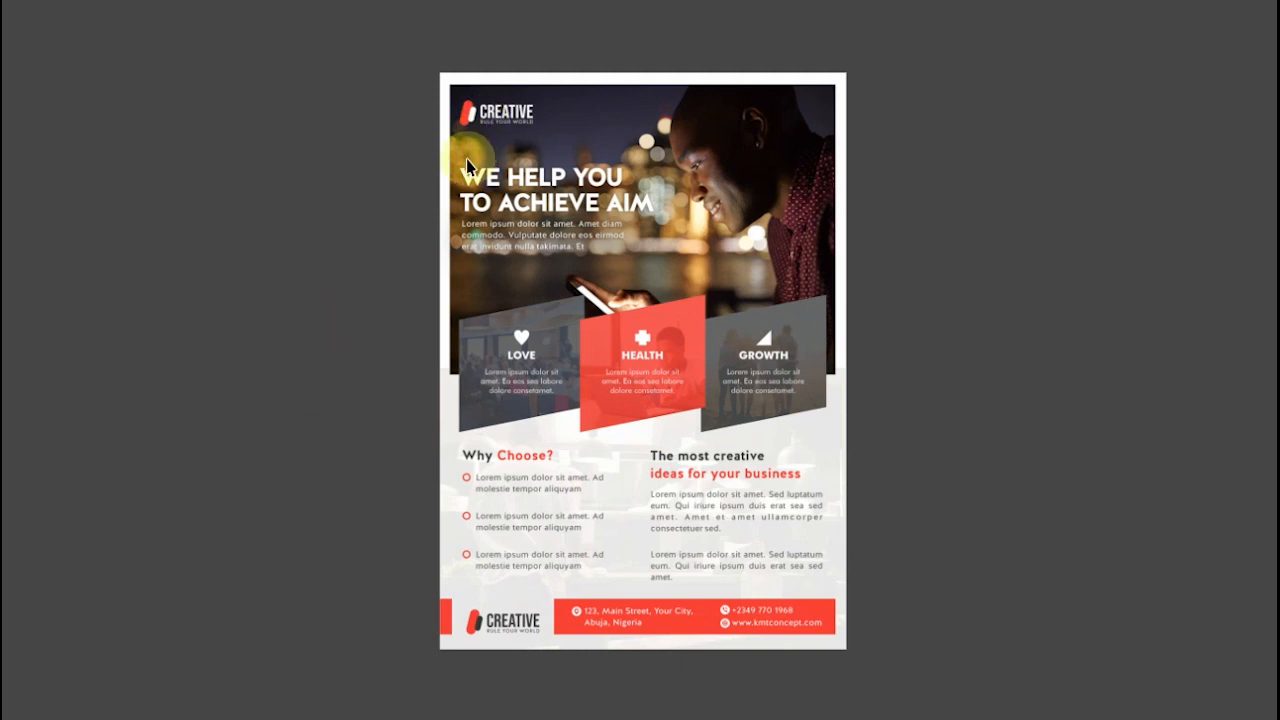
{"action": "key", "text": "F9"}
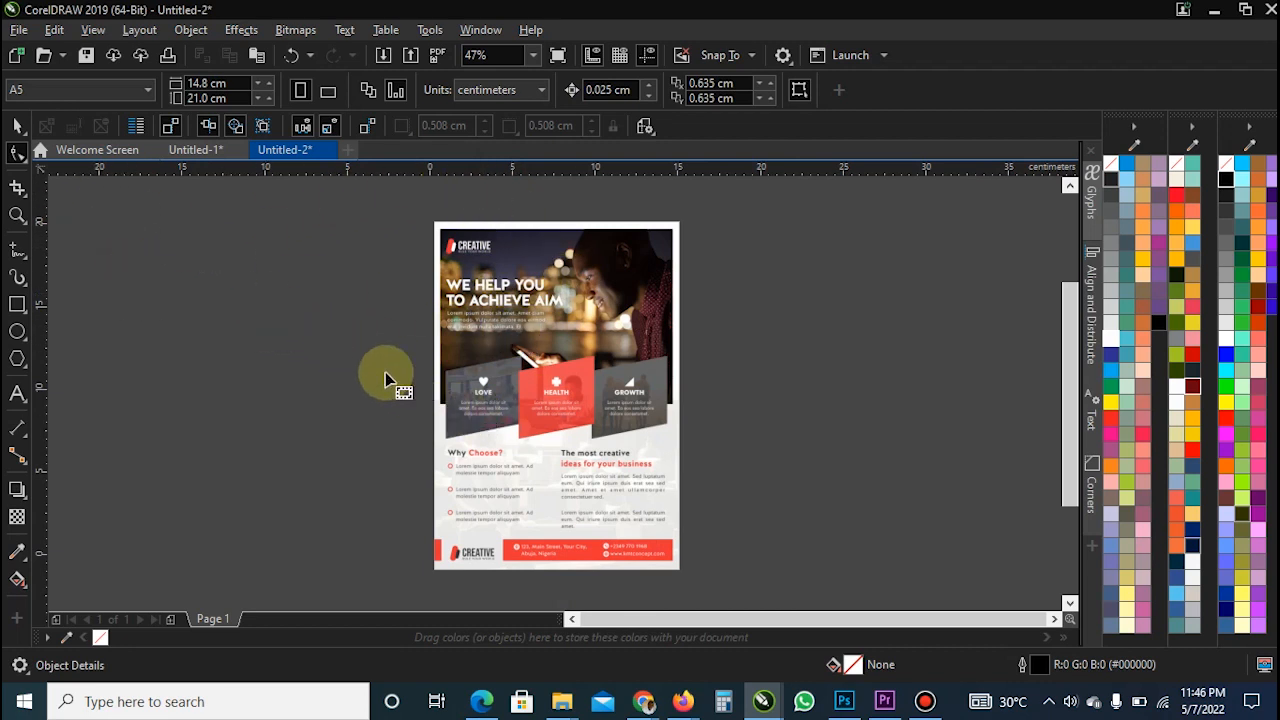
{"action": "left_click", "coordinate": [98, 89]}
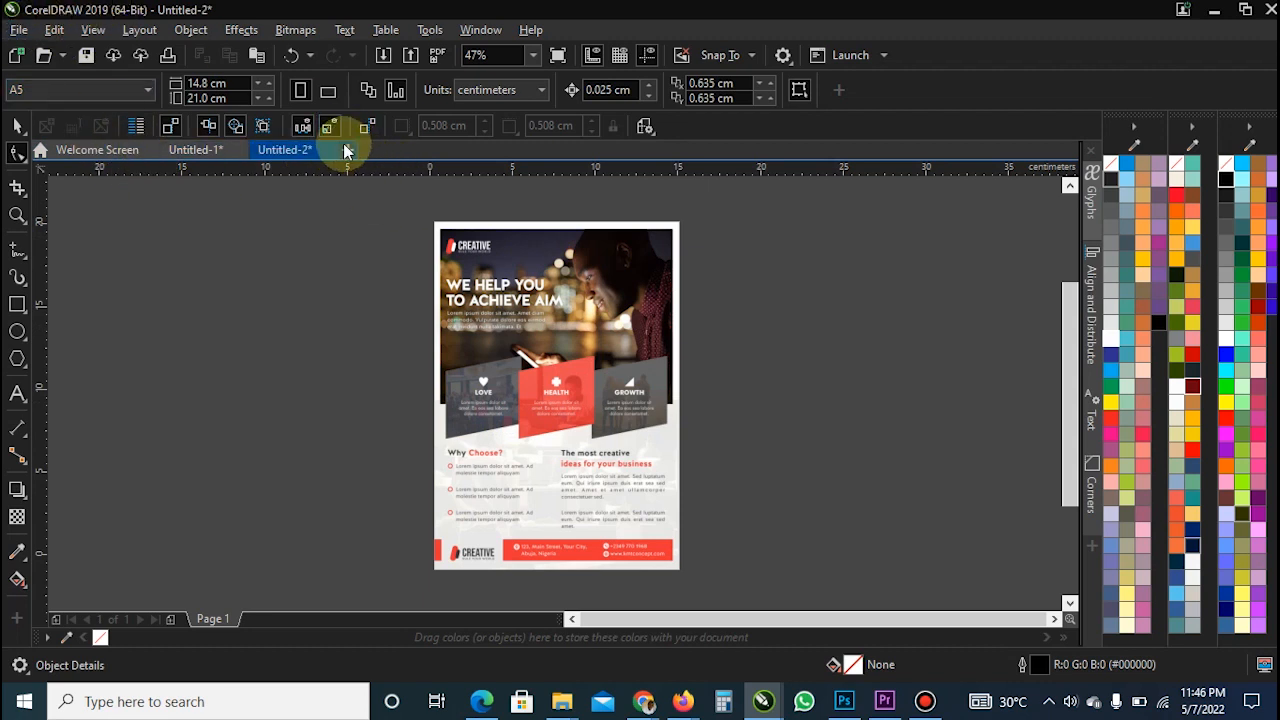
{"action": "left_click", "coordinate": [18, 30]}
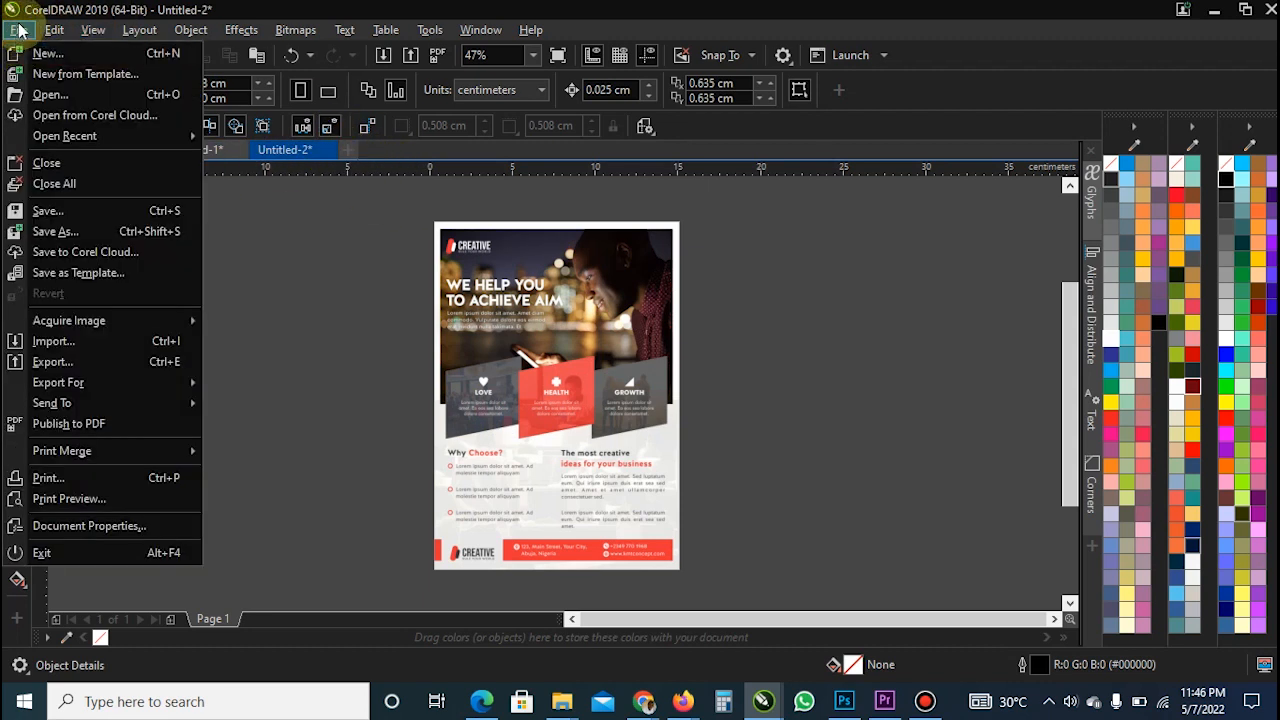
{"action": "left_click", "coordinate": [18, 30]}
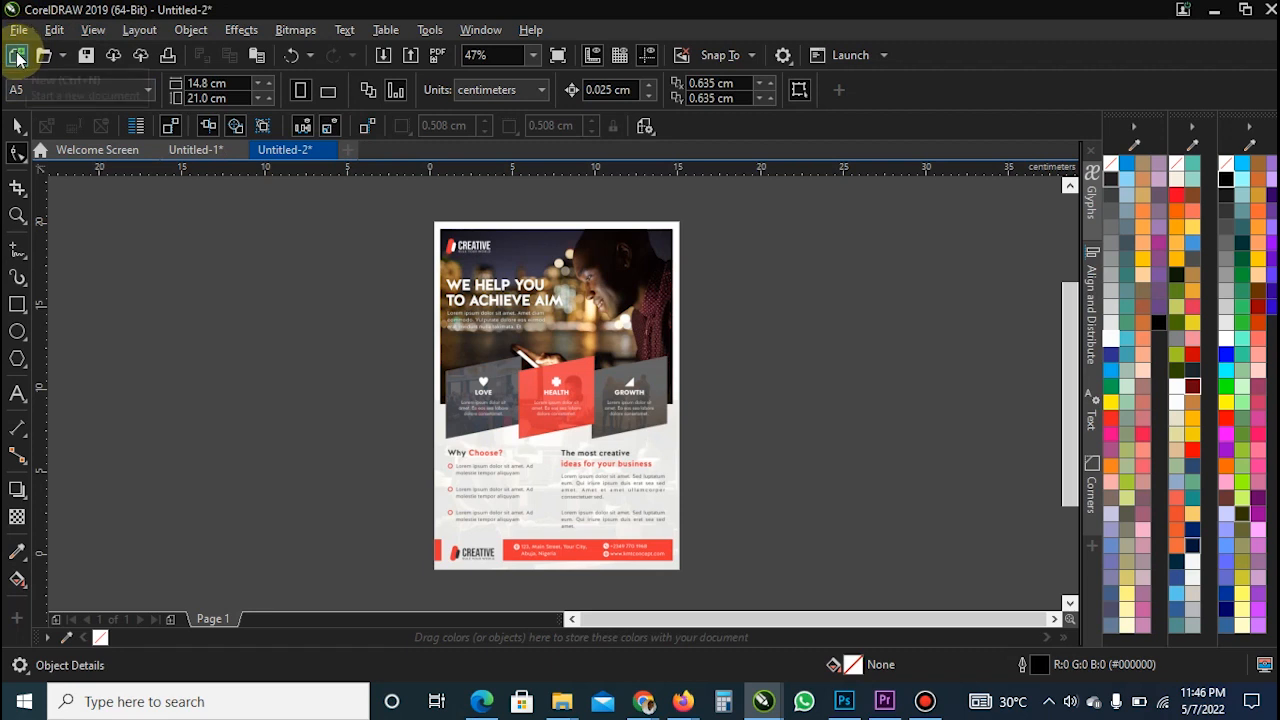
{"action": "left_click", "coordinate": [18, 57]}
{"action": "left_click", "coordinate": [20, 32]}
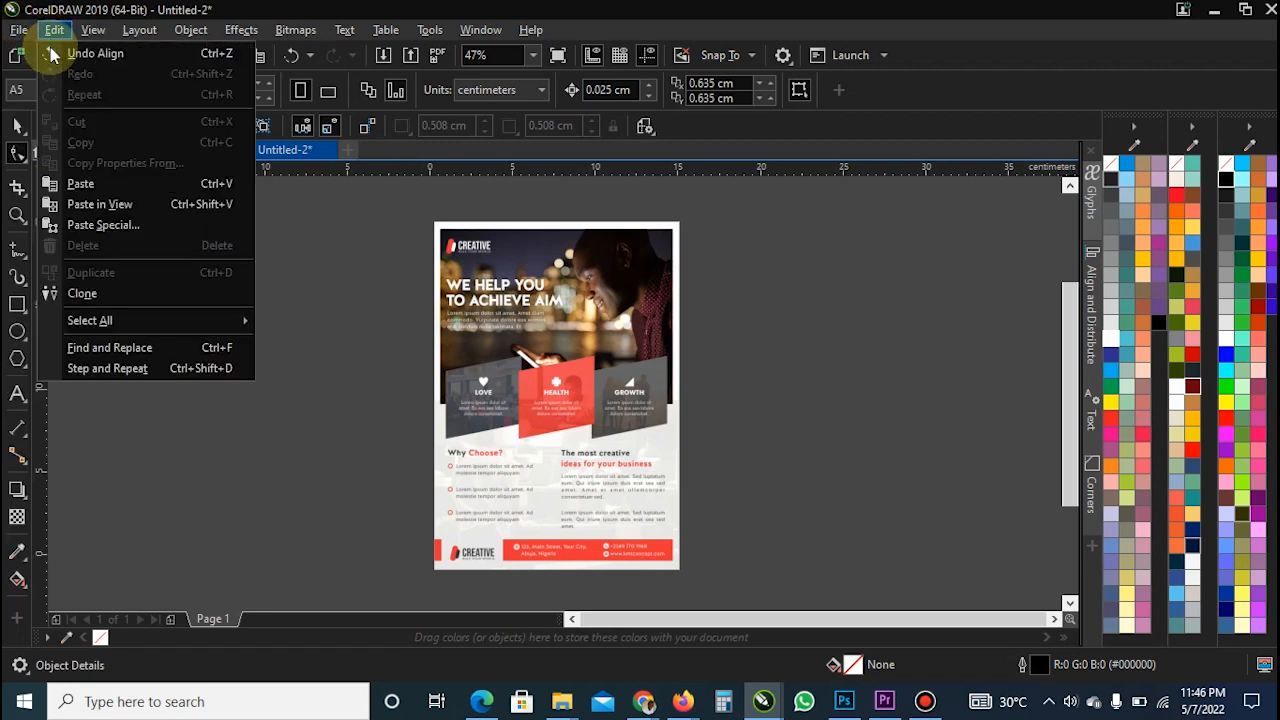
{"action": "left_click", "coordinate": [14, 21]}
{"action": "left_click", "coordinate": [18, 31]}
{"action": "left_click", "coordinate": [20, 57]}
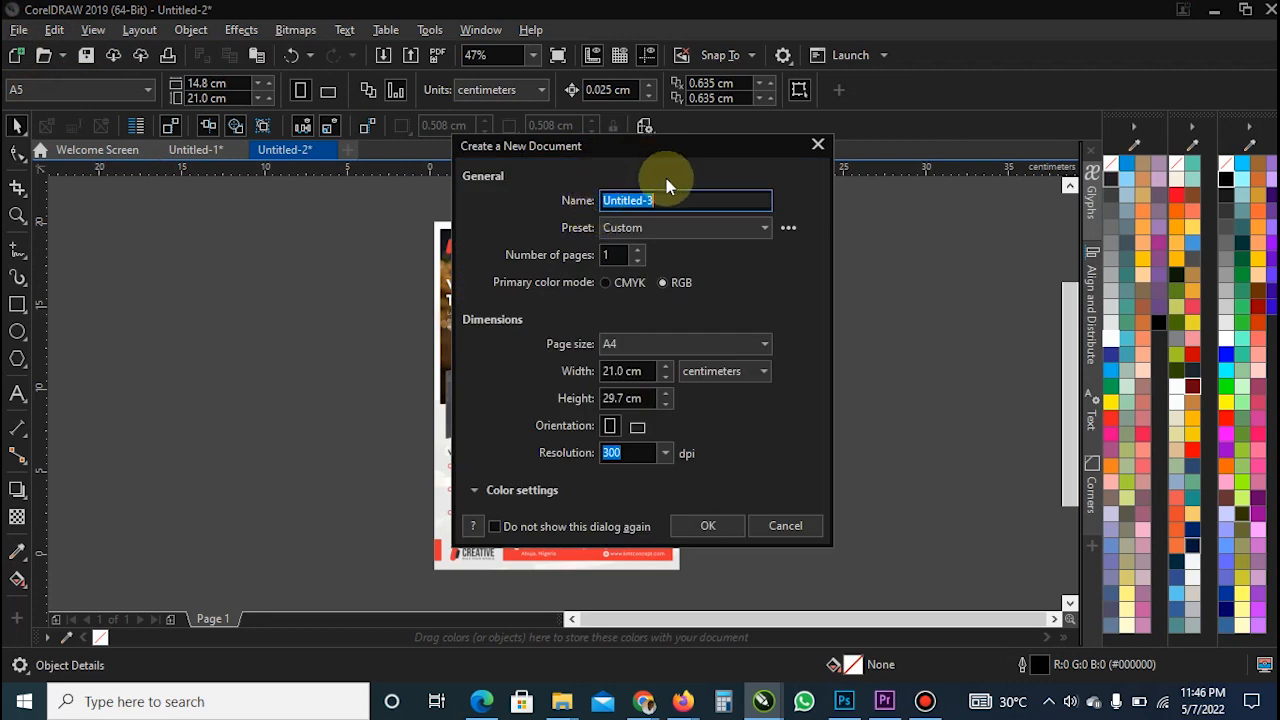
{"action": "left_click", "coordinate": [618, 344]}
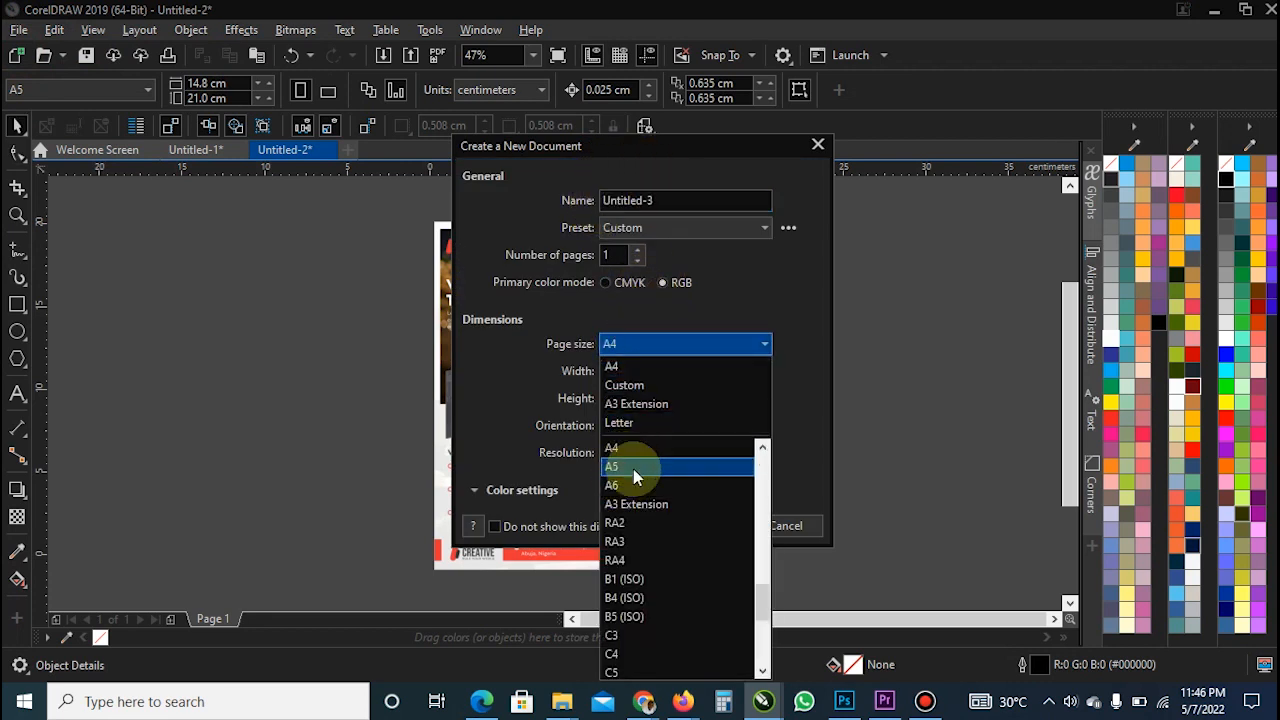
{"action": "left_click", "coordinate": [799, 383]}
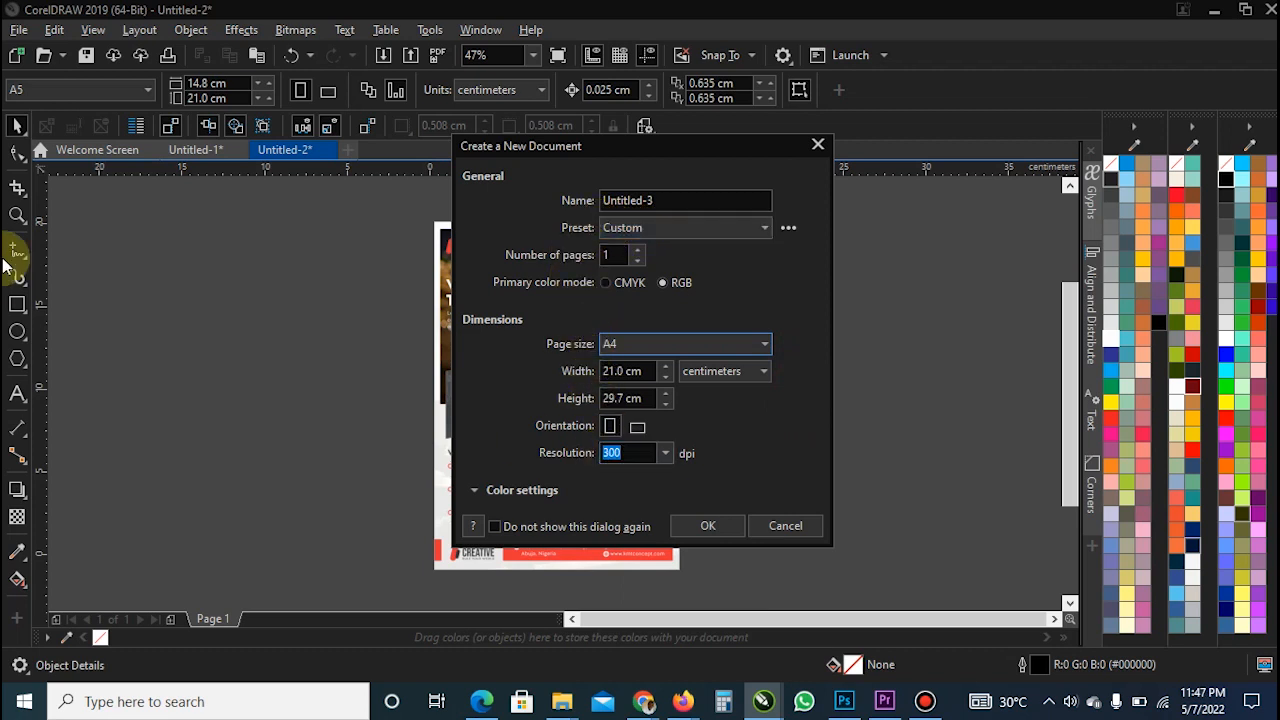
{"action": "left_click", "coordinate": [785, 526]}
- Move the reference flyer off the page to sit beside it and create a rectangle covering the full 14.8 × 21 cm page
{"action": "left_click_drag", "start_coordinate": [610, 415], "coordinate": [814, 420]}
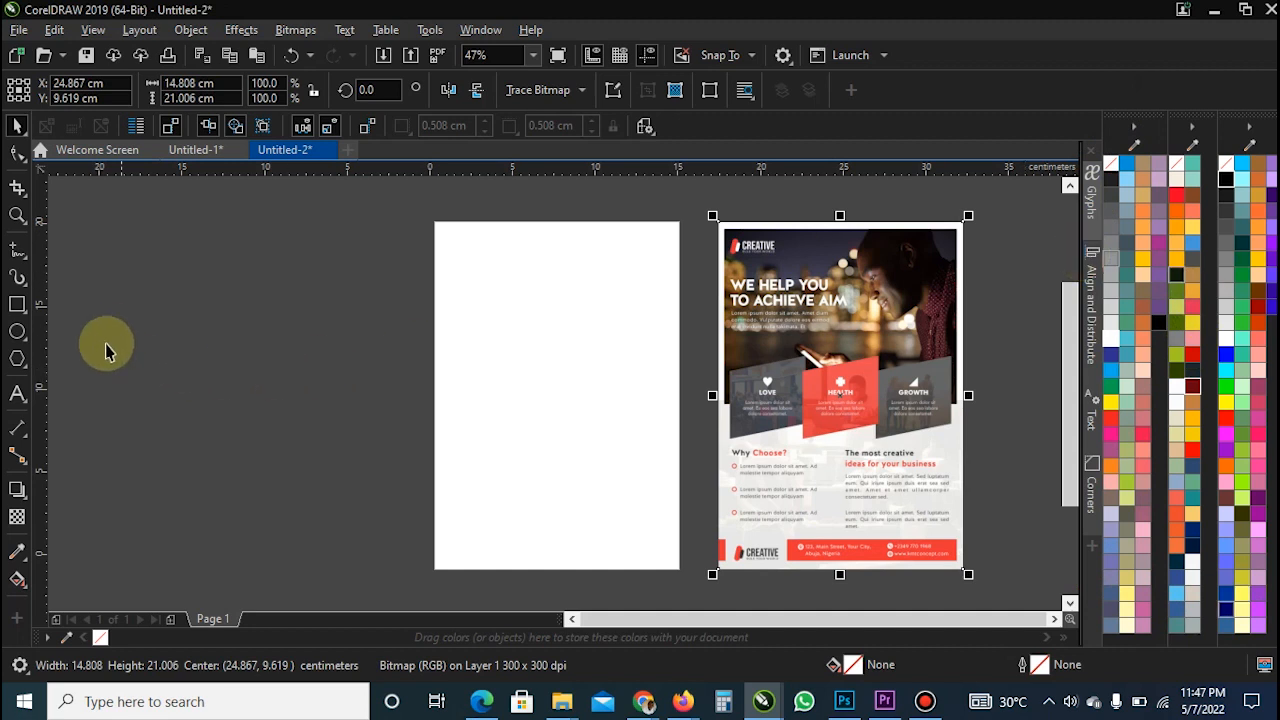
{"action": "left_click", "coordinate": [140, 335]}
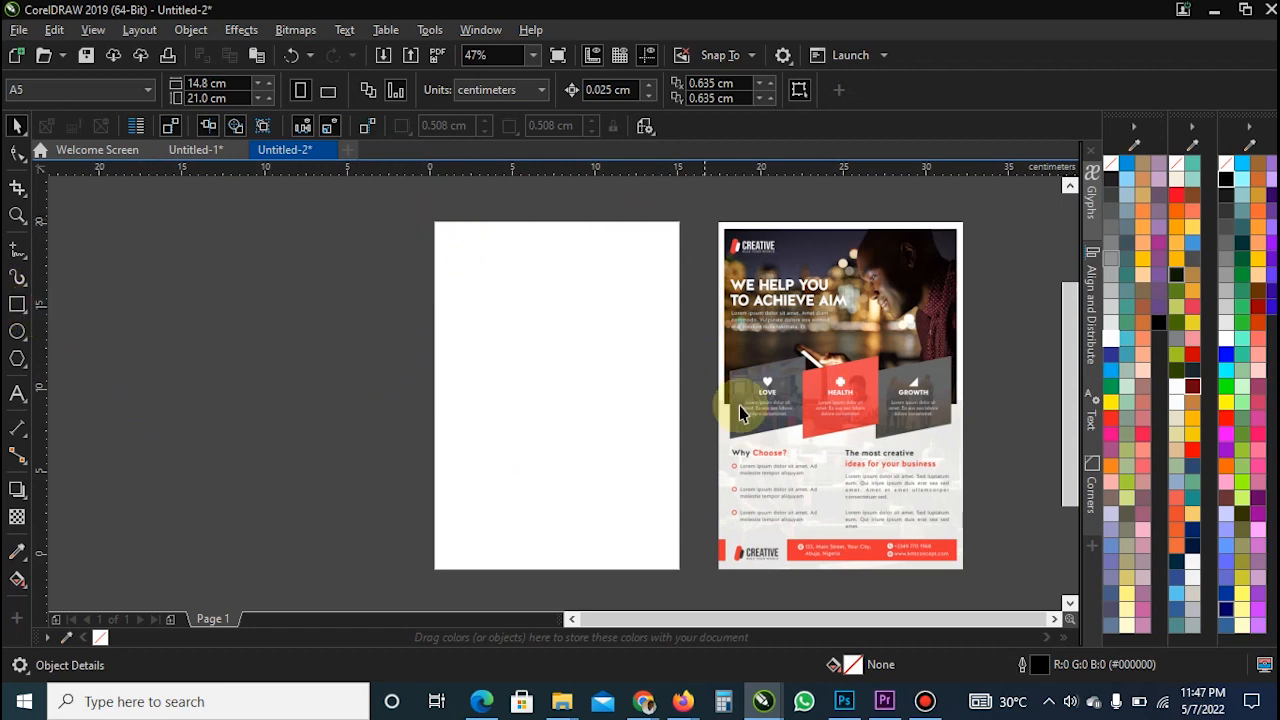
{"action": "double_click", "coordinate": [17, 304]}
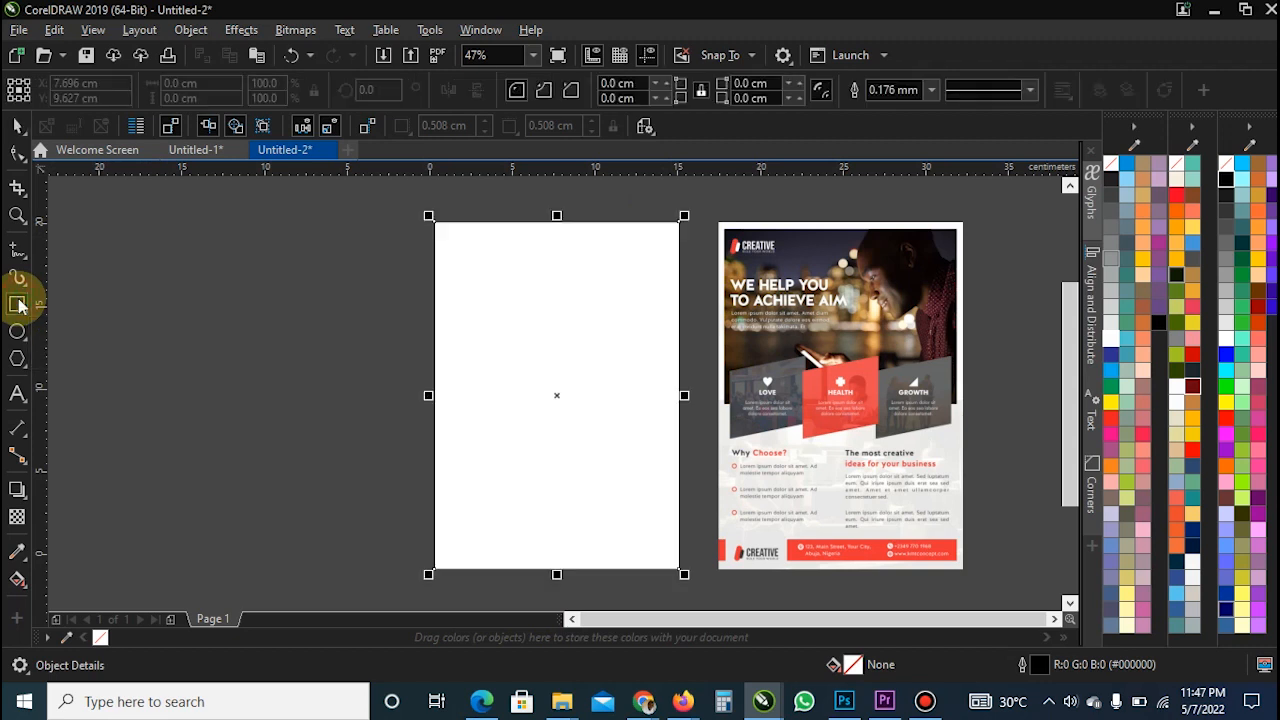
{"action": "key", "text": "space"}
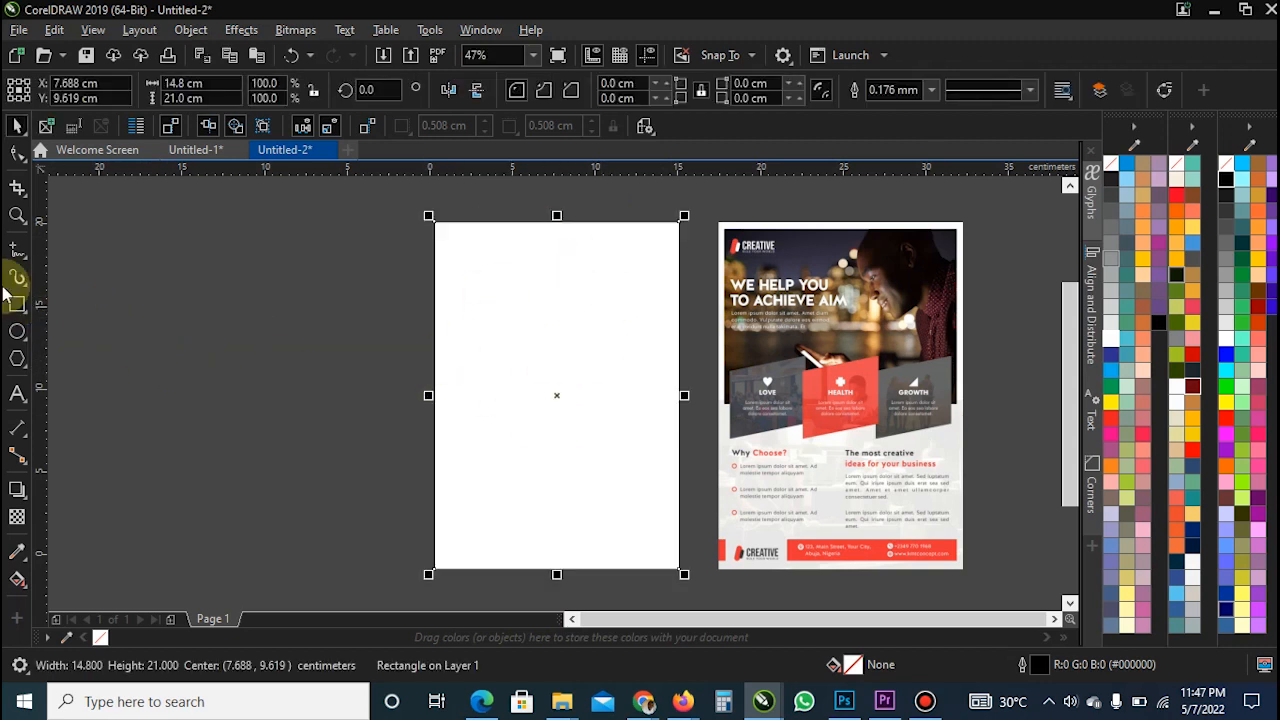
{"action": "left_click", "coordinate": [285, 346]}
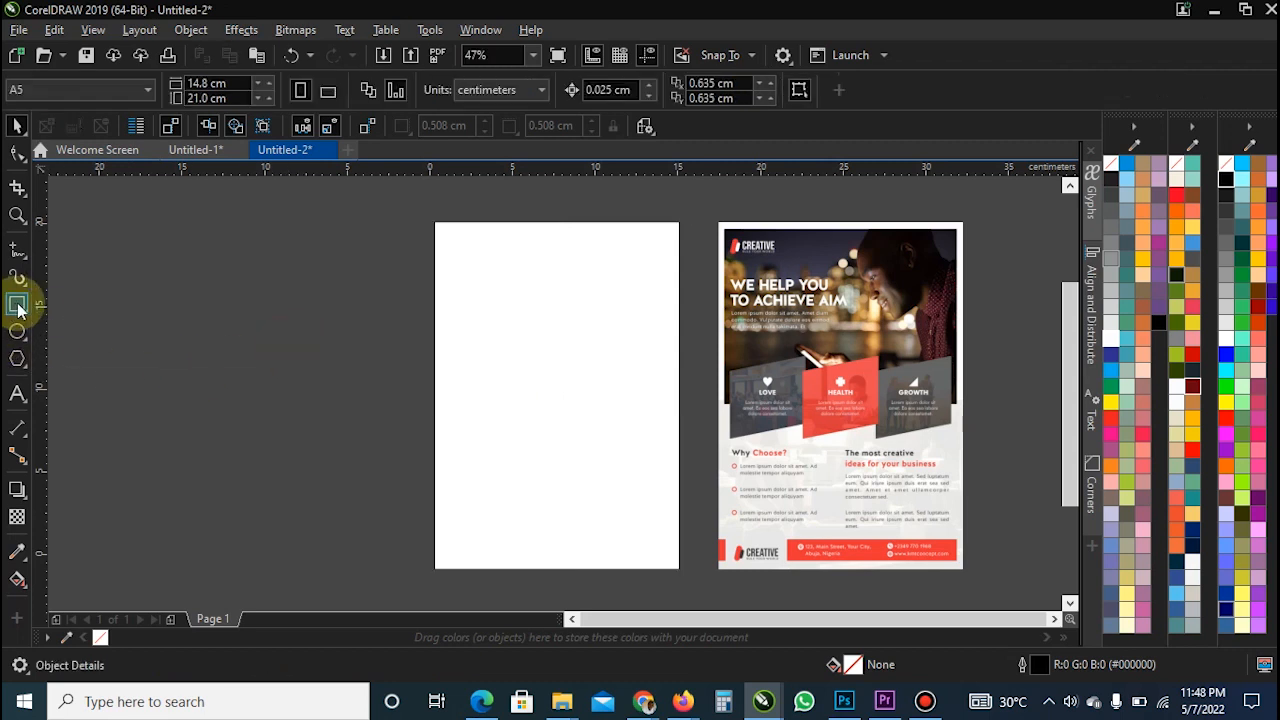
{"action": "left_click", "coordinate": [18, 306]}
{"action": "left_click_drag", "start_coordinate": [190, 258], "coordinate": [396, 360]}
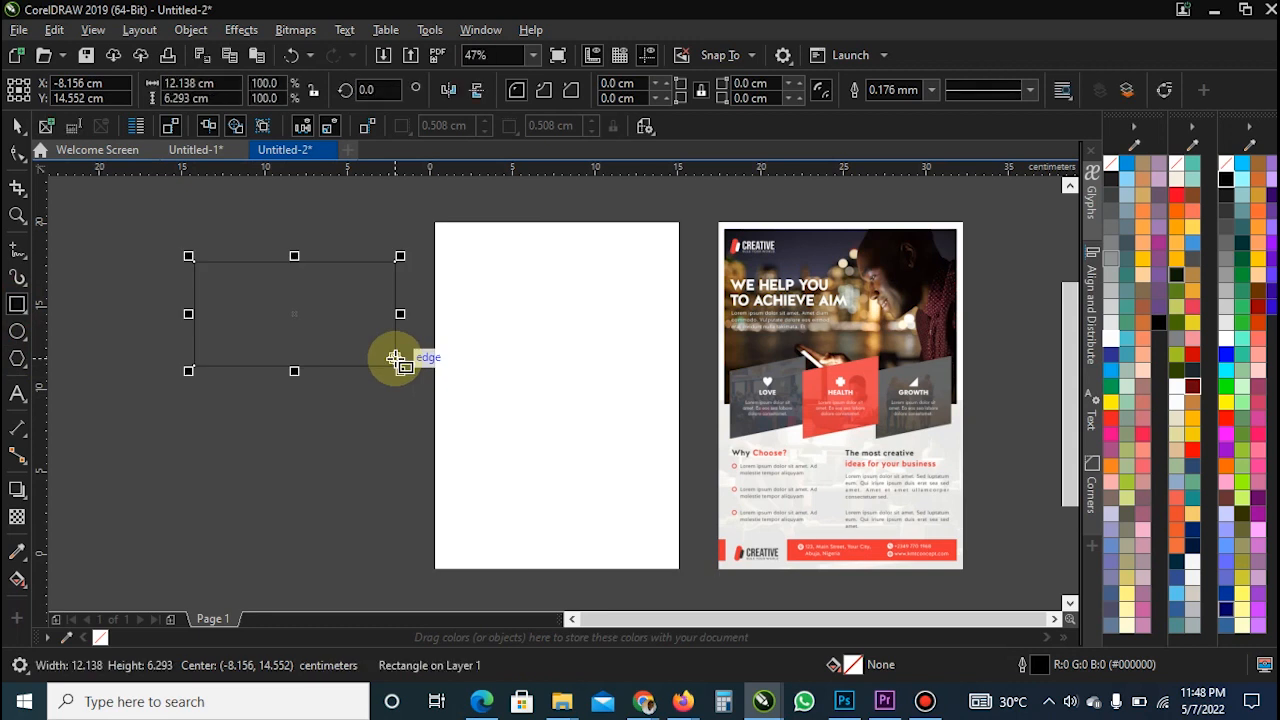
{"action": "key", "text": "Delete"}
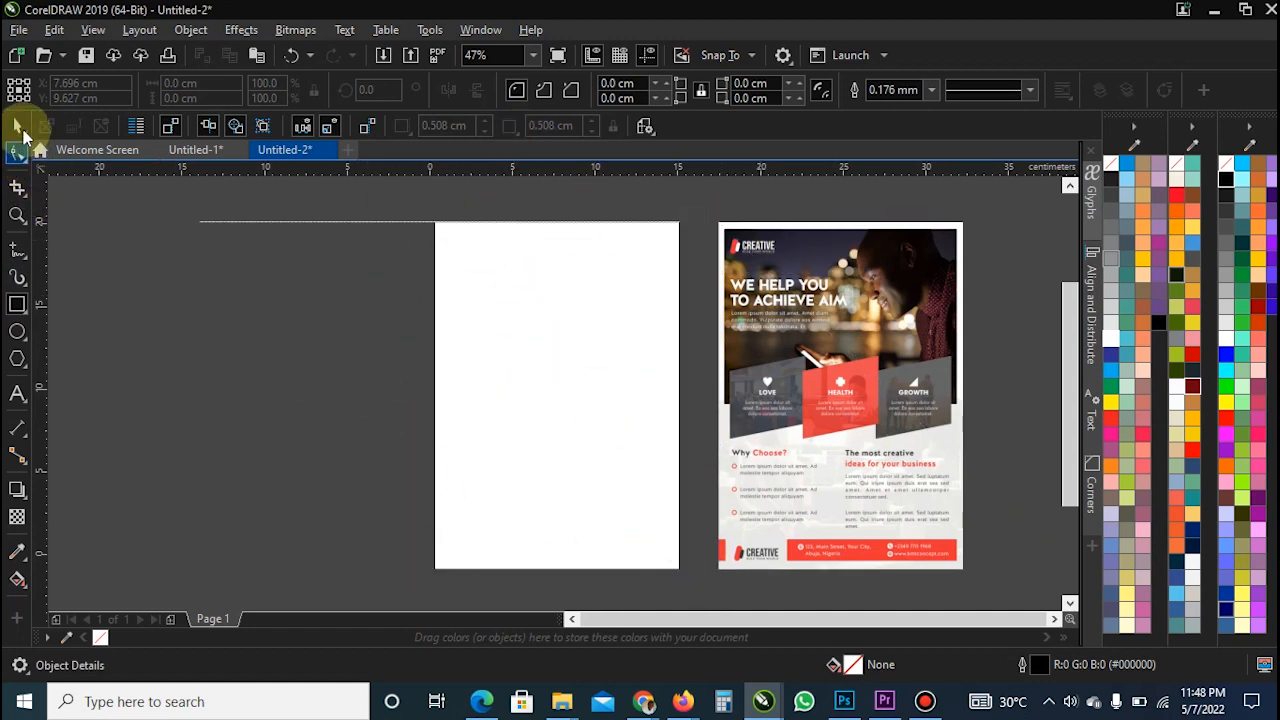
{"action": "left_click", "coordinate": [16, 126]}
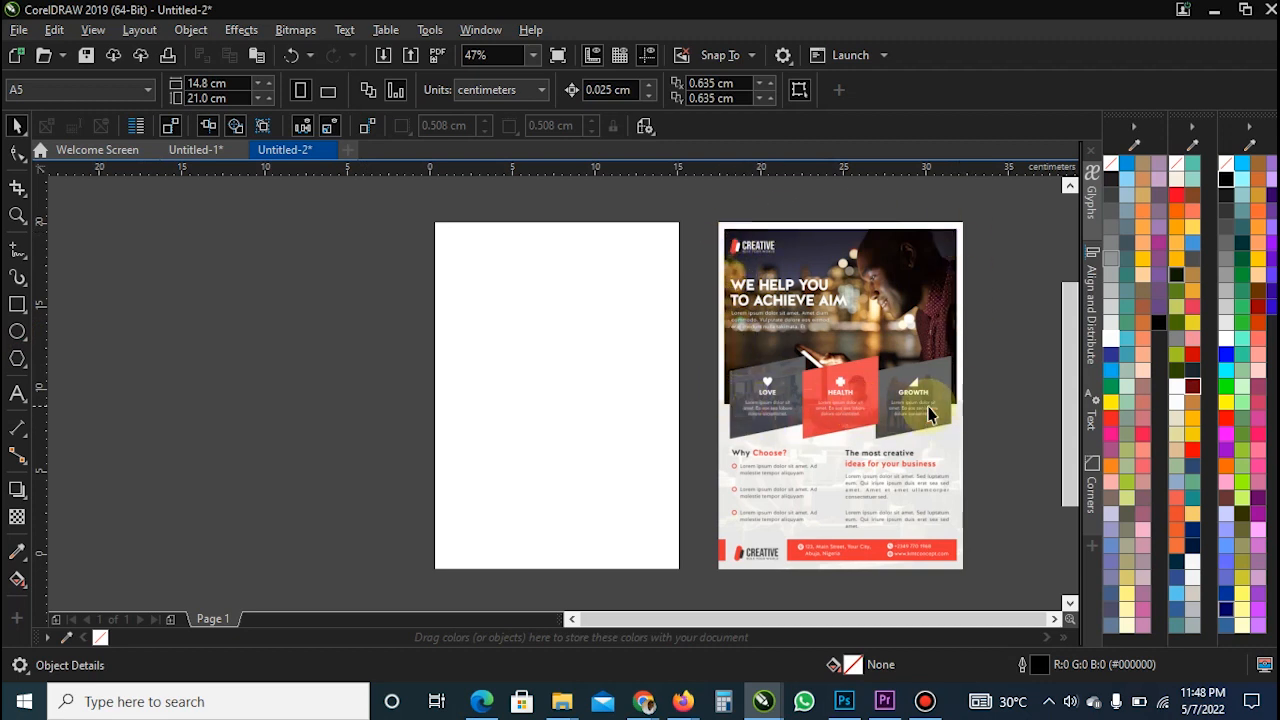
- Draw a rectangle about 13.9 × 9.7 cm in the upper half of the page, starting from the page's left edge
{"action": "left_click", "coordinate": [17, 304]}
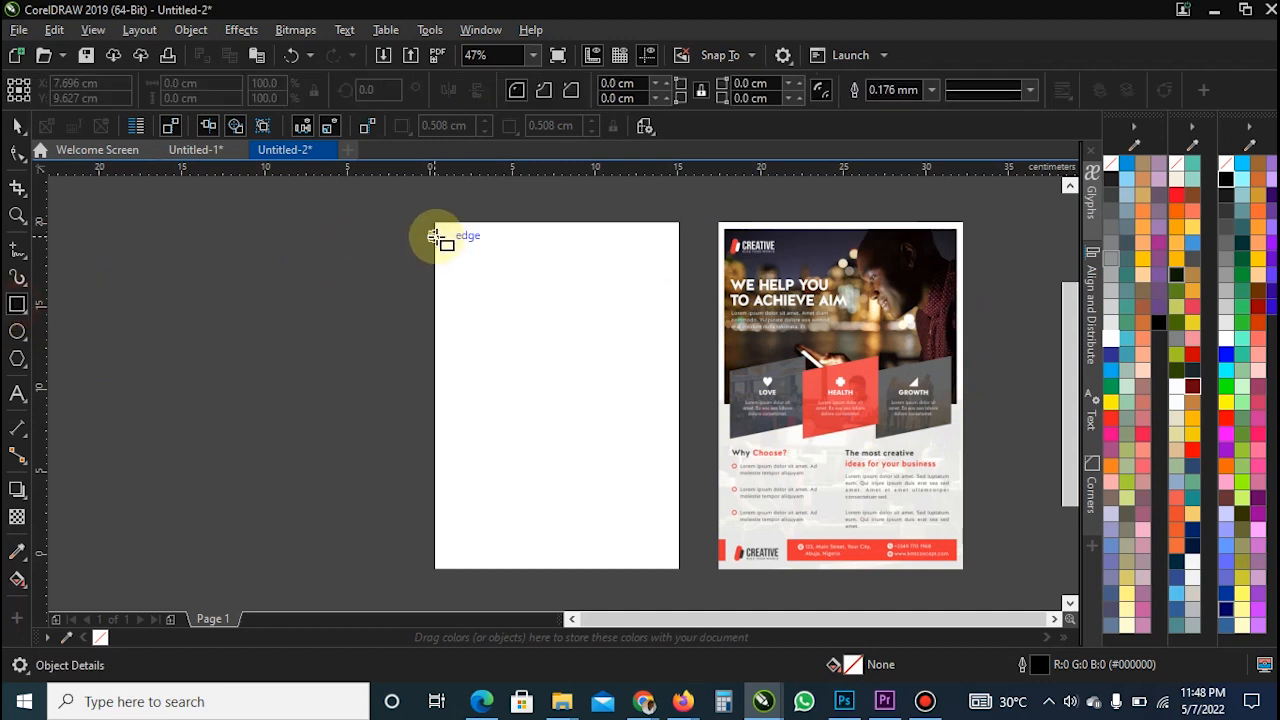
{"action": "mouse_move", "coordinate": [435, 236]}
{"action": "left_mouse_down"}
{"action": "mouse_move", "coordinate": [498, 347]}
{"action": "mouse_move", "coordinate": [669, 397]}
{"action": "left_mouse_up"}
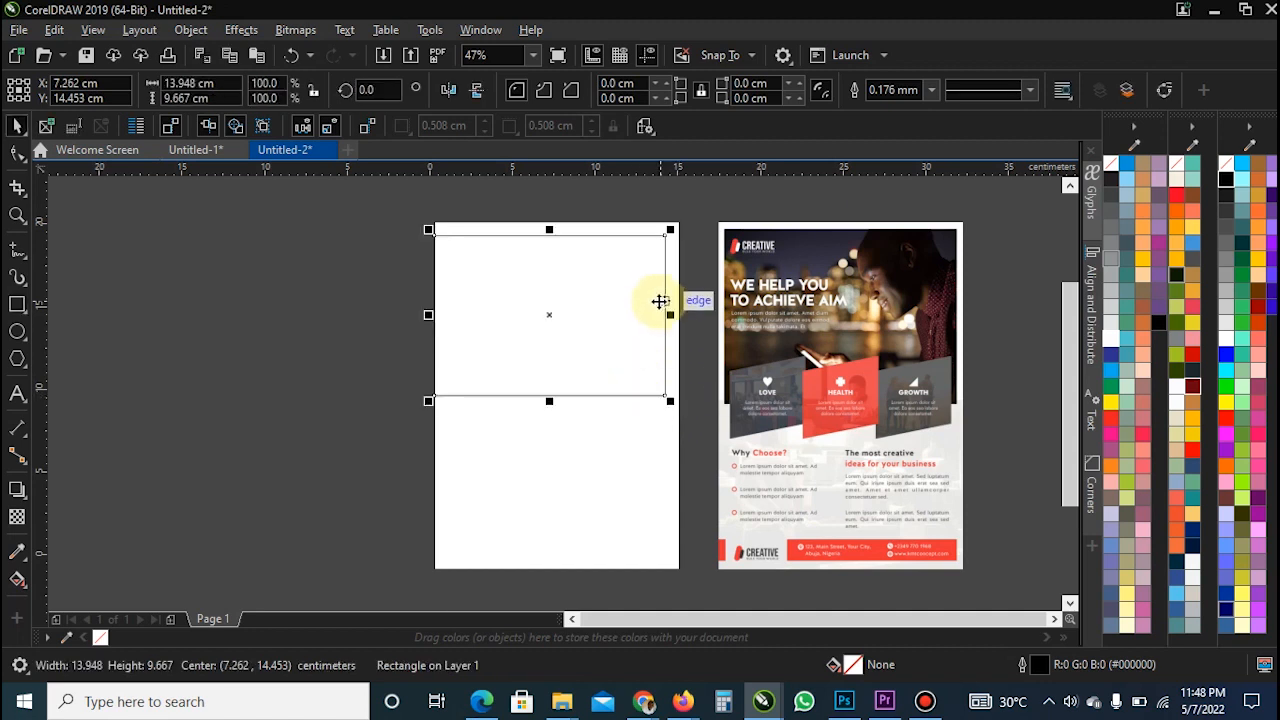
{"action": "key", "text": "space"}
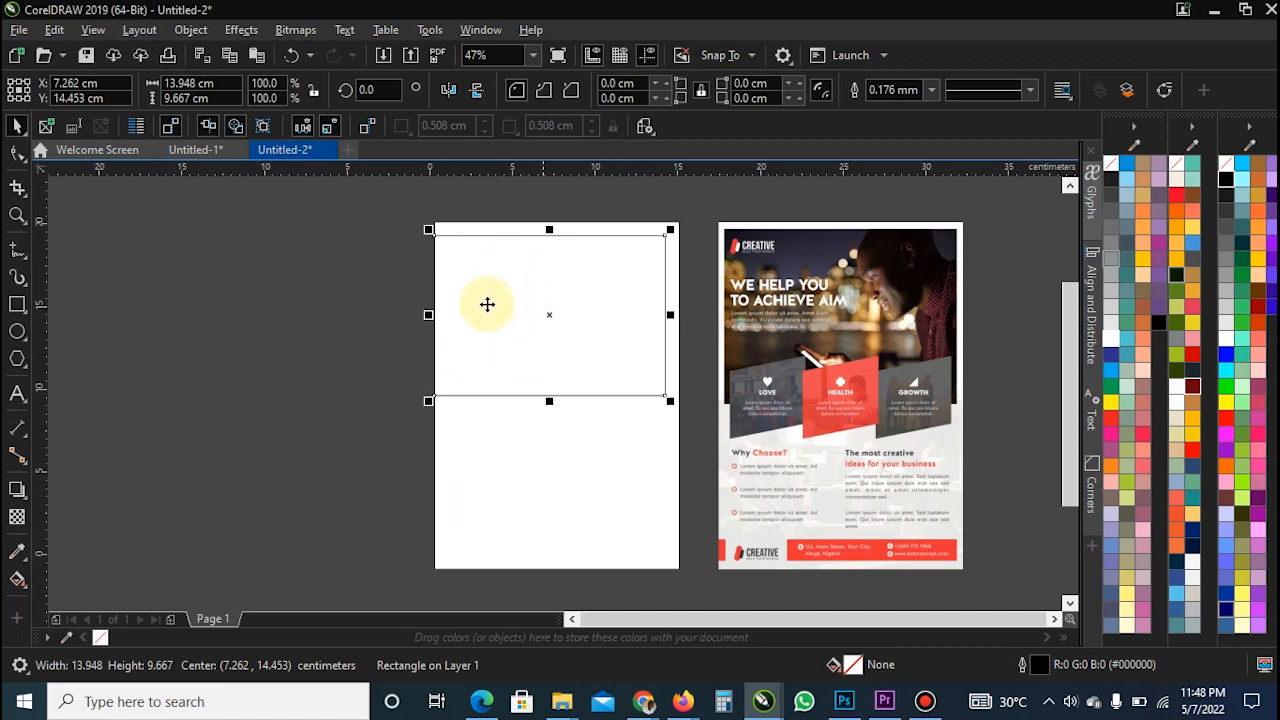
{"action": "left_click", "coordinate": [307, 373]}
- Fill the page-sized rectangle with 50% black and the smaller upper rectangle with 30% black
{"action": "left_click", "coordinate": [507, 289]}
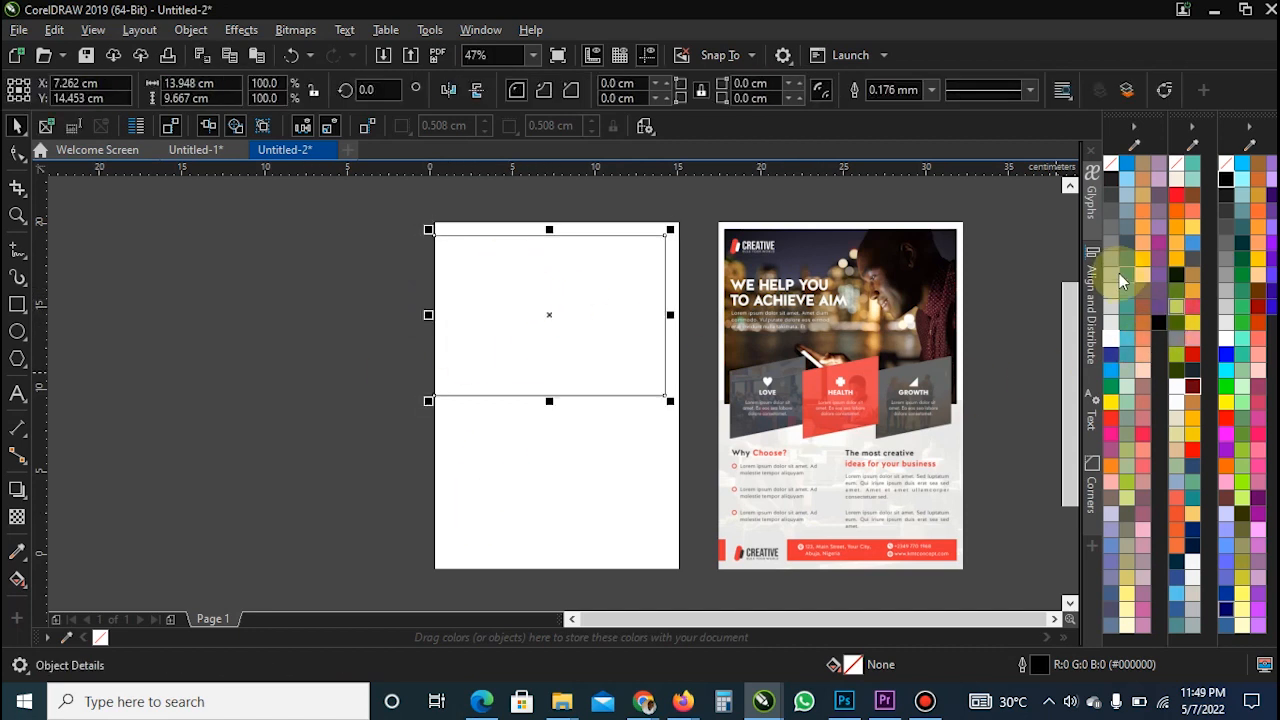
{"action": "left_click", "coordinate": [1111, 274]}
{"action": "left_click", "coordinate": [545, 452]}
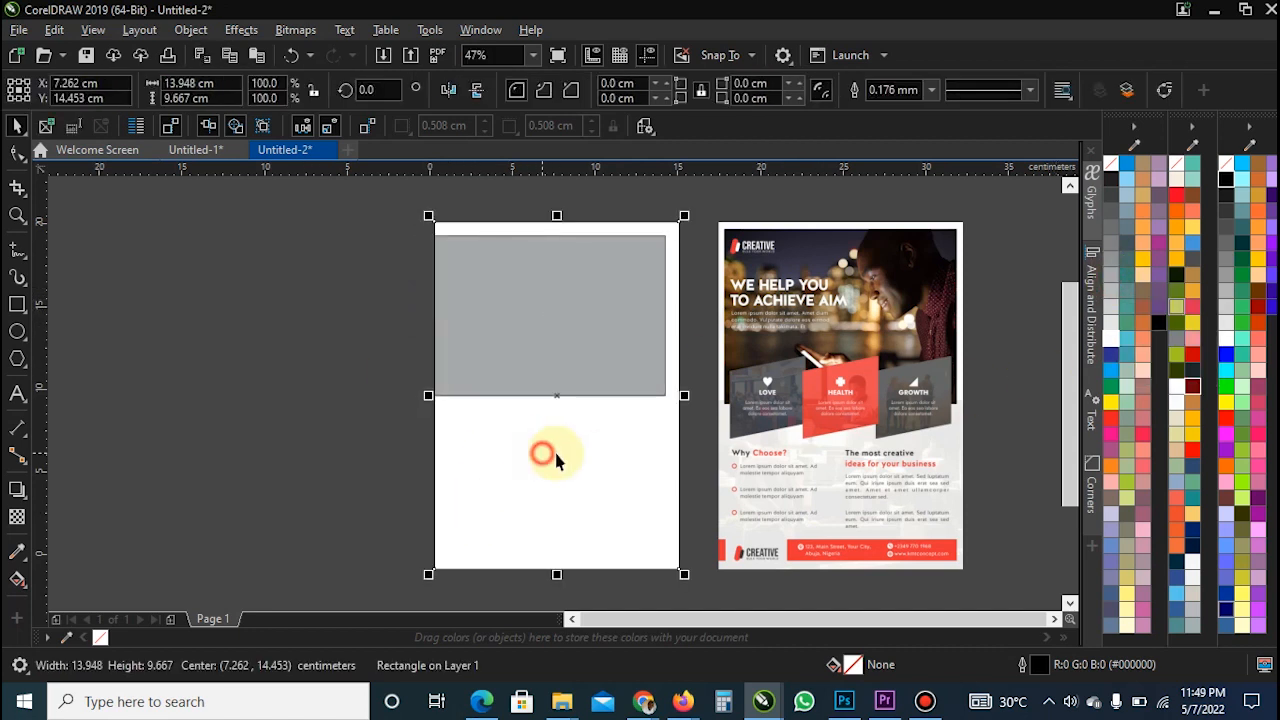
{"action": "left_click", "coordinate": [1111, 312]}
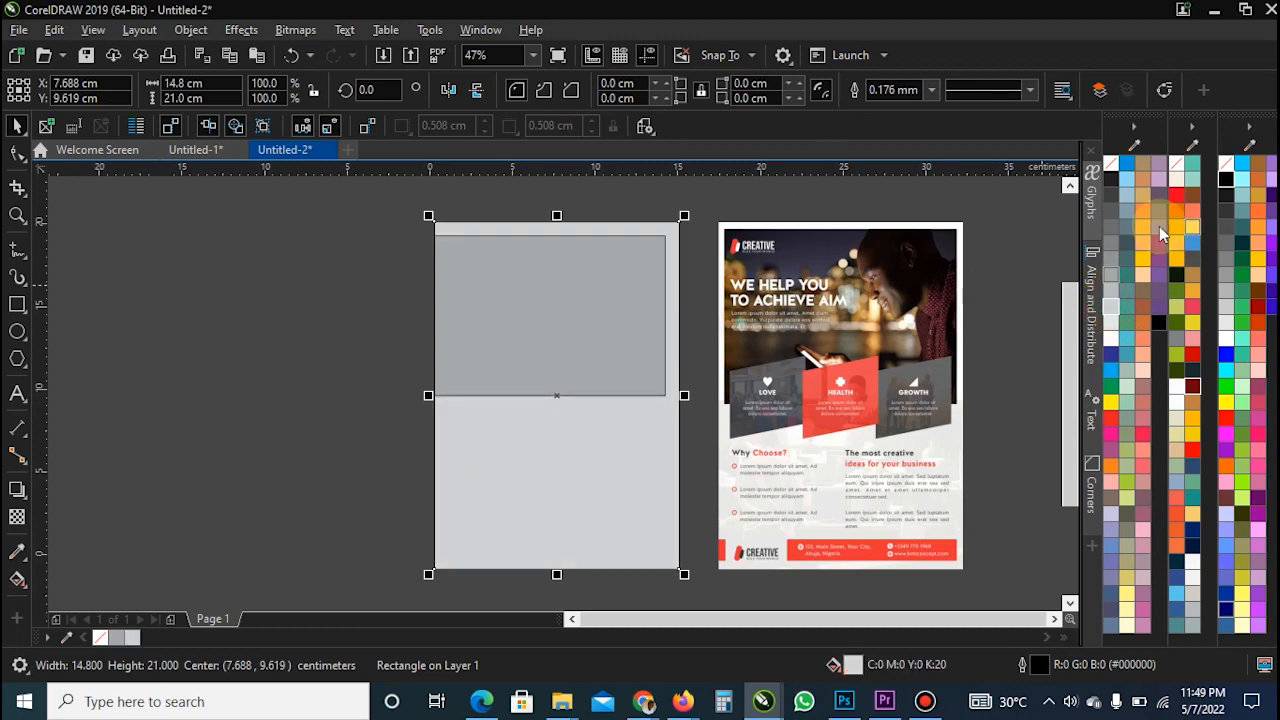
{"action": "left_click", "coordinate": [1113, 230]}
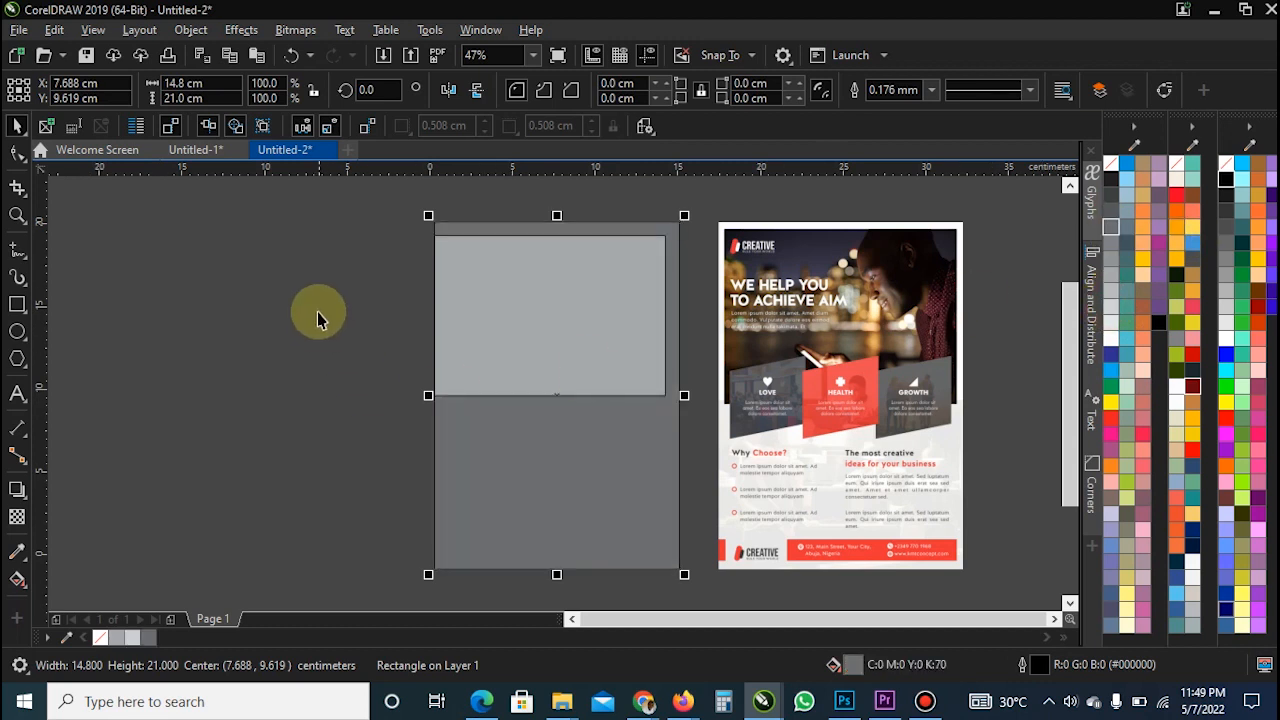
{"action": "left_click", "coordinate": [1111, 274]}
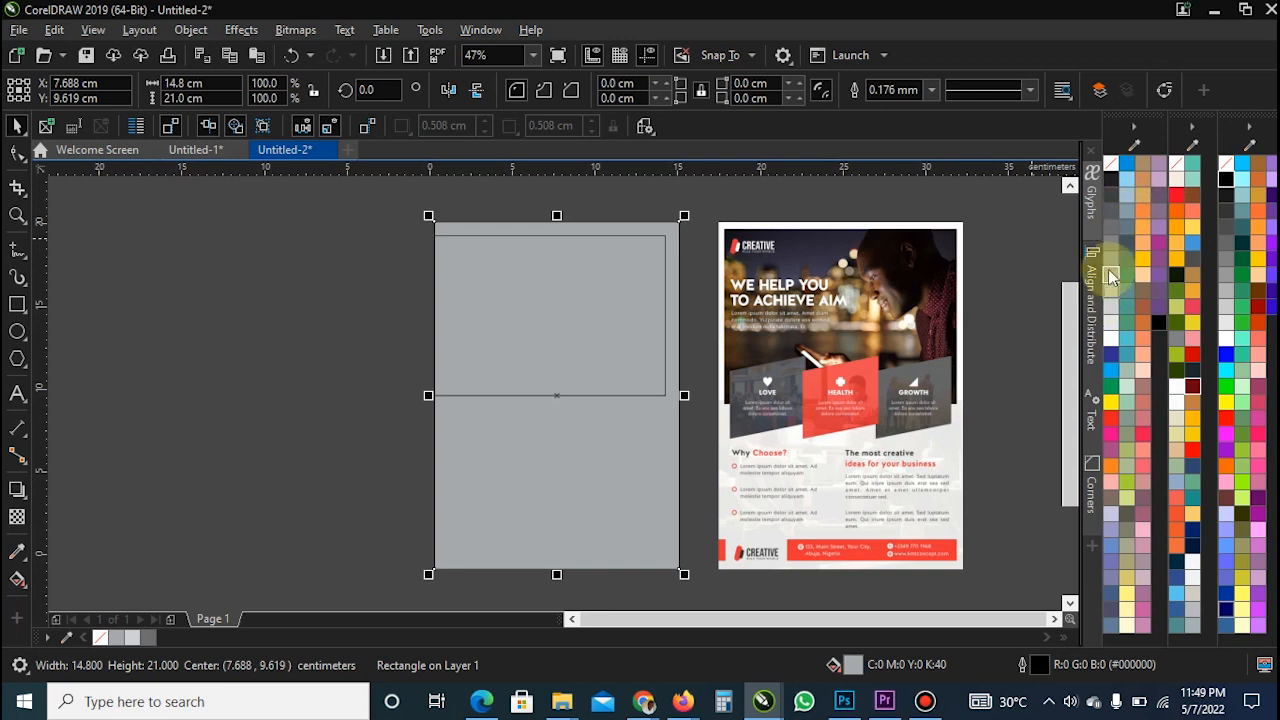
{"action": "left_click", "coordinate": [1111, 259]}
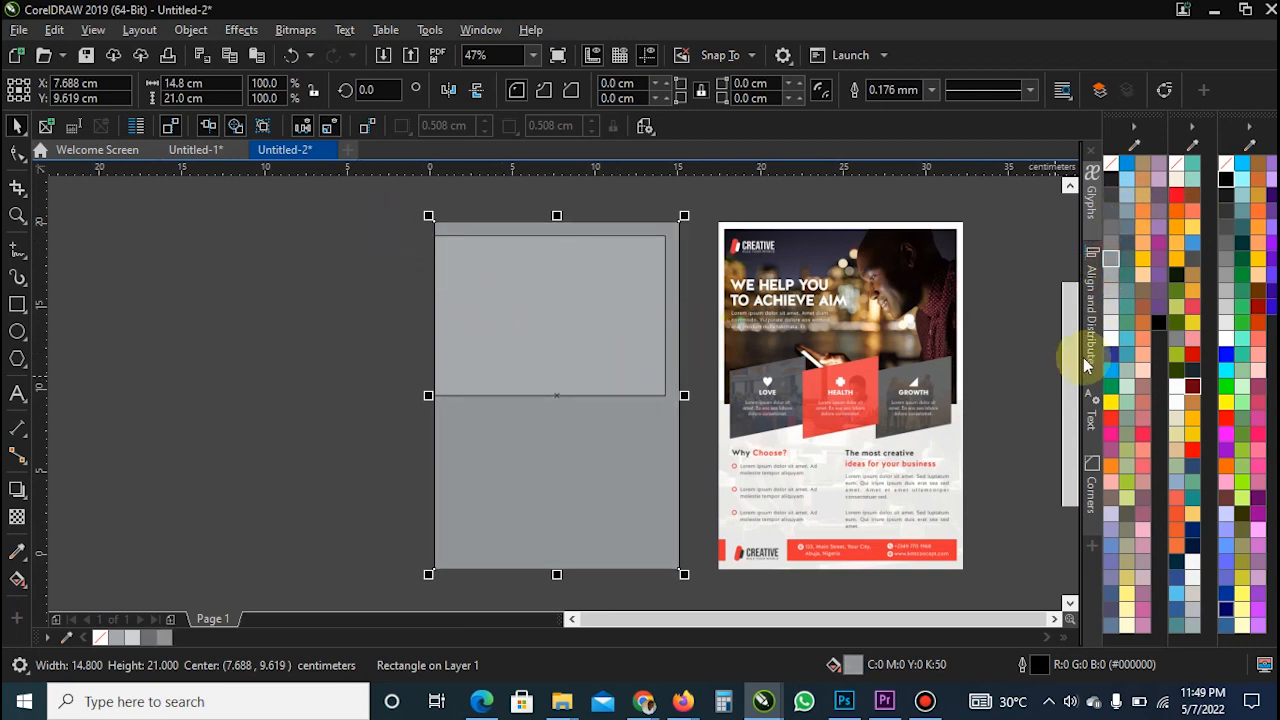
{"action": "left_click", "coordinate": [651, 334]}
{"action": "left_click", "coordinate": [1113, 293]}
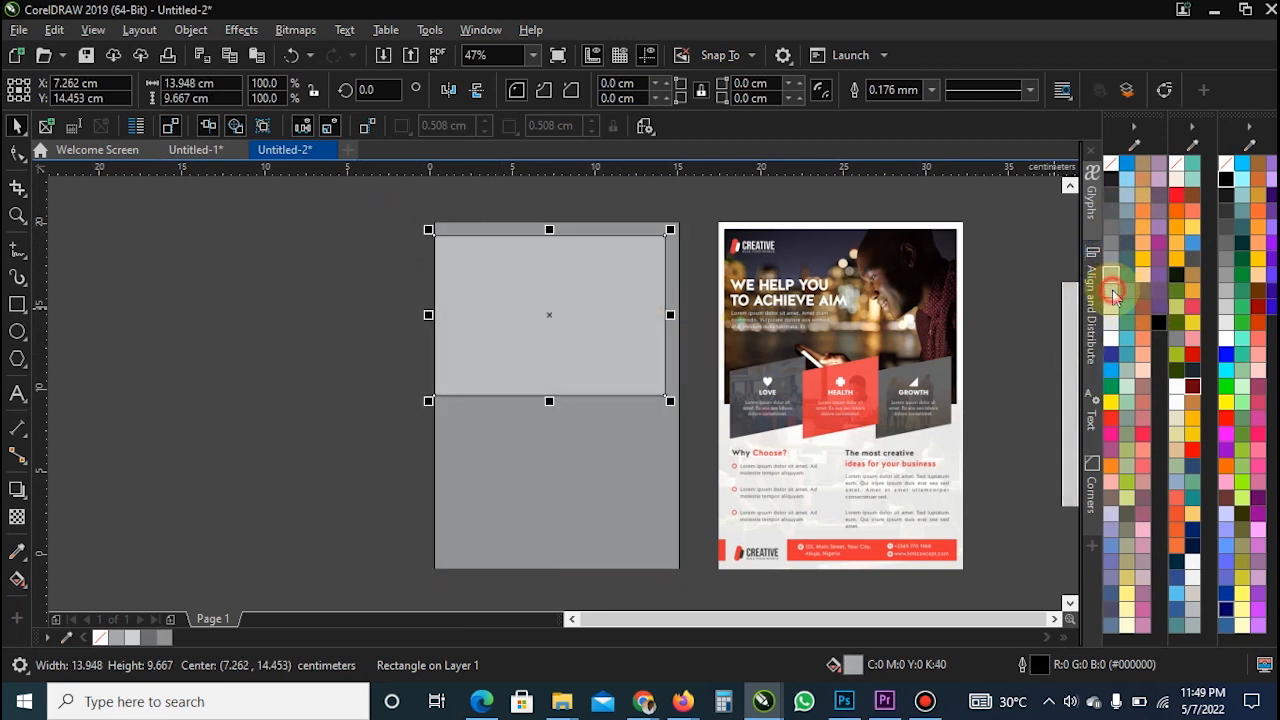
- Remove the outlines from both grey rectangles on the page
{"action": "left_click_drag", "start_coordinate": [371, 206], "coordinate": [712, 582]}
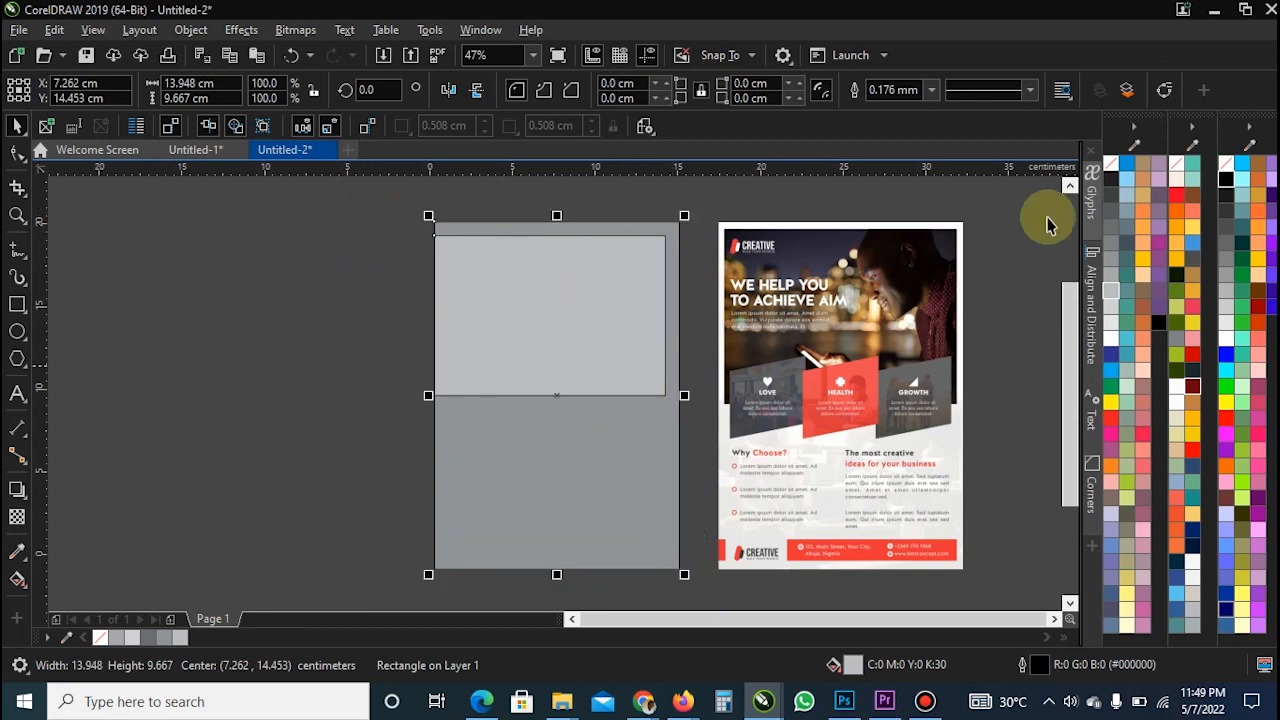
{"action": "right_click", "coordinate": [1110, 168]}
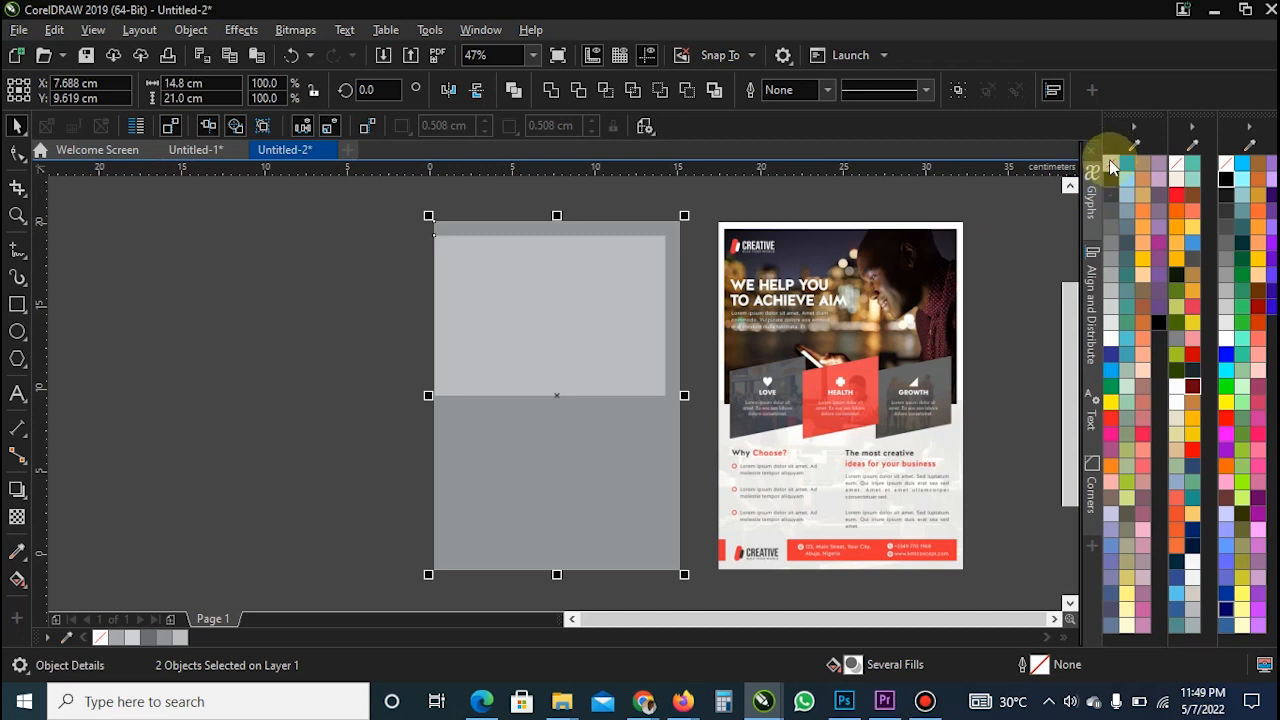
{"action": "left_click", "coordinate": [212, 412]}
- Centre the upper rectangle horizontally on the page-sized rectangle
{"action": "left_click", "coordinate": [568, 307]}
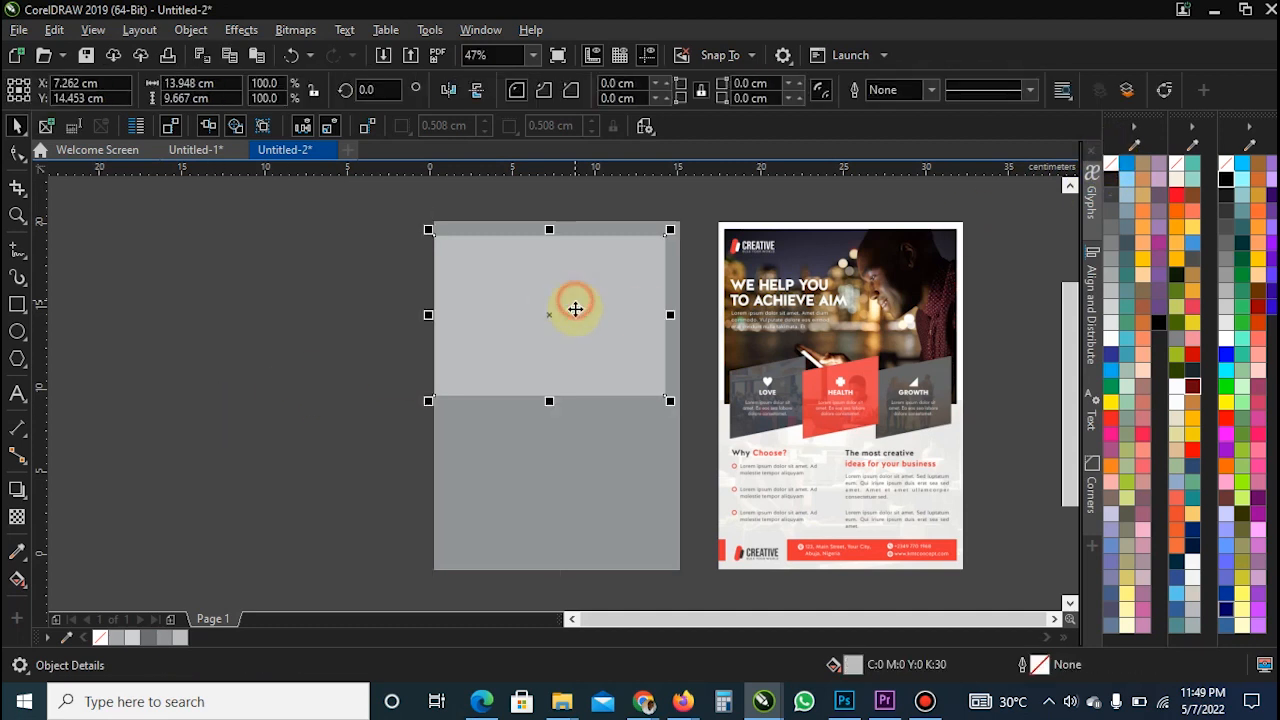
{"action": "left_click", "coordinate": [574, 464], "text": "shift"}
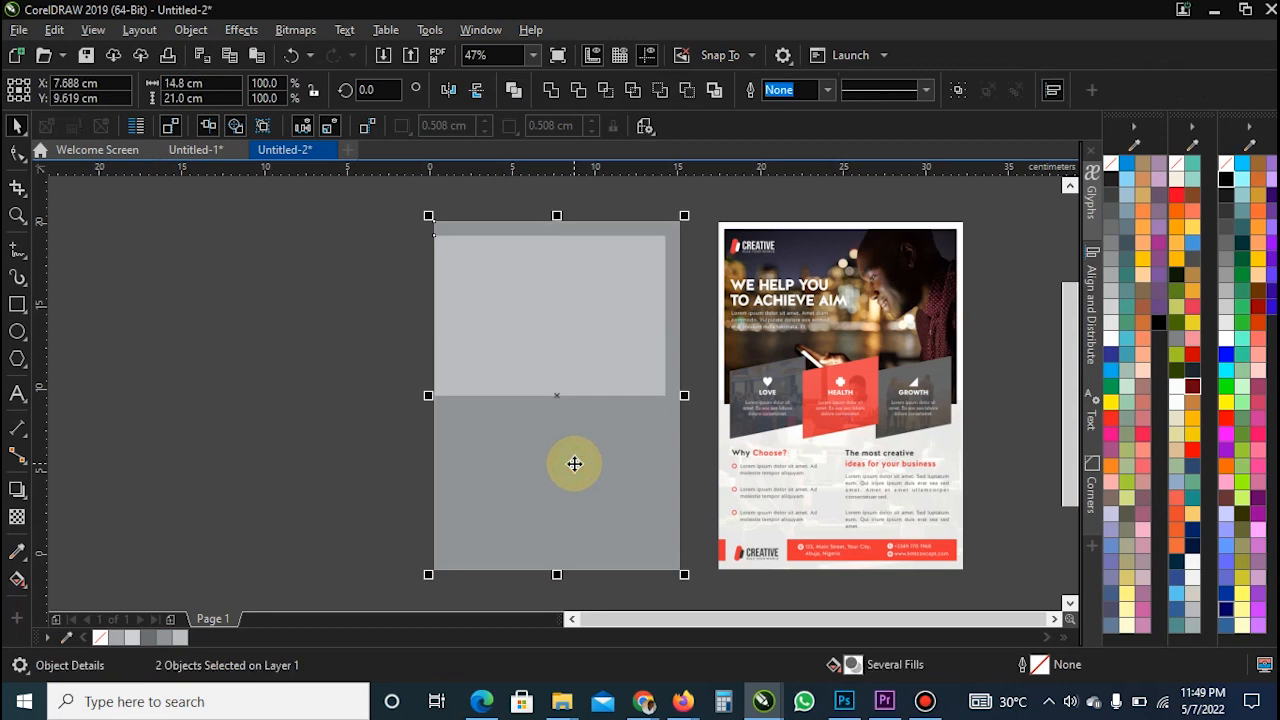
{"action": "key", "text": "c"}
{"action": "left_click", "coordinate": [383, 466]}
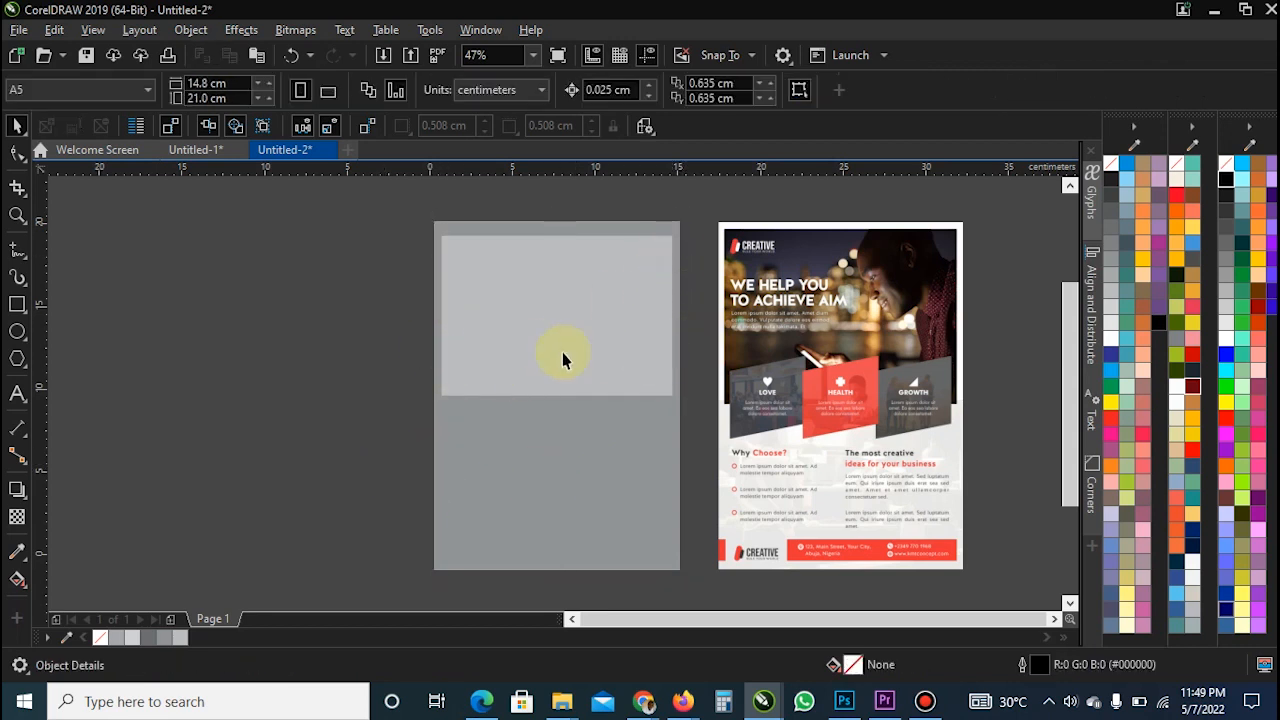
- Move the upper rectangle straight up to a centre Y of about 14.88 cm, leaving a narrow margin below the page's top edge
{"action": "left_click", "coordinate": [522, 357]}
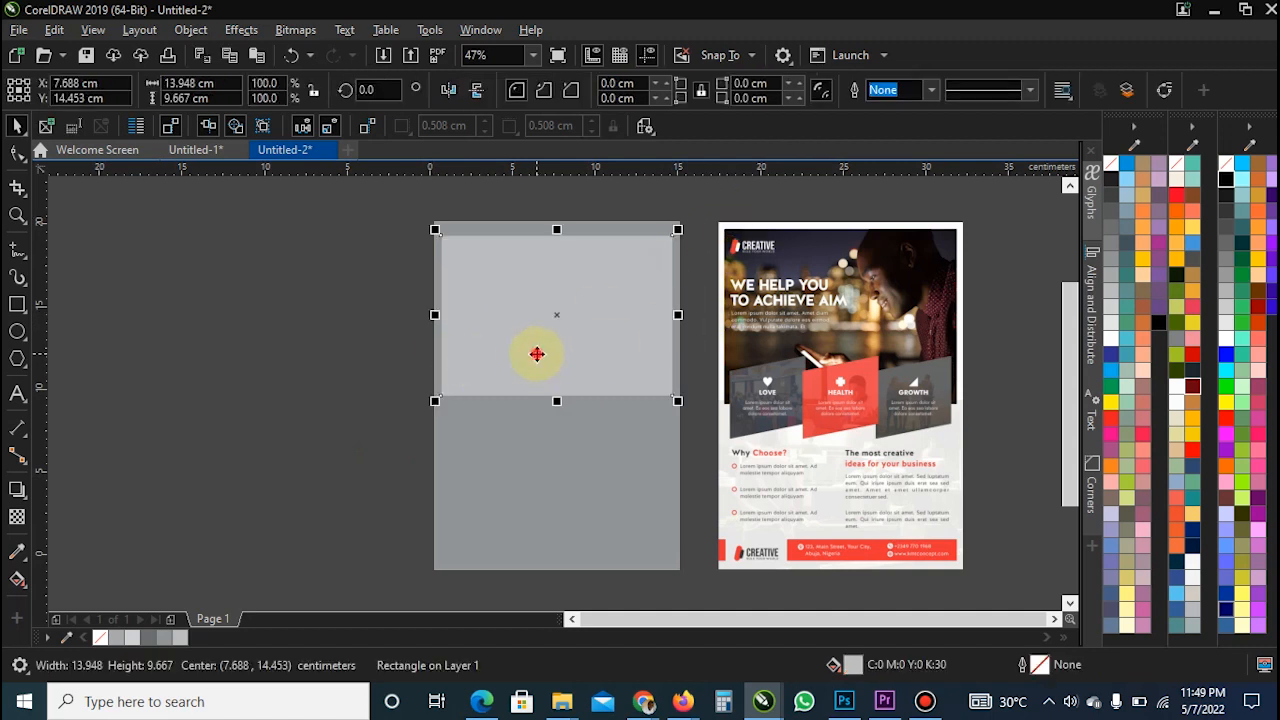
{"action": "left_click_drag", "start_coordinate": [537, 354], "coordinate": [537, 346]}
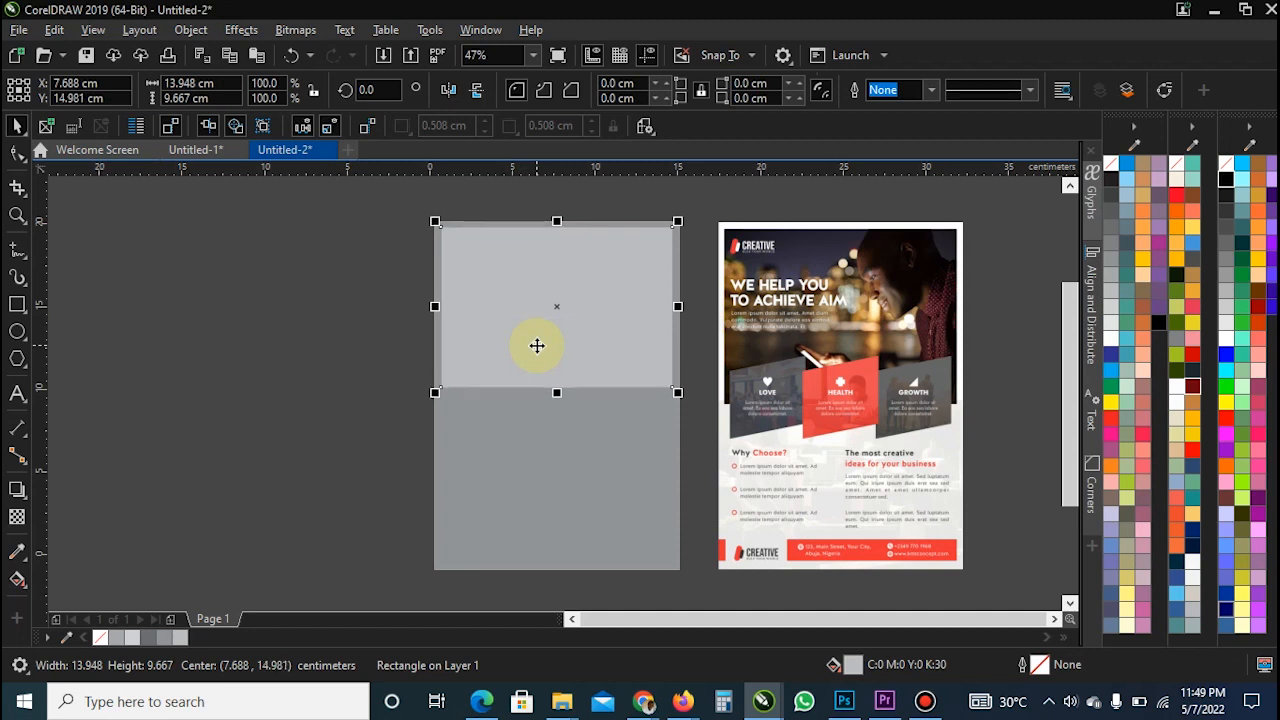
{"action": "left_click", "coordinate": [346, 366]}
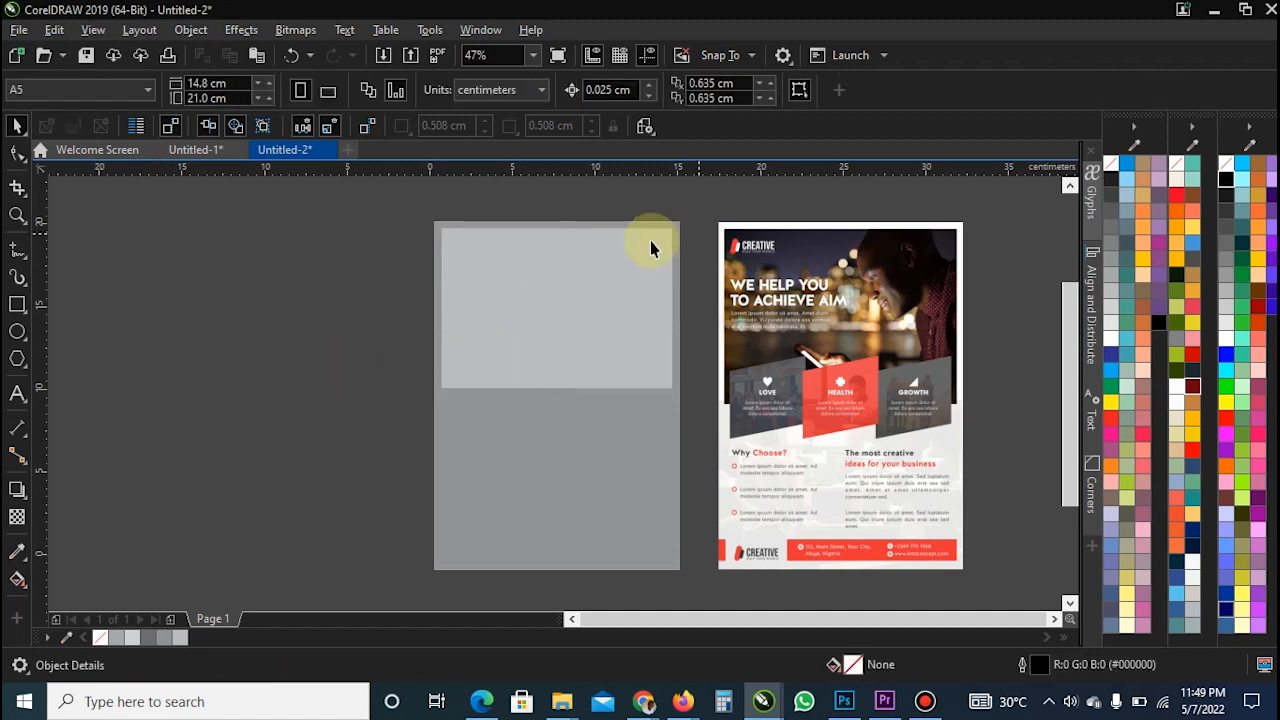
{"action": "left_click", "coordinate": [575, 316]}
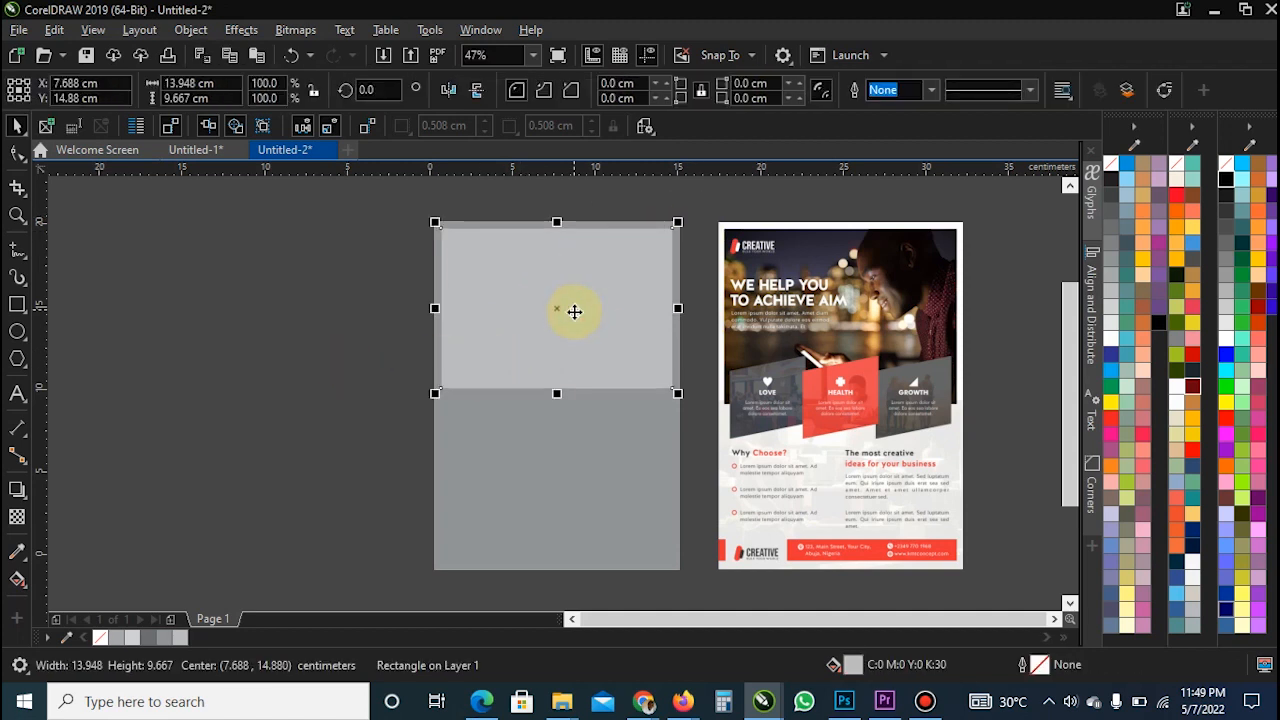
- Switch to File Explorer and look through the pictures in the class 2 folder for a suitable header photo
{"action": "left_click", "coordinate": [320, 406]}
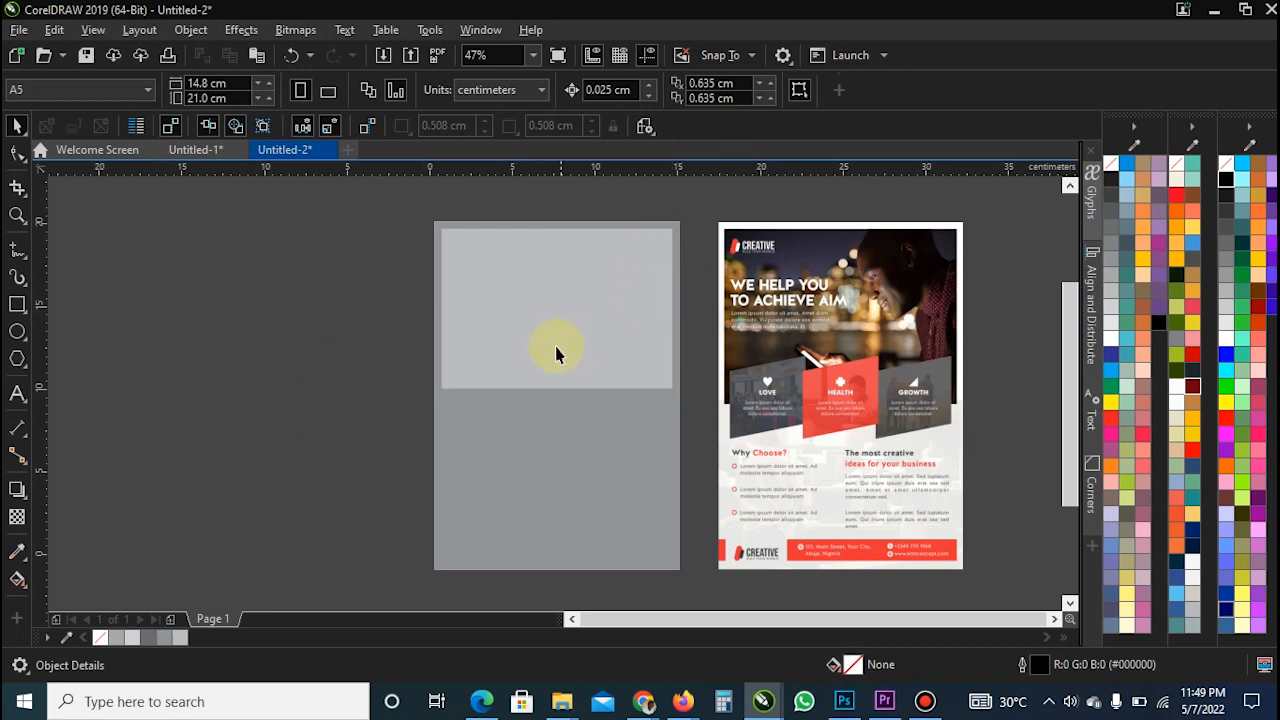
{"action": "left_click", "coordinate": [338, 418]}
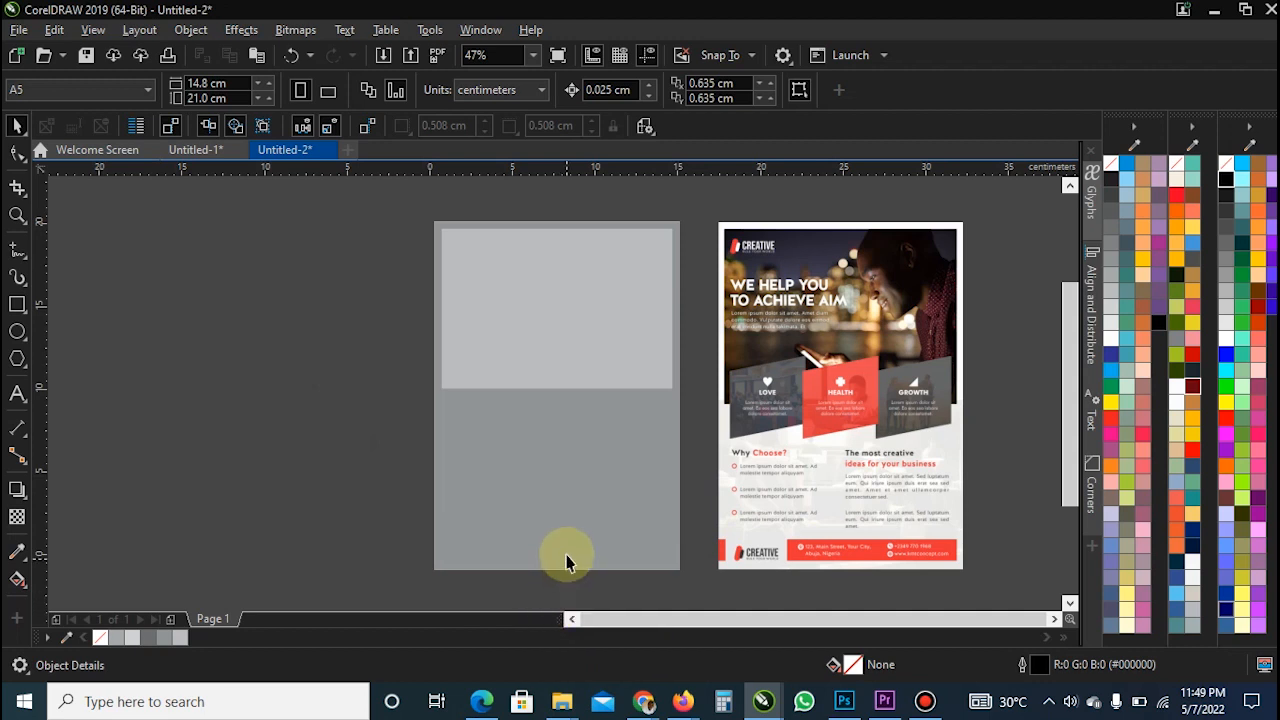
{"action": "left_click", "coordinate": [561, 701]}
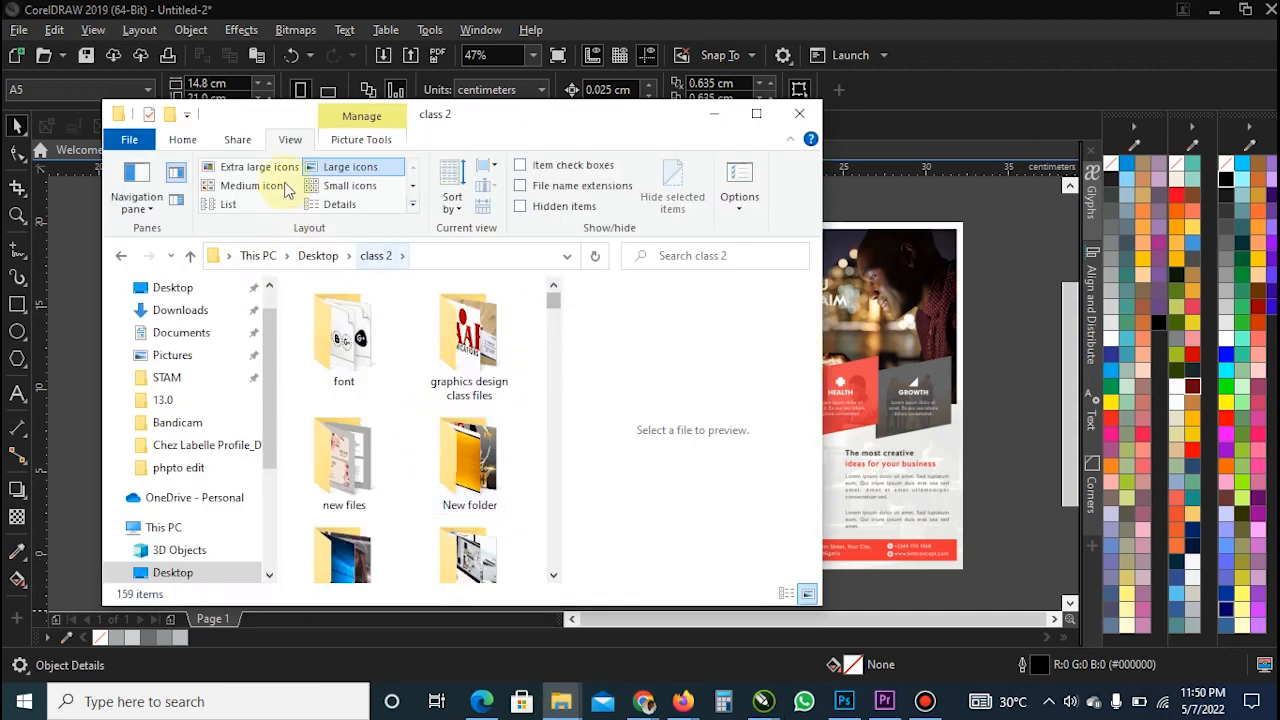
{"action": "left_click", "coordinate": [175, 178]}
{"action": "scroll", "coordinate": [600, 480], "scroll_direction": "down", "scroll_amount": 5}
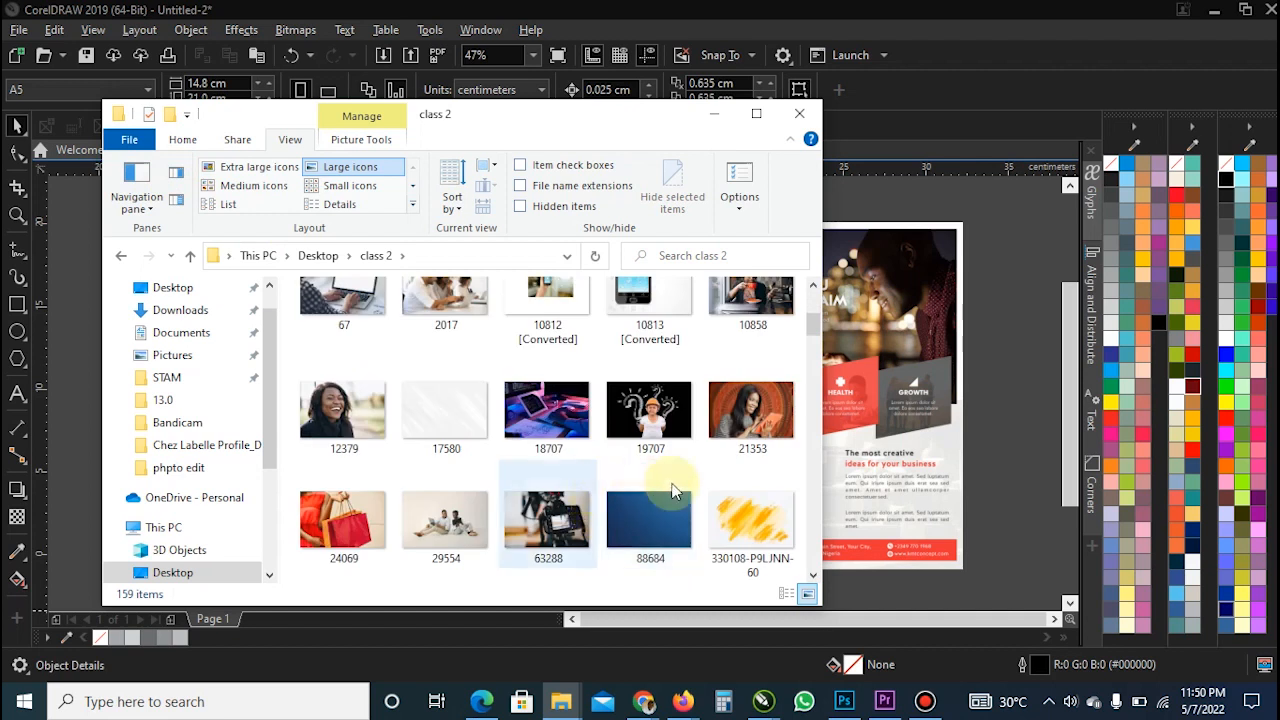
{"action": "scroll", "coordinate": [567, 437], "scroll_direction": "down", "scroll_amount": 3}
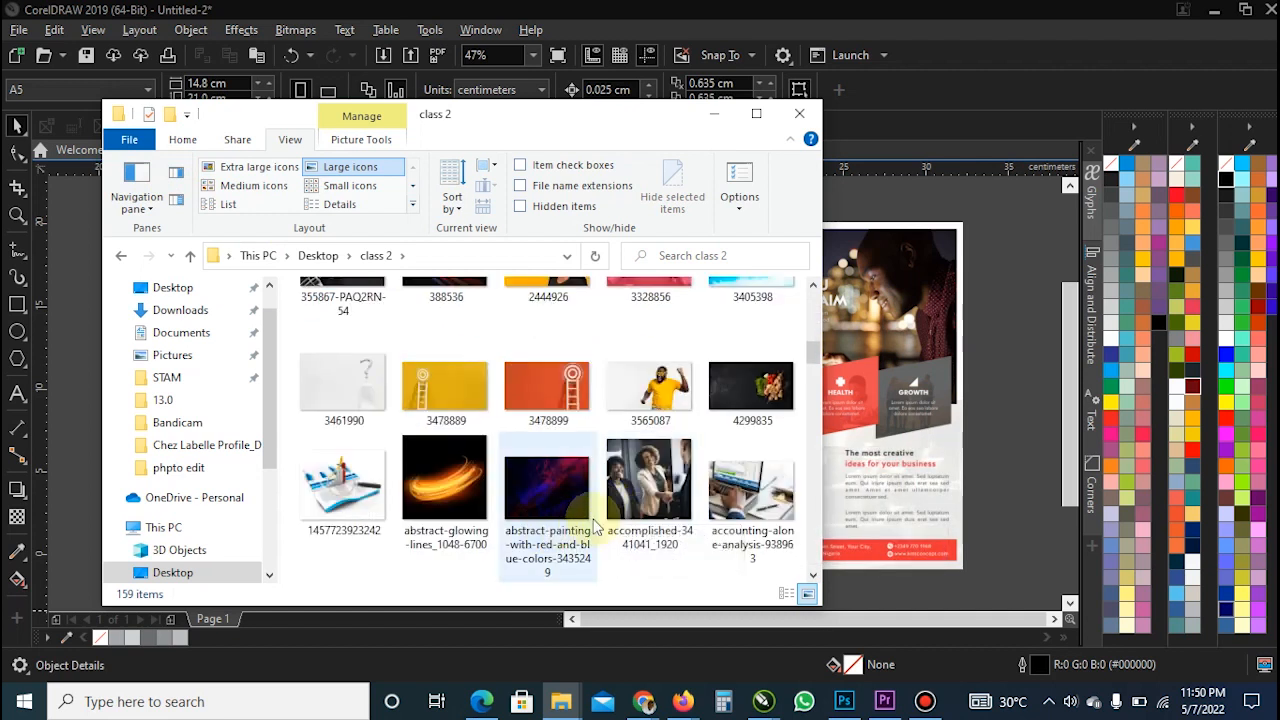
{"action": "scroll", "coordinate": [620, 515], "scroll_direction": "down", "scroll_amount": 3}
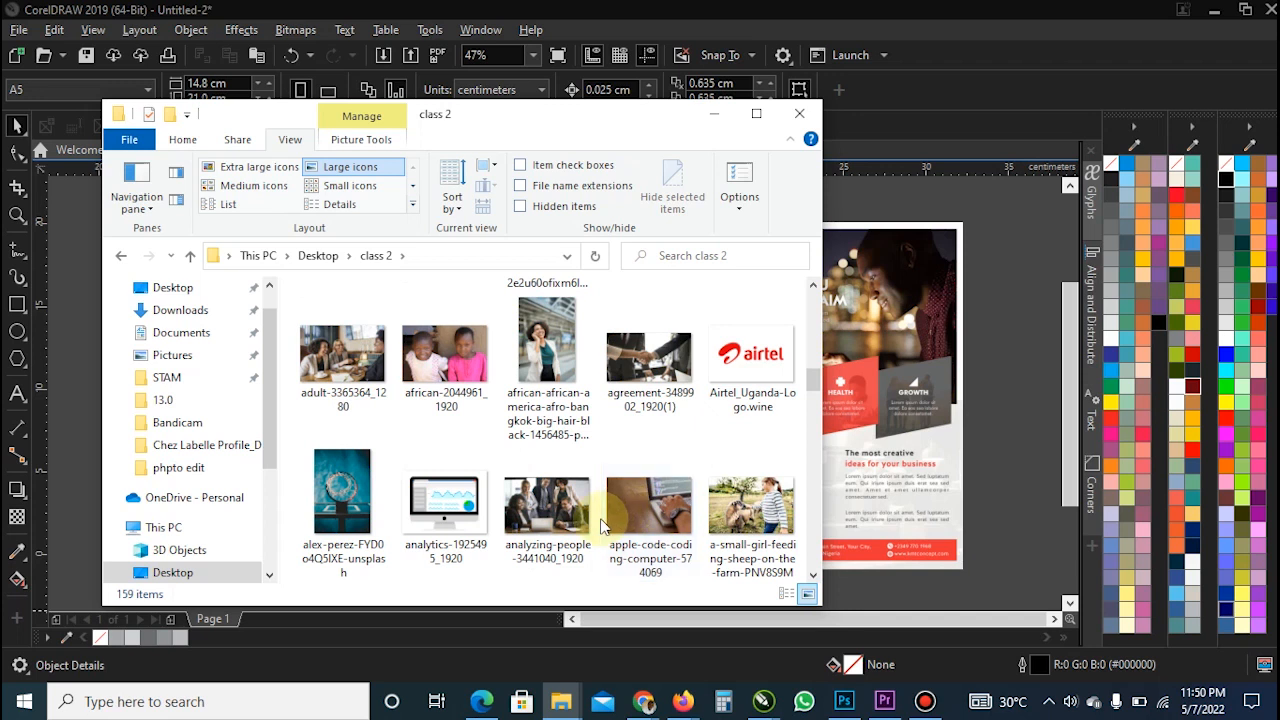
{"action": "scroll", "coordinate": [570, 540], "scroll_direction": "down", "scroll_amount": 3}
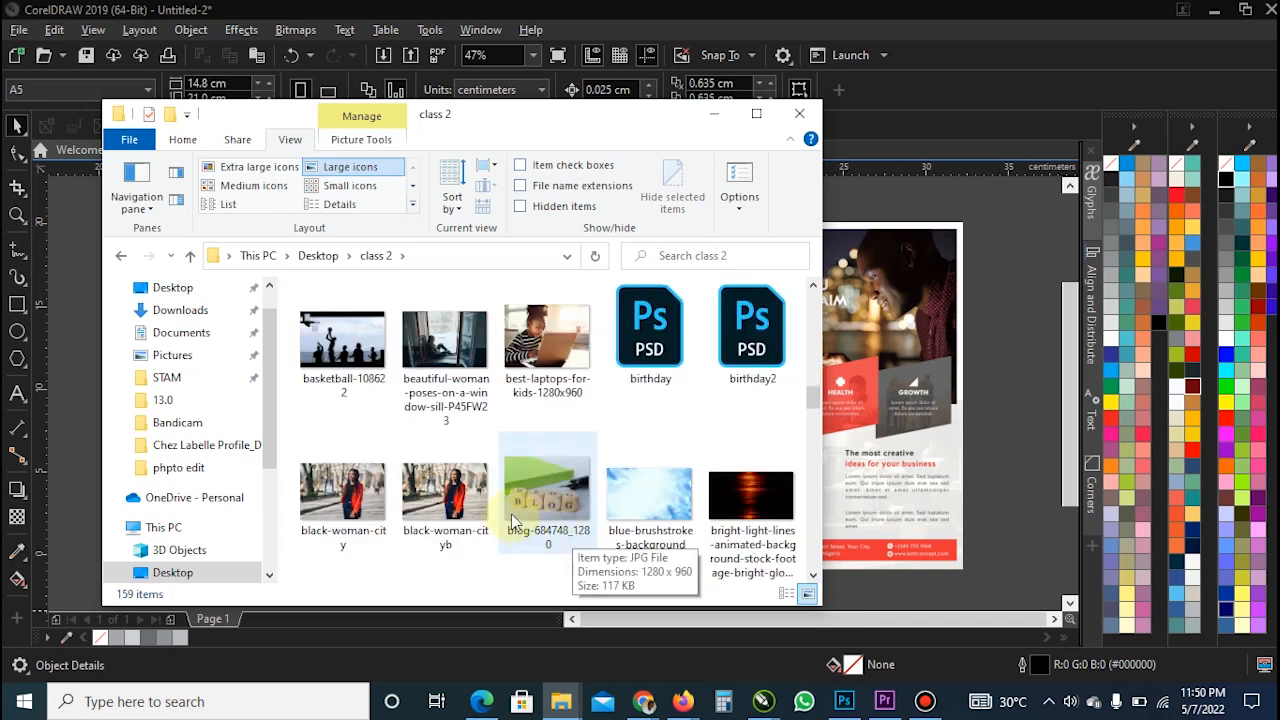
{"action": "scroll", "coordinate": [567, 510], "scroll_direction": "up", "scroll_amount": 3}
{"action": "left_click", "coordinate": [567, 497]}
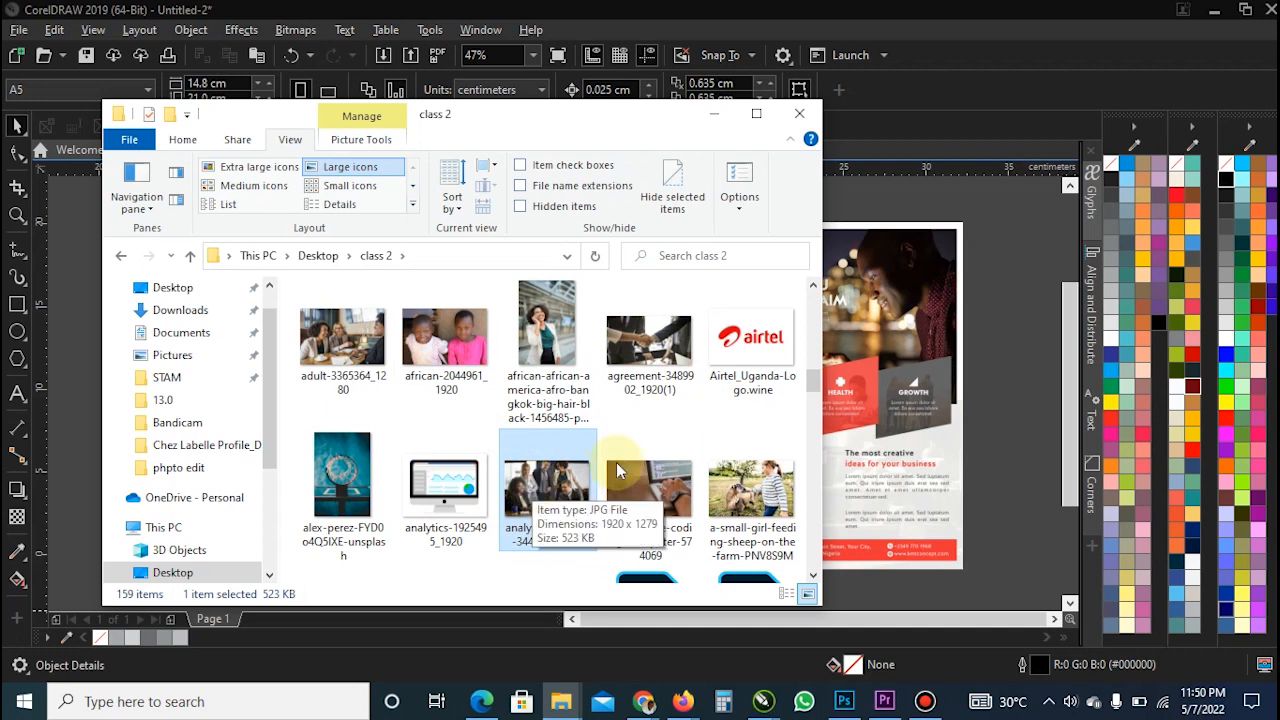
{"action": "scroll", "coordinate": [616, 462], "scroll_direction": "down", "scroll_amount": 6}
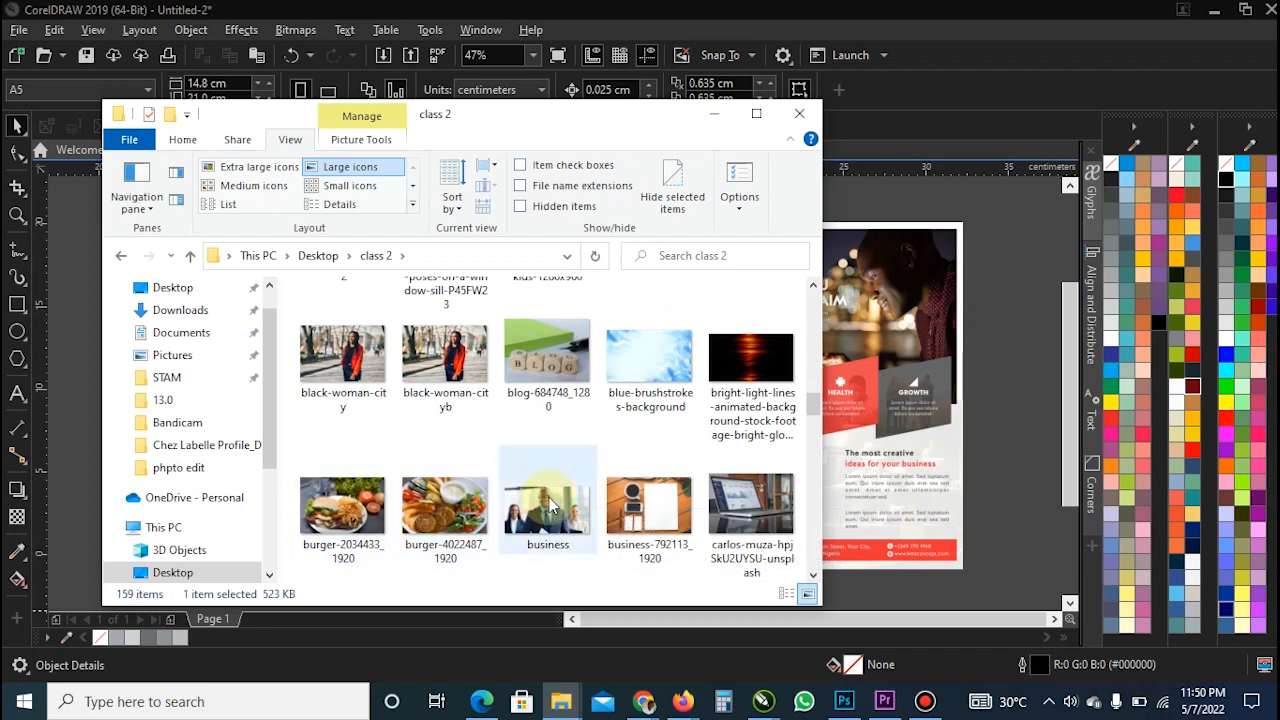
{"action": "scroll", "coordinate": [548, 500], "scroll_direction": "down", "scroll_amount": 8}
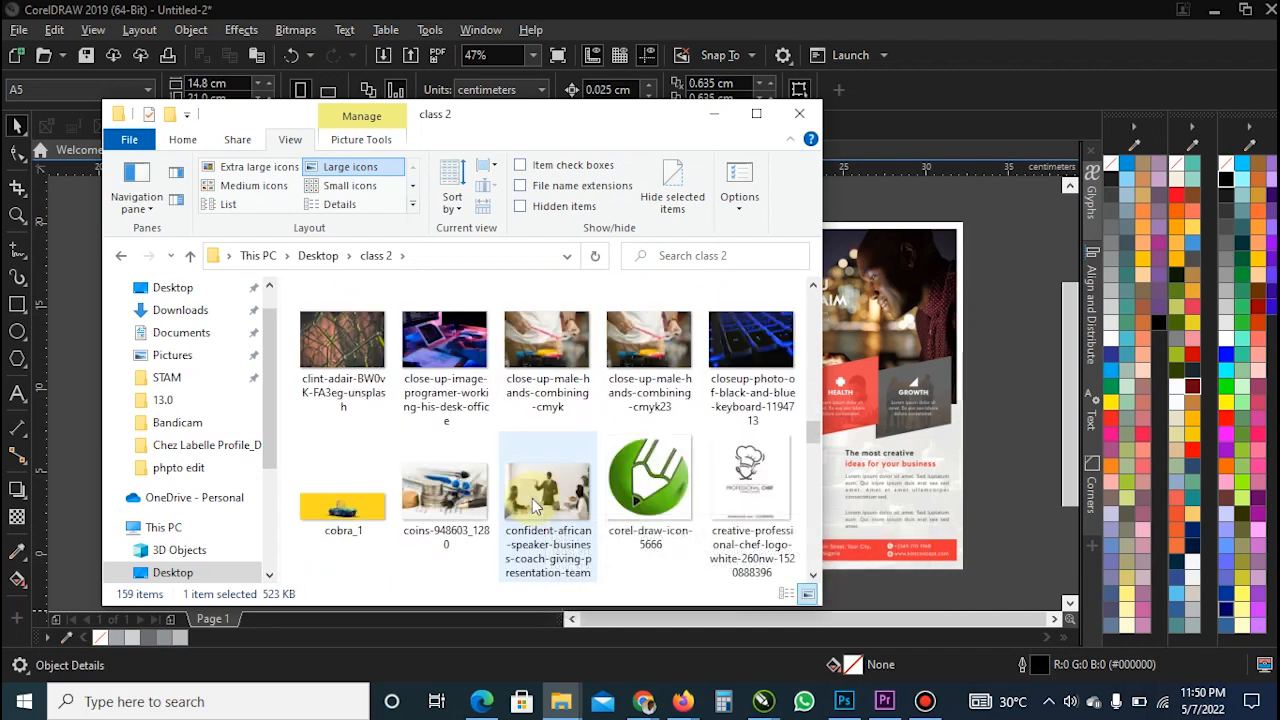
{"action": "scroll", "coordinate": [532, 498], "scroll_direction": "up", "scroll_amount": 2}
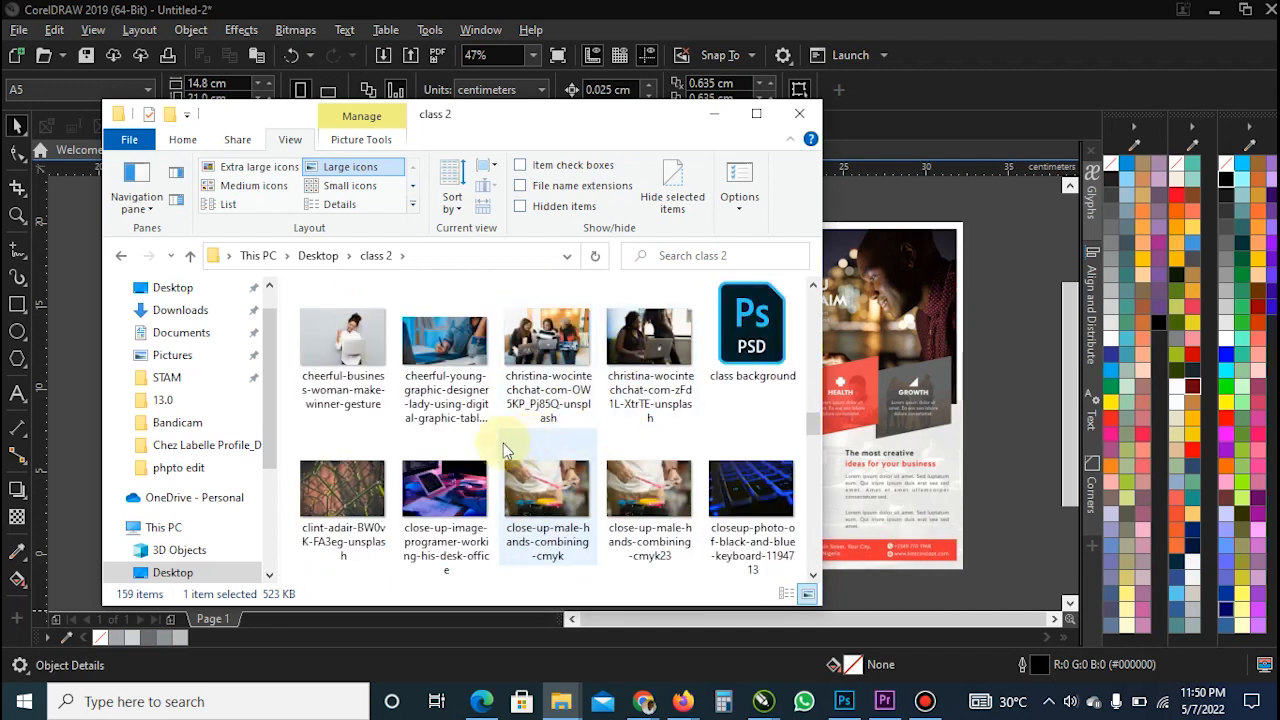
- Place the picture cheerful-business-woman-make-winner-gesture from the folder into the CorelDRAW drawing
{"action": "left_click", "coordinate": [352, 348]}
{"action": "left_click_drag", "start_coordinate": [349, 345], "coordinate": [75, 414]}
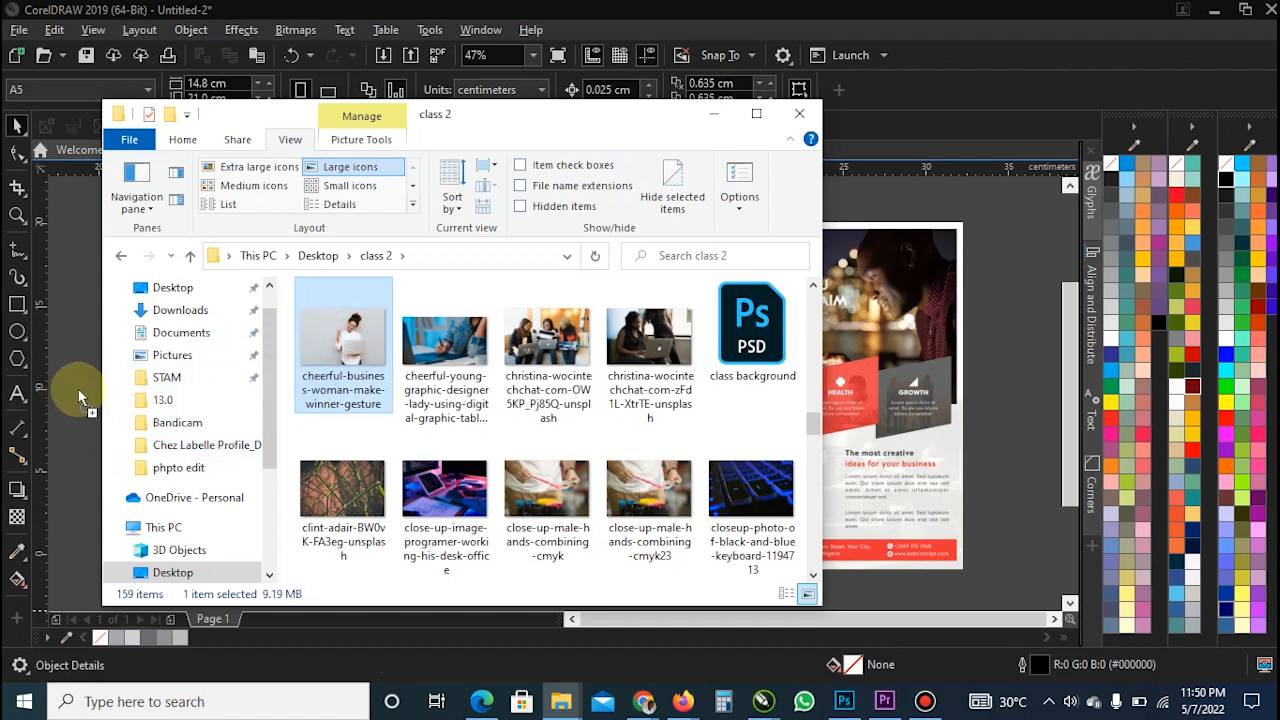
{"action": "left_click_drag", "start_coordinate": [75, 389], "coordinate": [109, 409]}
{"action": "scroll", "coordinate": [549, 431], "scroll_direction": "down", "scroll_amount": 5}
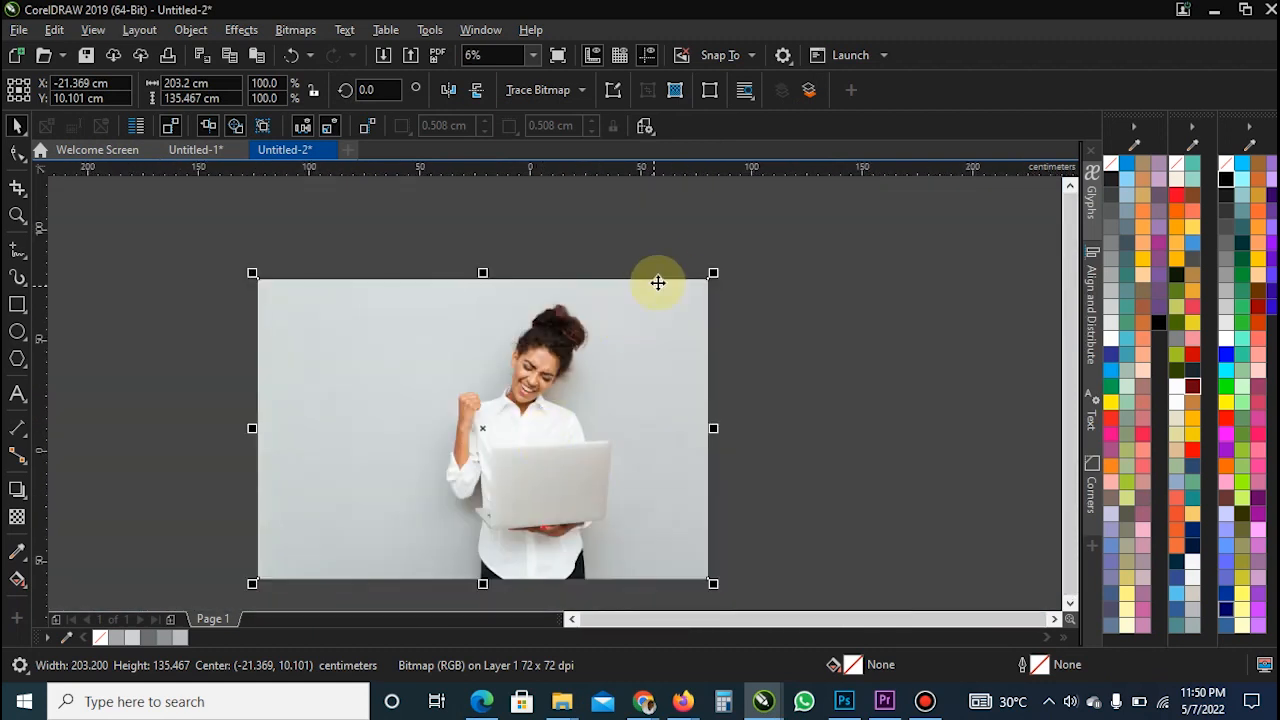
- Scale the imported photo proportionally to about 31.5 × 21 cm and move it next to the flyer page, overlapping its edge
{"action": "left_click_drag", "start_coordinate": [713, 268], "coordinate": [457, 461]}
{"action": "scroll", "coordinate": [557, 423], "scroll_direction": "up", "scroll_amount": 2}
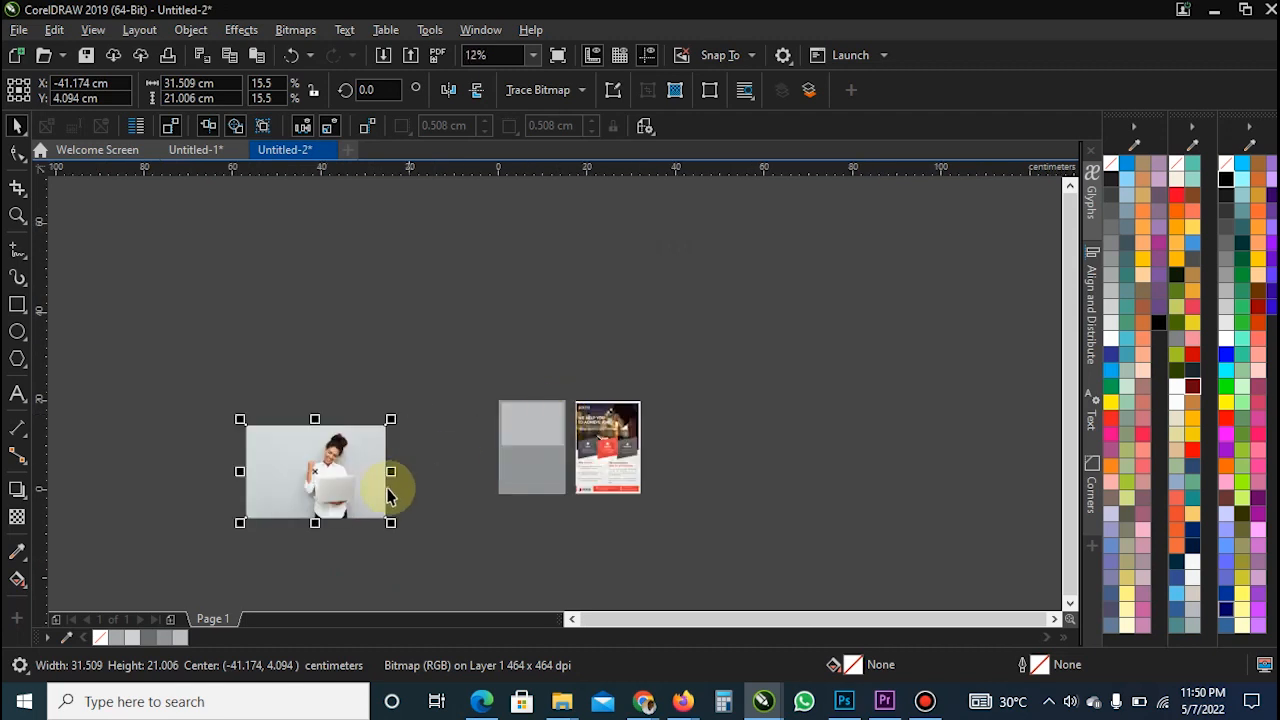
{"action": "left_click_drag", "start_coordinate": [298, 503], "coordinate": [432, 440]}
{"action": "scroll", "coordinate": [567, 404], "scroll_direction": "up", "scroll_amount": 2}
{"action": "scroll", "coordinate": [463, 451], "scroll_direction": "down", "scroll_amount": 2}
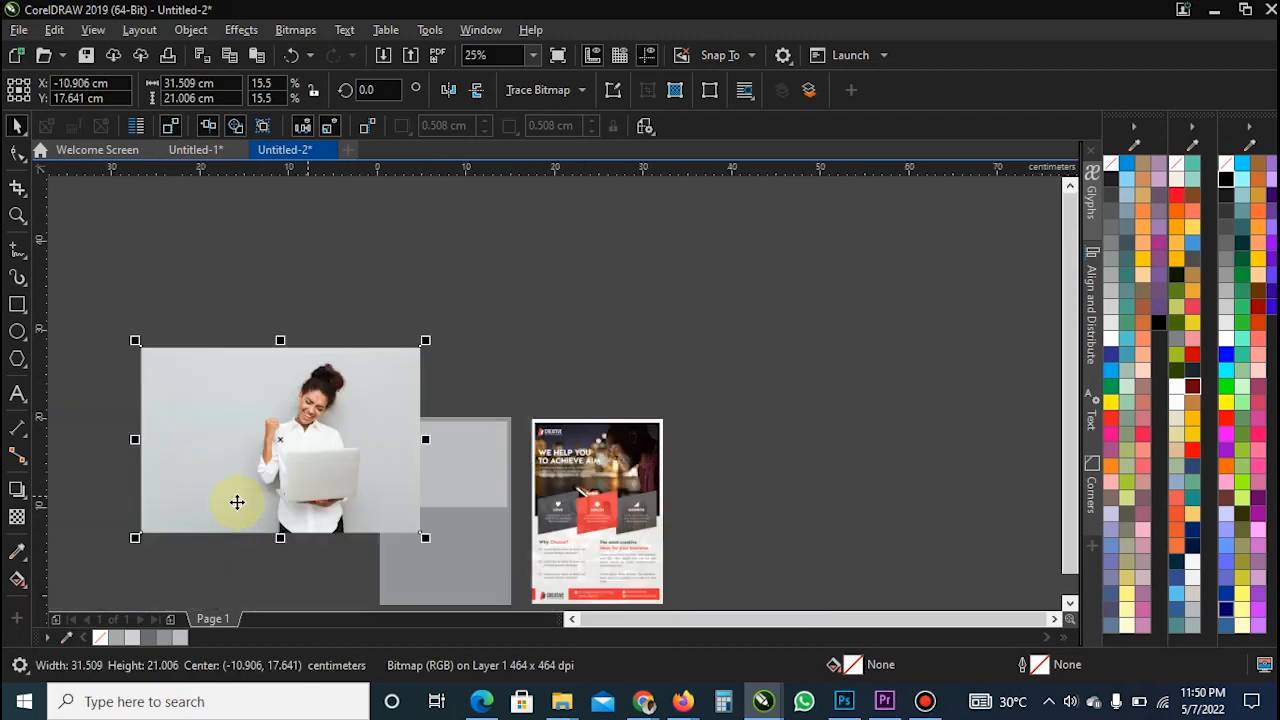
- PowerClip the photo inside the upper grey rectangle and open the frame's contents for editing
{"action": "right_click", "coordinate": [229, 471]}
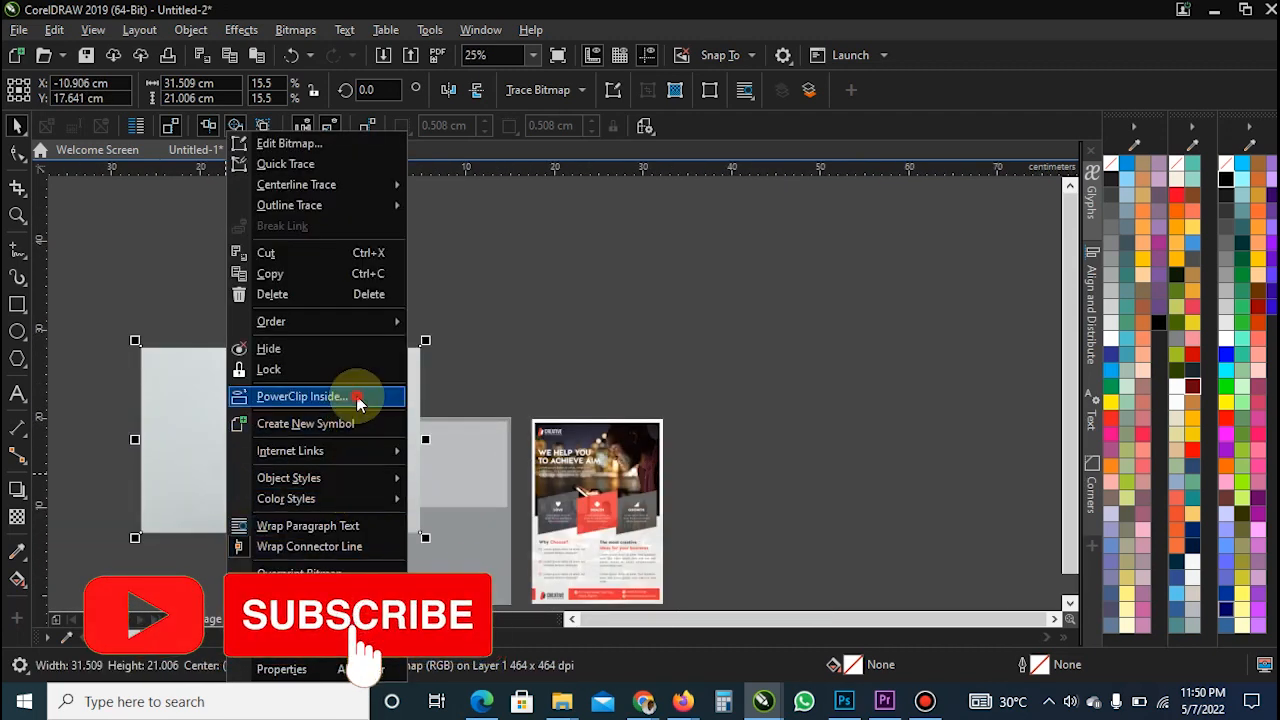
{"action": "left_click", "coordinate": [302, 396]}
{"action": "left_click", "coordinate": [474, 494]}
{"action": "scroll", "coordinate": [474, 494], "scroll_direction": "up", "scroll_amount": 1}
{"action": "double_click", "coordinate": [415, 491]}
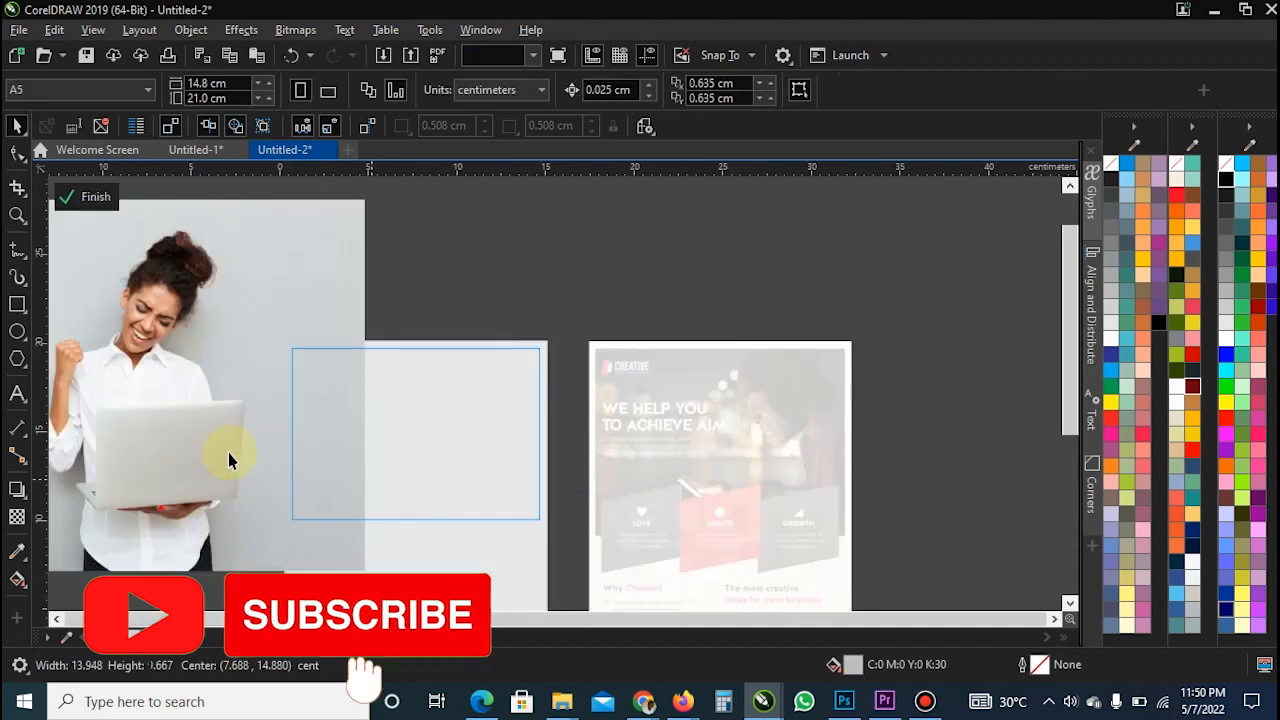
- Move the photo over the header frame and scale it down to about 15.8 × 10.5 cm, with the woman at the frame's right side
{"action": "left_click_drag", "start_coordinate": [205, 422], "coordinate": [544, 499]}
{"action": "left_click_drag", "start_coordinate": [714, 279], "coordinate": [627, 335]}
{"action": "scroll", "coordinate": [584, 407], "scroll_direction": "down", "scroll_amount": 1}
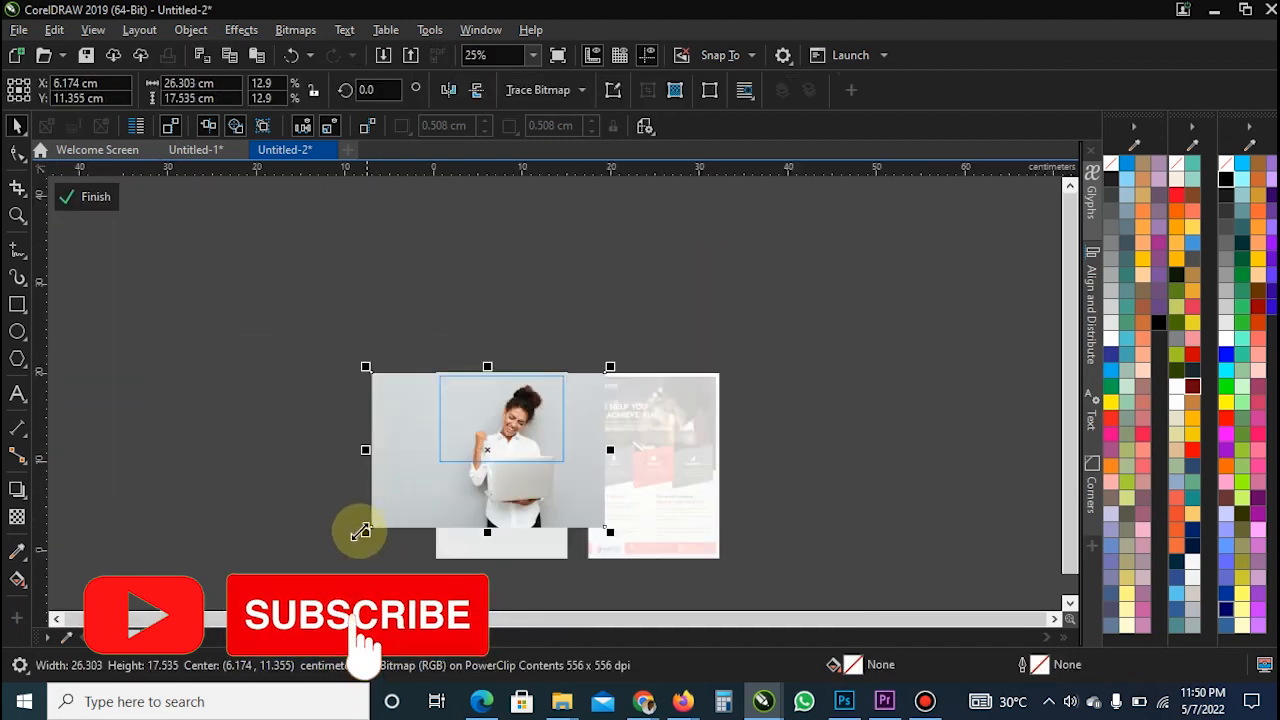
{"action": "left_click_drag", "start_coordinate": [370, 528], "coordinate": [407, 478]}
{"action": "scroll", "coordinate": [570, 445], "scroll_direction": "up", "scroll_amount": 1}
{"action": "mouse_move", "coordinate": [580, 449]}
{"action": "left_mouse_down"}
{"action": "mouse_move", "coordinate": [551, 457]}
{"action": "mouse_move", "coordinate": [568, 497]}
{"action": "mouse_move", "coordinate": [571, 364]}
{"action": "mouse_move", "coordinate": [576, 437]}
{"action": "left_mouse_up"}
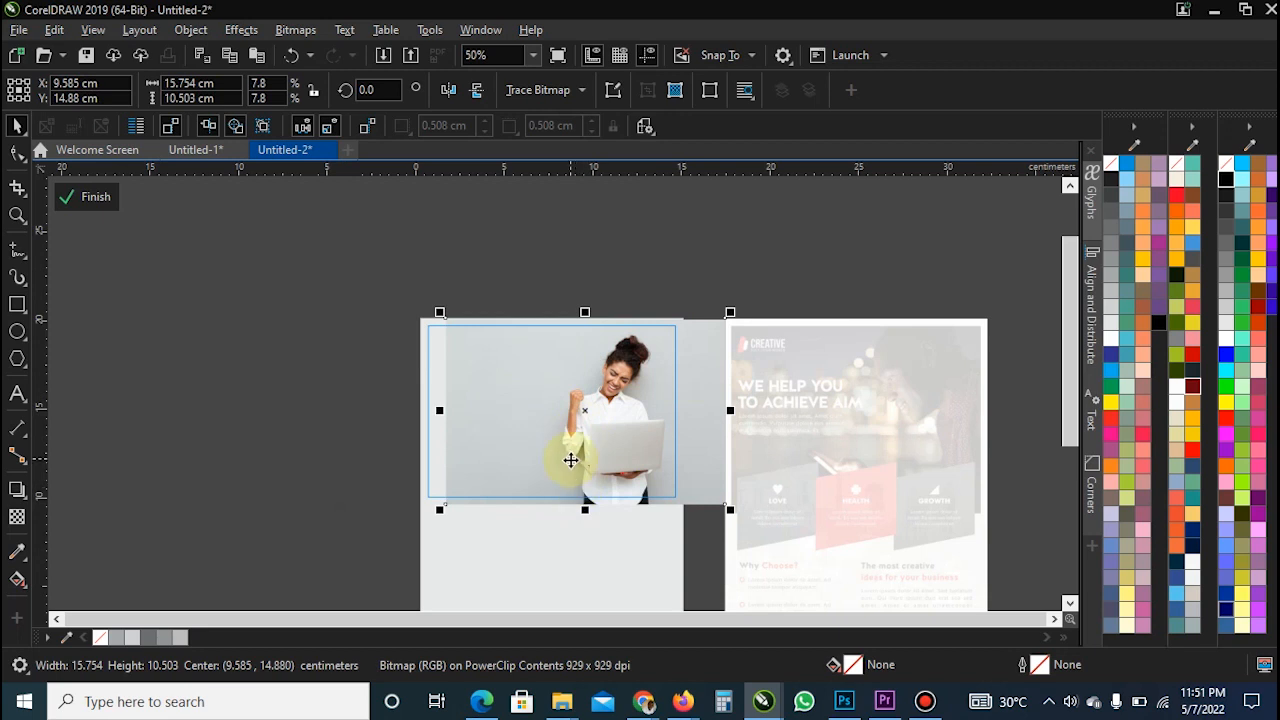
- Enlarge the photo to about 16.9 × 11.3 cm, nudge it left to X 8.762 cm, and finish editing the PowerClip contents
{"action": "mouse_move", "coordinate": [424, 514]}
{"action": "left_mouse_down"}
{"action": "mouse_move", "coordinate": [407, 520]}
{"action": "mouse_move", "coordinate": [420, 521]}
{"action": "left_mouse_up"}
{"action": "key", "text": "Left"}
{"action": "key", "text": "Left"}
{"action": "key", "text": "Left"}
{"action": "key", "text": "Left"}
{"action": "key", "text": "Left"}
{"action": "key", "text": "Left"}
{"action": "key", "text": "Left"}
{"action": "key", "text": "Left"}
{"action": "key", "text": "Left"}
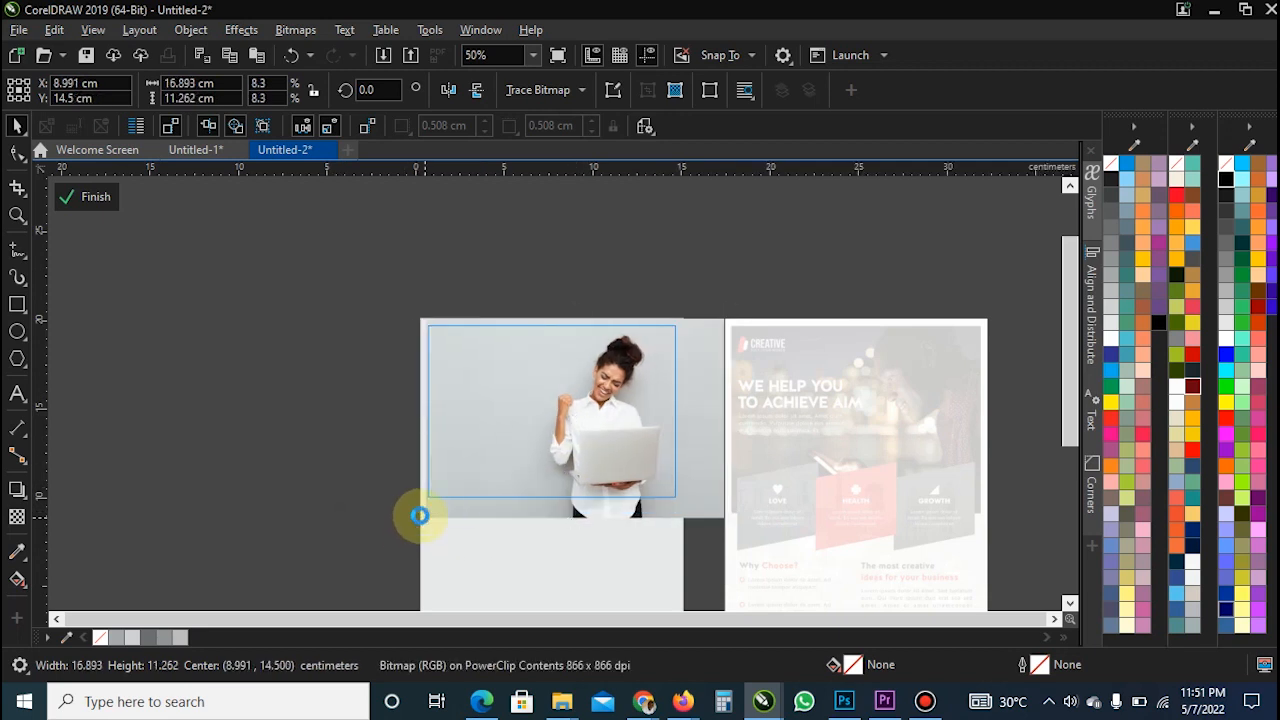
{"action": "key", "text": "Left"}
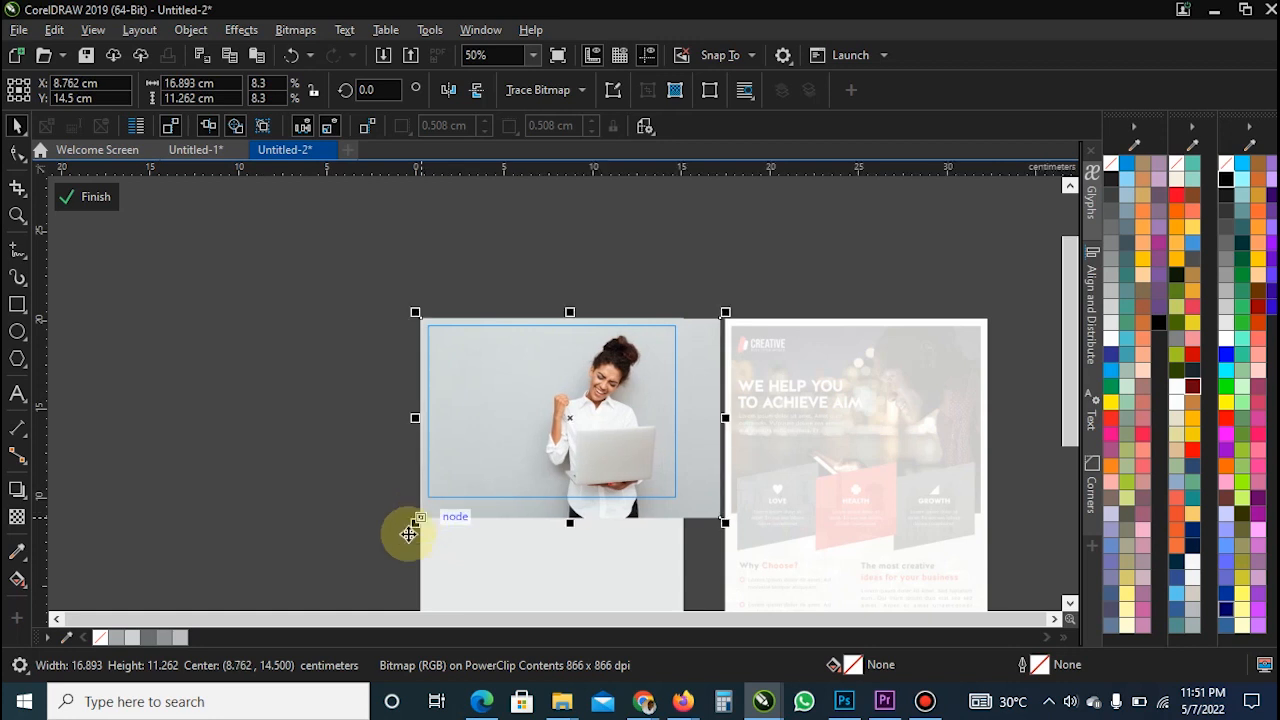
{"action": "left_click", "coordinate": [295, 500], "text": "ctrl"}
{"action": "left_click", "coordinate": [321, 455]}
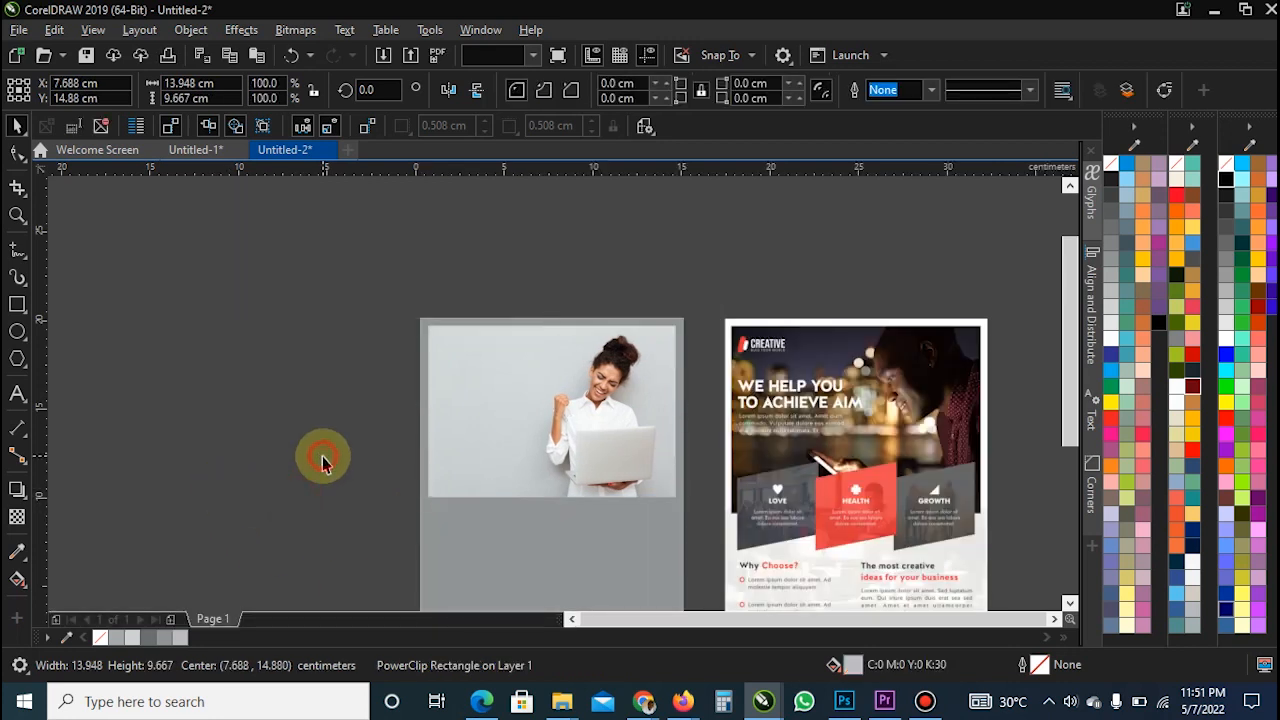
- Draw a rectangle about 4.5 × 3.7 cm across the photo's lower-left edge and skew its right side upward by about 0.6 cm
{"action": "scroll", "coordinate": [487, 350], "scroll_direction": "down", "scroll_amount": 1}
{"action": "scroll", "coordinate": [630, 381], "scroll_direction": "up", "scroll_amount": 1}
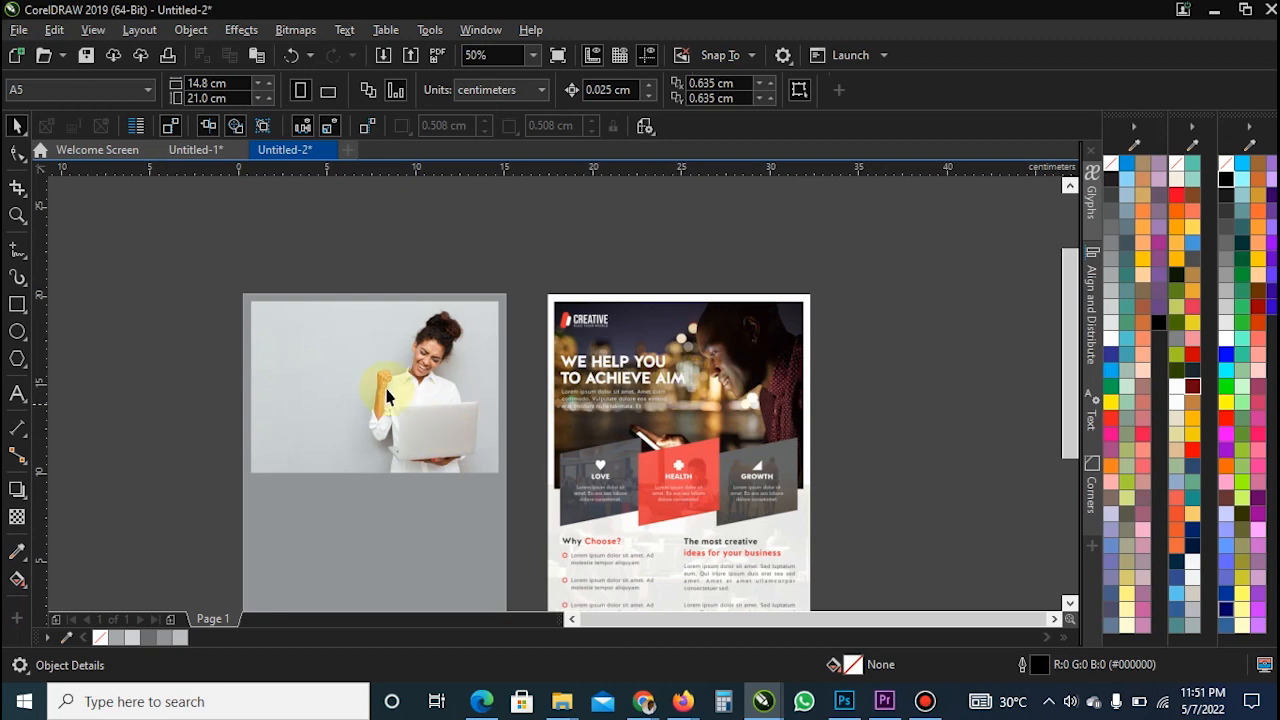
{"action": "scroll", "coordinate": [605, 380], "scroll_direction": "down", "scroll_amount": 1}
{"action": "scroll", "coordinate": [445, 548], "scroll_direction": "up", "scroll_amount": 1}
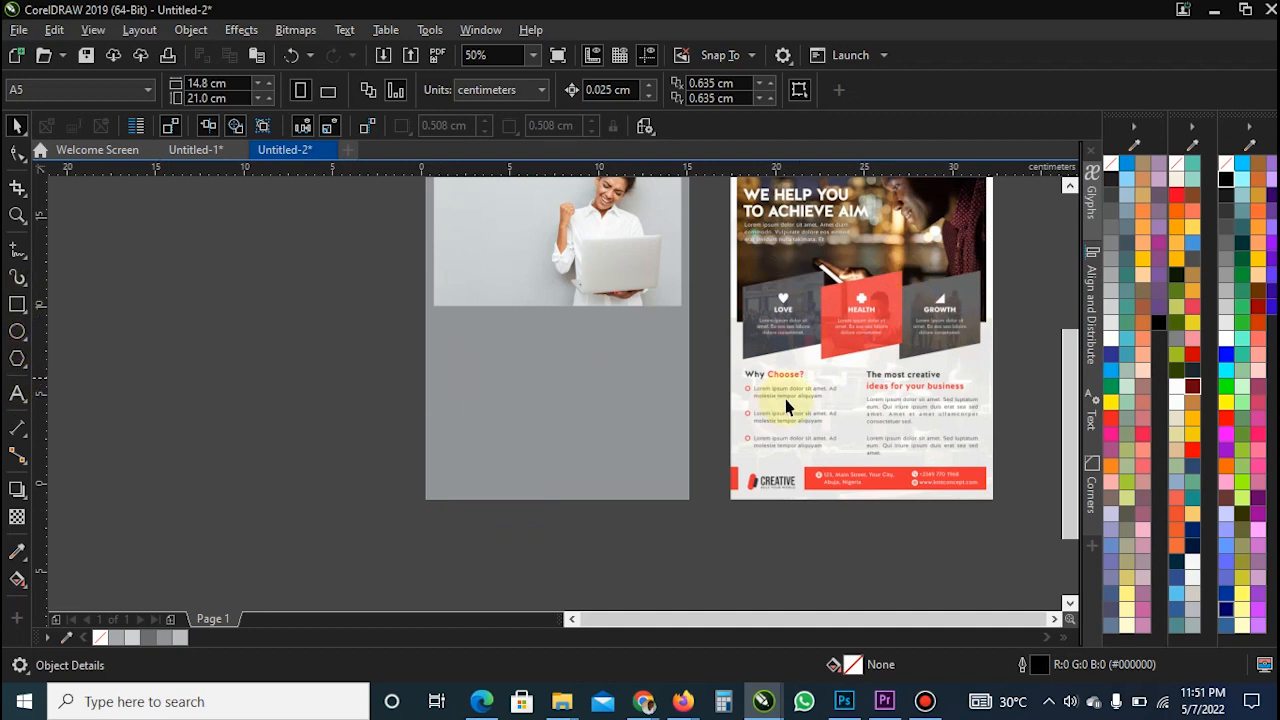
{"action": "left_click", "coordinate": [17, 304]}
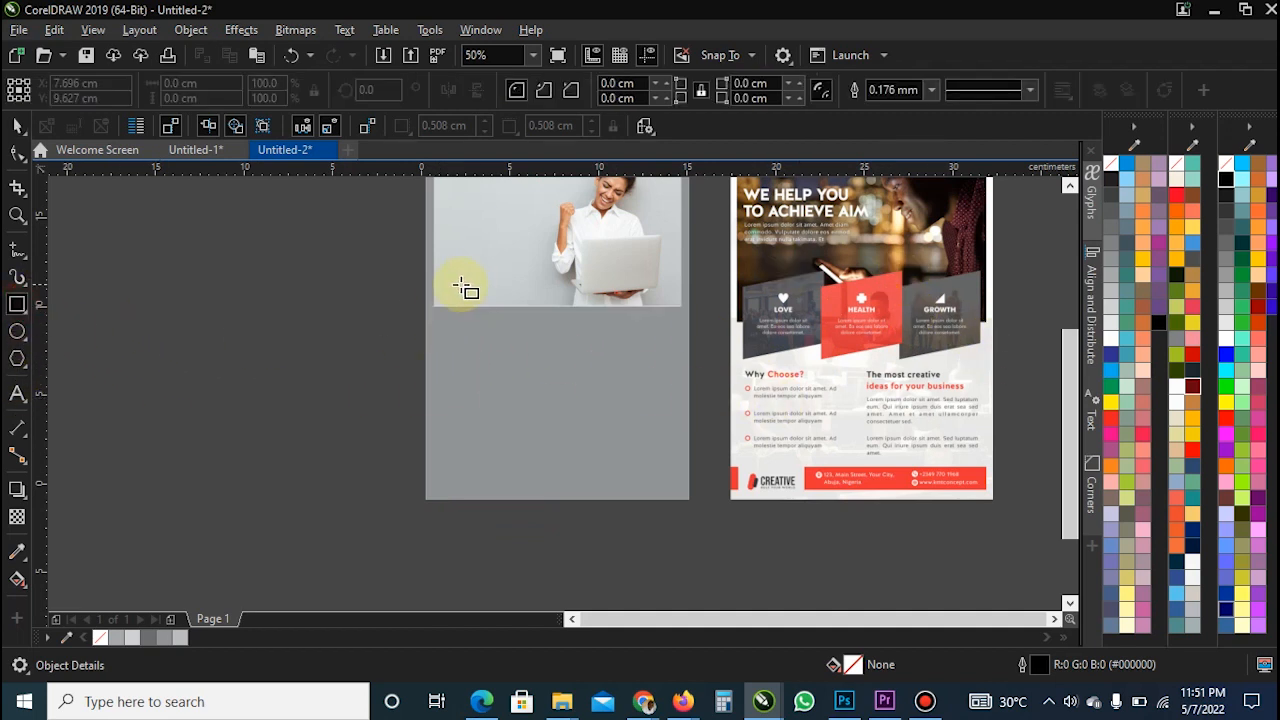
{"action": "left_click_drag", "start_coordinate": [460, 284], "coordinate": [535, 354]}
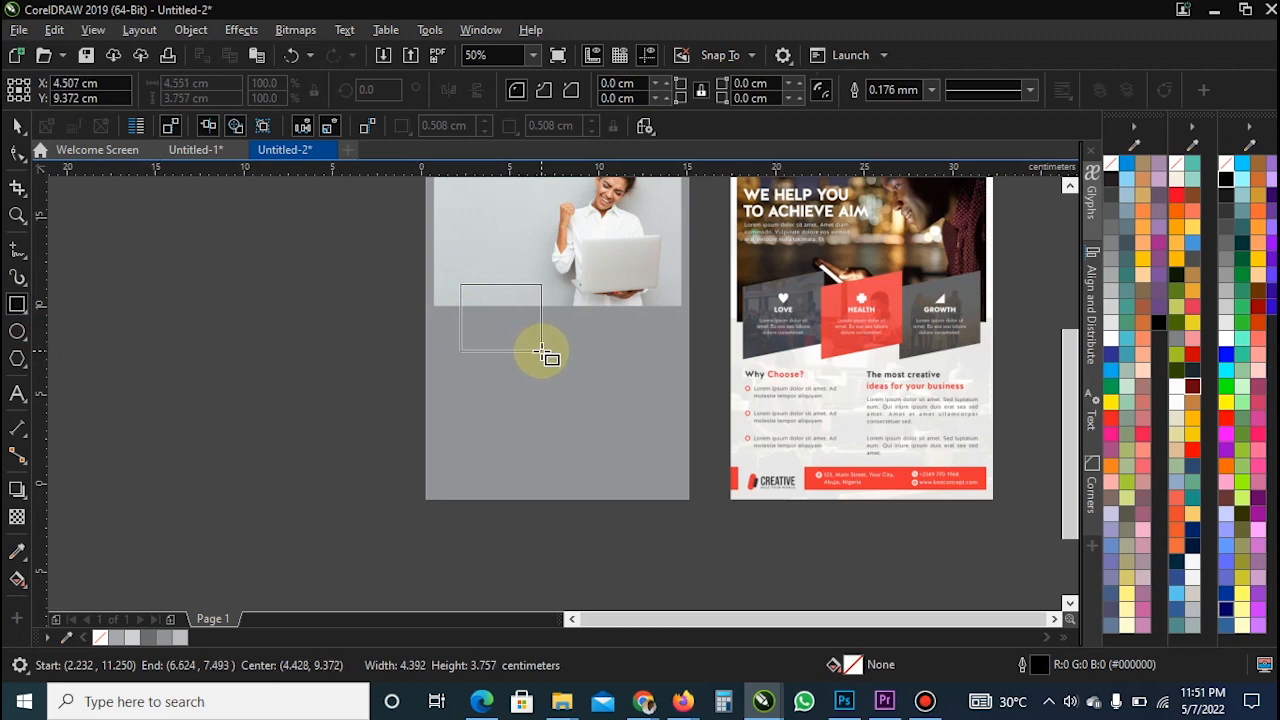
{"action": "left_click_drag", "start_coordinate": [540, 352], "coordinate": [540, 350]}
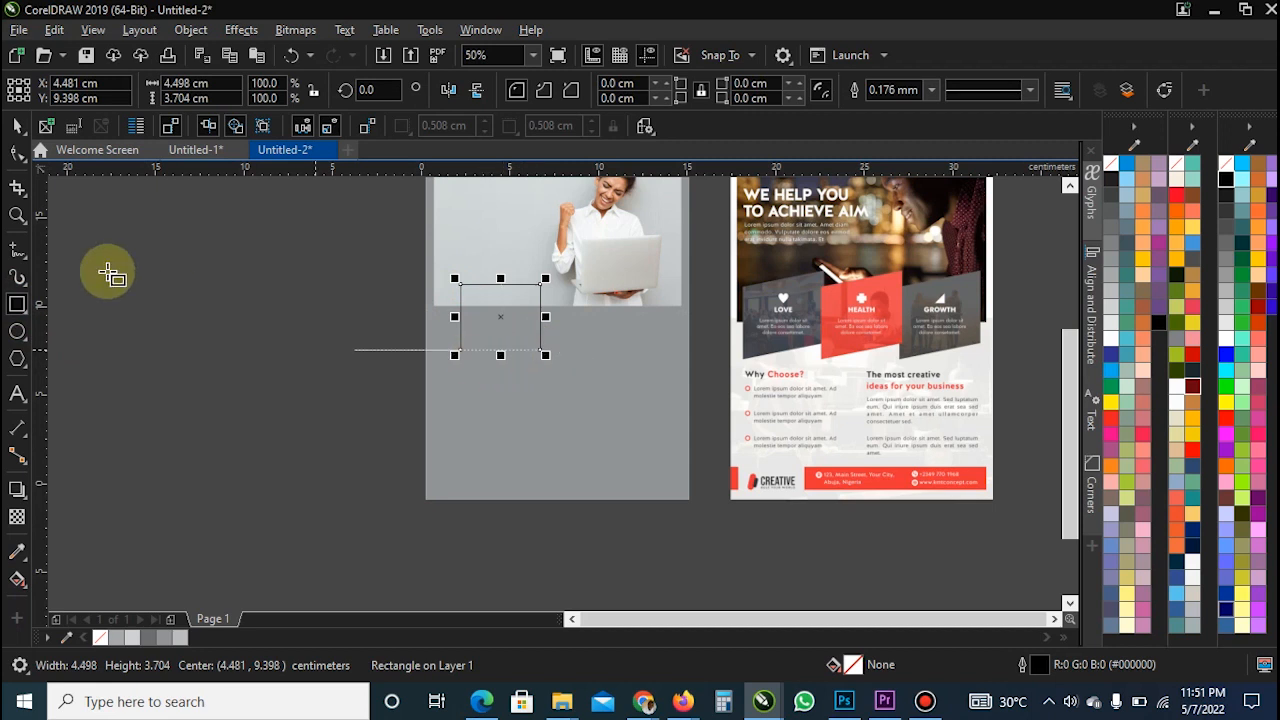
{"action": "left_click", "coordinate": [511, 339]}
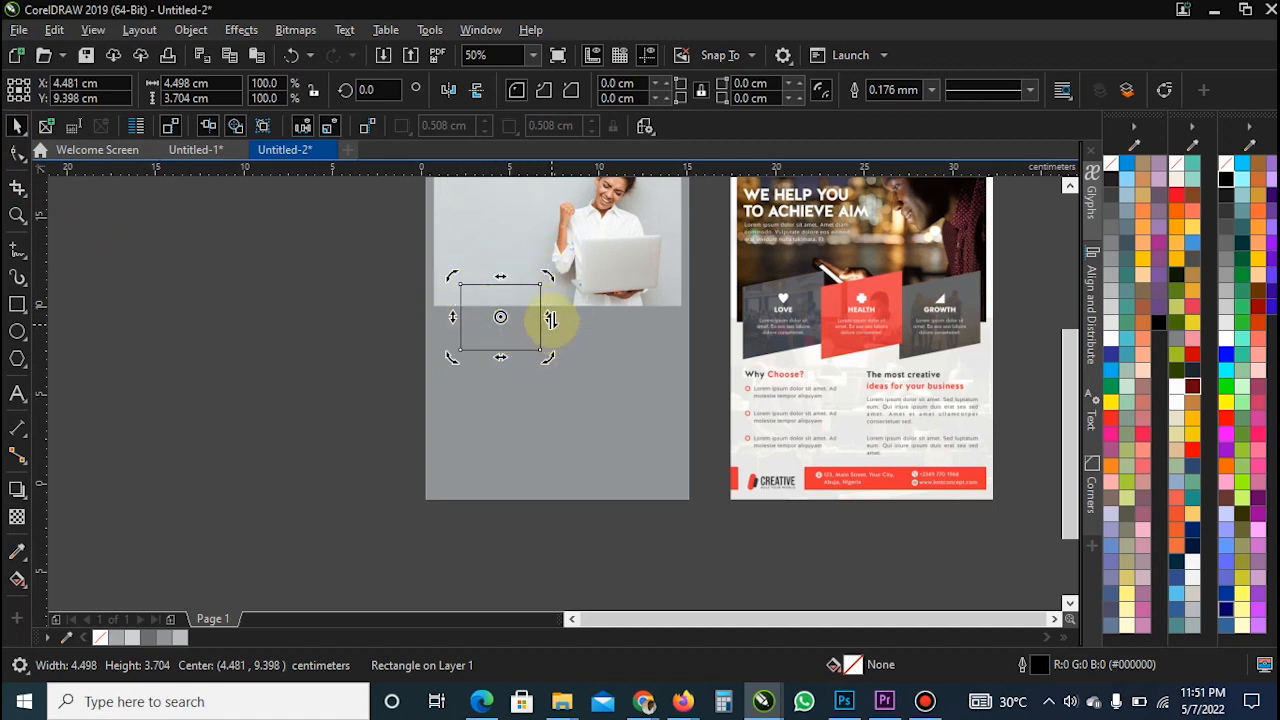
{"action": "left_click_drag", "start_coordinate": [550, 316], "coordinate": [548, 304]}
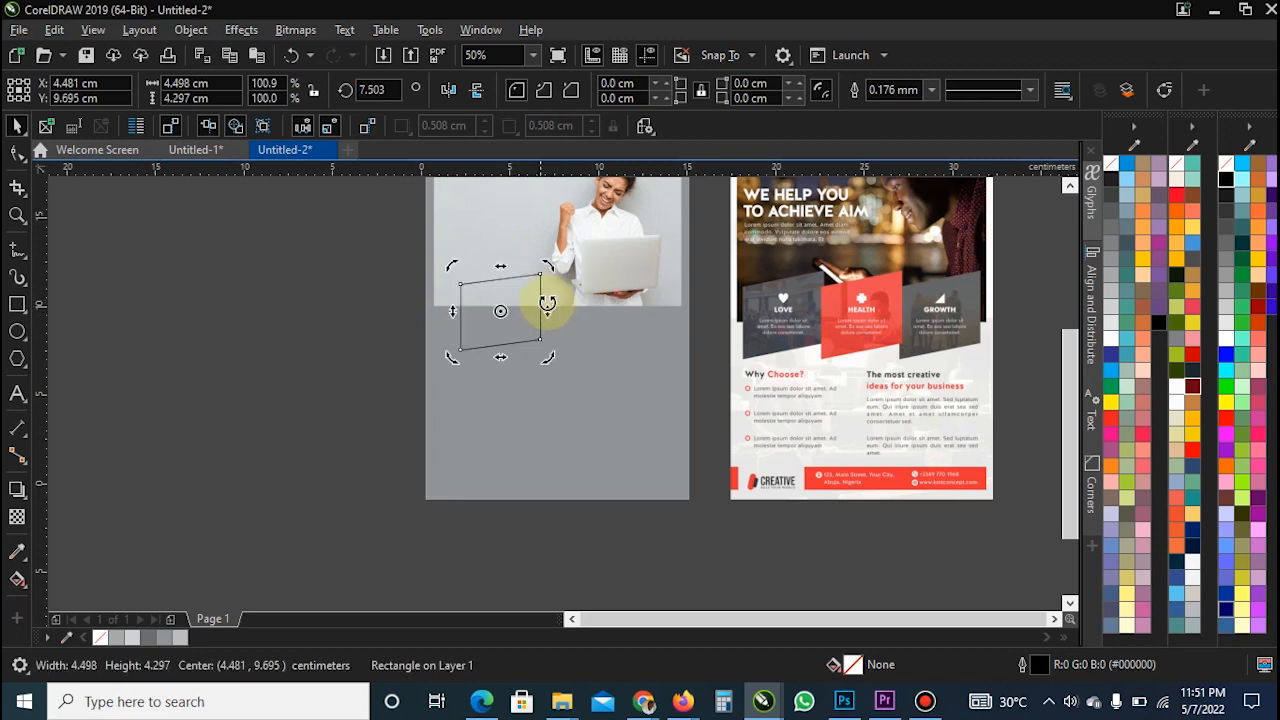
- Fill the skewed rectangle with 70% black and remove its outline
{"action": "key", "text": "F6"}
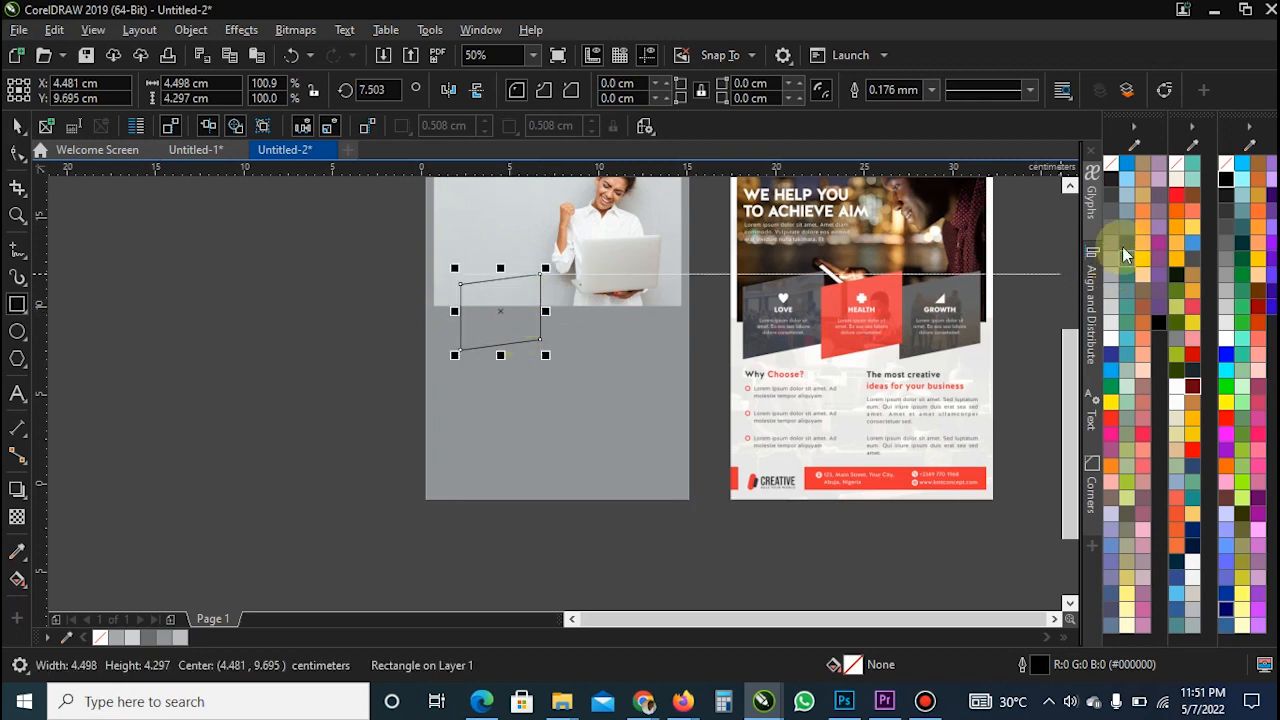
{"action": "left_click", "coordinate": [1115, 235]}
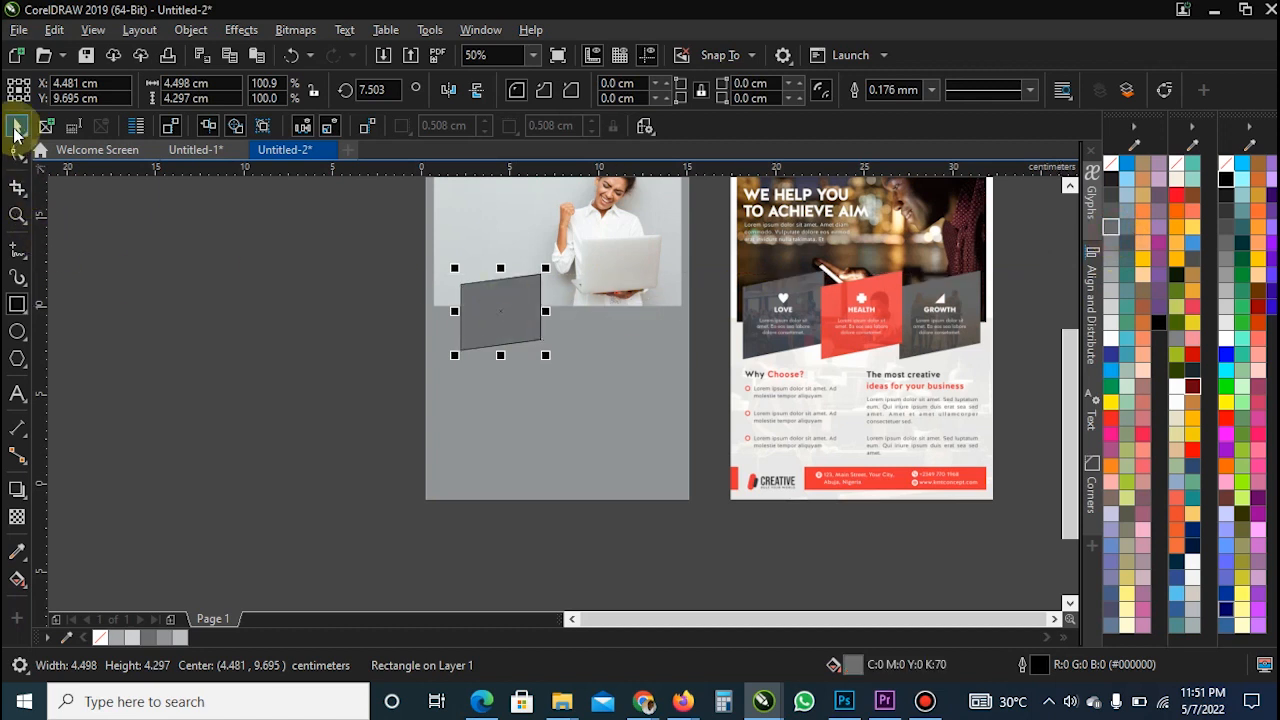
{"action": "right_click", "coordinate": [14, 131]}
{"action": "left_click", "coordinate": [486, 296]}
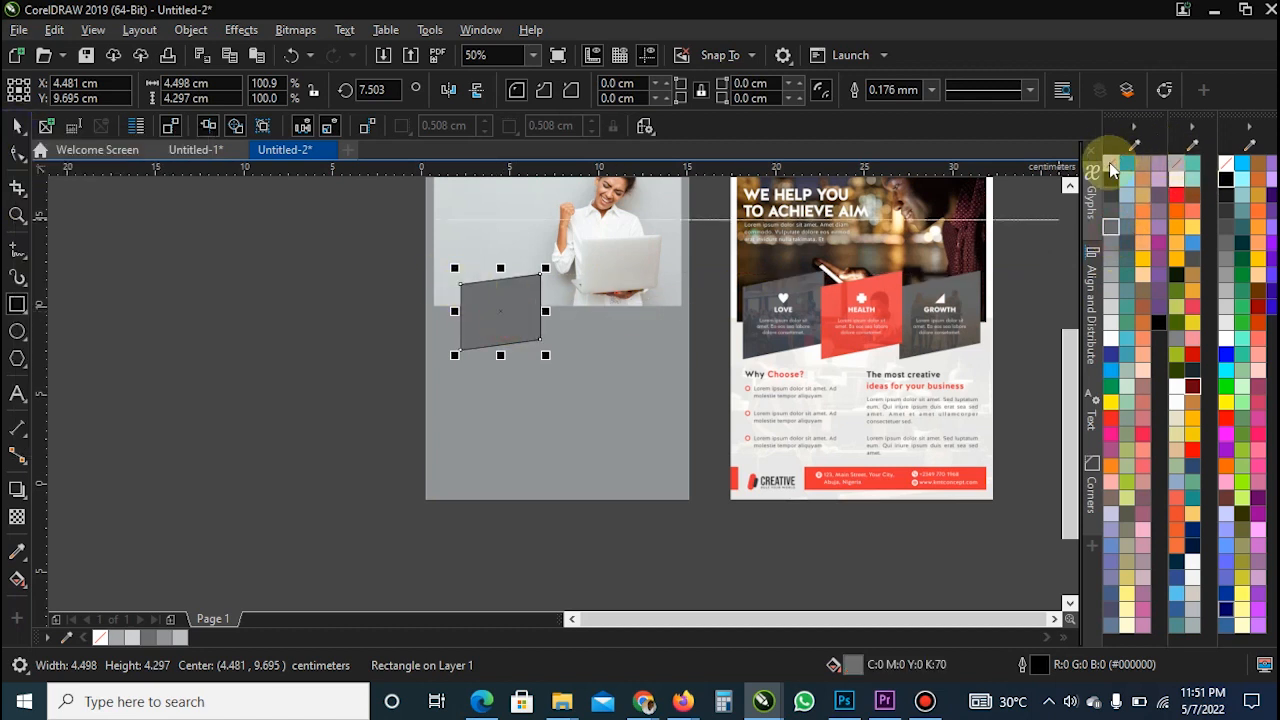
{"action": "key", "text": "space"}
{"action": "left_click", "coordinate": [266, 360]}
- Duplicate the skewed panel to the right at about X 12.1, Y 10.05 cm, and between the two at about X 7.2, Y 9.7 cm
{"action": "left_click", "coordinate": [504, 314]}
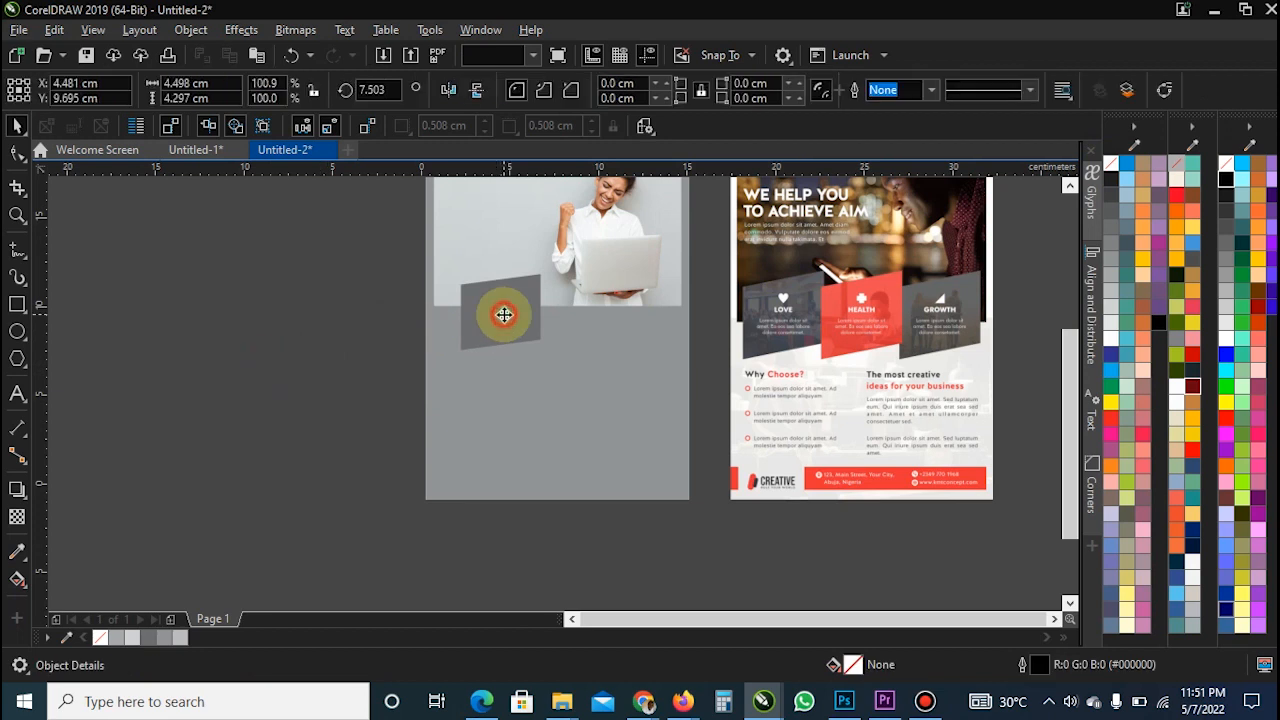
{"action": "left_click_drag", "start_coordinate": [504, 314], "coordinate": [649, 319]}
{"action": "left_click_drag", "start_coordinate": [520, 294], "coordinate": [557, 308]}
- Fill the middle skewed panel with a lighter grey, 40% black, and select the right-hand panel
{"action": "left_click", "coordinate": [575, 307]}
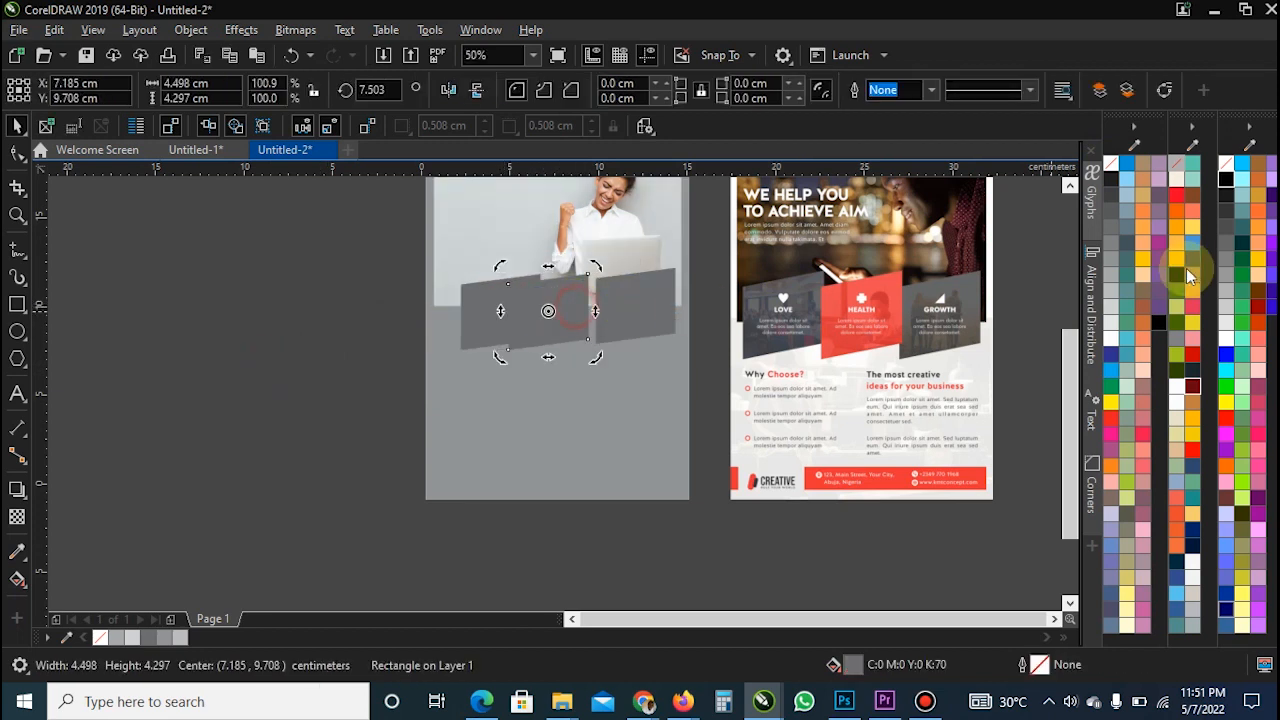
{"action": "left_click", "coordinate": [1118, 280]}
{"action": "left_click", "coordinate": [614, 295]}
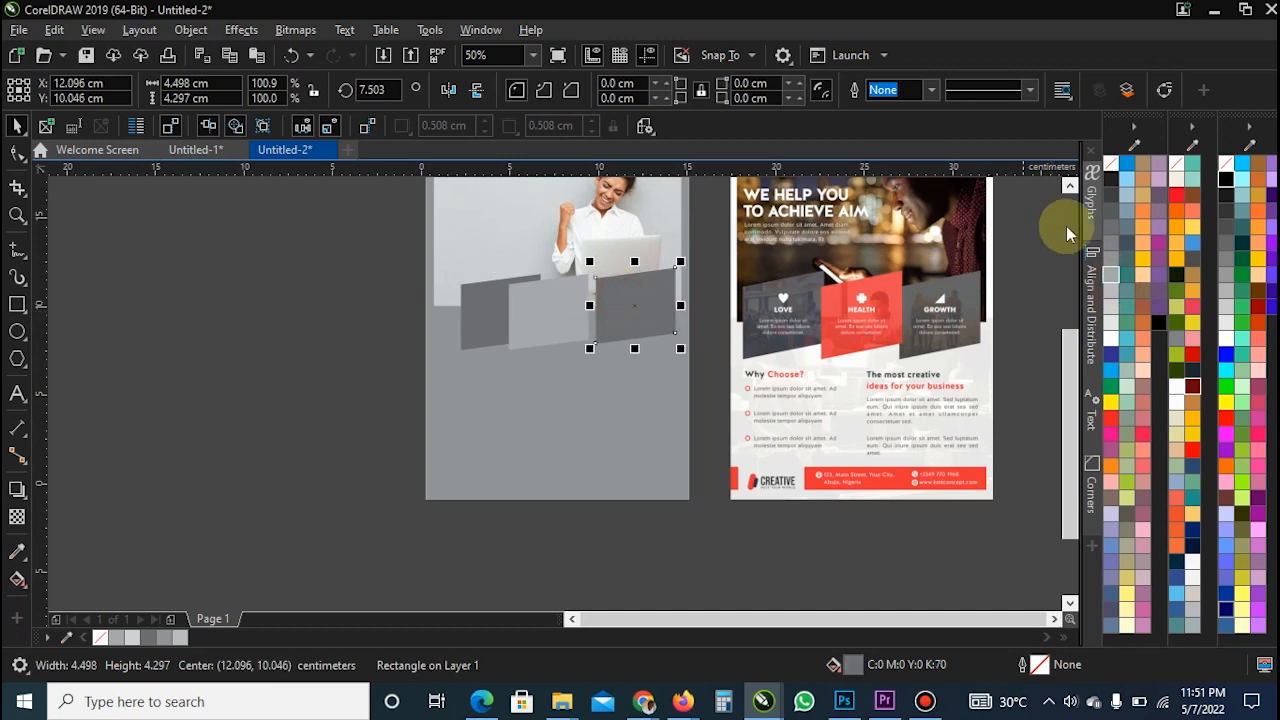
- Fill the right-hand panel with 80% black and move the outer panels to about X 3.53 and X 11.68 cm beside the middle one
{"action": "left_click", "coordinate": [1114, 214]}
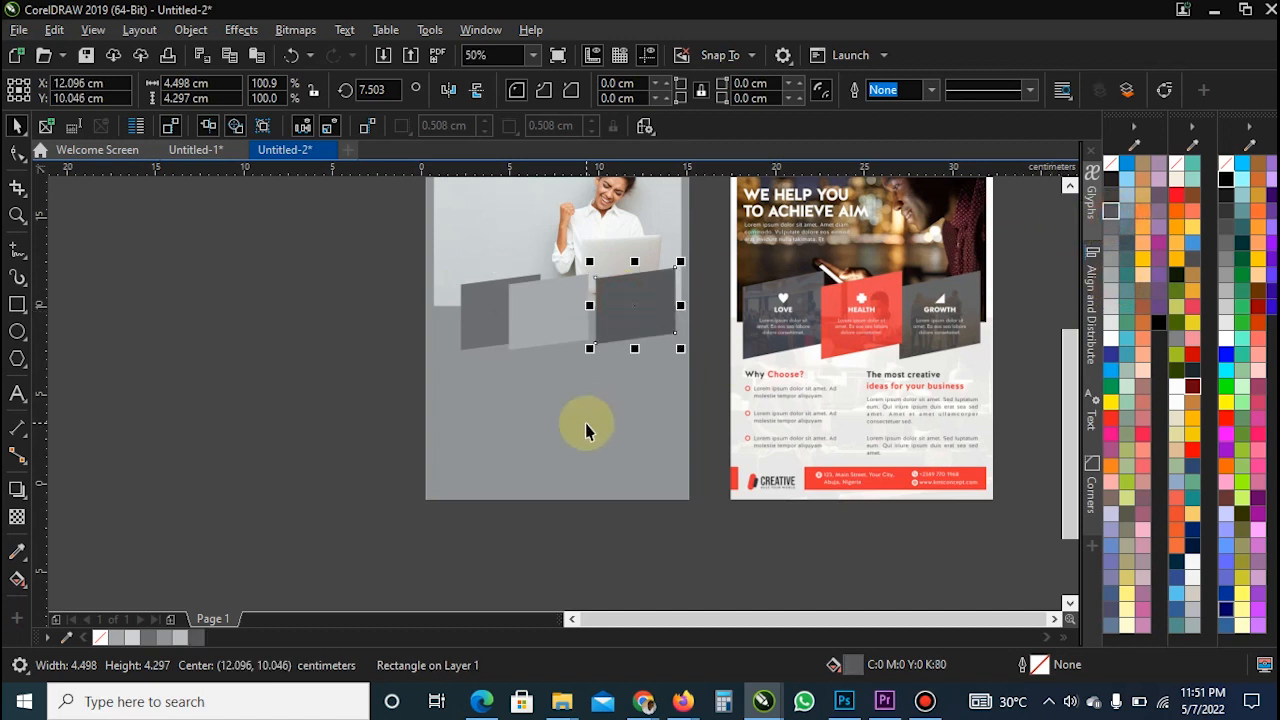
{"action": "left_click_drag", "start_coordinate": [477, 328], "coordinate": [468, 322]}
{"action": "left_click", "coordinate": [543, 309], "text": "shift"}
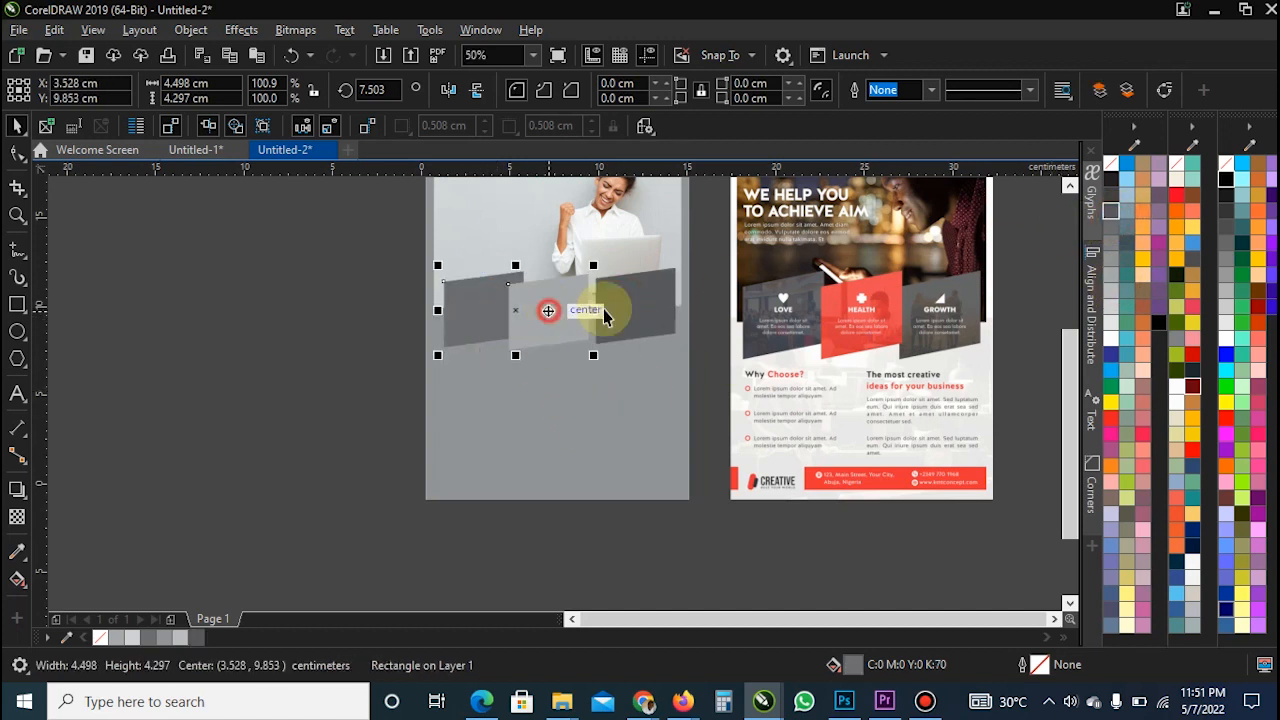
{"action": "left_click", "coordinate": [337, 371]}
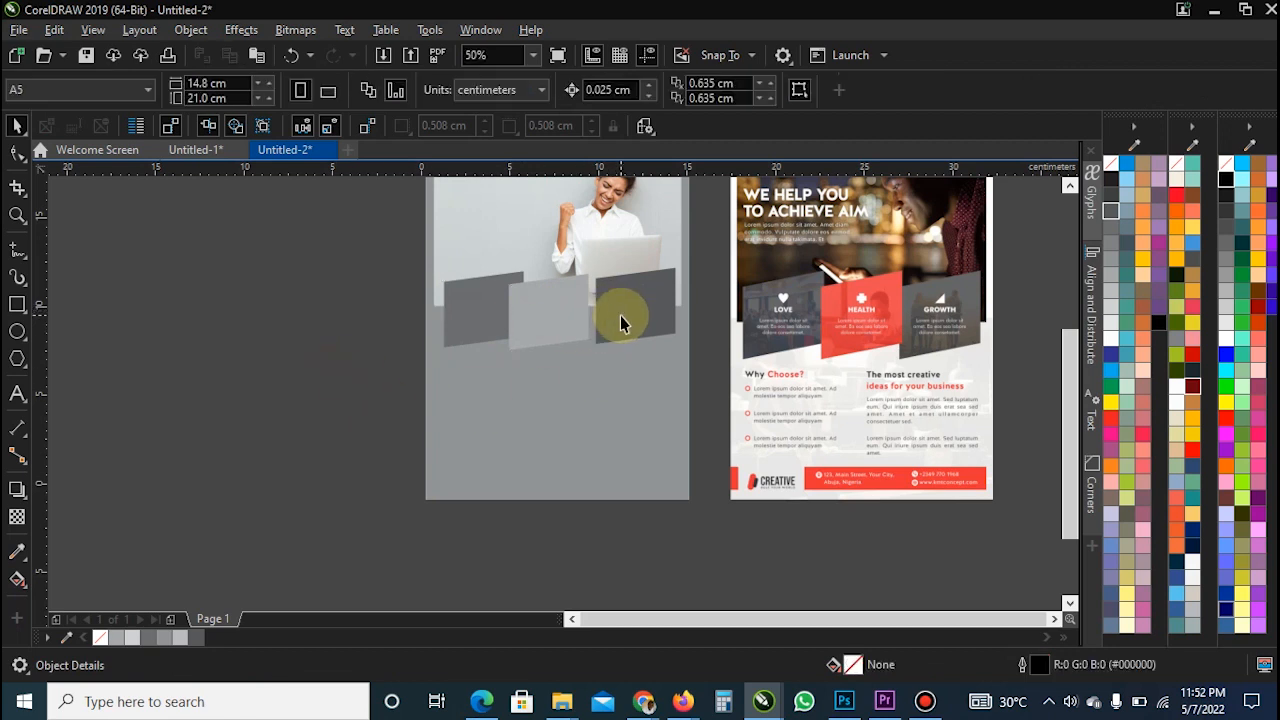
{"action": "left_click", "coordinate": [624, 315]}
{"action": "left_click_drag", "start_coordinate": [628, 315], "coordinate": [621, 316]}
- Select all three slanted panels and align their top edges
{"action": "left_click", "coordinate": [471, 314], "text": "shift"}
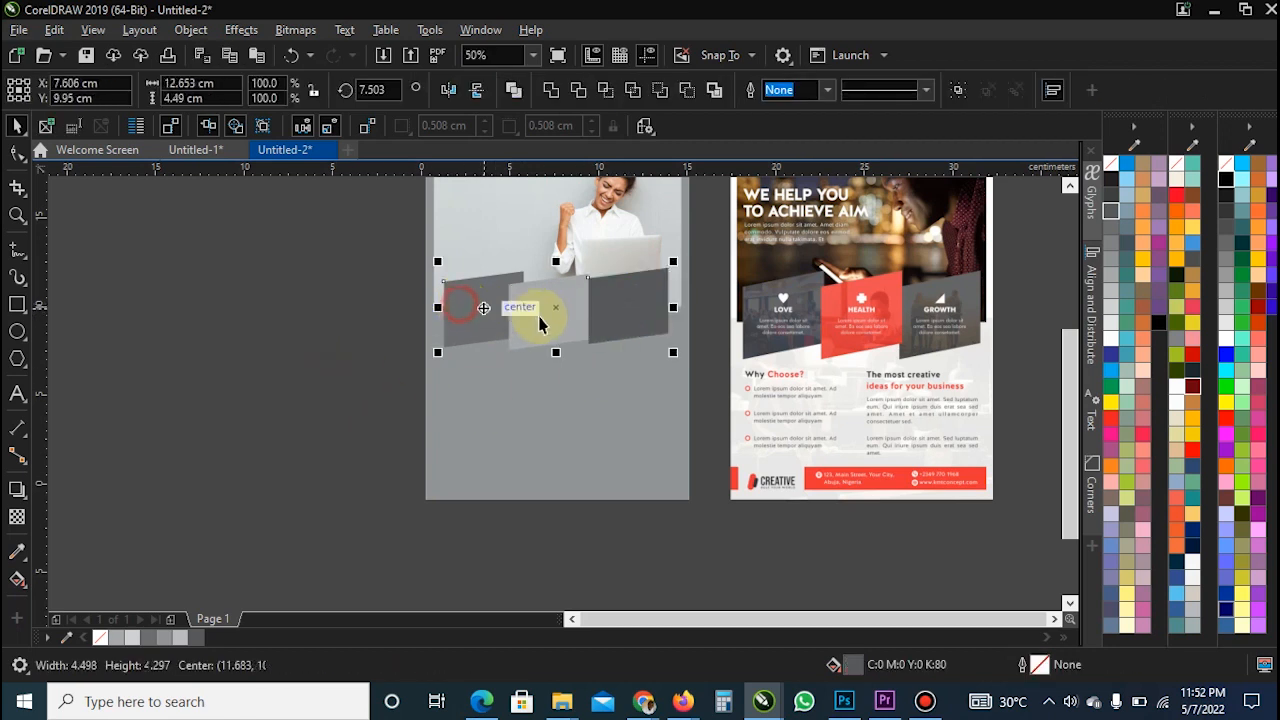
{"action": "left_click", "coordinate": [545, 312], "text": "shift"}
{"action": "left_click", "coordinate": [608, 318], "text": "shift"}
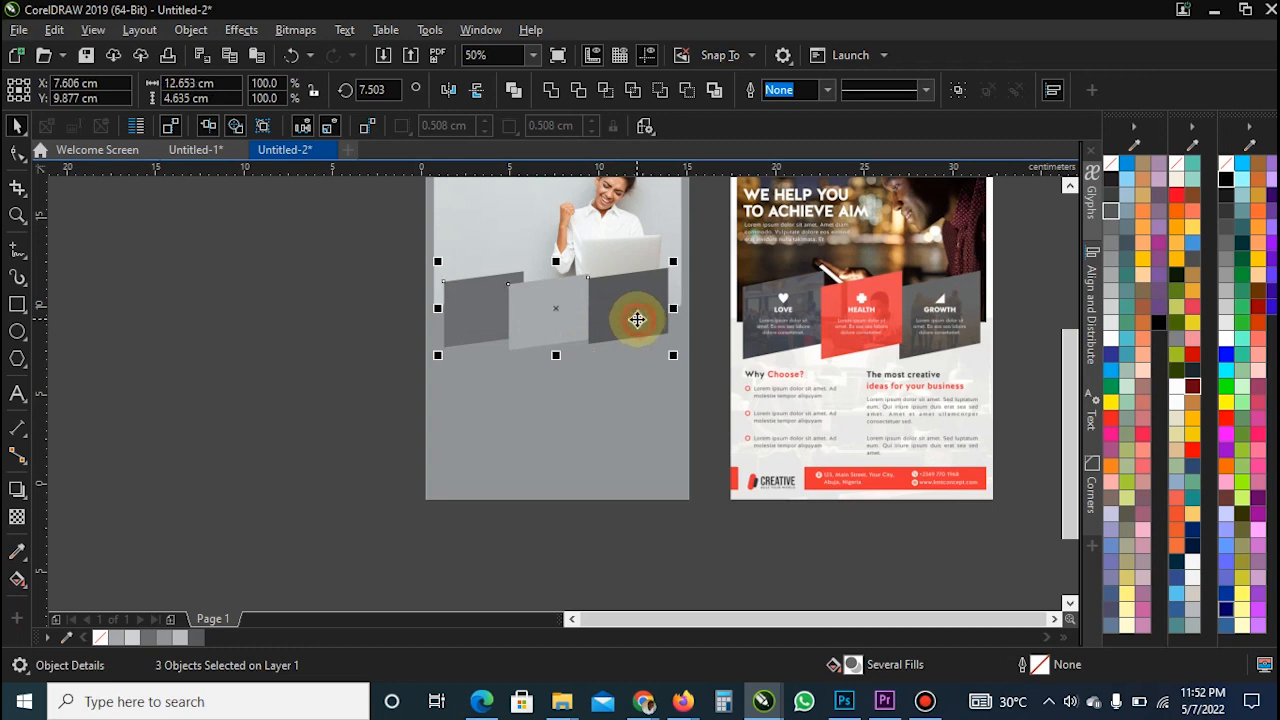
{"action": "key", "text": "t"}
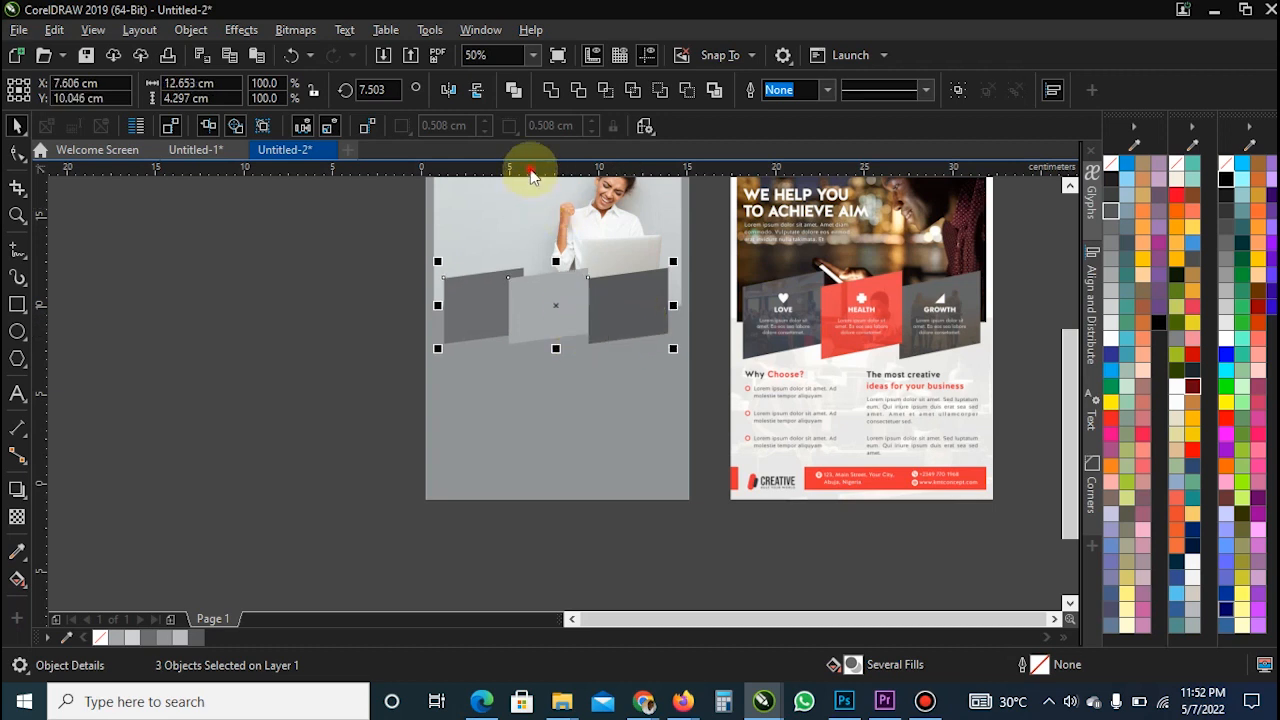
{"action": "left_click_drag", "start_coordinate": [531, 171], "coordinate": [529, 145]}
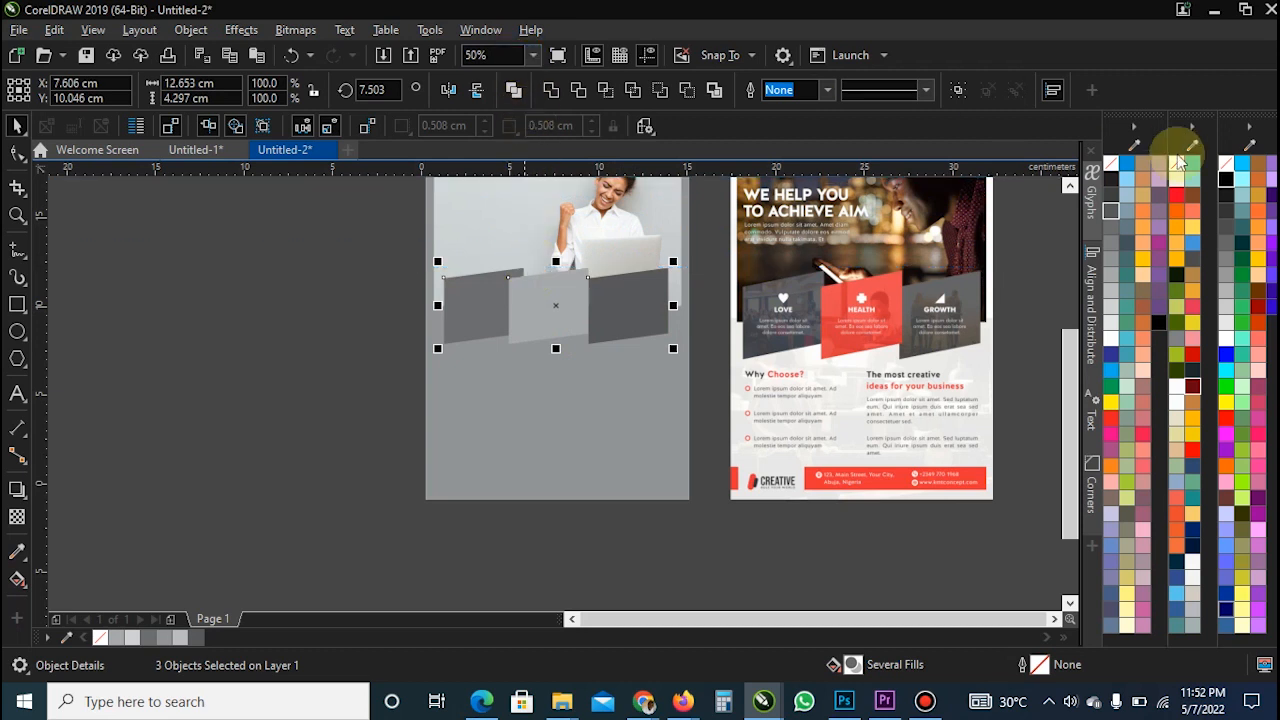
- Open the Align and Distribute controls
{"action": "left_click", "coordinate": [1090, 312]}
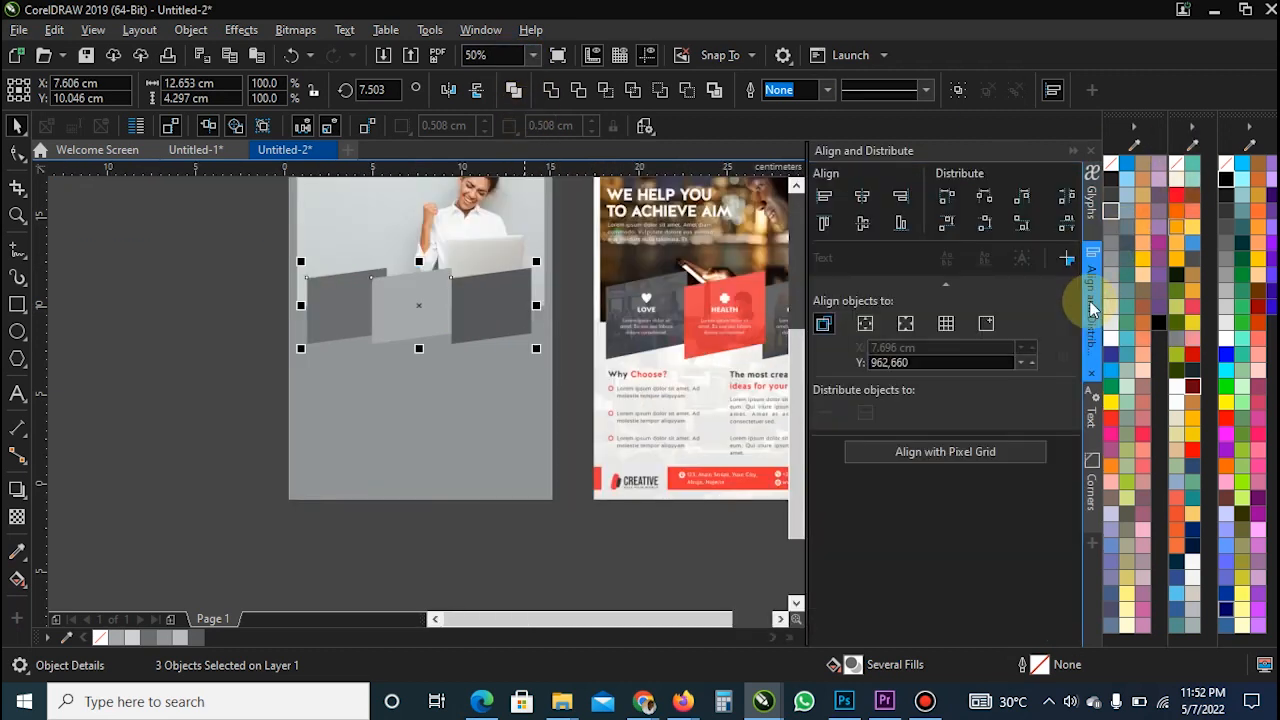
{"action": "left_click", "coordinate": [480, 30]}
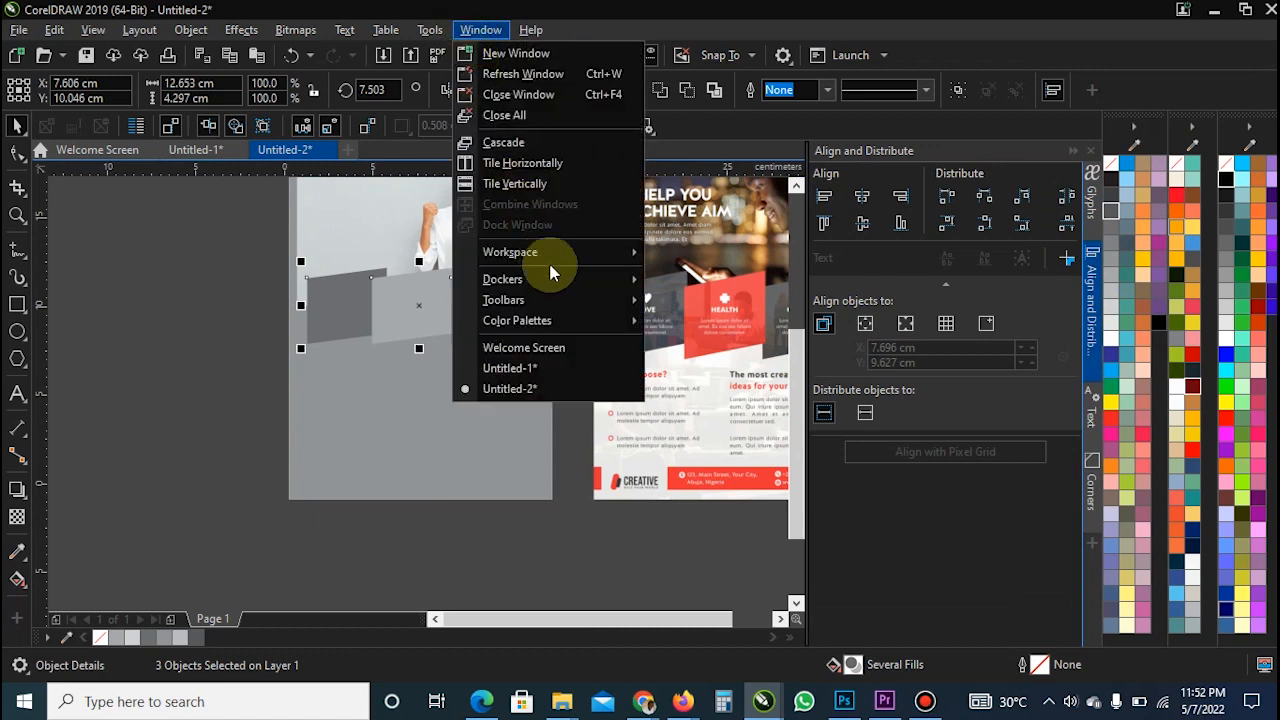
{"action": "mouse_move", "coordinate": [562, 289]}
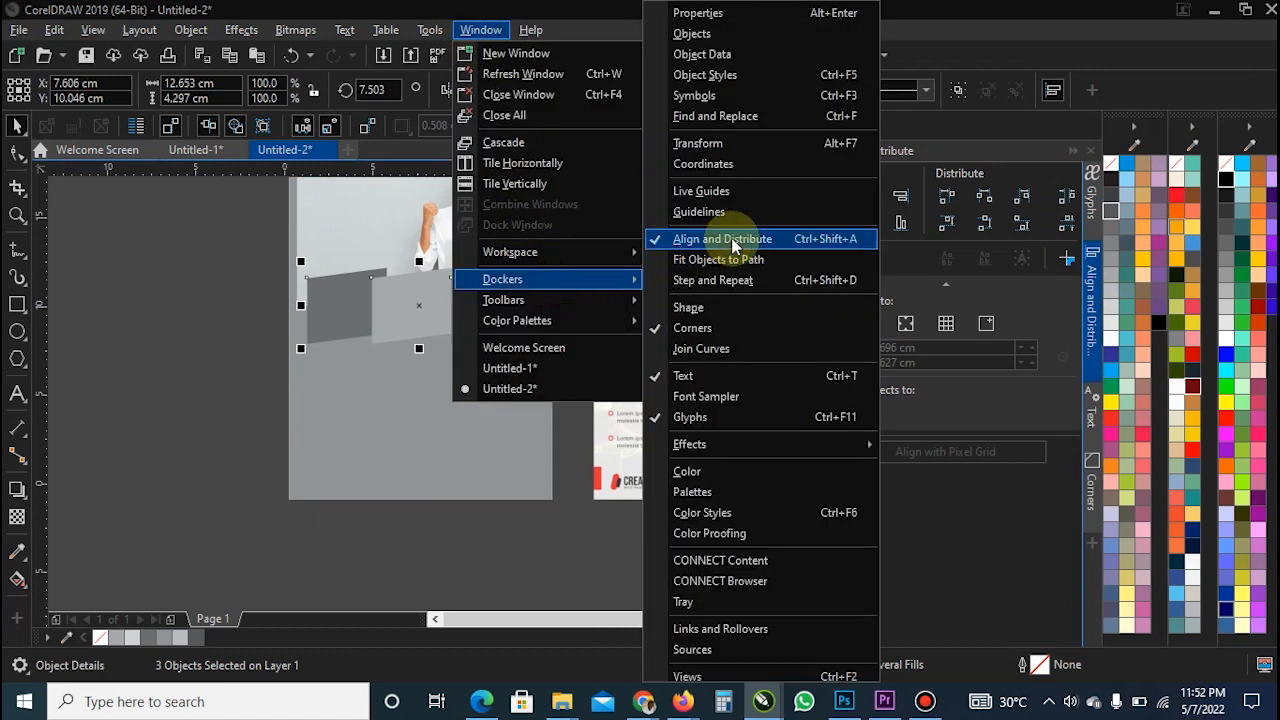
{"action": "left_click", "coordinate": [218, 349]}
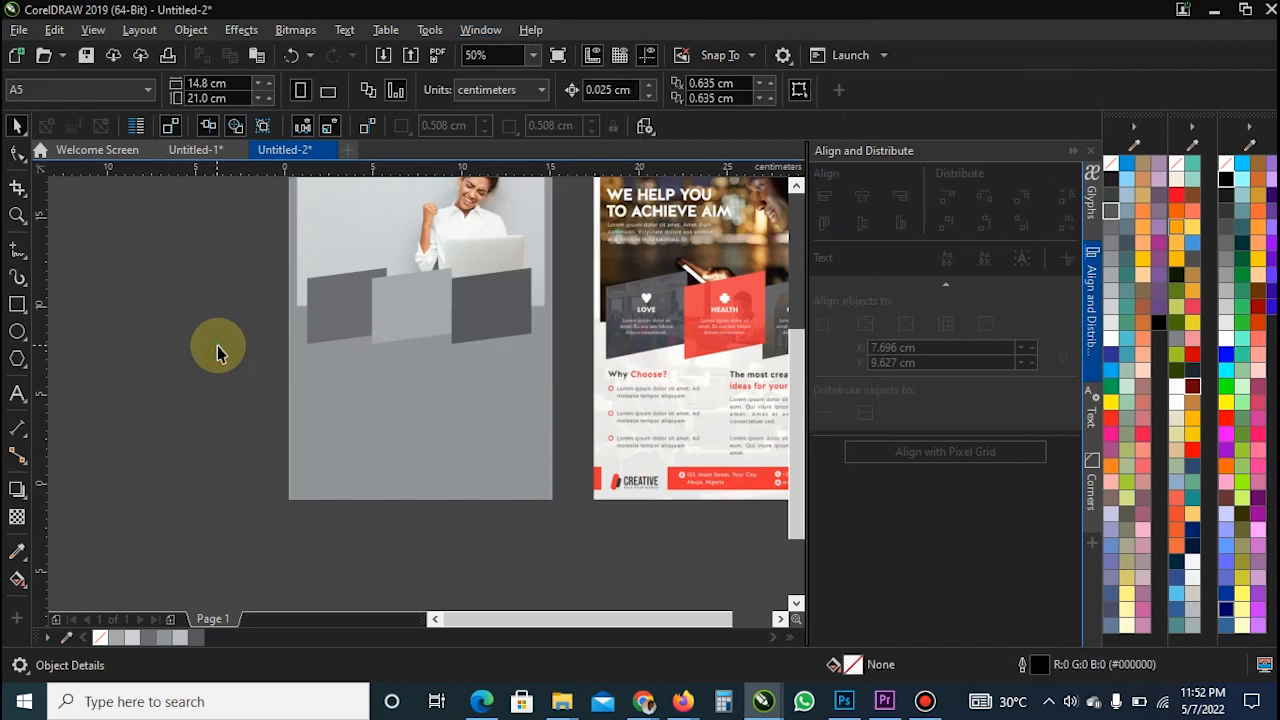
- Select the three slanted panels again and distribute them with equal horizontal spacing
{"action": "left_click", "coordinate": [329, 320]}
{"action": "left_click", "coordinate": [430, 310], "text": "shift"}
{"action": "left_click", "coordinate": [478, 318], "text": "shift"}
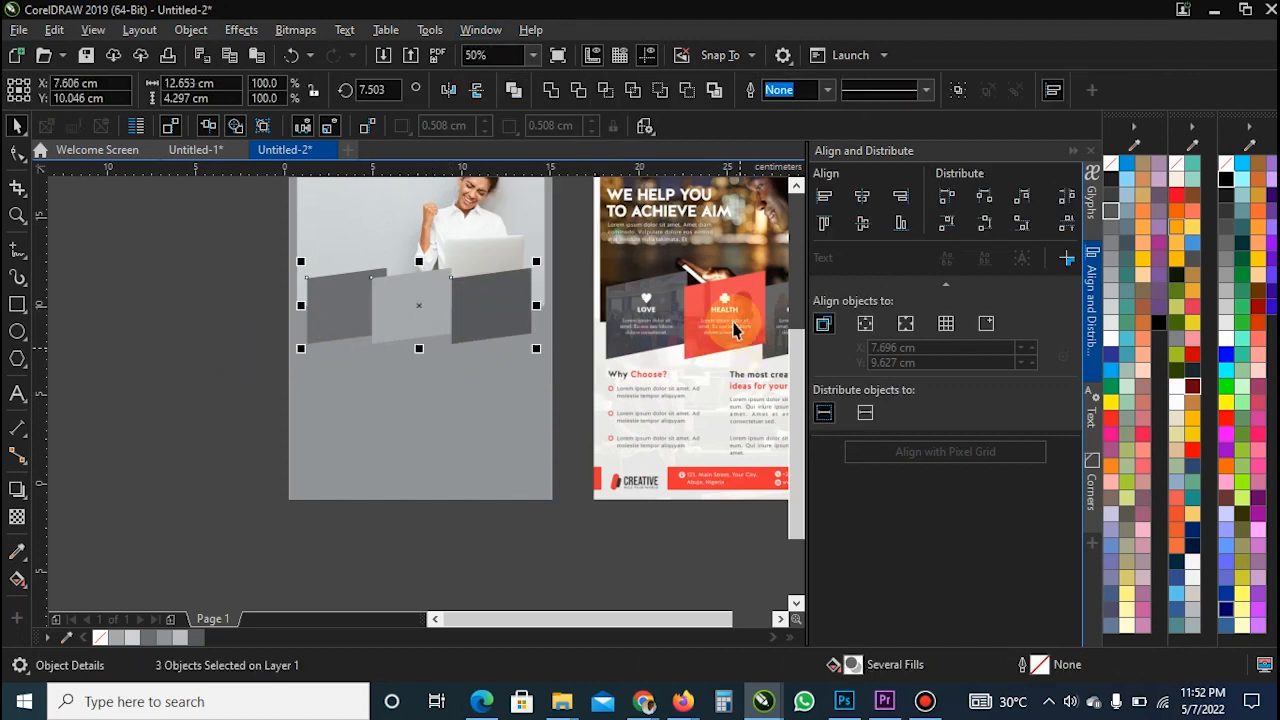
{"action": "left_click", "coordinate": [1067, 196]}
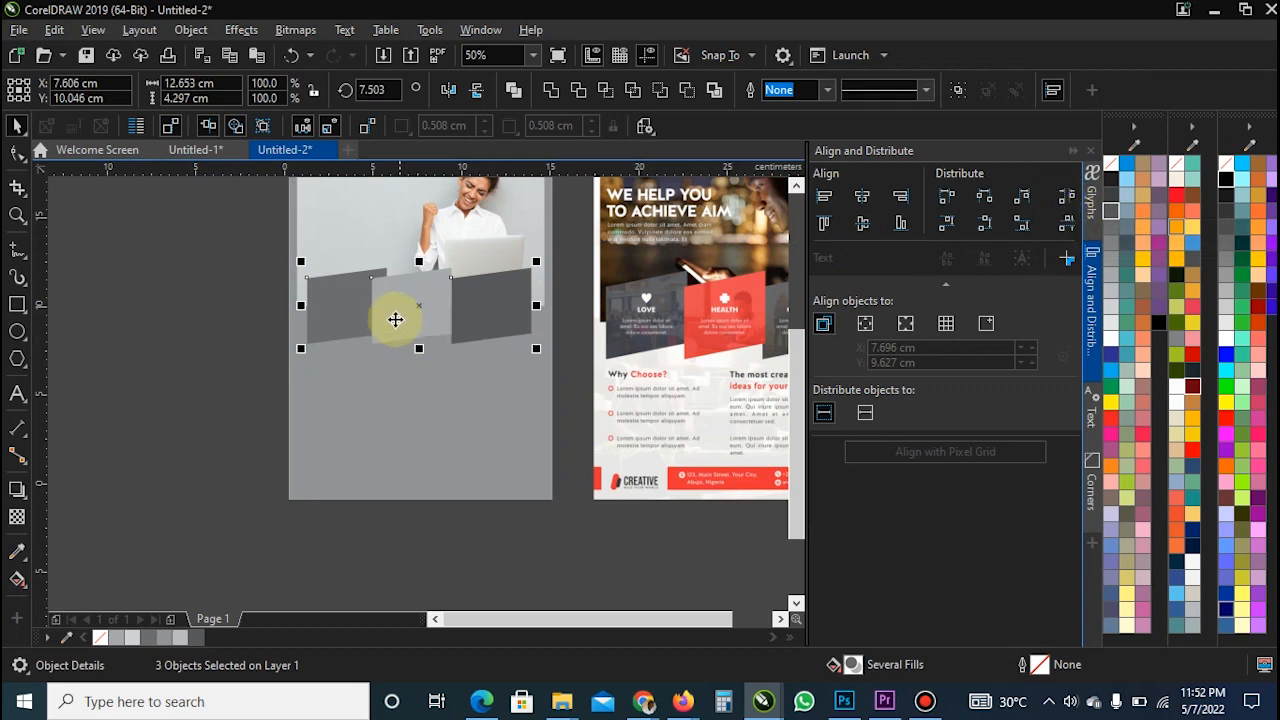
{"action": "left_click_drag", "start_coordinate": [395, 319], "coordinate": [376, 292]}
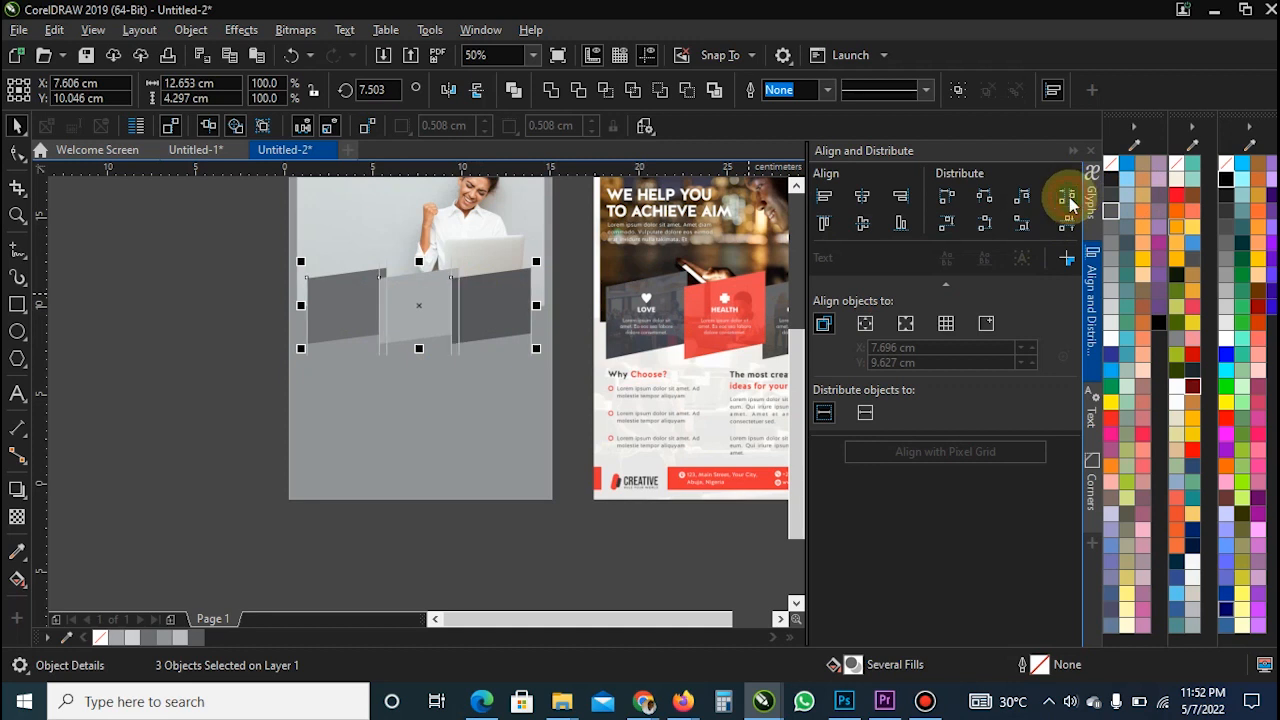
{"action": "left_click", "coordinate": [191, 463]}
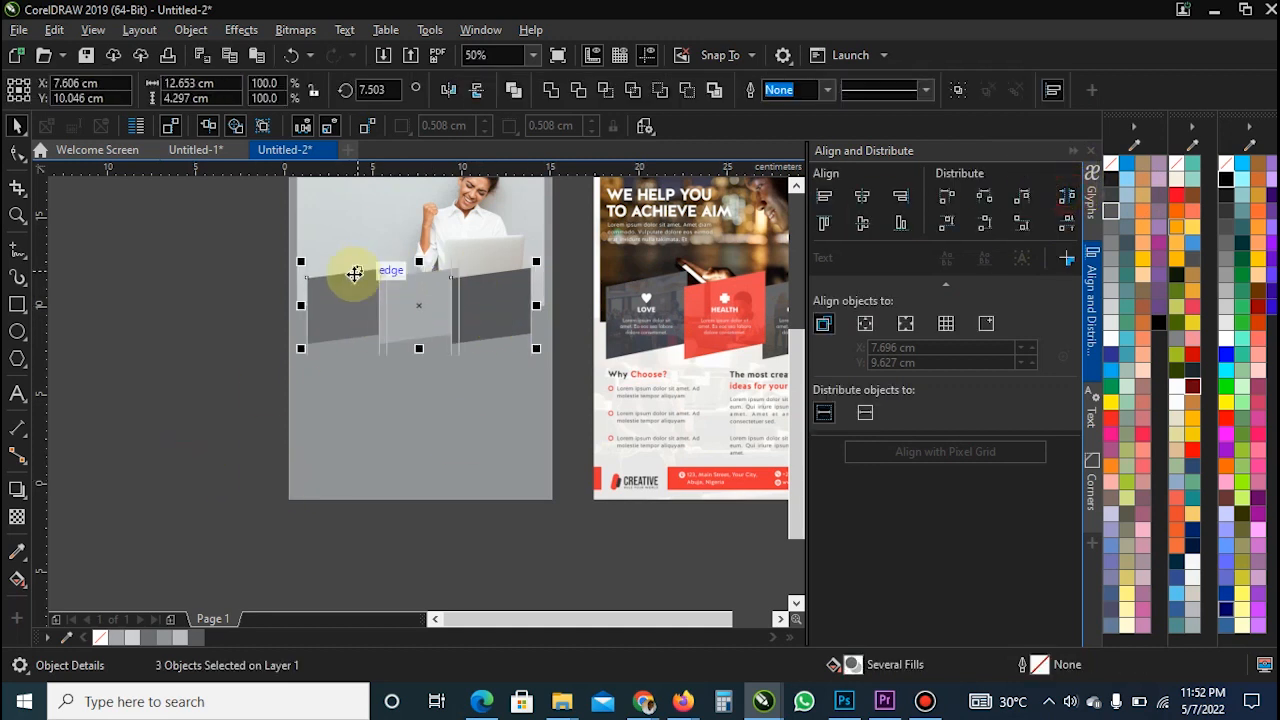
{"action": "scroll", "coordinate": [367, 286], "scroll_direction": "up", "scroll_amount": 3}
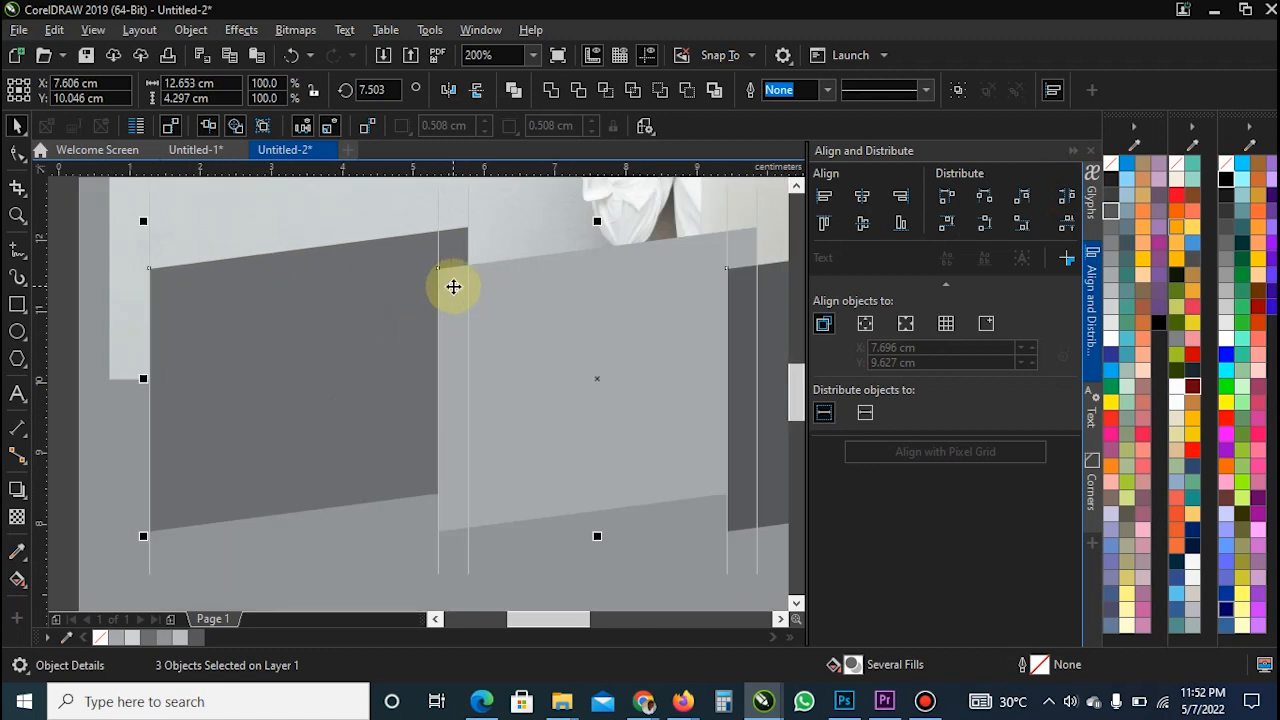
{"action": "scroll", "coordinate": [337, 333], "scroll_direction": "down", "scroll_amount": 2}
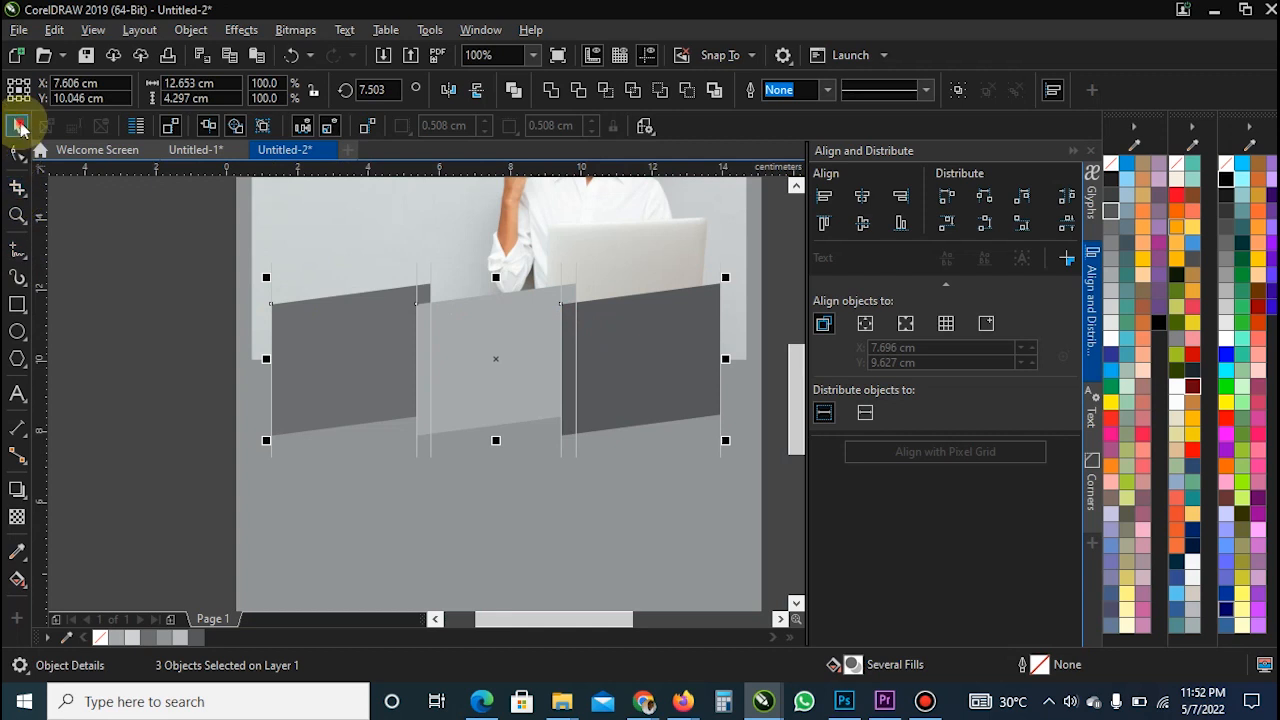
{"action": "left_click", "coordinate": [222, 320]}
{"action": "scroll", "coordinate": [225, 321], "scroll_direction": "down", "scroll_amount": 1}
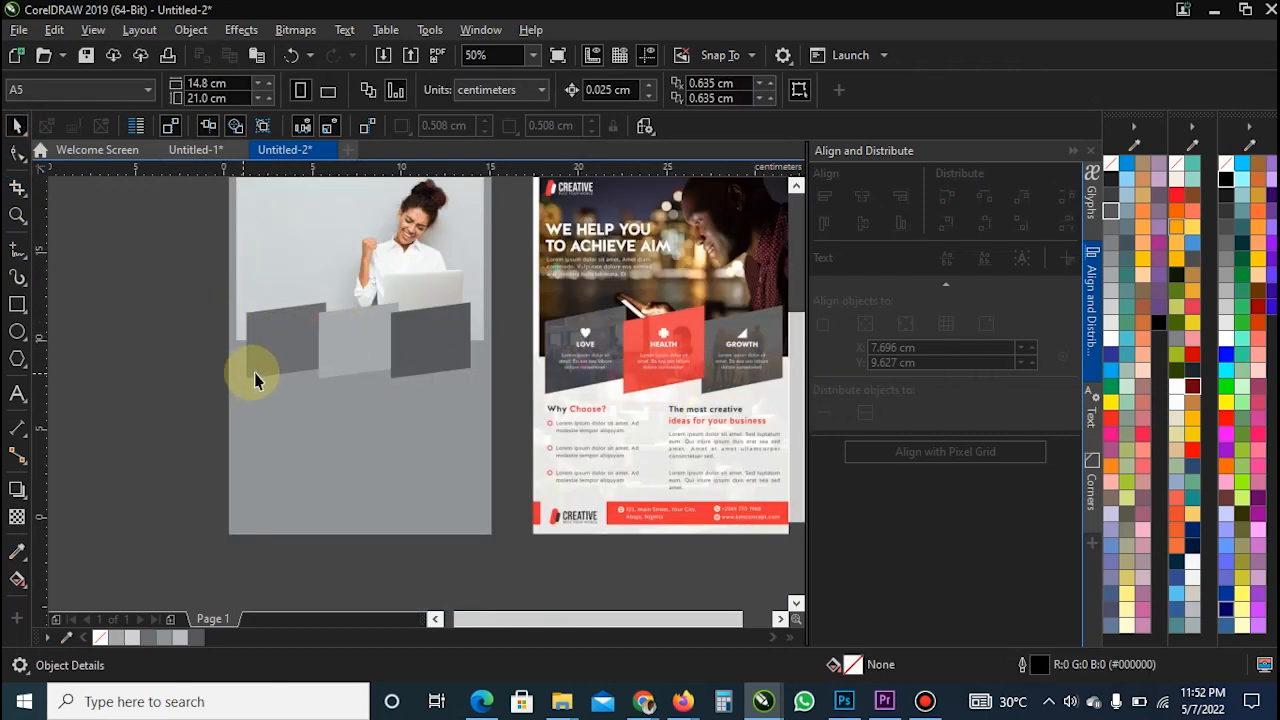
- Bring the light grey middle panel in front of the dark panels
{"action": "left_click", "coordinate": [368, 342]}
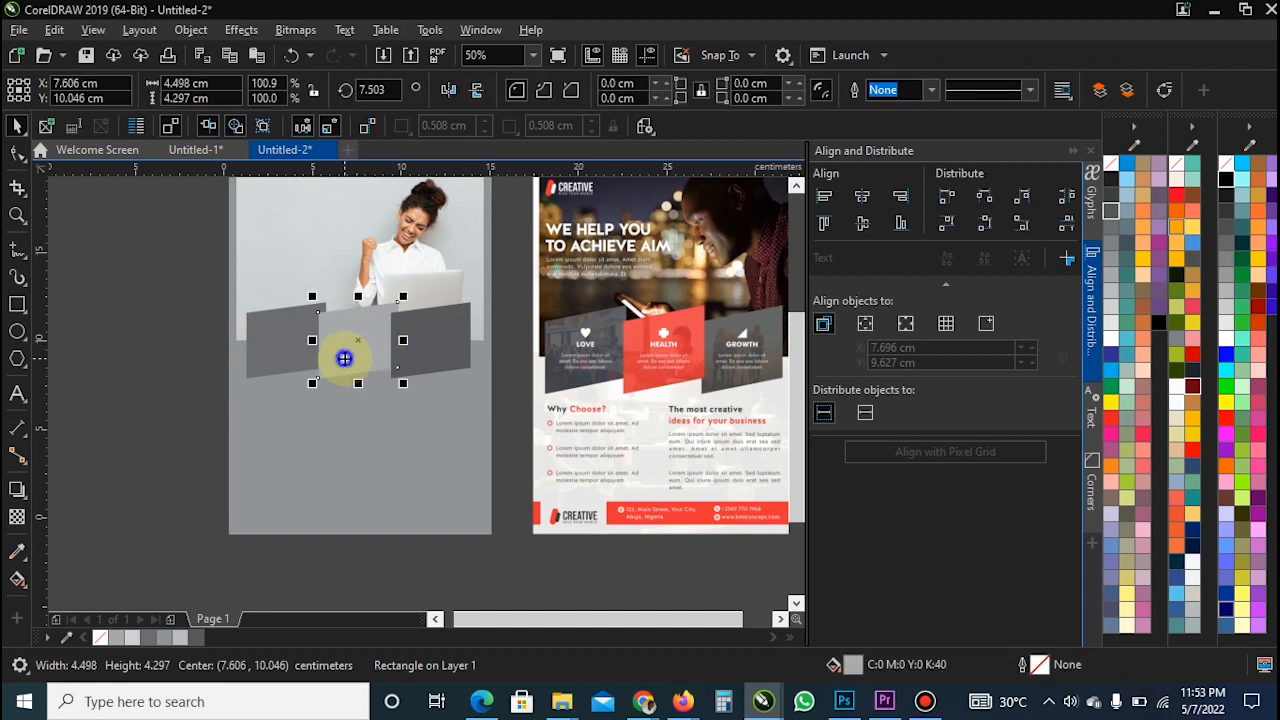
{"action": "right_click", "coordinate": [344, 358]}
{"action": "mouse_move", "coordinate": [480, 280]}
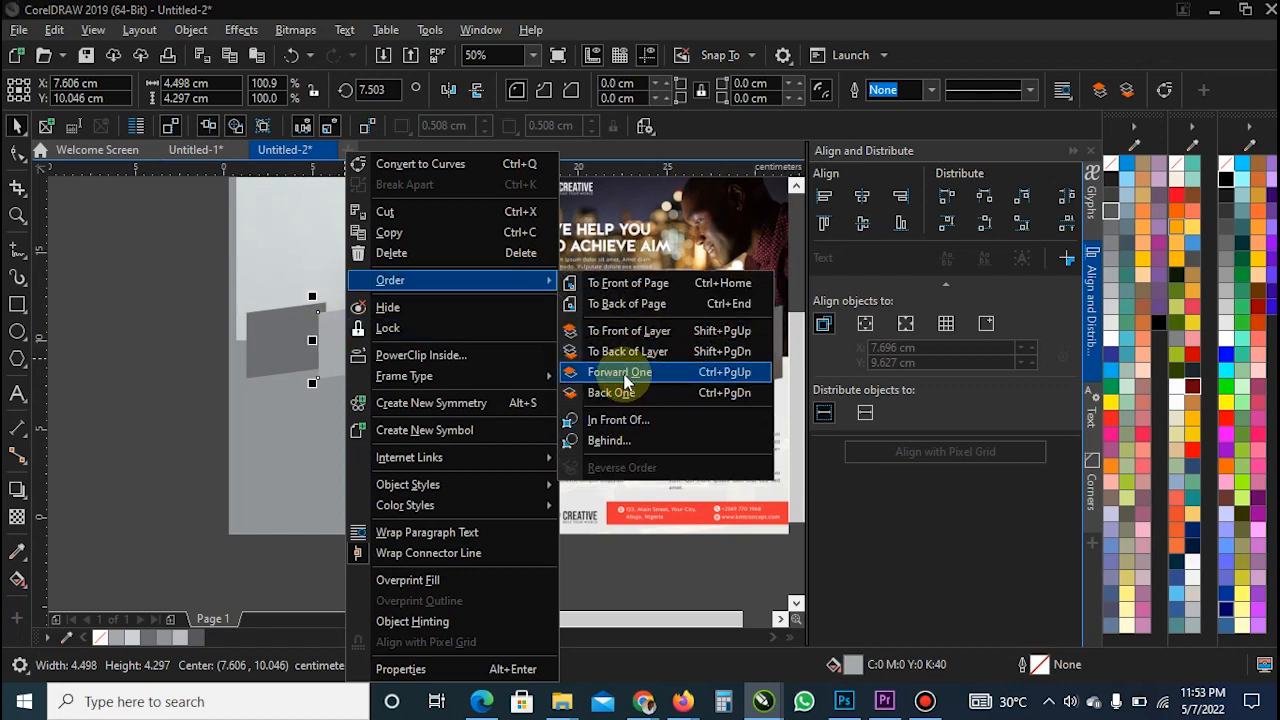
{"action": "left_click", "coordinate": [57, 380]}
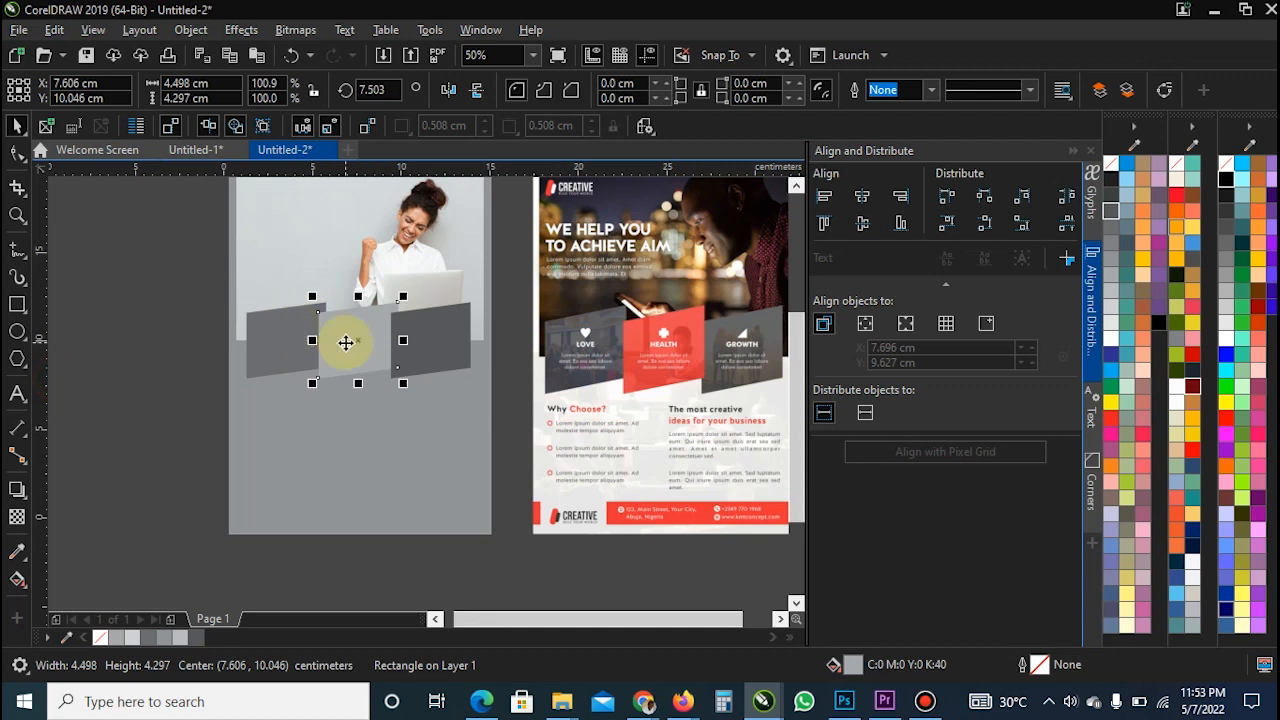
{"action": "left_click", "coordinate": [149, 386]}
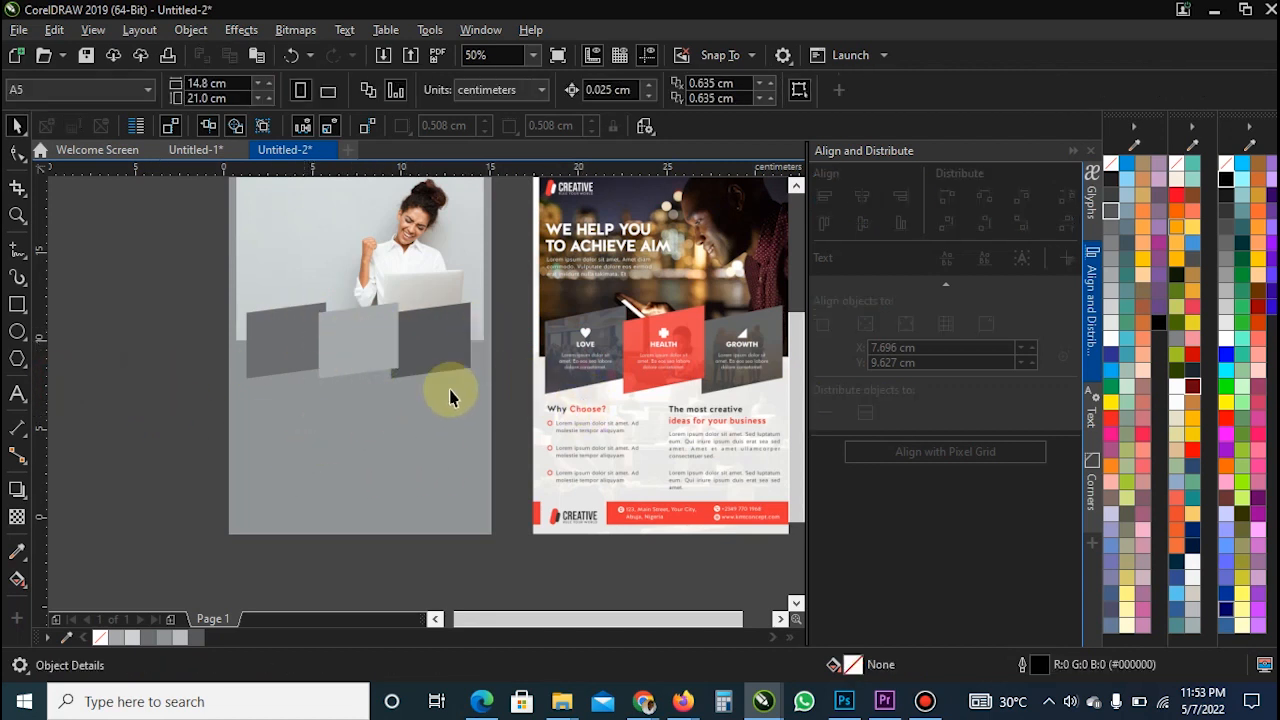
- Fill the grey 14.8 × 21 cm page background rectangle with white
{"action": "scroll", "coordinate": [429, 409], "scroll_direction": "down", "scroll_amount": 2}
{"action": "scroll", "coordinate": [397, 431], "scroll_direction": "up", "scroll_amount": 2}
{"action": "left_click", "coordinate": [395, 441]}
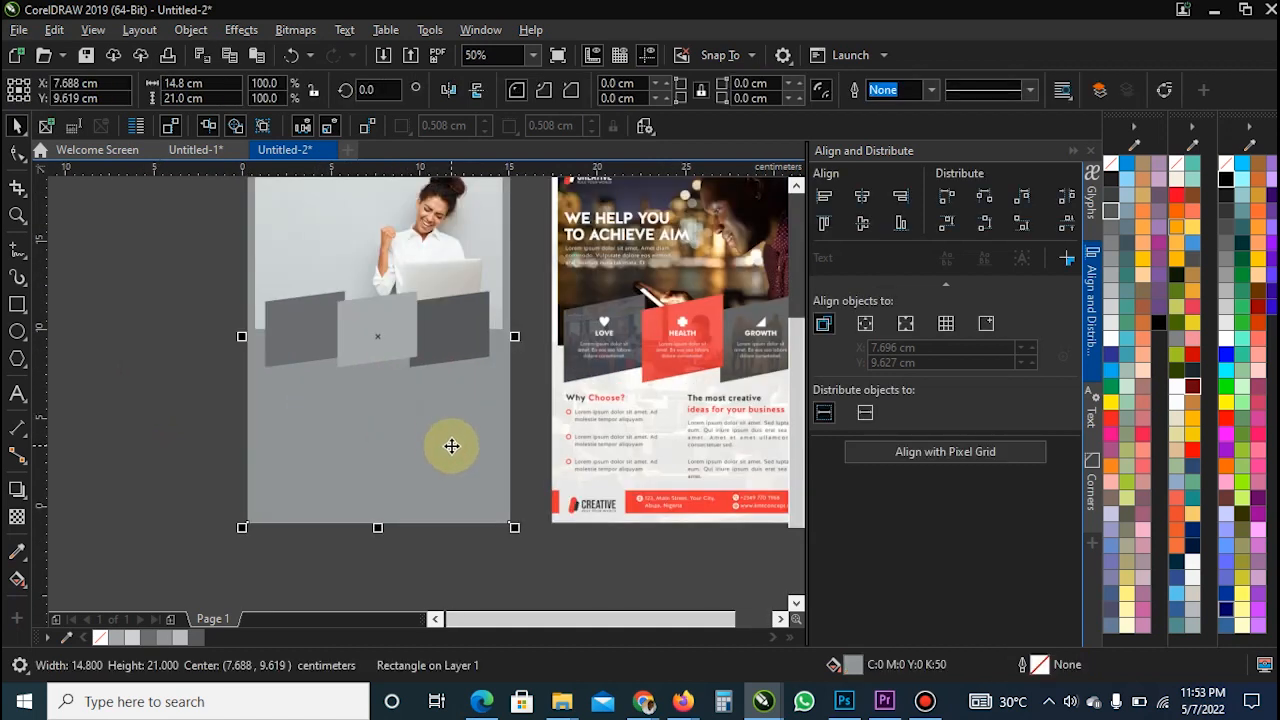
{"action": "left_click", "coordinate": [1110, 338]}
{"action": "scroll", "coordinate": [360, 446], "scroll_direction": "down", "scroll_amount": 2}
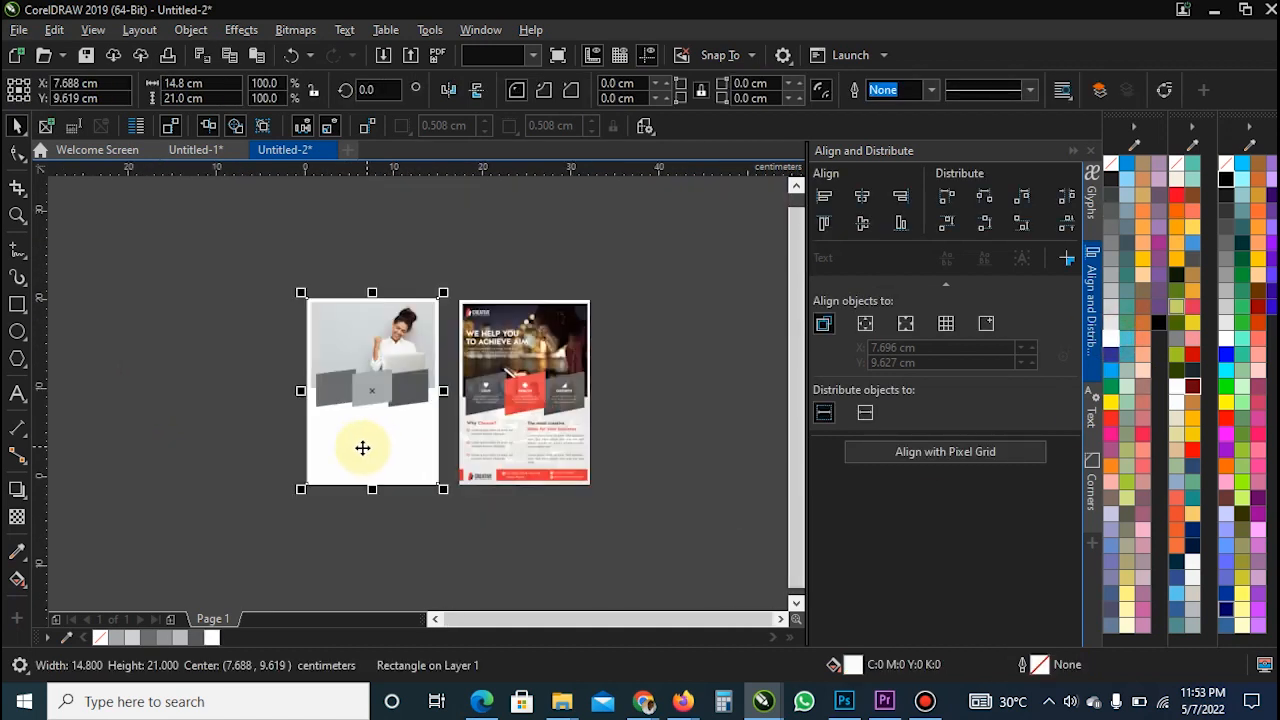
{"action": "left_click", "coordinate": [186, 414]}
{"action": "scroll", "coordinate": [246, 380], "scroll_direction": "up", "scroll_amount": 2}
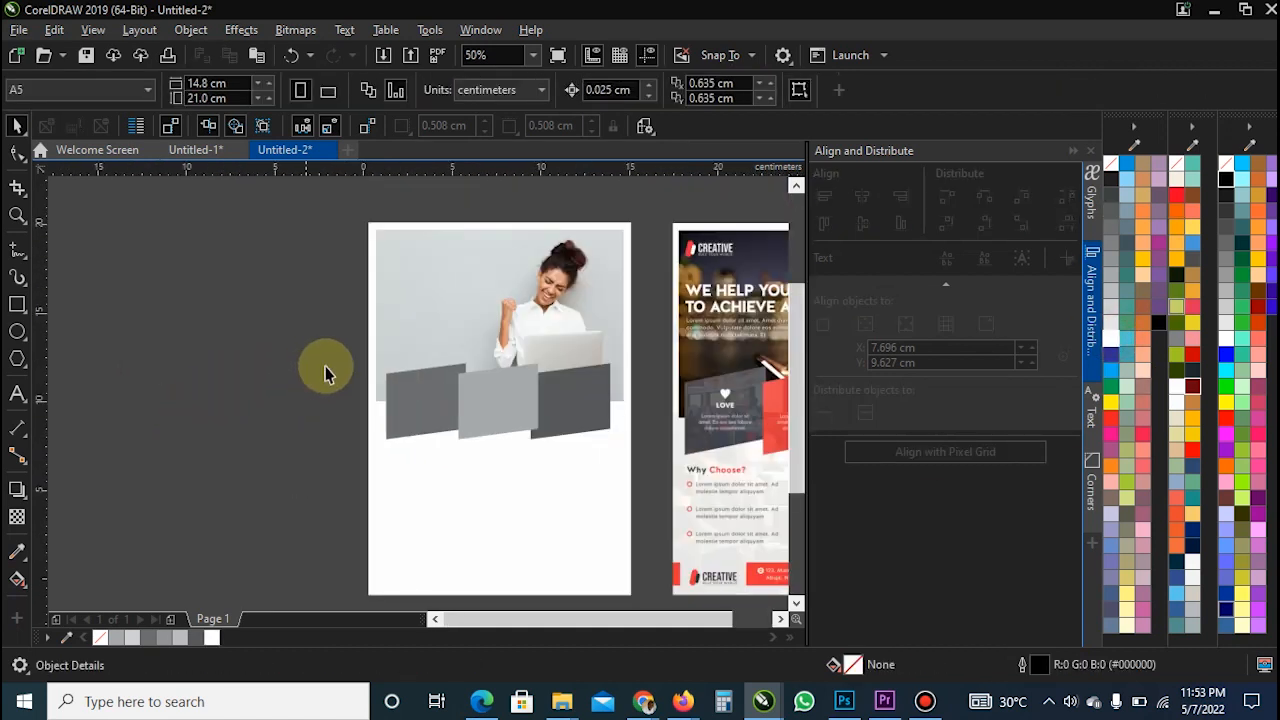
{"action": "scroll", "coordinate": [416, 330], "scroll_direction": "down", "scroll_amount": 1}
{"action": "scroll", "coordinate": [416, 330], "scroll_direction": "up", "scroll_amount": 1}
{"action": "left_click", "coordinate": [407, 323]}
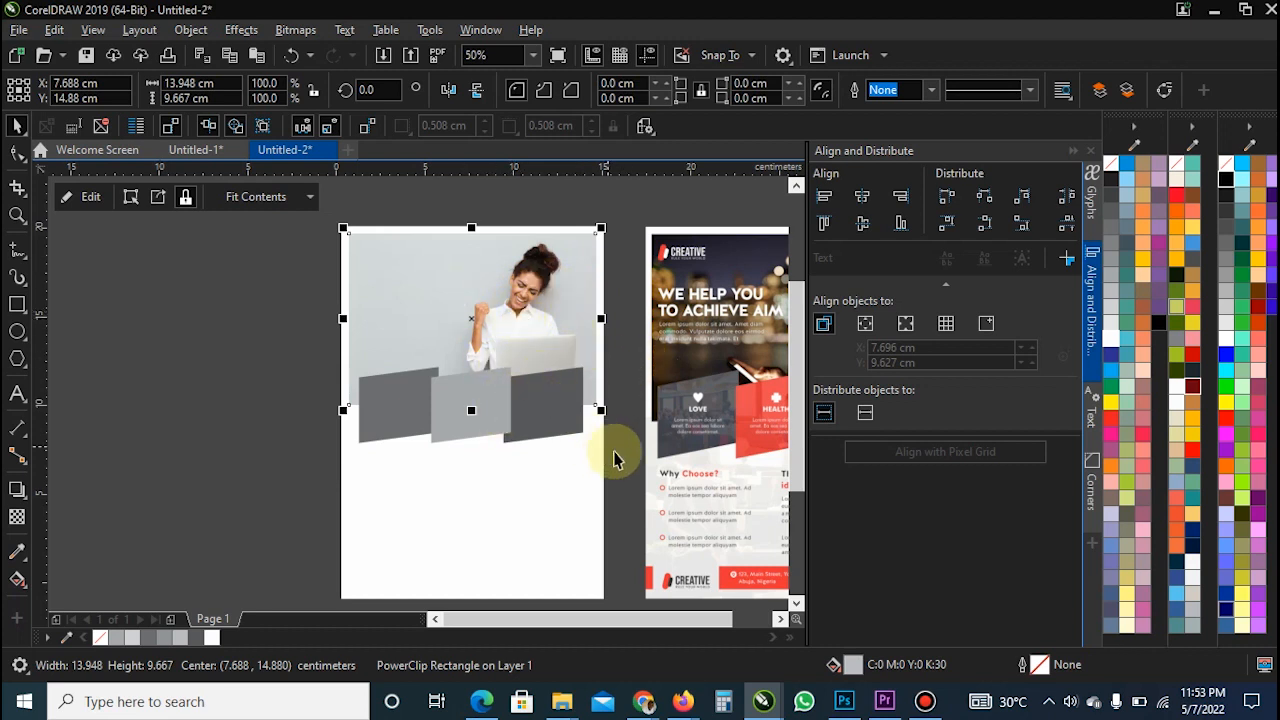
{"action": "mouse_move", "coordinate": [561, 701]}
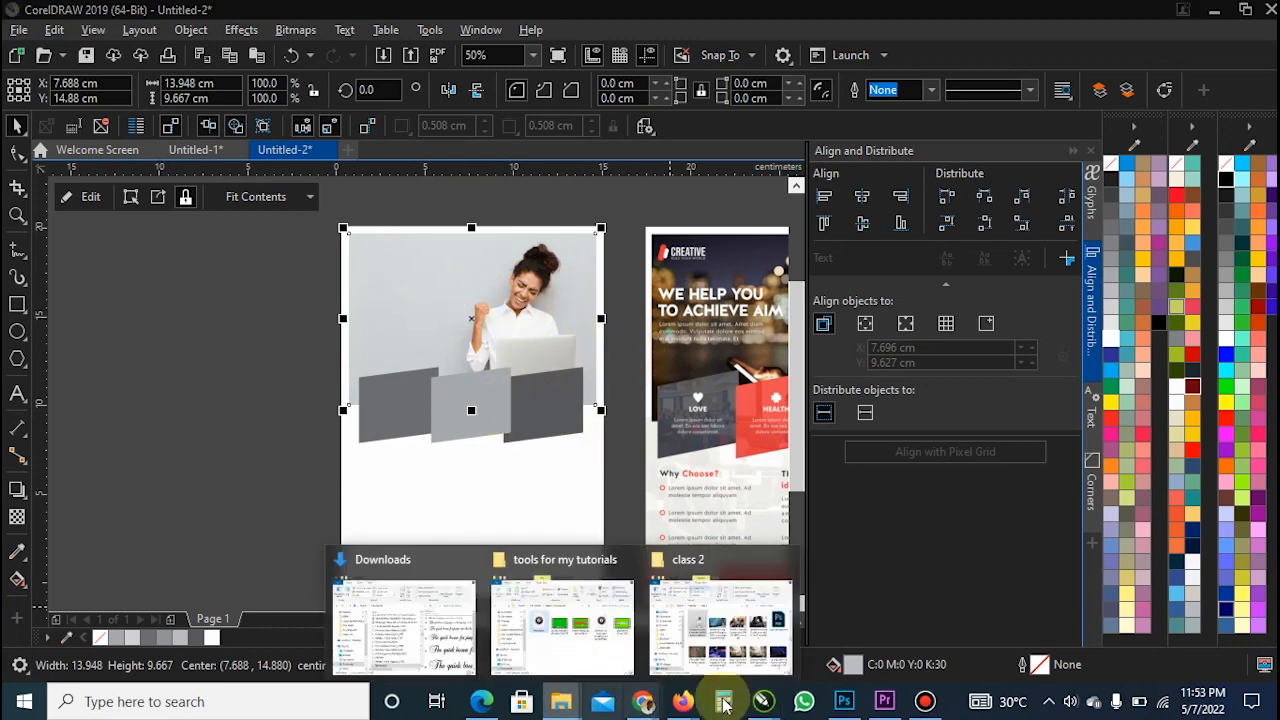
{"action": "left_click", "coordinate": [720, 615]}
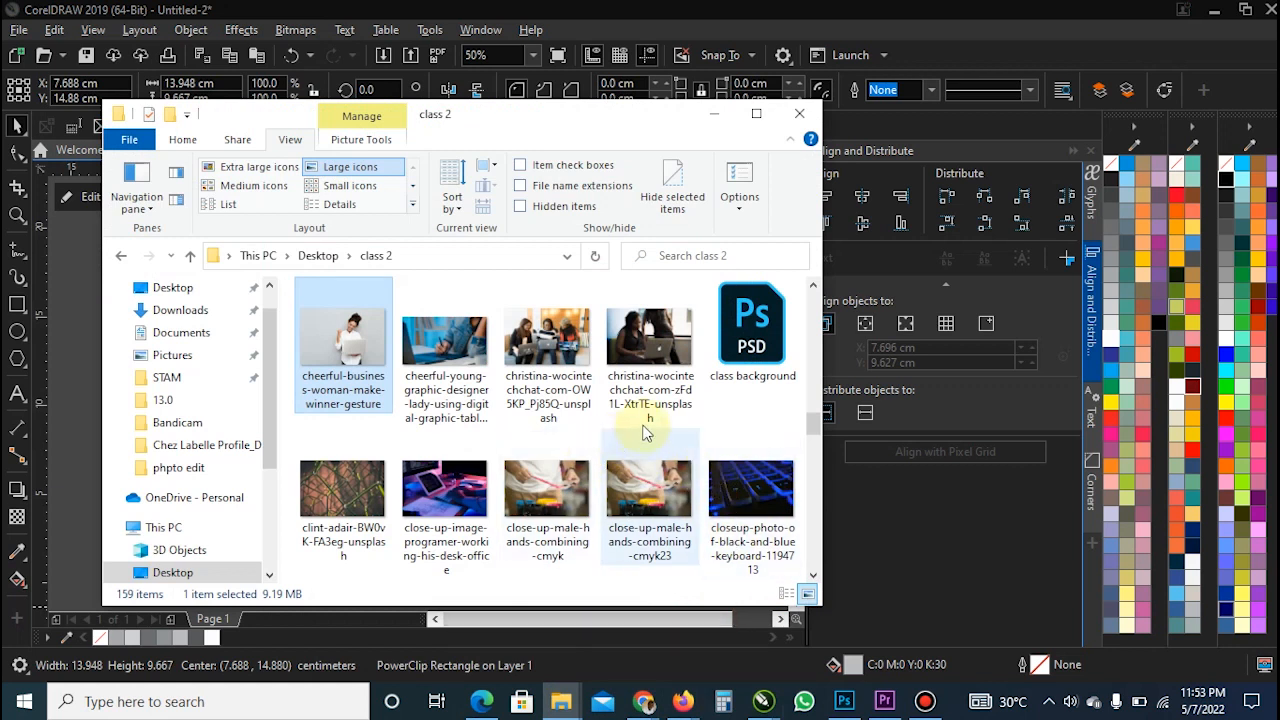
{"action": "scroll", "coordinate": [598, 425], "scroll_direction": "up", "scroll_amount": 2}
{"action": "scroll", "coordinate": [586, 429], "scroll_direction": "down", "scroll_amount": 1}
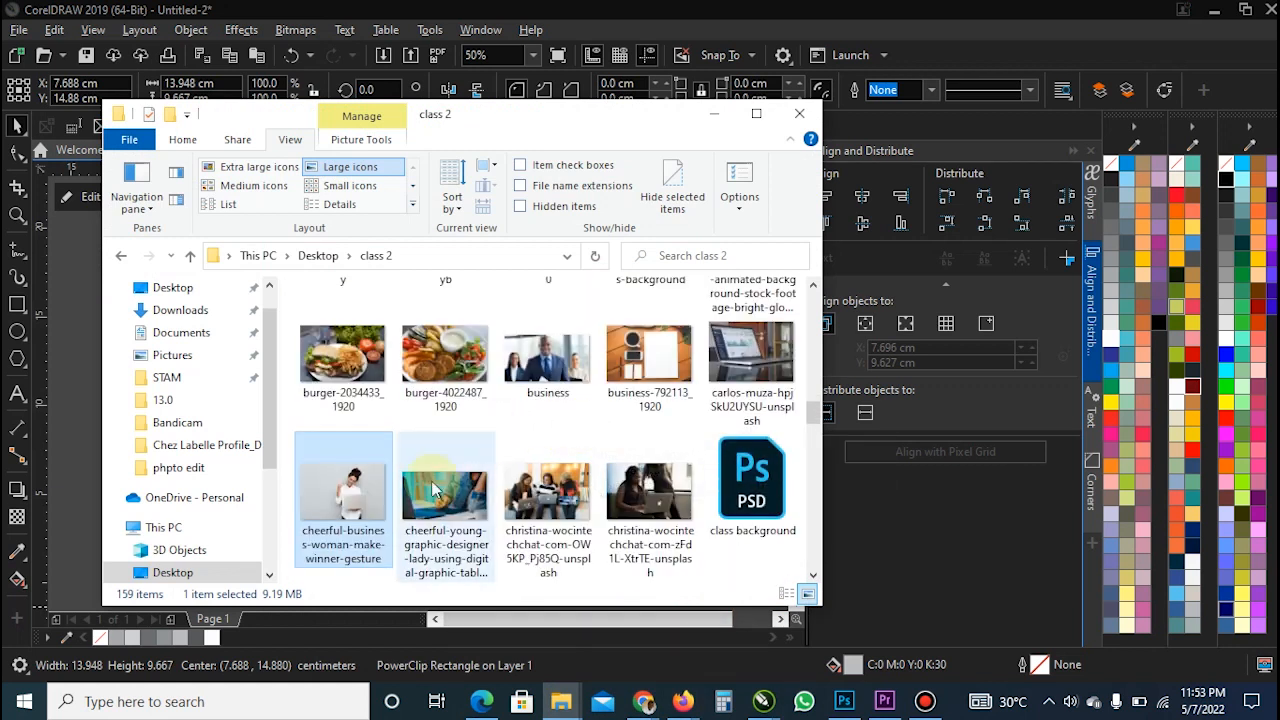
{"action": "scroll", "coordinate": [540, 500], "scroll_direction": "down", "scroll_amount": 5}
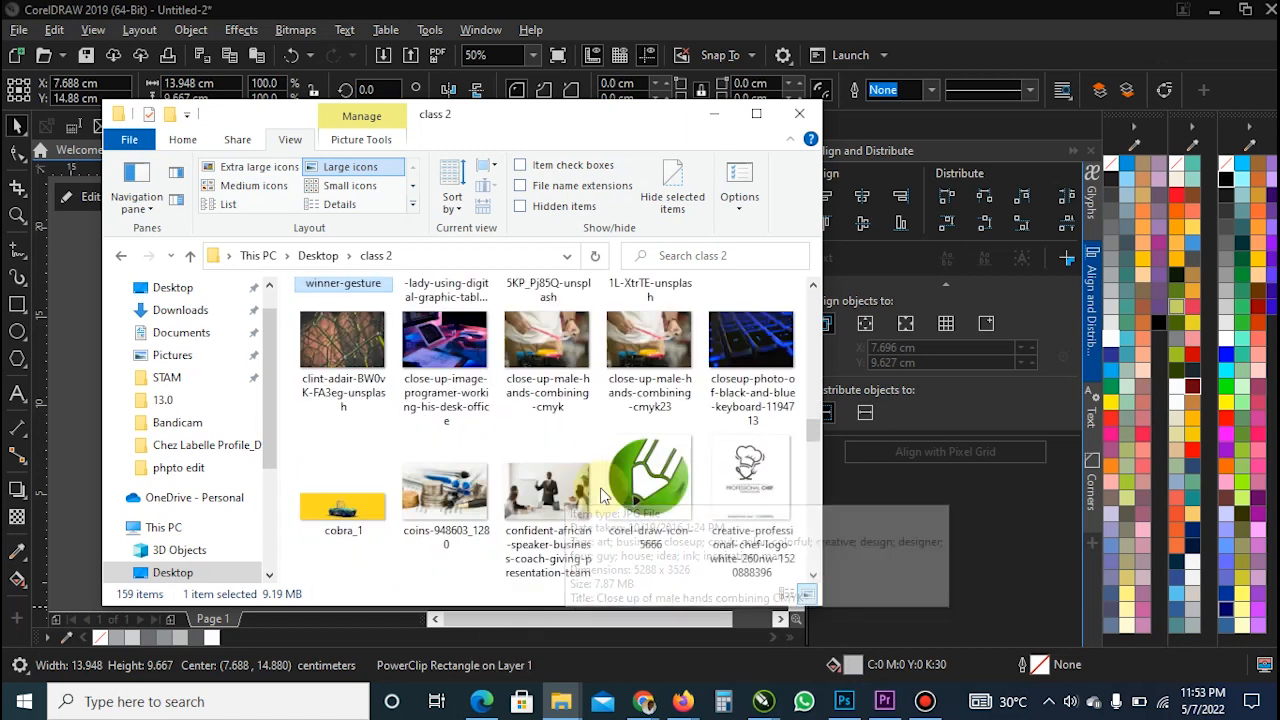
{"action": "scroll", "coordinate": [600, 493], "scroll_direction": "down", "scroll_amount": 4}
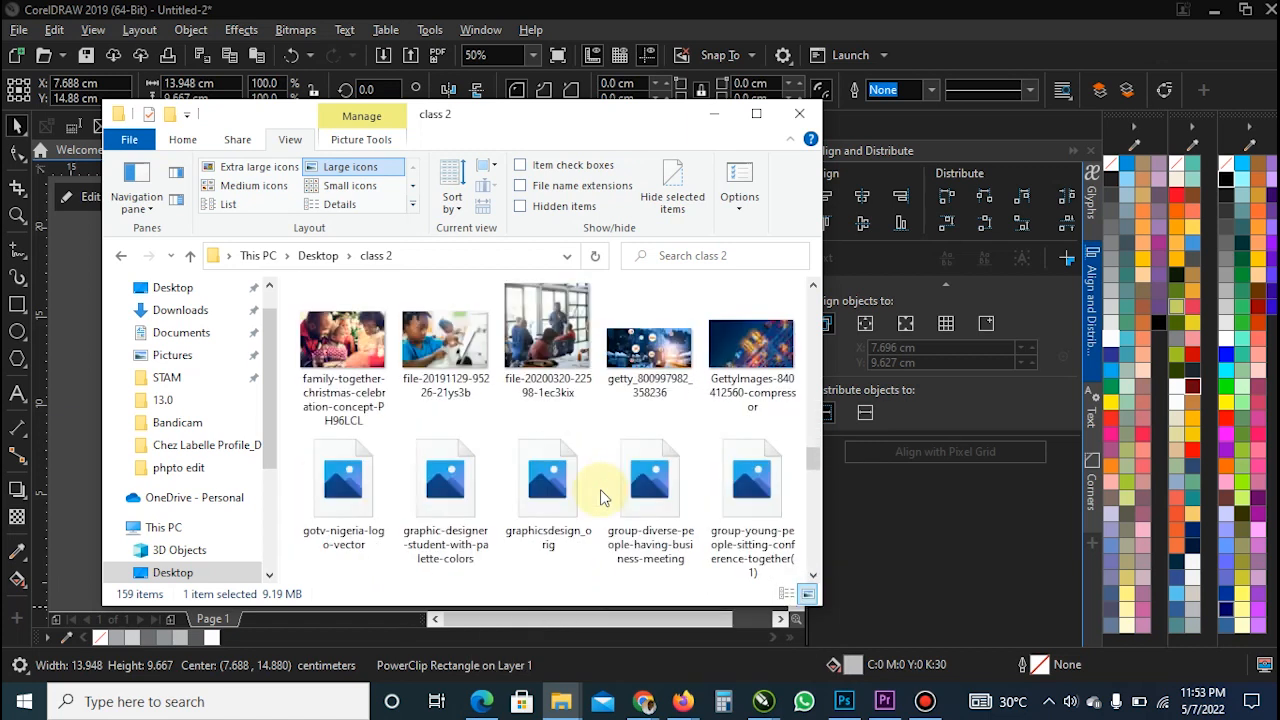
{"action": "left_click", "coordinate": [553, 338]}
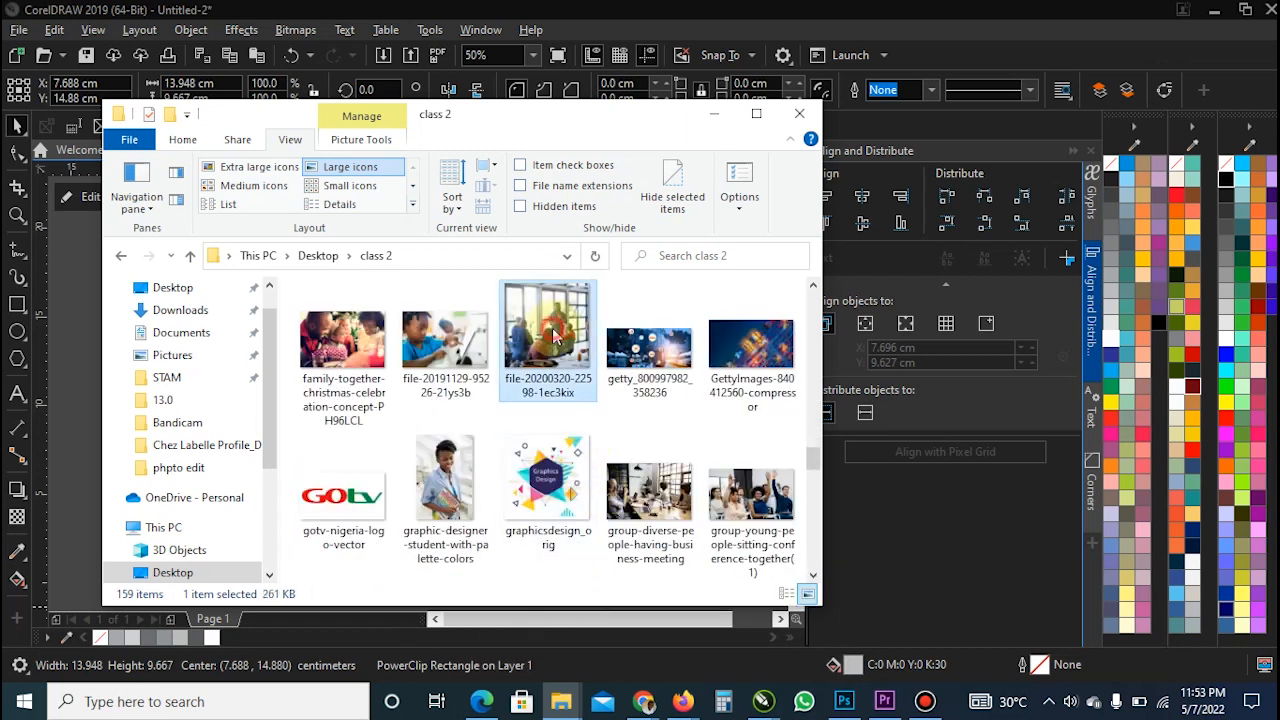
{"action": "left_click_drag", "start_coordinate": [538, 345], "coordinate": [69, 382]}
- Find the image lala-azizli-qANvvc543Tg-unsplash in the class 2 folder and bring it into the flyer drawing
{"action": "scroll", "coordinate": [604, 447], "scroll_direction": "down", "scroll_amount": 2}
{"action": "scroll", "coordinate": [604, 447], "scroll_direction": "down", "scroll_amount": 2}
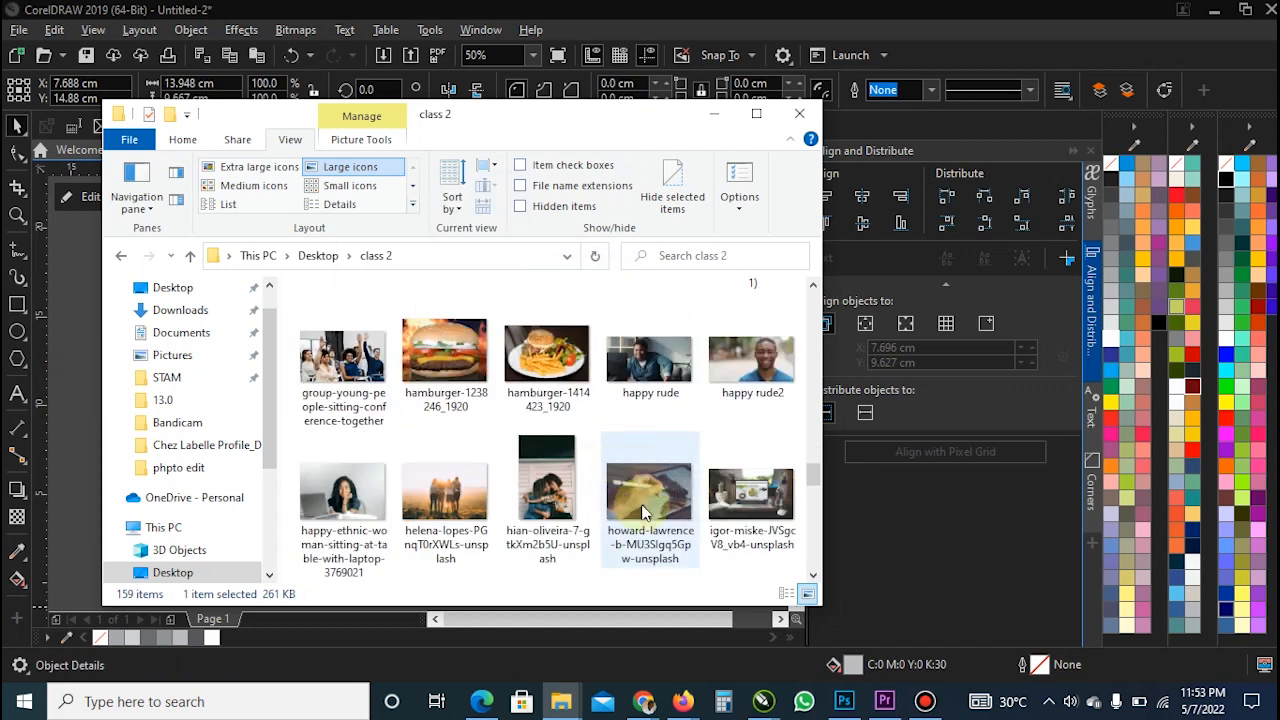
{"action": "scroll", "coordinate": [598, 495], "scroll_direction": "down", "scroll_amount": 2}
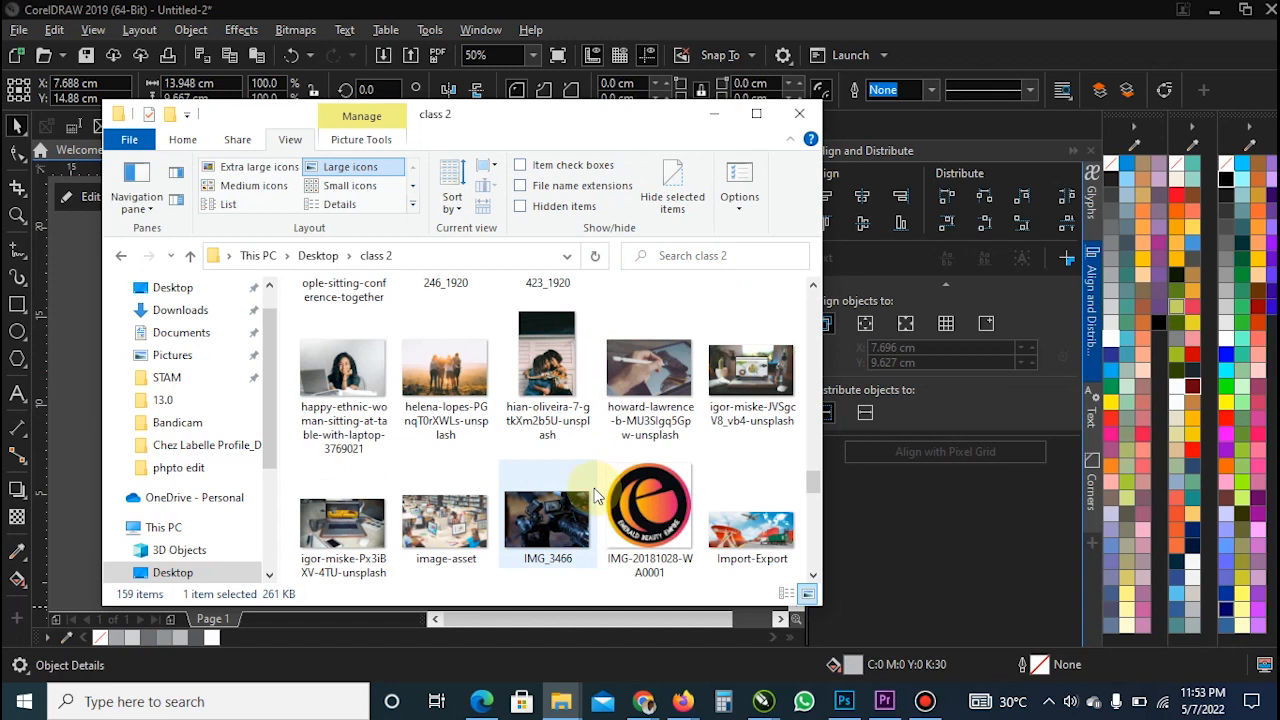
{"action": "scroll", "coordinate": [596, 497], "scroll_direction": "down", "scroll_amount": 2}
{"action": "scroll", "coordinate": [578, 497], "scroll_direction": "down", "scroll_amount": 2}
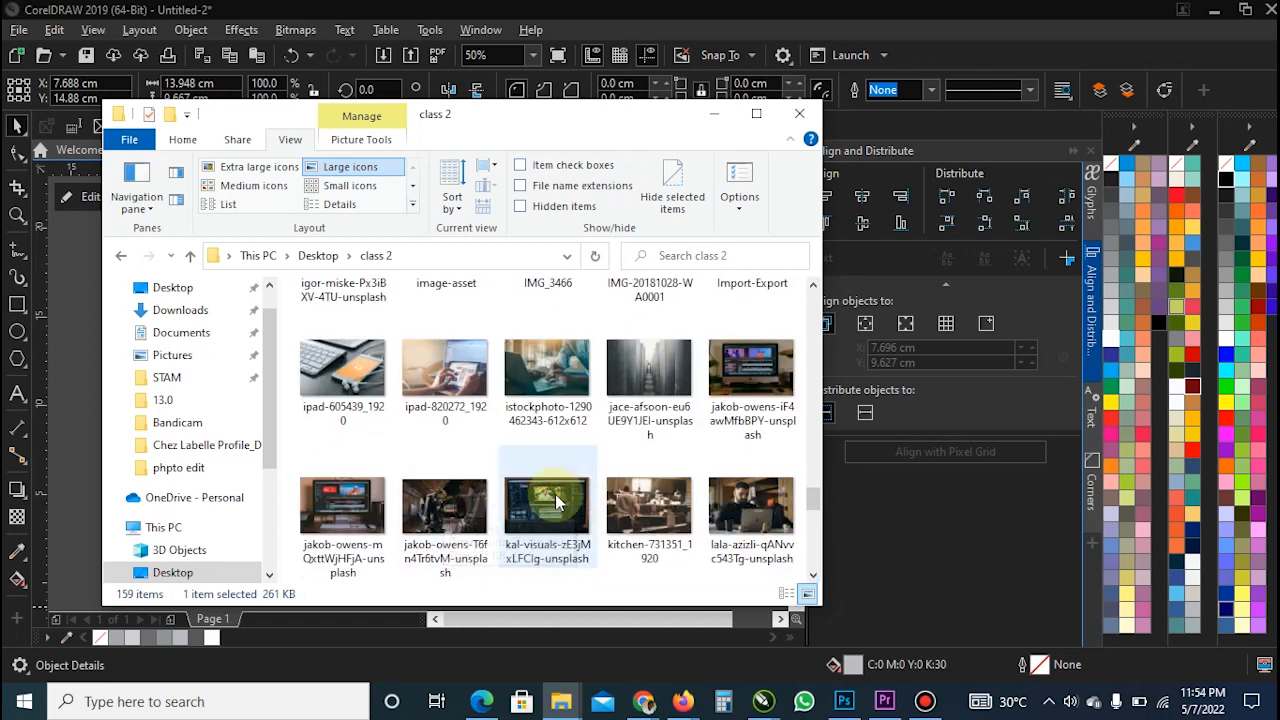
{"action": "scroll", "coordinate": [555, 494], "scroll_direction": "down", "scroll_amount": 2}
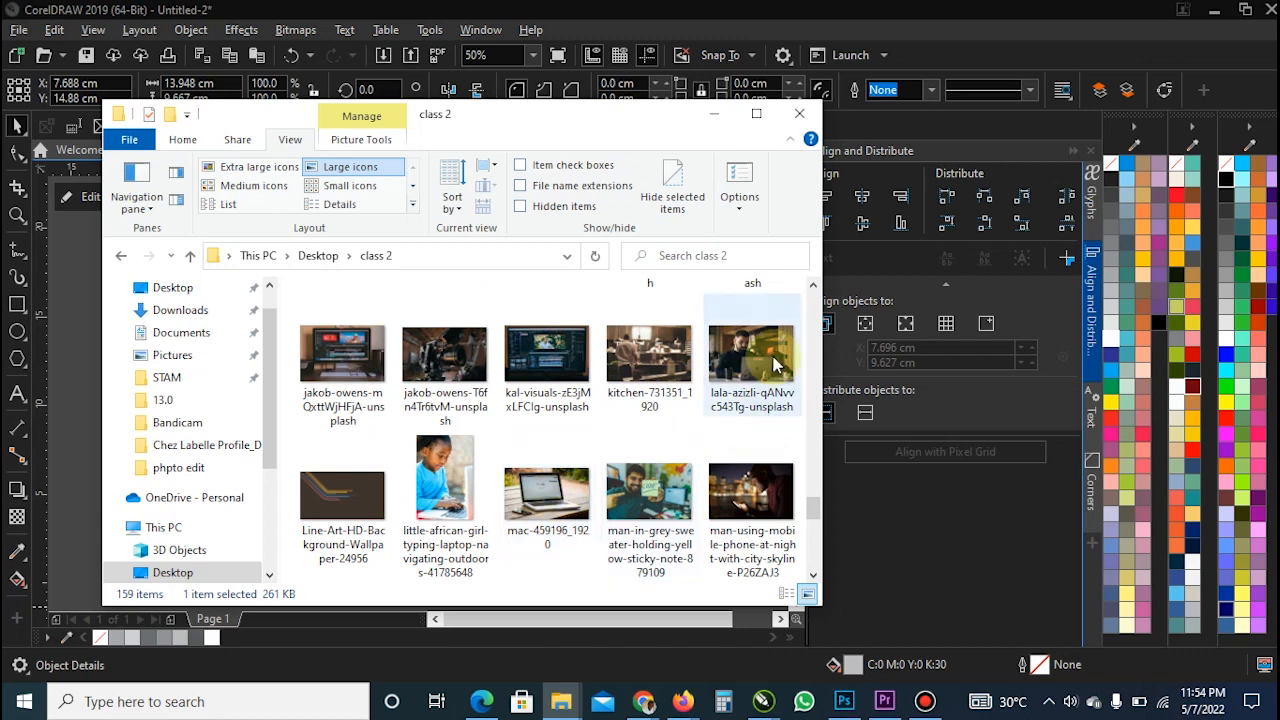
{"action": "left_click_drag", "start_coordinate": [755, 352], "coordinate": [79, 410]}
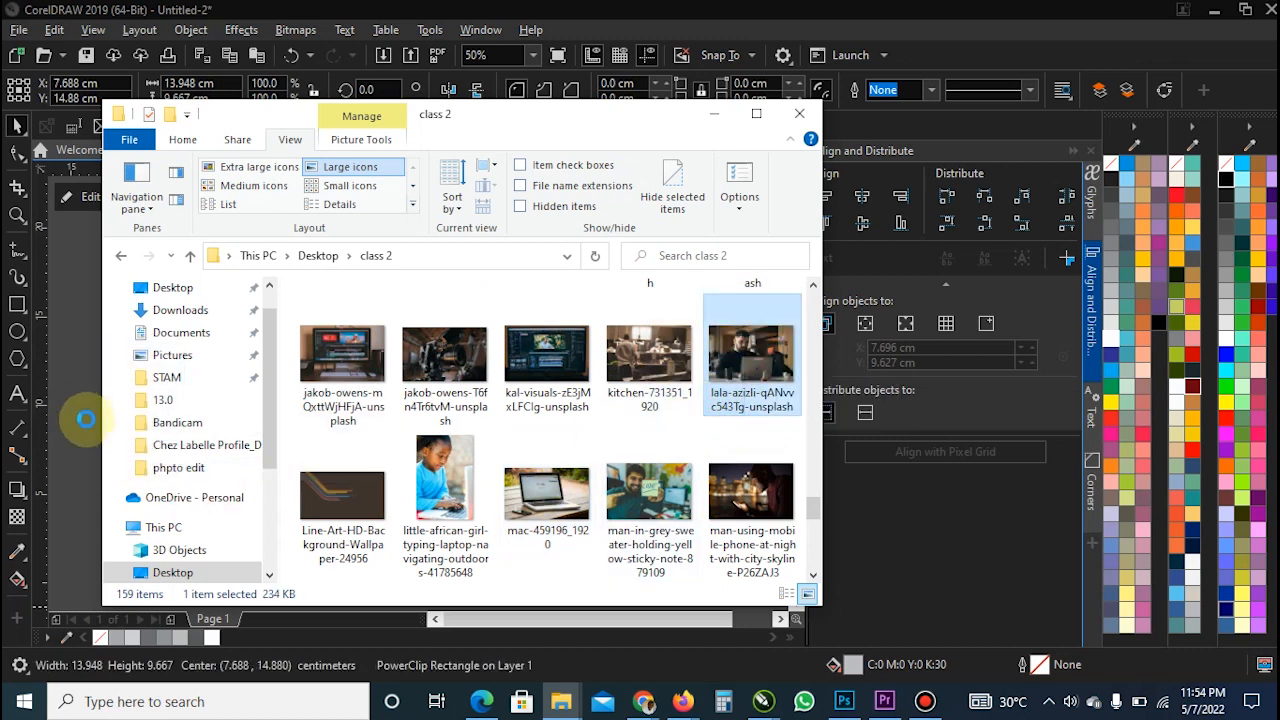
{"action": "left_click", "coordinate": [68, 379]}
- Scale the imported laptop photo down to about 31.2 × 20.8 cm and move it over the flyer's header
{"action": "scroll", "coordinate": [446, 372], "scroll_direction": "down", "scroll_amount": 2}
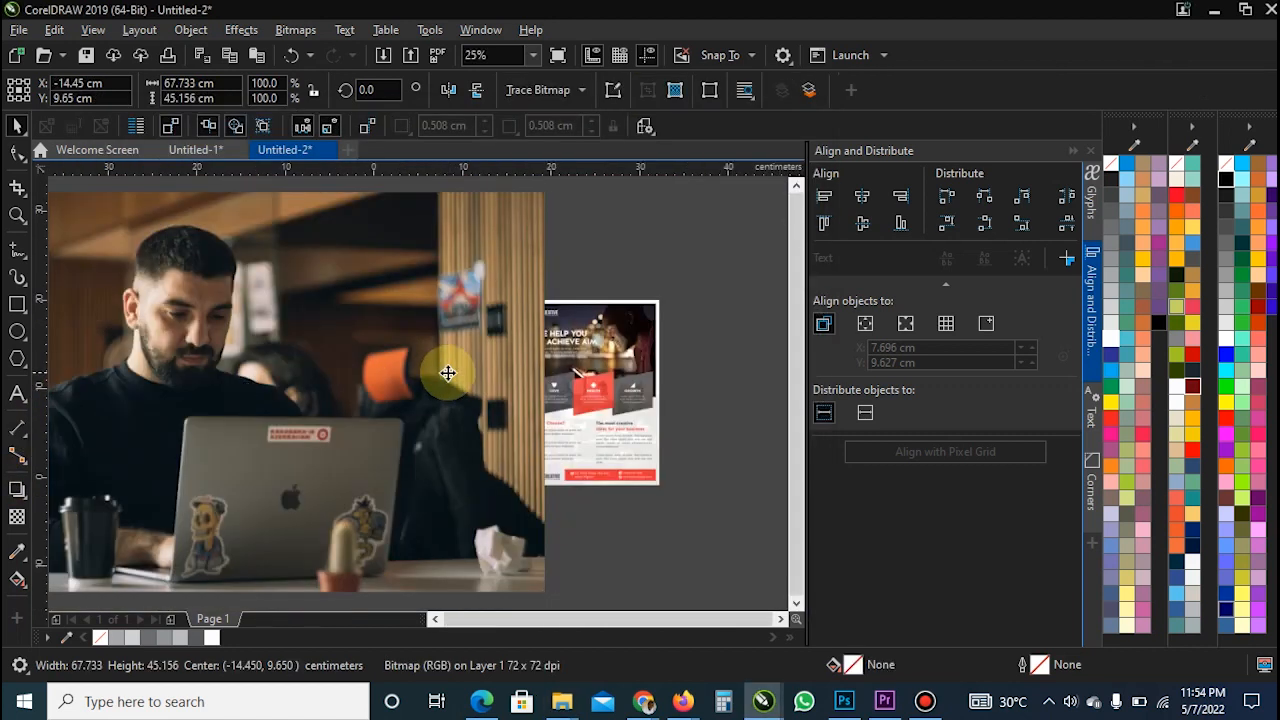
{"action": "left_click", "coordinate": [203, 467]}
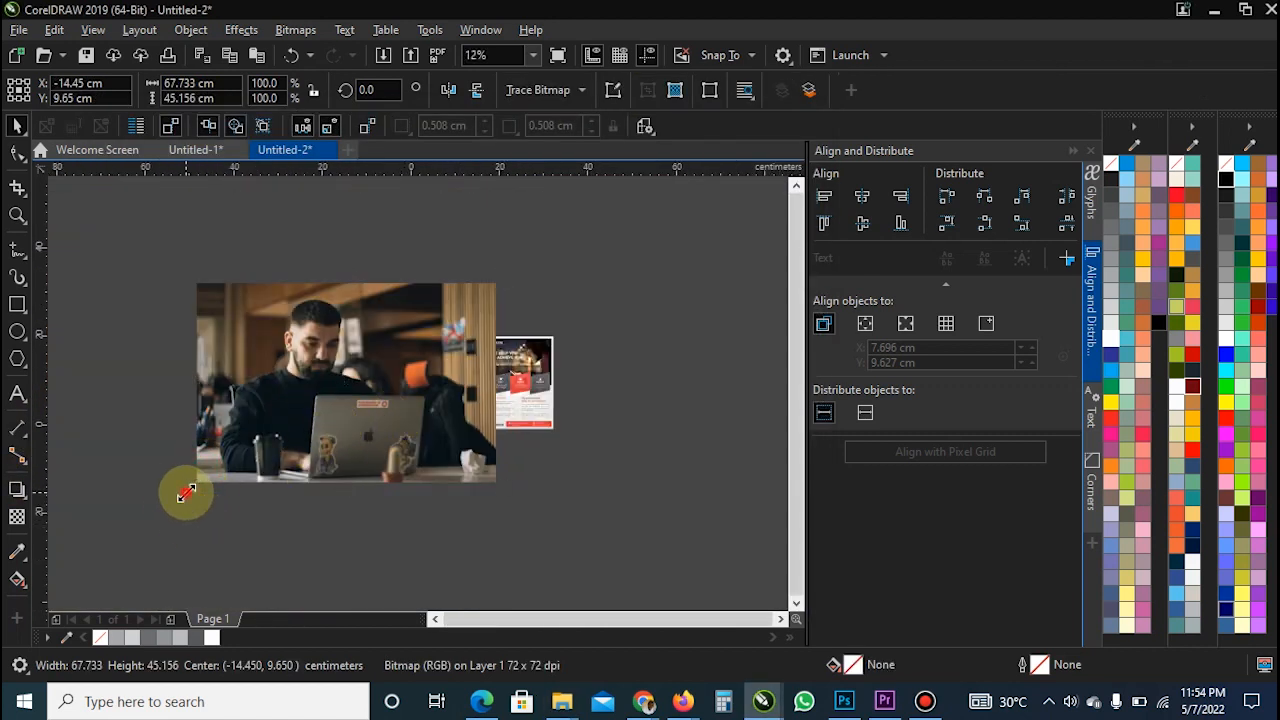
{"action": "left_click_drag", "start_coordinate": [186, 493], "coordinate": [355, 378]}
{"action": "scroll", "coordinate": [351, 366], "scroll_direction": "up", "scroll_amount": 1}
{"action": "left_click_drag", "start_coordinate": [380, 330], "coordinate": [583, 357]}
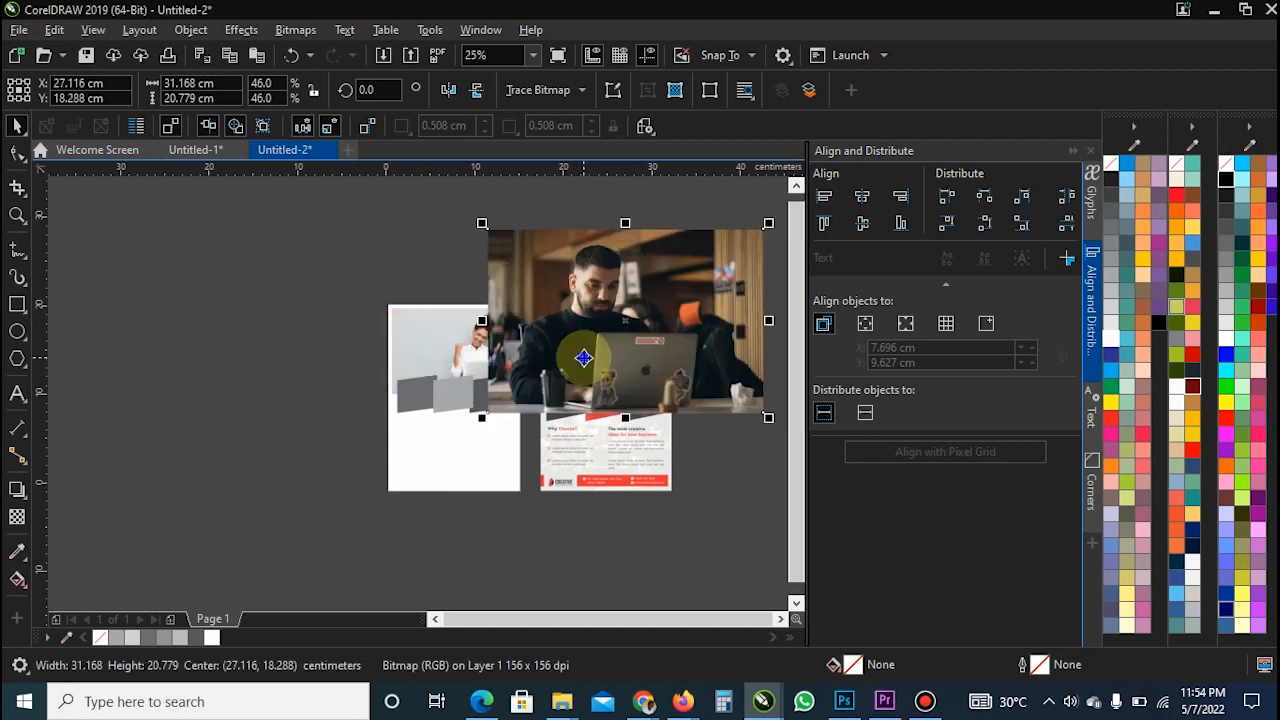
- Cut the laptop photo, paste it inside the header's PowerClip frame and delete the old photo there
{"action": "right_click", "coordinate": [583, 357]}
{"action": "left_click", "coordinate": [614, 394]}
{"action": "left_click", "coordinate": [444, 350]}
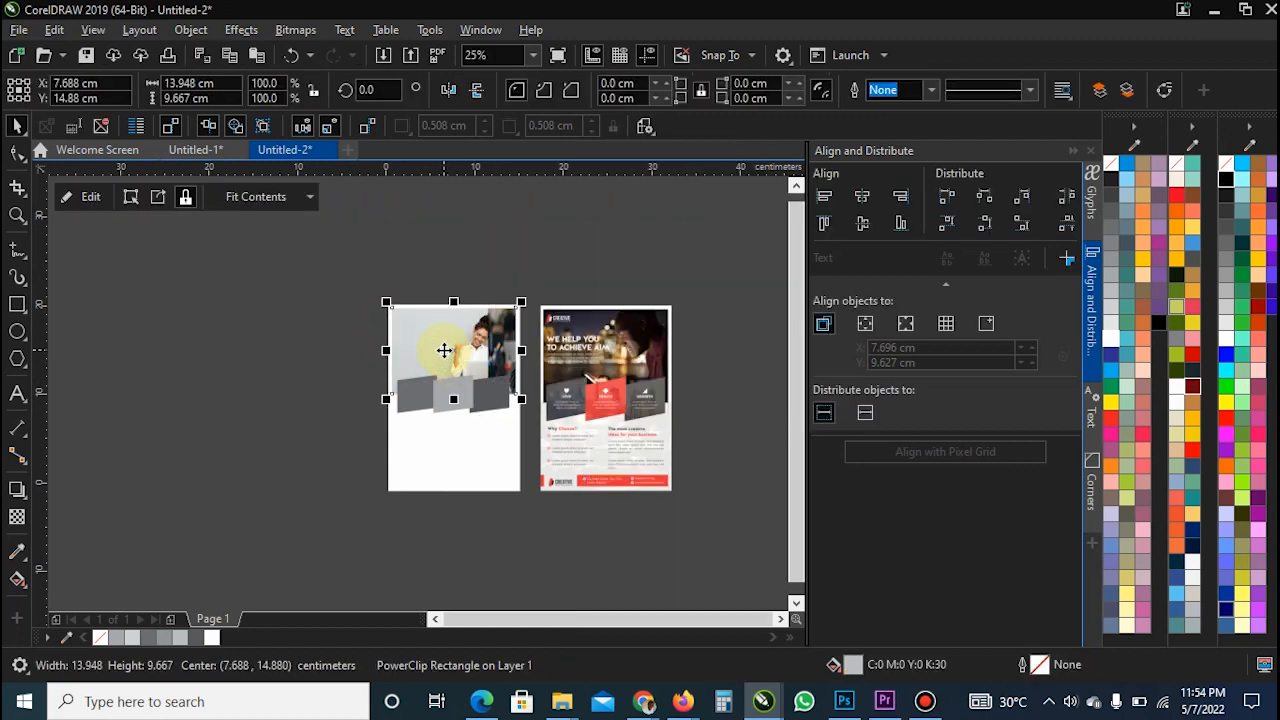
{"action": "double_click", "coordinate": [444, 350]}
{"action": "scroll", "coordinate": [470, 375], "scroll_direction": "up", "scroll_amount": 1}
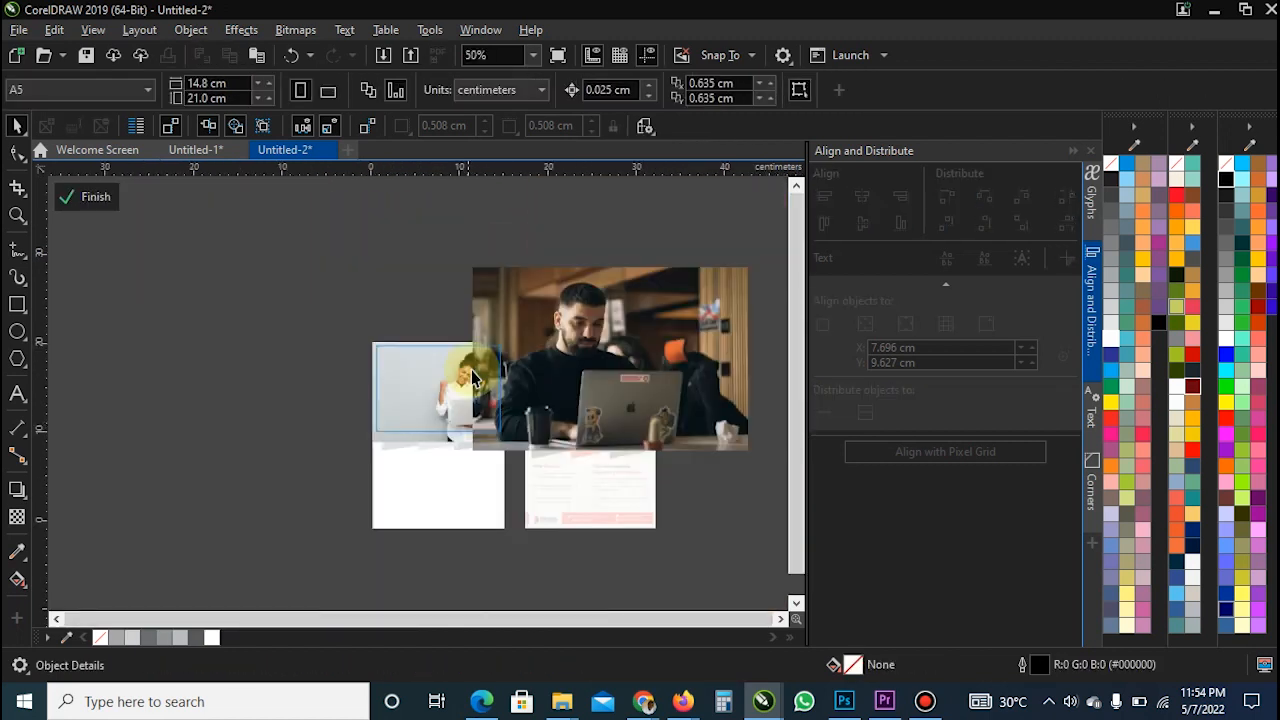
{"action": "scroll", "coordinate": [449, 413], "scroll_direction": "up", "scroll_amount": 1}
{"action": "left_click", "coordinate": [434, 406]}
{"action": "key", "text": "Delete"}
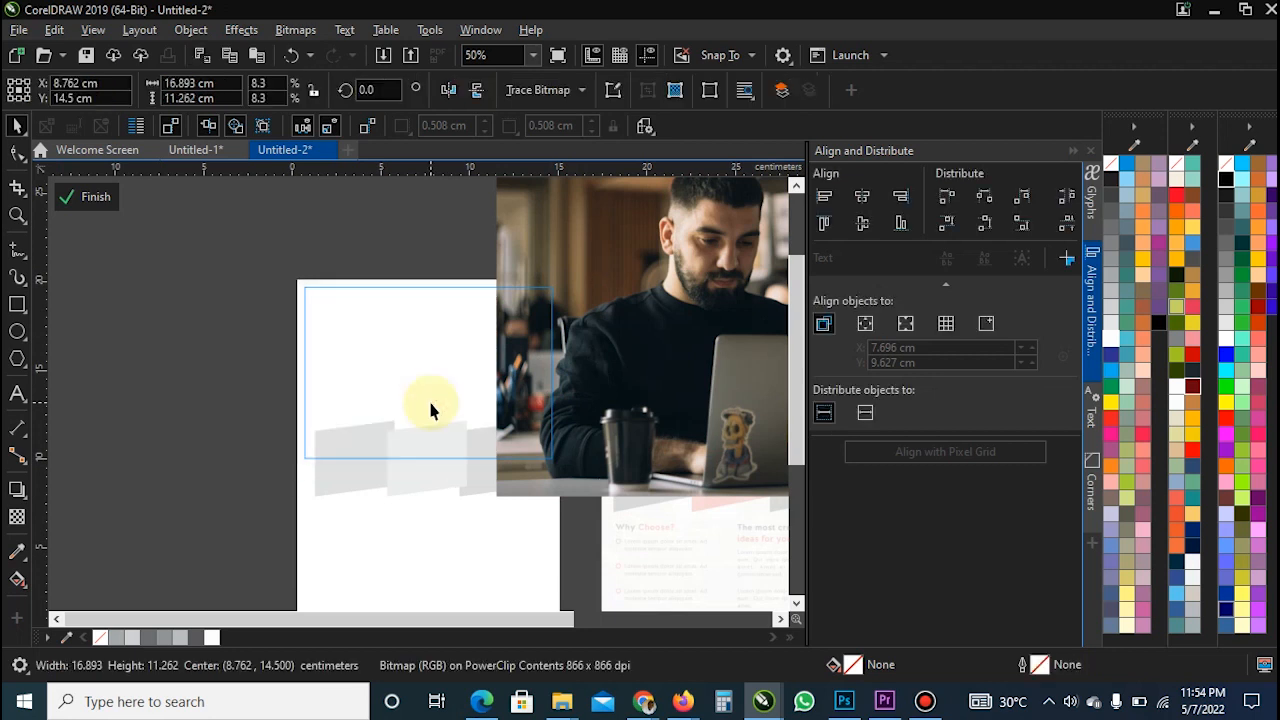
- Mirror the laptop photo horizontally, scale it to about 19 × 12.7 cm, fit it in the header frame and finish editing the PowerClip
{"action": "scroll", "coordinate": [452, 447], "scroll_direction": "down", "scroll_amount": 1}
{"action": "left_click_drag", "start_coordinate": [515, 432], "coordinate": [443, 437]}
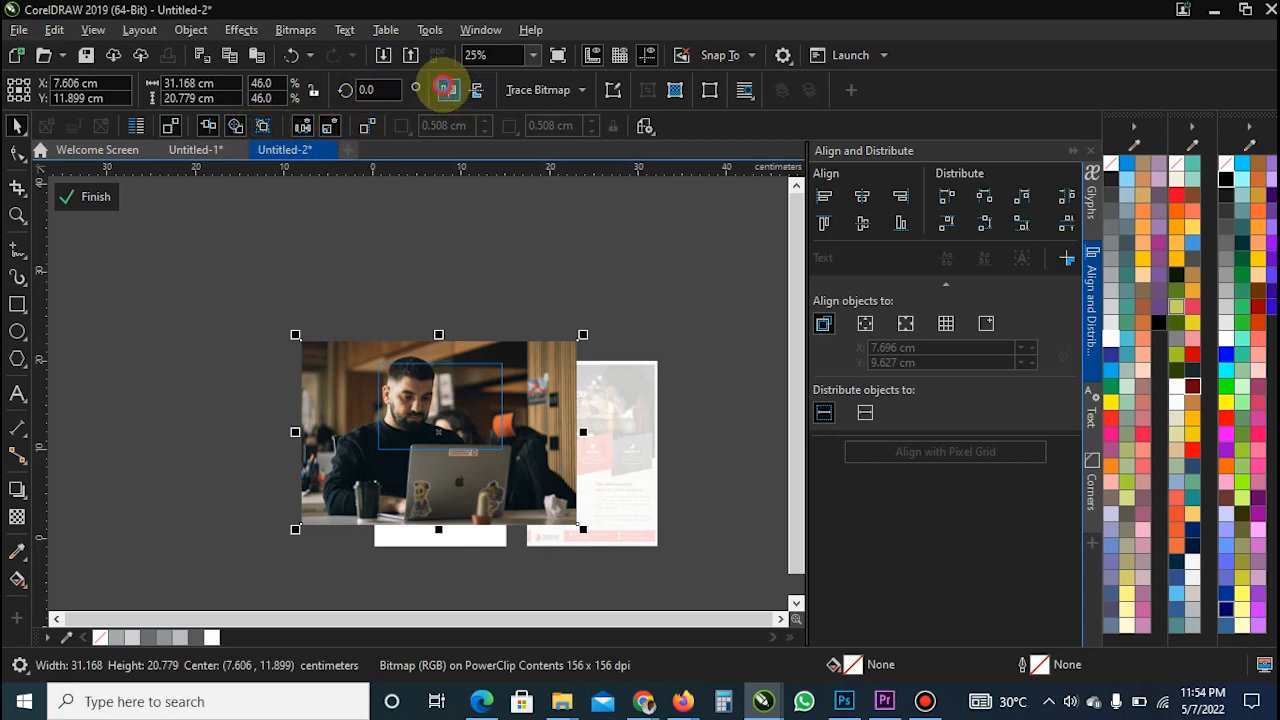
{"action": "left_click", "coordinate": [447, 89]}
{"action": "left_click_drag", "start_coordinate": [295, 530], "coordinate": [409, 453]}
{"action": "scroll", "coordinate": [450, 430], "scroll_direction": "up", "scroll_amount": 2}
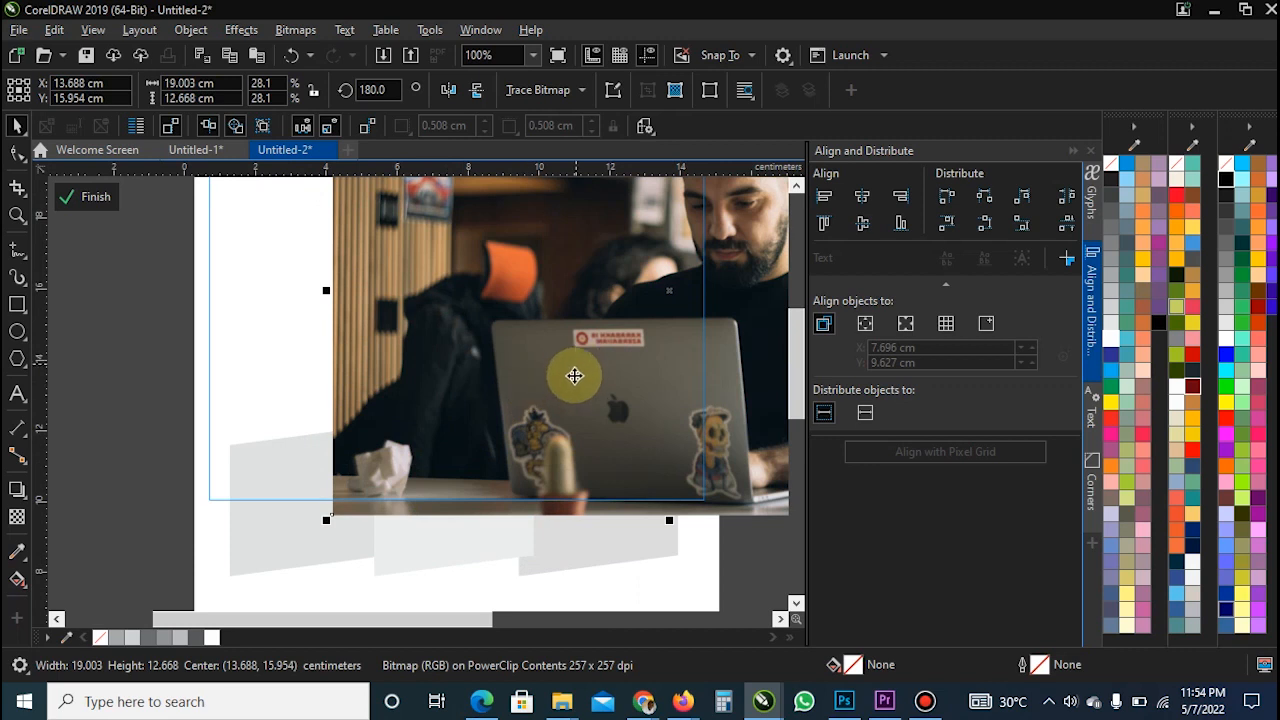
{"action": "scroll", "coordinate": [560, 372], "scroll_direction": "down", "scroll_amount": 1}
{"action": "left_click_drag", "start_coordinate": [590, 400], "coordinate": [553, 432]}
{"action": "left_click", "coordinate": [171, 449], "text": "ctrl"}
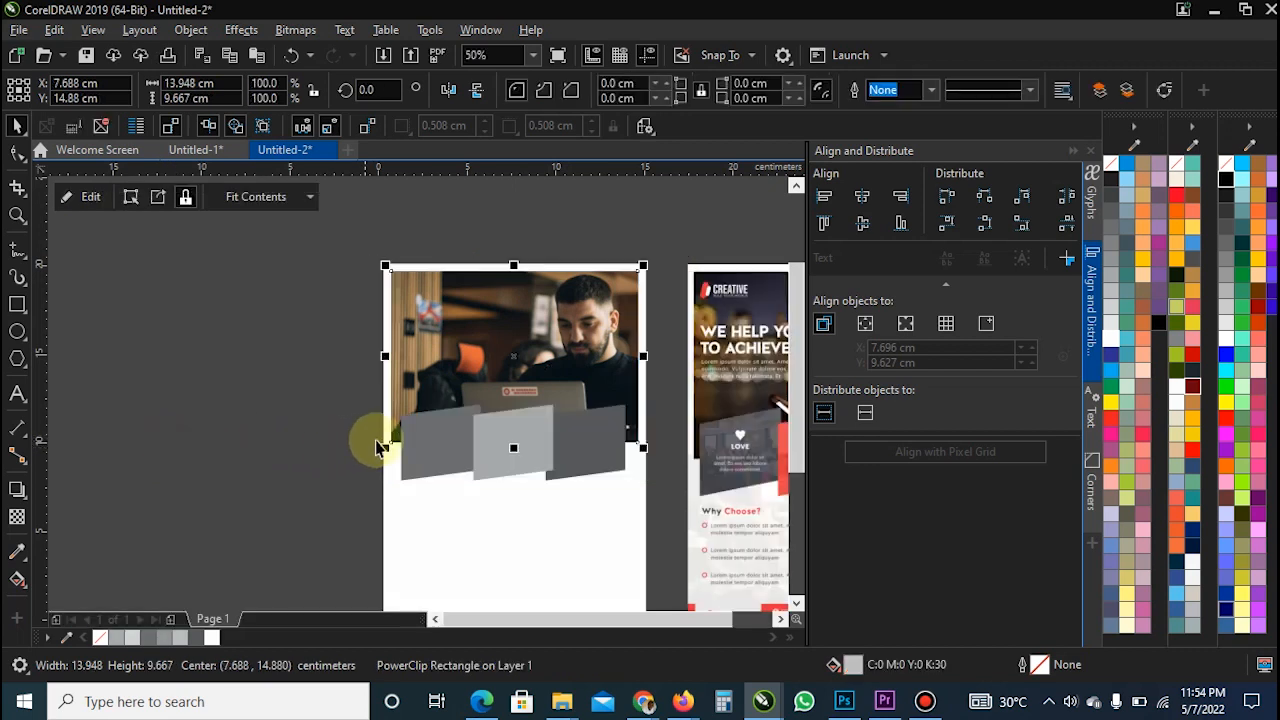
{"action": "scroll", "coordinate": [371, 441], "scroll_direction": "down", "scroll_amount": 1}
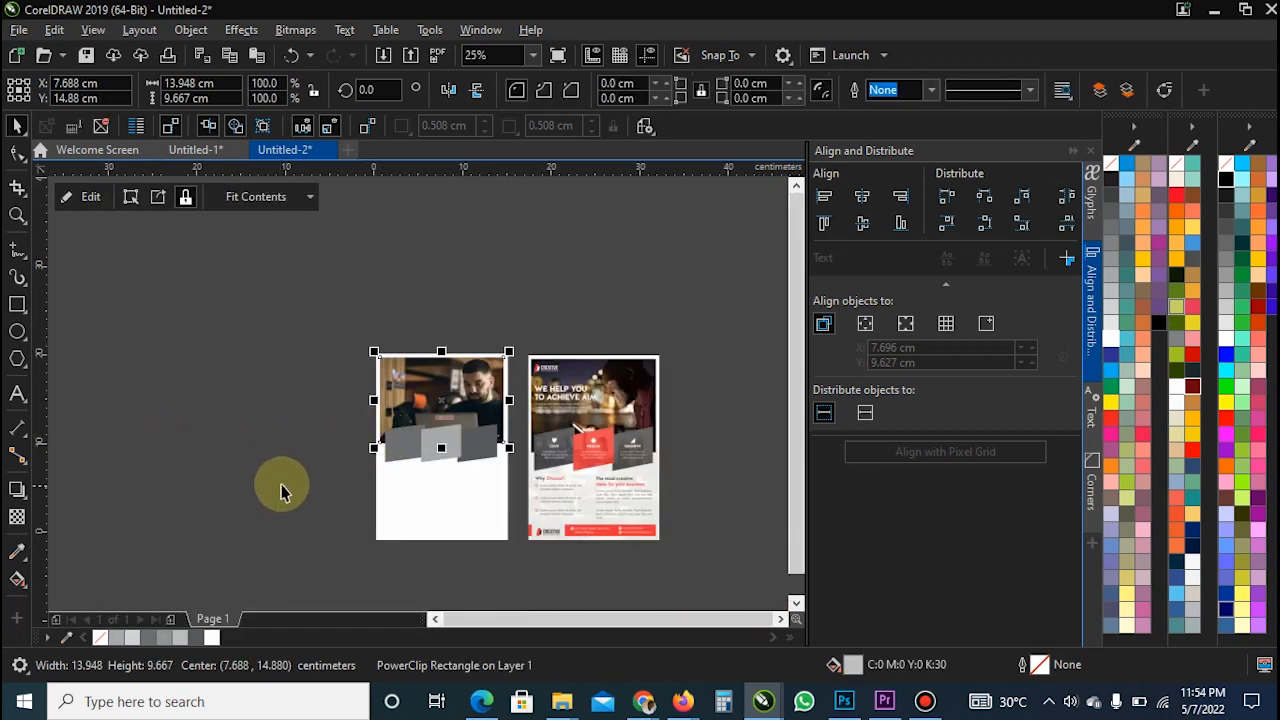
{"action": "left_click", "coordinate": [306, 466]}
{"action": "scroll", "coordinate": [460, 460], "scroll_direction": "up", "scroll_amount": 1}
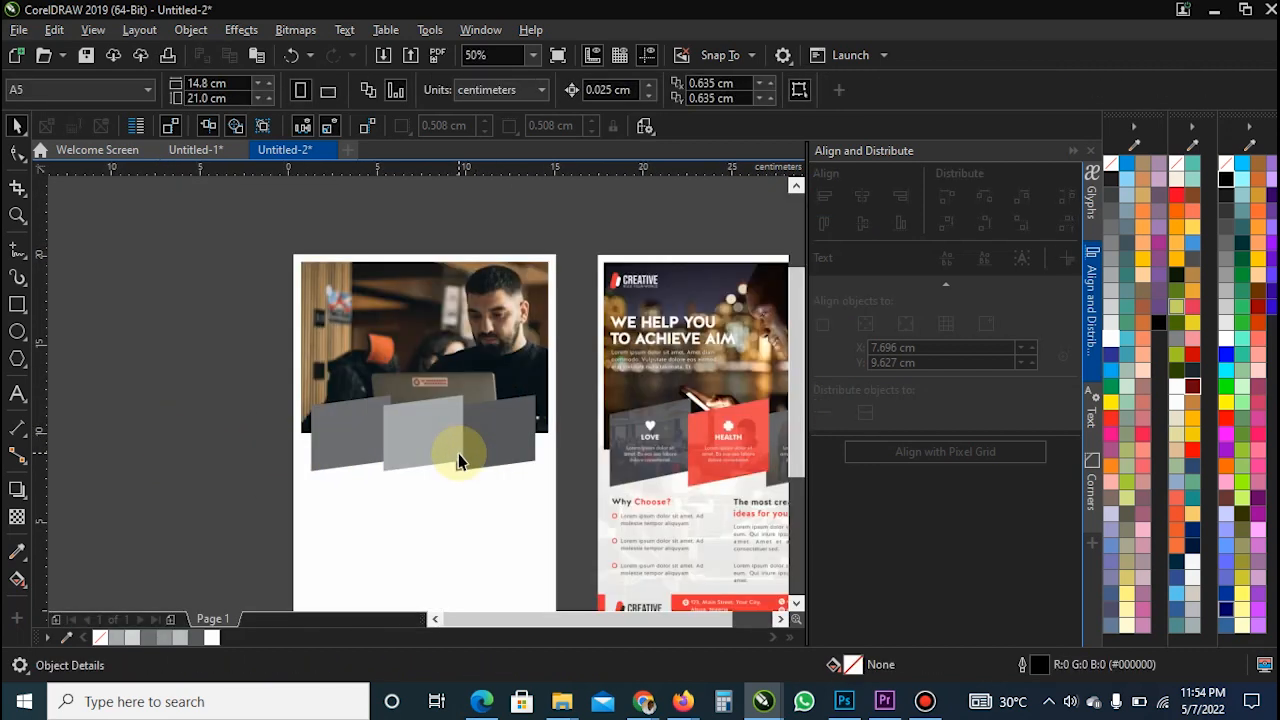
{"action": "scroll", "coordinate": [457, 458], "scroll_direction": "down", "scroll_amount": 1}
{"action": "scroll", "coordinate": [428, 560], "scroll_direction": "up", "scroll_amount": 1}
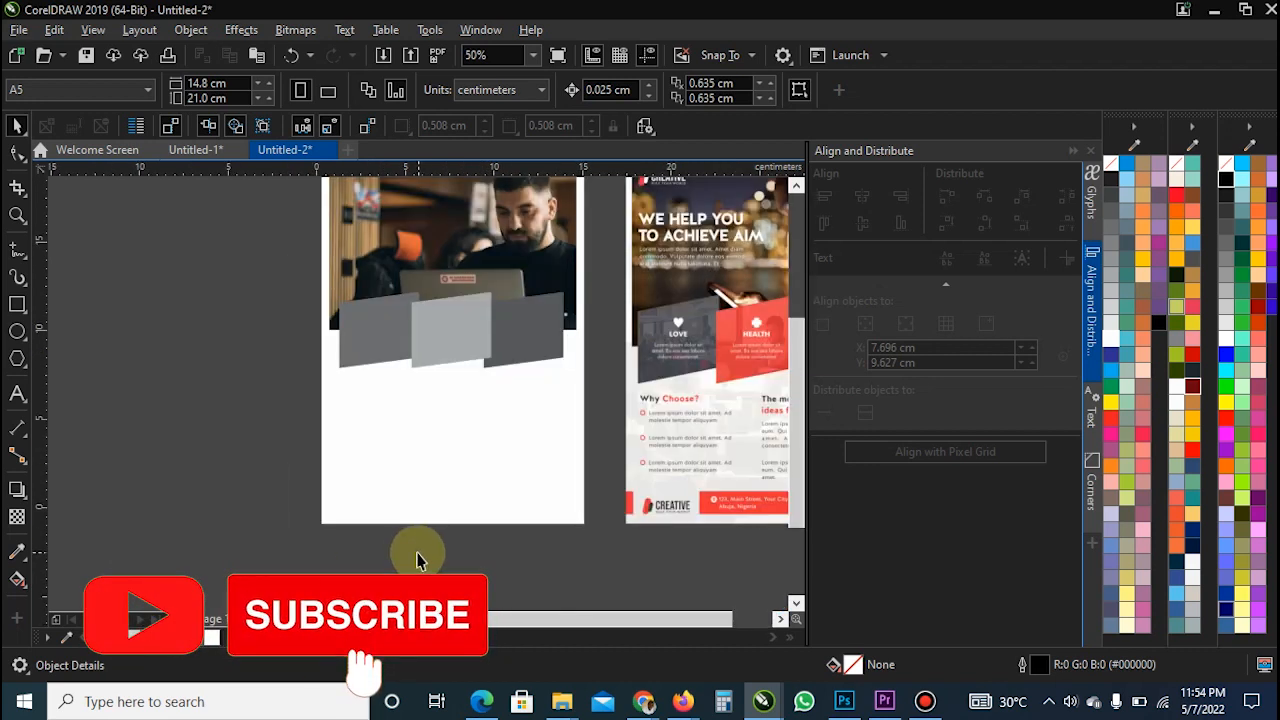
{"action": "scroll", "coordinate": [507, 450], "scroll_direction": "down", "scroll_amount": 1}
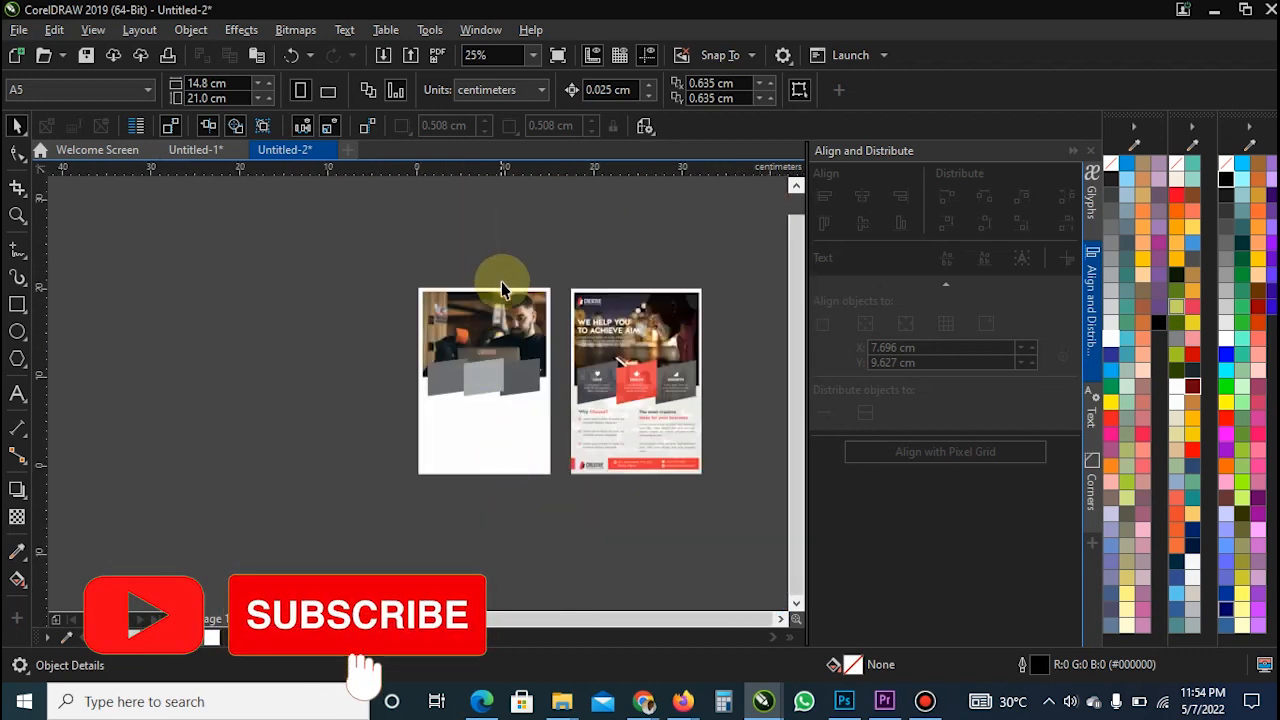
{"action": "scroll", "coordinate": [715, 294], "scroll_direction": "up", "scroll_amount": 1}
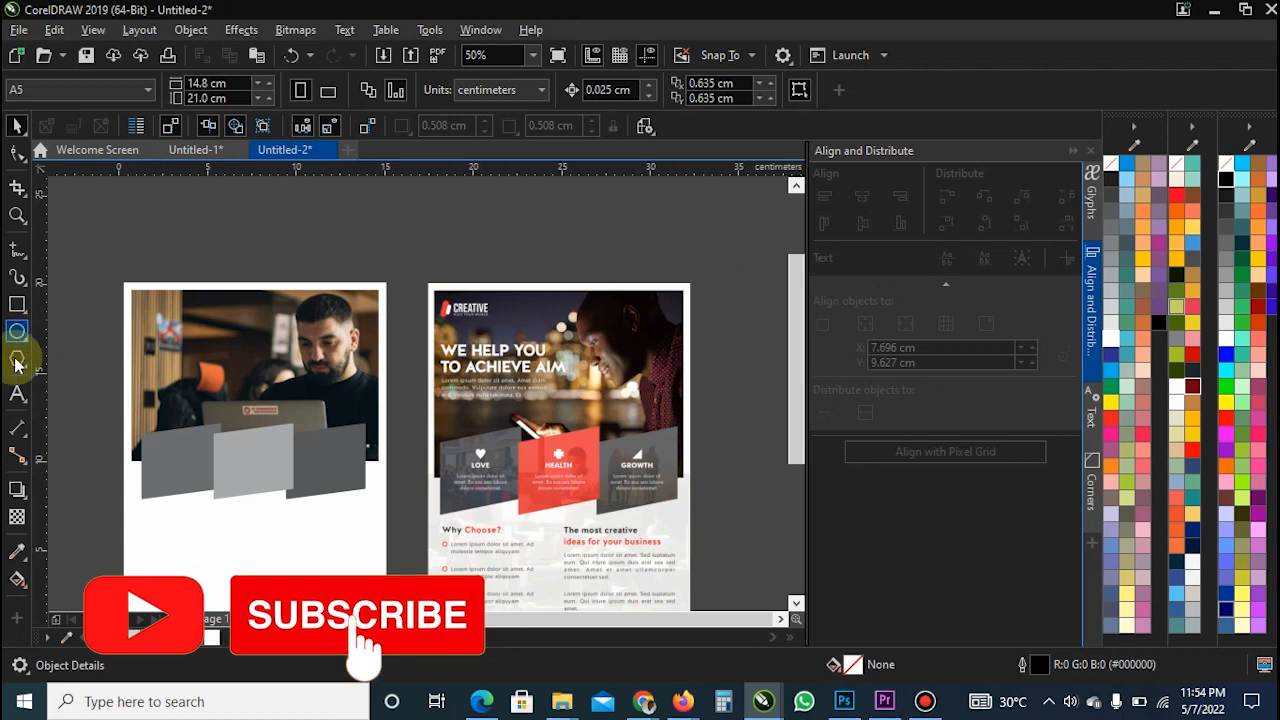
- Add the two-line artistic text "WE HELP YOU / TO ACHIEVE AIM" in 24 pt Arial over the header photo
{"action": "left_click", "coordinate": [17, 393]}
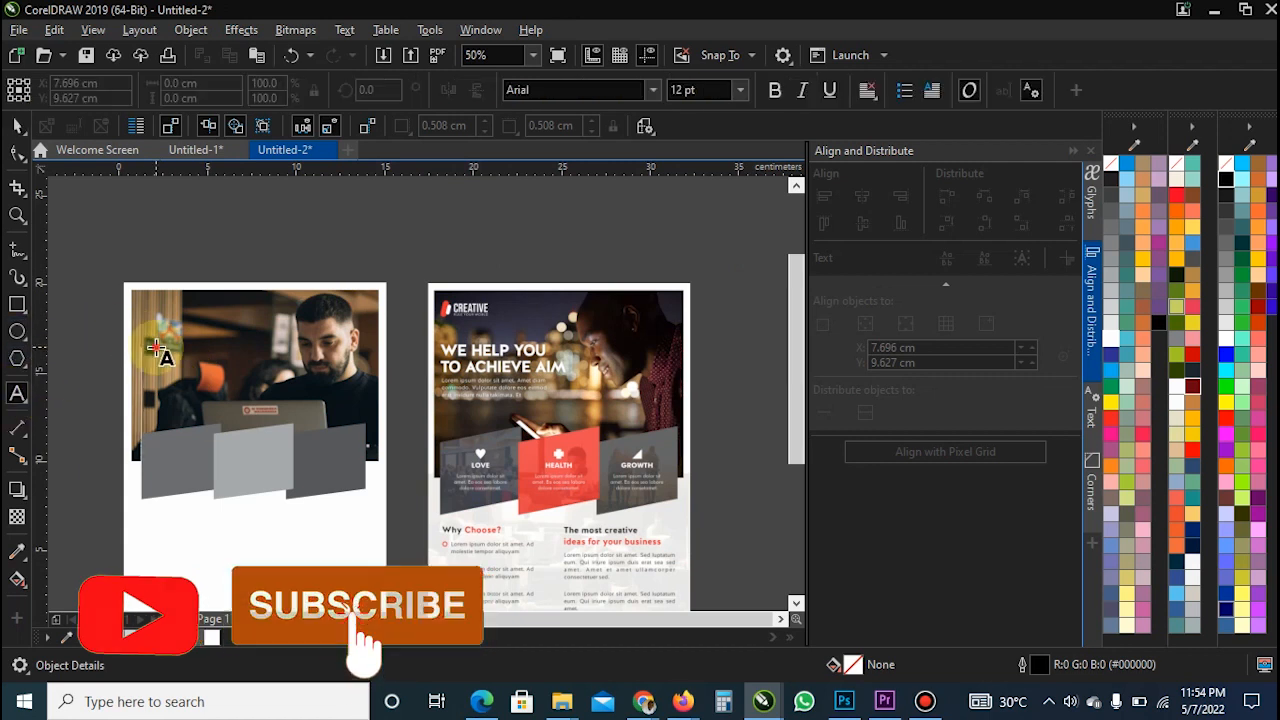
{"action": "left_click", "coordinate": [298, 332]}
{"action": "type", "text": "W"}
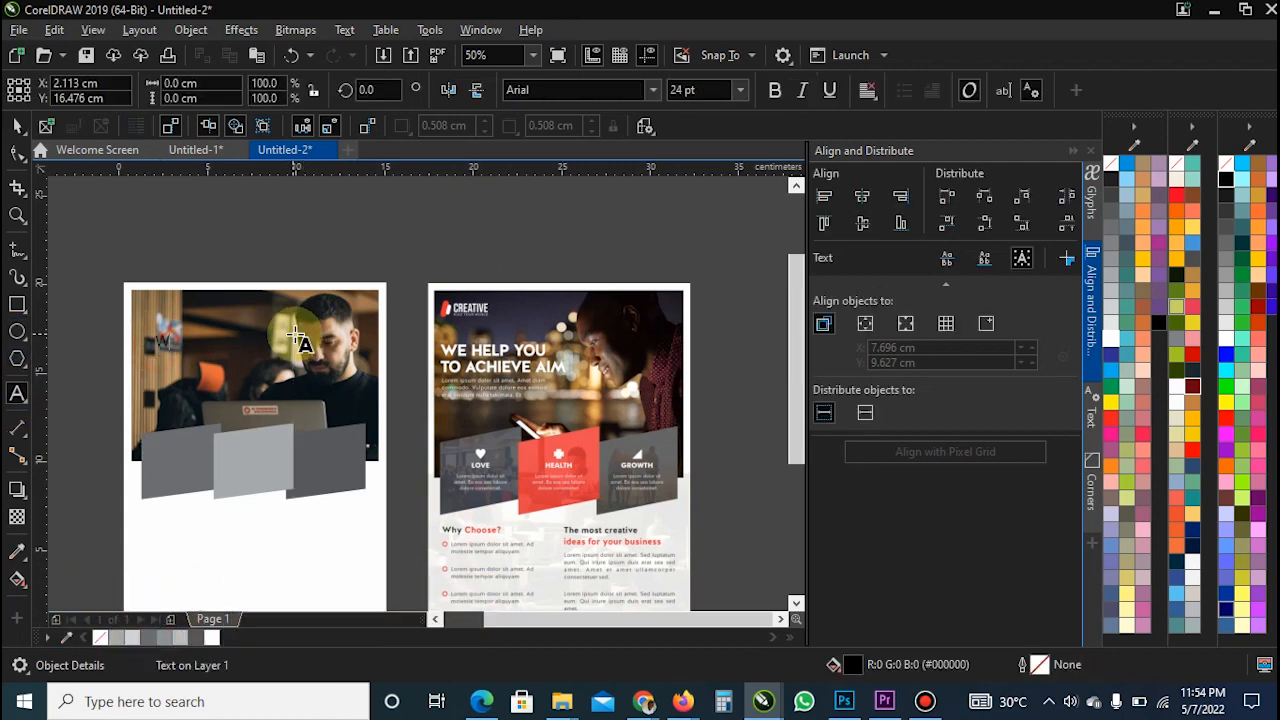
{"action": "type", "text": "E HELP YOU"}
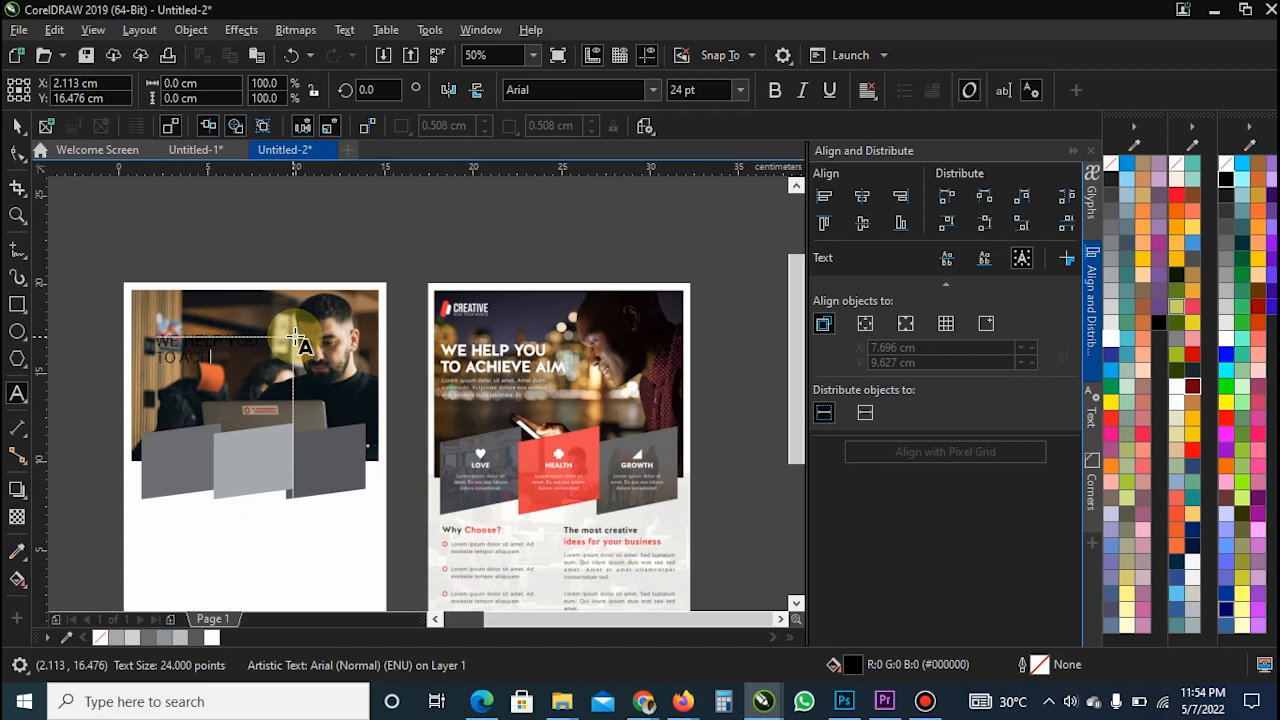
{"action": "right_click", "coordinate": [297, 342]}
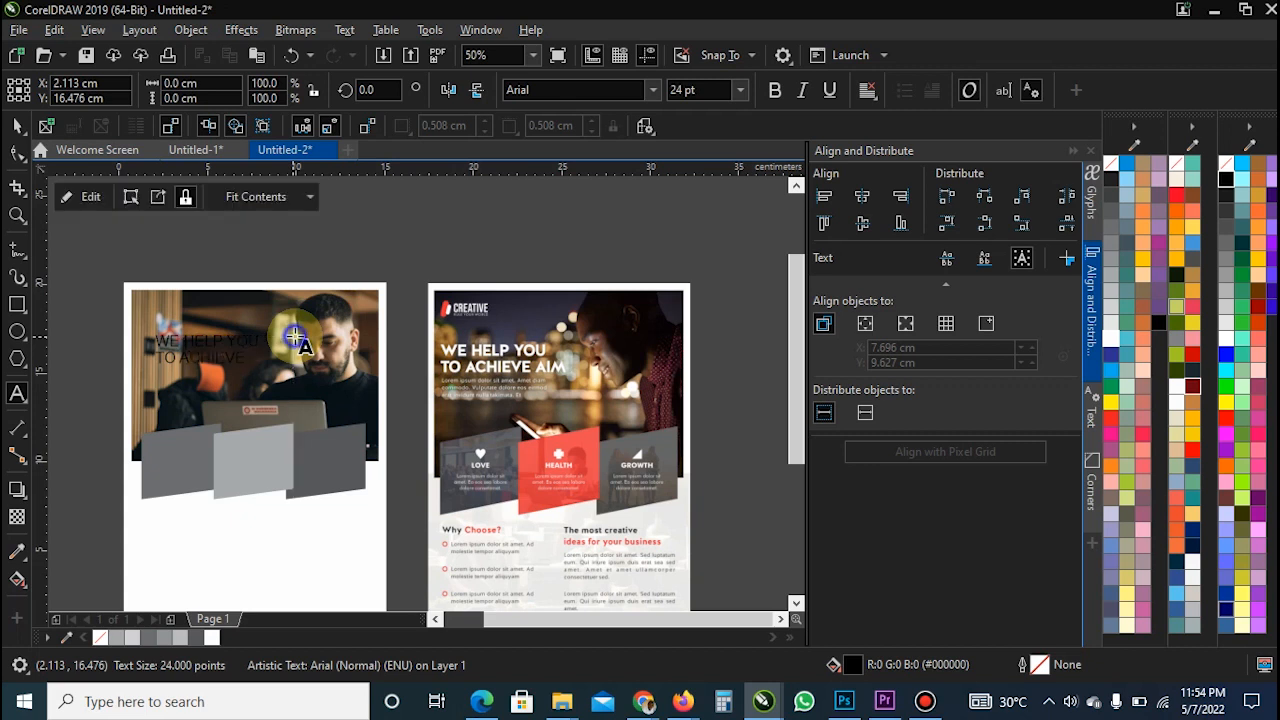
{"action": "left_click", "coordinate": [181, 400]}
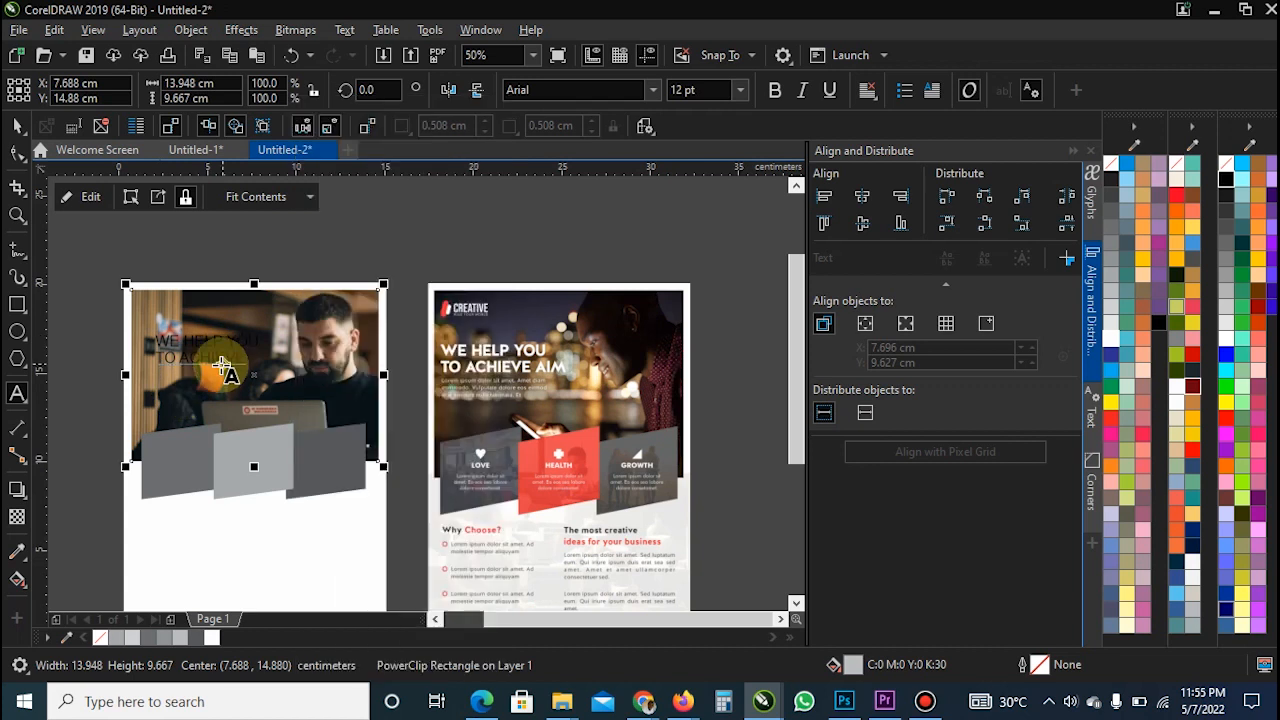
{"action": "left_click", "coordinate": [236, 363]}
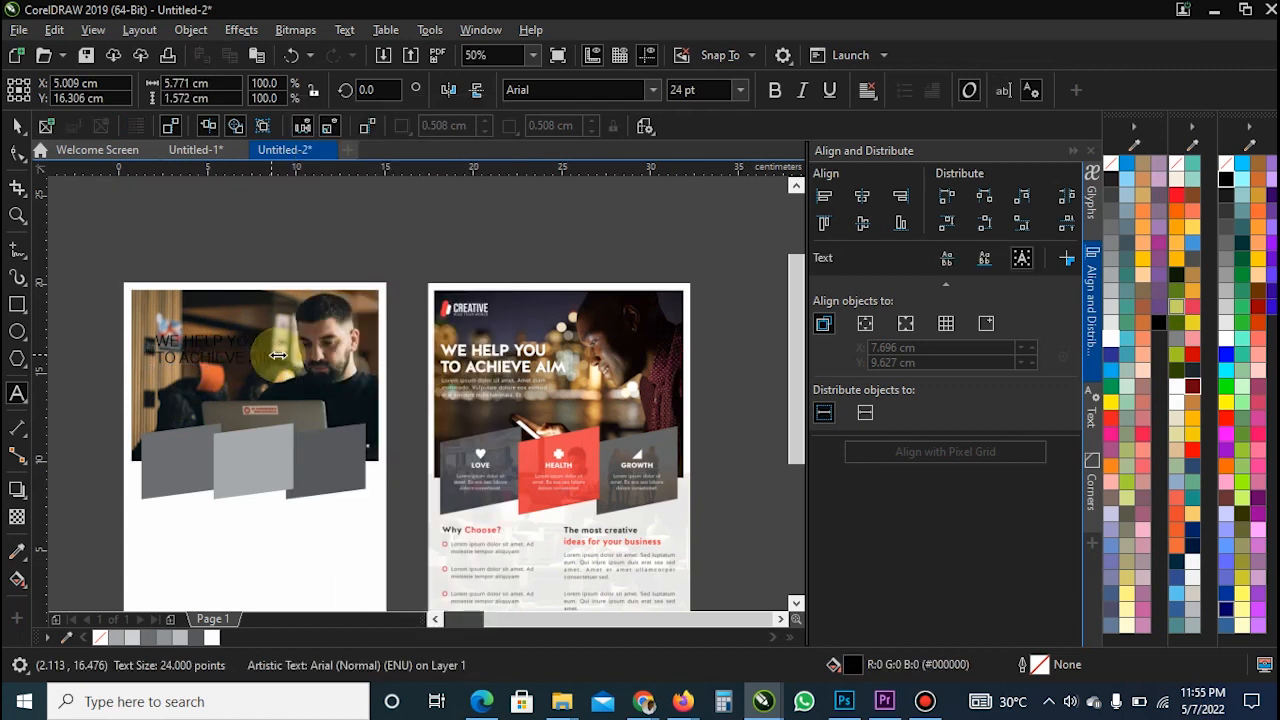
- Move the headline down and left near the header photo's left edge, centred at about X 4.62, Y 16.02 cm
{"action": "scroll", "coordinate": [138, 357], "scroll_direction": "up", "scroll_amount": 1}
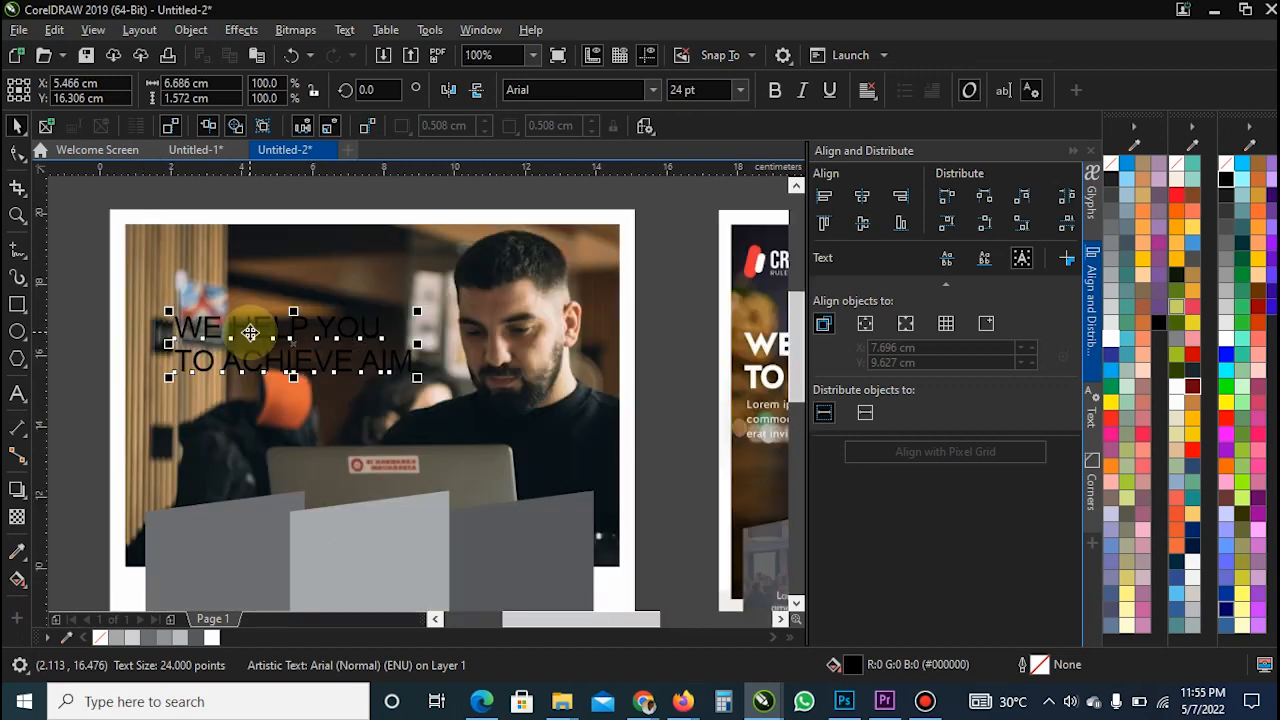
{"action": "left_click_drag", "start_coordinate": [248, 334], "coordinate": [212, 342]}
{"action": "scroll", "coordinate": [227, 350], "scroll_direction": "down", "scroll_amount": 1}
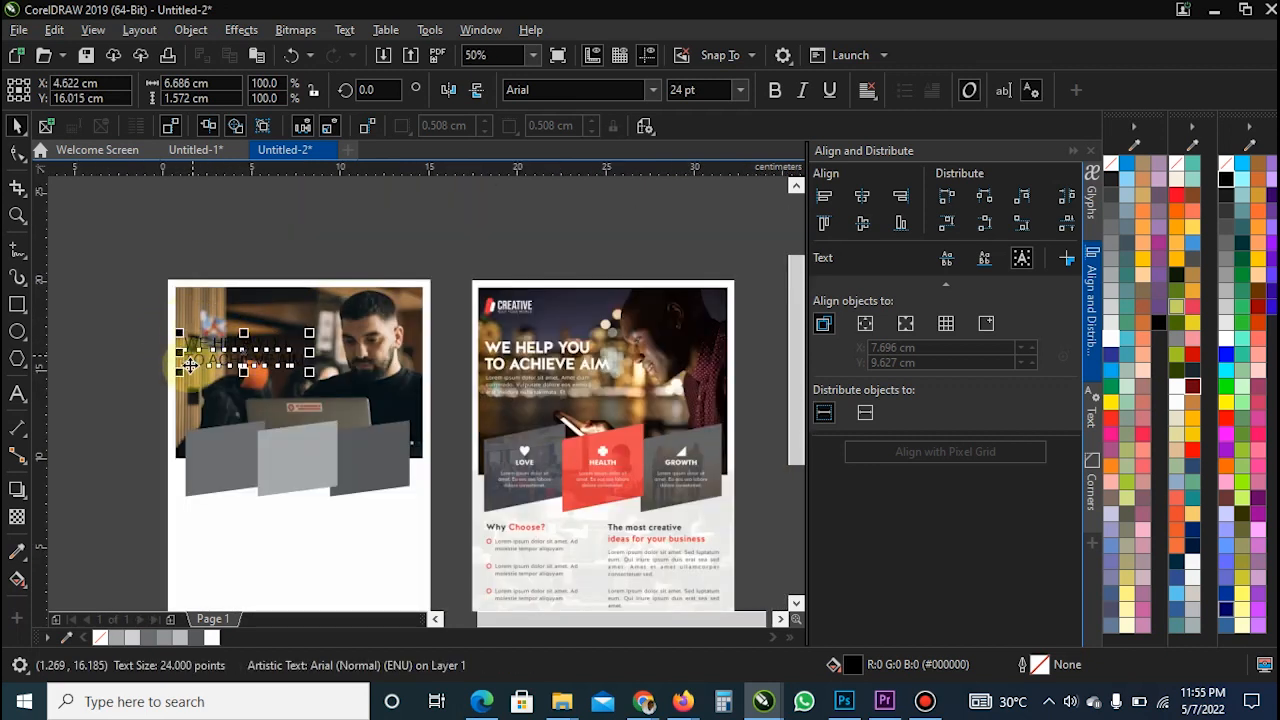
- Set the headline's font to Raleway ExtraBold and fill the text with white
{"action": "scroll", "coordinate": [190, 365], "scroll_direction": "up", "scroll_amount": 1}
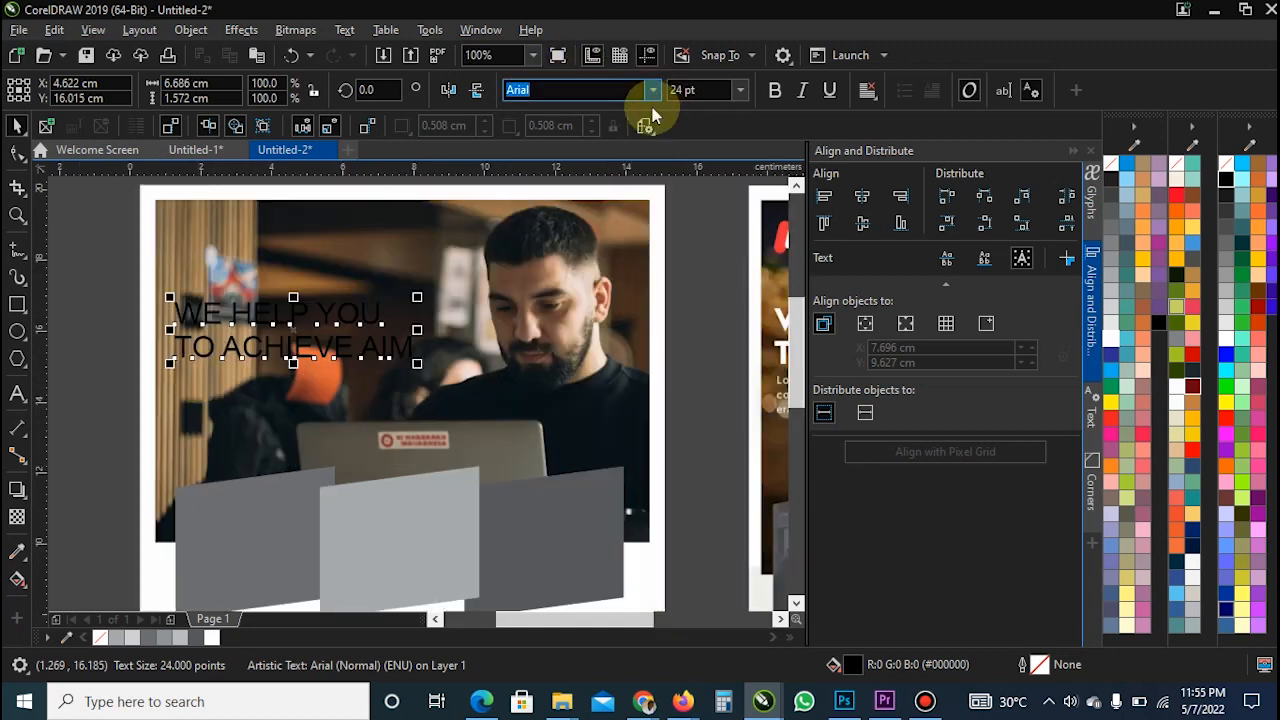
{"action": "left_click", "coordinate": [652, 90]}
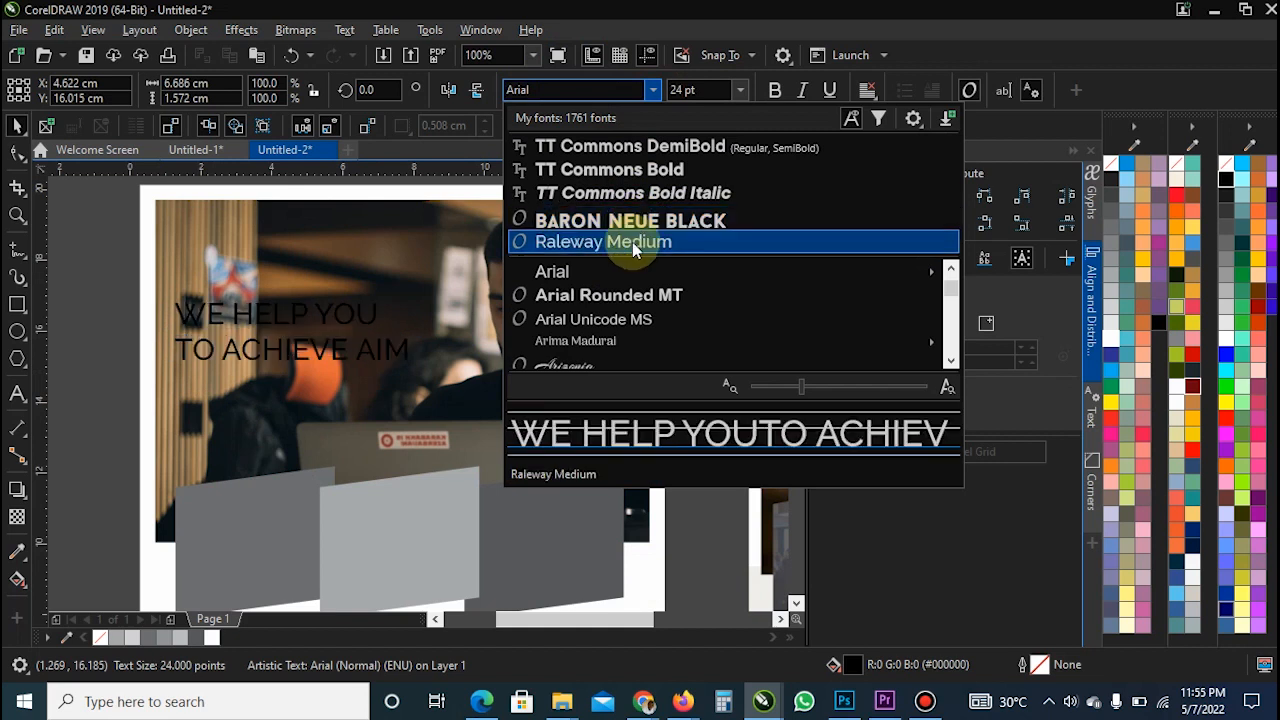
{"action": "key", "text": "Escape"}
{"action": "left_click", "coordinate": [652, 90]}
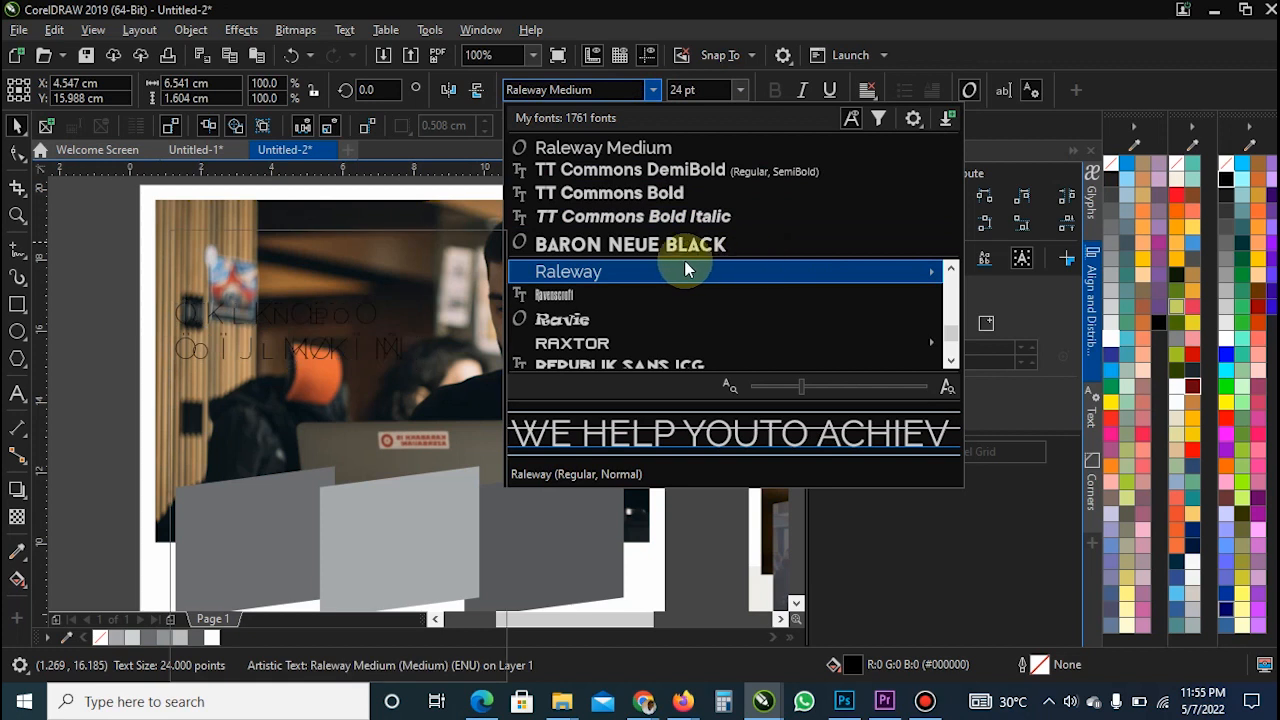
{"action": "mouse_move", "coordinate": [686, 264]}
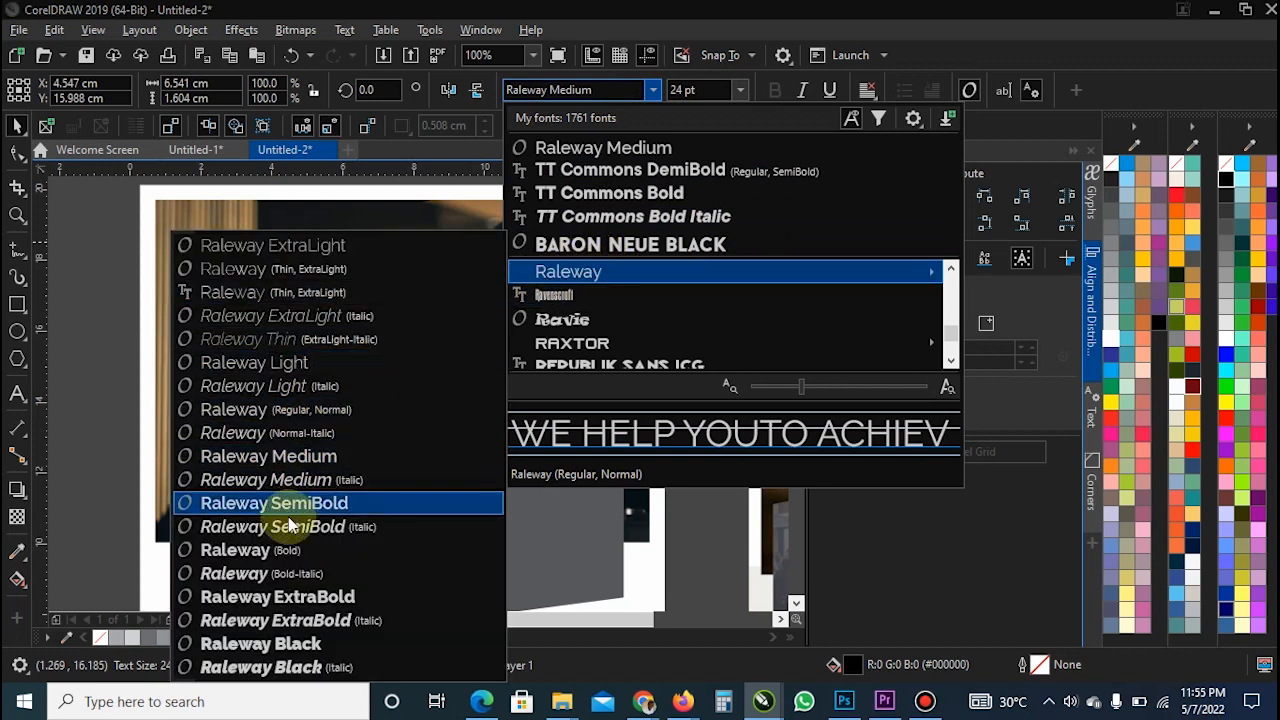
{"action": "left_click", "coordinate": [290, 608]}
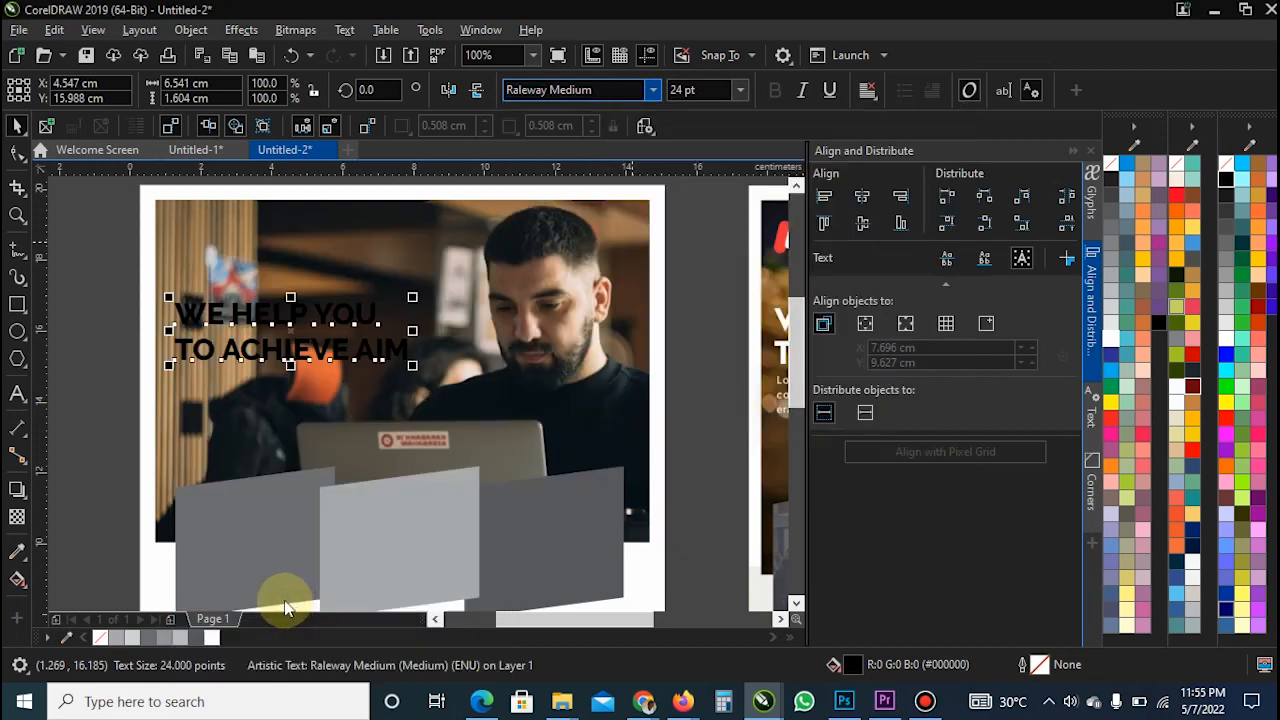
{"action": "left_click", "coordinate": [1115, 345]}
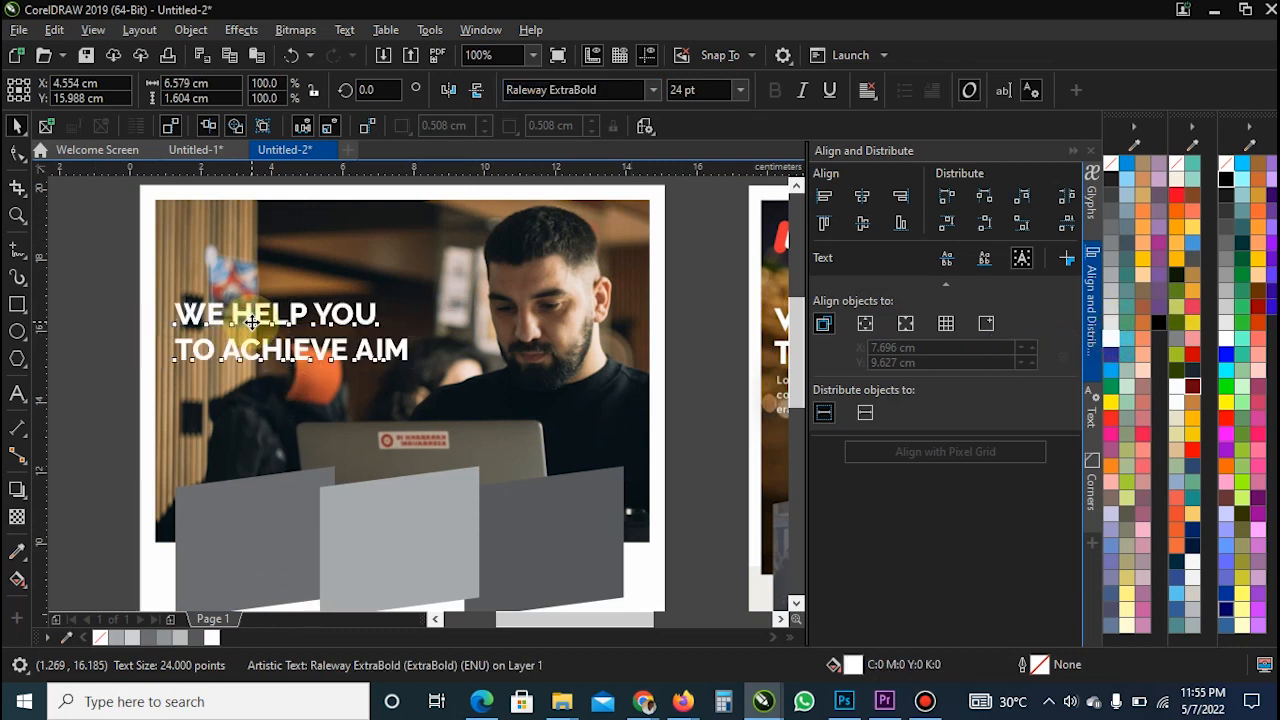
- Nudge the headline slightly right to about X 4.65 cm and deselect it
{"action": "left_click", "coordinate": [235, 320]}
{"action": "scroll", "coordinate": [120, 320], "scroll_direction": "down", "scroll_amount": 2}
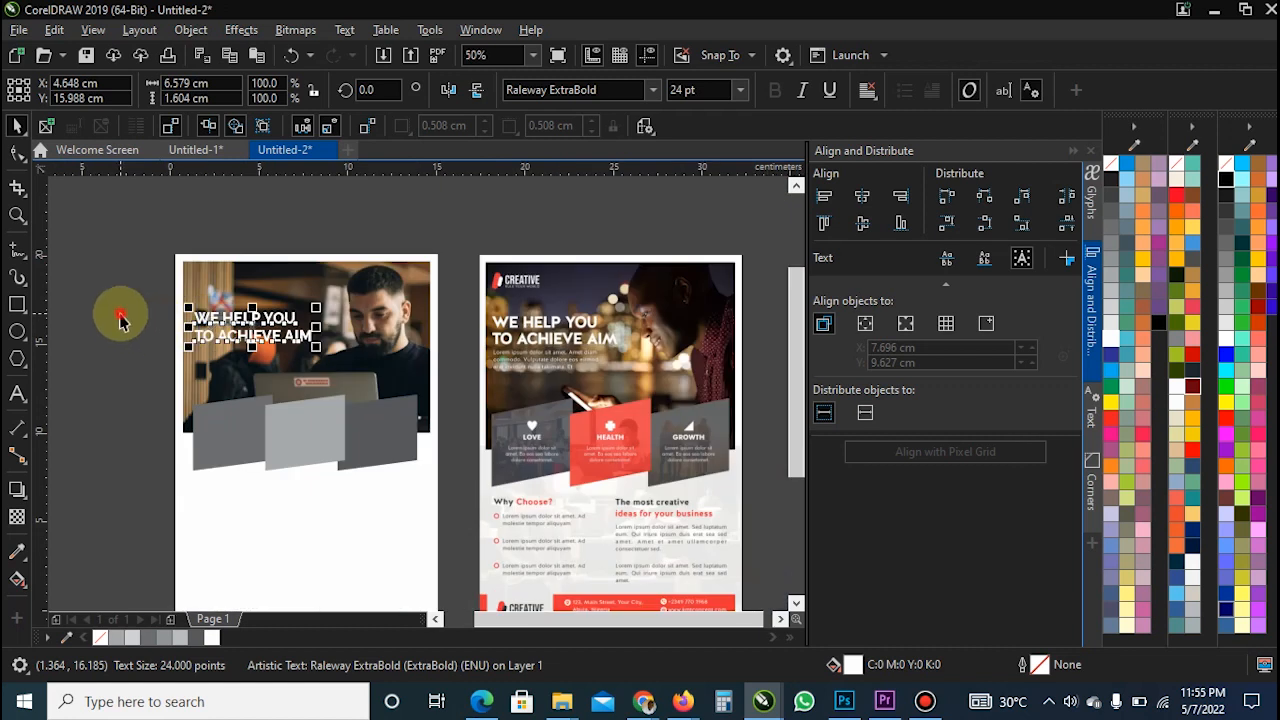
{"action": "left_click", "coordinate": [120, 320]}
{"action": "scroll", "coordinate": [205, 347], "scroll_direction": "up", "scroll_amount": 2}
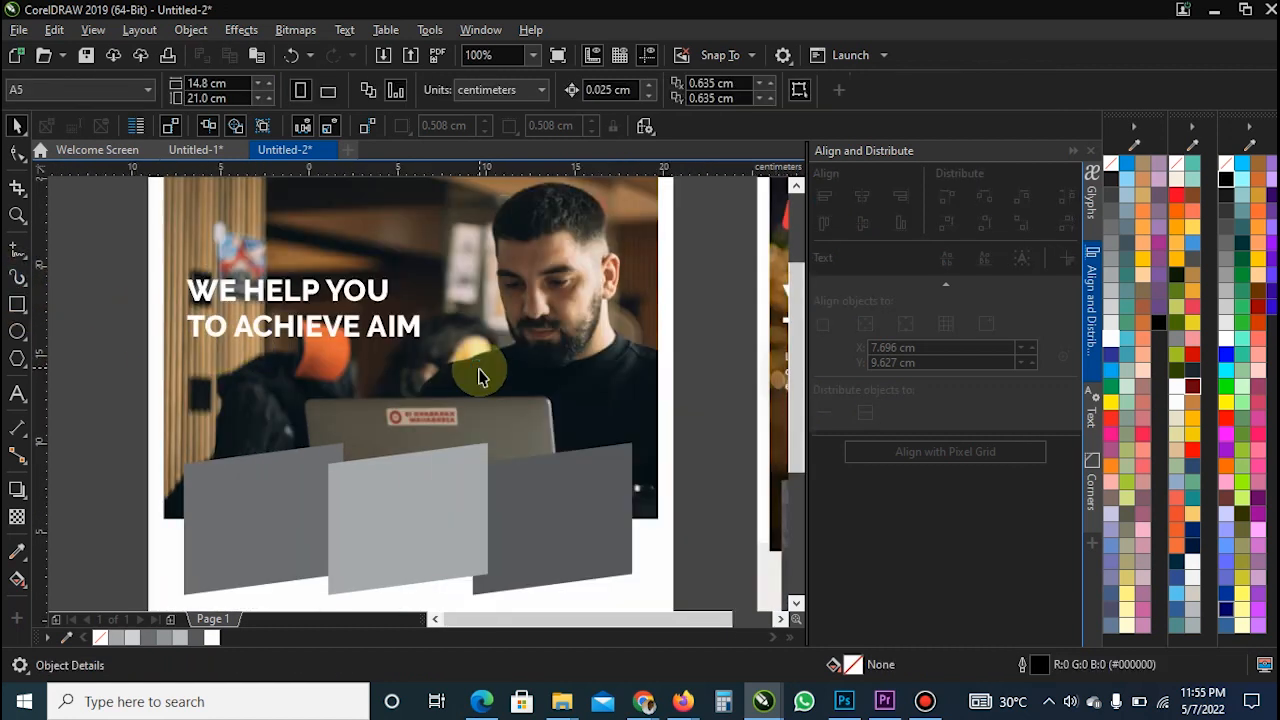
- Draw a paragraph text frame about 6.39 × 1.60 cm directly beneath the two-line headline
{"action": "scroll", "coordinate": [478, 375], "scroll_direction": "down", "scroll_amount": 2}
{"action": "scroll", "coordinate": [691, 391], "scroll_direction": "up", "scroll_amount": 2}
{"action": "scroll", "coordinate": [537, 363], "scroll_direction": "down", "scroll_amount": 2}
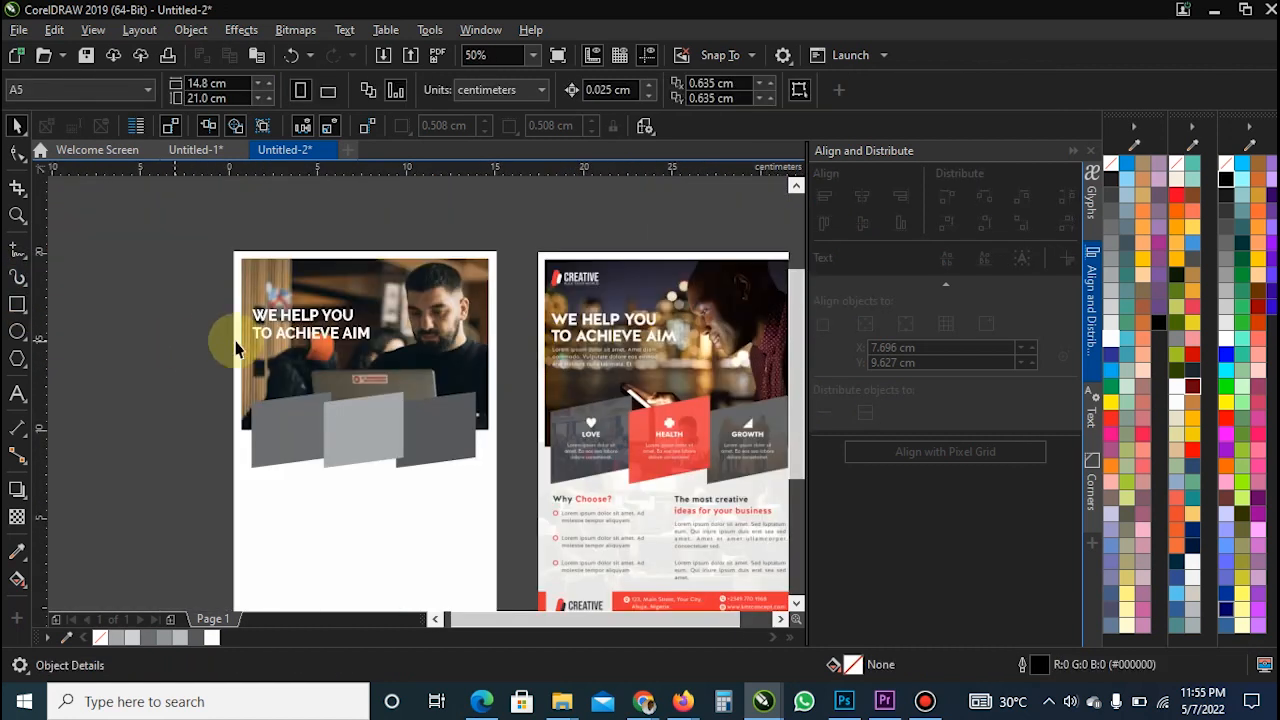
{"action": "scroll", "coordinate": [237, 347], "scroll_direction": "up", "scroll_amount": 2}
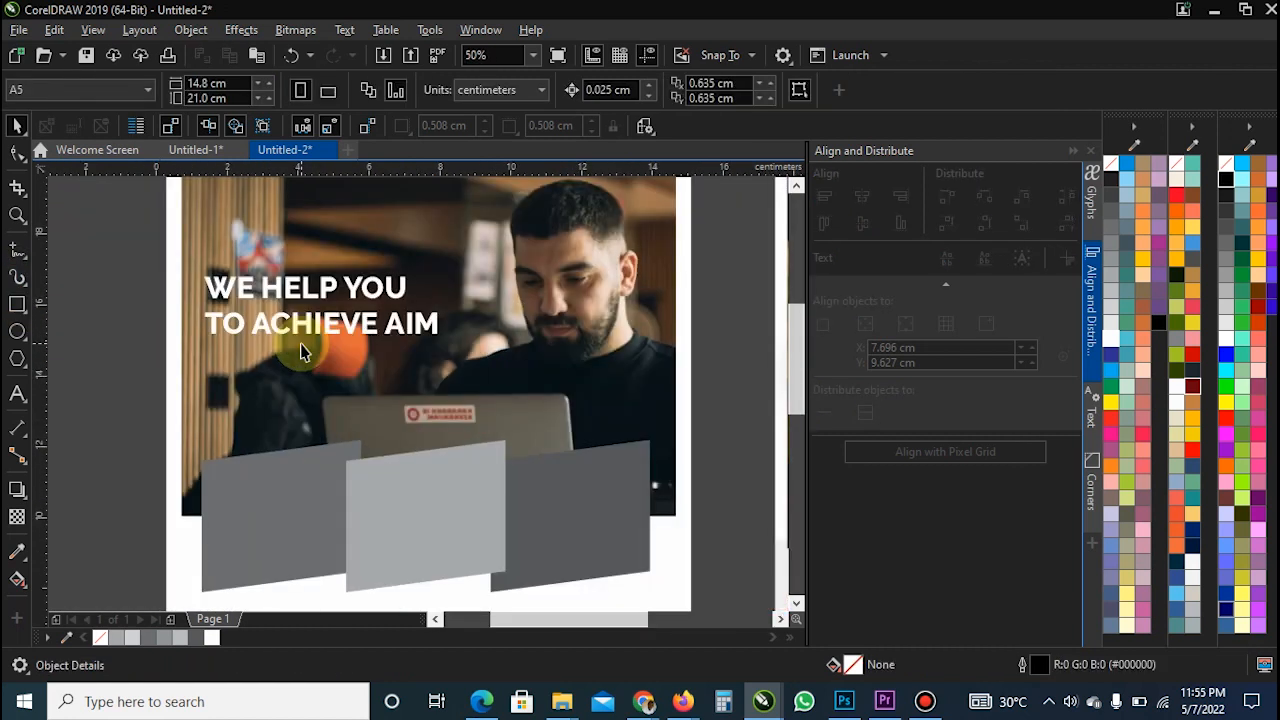
{"action": "left_click", "coordinate": [16, 396]}
{"action": "left_click_drag", "start_coordinate": [210, 340], "coordinate": [437, 397]}
{"action": "scroll", "coordinate": [459, 390], "scroll_direction": "down", "scroll_amount": 2}
{"action": "scroll", "coordinate": [765, 380], "scroll_direction": "up", "scroll_amount": 2}
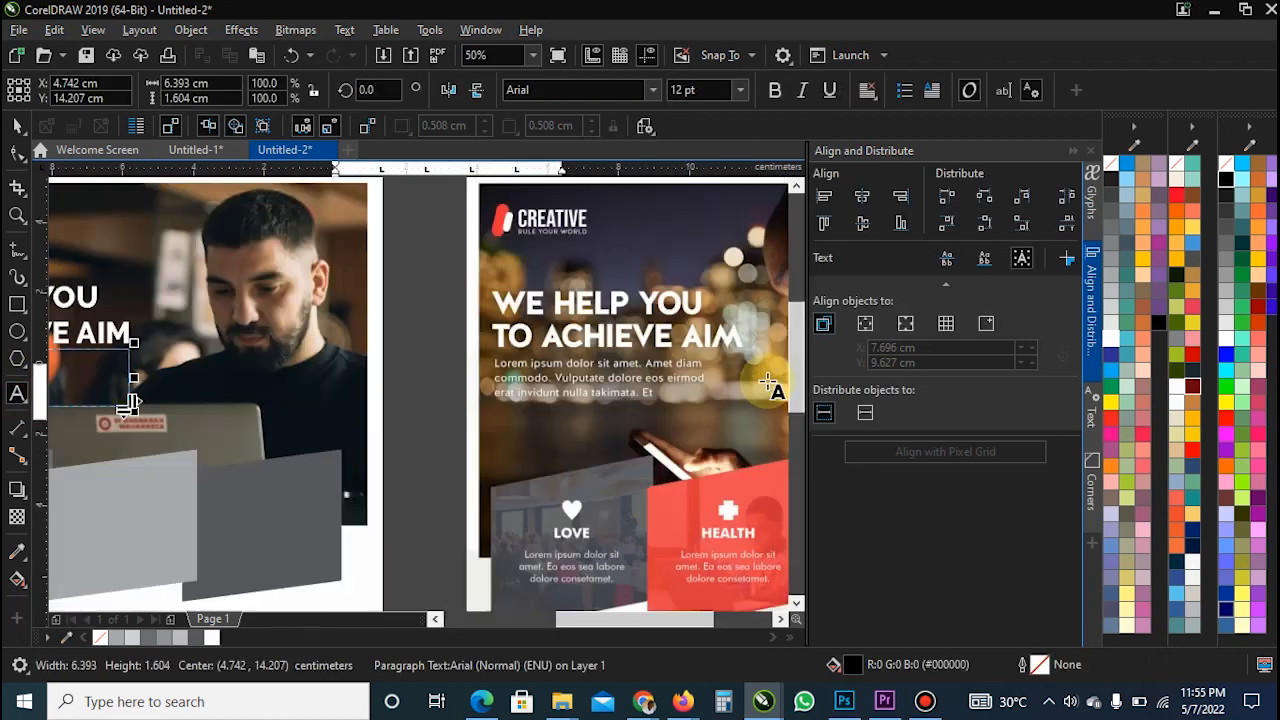
- Fill the paragraph frame under the headline with placeholder text
{"action": "key", "text": "ctrl+space"}
{"action": "scroll", "coordinate": [645, 398], "scroll_direction": "down", "scroll_amount": 2}
{"action": "scroll", "coordinate": [262, 376], "scroll_direction": "up", "scroll_amount": 2}
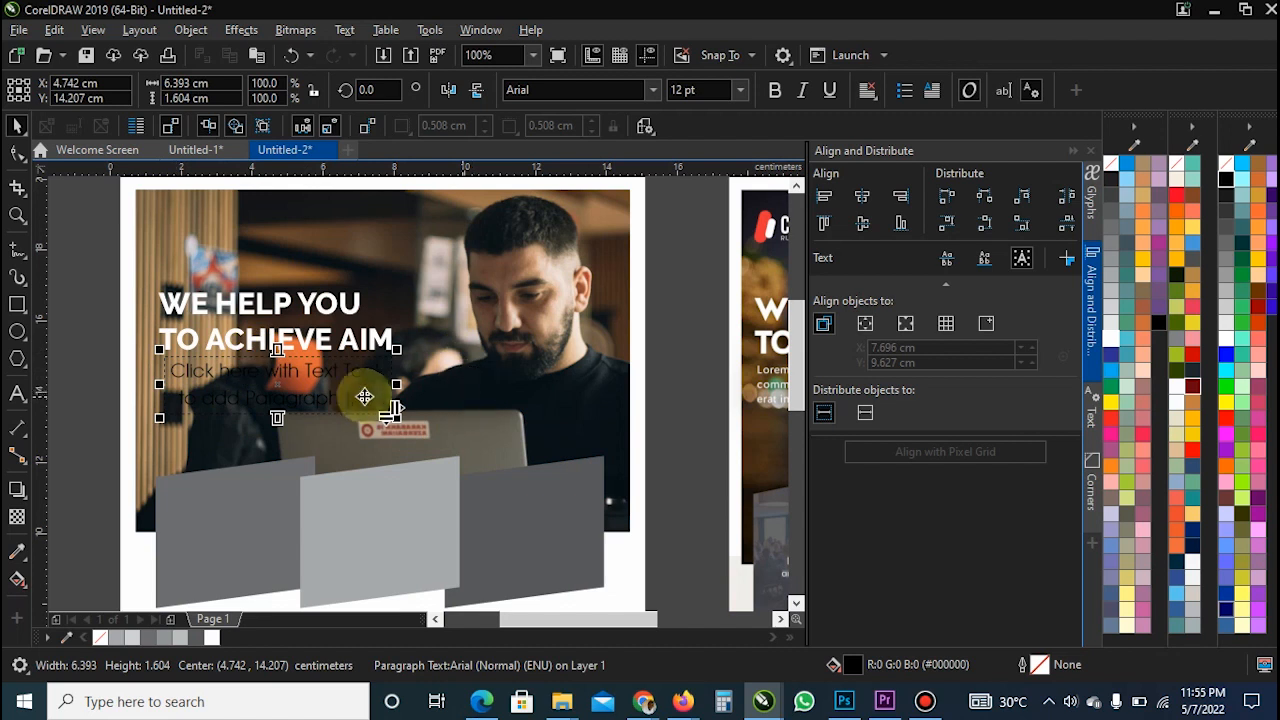
{"action": "right_click", "coordinate": [243, 374]}
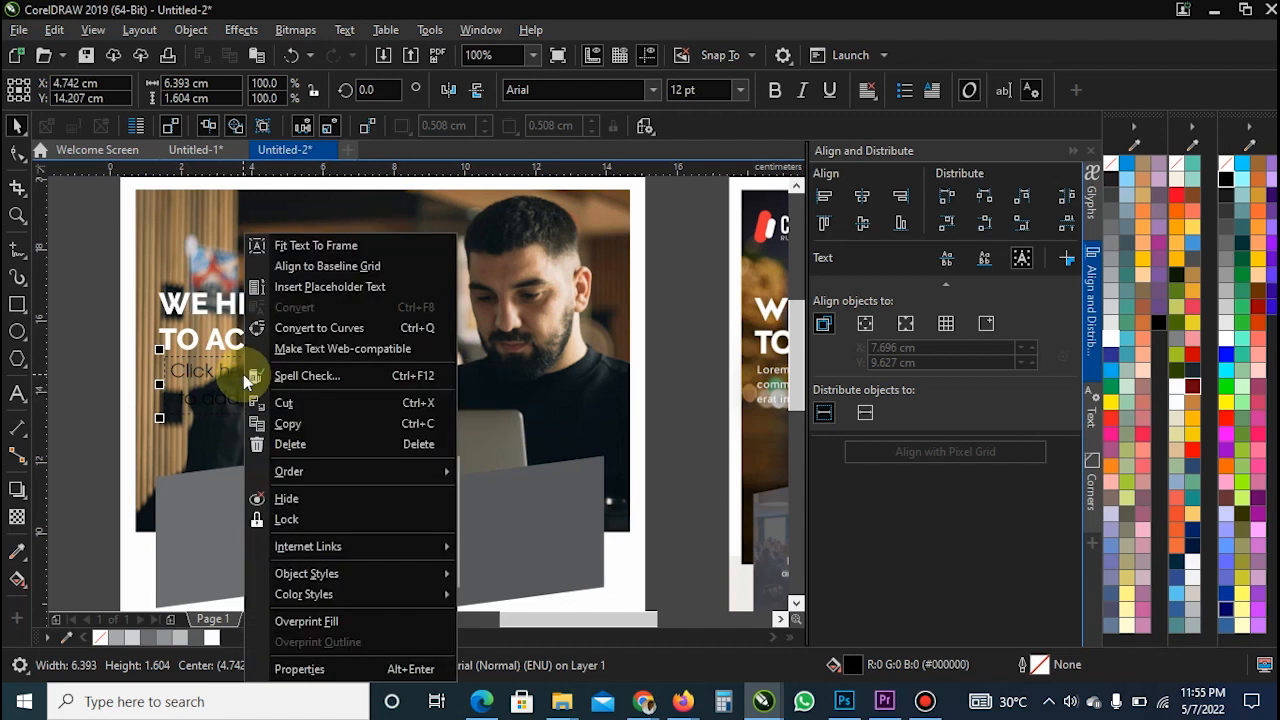
{"action": "left_click", "coordinate": [313, 286]}
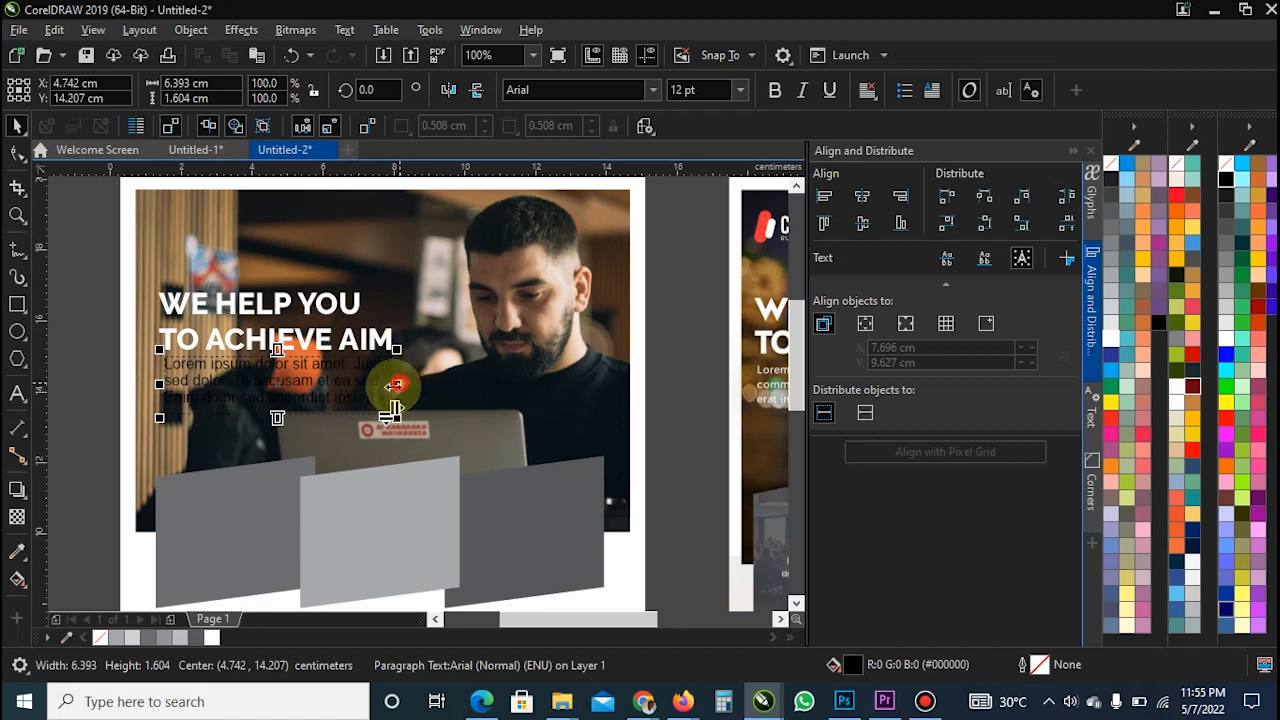
- Resize the paragraph frame to about 5.36 × 2.58 cm and fully justify its text
{"action": "left_click_drag", "start_coordinate": [395, 384], "coordinate": [360, 384]}
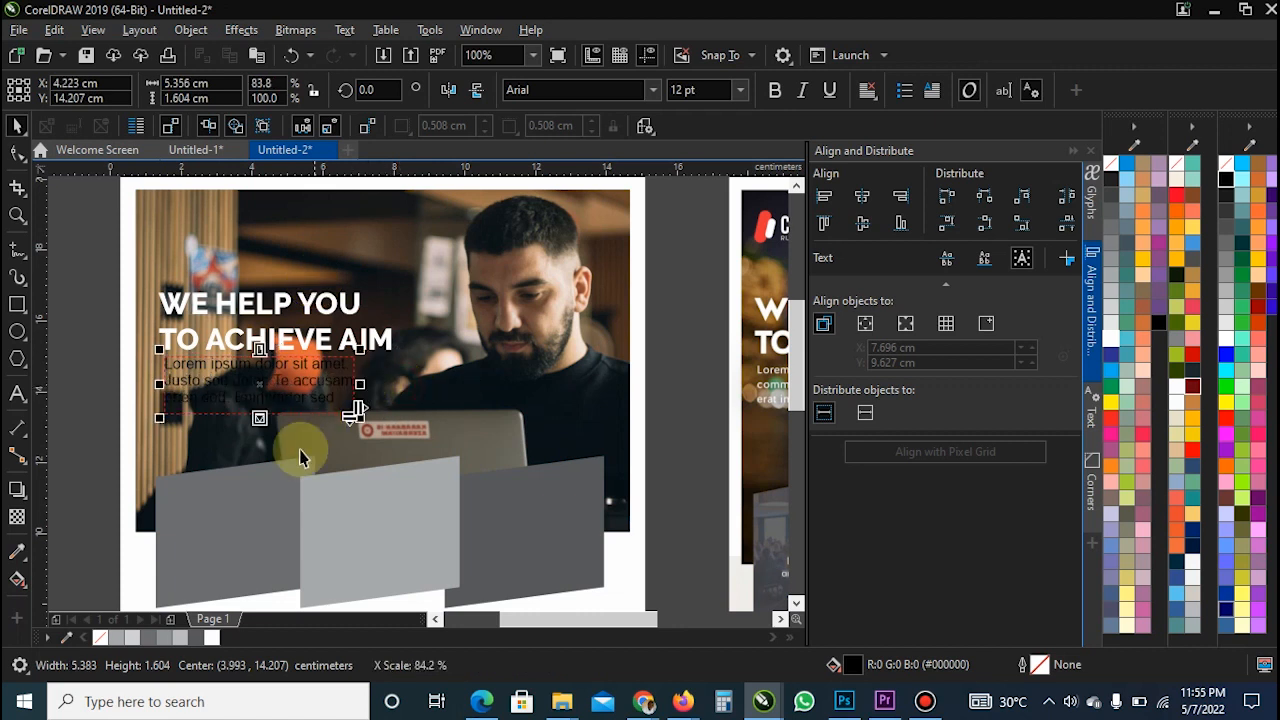
{"action": "left_click", "coordinate": [867, 92]}
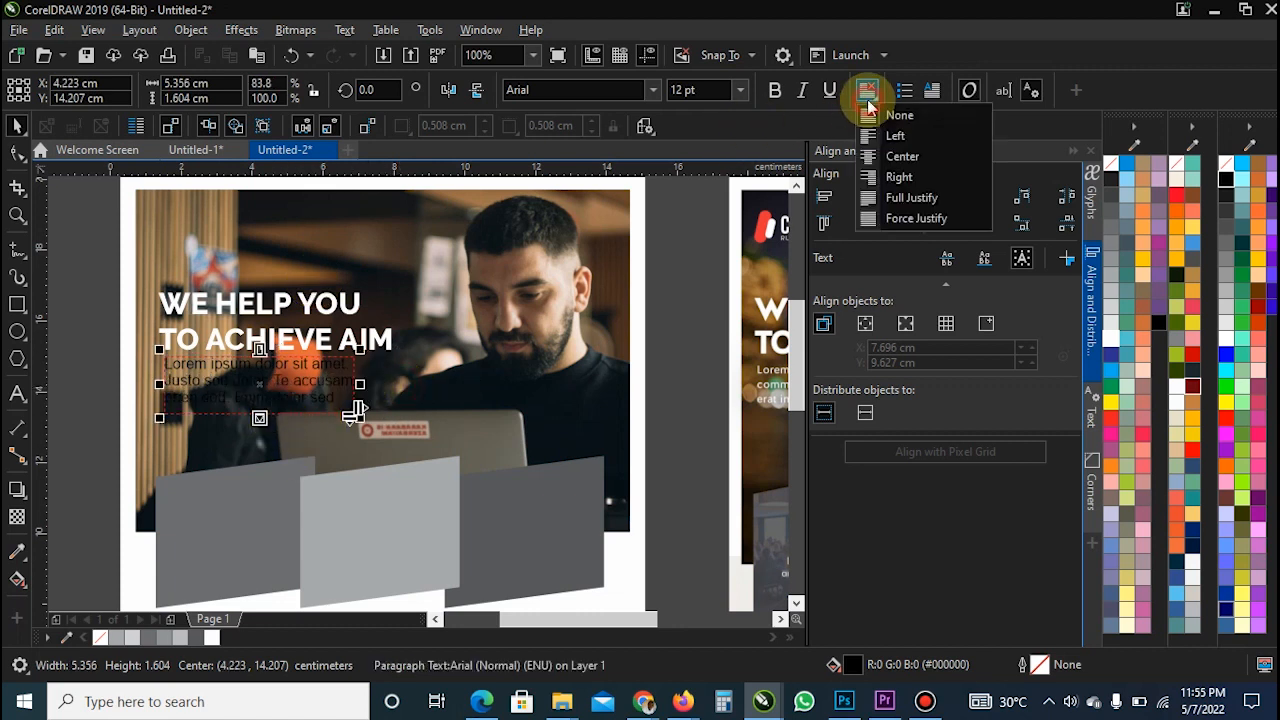
{"action": "left_click", "coordinate": [895, 174]}
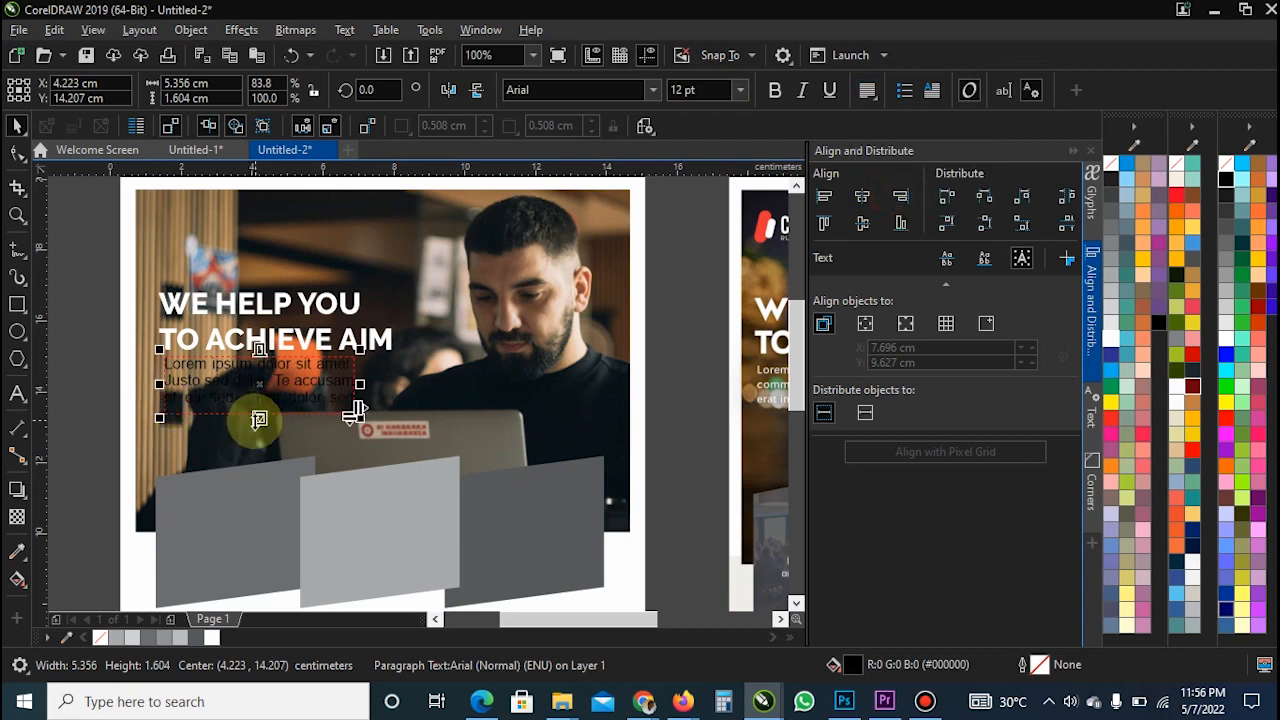
{"action": "left_click_drag", "start_coordinate": [259, 418], "coordinate": [259, 452]}
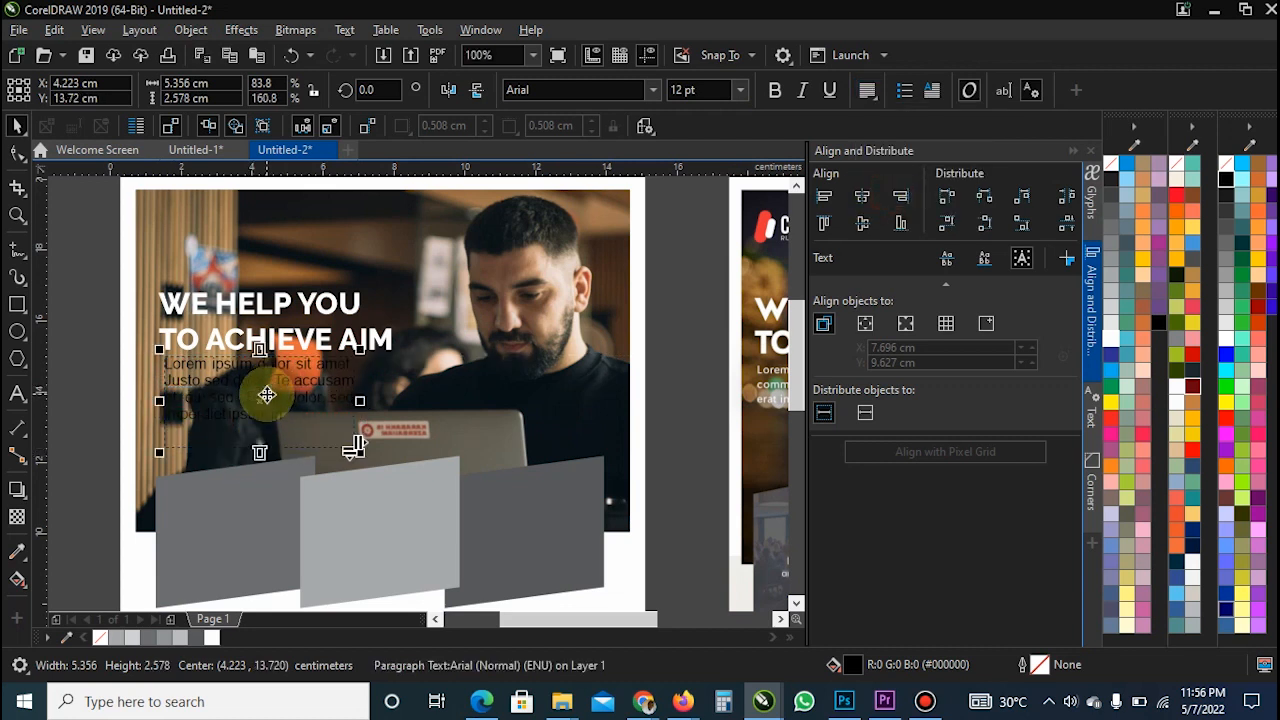
- Trim the placeholder paragraph so that it ends after "Te accusam et ea sed."
{"action": "double_click", "coordinate": [247, 397]}
{"action": "left_click_drag", "start_coordinate": [256, 402], "coordinate": [294, 417]}
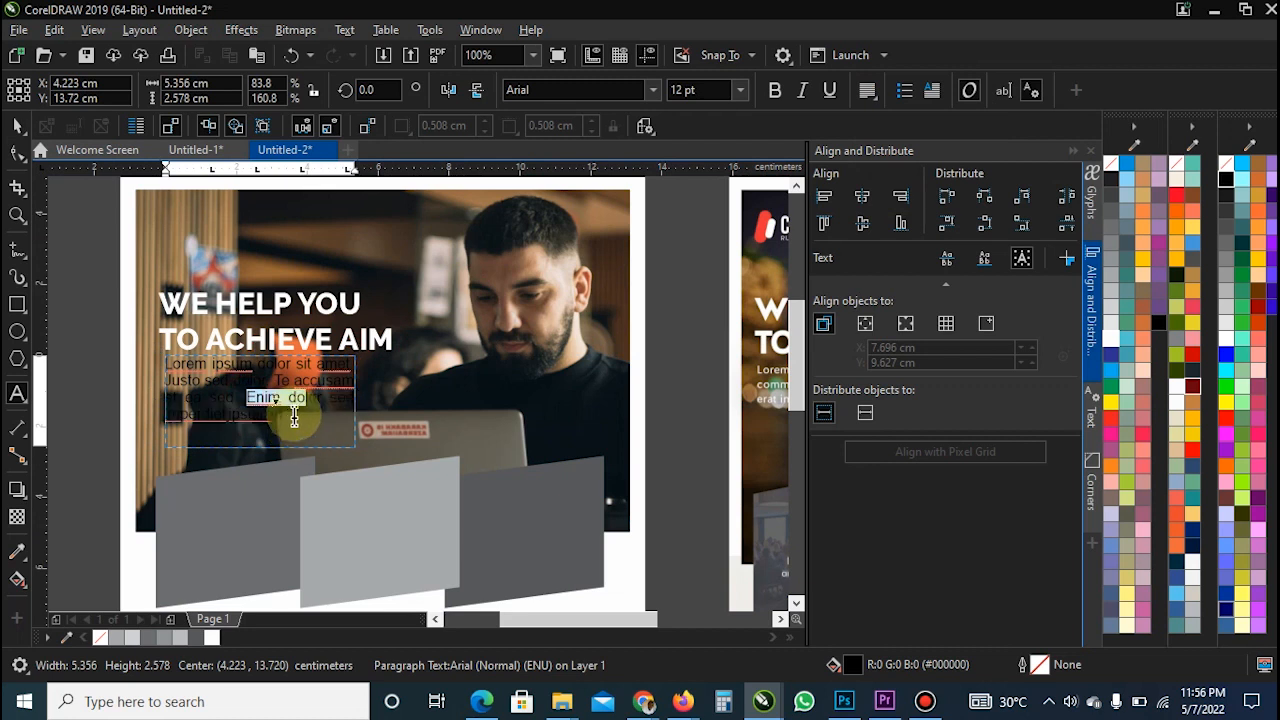
{"action": "key", "text": "ctrl+space"}
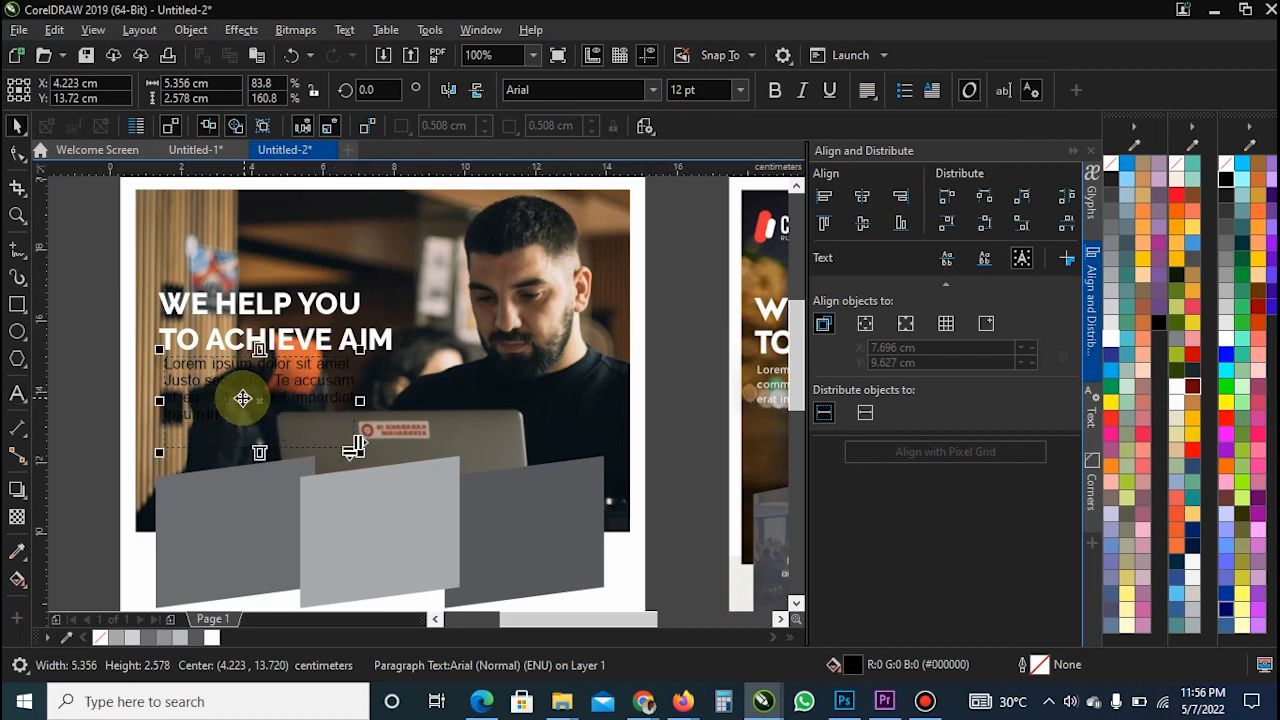
{"action": "double_click", "coordinate": [242, 399]}
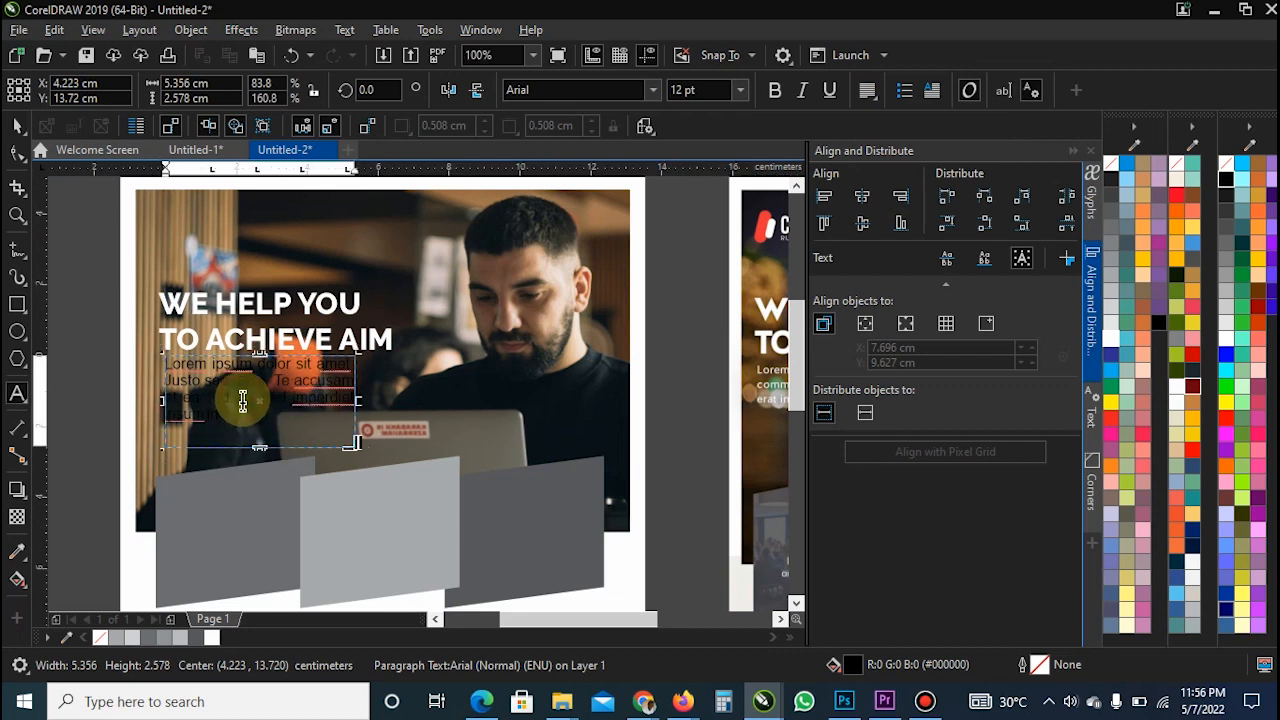
{"action": "left_click_drag", "start_coordinate": [243, 399], "coordinate": [312, 443]}
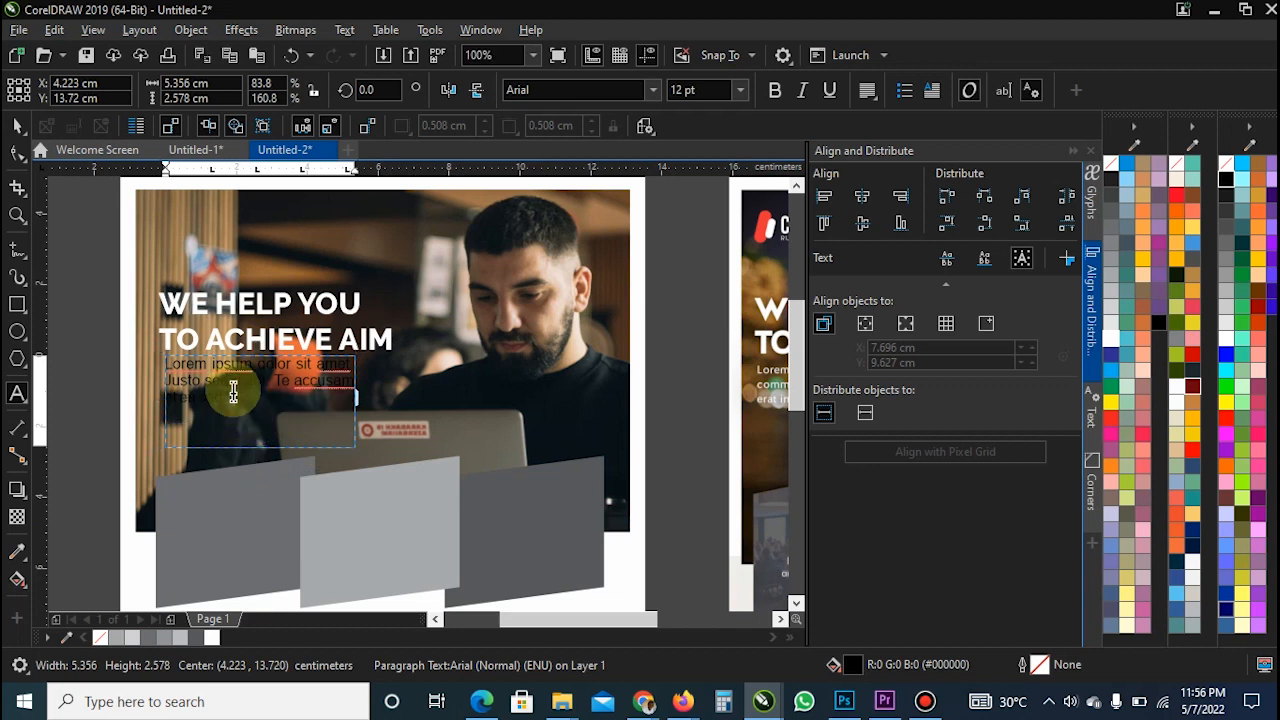
{"action": "key", "text": "ctrl+space"}
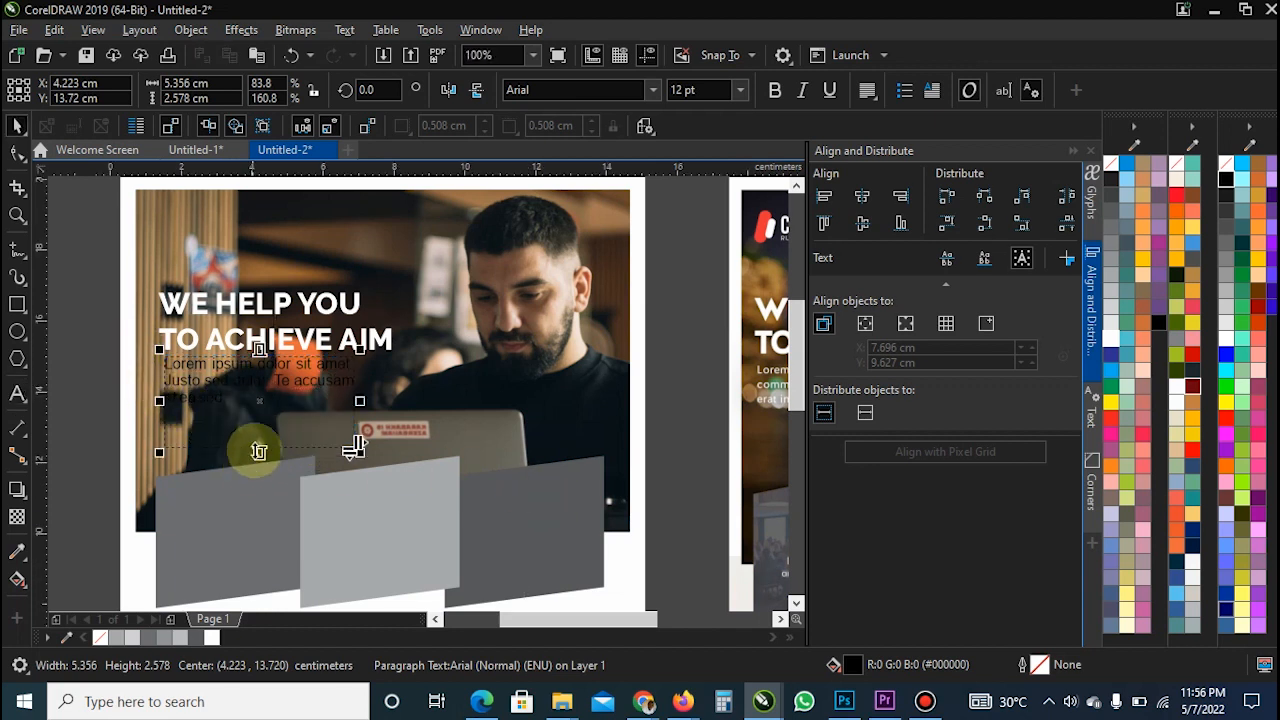
{"action": "left_click", "coordinate": [212, 400]}
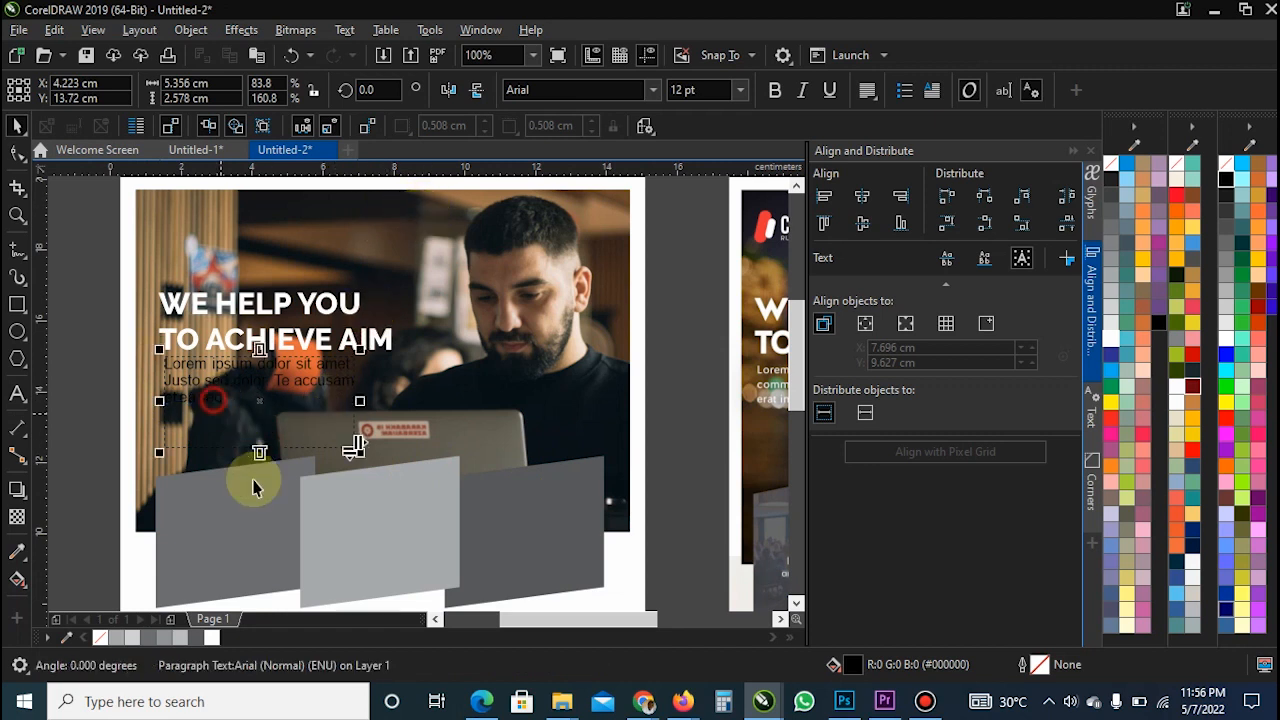
- Shorten the paragraph frame to about 1.60 cm high, fill its text with white and deselect it
{"action": "left_click_drag", "start_coordinate": [257, 462], "coordinate": [258, 417]}
{"action": "scroll", "coordinate": [300, 401], "scroll_direction": "down", "scroll_amount": 2}
{"action": "left_click", "coordinate": [118, 390]}
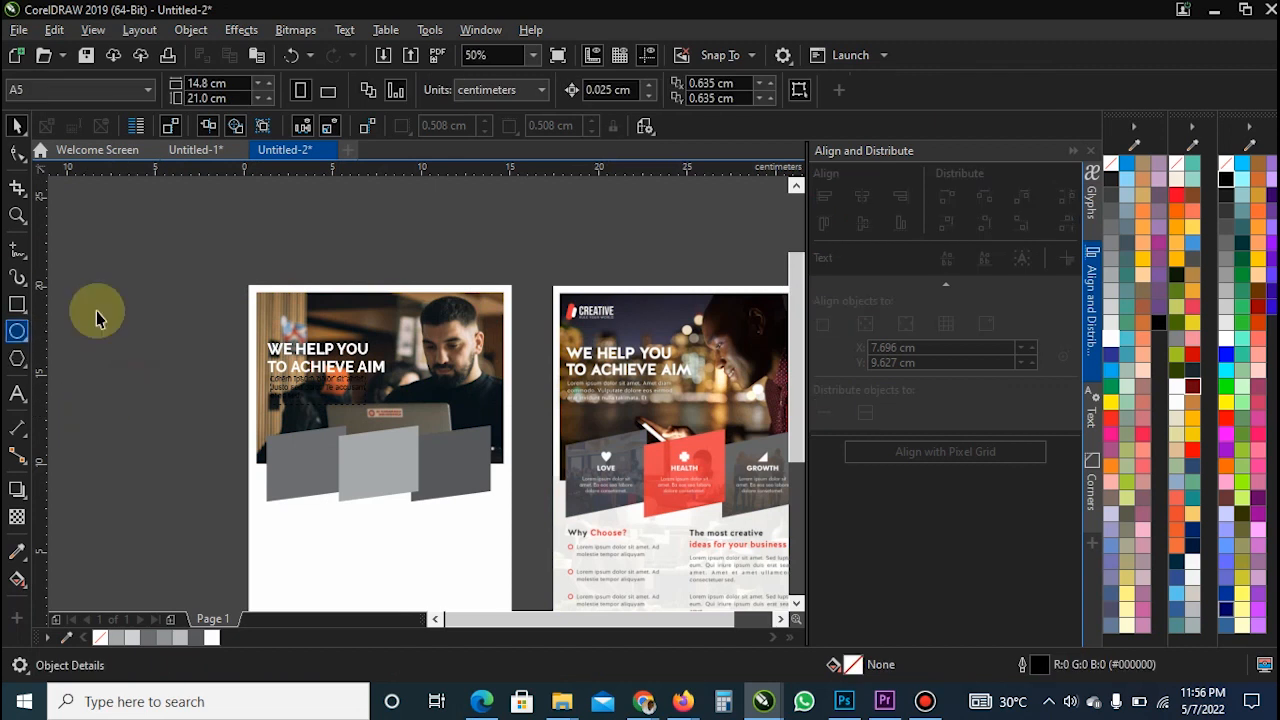
{"action": "left_click", "coordinate": [313, 390]}
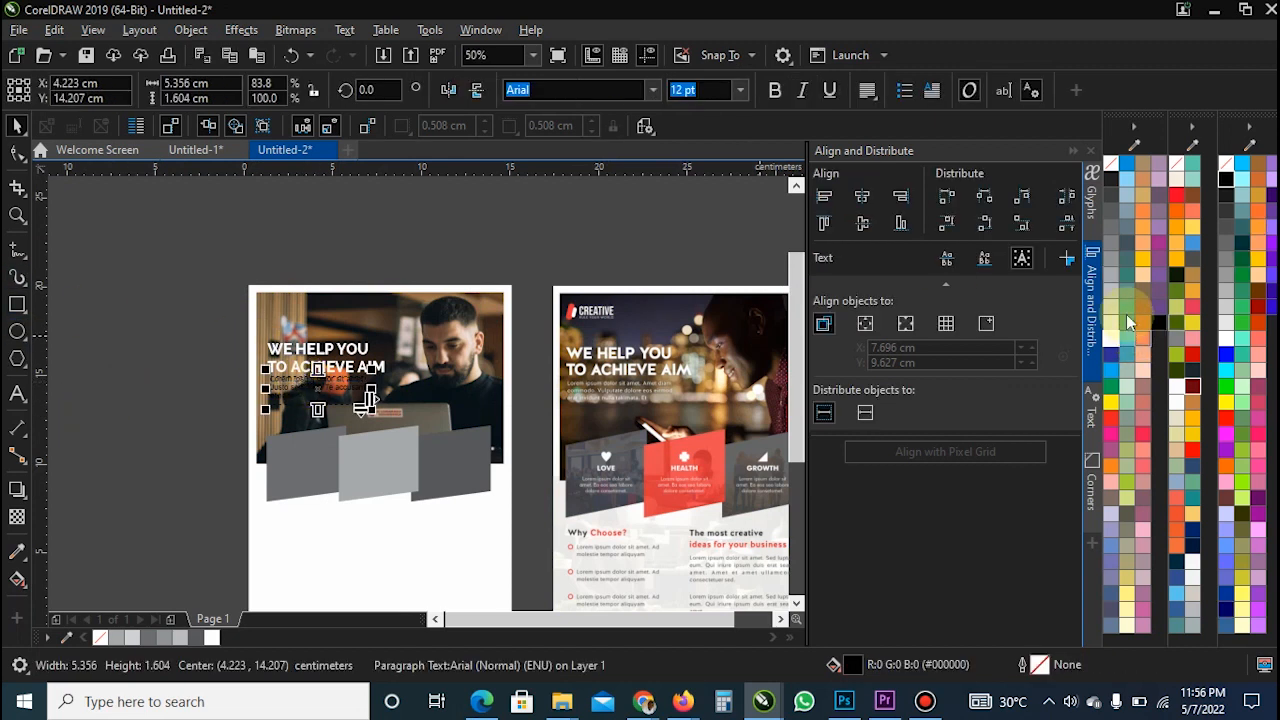
{"action": "left_click", "coordinate": [200, 344]}
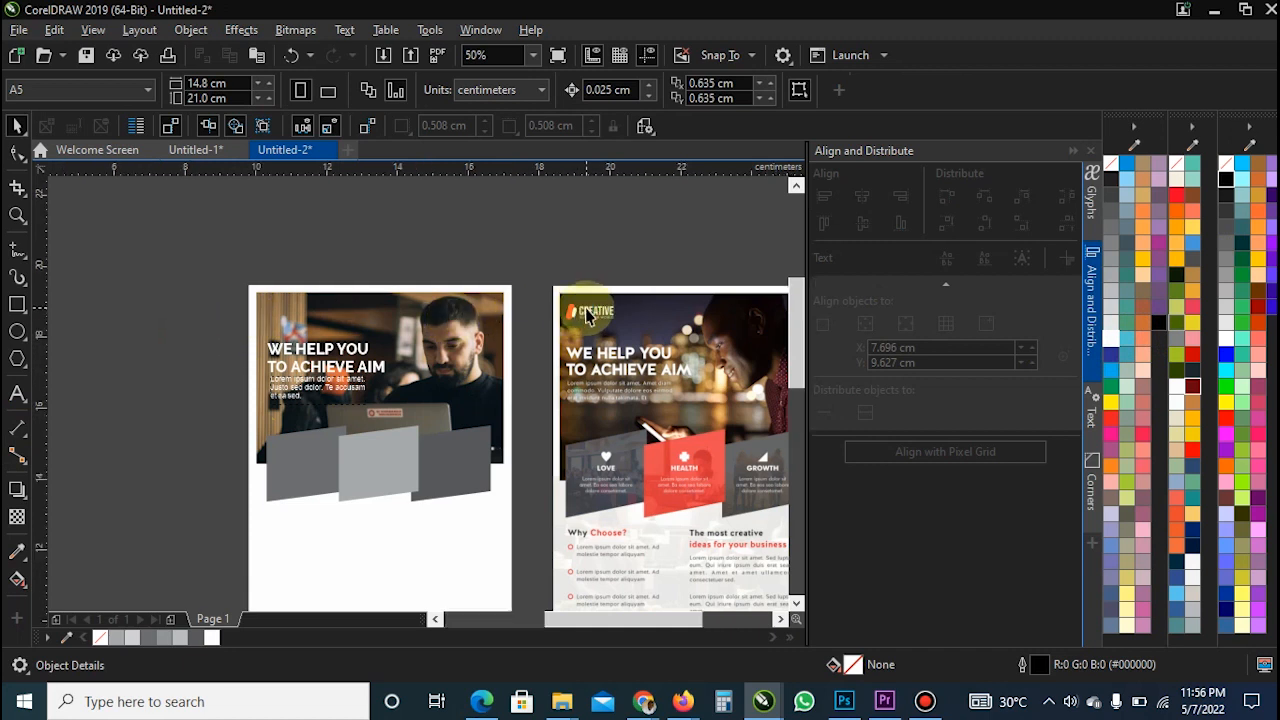
- Add the artistic text "CREATIVE" in 24 pt Arial above the headline and place a copy about 1.22 cm straight below it
{"action": "scroll", "coordinate": [574, 322], "scroll_direction": "up", "scroll_amount": 2}
{"action": "scroll", "coordinate": [237, 333], "scroll_direction": "down", "scroll_amount": 2}
{"action": "scroll", "coordinate": [604, 312], "scroll_direction": "up", "scroll_amount": 2}
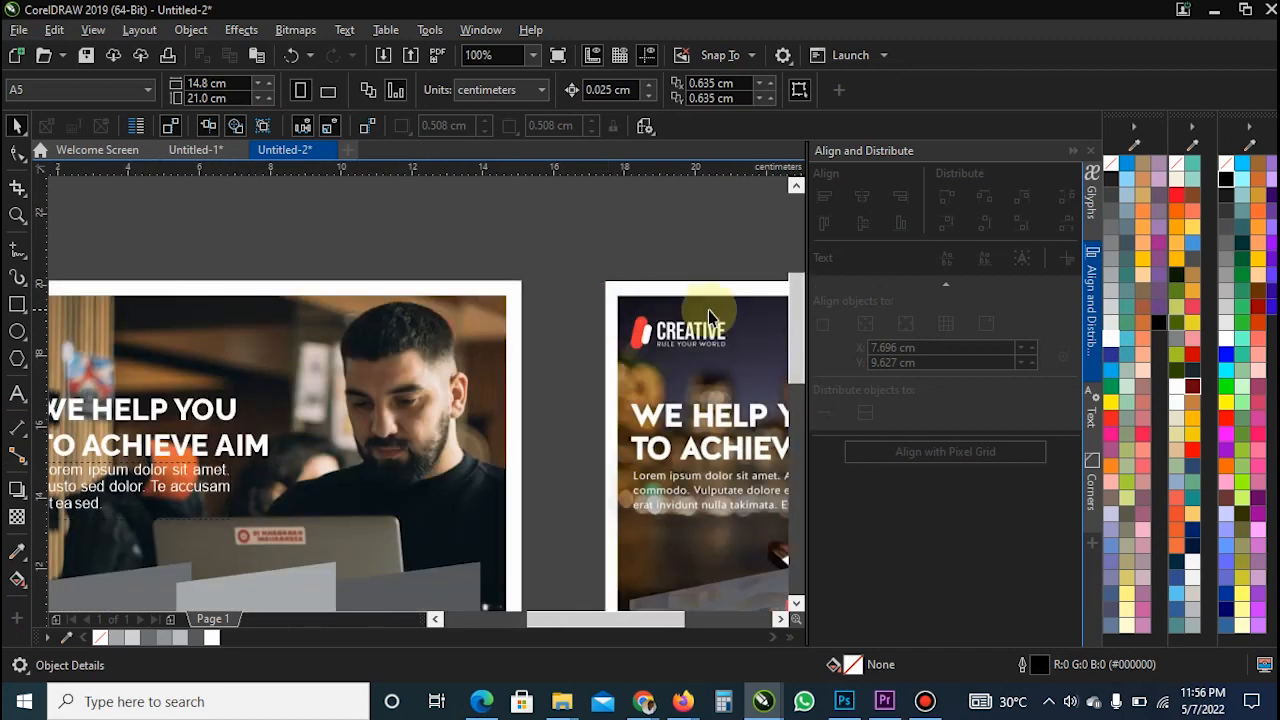
{"action": "left_click", "coordinate": [20, 394]}
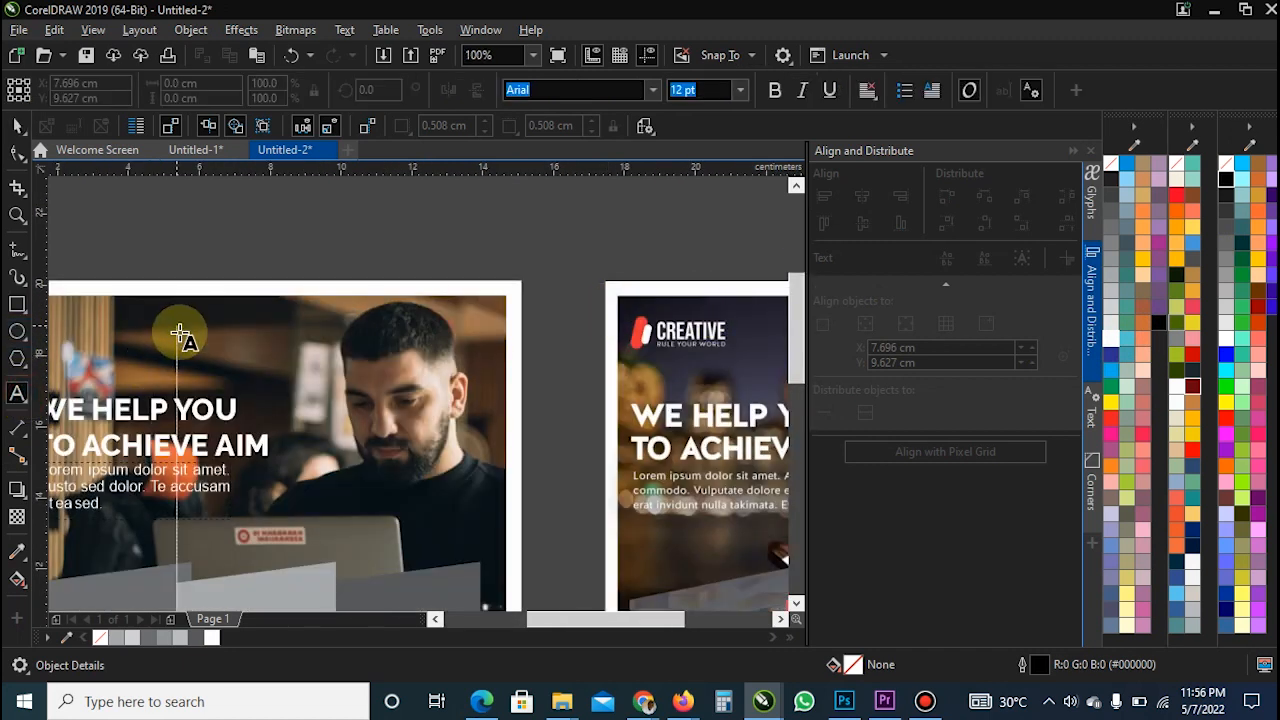
{"action": "left_click", "coordinate": [180, 334]}
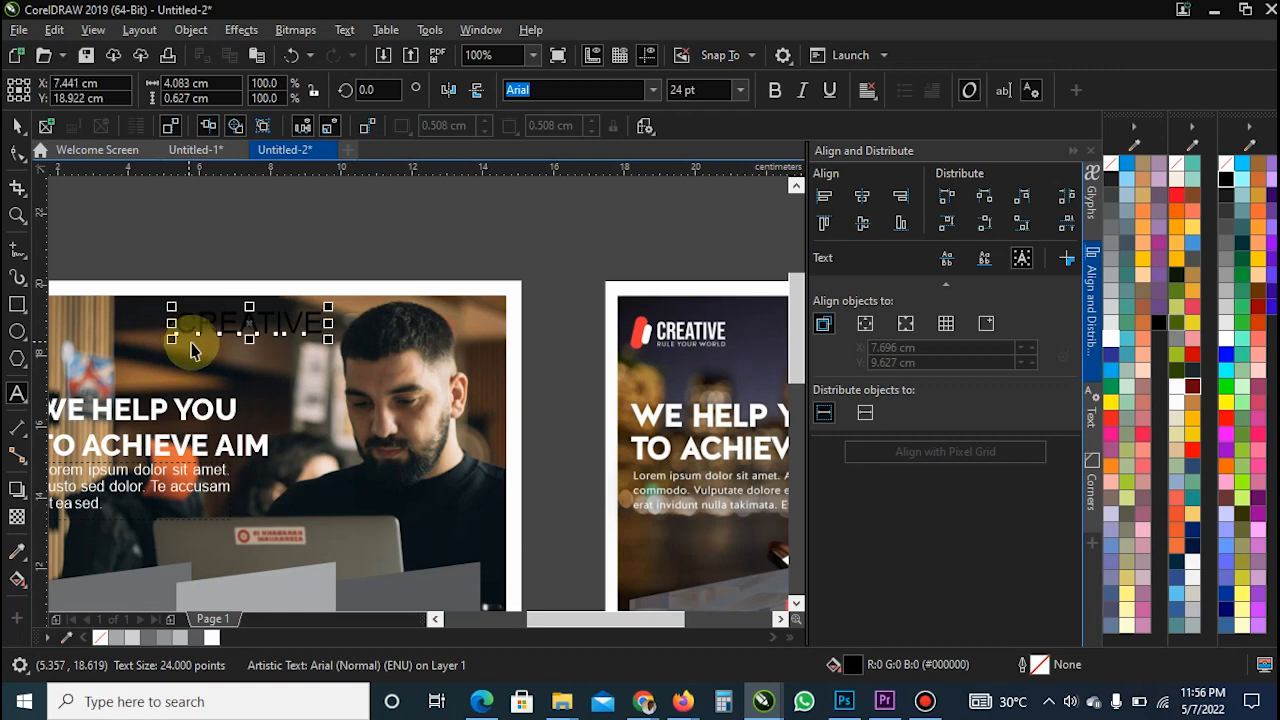
{"action": "left_click_drag", "start_coordinate": [251, 323], "coordinate": [250, 365]}
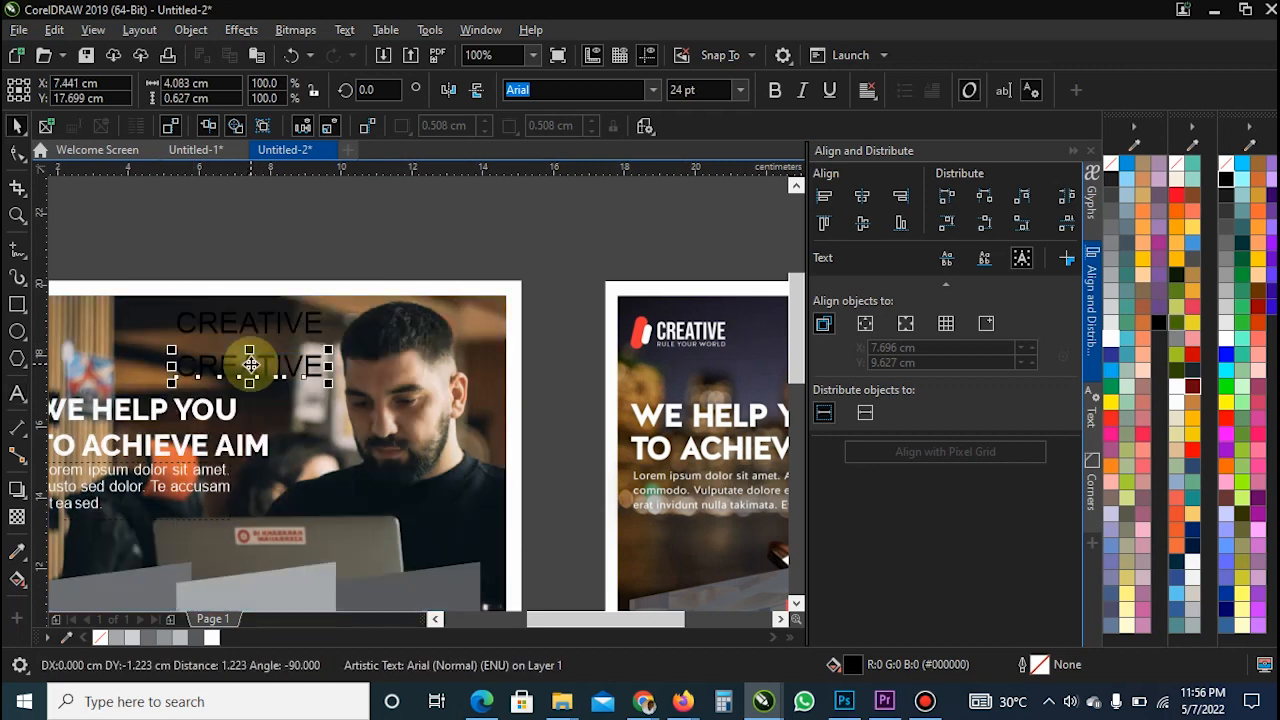
{"action": "double_click", "coordinate": [247, 366]}
{"action": "left_click", "coordinate": [249, 372]}
{"action": "left_click", "coordinate": [222, 236], "text": "ctrl"}
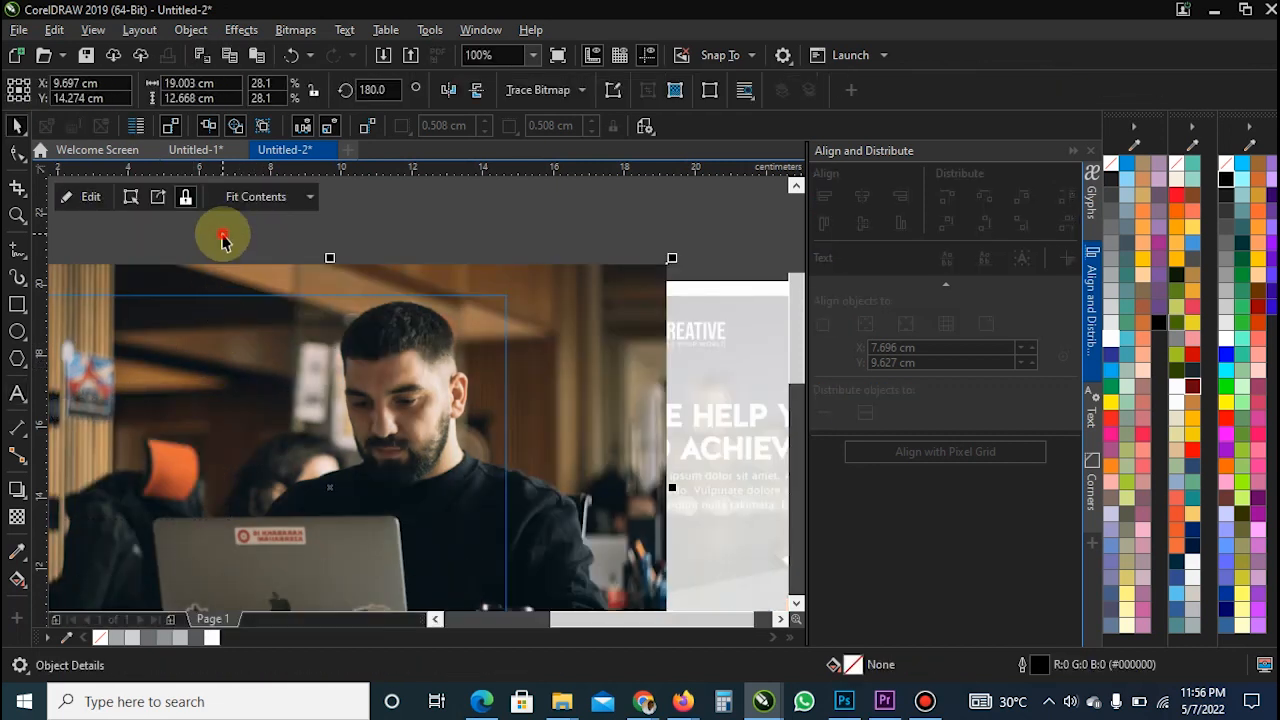
- Replace the wording of the lower CREATIVE copy with "RULE YOUR WORLD"
{"action": "left_click", "coordinate": [230, 371]}
{"action": "left_click", "coordinate": [226, 366]}
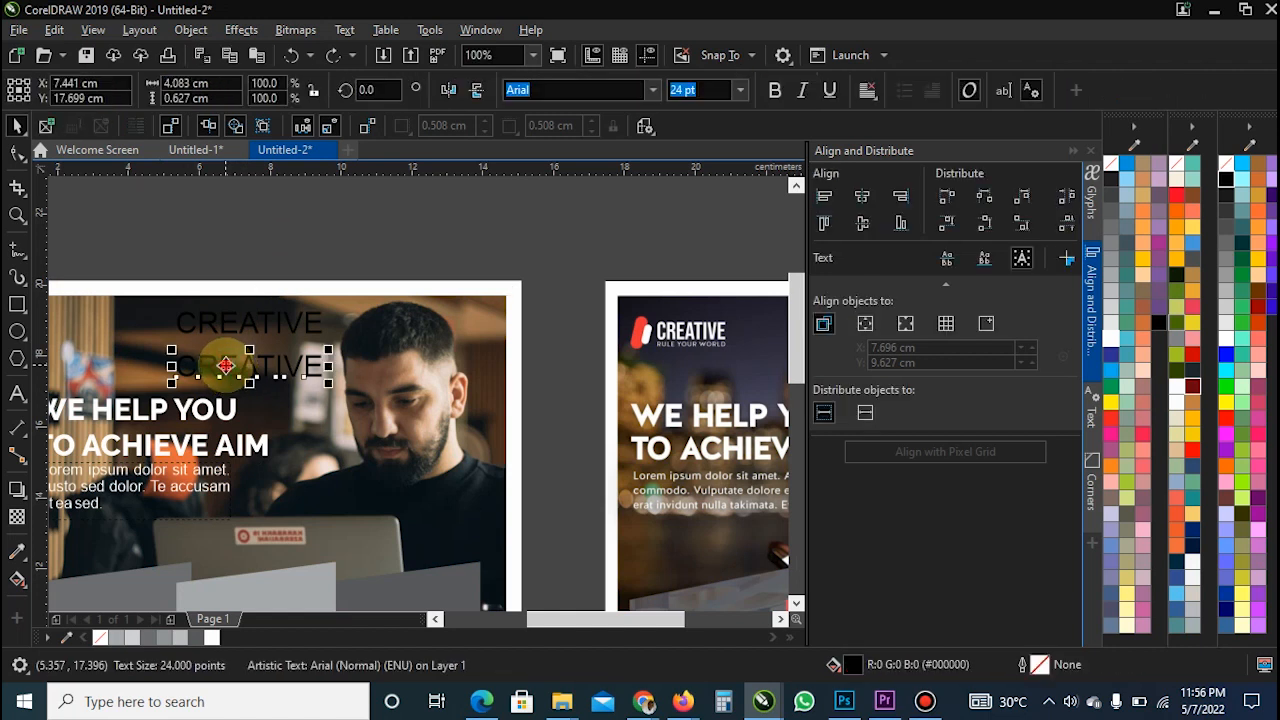
{"action": "double_click", "coordinate": [227, 366]}
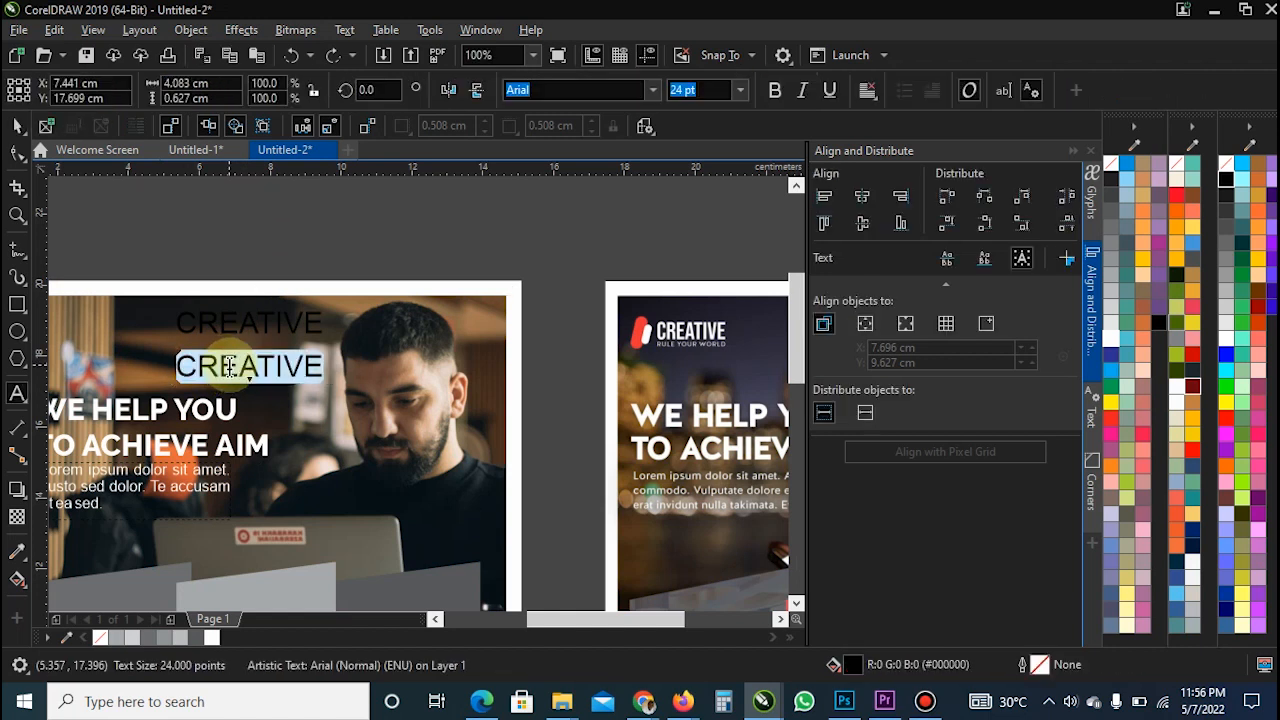
{"action": "key", "text": "Delete"}
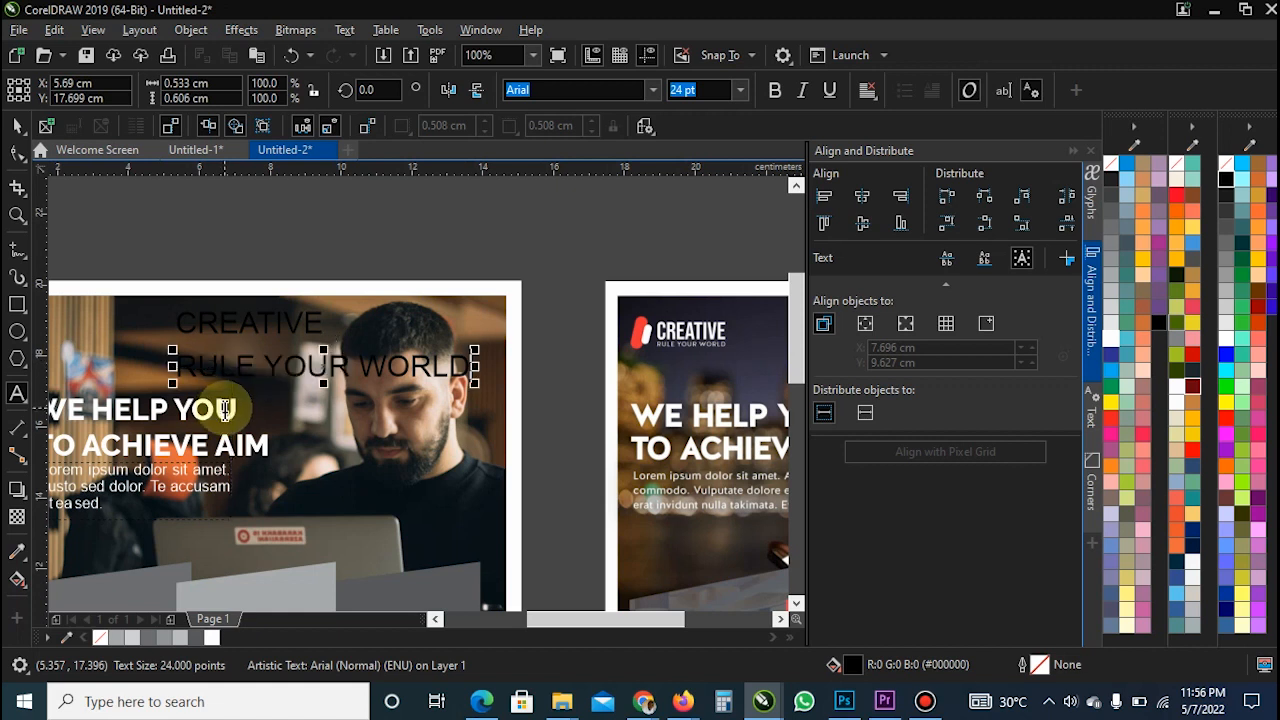
{"action": "key", "text": "ctrl+space"}
- Set the font of the CREATIVE text to Baron Neue in its regular style
{"action": "left_click", "coordinate": [250, 327]}
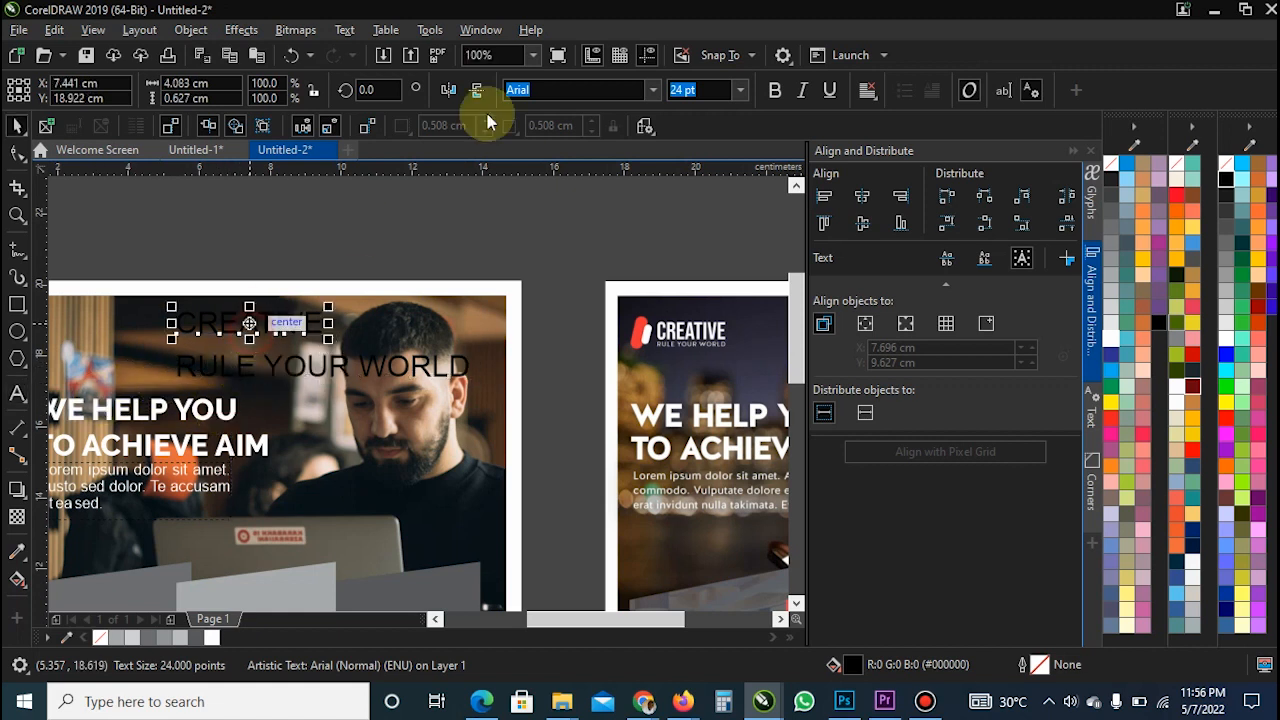
{"action": "left_click", "coordinate": [655, 90]}
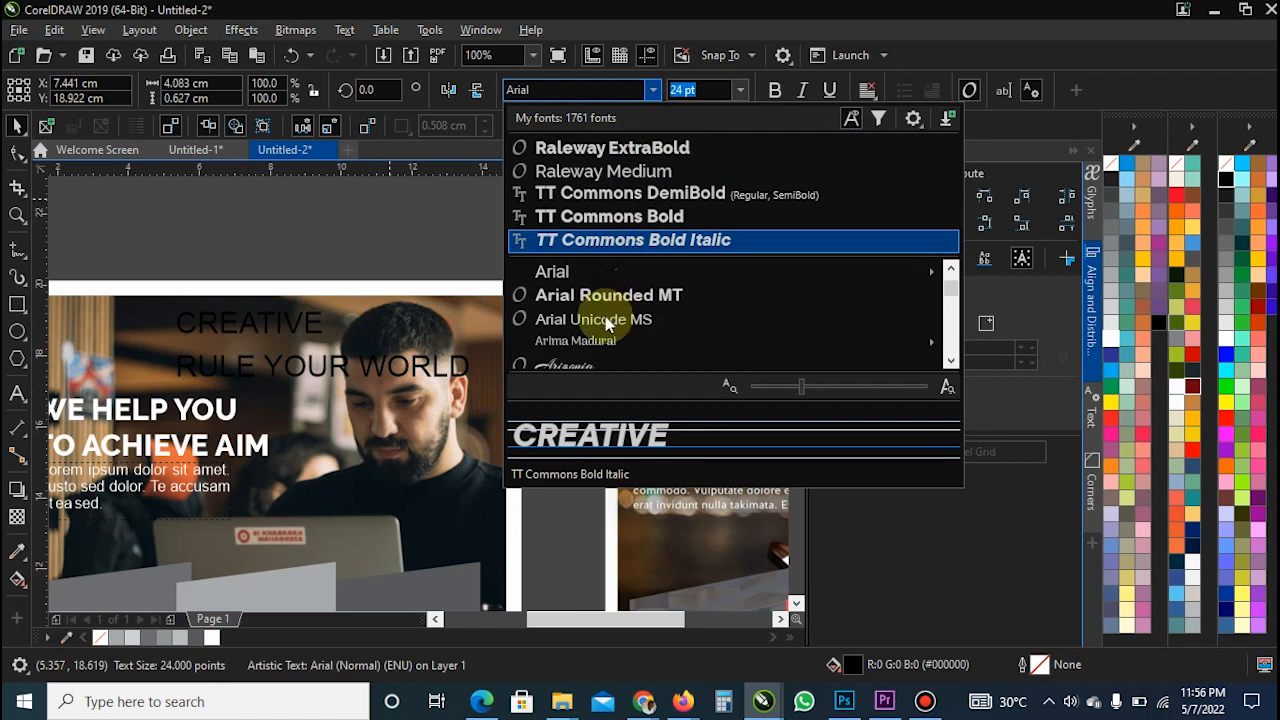
{"action": "scroll", "coordinate": [640, 315], "scroll_direction": "down", "scroll_amount": 6}
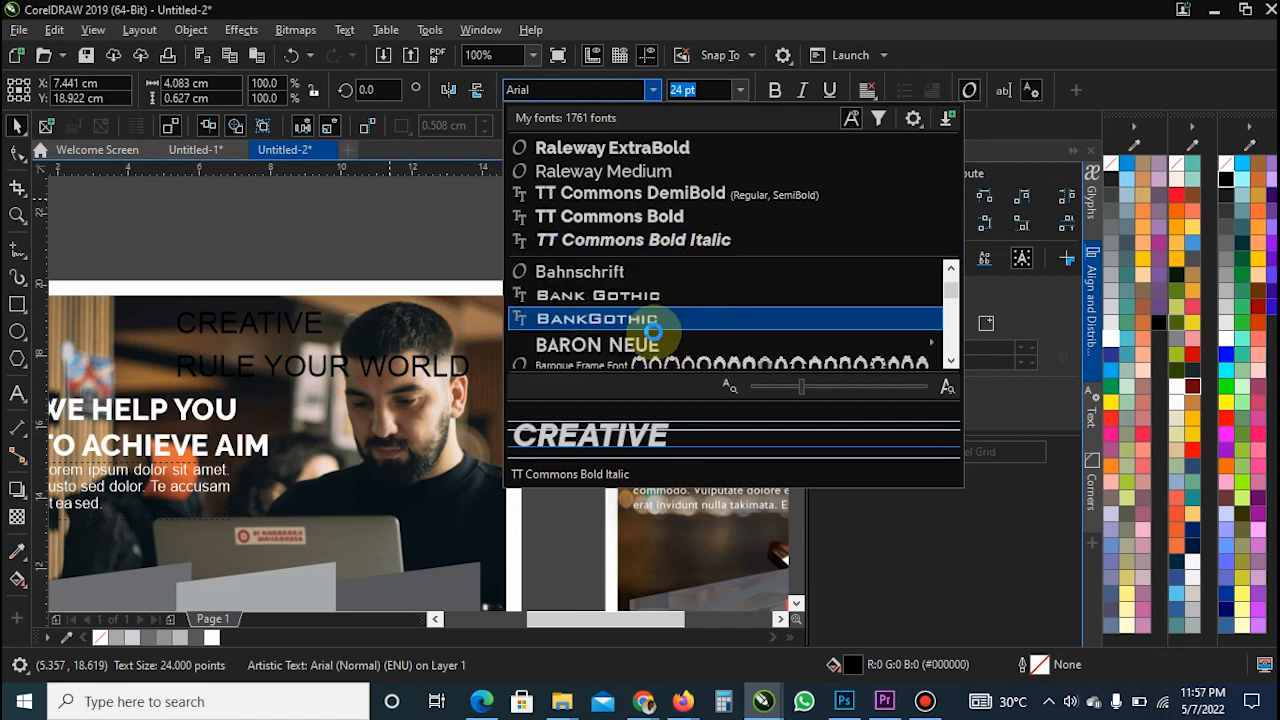
{"action": "scroll", "coordinate": [645, 334], "scroll_direction": "down", "scroll_amount": 3}
{"action": "scroll", "coordinate": [644, 333], "scroll_direction": "up", "scroll_amount": 2}
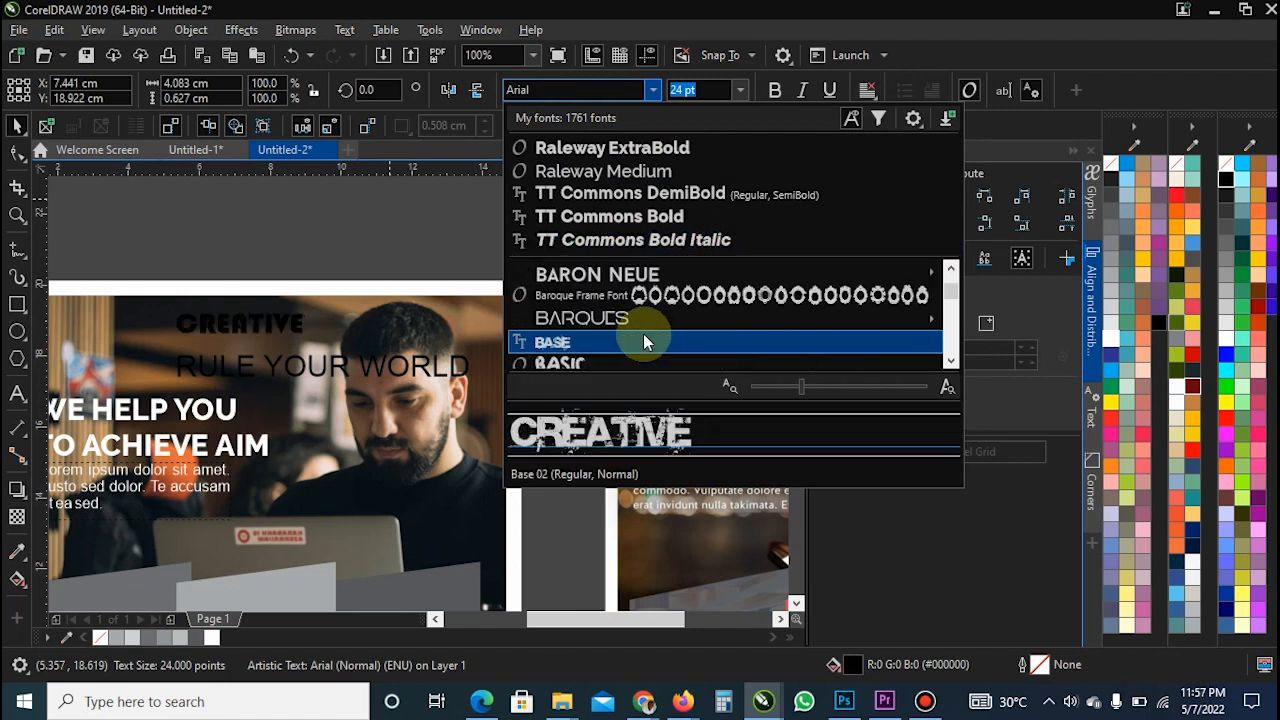
{"action": "mouse_move", "coordinate": [599, 284]}
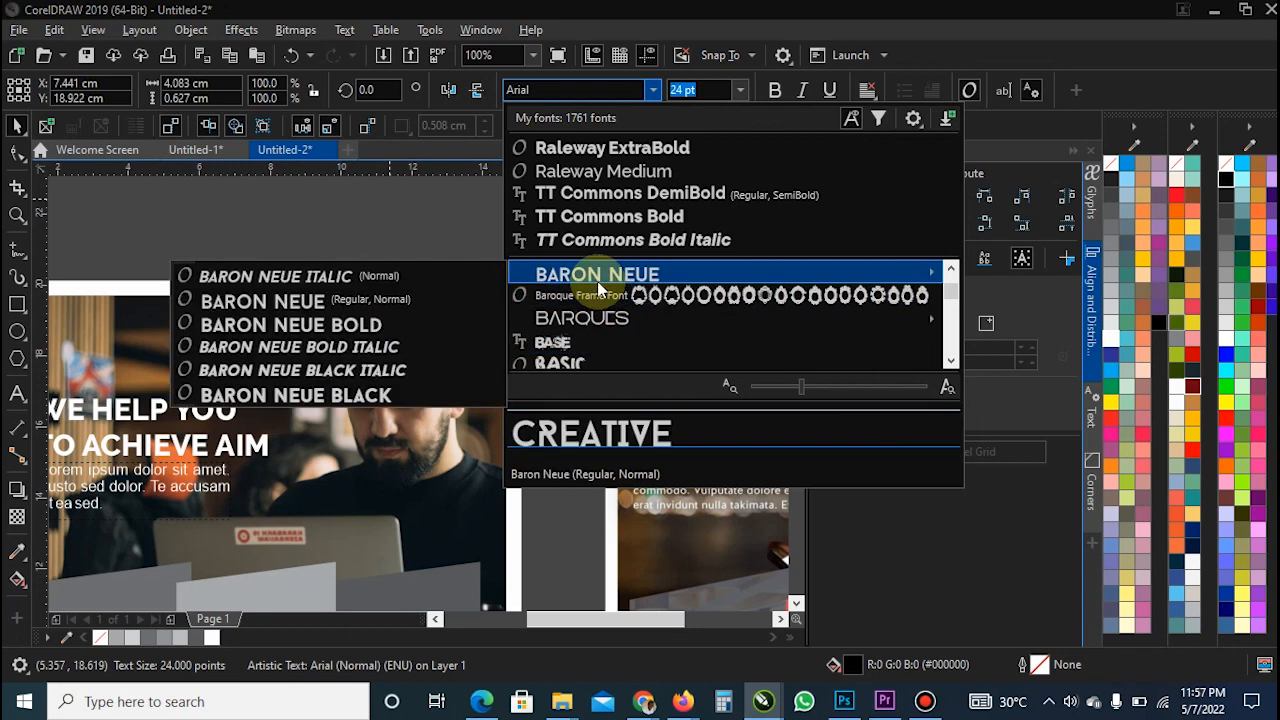
{"action": "left_click", "coordinate": [296, 299]}
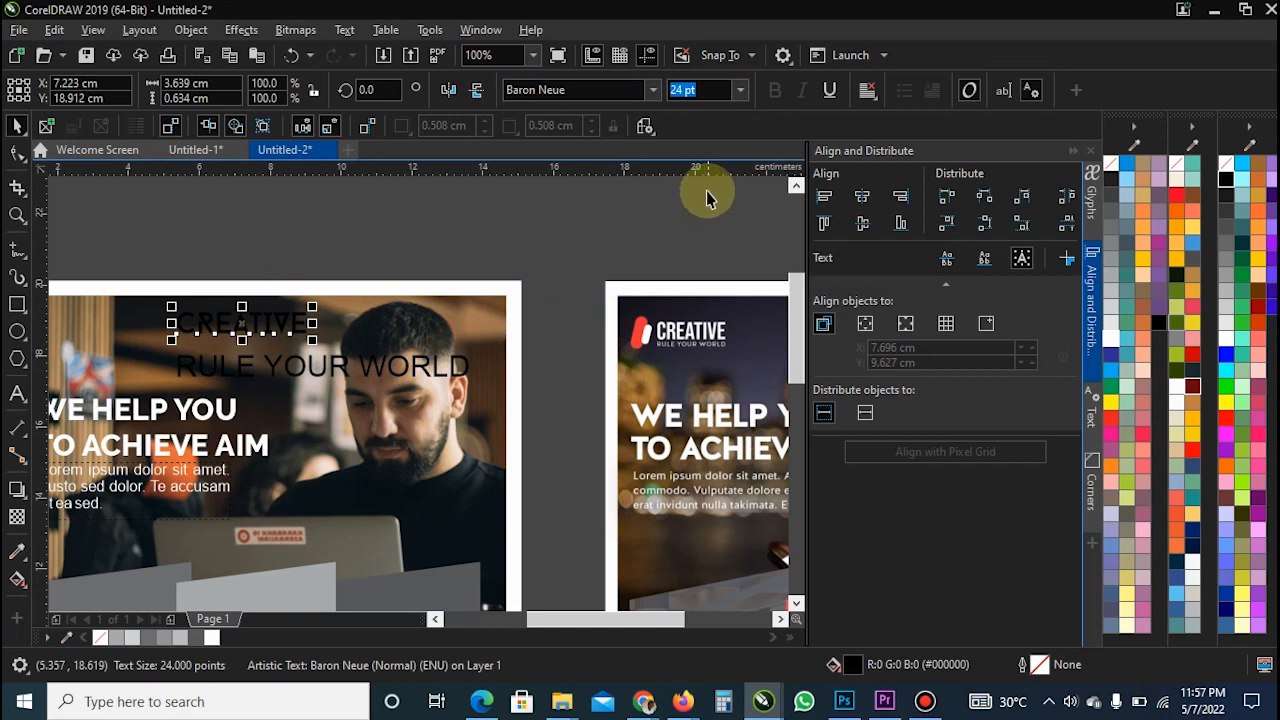
- Set the font of the CREATIVE text to Bebas Neue
{"action": "left_click", "coordinate": [771, 637]}
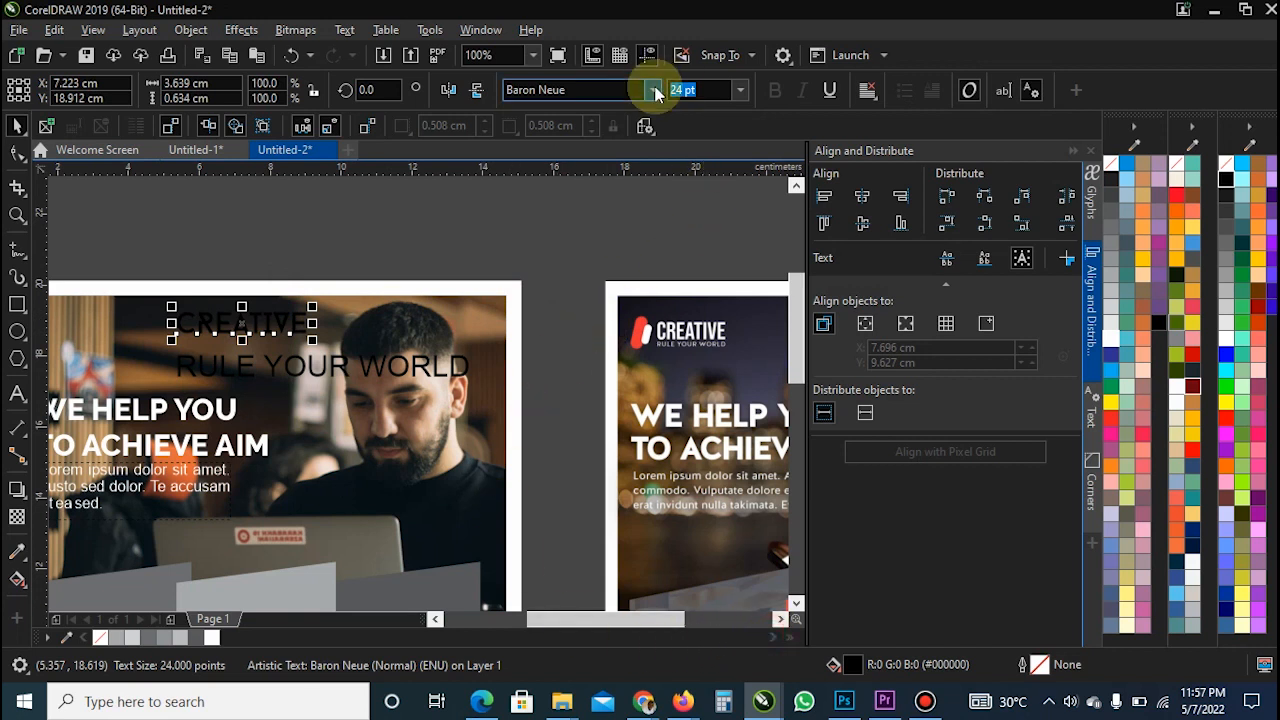
{"action": "left_click", "coordinate": [648, 90]}
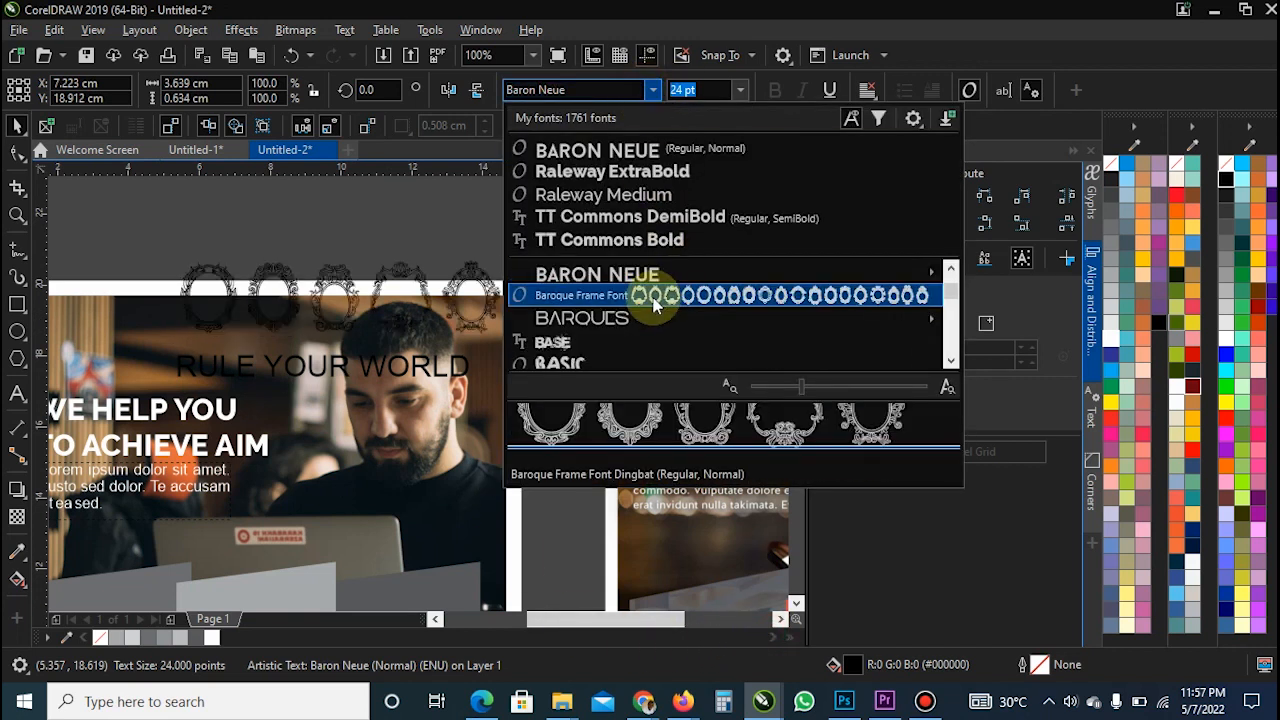
{"action": "scroll", "coordinate": [648, 296], "scroll_direction": "up", "scroll_amount": 1}
{"action": "scroll", "coordinate": [648, 296], "scroll_direction": "up", "scroll_amount": 1}
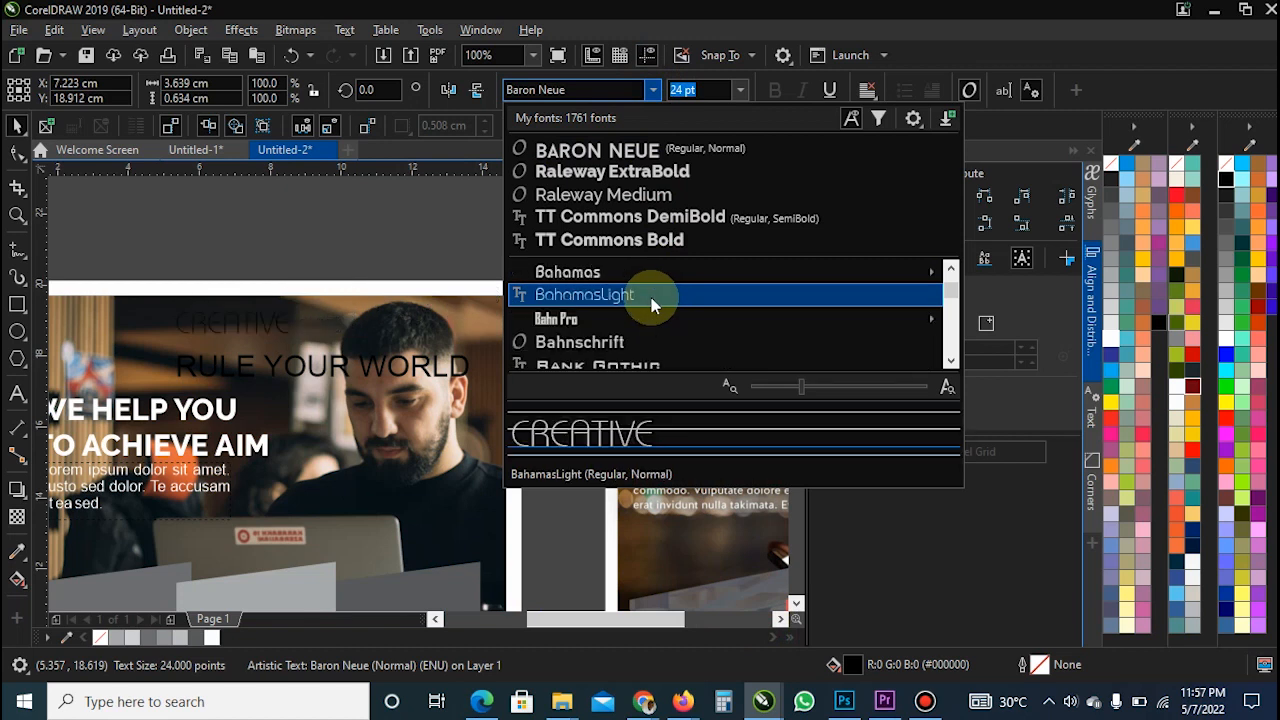
{"action": "scroll", "coordinate": [649, 296], "scroll_direction": "up", "scroll_amount": 1}
{"action": "scroll", "coordinate": [648, 296], "scroll_direction": "down", "scroll_amount": 2}
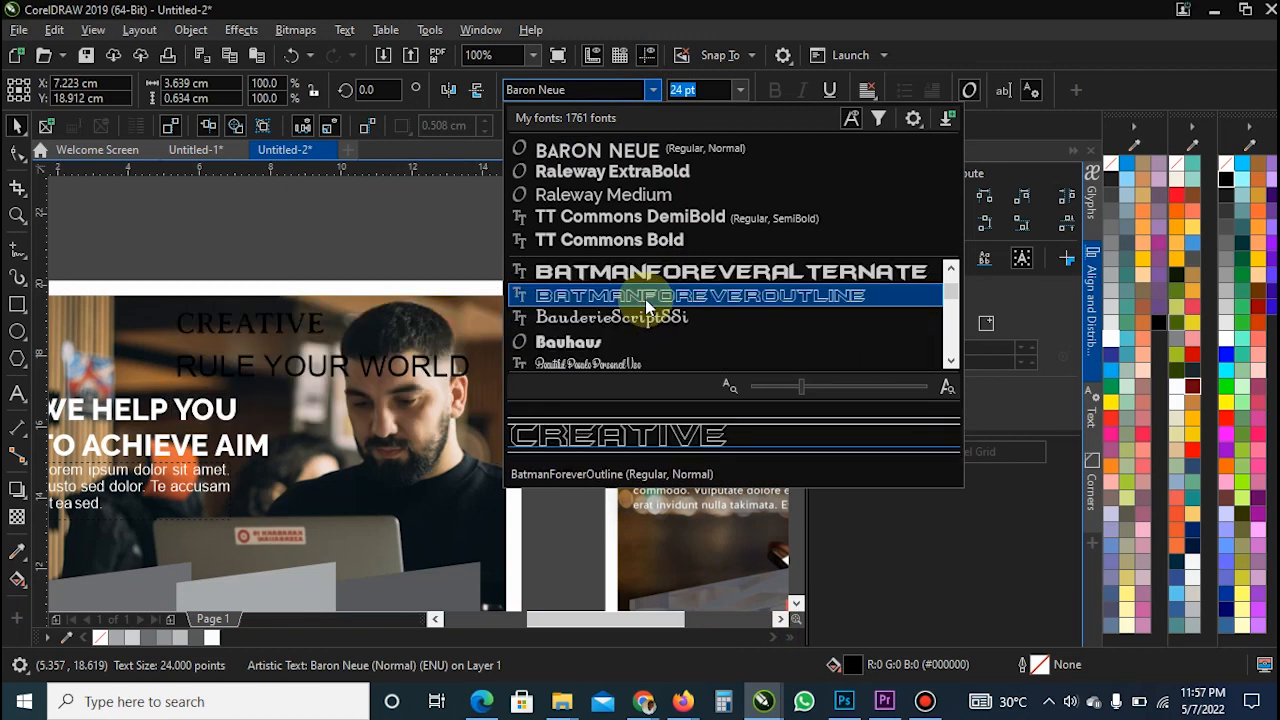
{"action": "scroll", "coordinate": [645, 299], "scroll_direction": "down", "scroll_amount": 2}
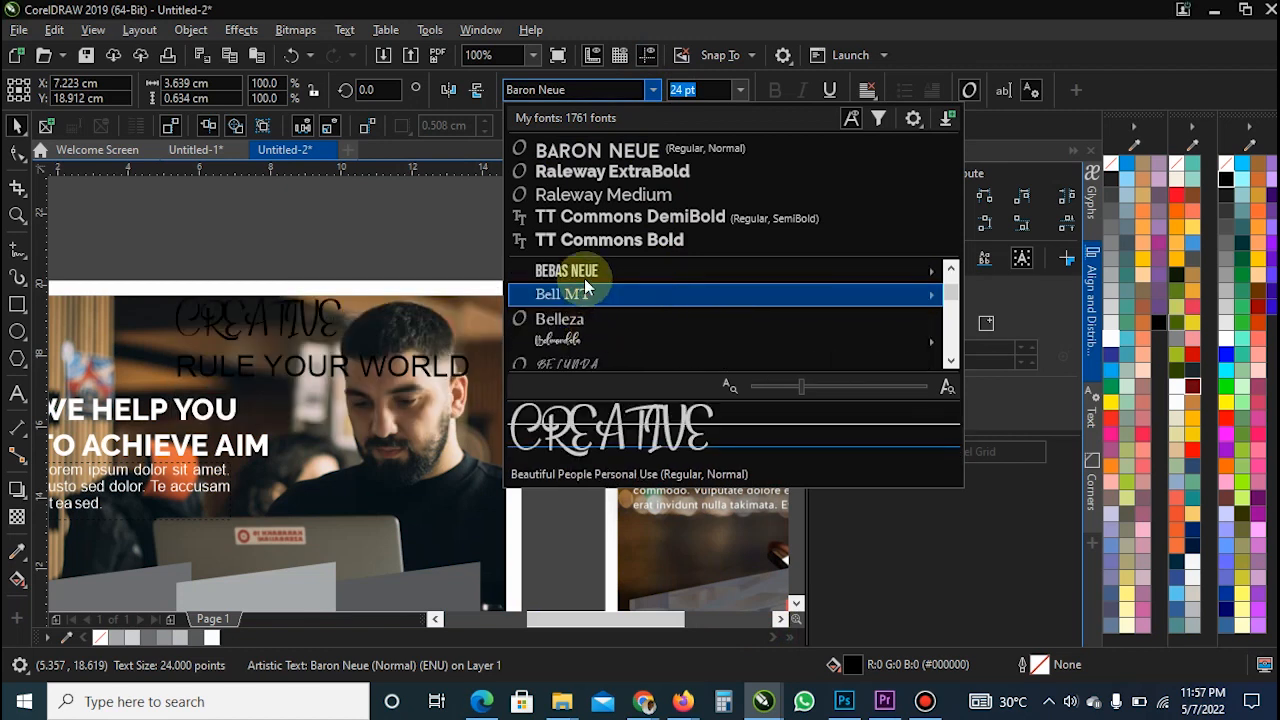
{"action": "left_click", "coordinate": [580, 274]}
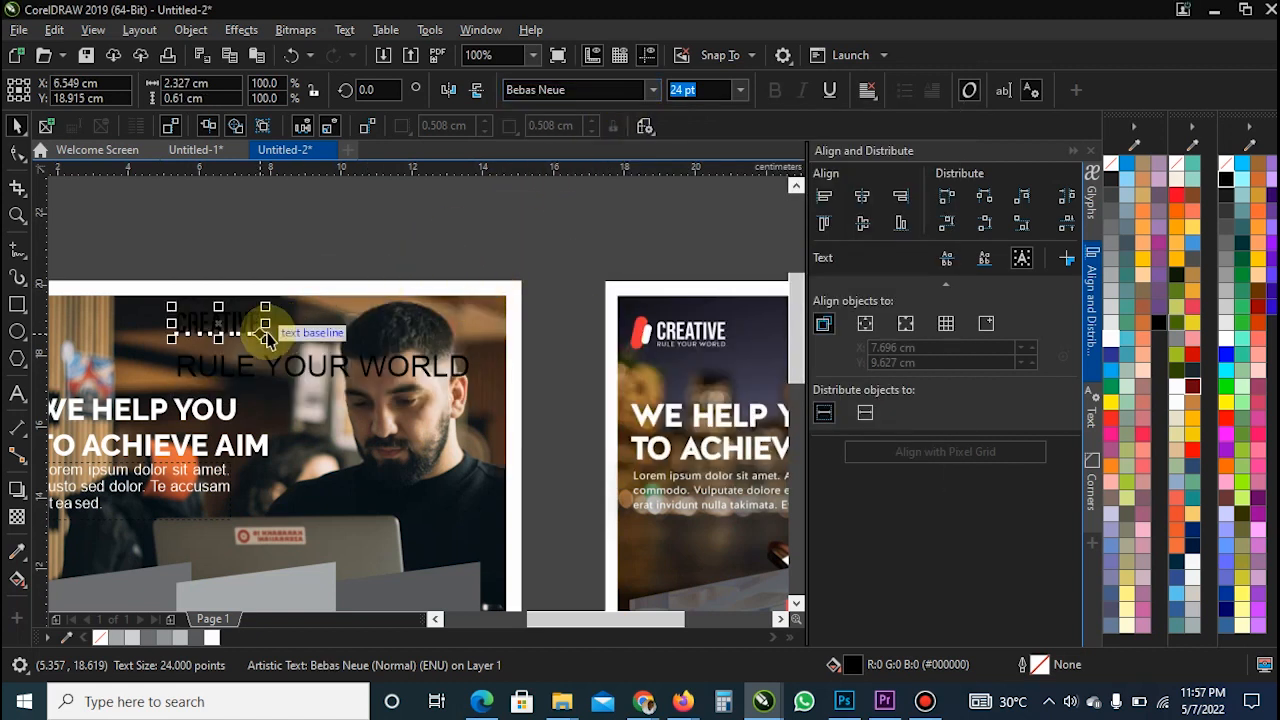
- Move the CREATIVE text to the header photo's upper-left area above the headline and fill it with white
{"action": "scroll", "coordinate": [493, 357], "scroll_direction": "down", "scroll_amount": 2}
{"action": "scroll", "coordinate": [405, 335], "scroll_direction": "up", "scroll_amount": 2}
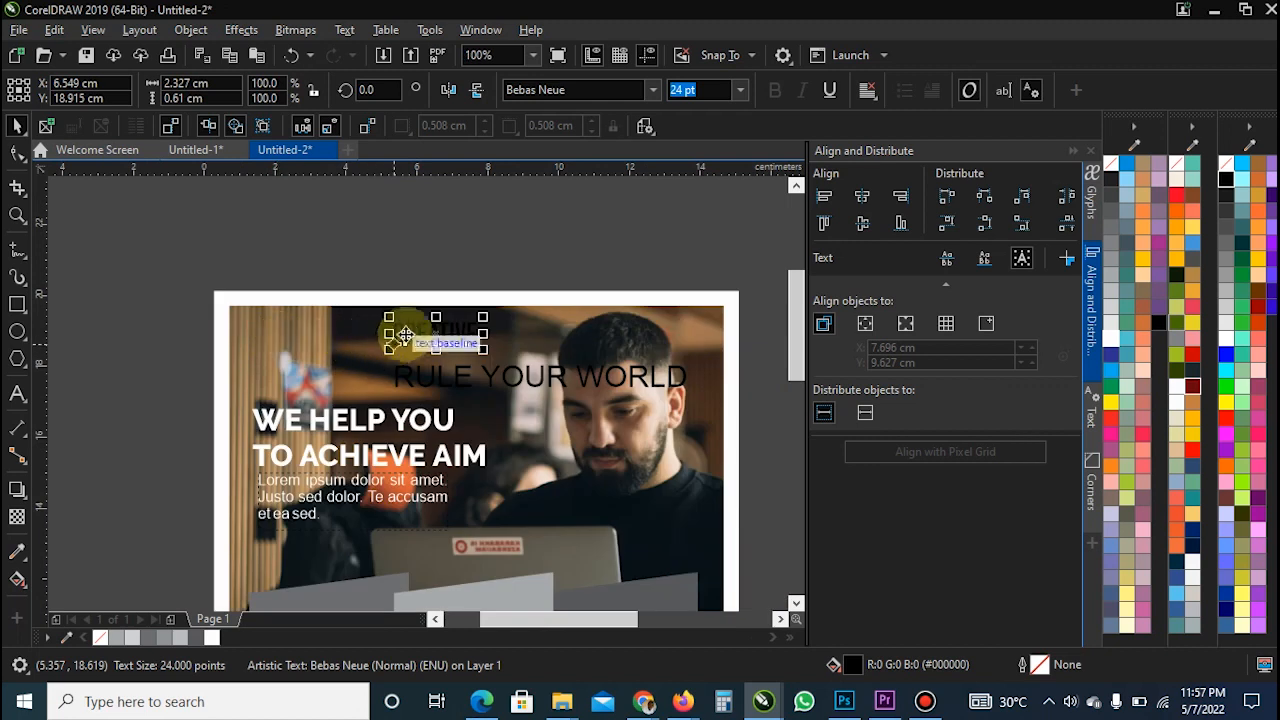
{"action": "left_click_drag", "start_coordinate": [373, 342], "coordinate": [295, 325]}
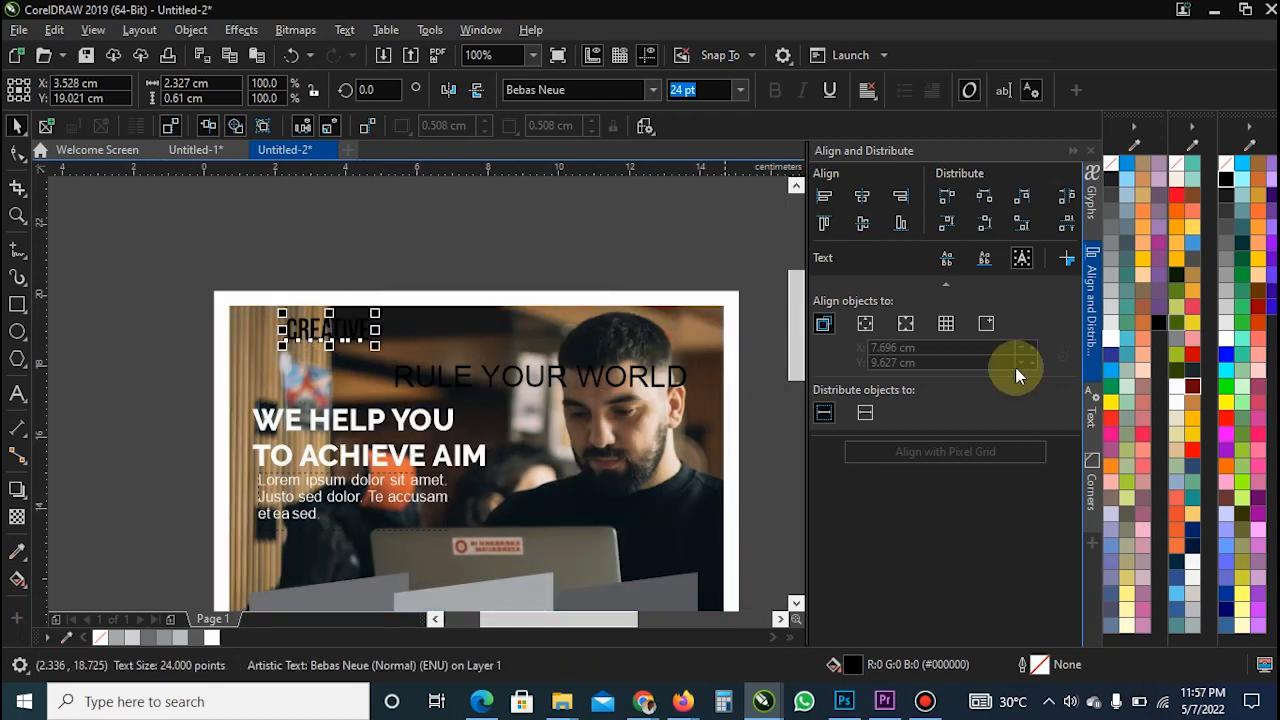
{"action": "left_click", "coordinate": [1110, 345]}
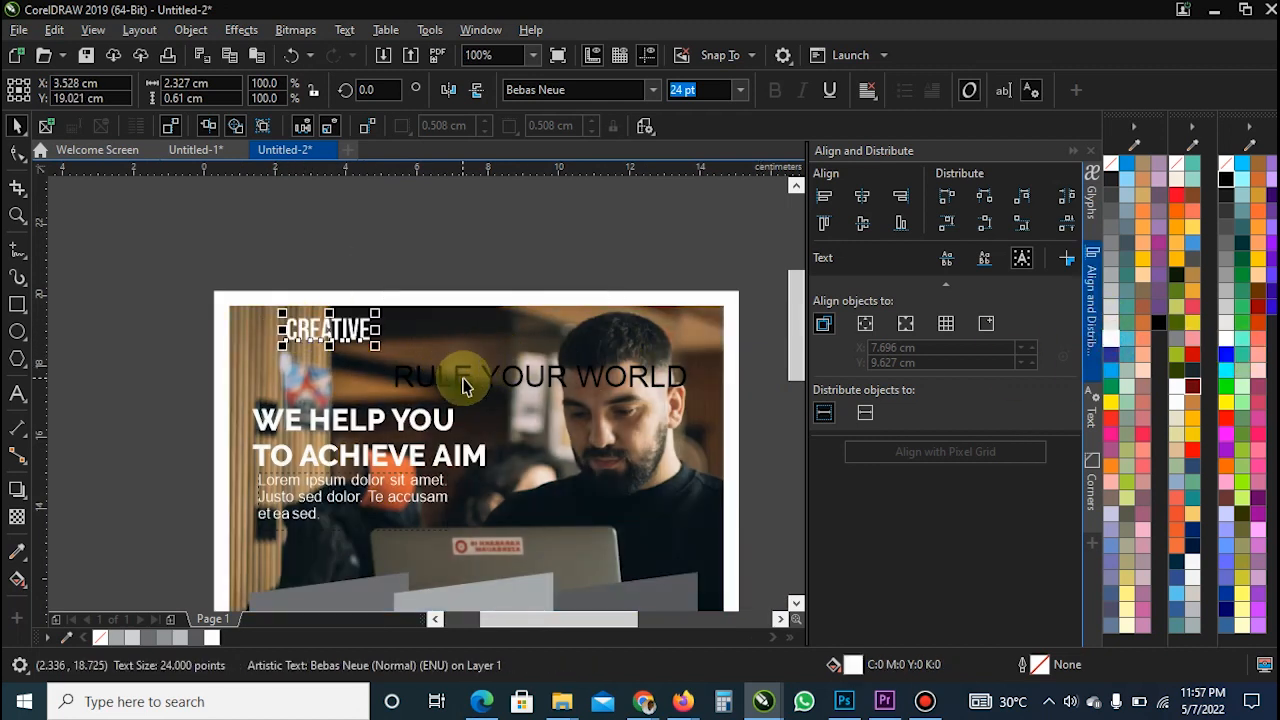
- Set the font of the RULE YOUR WORLD text to Raleway Medium
{"action": "left_click", "coordinate": [457, 374]}
{"action": "left_click", "coordinate": [466, 374]}
{"action": "left_click", "coordinate": [652, 92]}
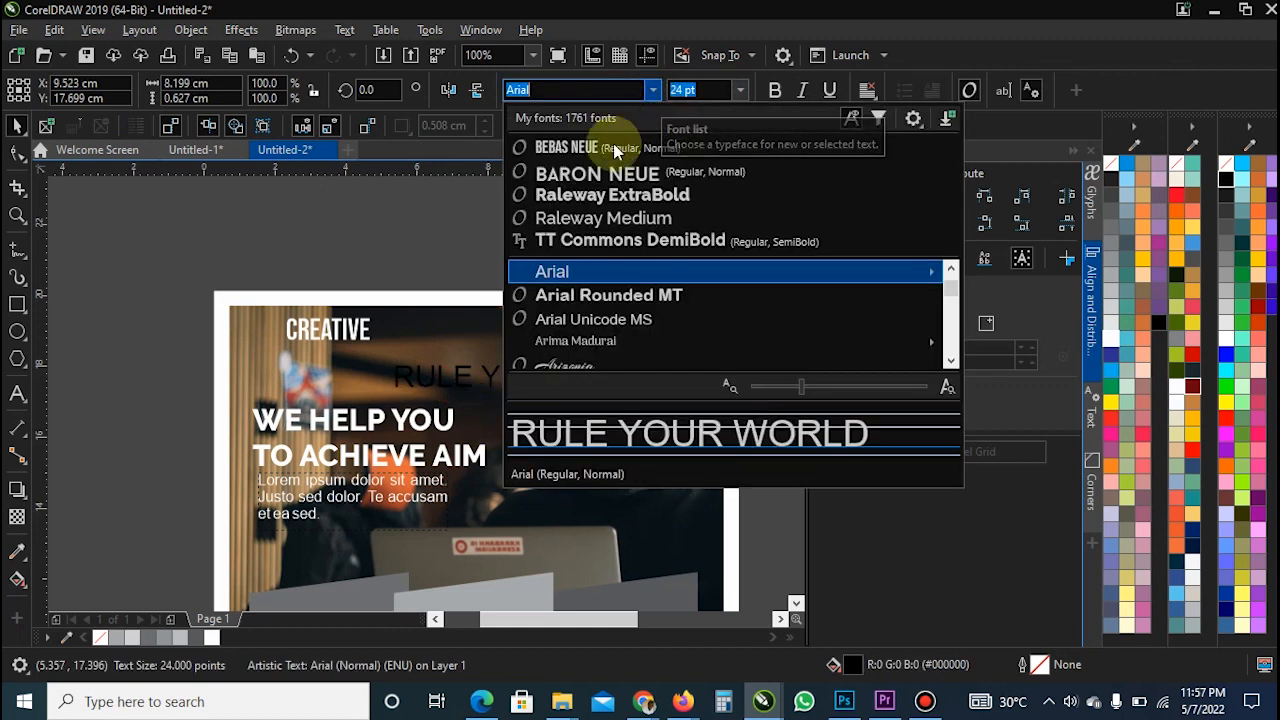
{"action": "left_click", "coordinate": [620, 196]}
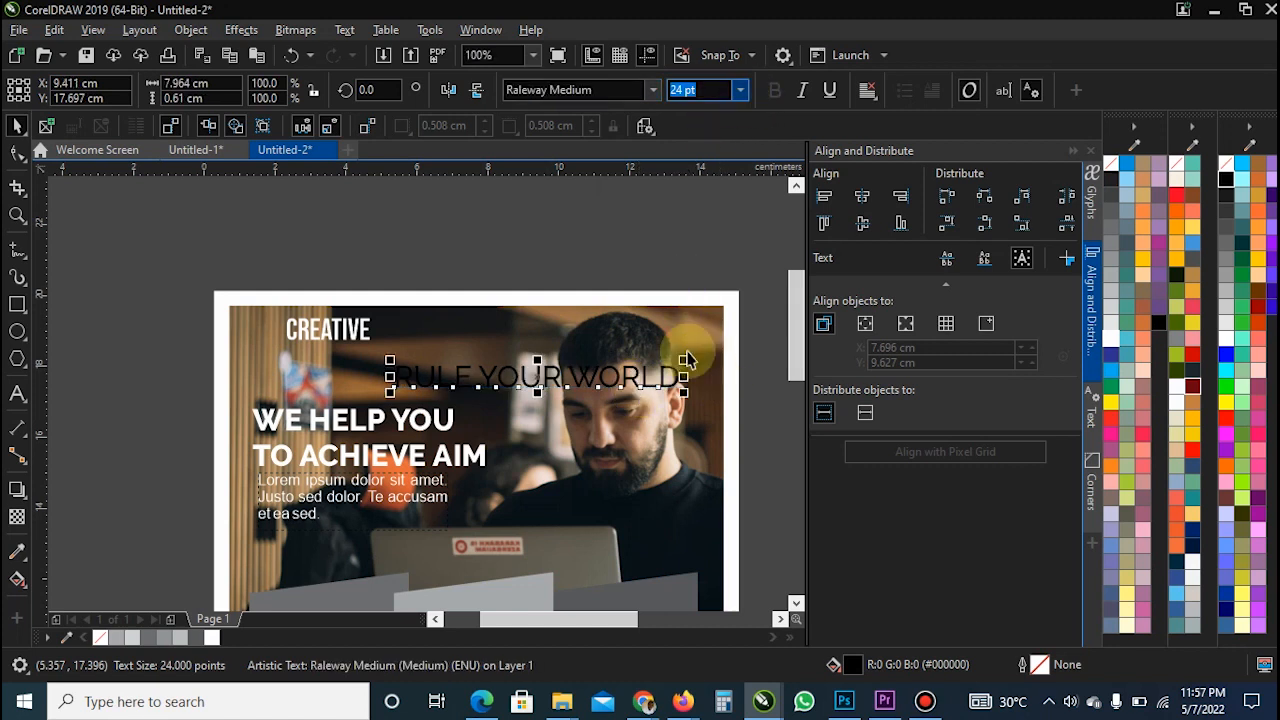
- Scale the RULE YOUR WORLD text down to about 2.33 cm wide and place it directly beneath CREATIVE, matching its width
{"action": "left_click_drag", "start_coordinate": [684, 392], "coordinate": [578, 382]}
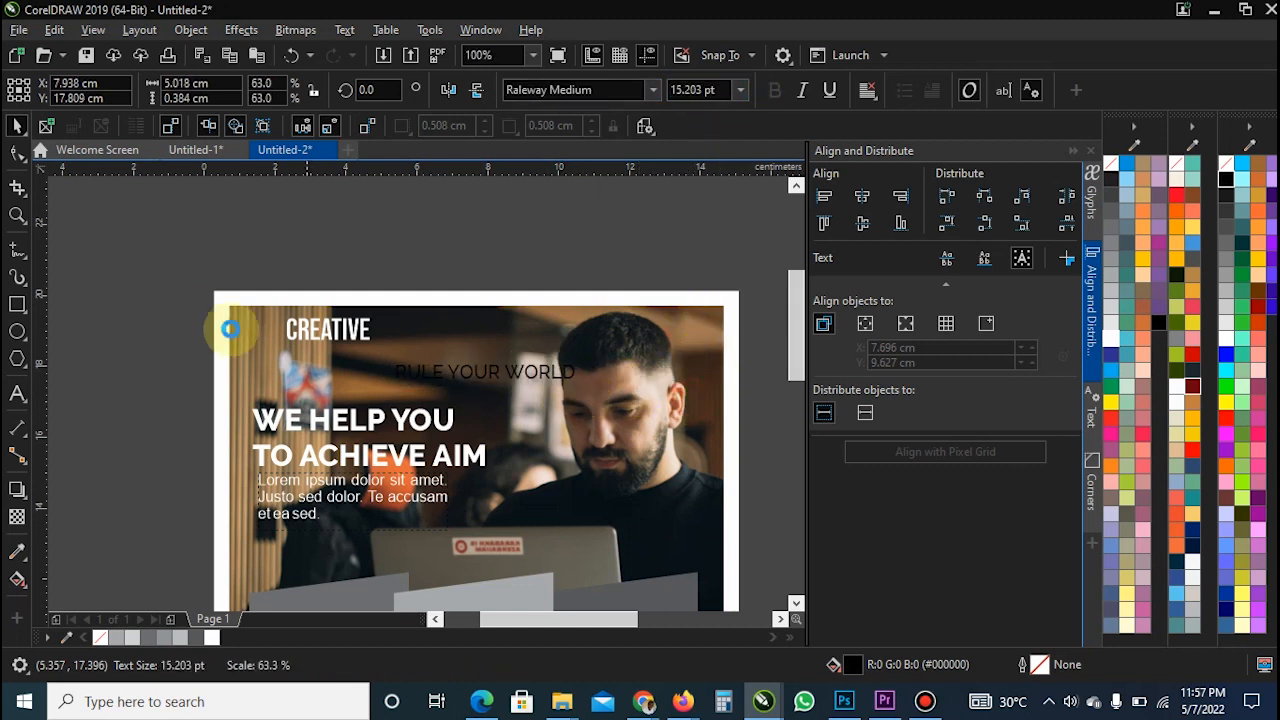
{"action": "scroll", "coordinate": [360, 352], "scroll_direction": "up", "scroll_amount": 2}
{"action": "left_click_drag", "start_coordinate": [456, 395], "coordinate": [236, 362]}
{"action": "left_click_drag", "start_coordinate": [591, 372], "coordinate": [400, 357]}
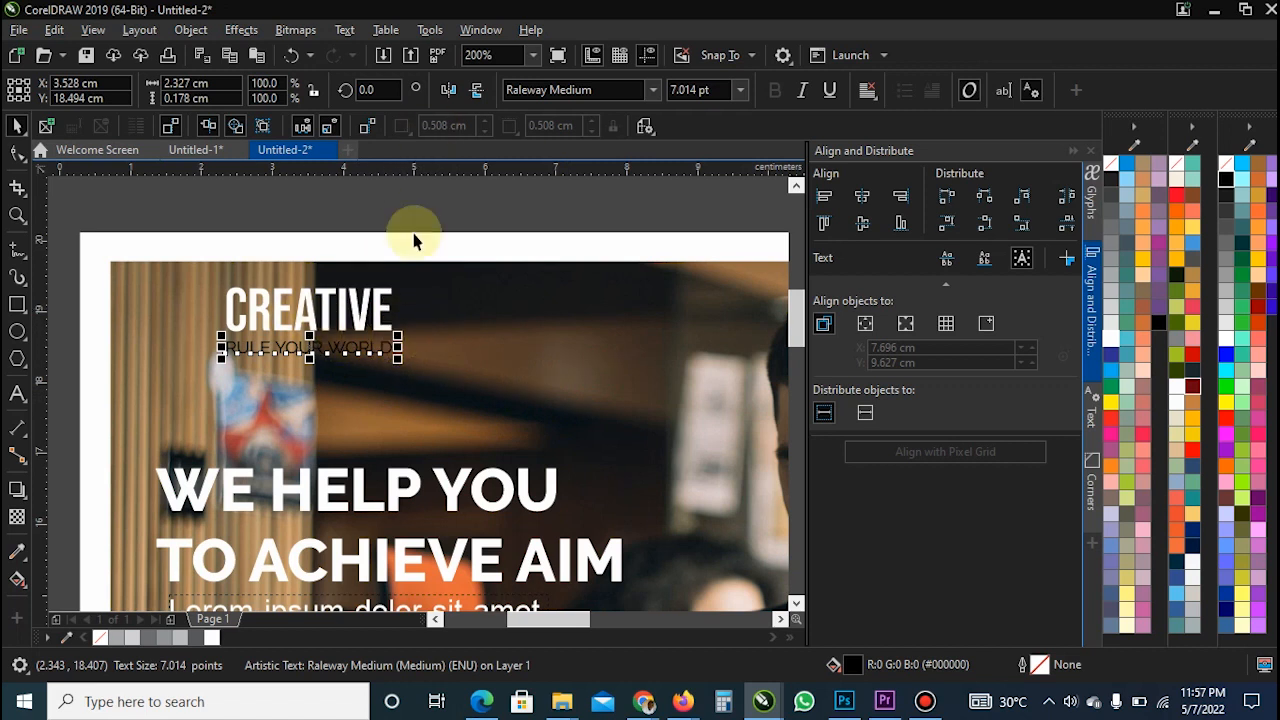
{"action": "left_click", "coordinate": [91, 29]}
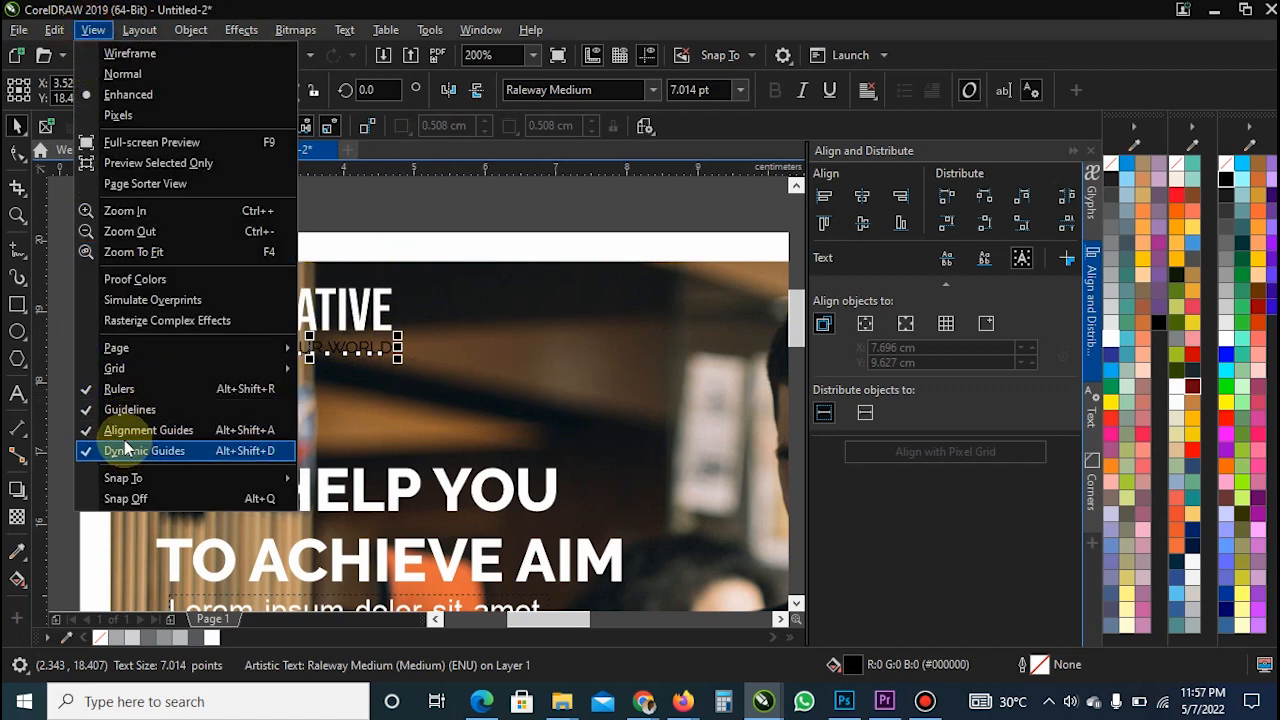
{"action": "left_click", "coordinate": [602, 347]}
{"action": "scroll", "coordinate": [248, 335], "scroll_direction": "down", "scroll_amount": 1}
{"action": "scroll", "coordinate": [716, 334], "scroll_direction": "down", "scroll_amount": 1}
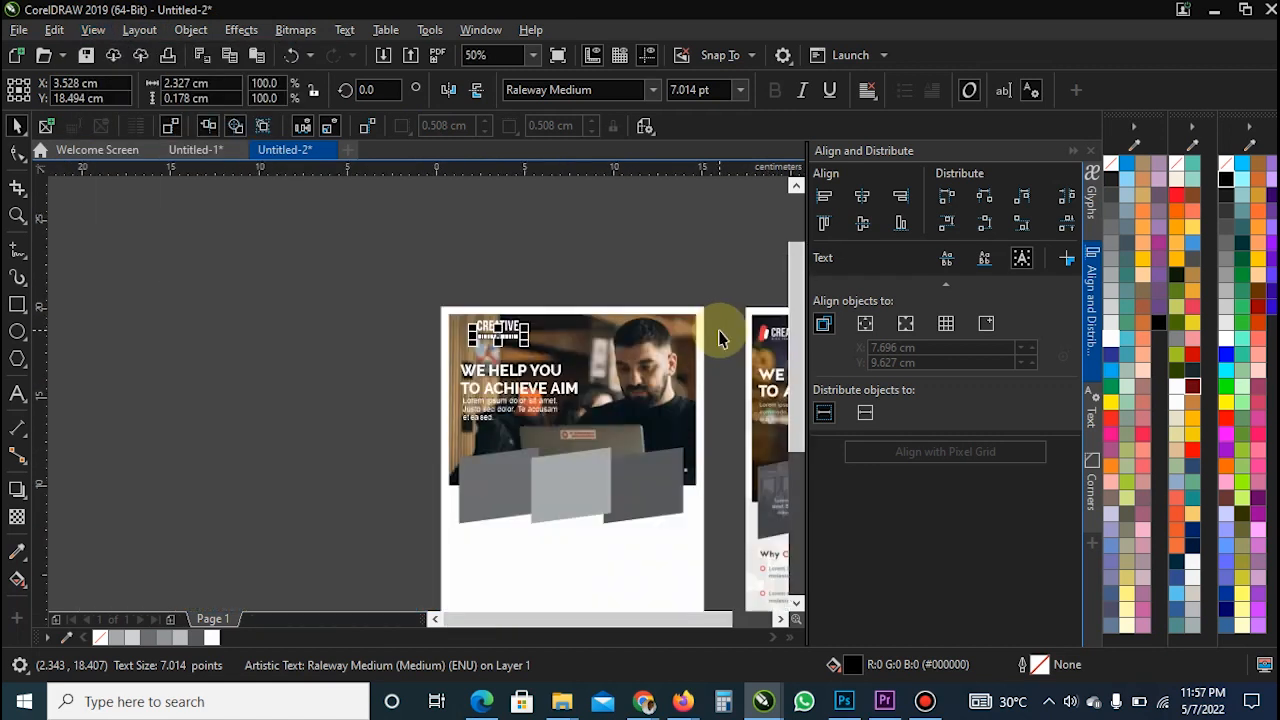
{"action": "scroll", "coordinate": [786, 346], "scroll_direction": "up", "scroll_amount": 2}
{"action": "scroll", "coordinate": [786, 346], "scroll_direction": "down", "scroll_amount": 1}
{"action": "scroll", "coordinate": [160, 328], "scroll_direction": "up", "scroll_amount": 1}
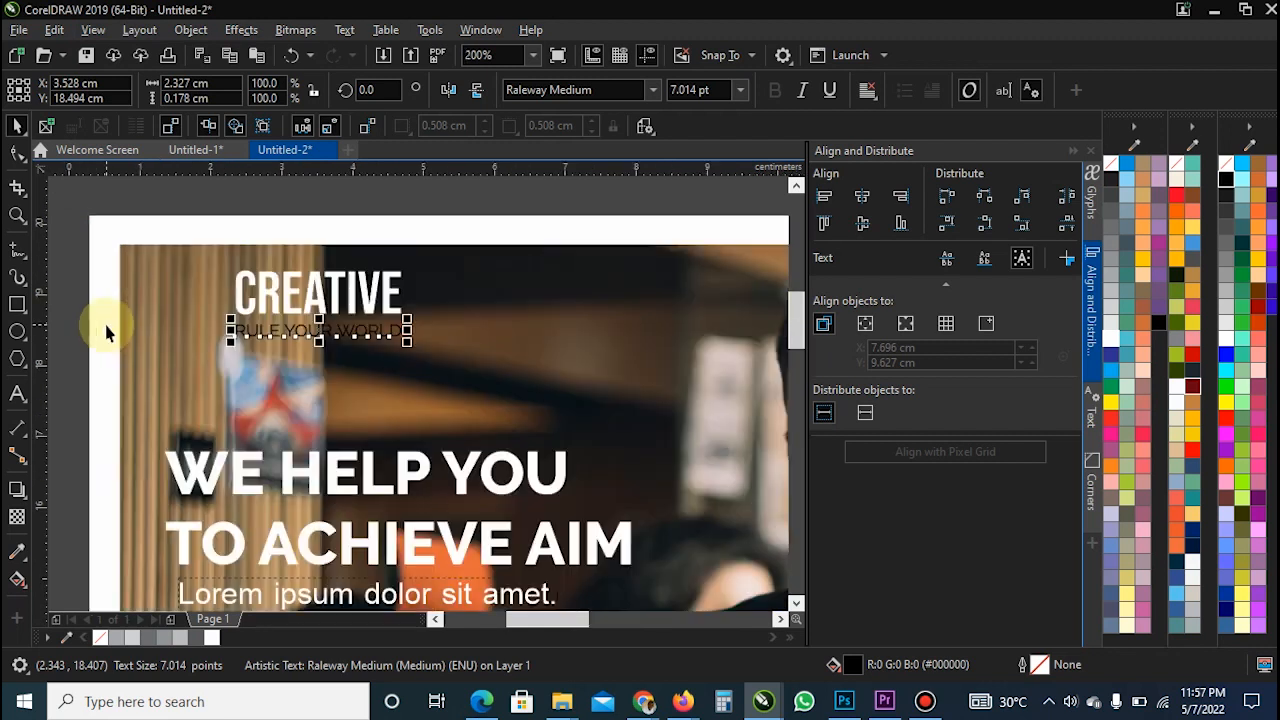
- Set the RULE YOUR WORLD tagline in Raleway SemiBold, fill it with white and deselect it
{"action": "left_click", "coordinate": [650, 91]}
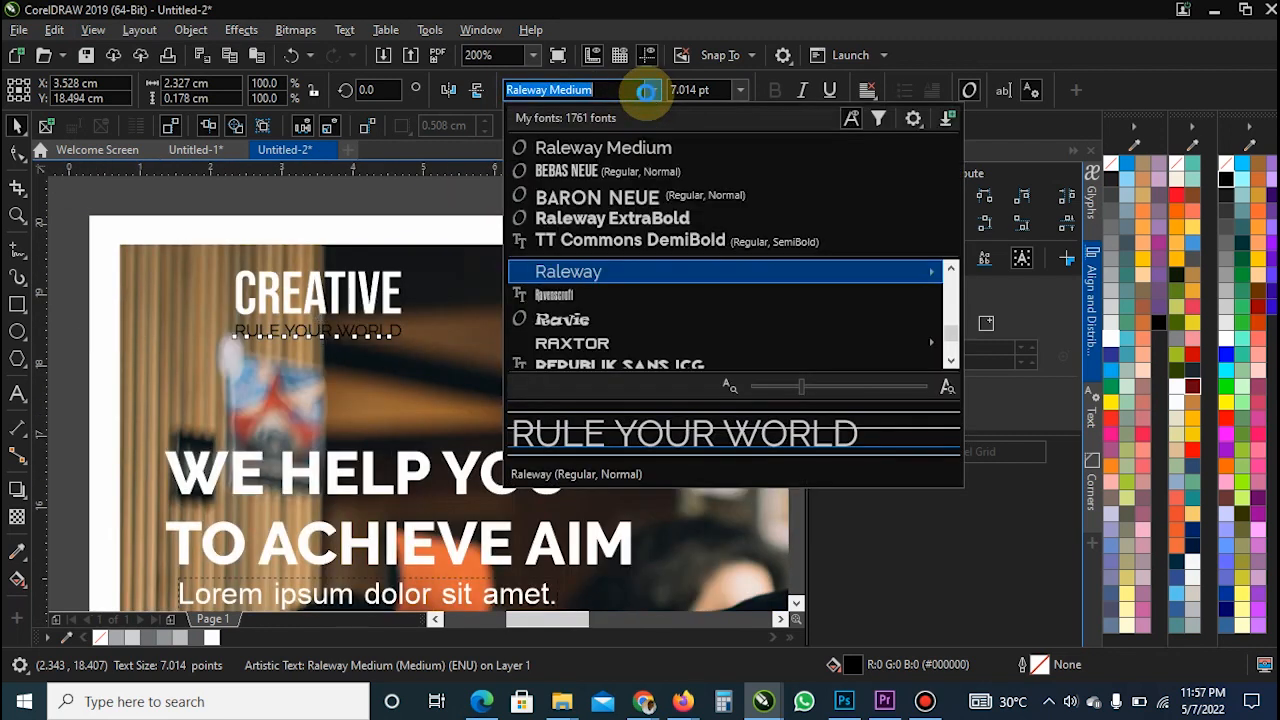
{"action": "mouse_move", "coordinate": [897, 283]}
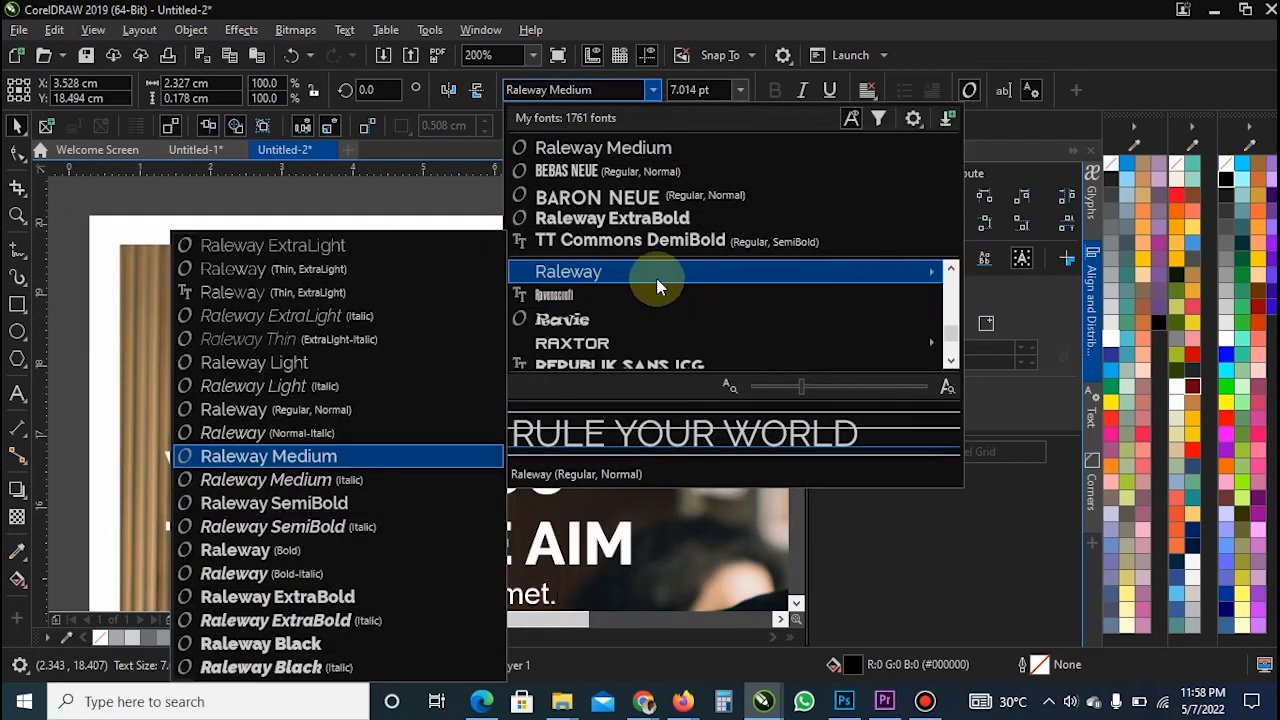
{"action": "left_click", "coordinate": [342, 482]}
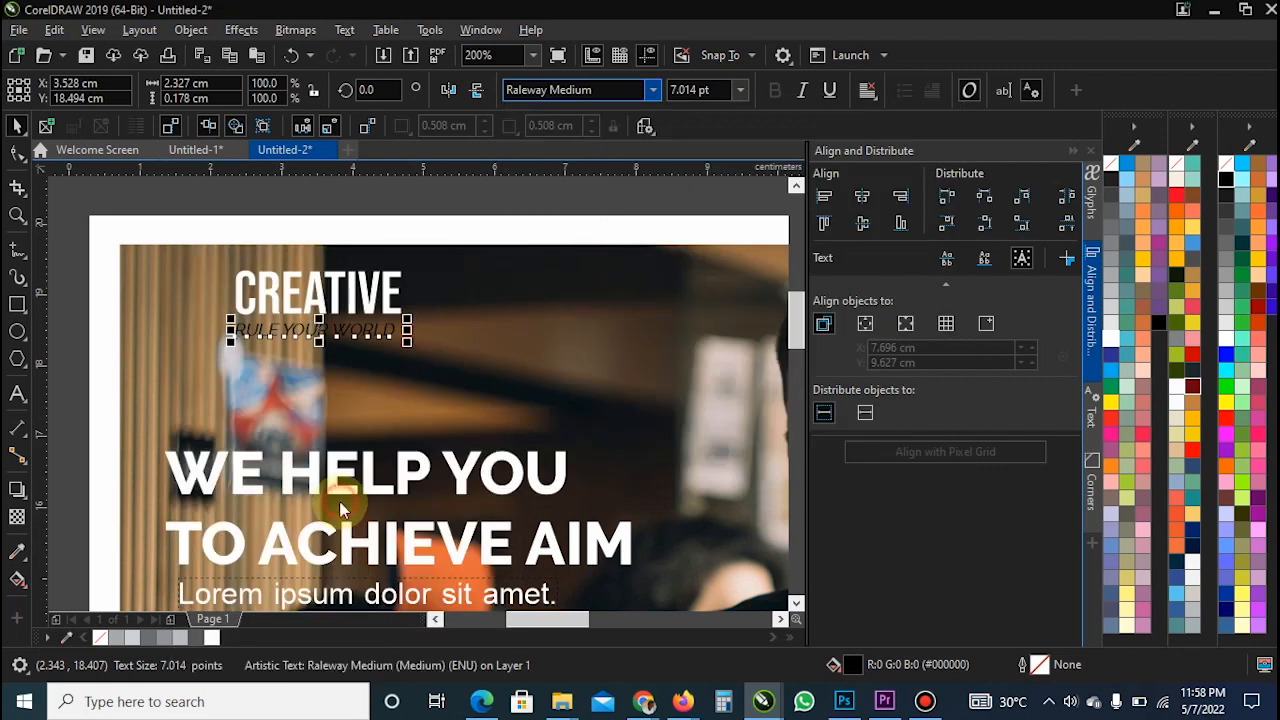
{"action": "key", "text": "ctrl+z"}
{"action": "left_click", "coordinate": [434, 214]}
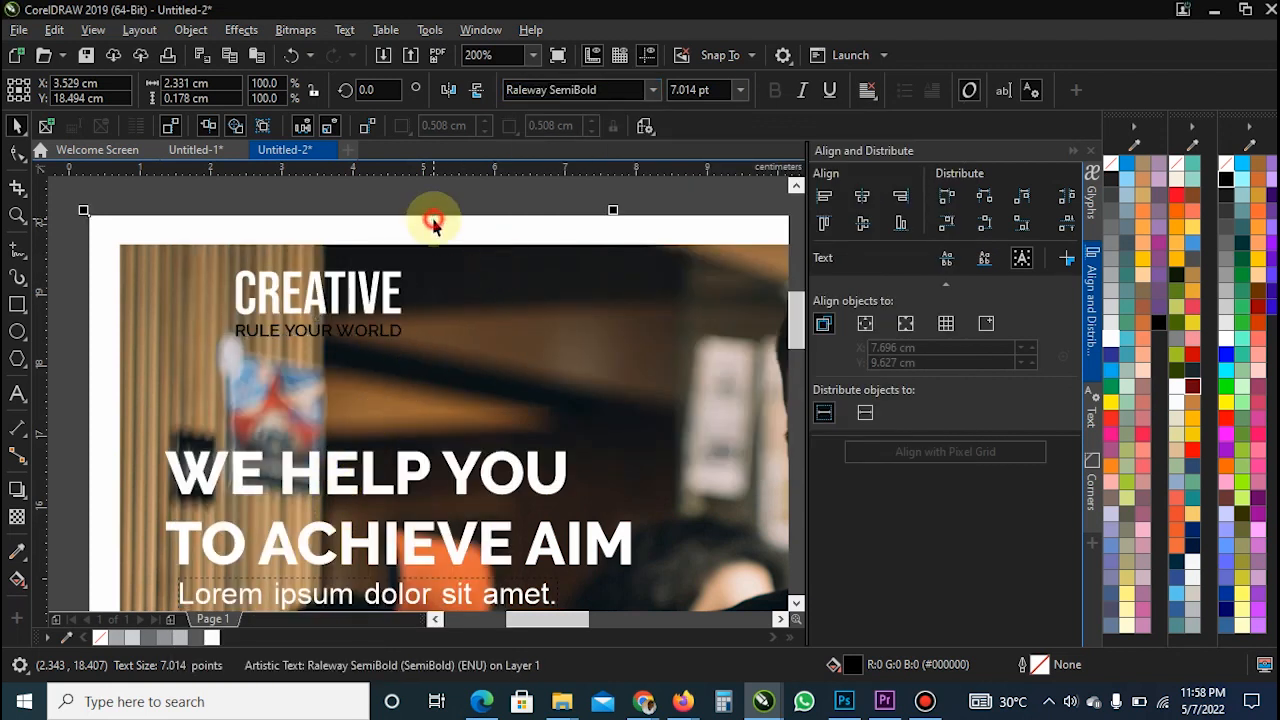
{"action": "left_click", "coordinate": [385, 340]}
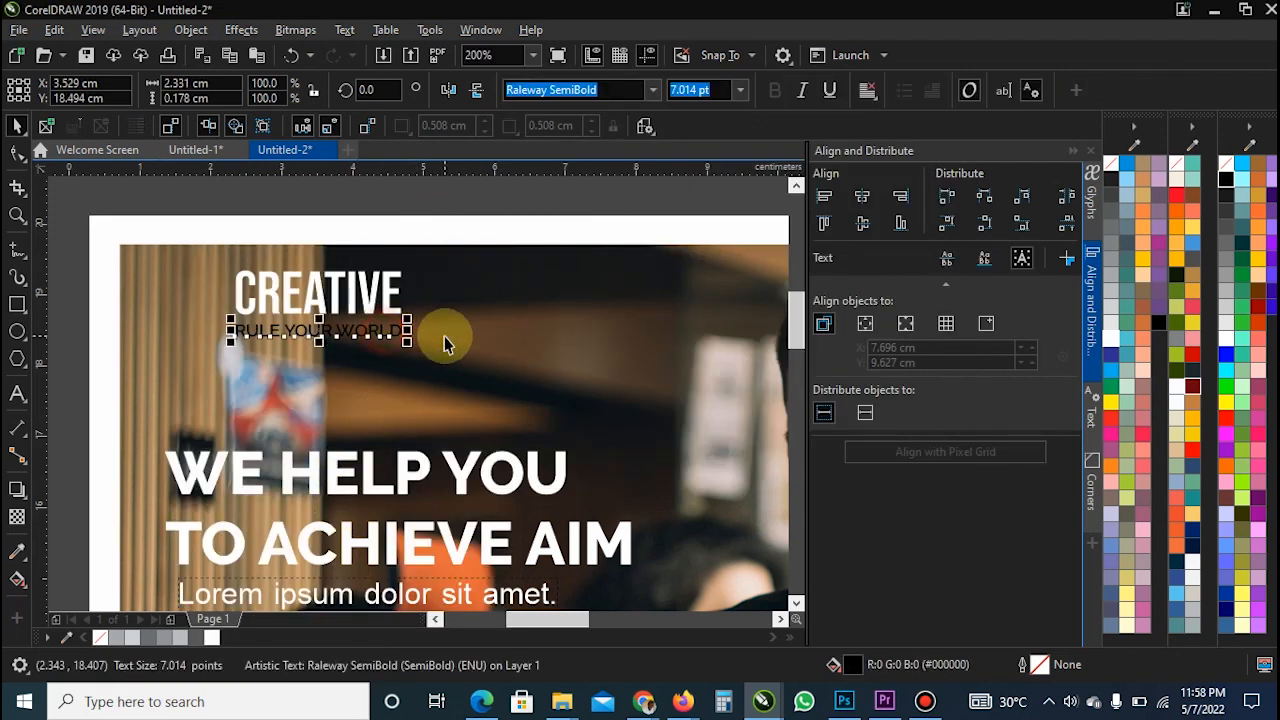
{"action": "scroll", "coordinate": [449, 340], "scroll_direction": "down", "scroll_amount": 2}
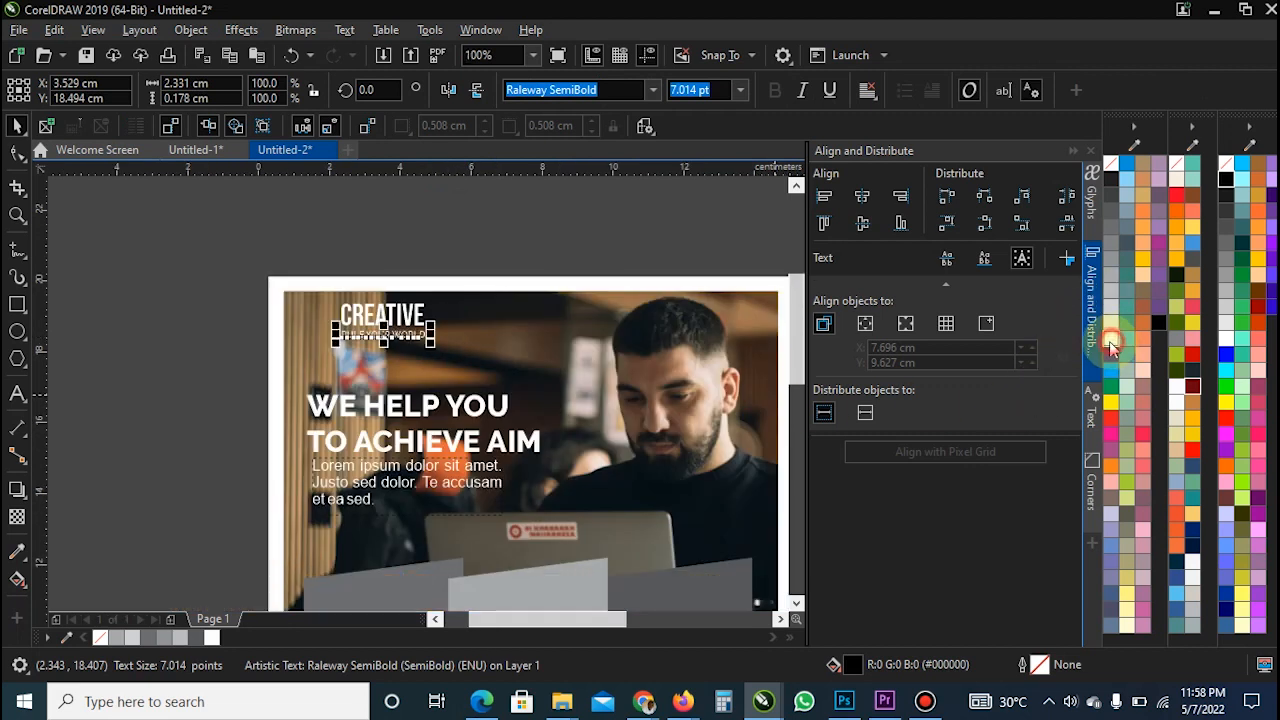
{"action": "left_click", "coordinate": [244, 322]}
- Draw an upright rectangle about 0.37 × 0.92 cm to the left of the CREATIVE text
{"action": "left_click", "coordinate": [17, 304]}
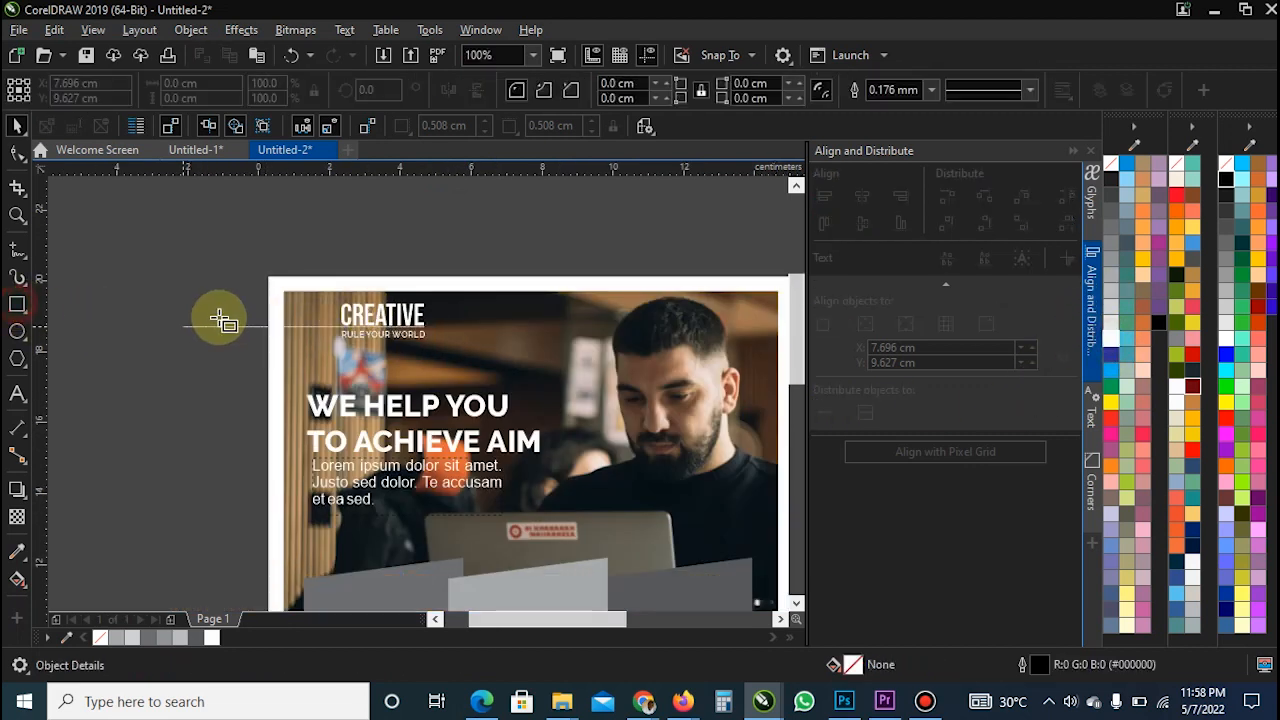
{"action": "scroll", "coordinate": [330, 315], "scroll_direction": "up", "scroll_amount": 2}
{"action": "left_click_drag", "start_coordinate": [295, 296], "coordinate": [286, 349]}
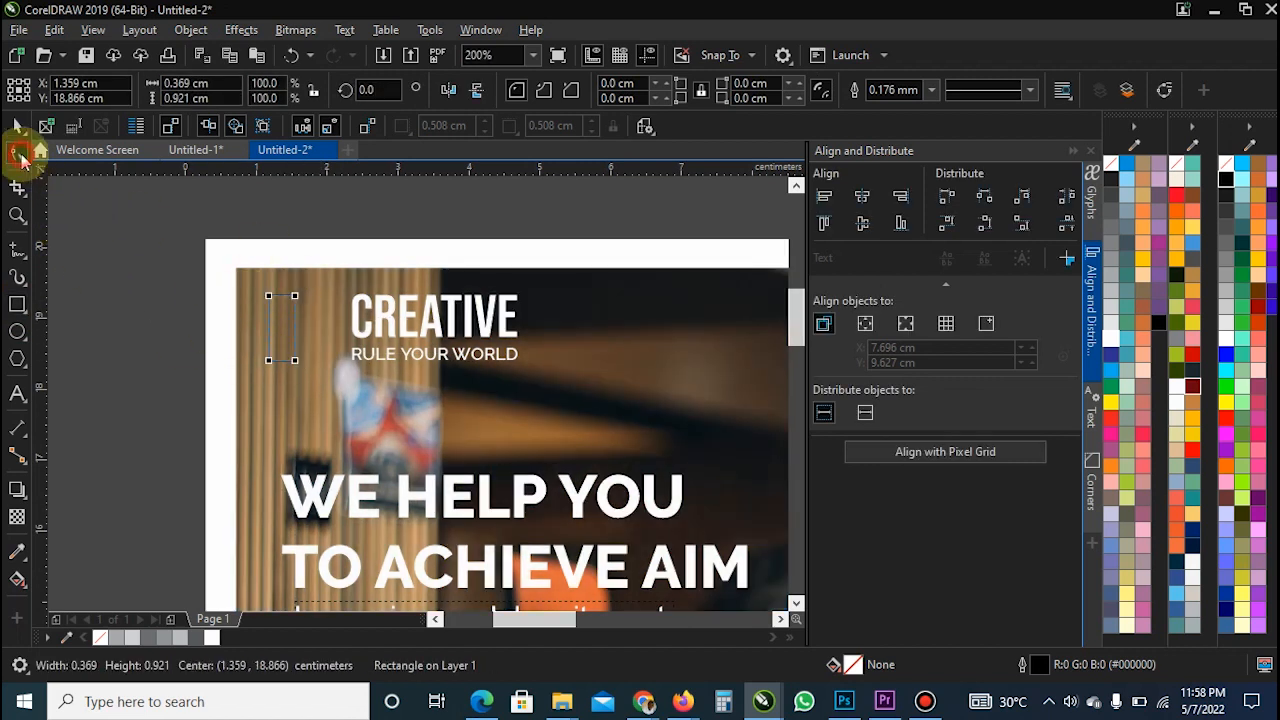
- Round the rectangle's corners fully to about 0.184 cm and place a copy directly against its right side
{"action": "left_click", "coordinate": [20, 156]}
{"action": "left_click_drag", "start_coordinate": [294, 299], "coordinate": [310, 346]}
{"action": "key", "text": "space"}
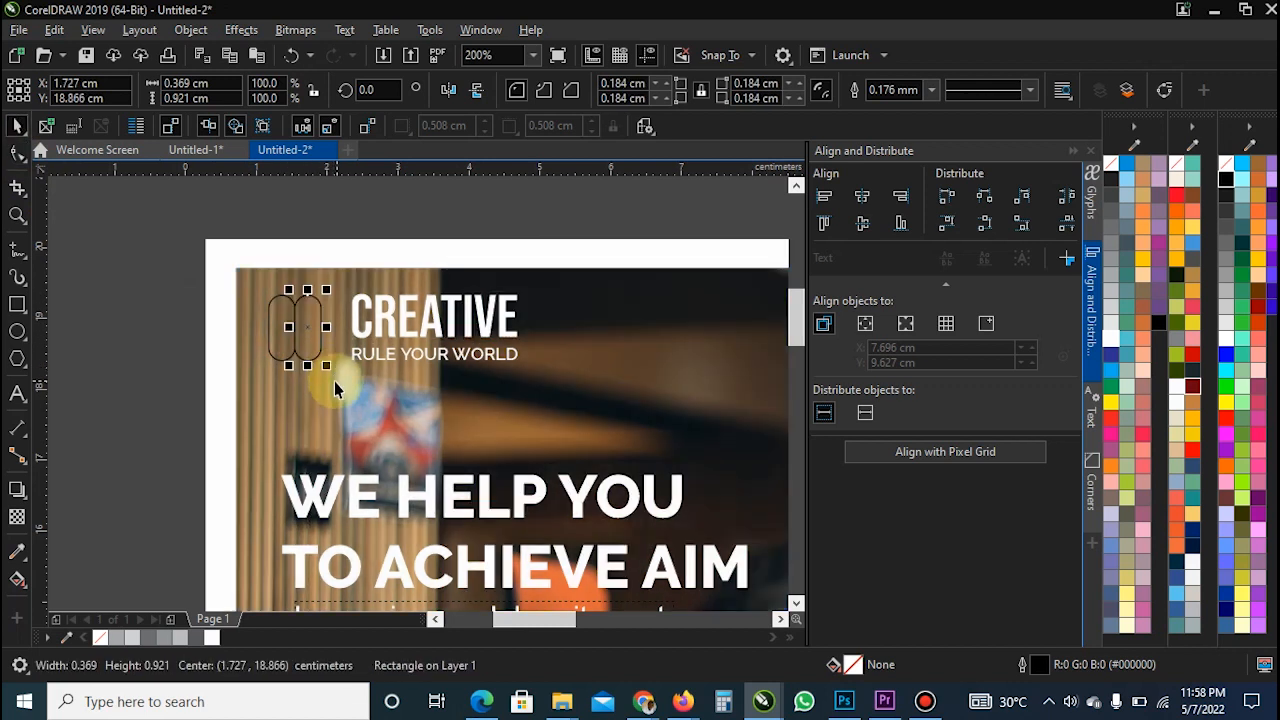
- Shrink the copied capsule to about 0.22 × 0.55 cm and centre it vertically across the larger capsule's right edge
{"action": "scroll", "coordinate": [311, 362], "scroll_direction": "down", "scroll_amount": 2}
{"action": "scroll", "coordinate": [312, 365], "scroll_direction": "down", "scroll_amount": 1}
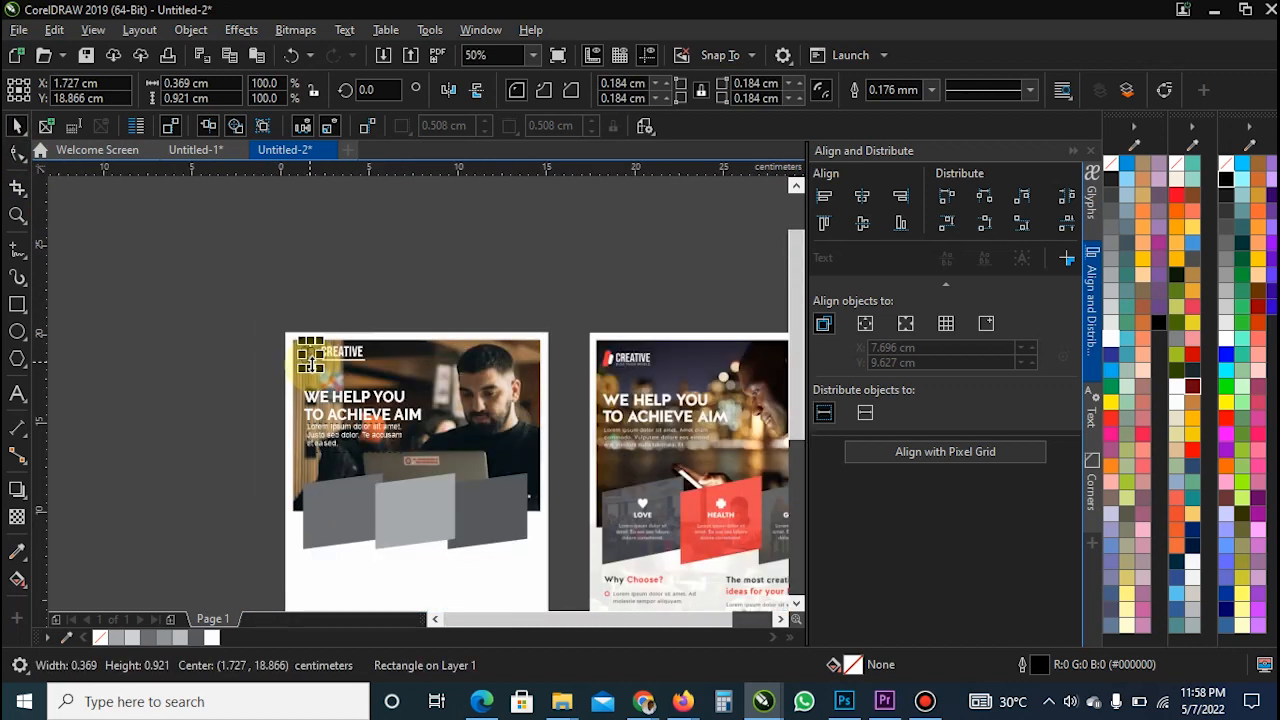
{"action": "scroll", "coordinate": [312, 365], "scroll_direction": "up", "scroll_amount": 2}
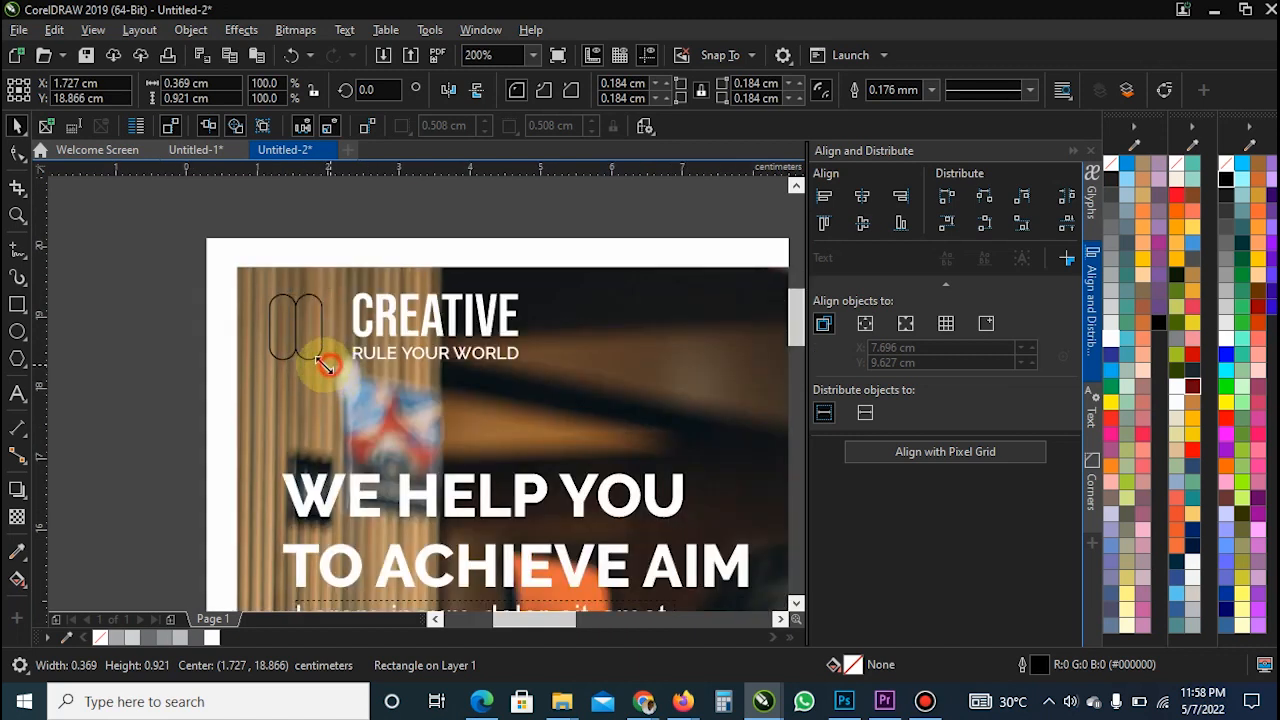
{"action": "left_click_drag", "start_coordinate": [324, 365], "coordinate": [319, 360]}
{"action": "scroll", "coordinate": [311, 327], "scroll_direction": "up", "scroll_amount": 1}
{"action": "left_click_drag", "start_coordinate": [298, 308], "coordinate": [297, 366]}
{"action": "left_click", "coordinate": [303, 366]}
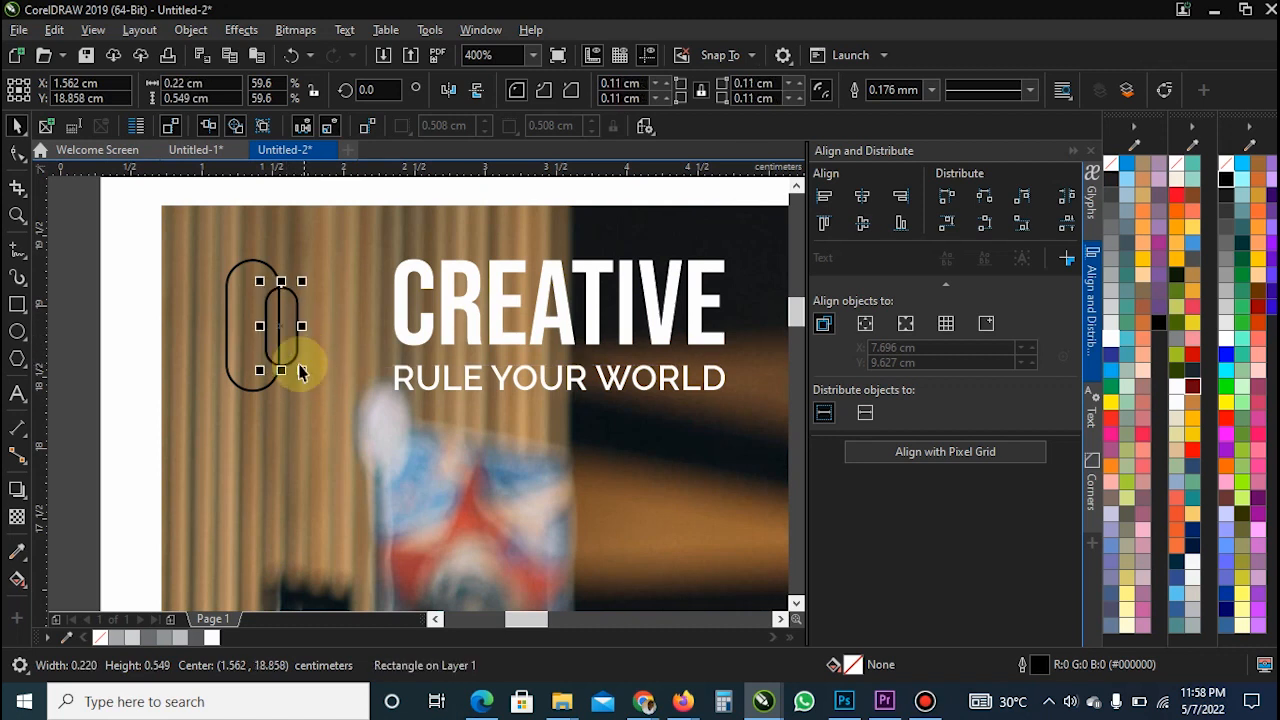
{"action": "left_click", "coordinate": [251, 334], "text": "shift"}
{"action": "left_click", "coordinate": [129, 340]}
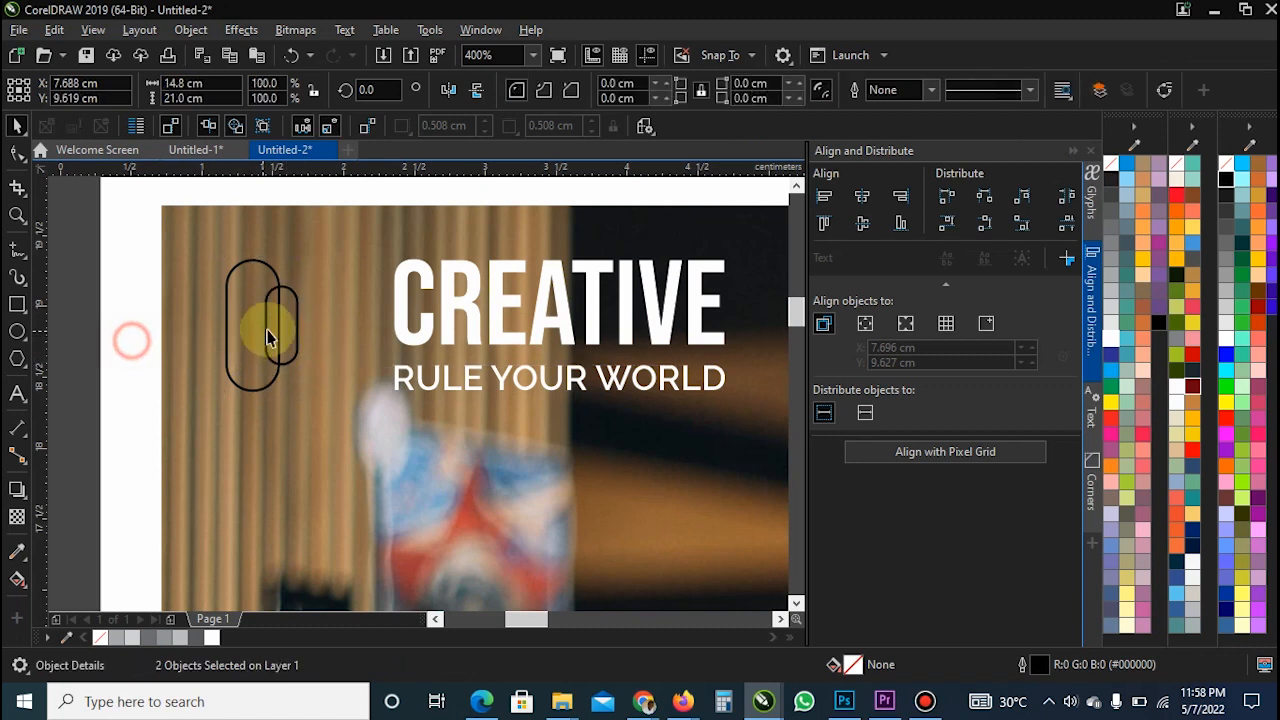
- Fill the small capsule with white and the large one with red, and remove both outlines
{"action": "left_click", "coordinate": [287, 323]}
{"action": "left_click", "coordinate": [1110, 345]}
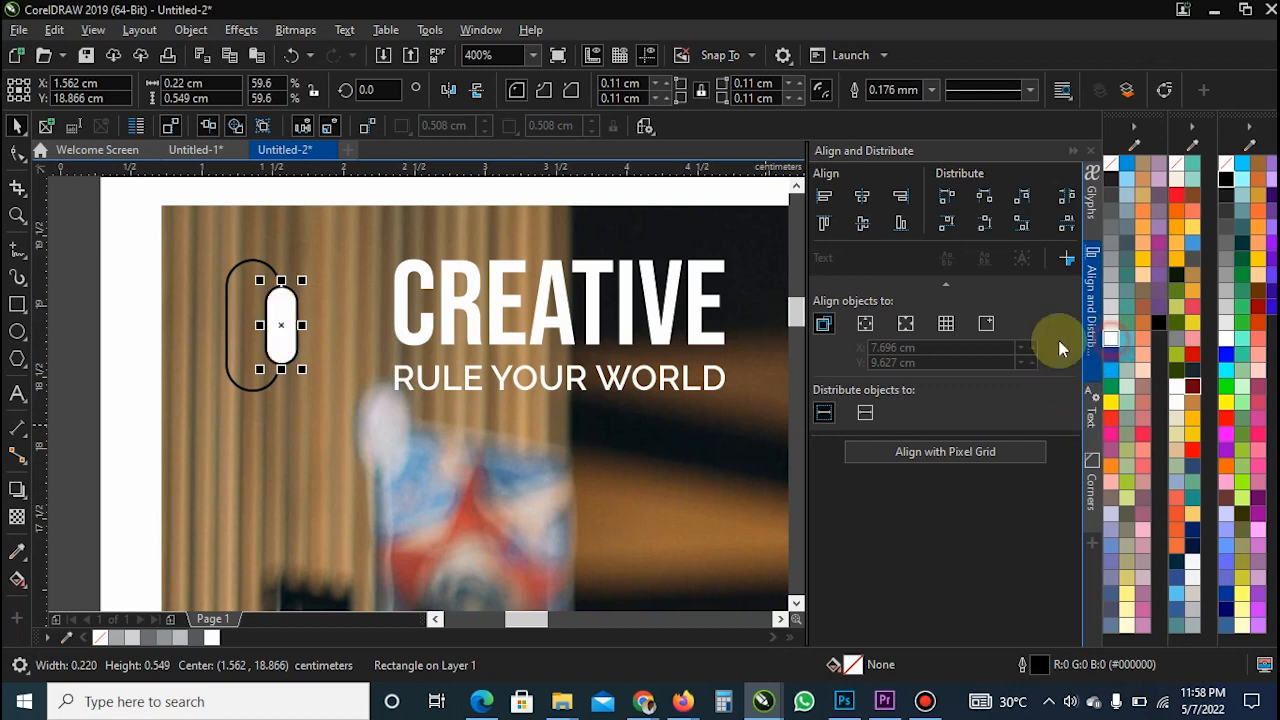
{"action": "left_click", "coordinate": [229, 357]}
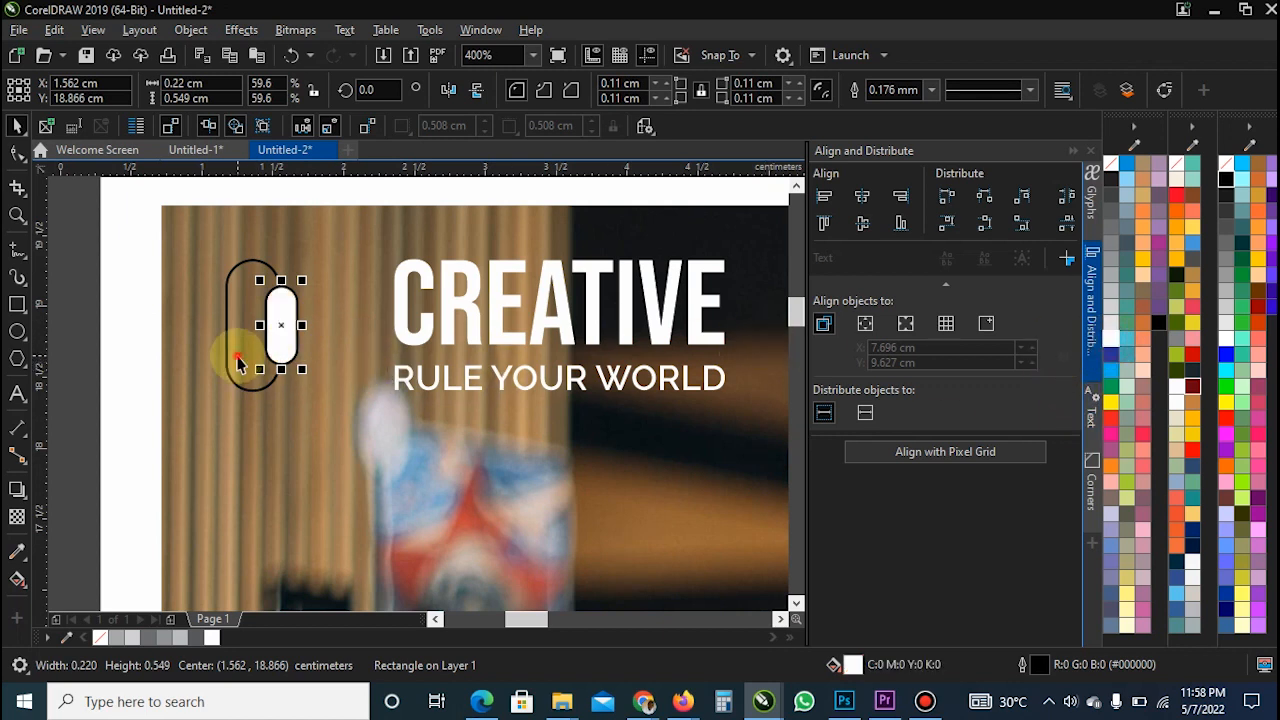
{"action": "left_click", "coordinate": [1110, 418]}
{"action": "left_click_drag", "start_coordinate": [66, 225], "coordinate": [470, 450]}
{"action": "right_click", "coordinate": [1108, 170]}
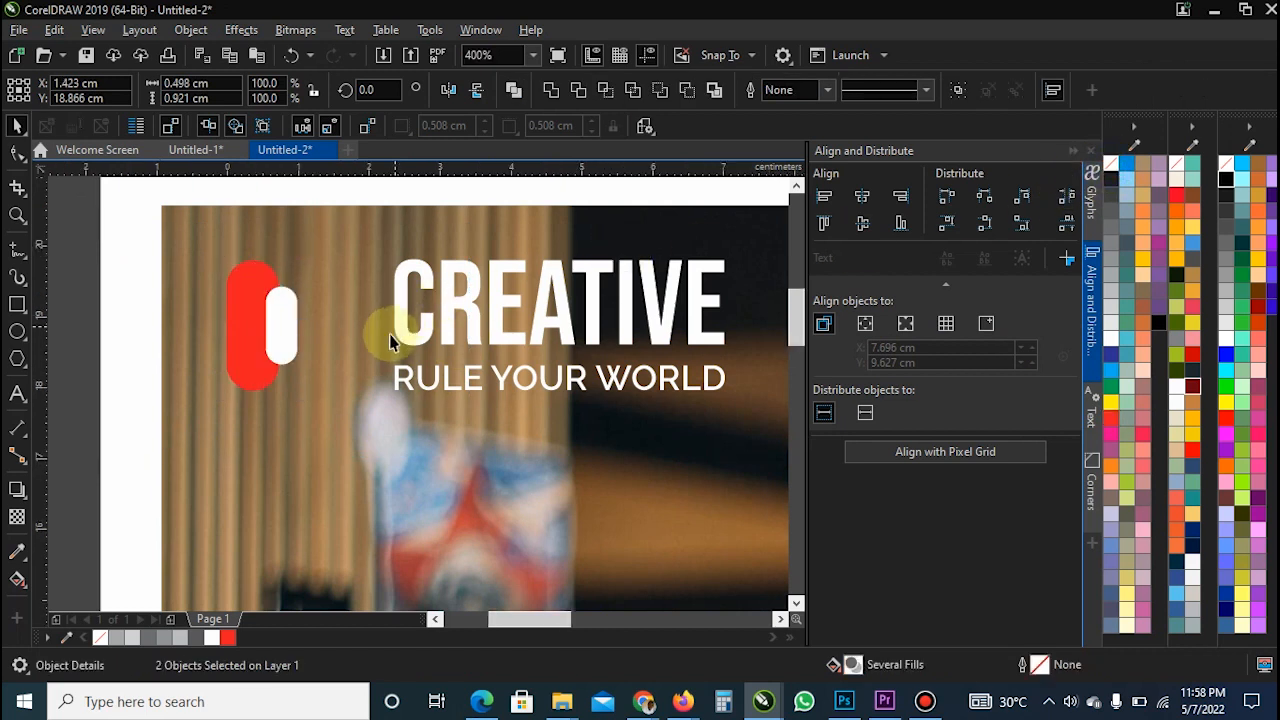
- Move the two capsules slightly closer to the CREATIVE text and group them
{"action": "scroll", "coordinate": [380, 331], "scroll_direction": "down", "scroll_amount": 1}
{"action": "left_click_drag", "start_coordinate": [336, 332], "coordinate": [347, 330]}
{"action": "left_click", "coordinate": [347, 329]}
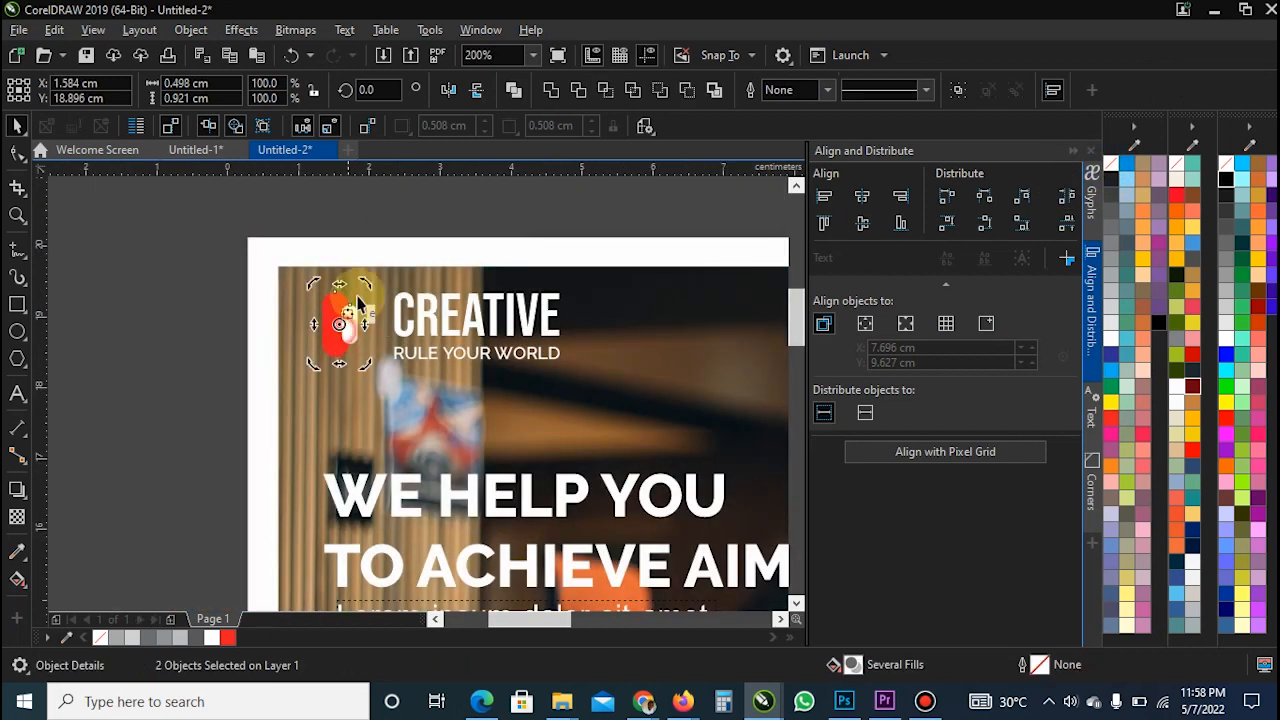
{"action": "key", "text": "ctrl+g"}
- Rotate the capsule group clockwise to an angle of about 343.3 degrees
{"action": "left_click", "coordinate": [350, 324]}
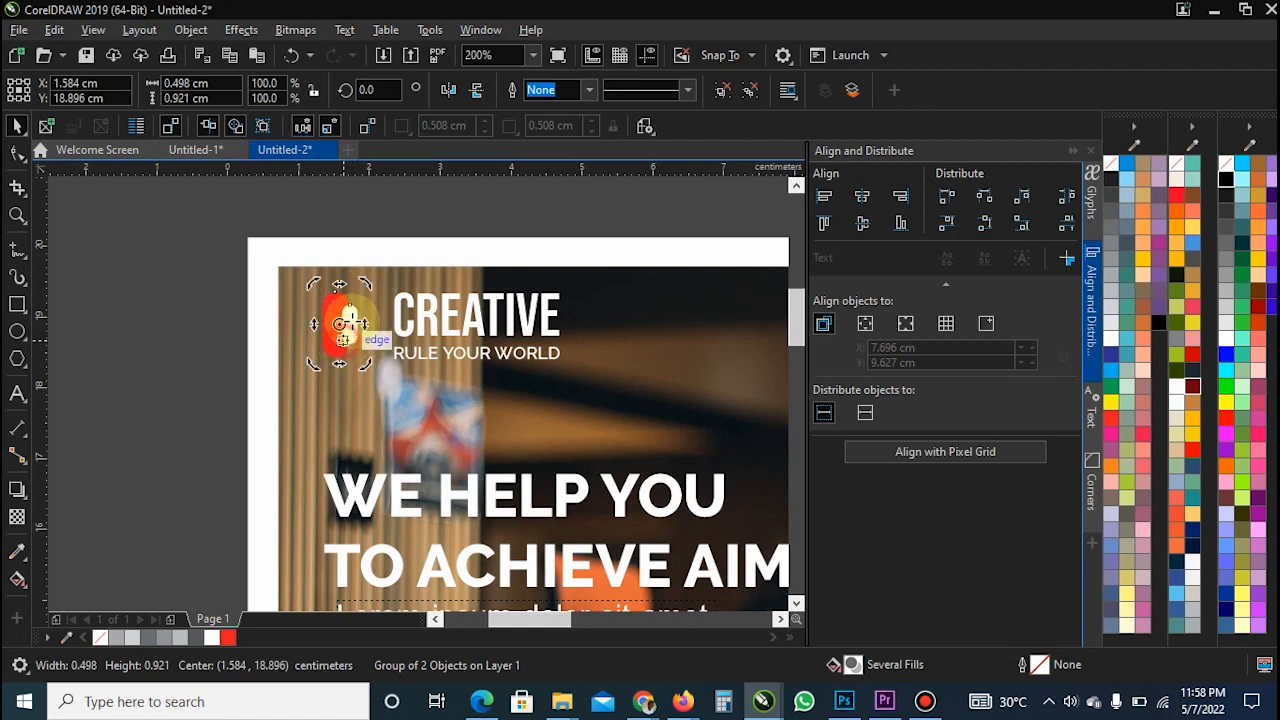
{"action": "left_click_drag", "start_coordinate": [368, 280], "coordinate": [378, 289]}
{"action": "key", "text": "Escape"}
{"action": "left_click", "coordinate": [334, 340]}
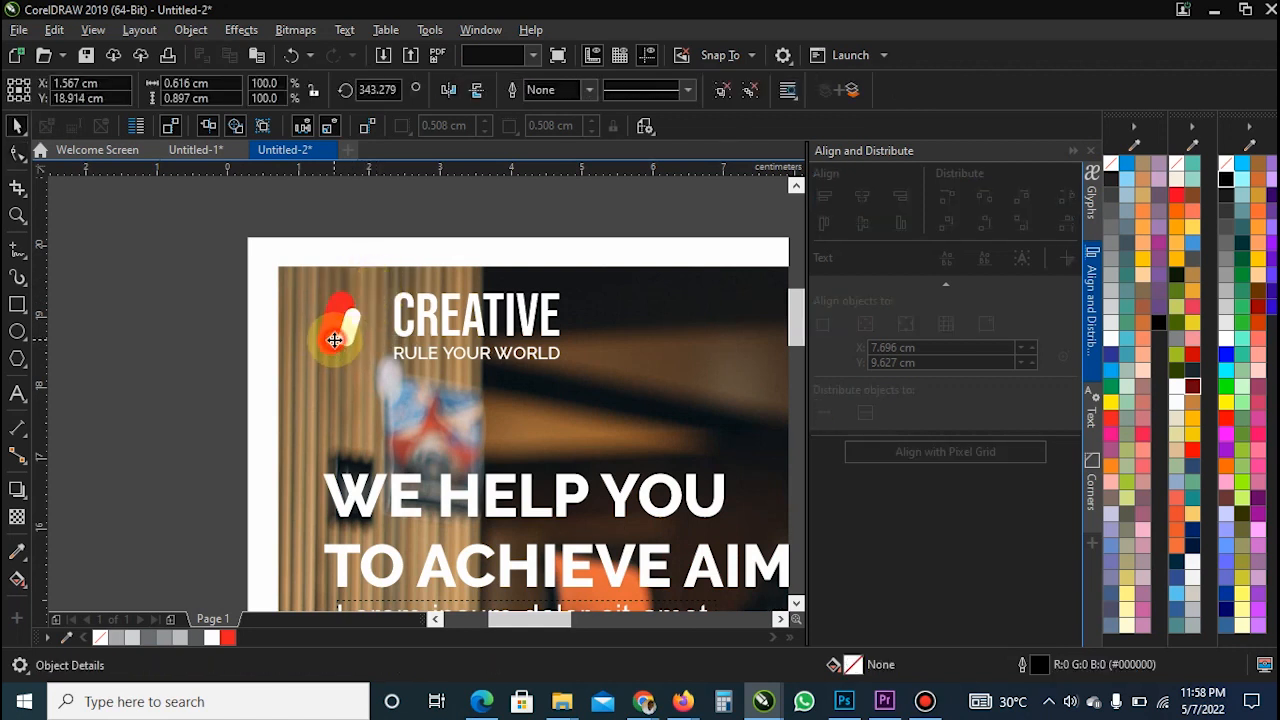
- Move the tilted capsule icon closer to the CREATIVE text and group it with the logo name and tagline
{"action": "left_click_drag", "start_coordinate": [334, 340], "coordinate": [371, 340]}
{"action": "scroll", "coordinate": [484, 338], "scroll_direction": "down", "scroll_amount": 3}
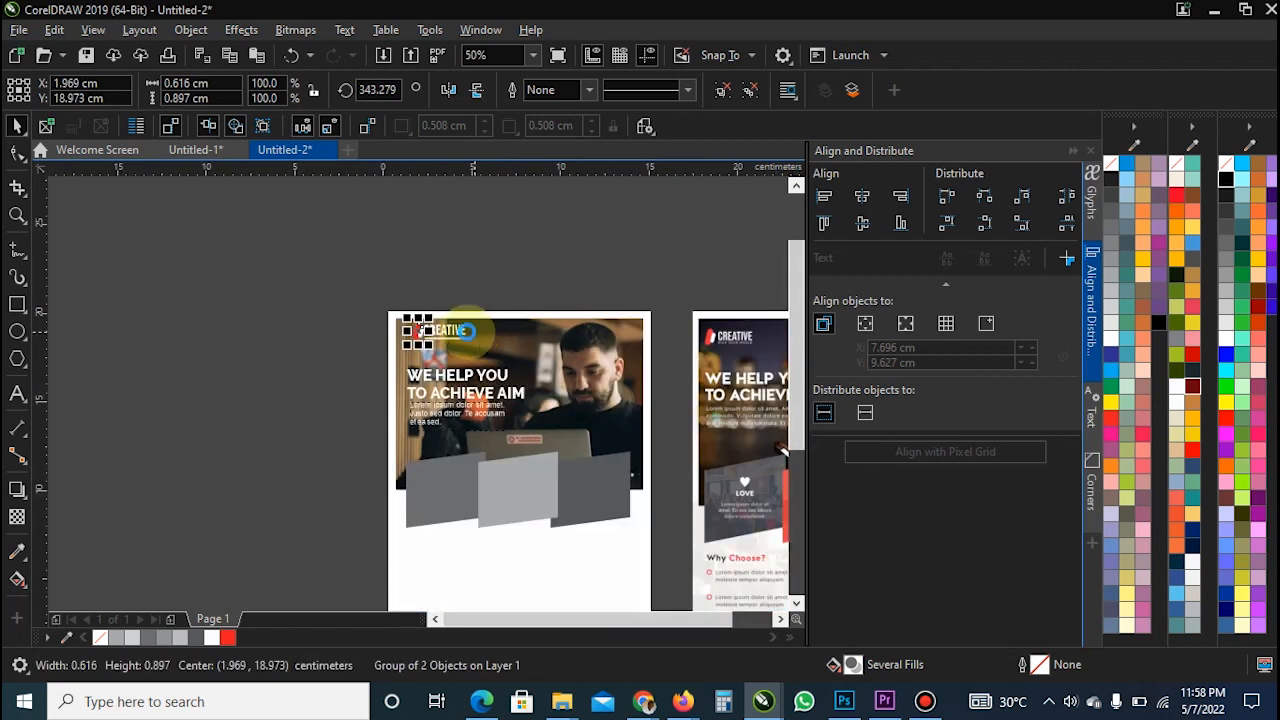
{"action": "scroll", "coordinate": [466, 333], "scroll_direction": "up", "scroll_amount": 3}
{"action": "left_click", "coordinate": [103, 351]}
{"action": "left_click_drag", "start_coordinate": [90, 263], "coordinate": [562, 408]}
{"action": "key", "text": "ctrl+g"}
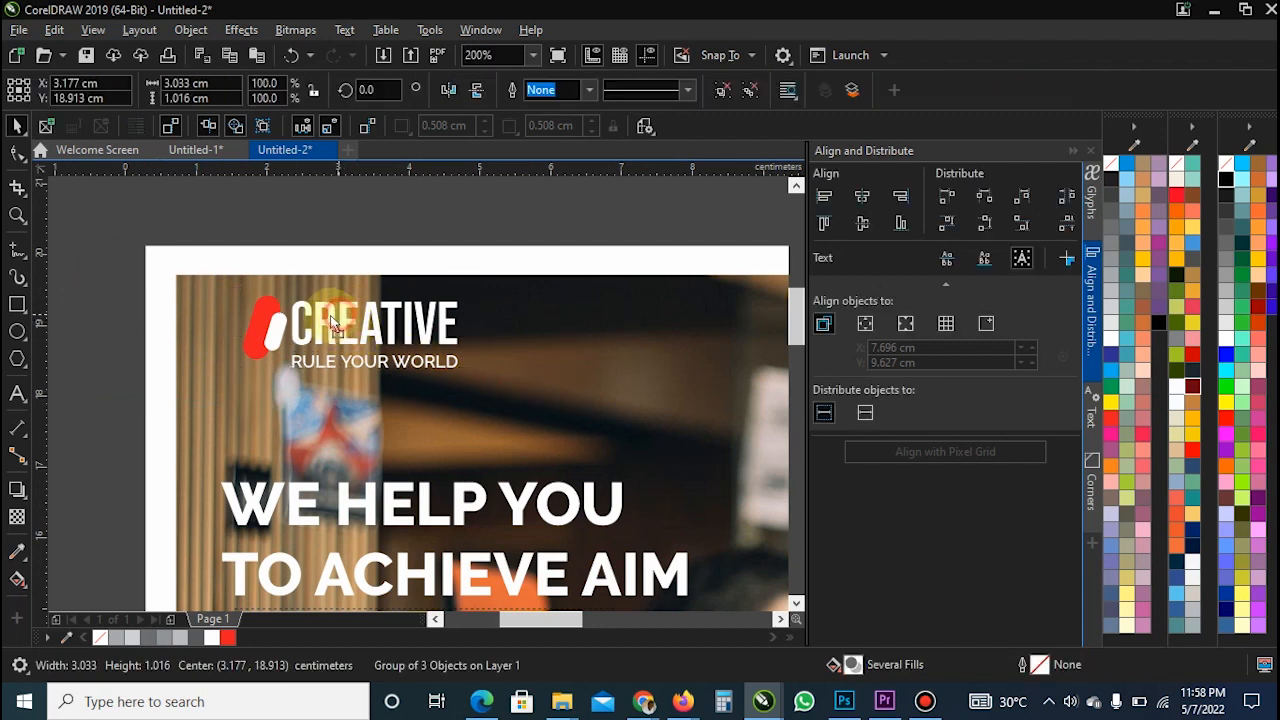
- Shift the grouped logo so its left edge lines up with the left edge of the WE HELP YOU headline
{"action": "left_click_drag", "start_coordinate": [333, 323], "coordinate": [312, 324]}
{"action": "left_click", "coordinate": [274, 508], "text": "shift"}
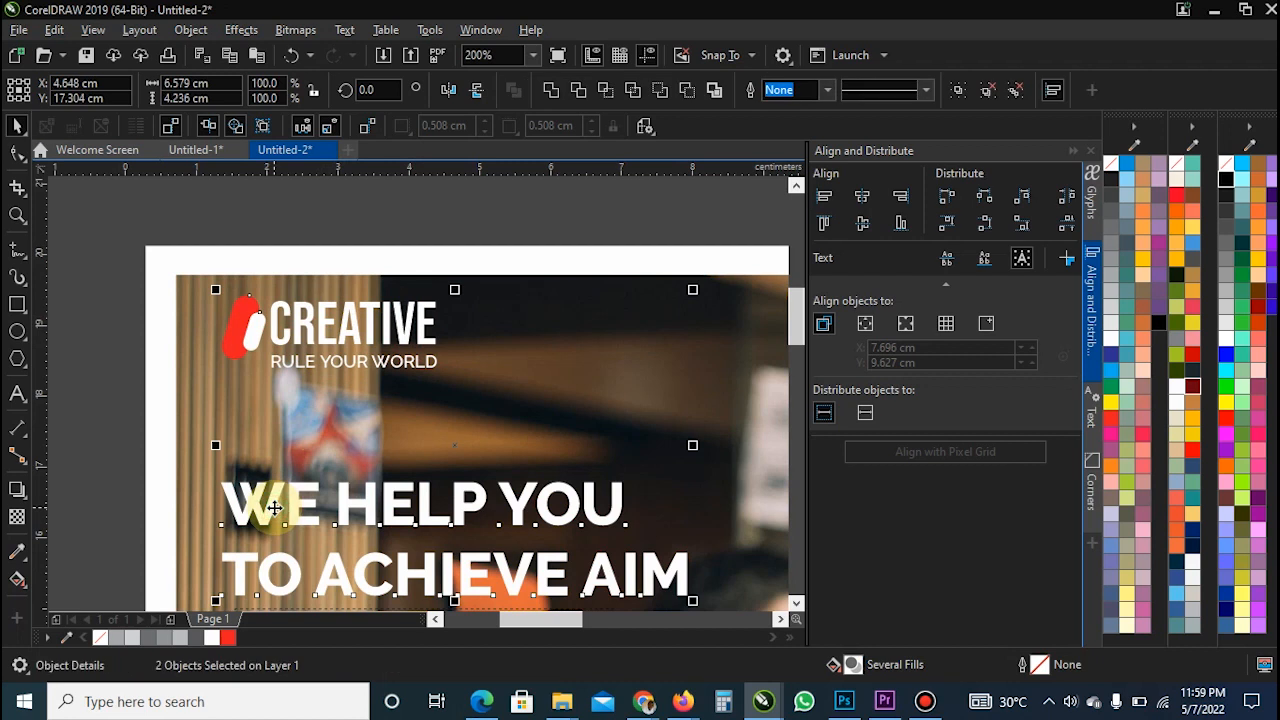
{"action": "scroll", "coordinate": [358, 438], "scroll_direction": "down", "scroll_amount": 2}
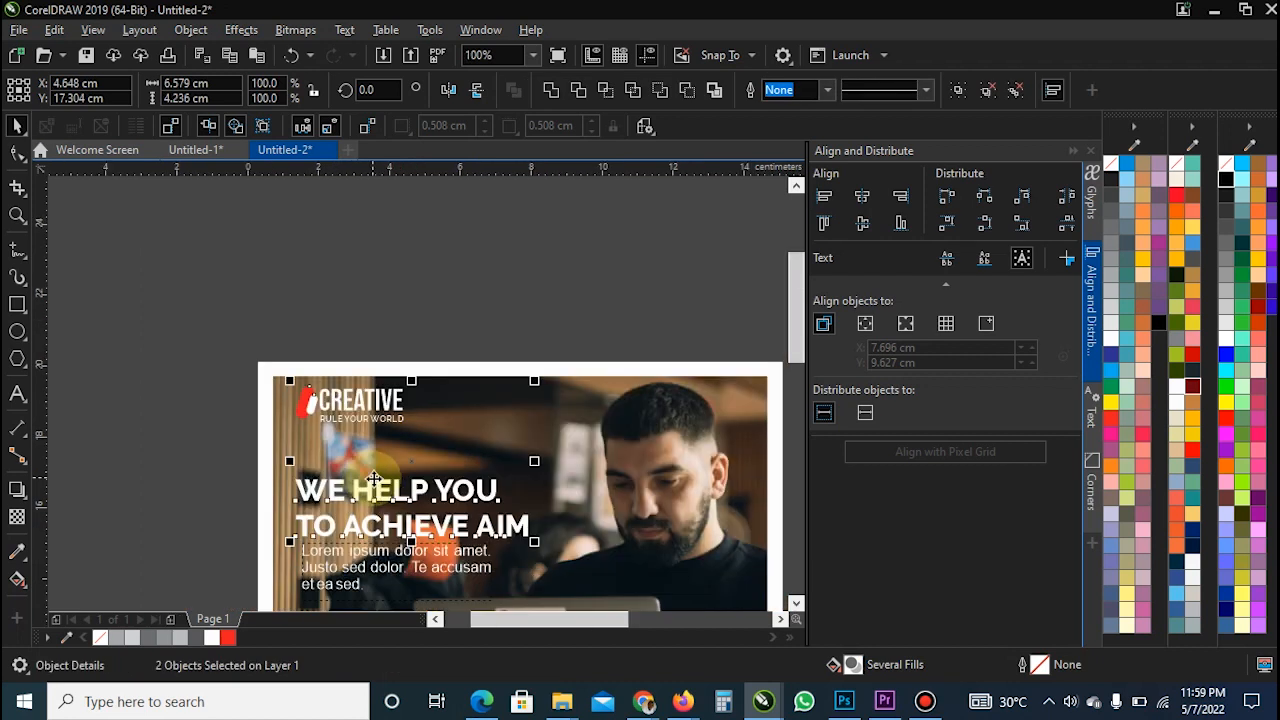
{"action": "left_click", "coordinate": [212, 353]}
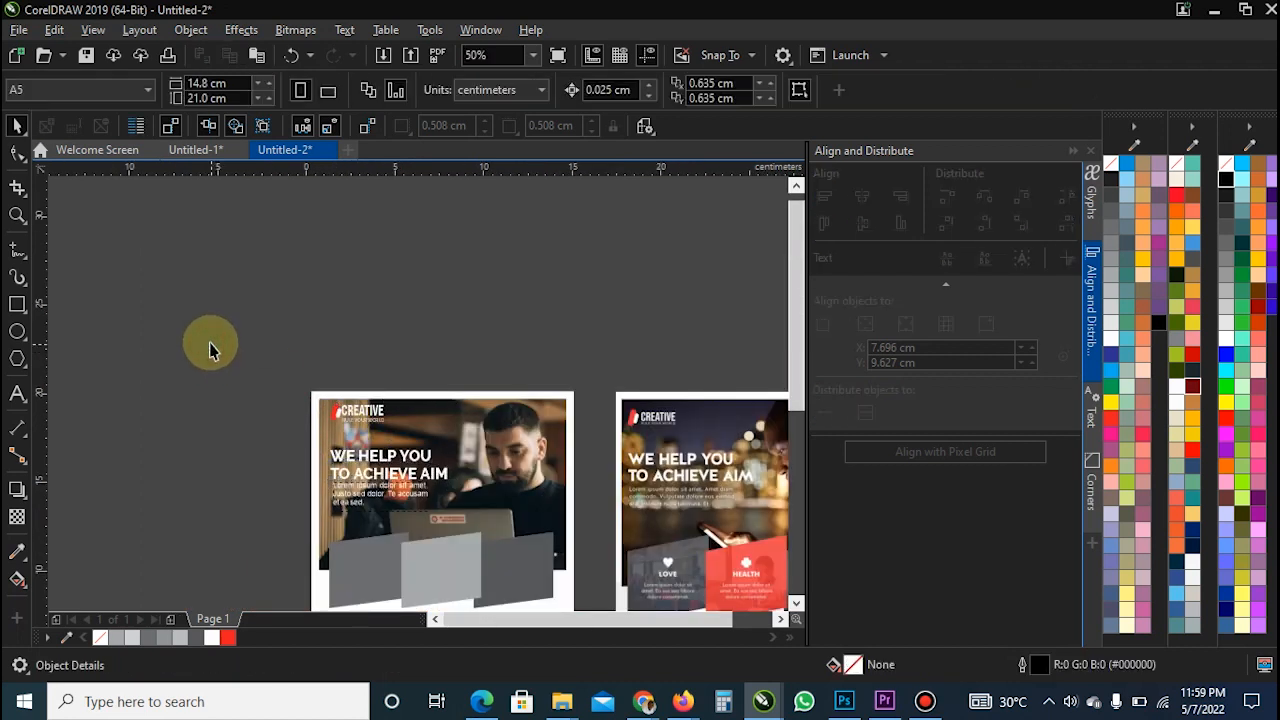
{"action": "key", "text": "F4"}
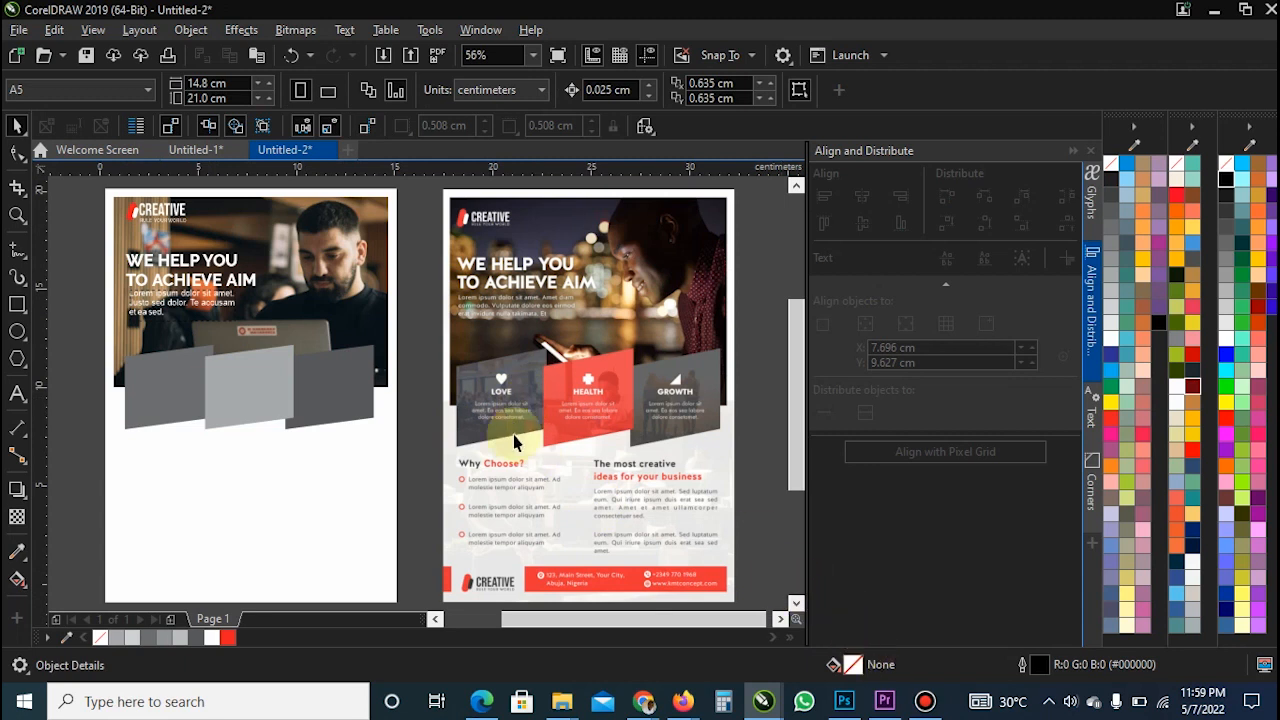
{"action": "left_click", "coordinate": [925, 702]}
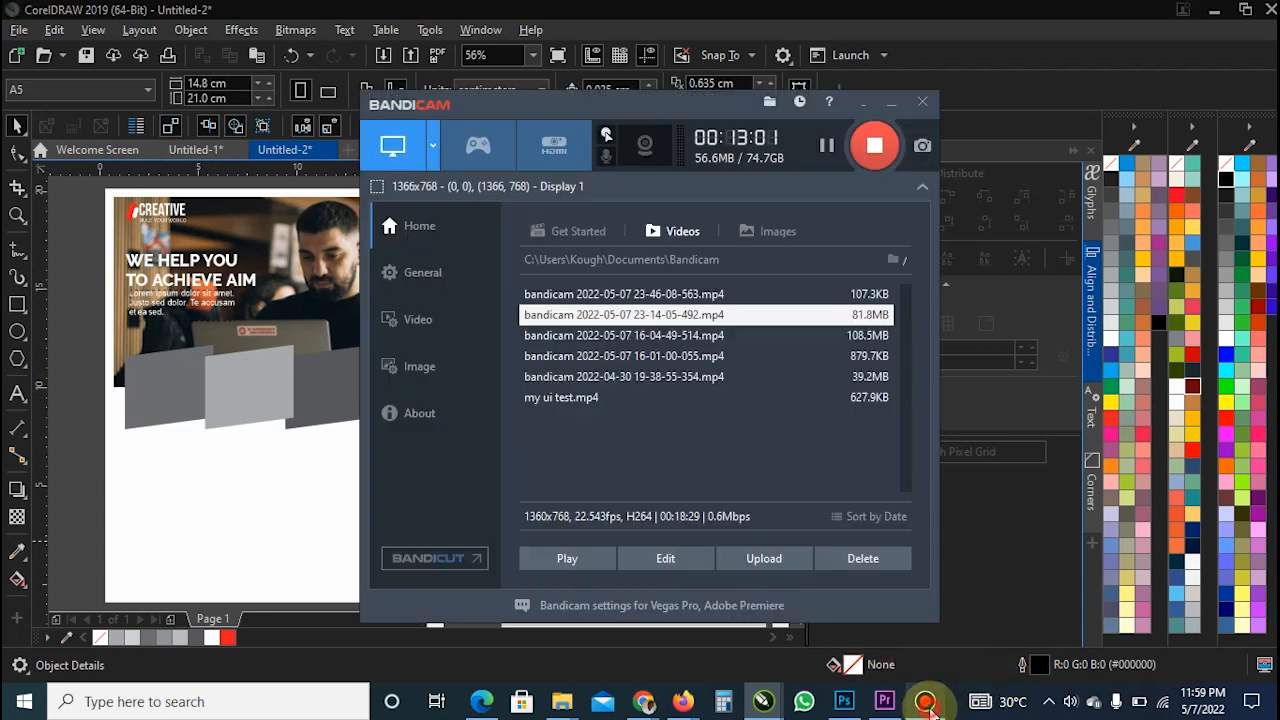
{"action": "left_click", "coordinate": [926, 703]}
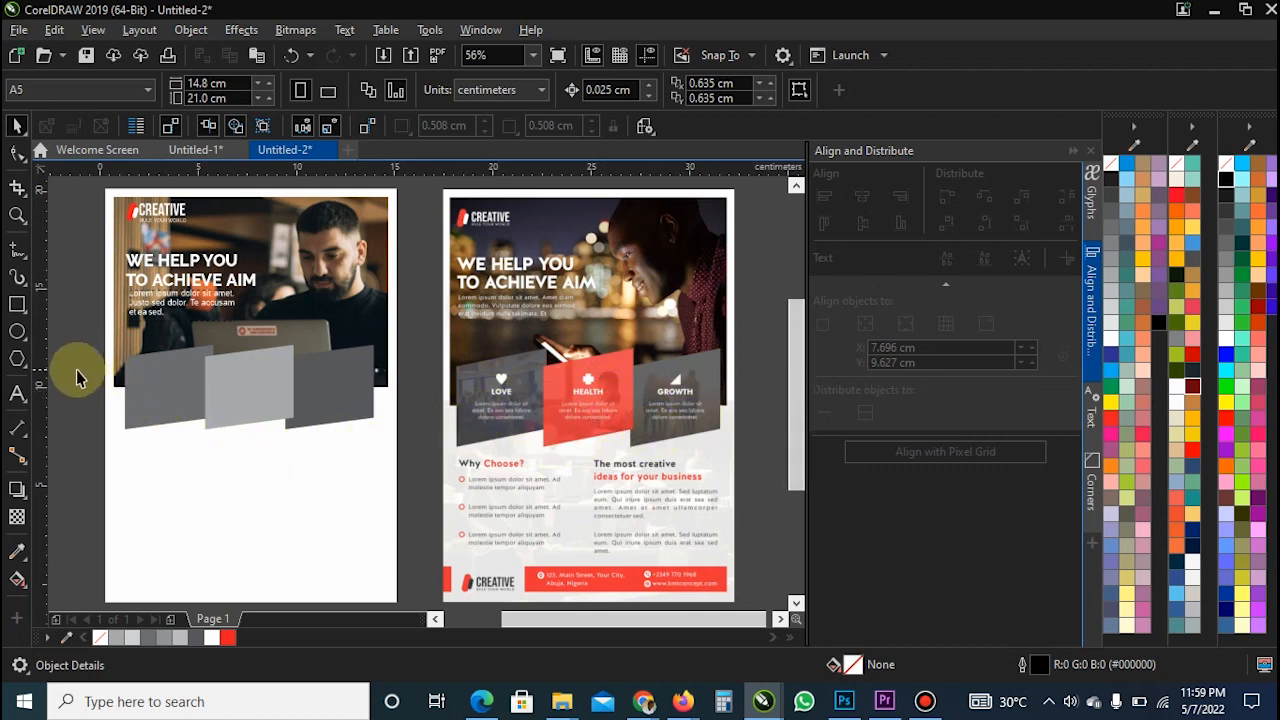
{"action": "scroll", "coordinate": [74, 374], "scroll_direction": "up", "scroll_amount": 3}
{"action": "scroll", "coordinate": [120, 418], "scroll_direction": "down", "scroll_amount": 4}
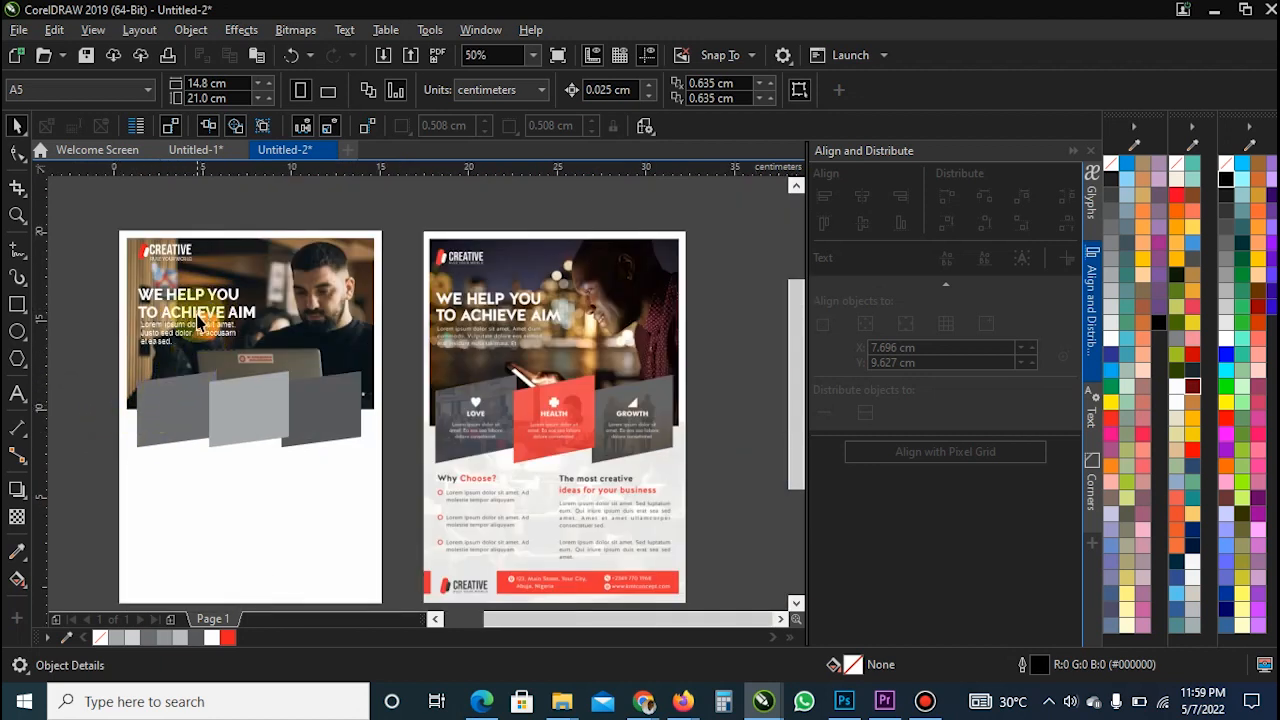
- Add artistic text reading LOVE, HEALTH and GROWTH on three lines and place it over the left slanted panel
{"action": "left_click", "coordinate": [17, 331]}
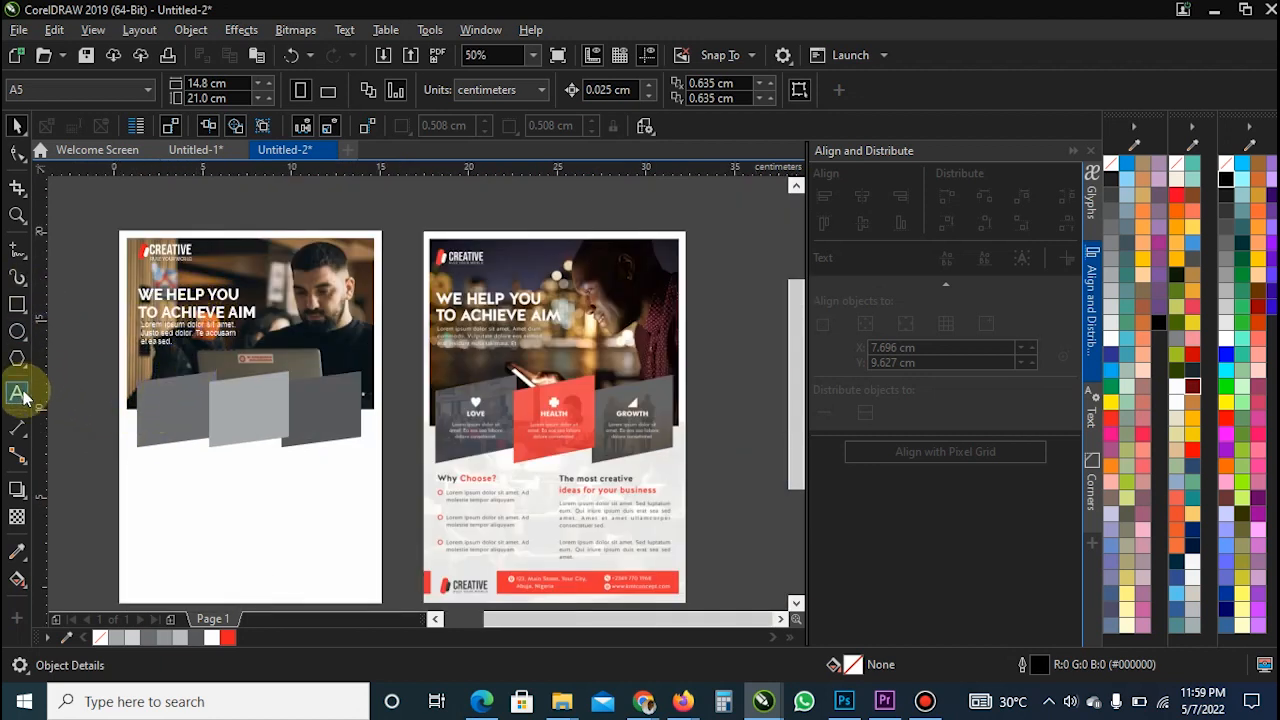
{"action": "left_click", "coordinate": [18, 394]}
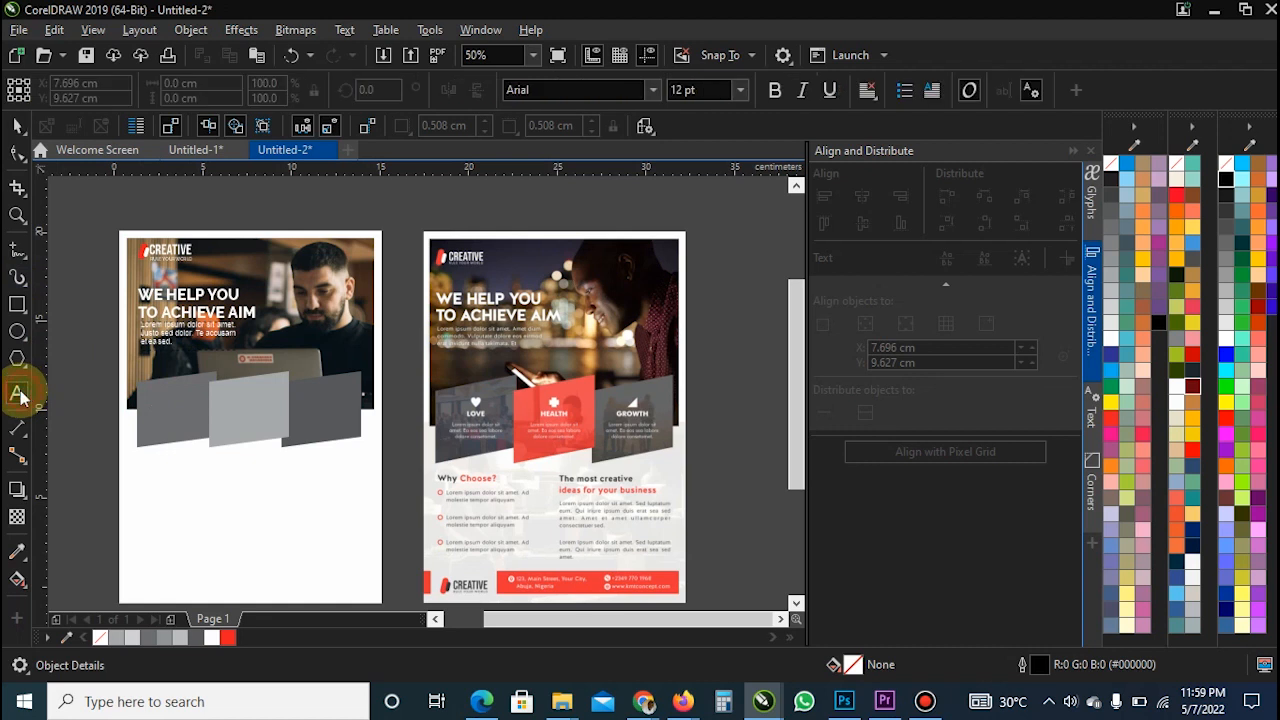
{"action": "left_click", "coordinate": [82, 390]}
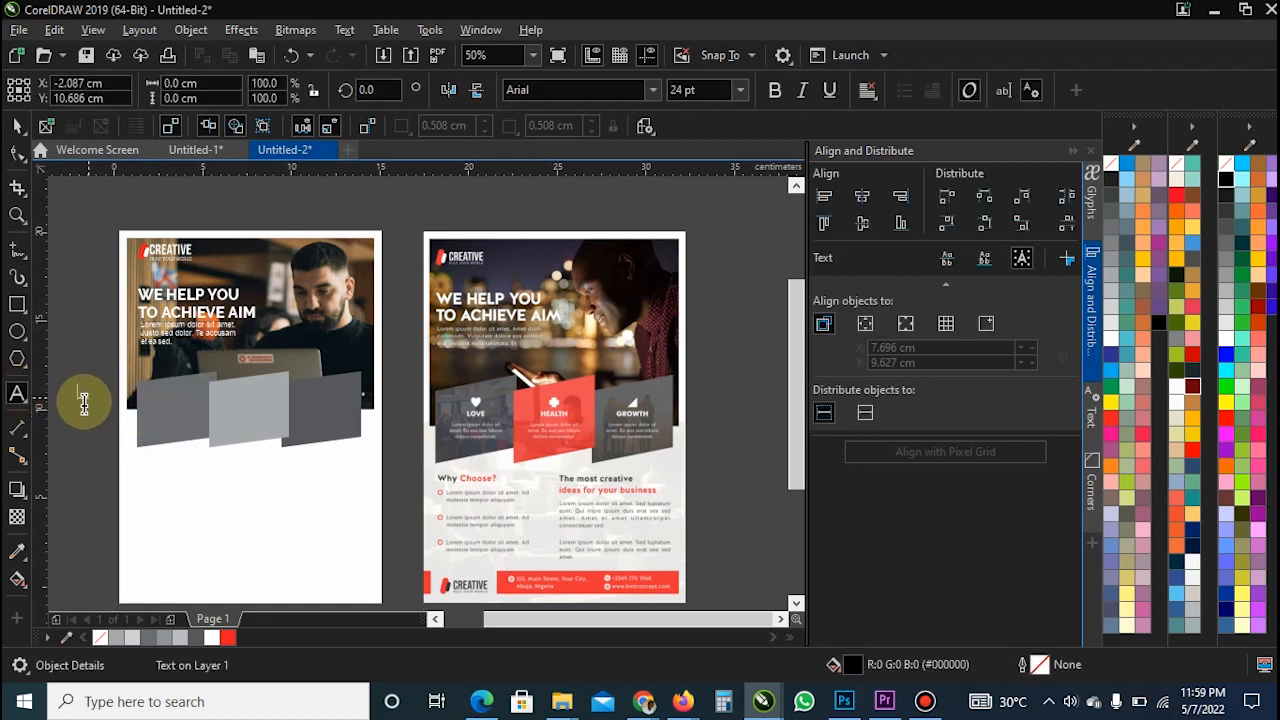
{"action": "type", "text": "LOG"}
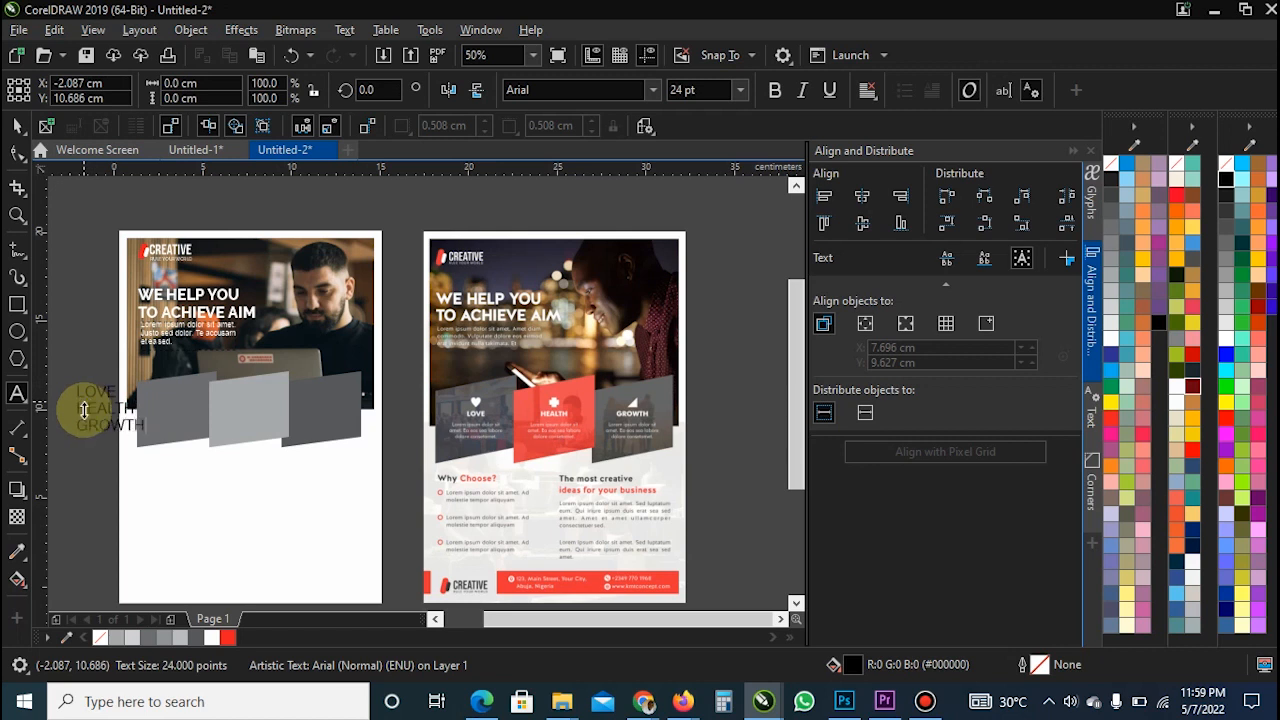
{"action": "left_click", "coordinate": [17, 126]}
{"action": "left_click", "coordinate": [86, 405]}
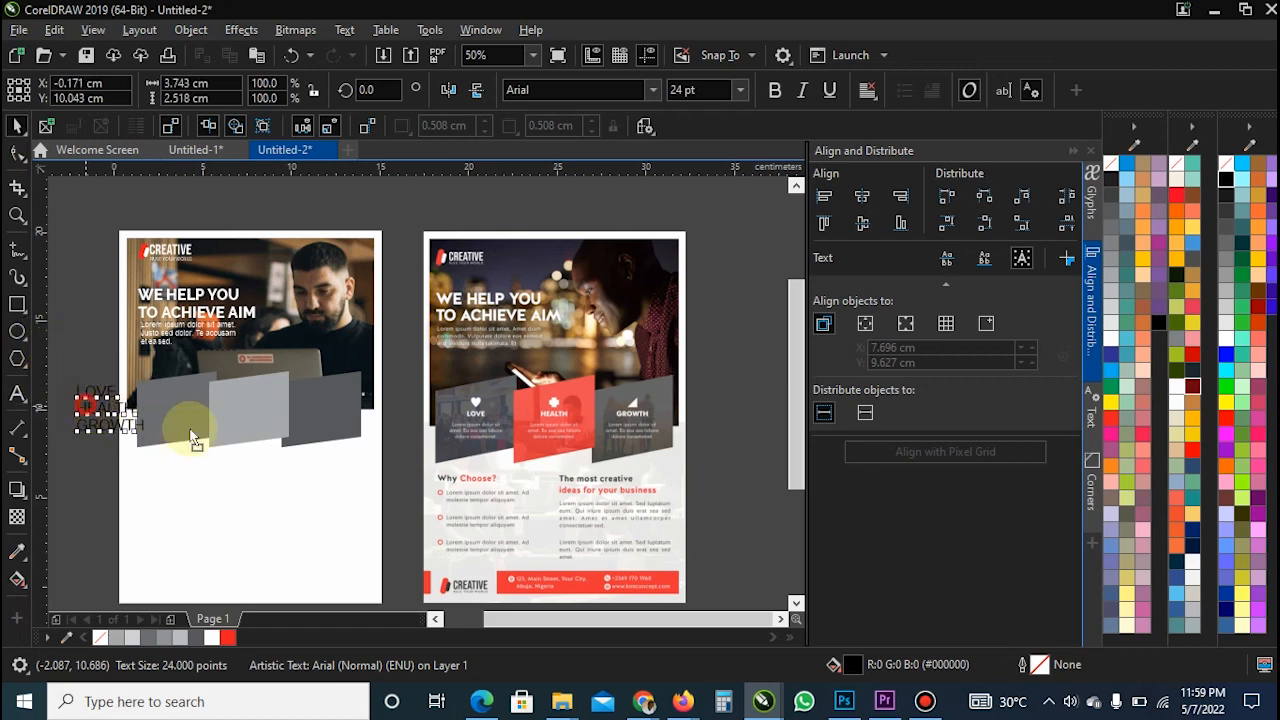
{"action": "mouse_move", "coordinate": [193, 440]}
{"action": "left_mouse_down"}
{"action": "mouse_move", "coordinate": [195, 415]}
{"action": "mouse_move", "coordinate": [177, 435]}
{"action": "left_mouse_up"}
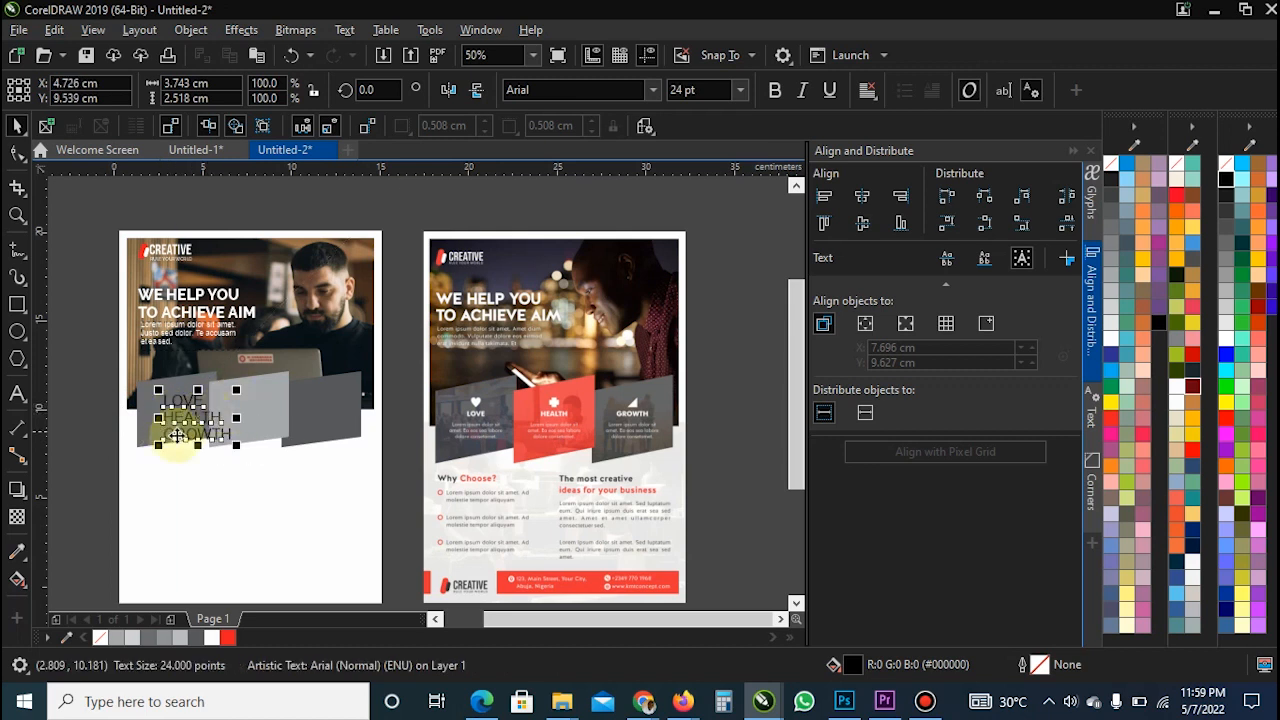
- Set the LOVE, HEALTH, GROWTH text in Raleway ExtraBold at 12 pt
{"action": "left_click", "coordinate": [648, 90]}
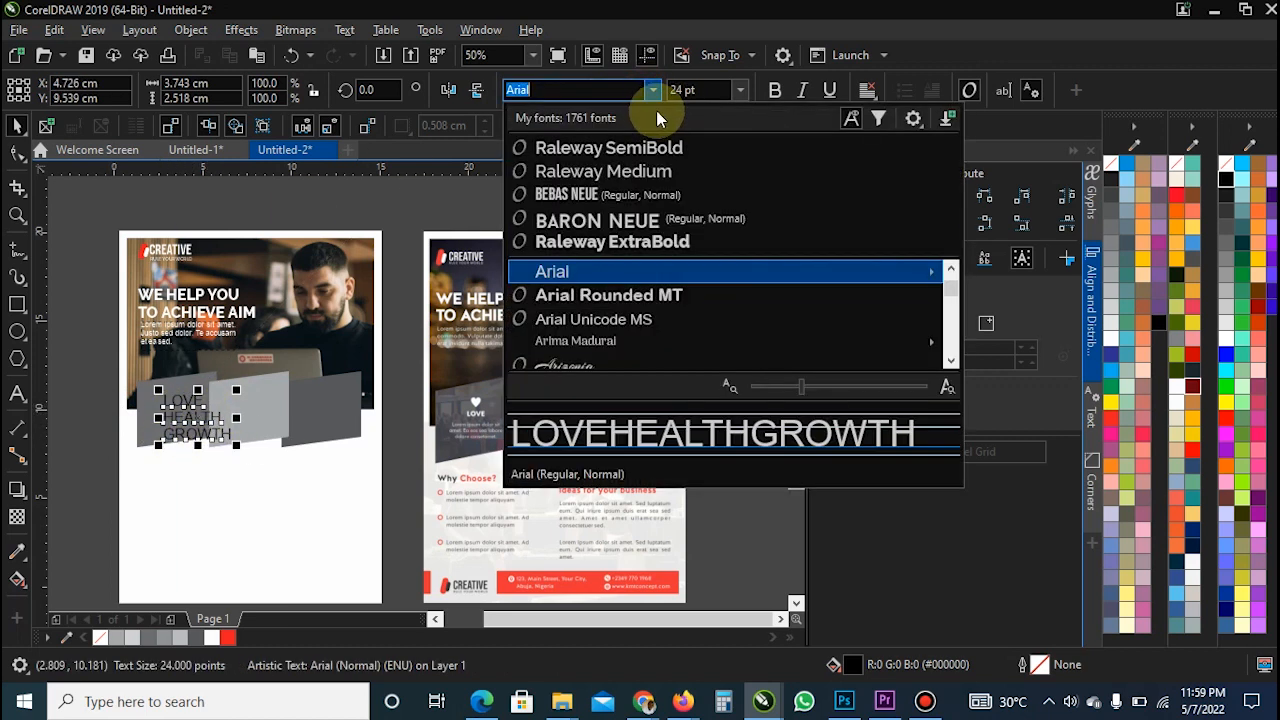
{"action": "left_click", "coordinate": [635, 242]}
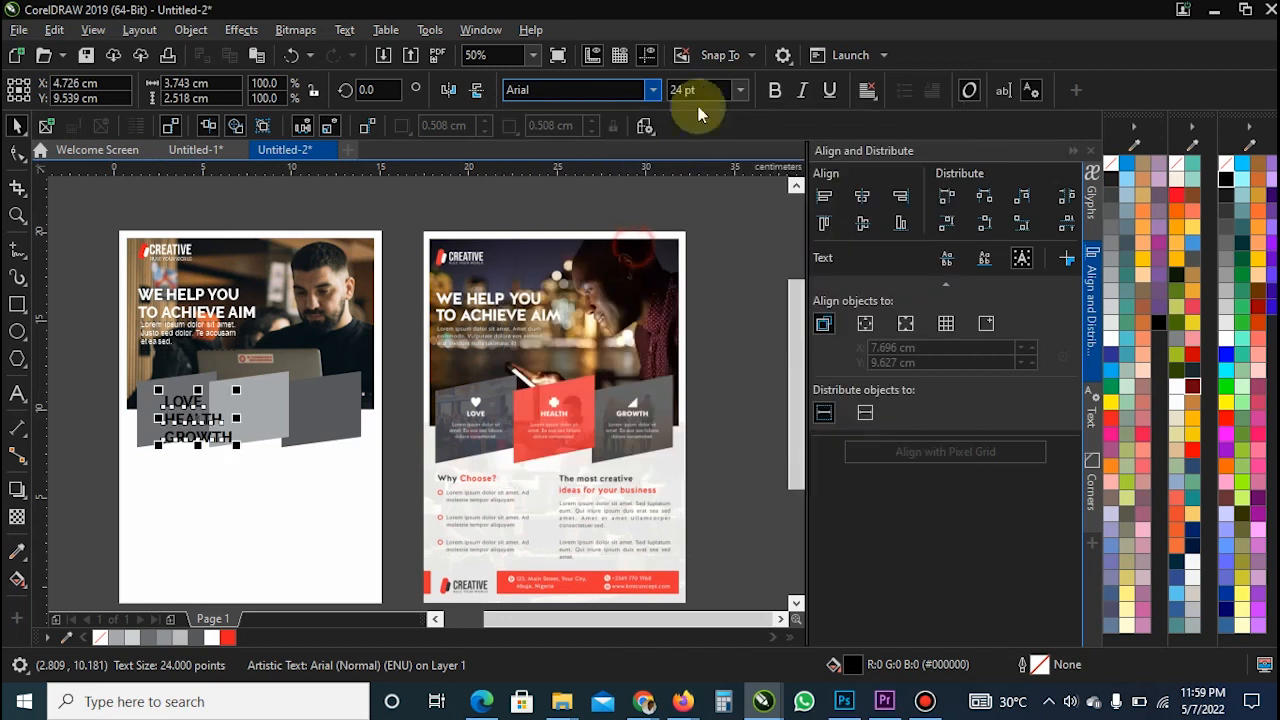
{"action": "left_click", "coordinate": [652, 90]}
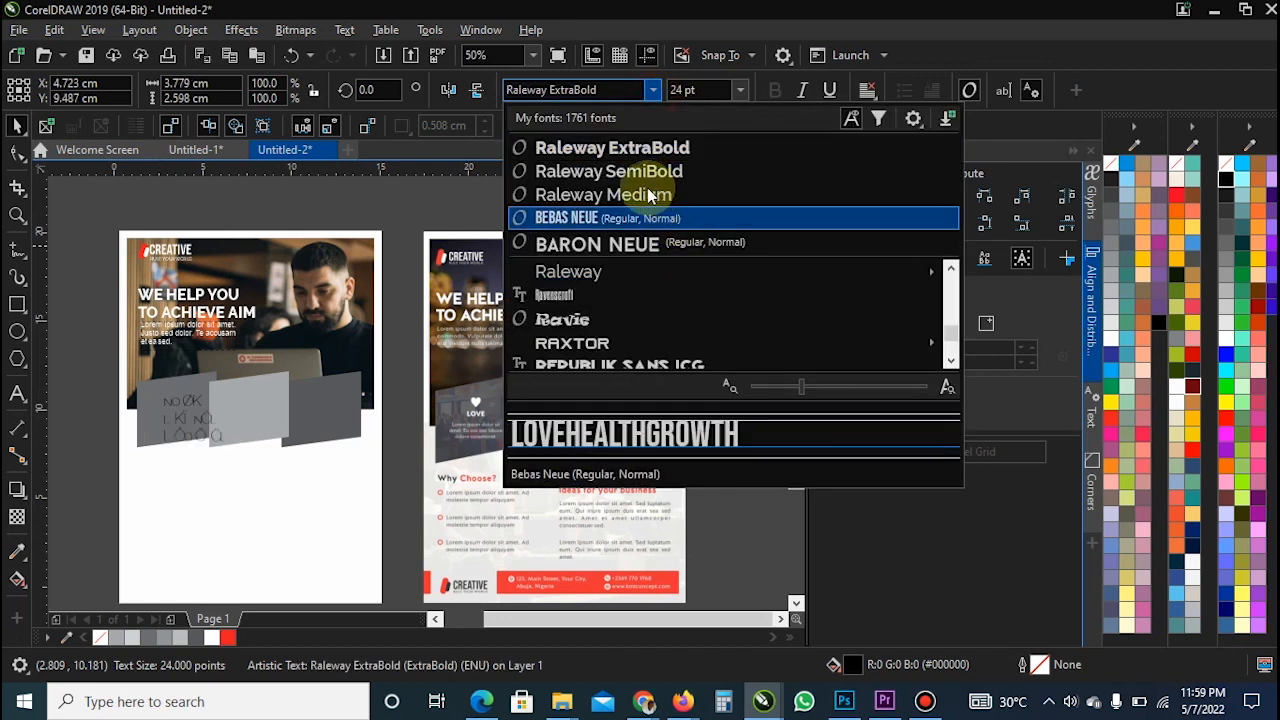
{"action": "left_click", "coordinate": [244, 413]}
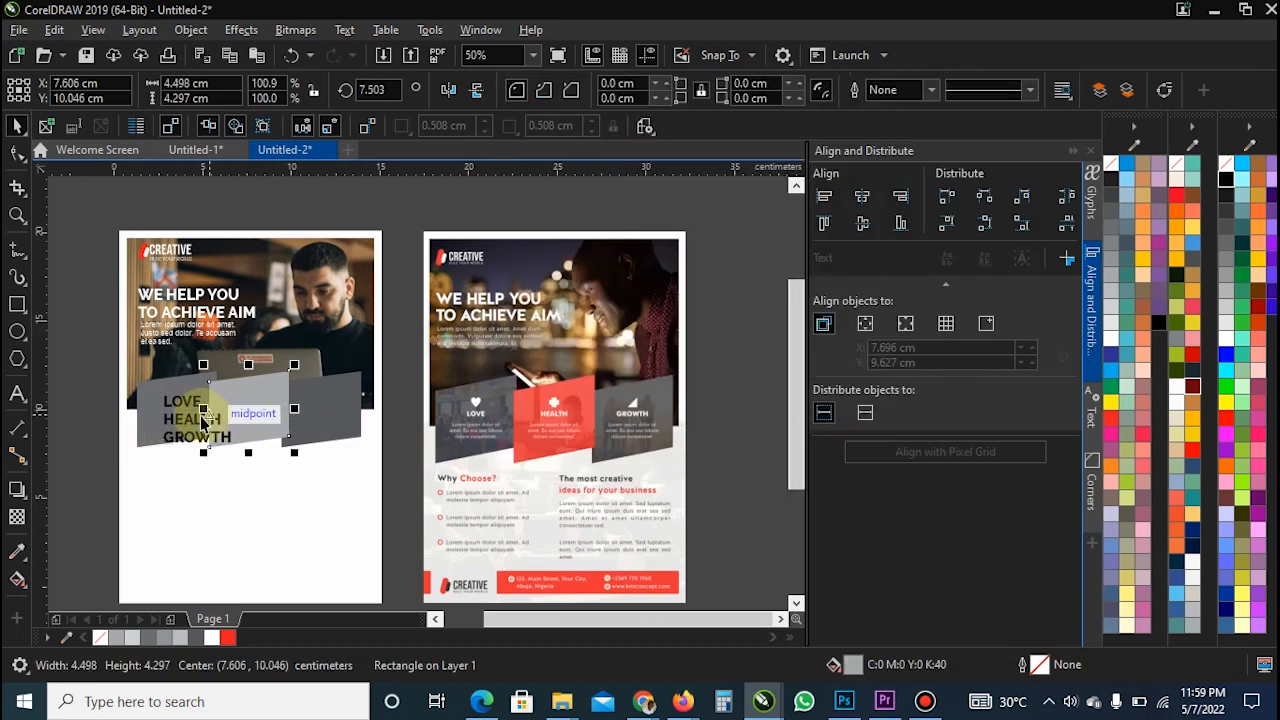
{"action": "left_click", "coordinate": [196, 428]}
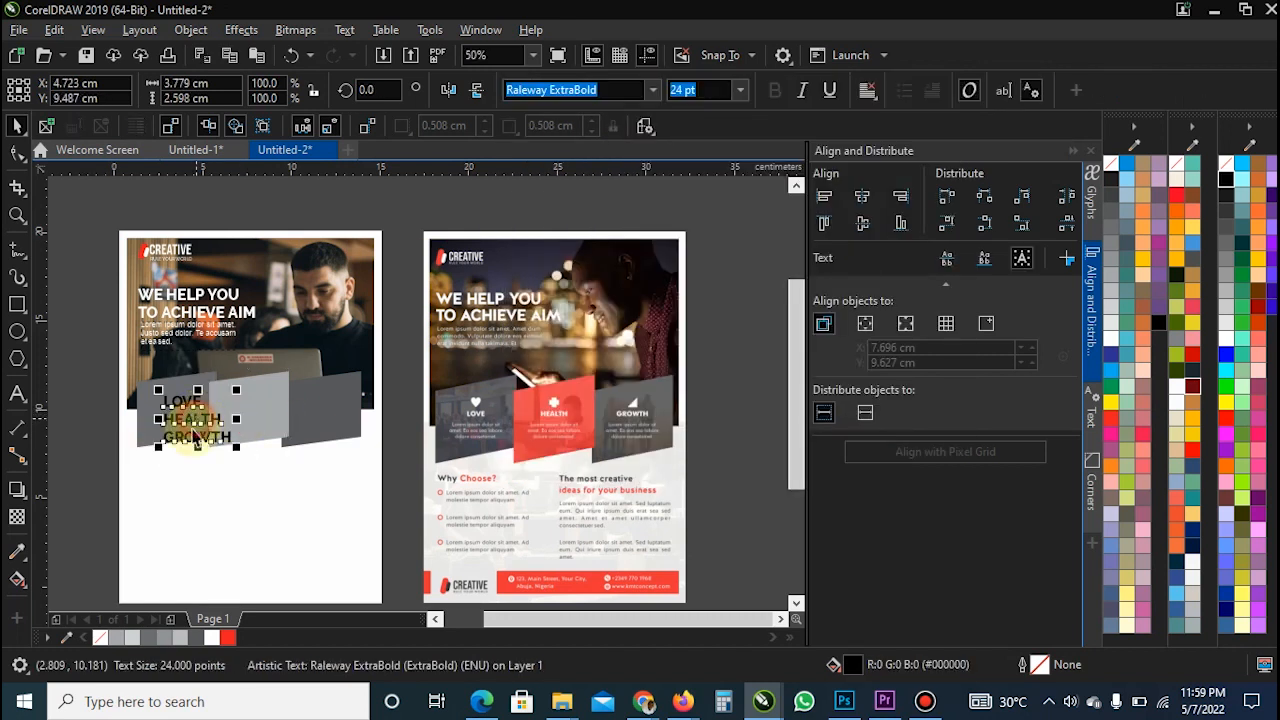
{"action": "left_click", "coordinate": [740, 90]}
{"action": "left_click", "coordinate": [698, 225]}
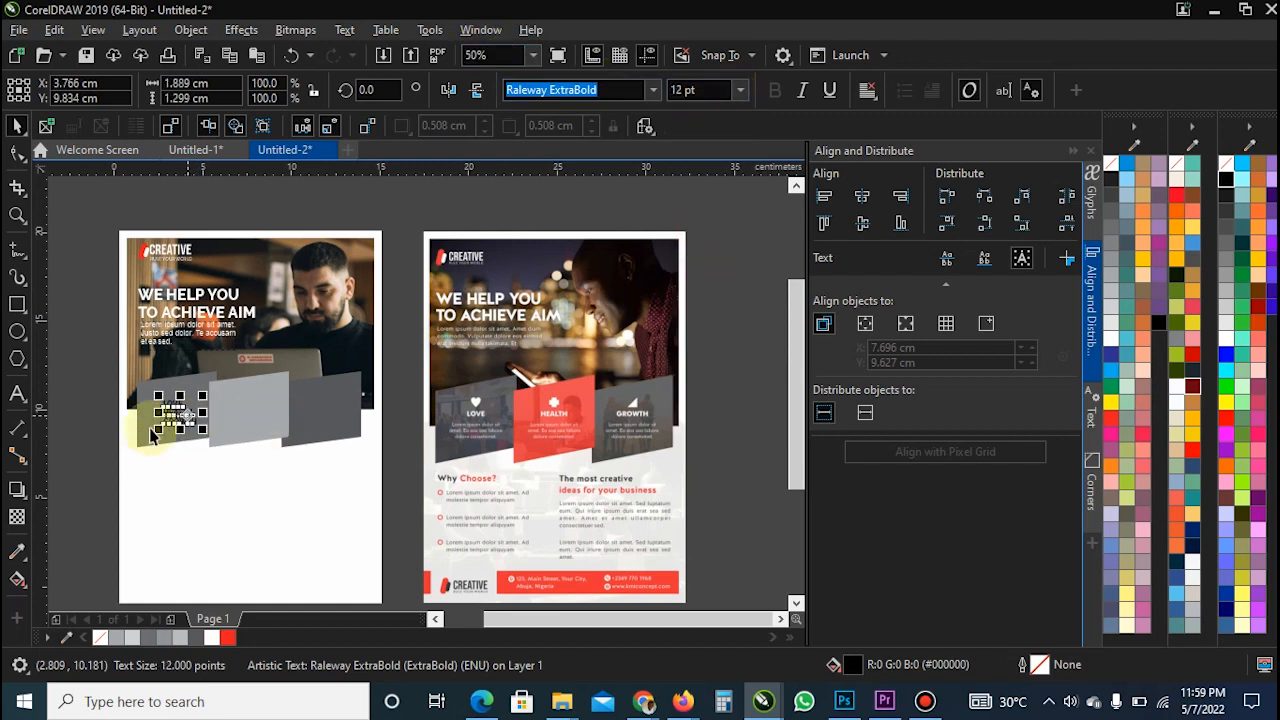
- Break the text into separate lines, then move HEALTH onto the middle panel and GROWTH onto the right panel
{"action": "left_click", "coordinate": [86, 457]}
{"action": "scroll", "coordinate": [208, 430], "scroll_direction": "up", "scroll_amount": 2}
{"action": "left_click", "coordinate": [152, 425]}
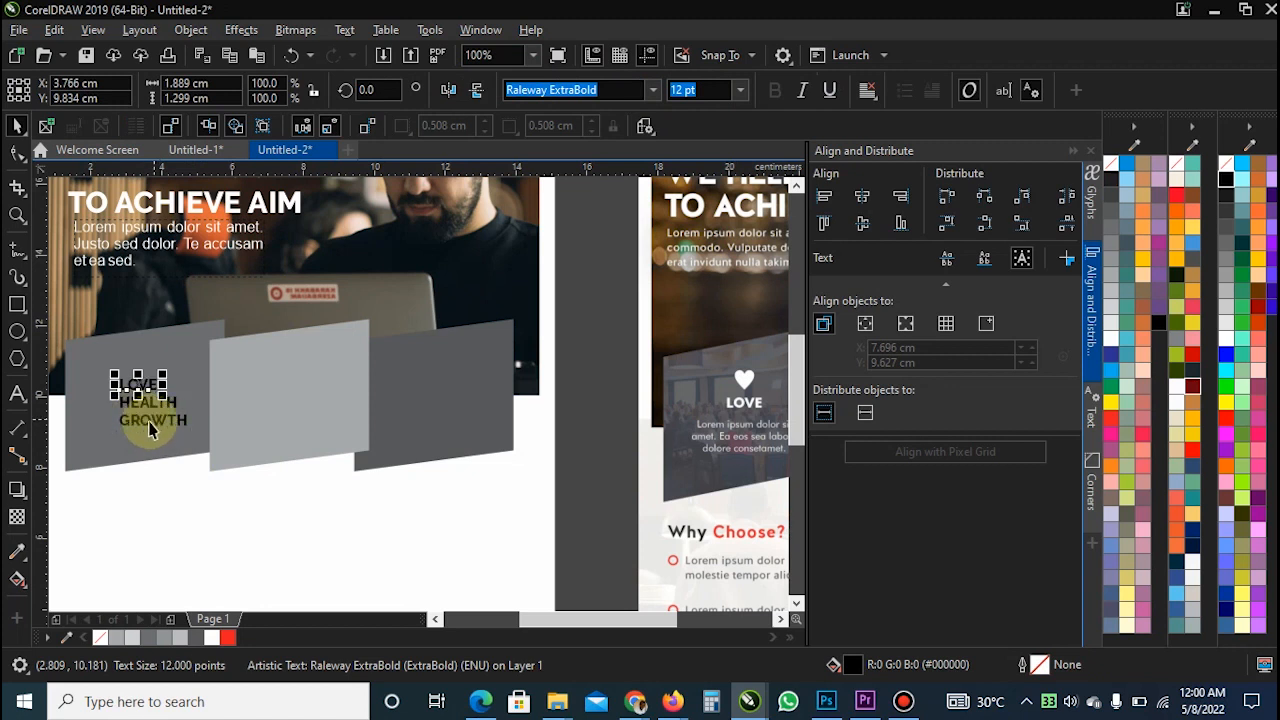
{"action": "left_click", "coordinate": [146, 412]}
{"action": "left_click_drag", "start_coordinate": [140, 404], "coordinate": [286, 388]}
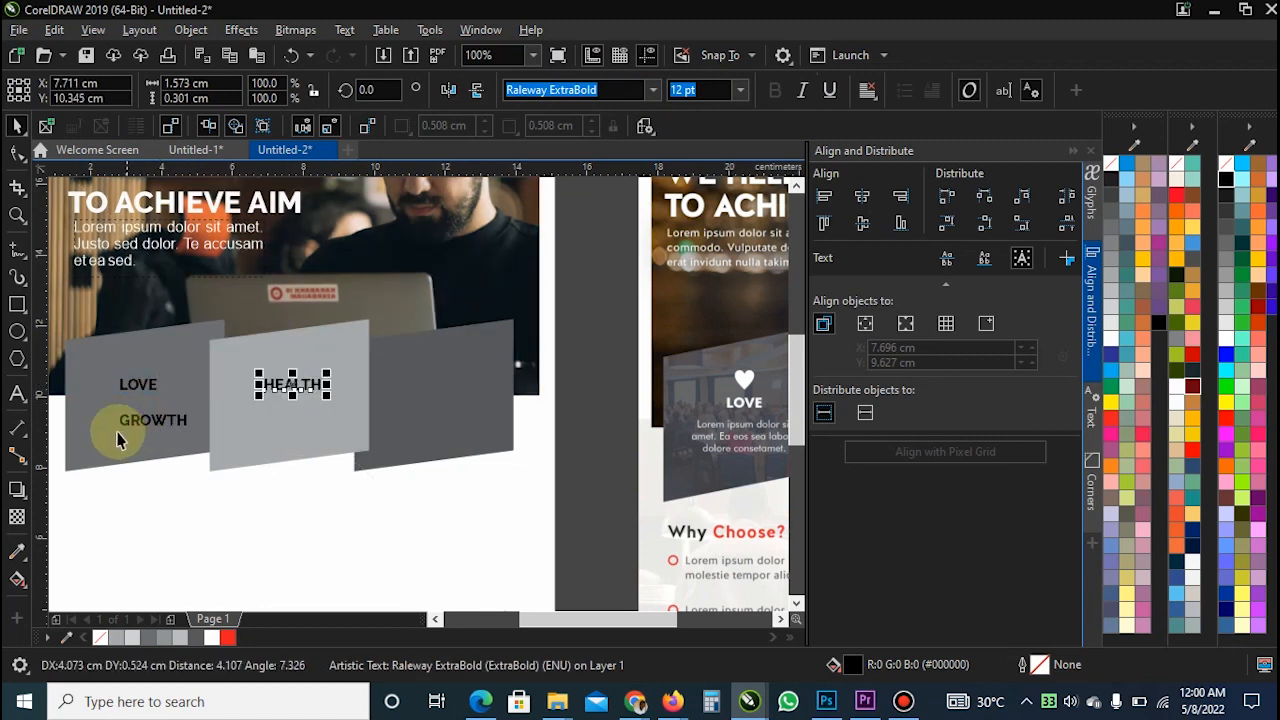
{"action": "left_click", "coordinate": [165, 409]}
{"action": "left_click_drag", "start_coordinate": [158, 412], "coordinate": [432, 376]}
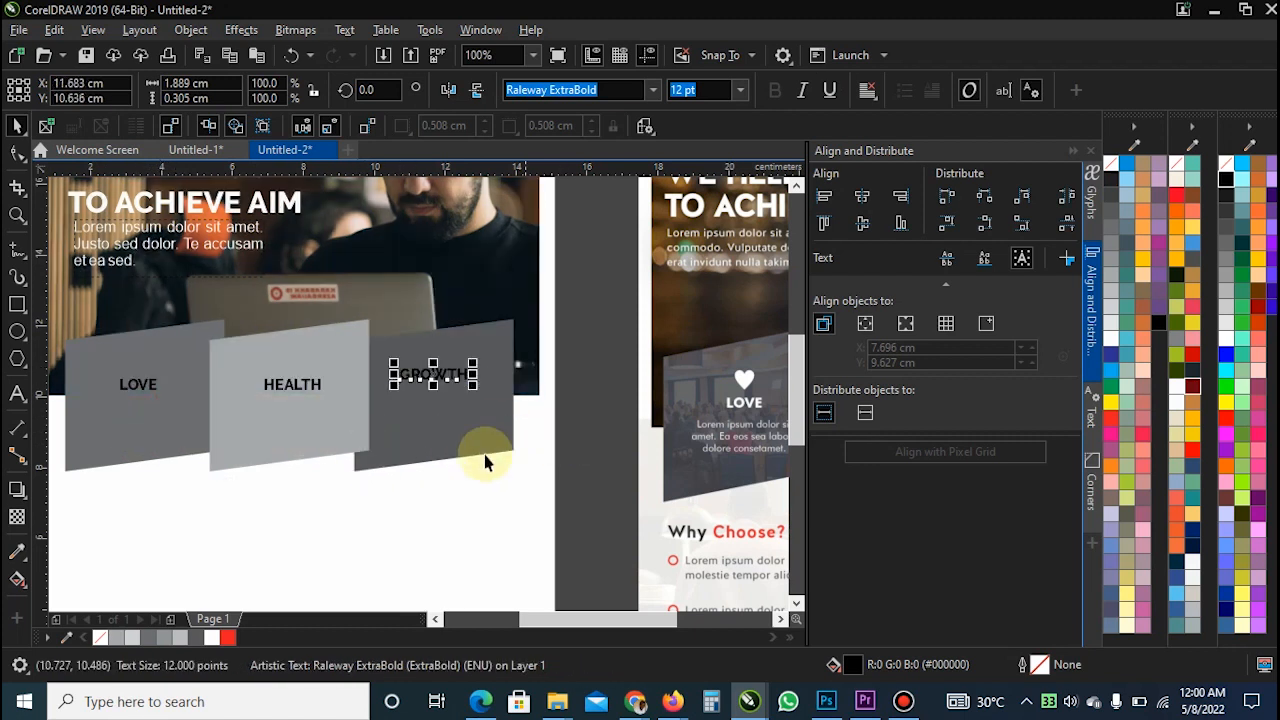
- Align the LOVE, HEALTH and GROWTH labels level with each other on one horizontal line
{"action": "scroll", "coordinate": [484, 462], "scroll_direction": "down", "scroll_amount": 2}
{"action": "mouse_move", "coordinate": [182, 392]}
{"action": "left_mouse_down"}
{"action": "mouse_move", "coordinate": [439, 431]}
{"action": "mouse_move", "coordinate": [489, 455]}
{"action": "left_mouse_up"}
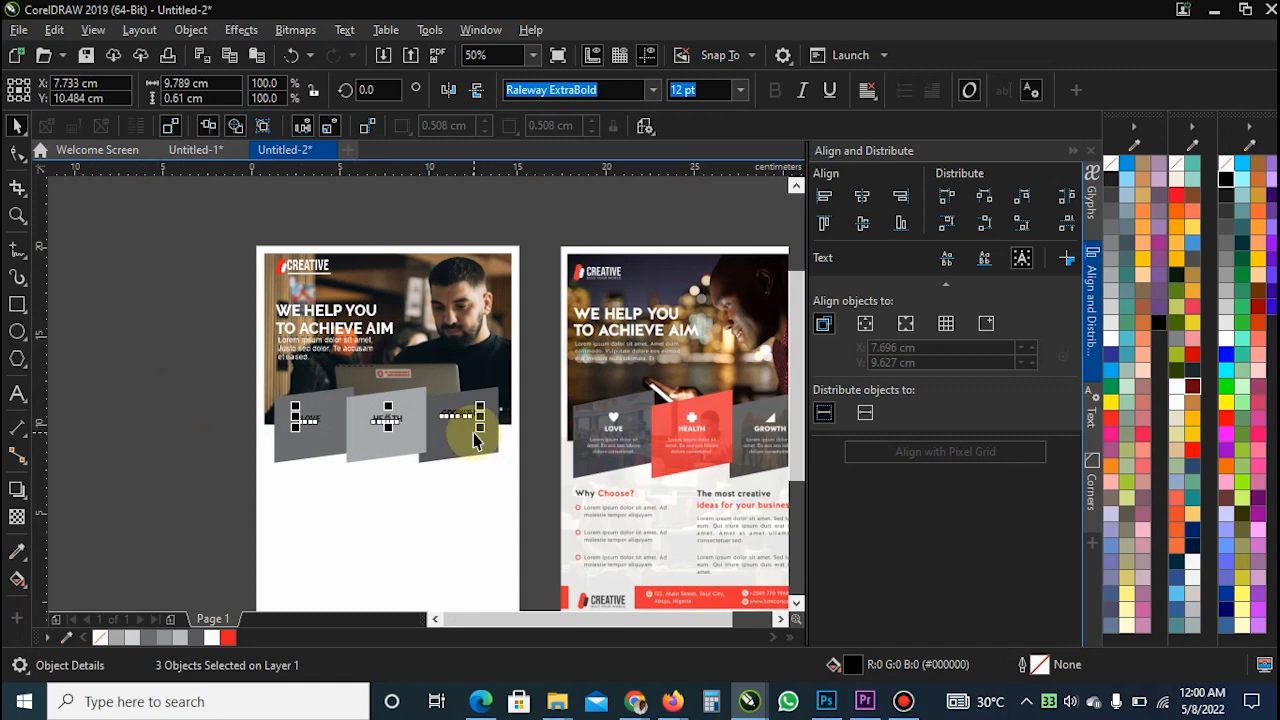
{"action": "mouse_move", "coordinate": [476, 440]}
{"action": "left_mouse_down"}
{"action": "mouse_move", "coordinate": [301, 454]}
{"action": "mouse_move", "coordinate": [287, 435]}
{"action": "mouse_move", "coordinate": [296, 447]}
{"action": "left_mouse_up"}
{"action": "left_click", "coordinate": [200, 434]}
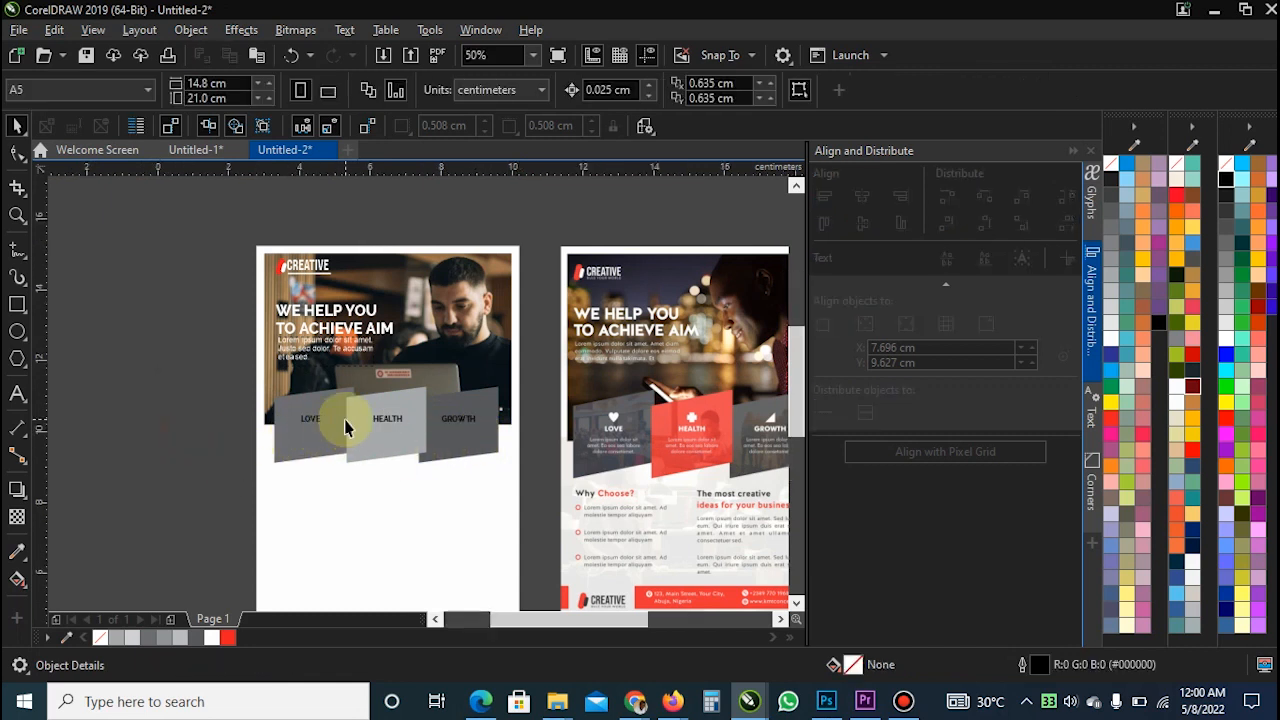
- Centre each of the three labels horizontally on its own slanted panel
{"action": "scroll", "coordinate": [343, 423], "scroll_direction": "up", "scroll_amount": 2}
{"action": "left_click", "coordinate": [276, 425]}
{"action": "left_click", "coordinate": [345, 484], "text": "shift"}
{"action": "key", "text": "c"}
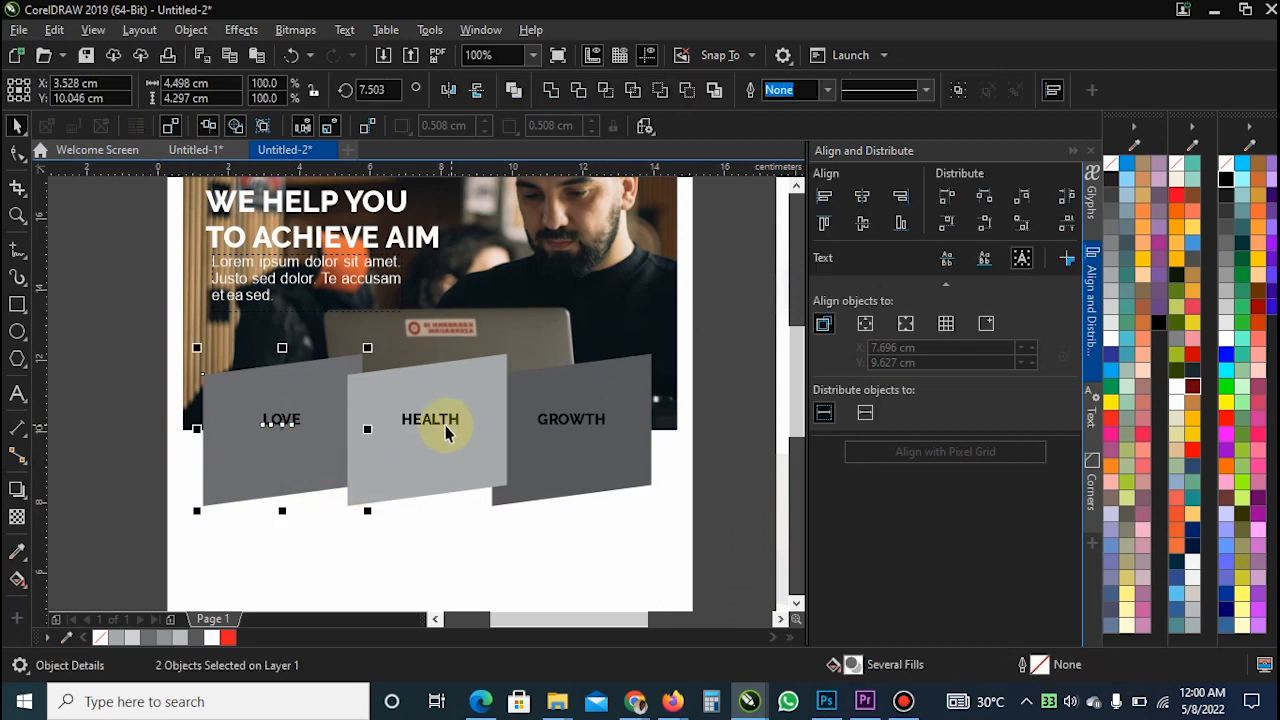
{"action": "left_click", "coordinate": [430, 422]}
{"action": "left_click", "coordinate": [418, 478], "text": "shift"}
{"action": "key", "text": "c"}
{"action": "left_click", "coordinate": [578, 428]}
{"action": "left_click", "coordinate": [551, 466], "text": "shift"}
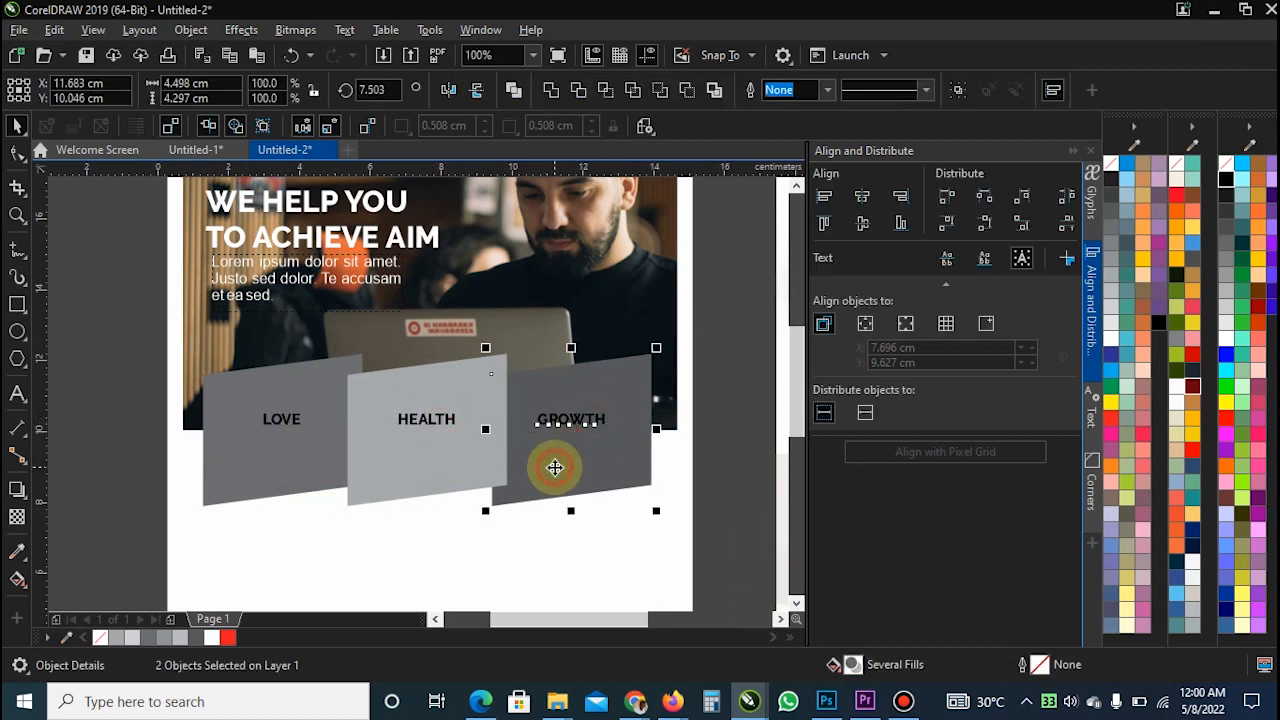
{"action": "left_click", "coordinate": [128, 450]}
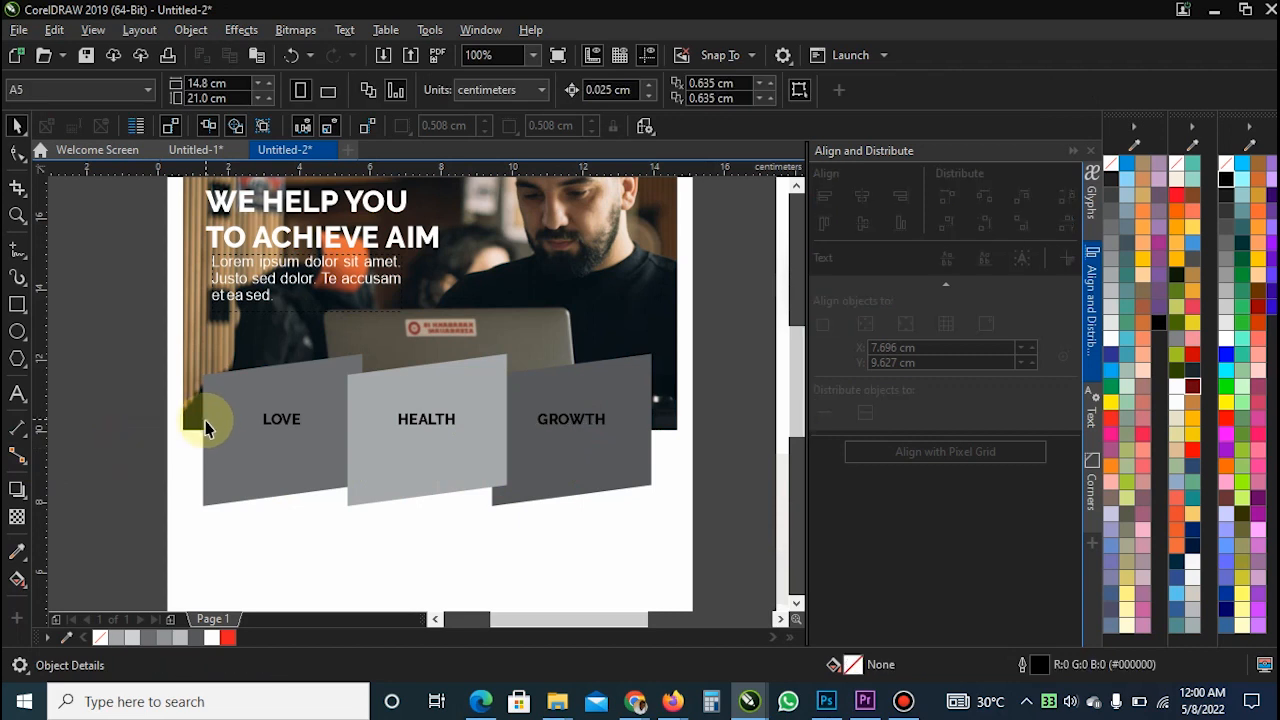
- Set the font size of all three panel labels to 14 pt
{"action": "left_click", "coordinate": [285, 428]}
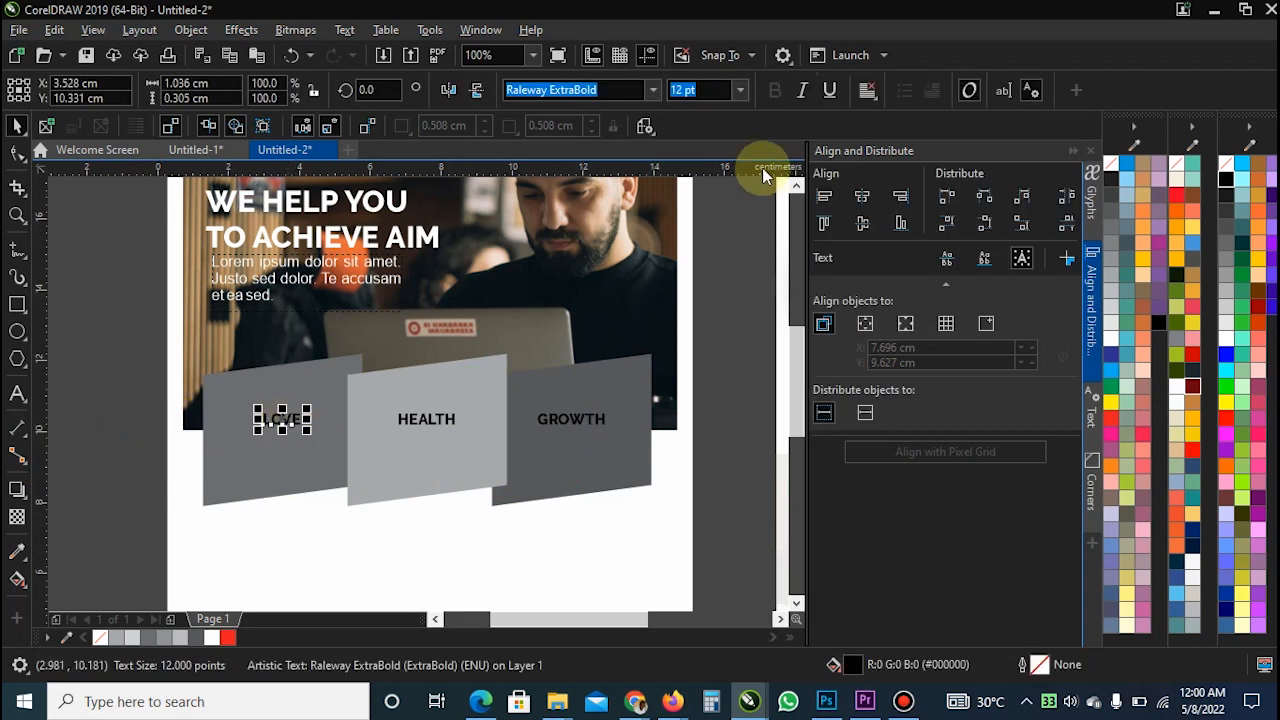
{"action": "left_click_drag", "start_coordinate": [517, 424], "coordinate": [618, 432]}
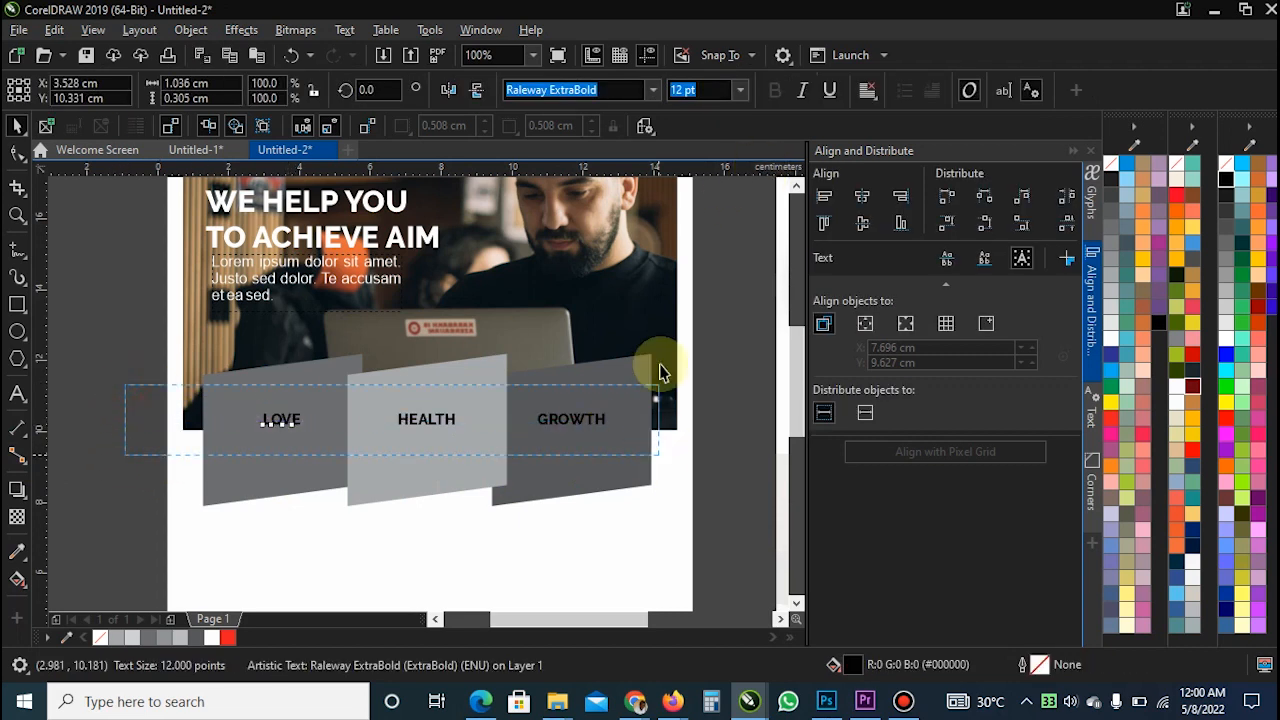
{"action": "left_click", "coordinate": [741, 90]}
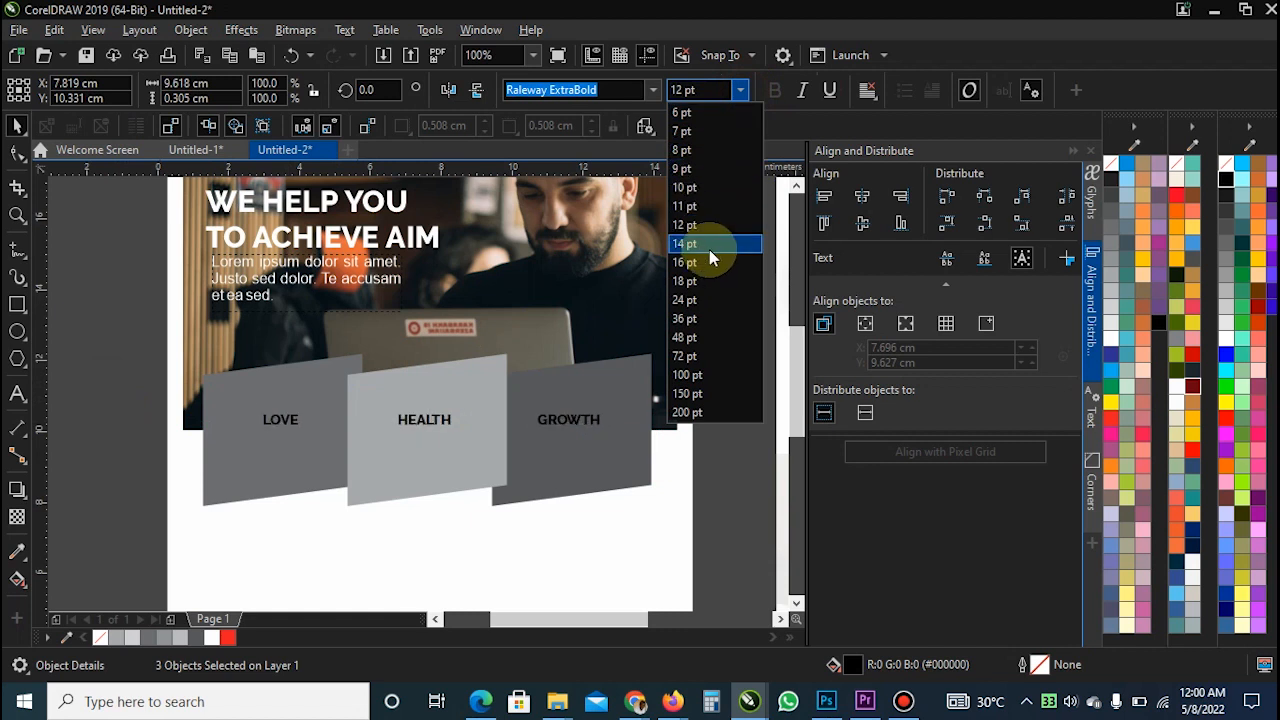
{"action": "left_click", "coordinate": [552, 535]}
- Re-centre the enlarged GROWTH, HEALTH and LOVE labels horizontally on their panels
{"action": "left_click", "coordinate": [569, 428]}
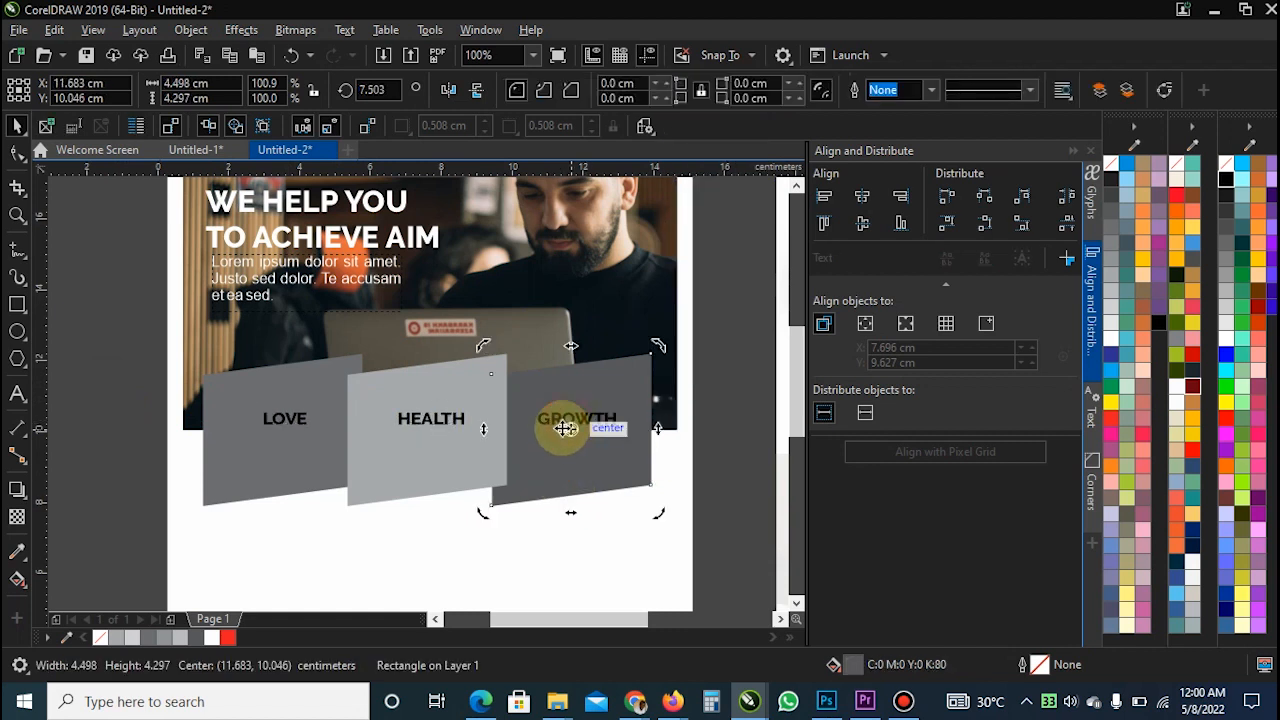
{"action": "left_click", "coordinate": [565, 428]}
{"action": "left_click", "coordinate": [550, 455], "text": "shift"}
{"action": "key", "text": "c"}
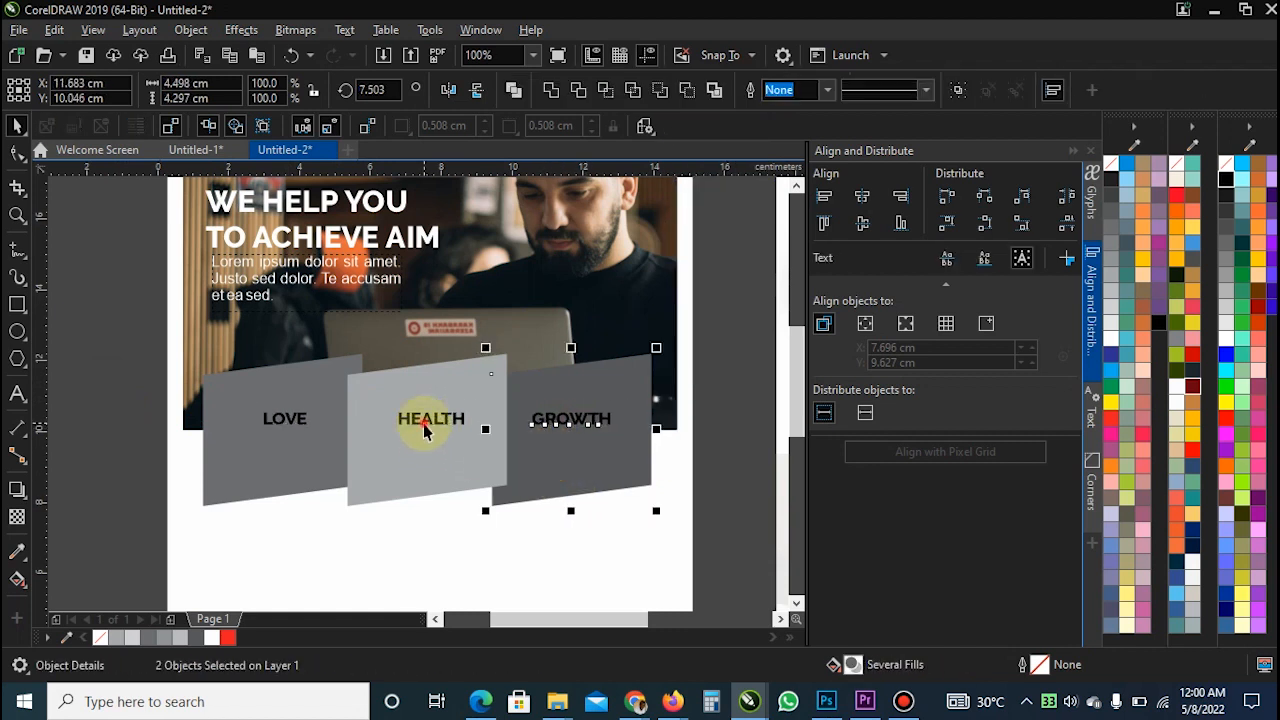
{"action": "left_click", "coordinate": [428, 423]}
{"action": "left_click", "coordinate": [423, 457], "text": "shift"}
{"action": "key", "text": "c"}
{"action": "left_click", "coordinate": [285, 423]}
{"action": "key", "text": "c"}
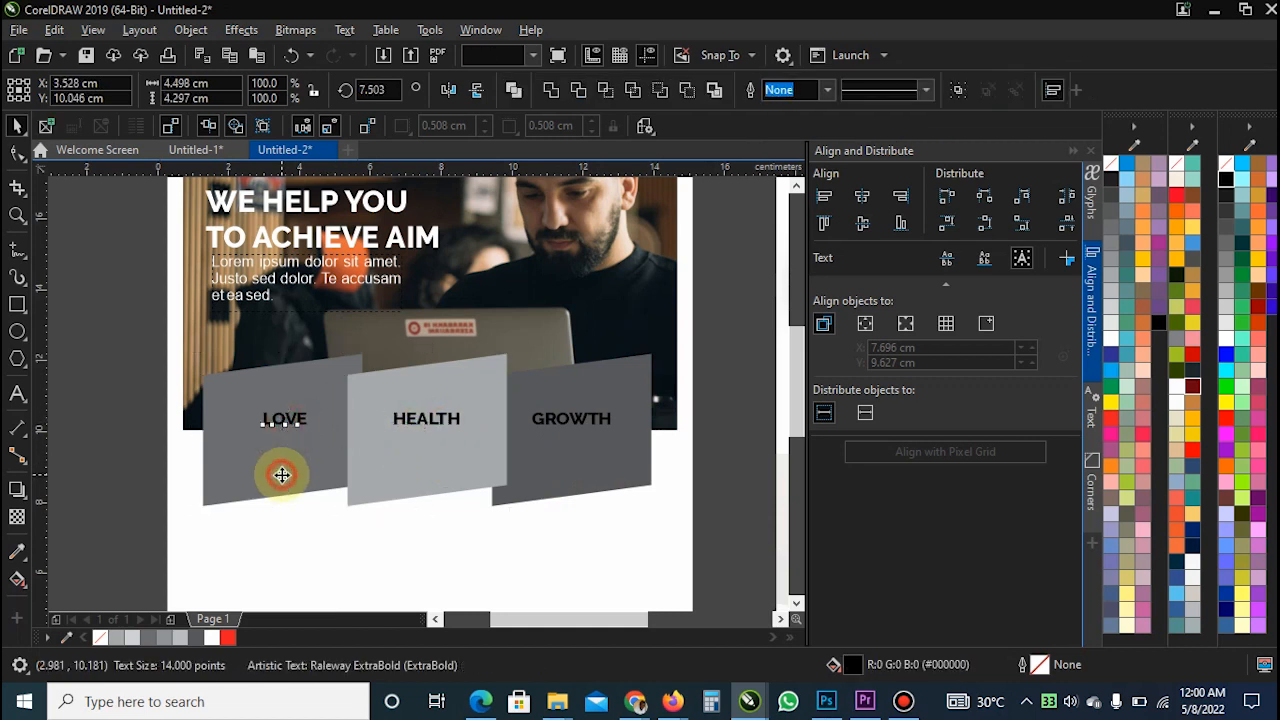
- Centre the GROWTH label horizontally on its slanted panel
{"action": "left_click", "coordinate": [565, 418]}
{"action": "left_click", "coordinate": [542, 456], "text": "shift"}
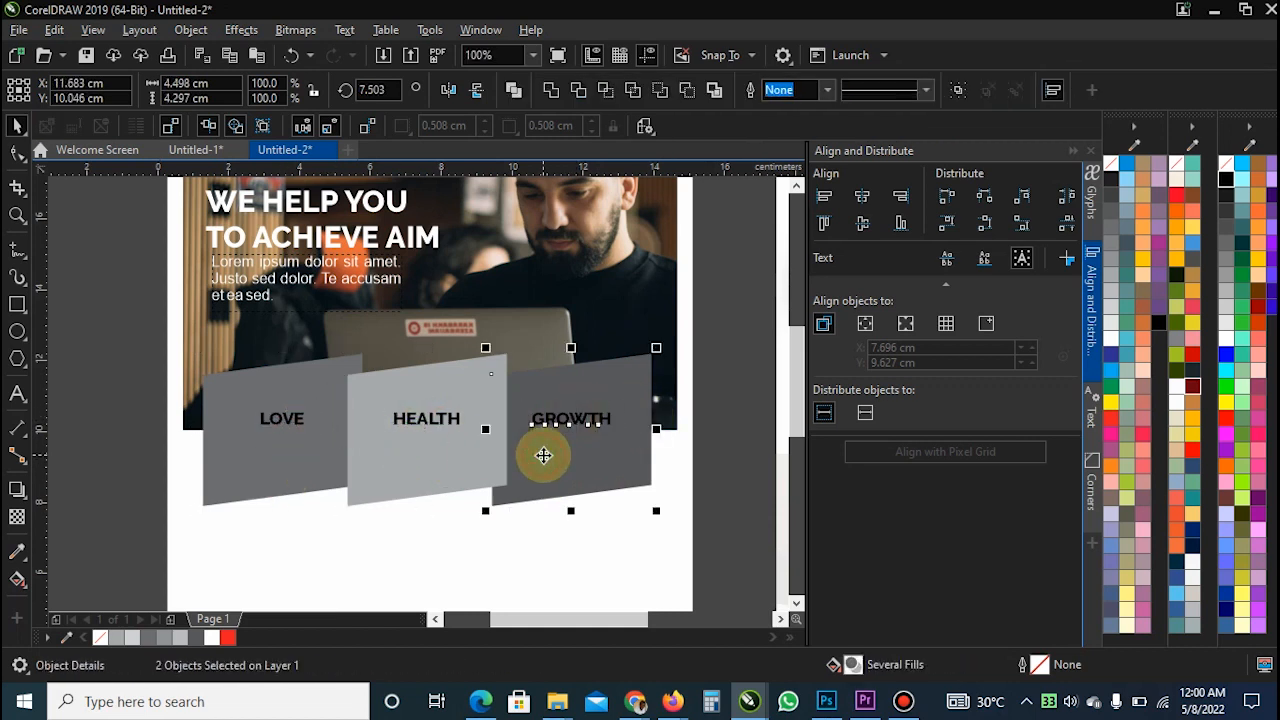
{"action": "scroll", "coordinate": [412, 410], "scroll_direction": "down", "scroll_amount": 1}
{"action": "left_click", "coordinate": [209, 435]}
- Compare the draft's three panels with the icons and text on the reference flyer's panels
{"action": "scroll", "coordinate": [358, 447], "scroll_direction": "down", "scroll_amount": 1}
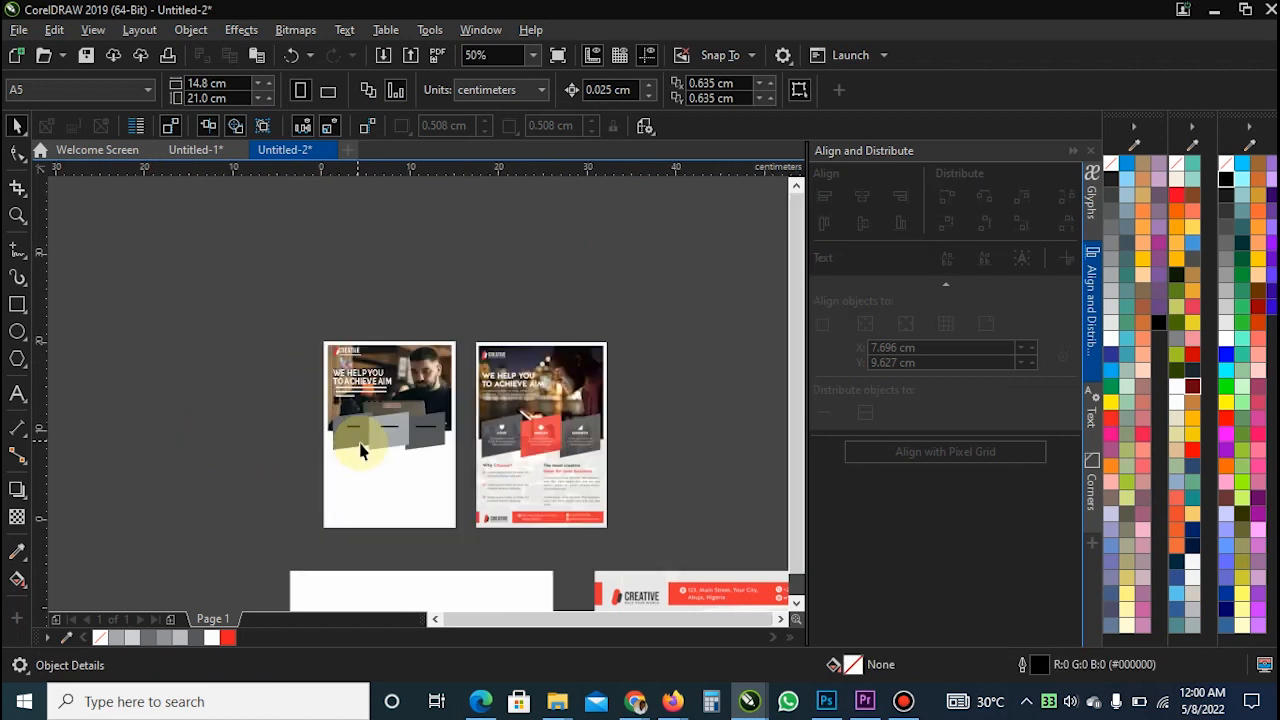
{"action": "scroll", "coordinate": [398, 430], "scroll_direction": "up", "scroll_amount": 1}
{"action": "scroll", "coordinate": [296, 410], "scroll_direction": "up", "scroll_amount": 1}
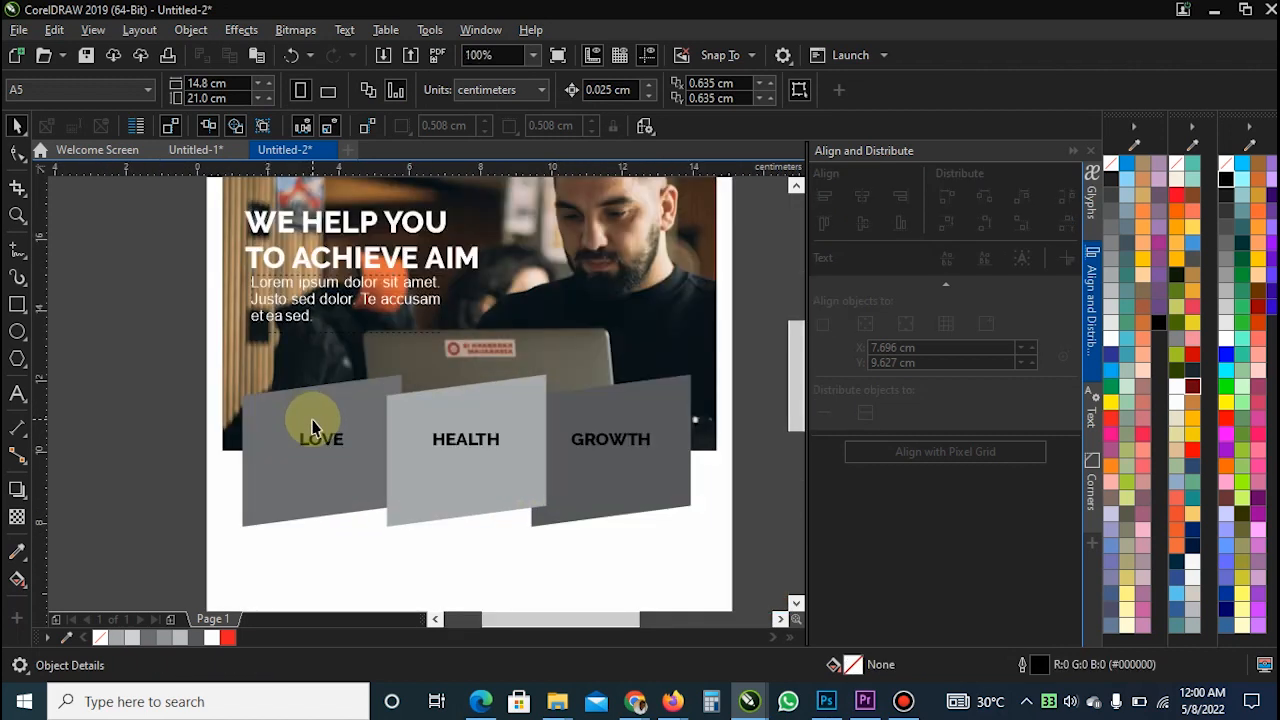
{"action": "scroll", "coordinate": [296, 410], "scroll_direction": "down", "scroll_amount": 1}
{"action": "scroll", "coordinate": [602, 462], "scroll_direction": "up", "scroll_amount": 1}
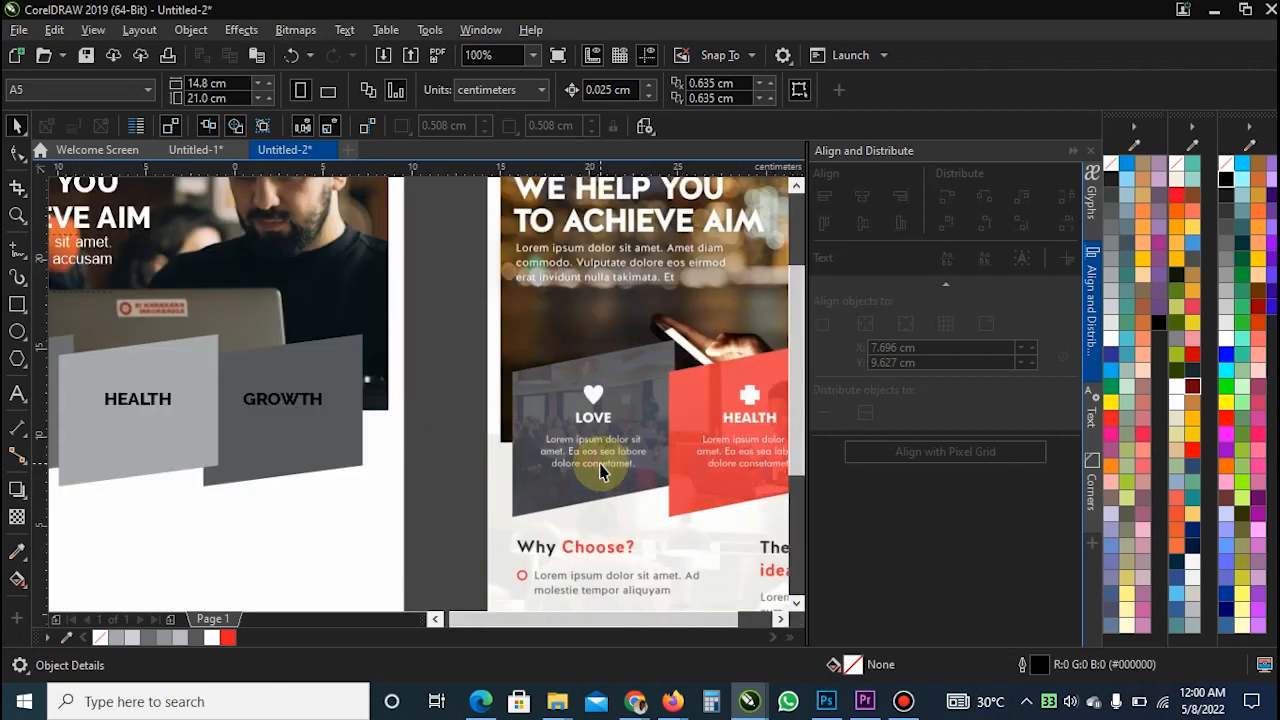
{"action": "scroll", "coordinate": [602, 462], "scroll_direction": "down", "scroll_amount": 1}
{"action": "scroll", "coordinate": [287, 437], "scroll_direction": "up", "scroll_amount": 1}
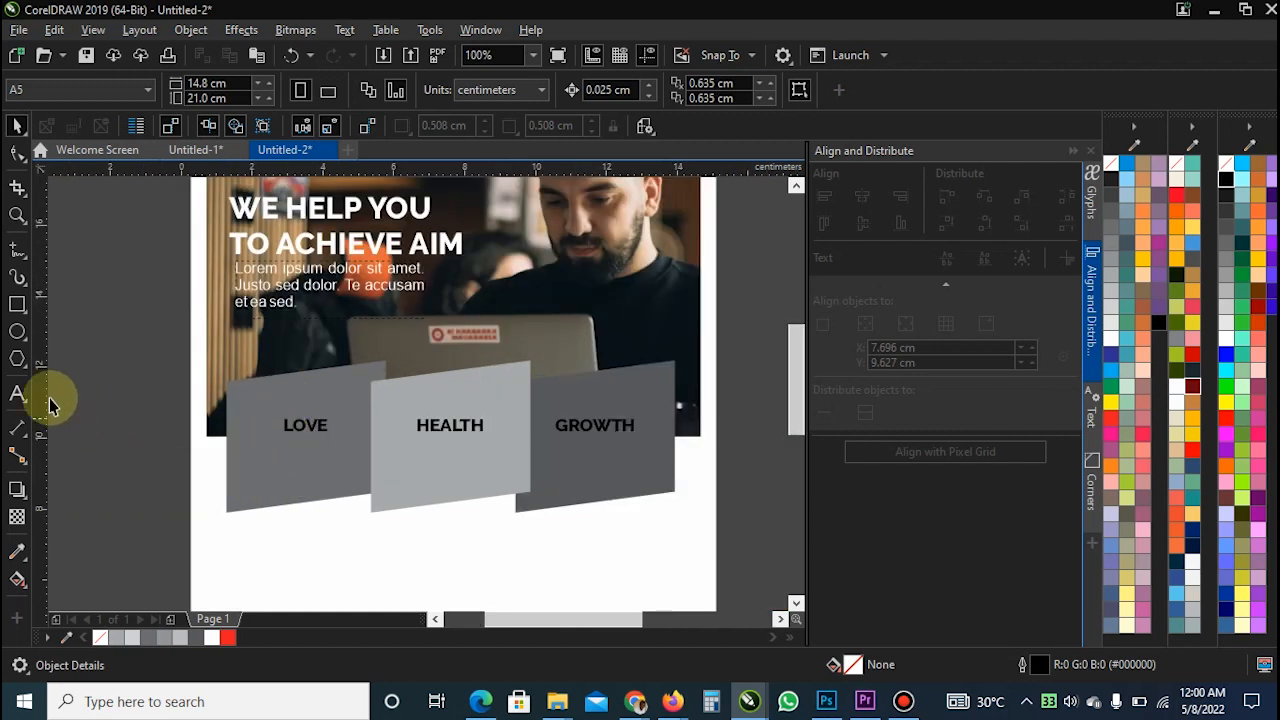
- Draw a heart from the common shapes, about 1.24 cm wide and high, beside the page
{"action": "left_click", "coordinate": [22, 362]}
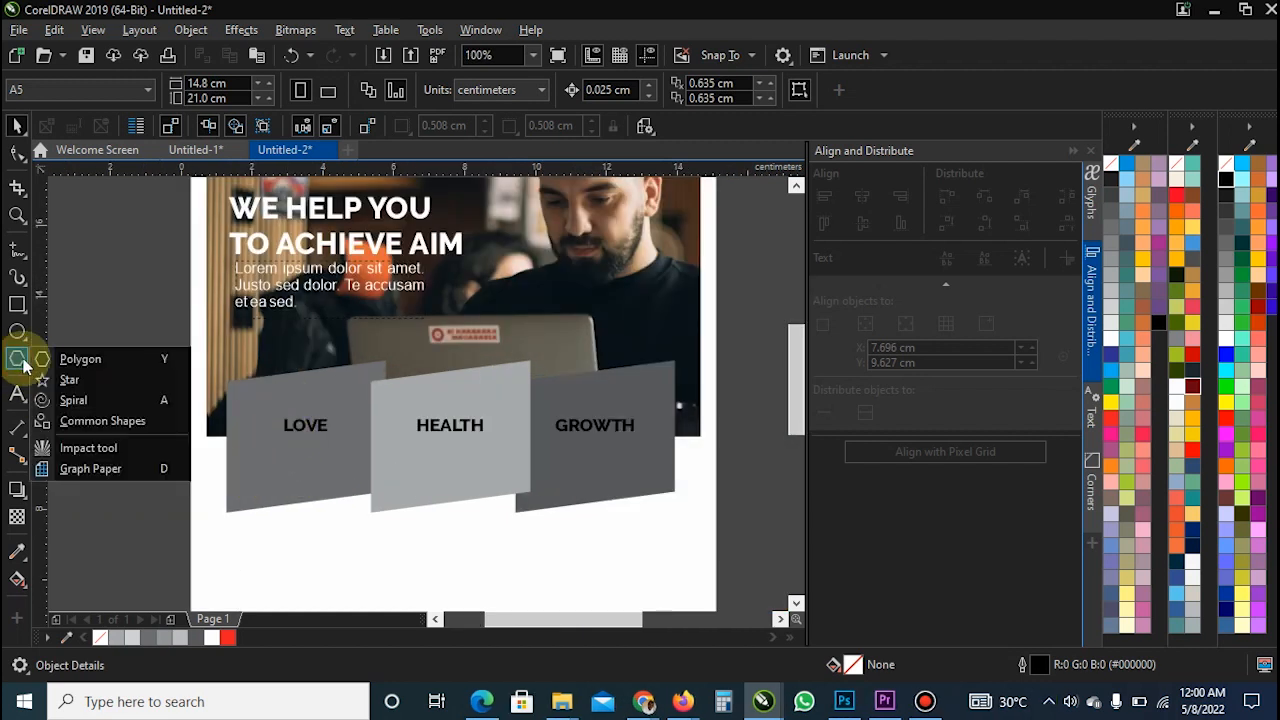
{"action": "left_click", "coordinate": [72, 425]}
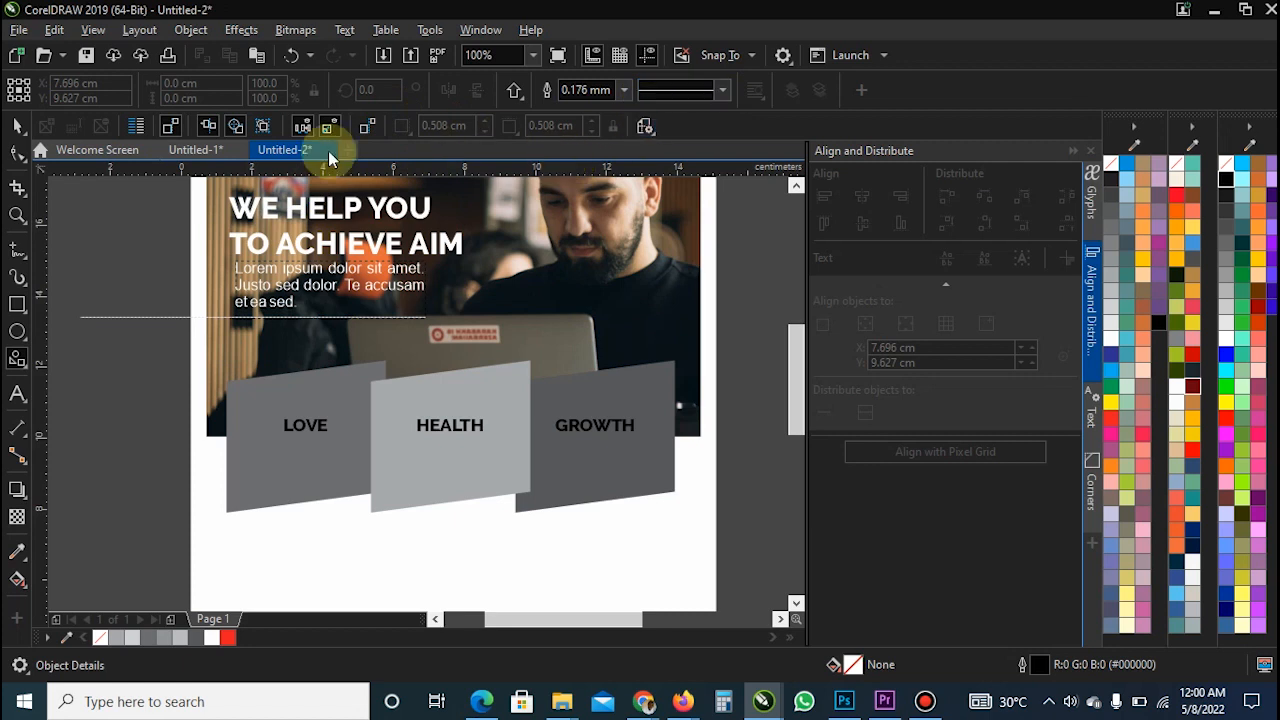
{"action": "left_click", "coordinate": [513, 92]}
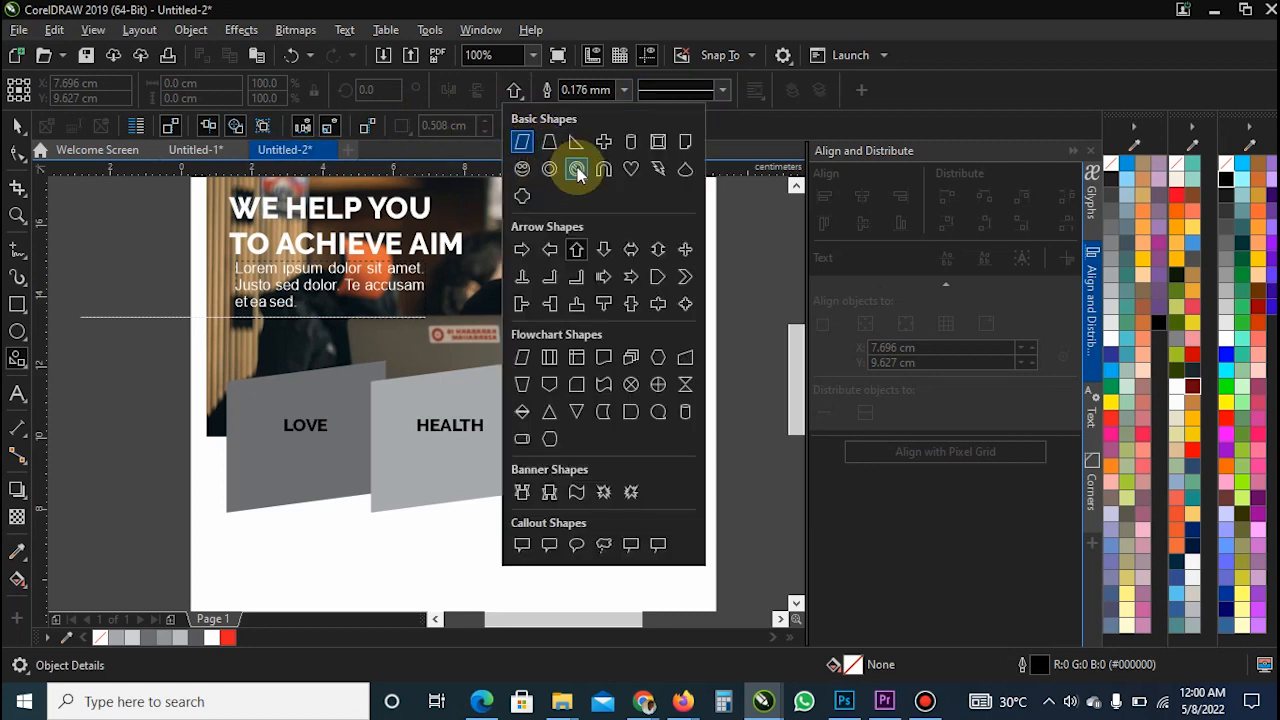
{"action": "left_click", "coordinate": [627, 170]}
{"action": "left_click_drag", "start_coordinate": [90, 364], "coordinate": [138, 409]}
- Draw a right triangle about 1.32 cm wide below the heart and a cross shape above it
{"action": "left_click", "coordinate": [519, 96]}
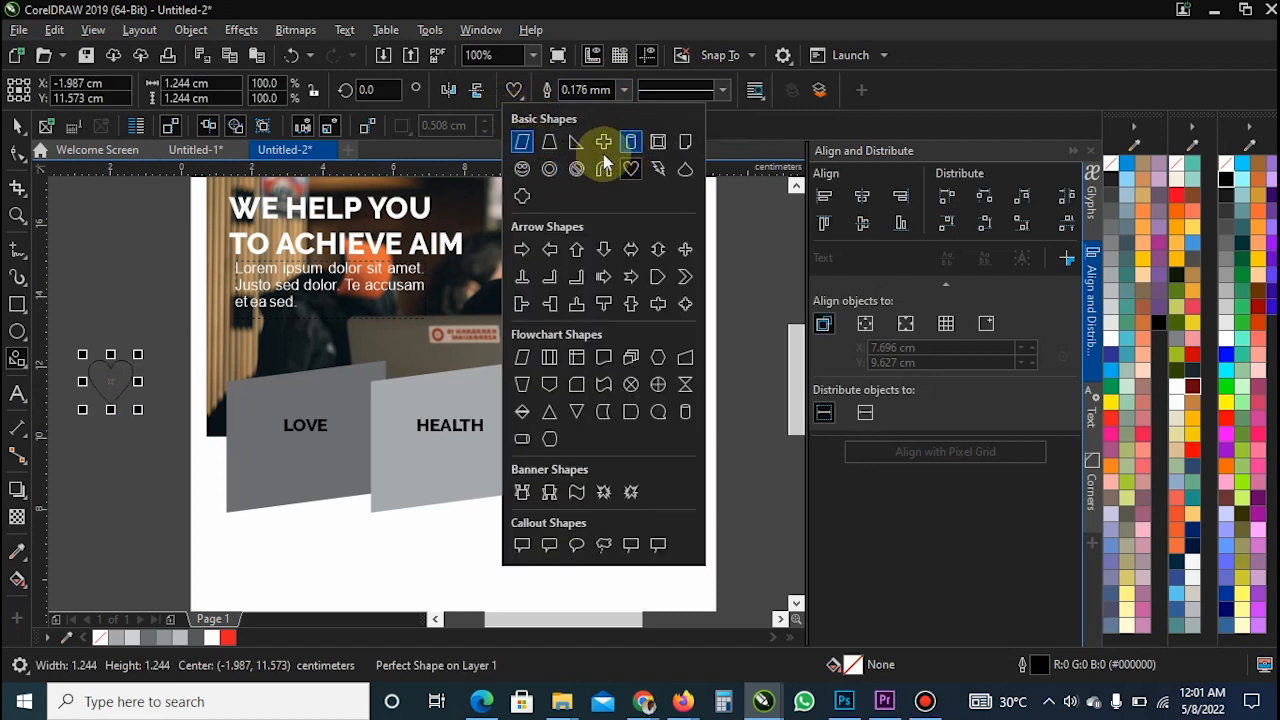
{"action": "left_click", "coordinate": [576, 143]}
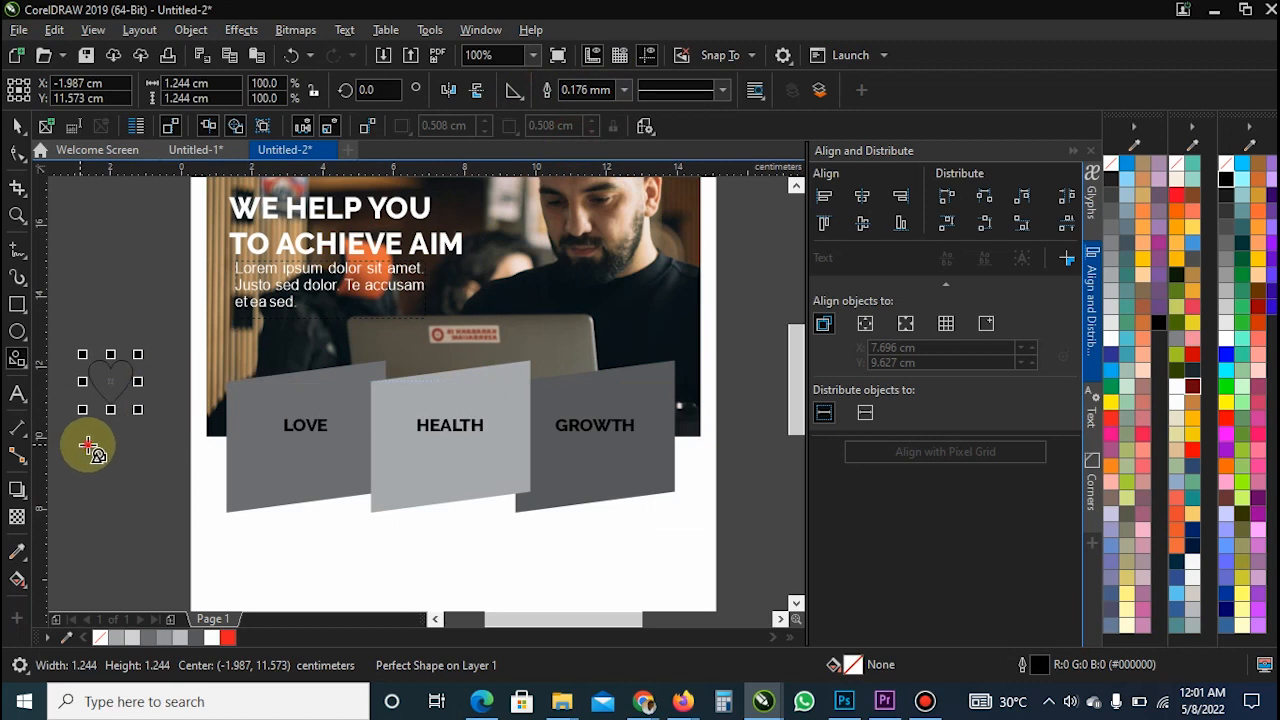
{"action": "left_click_drag", "start_coordinate": [81, 438], "coordinate": [138, 497]}
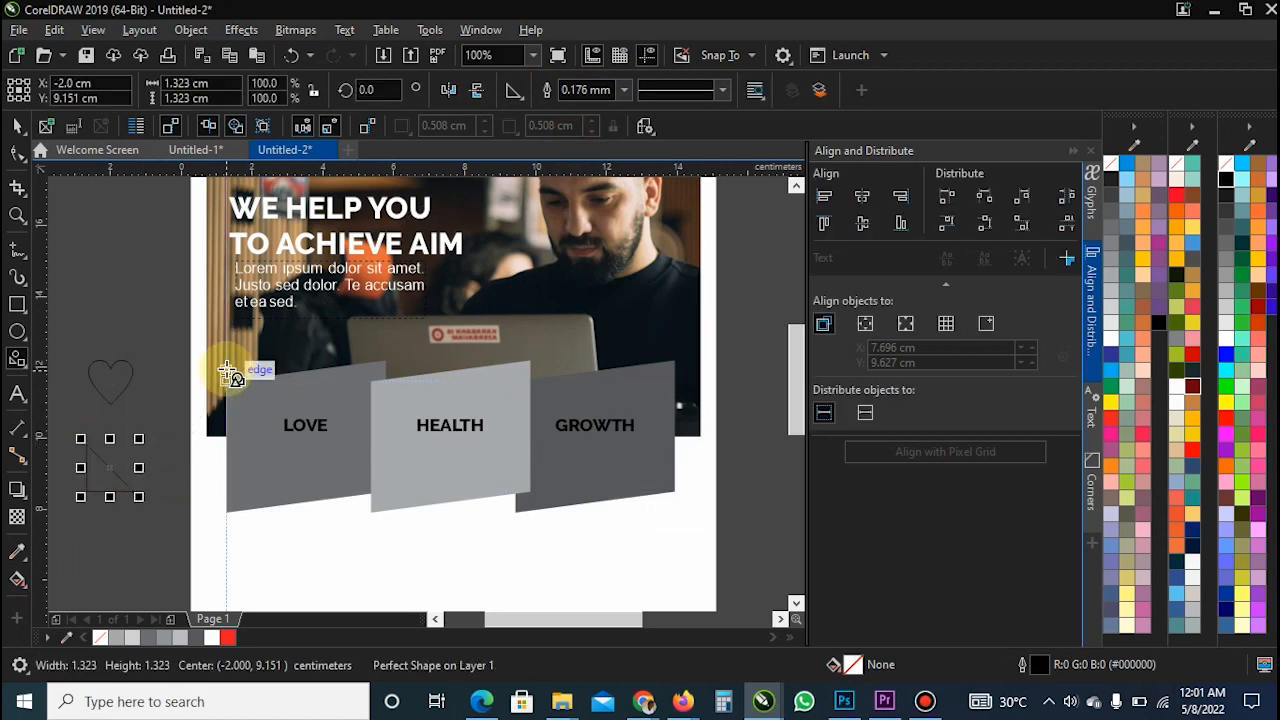
{"action": "left_click", "coordinate": [514, 93]}
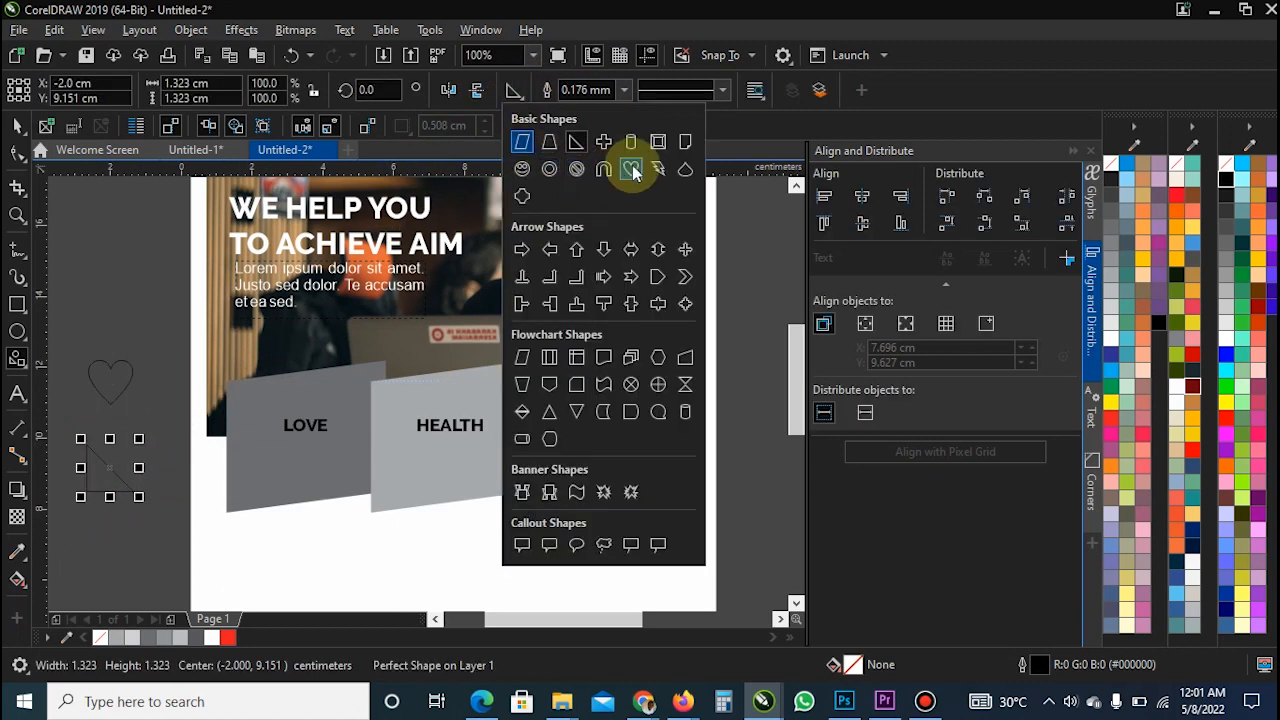
{"action": "left_click", "coordinate": [603, 141]}
{"action": "left_click_drag", "start_coordinate": [110, 263], "coordinate": [126, 308]}
- Scale the heart, triangle and cross together to about 52% and move them onto the HEALTH panel
{"action": "key", "text": "space"}
{"action": "left_click_drag", "start_coordinate": [65, 241], "coordinate": [161, 552]}
{"action": "left_click_drag", "start_coordinate": [152, 490], "coordinate": [129, 394]}
{"action": "mouse_move", "coordinate": [104, 292]}
{"action": "left_mouse_down"}
{"action": "mouse_move", "coordinate": [323, 420]}
{"action": "mouse_move", "coordinate": [443, 403]}
{"action": "mouse_move", "coordinate": [434, 392]}
{"action": "left_mouse_up"}
- Give all three shapes a white fill without an outline, and move the heart above the LOVE label
{"action": "left_click", "coordinate": [1112, 341]}
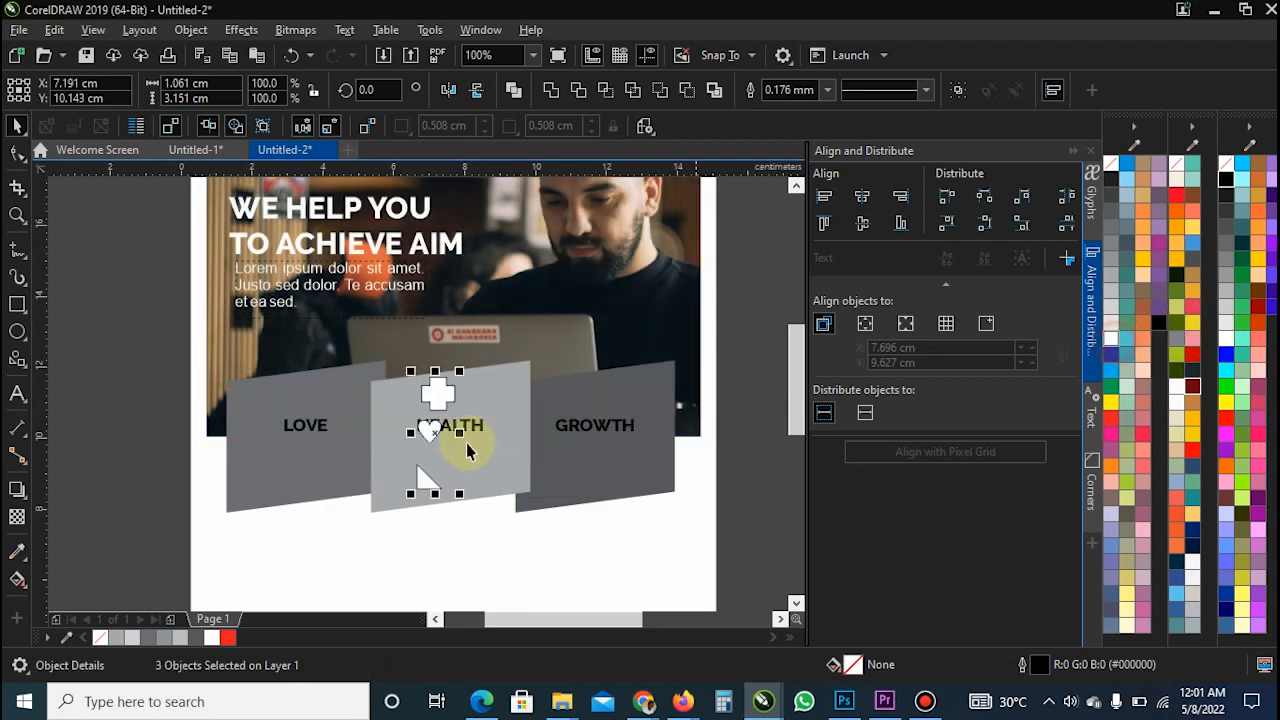
{"action": "right_click", "coordinate": [1111, 164]}
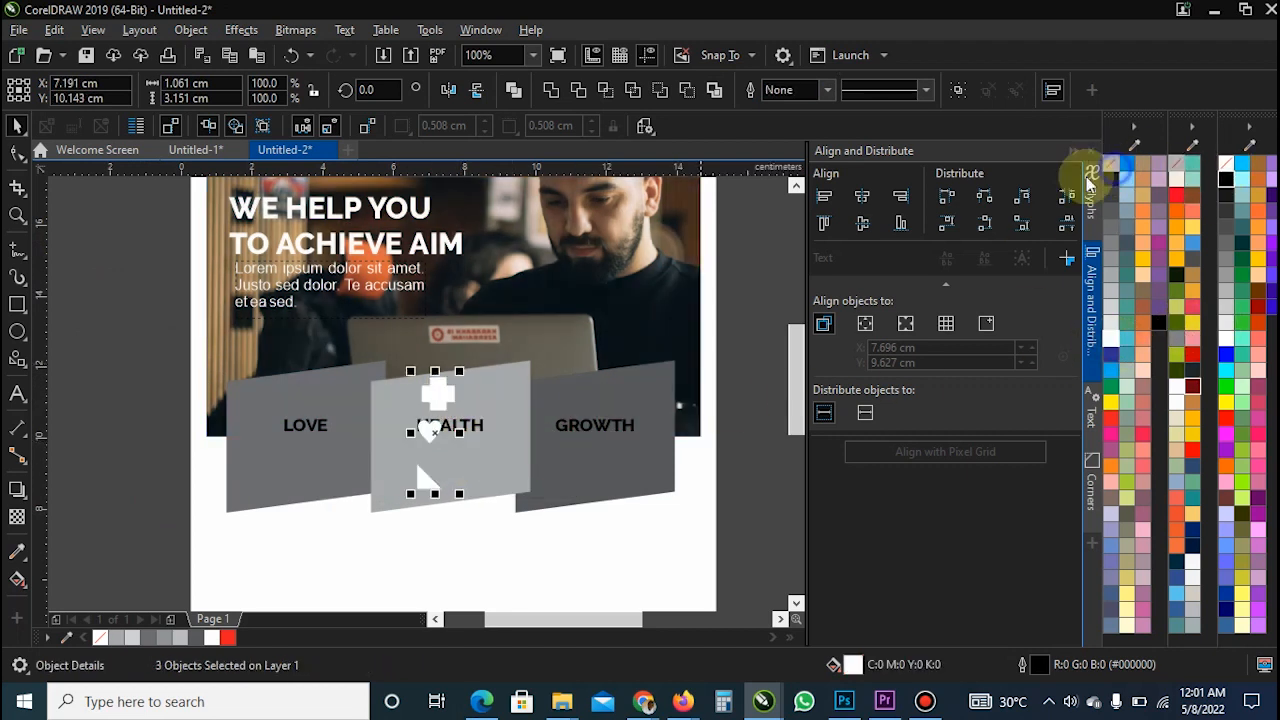
{"action": "left_click", "coordinate": [458, 382]}
{"action": "left_click", "coordinate": [437, 393]}
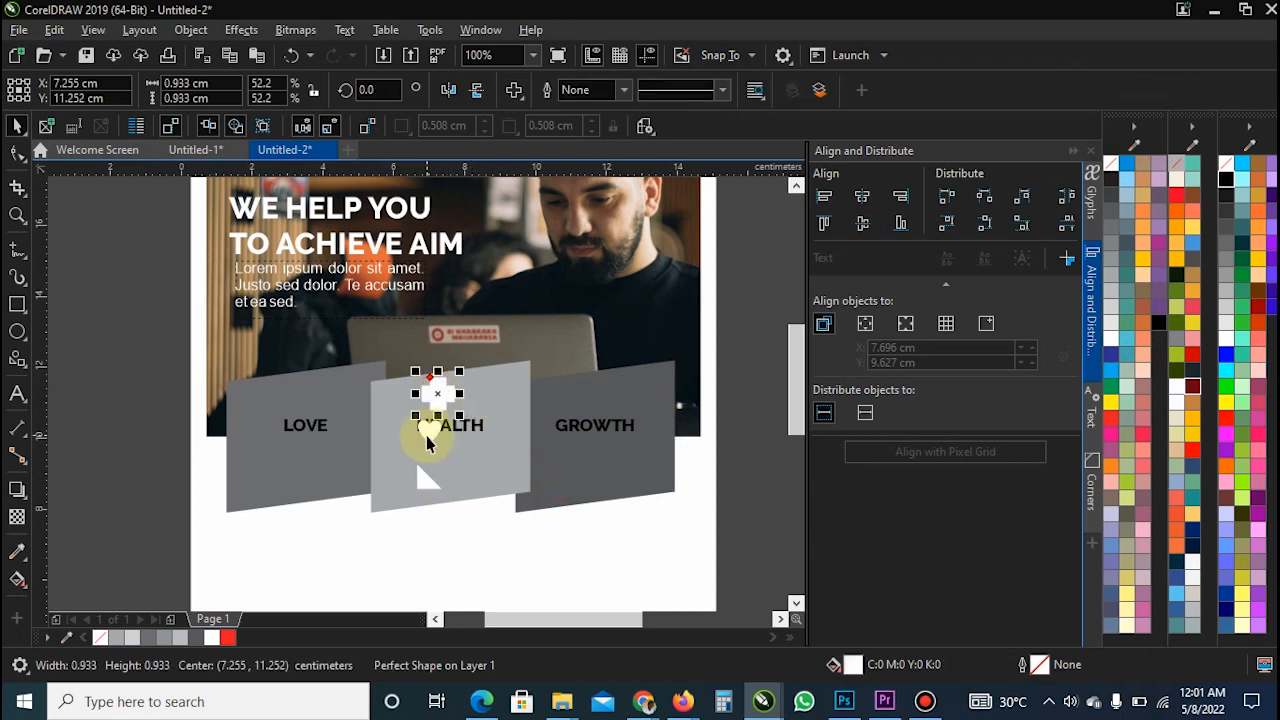
{"action": "left_click_drag", "start_coordinate": [429, 432], "coordinate": [306, 398]}
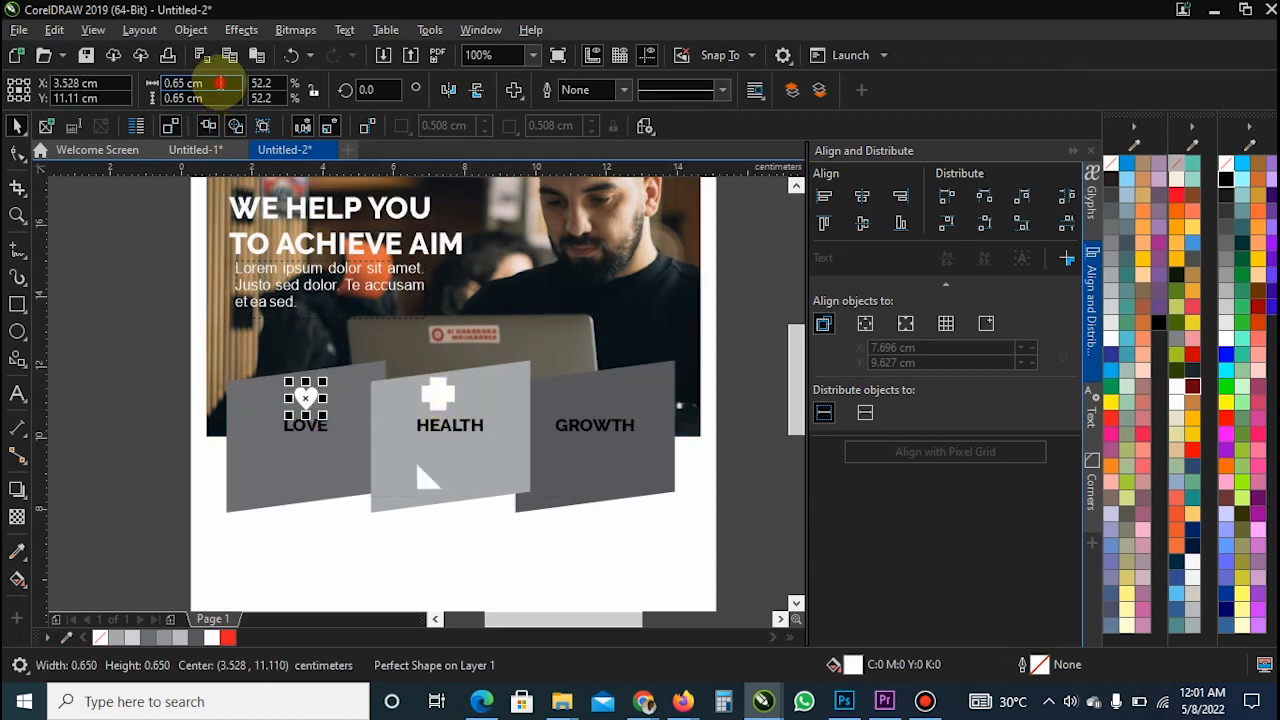
- Resize the cross and the triangle to 0.65 by 0.65 cm, copying the width of the heart
{"action": "left_click", "coordinate": [220, 83]}
{"action": "key", "text": "ctrl+c"}
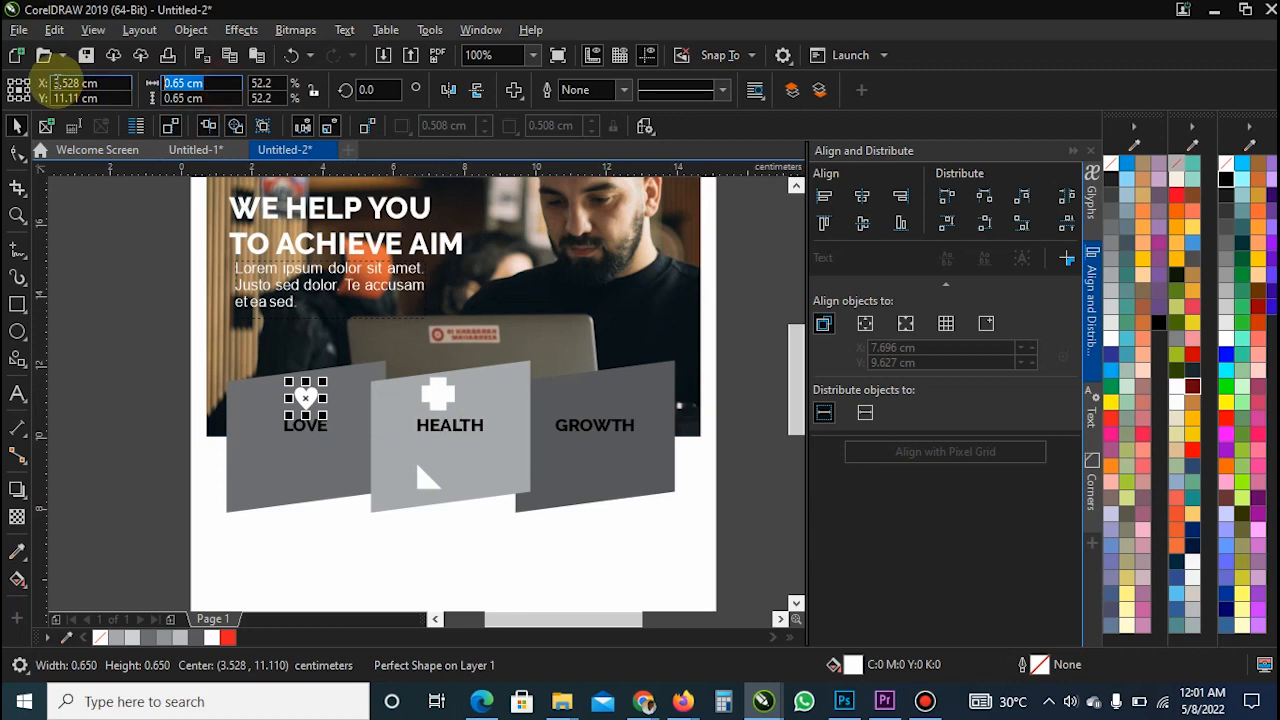
{"action": "left_click", "coordinate": [440, 395]}
{"action": "left_click", "coordinate": [313, 93]}
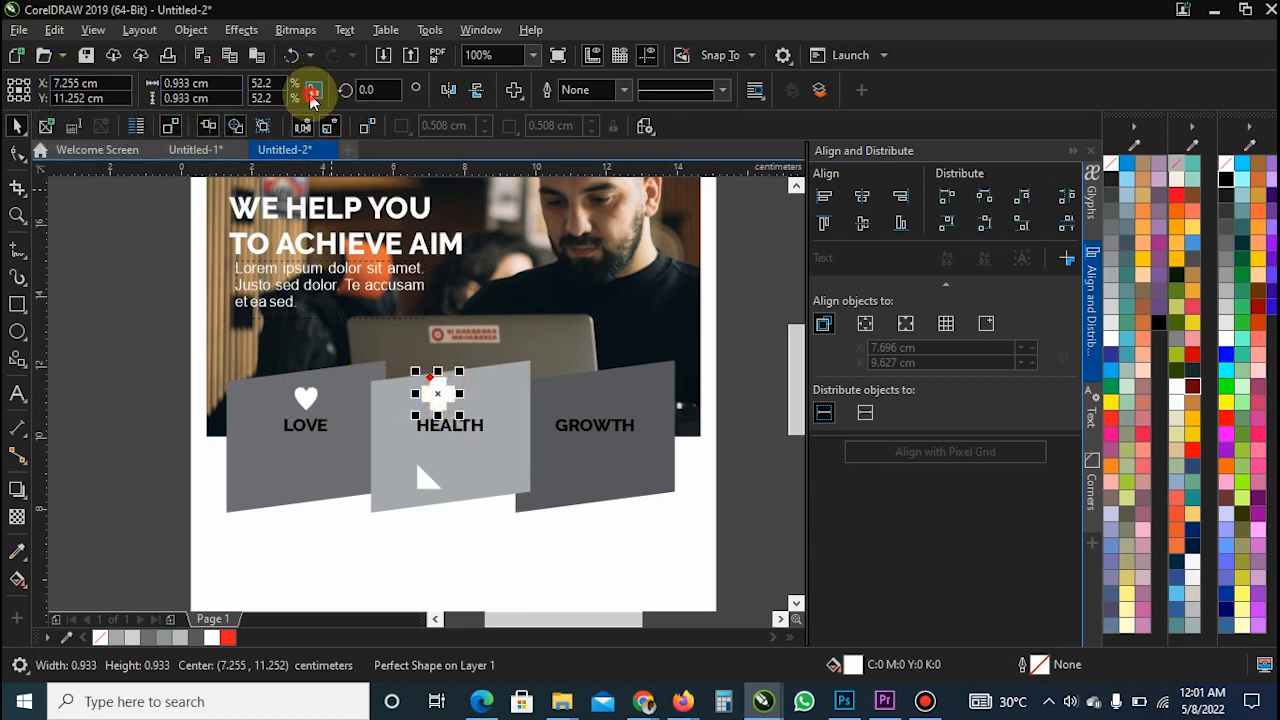
{"action": "left_click", "coordinate": [206, 83]}
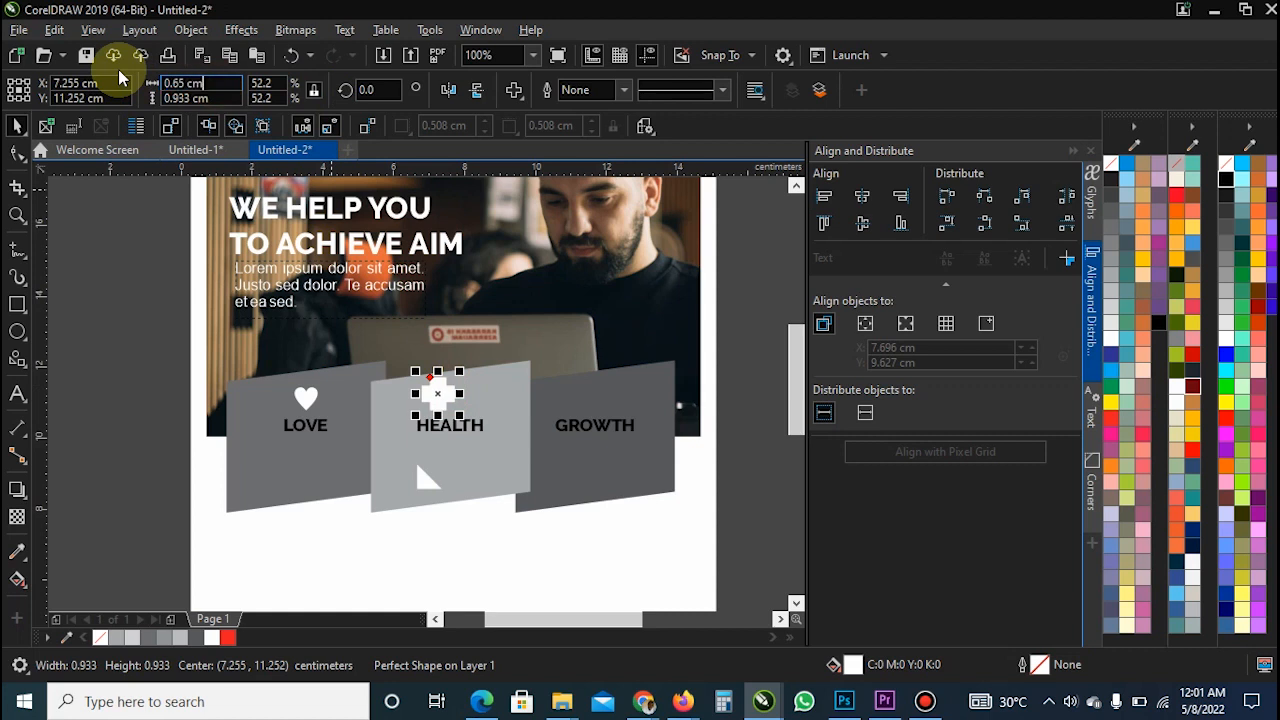
{"action": "key", "text": "Tab"}
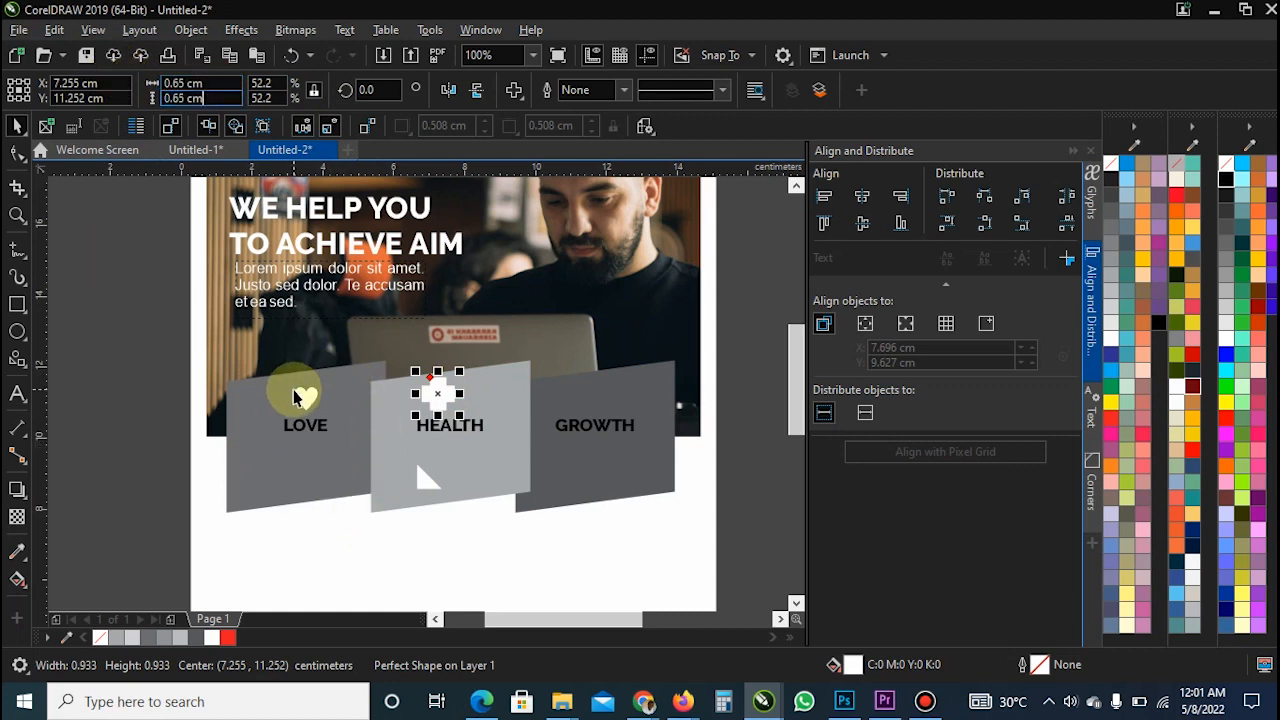
{"action": "left_click", "coordinate": [422, 487]}
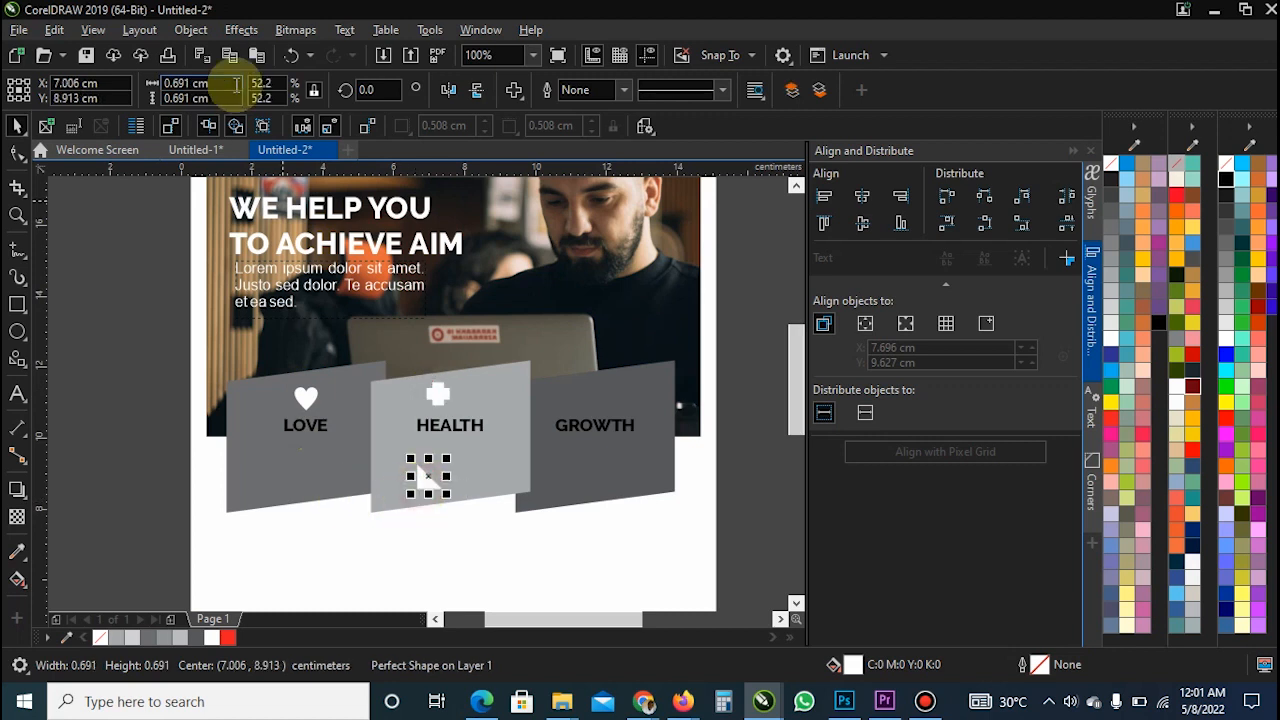
{"action": "left_click_drag", "start_coordinate": [211, 88], "coordinate": [82, 92]}
{"action": "key", "text": "ctrl+v"}
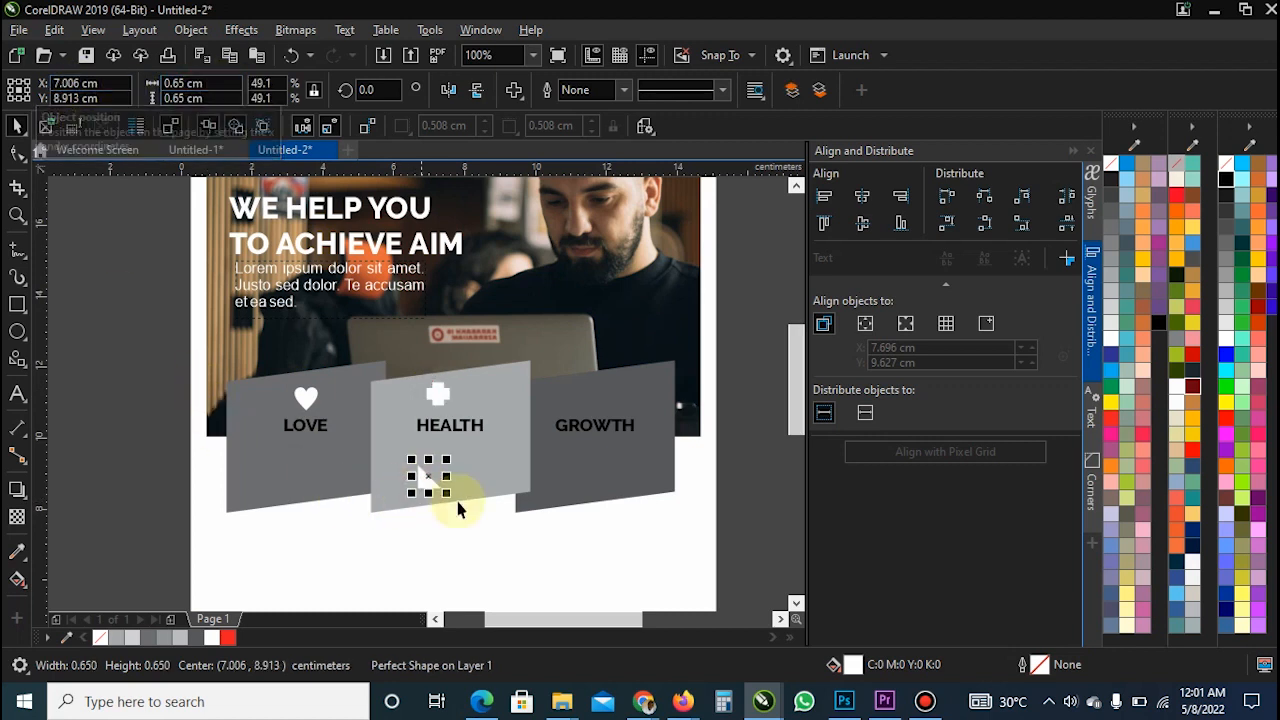
- Move the triangle above the GROWTH label and mirror it horizontally
{"action": "mouse_move", "coordinate": [437, 497]}
{"action": "left_mouse_down"}
{"action": "mouse_move", "coordinate": [578, 410]}
{"action": "mouse_move", "coordinate": [614, 416]}
{"action": "left_mouse_up"}
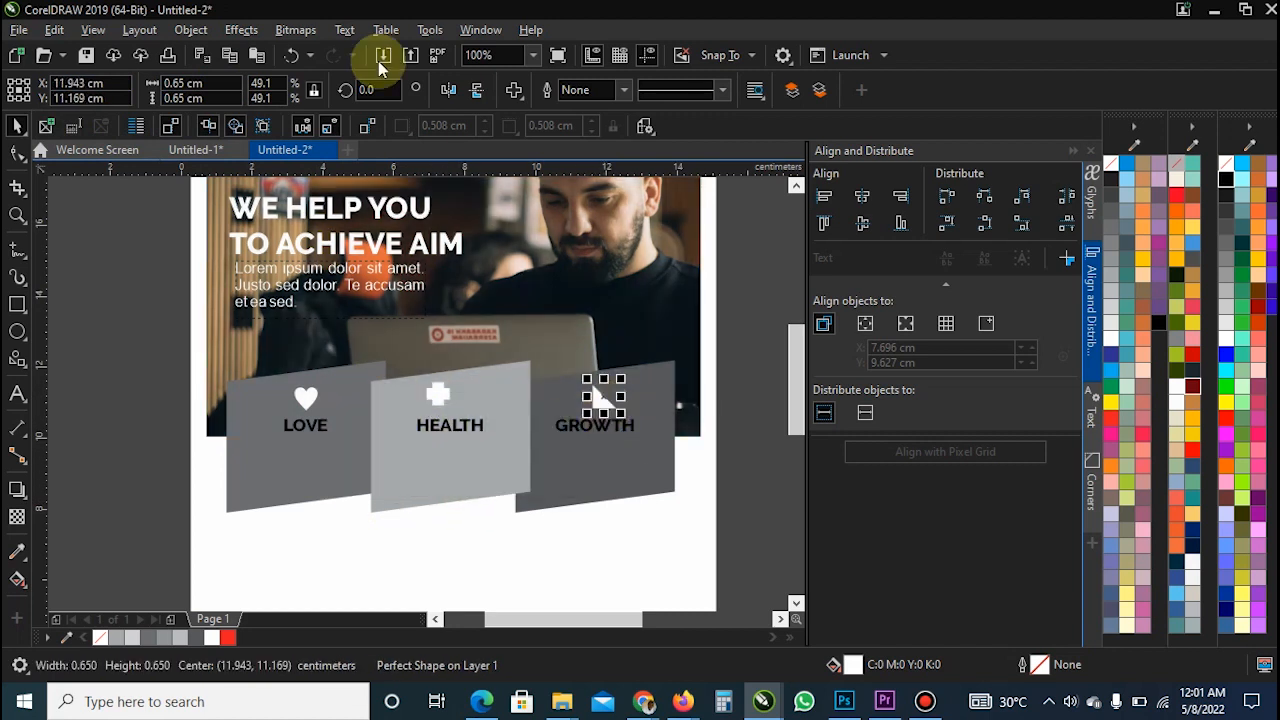
{"action": "left_click", "coordinate": [448, 90]}
- Align the cross, heart and triangle icons level with each other on one horizontal line
{"action": "left_click", "coordinate": [444, 400]}
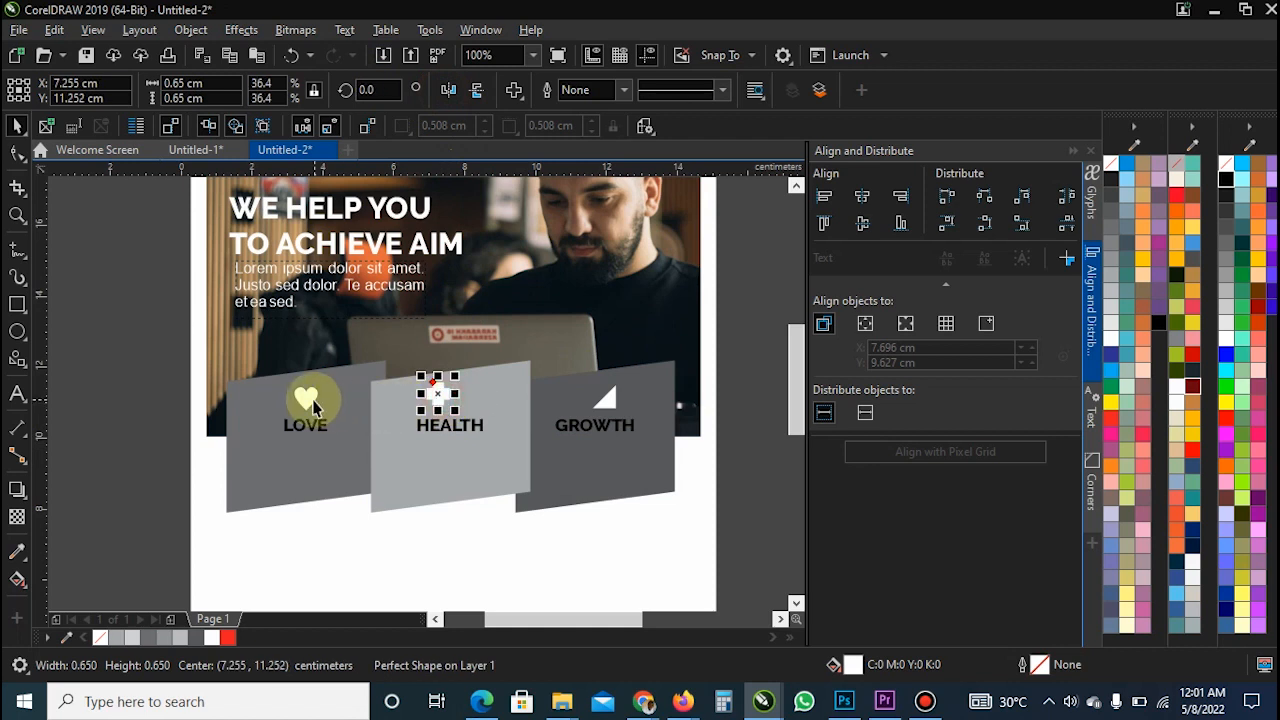
{"action": "left_click", "coordinate": [305, 398], "text": "shift"}
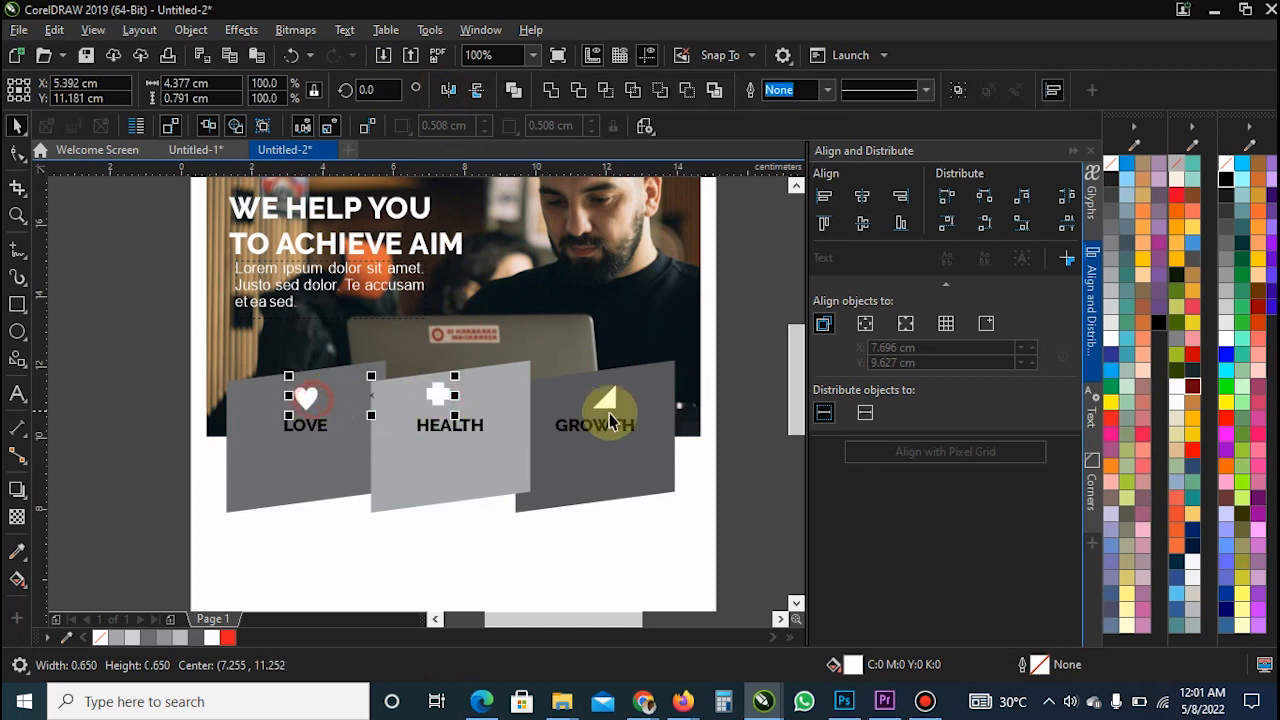
{"action": "left_click", "coordinate": [312, 405]}
- Centre the heart, cross and triangle horizontally on the LOVE, HEALTH and GROWTH panels respectively
{"action": "left_click", "coordinate": [312, 397]}
{"action": "left_click", "coordinate": [319, 472], "text": "shift"}
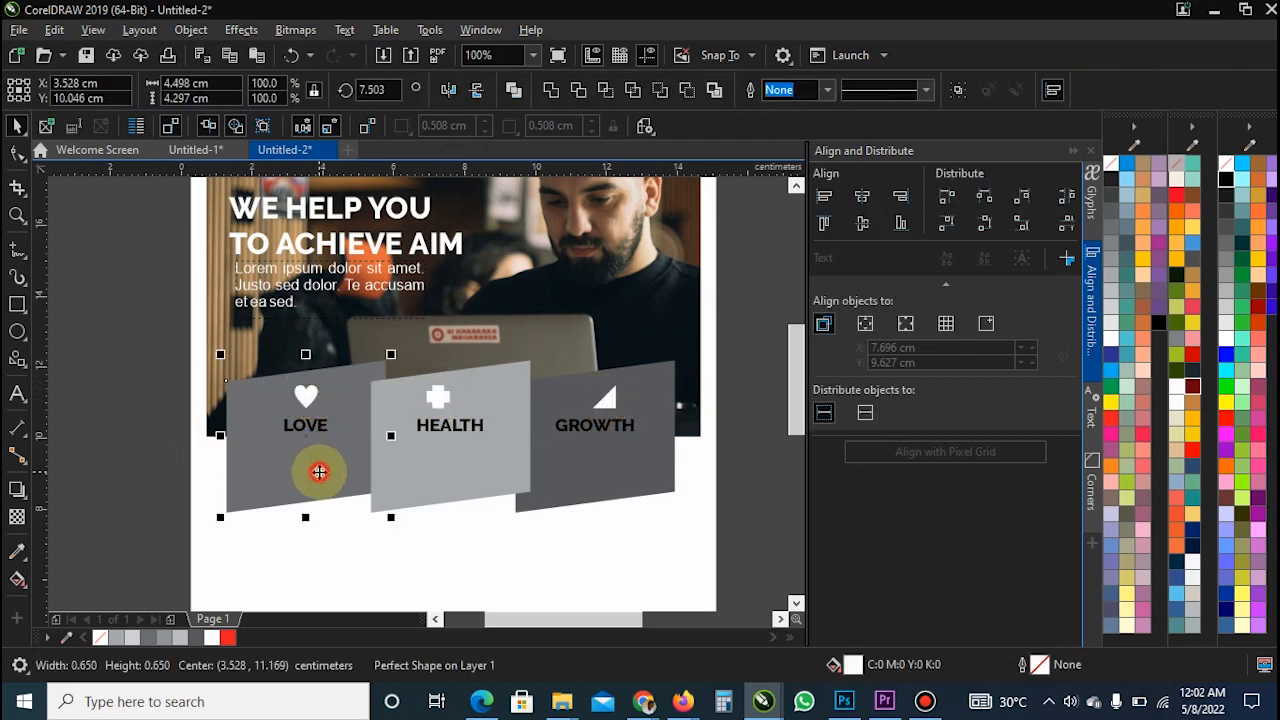
{"action": "double_click", "coordinate": [435, 415]}
{"action": "left_click", "coordinate": [437, 401]}
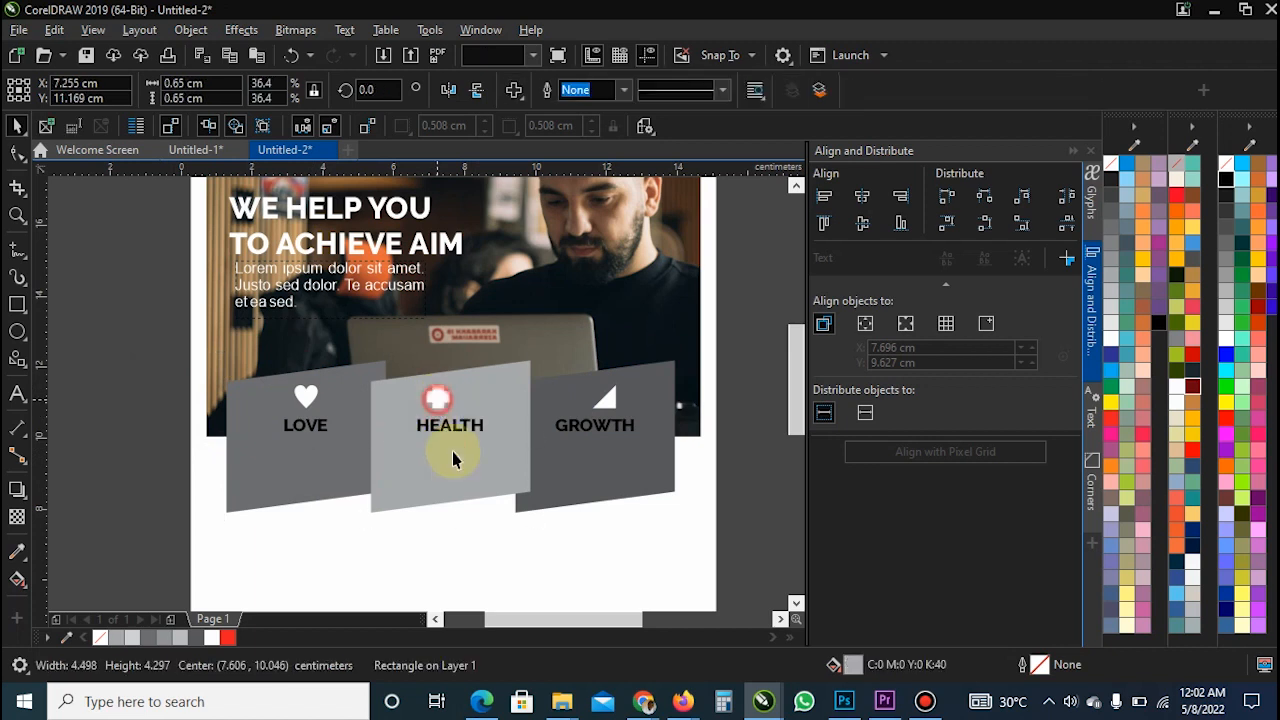
{"action": "left_click", "coordinate": [451, 460], "text": "shift"}
{"action": "key", "text": "c"}
{"action": "left_click", "coordinate": [607, 398]}
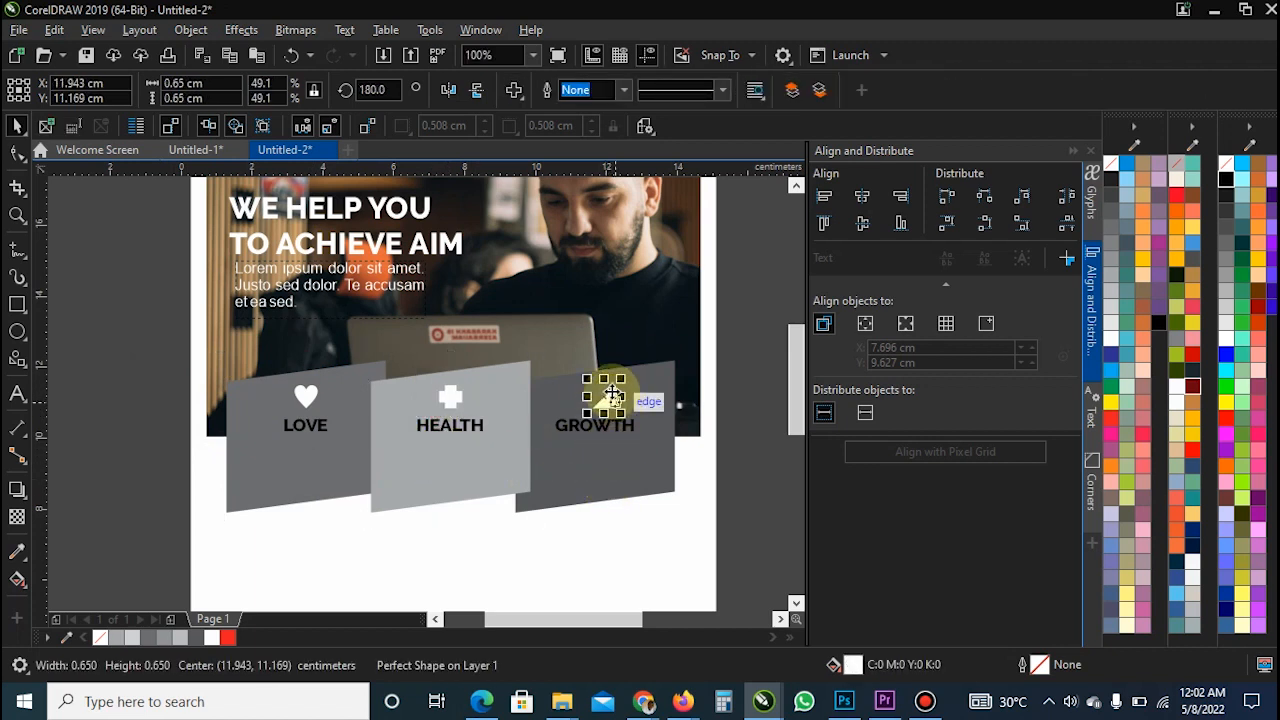
{"action": "left_click", "coordinate": [601, 471], "text": "shift"}
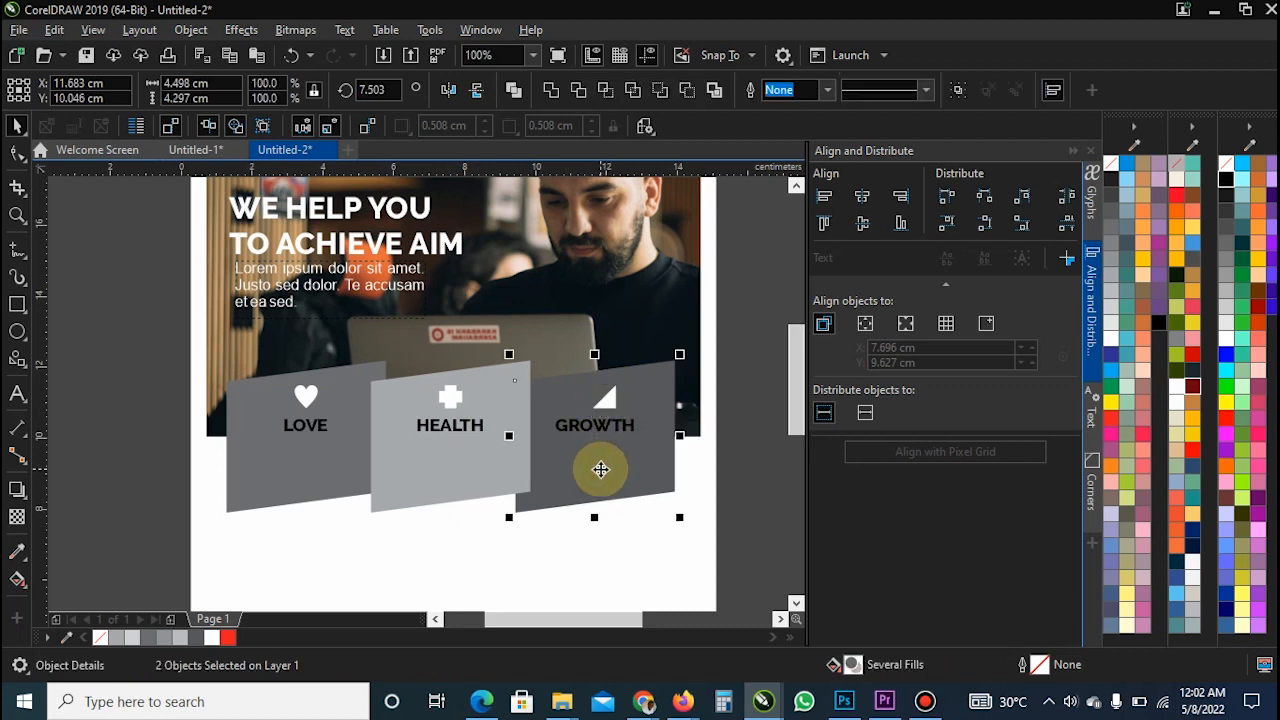
{"action": "key", "text": "c"}
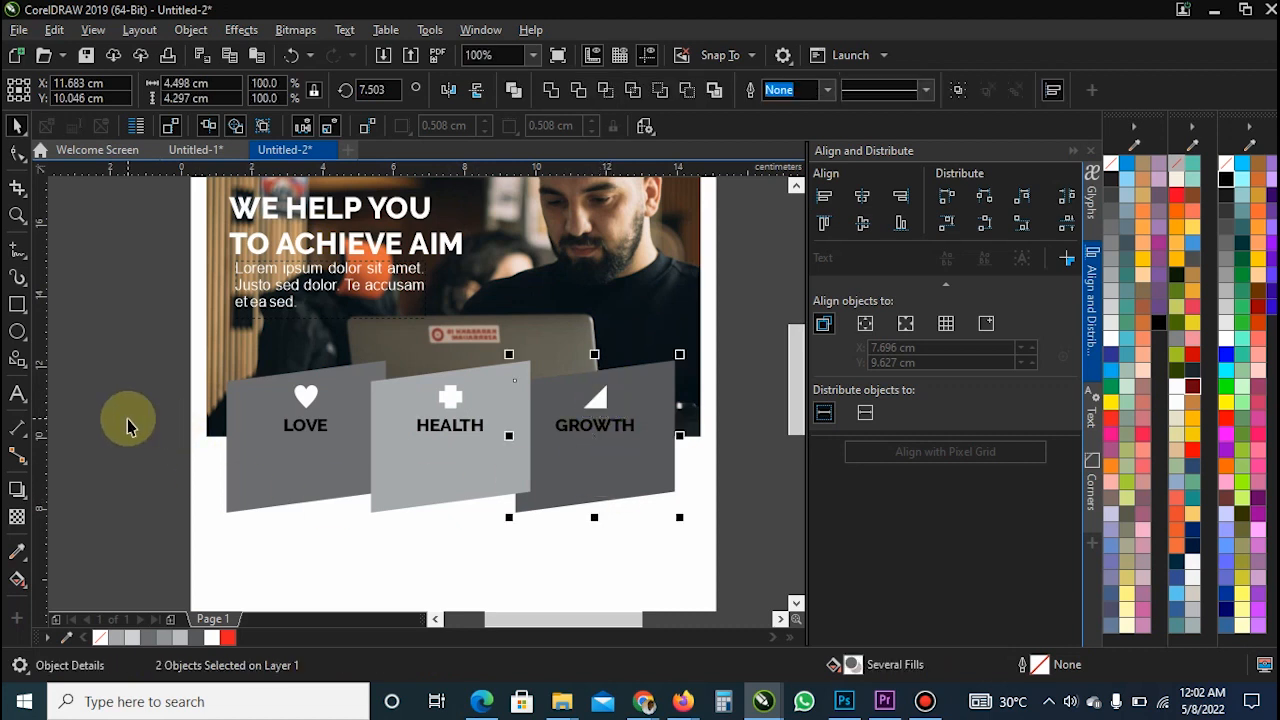
{"action": "key", "text": "e"}
{"action": "key", "text": "ctrl+z"}
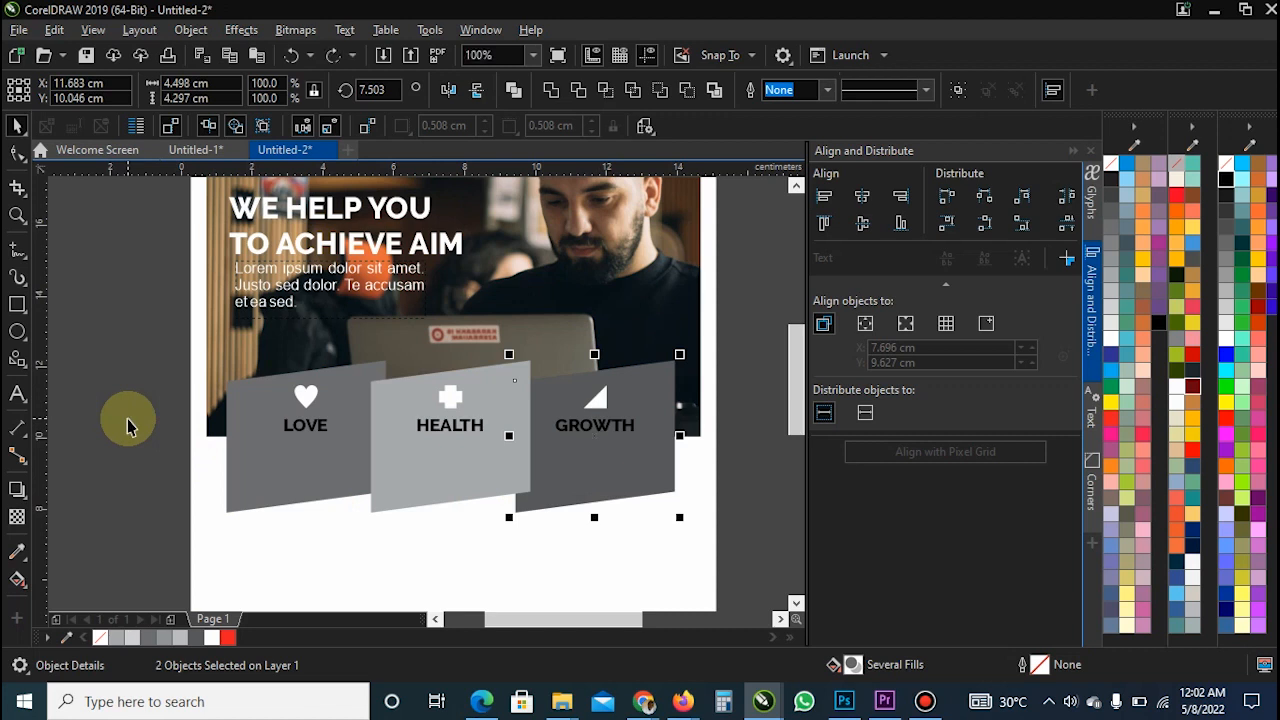
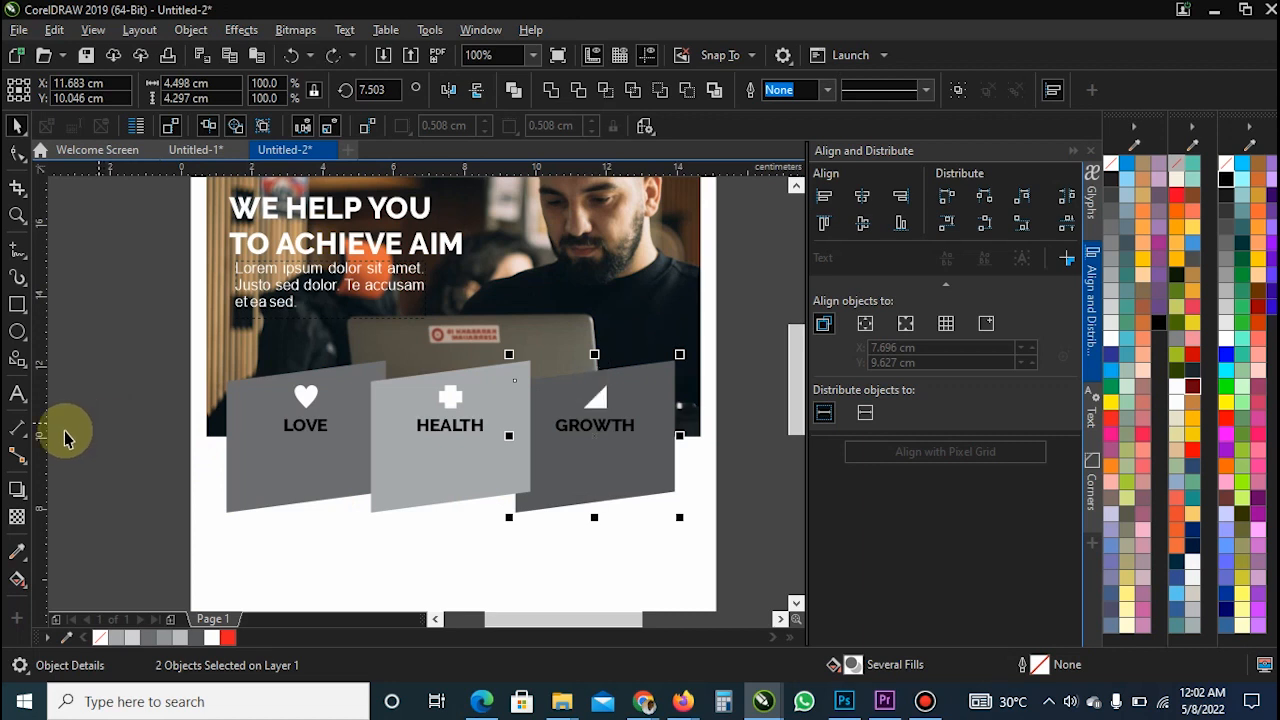
- Nudge the three icons down together, slightly closer to their labels, to a Y position of about 11.09 cm
{"action": "left_click", "coordinate": [140, 405]}
{"action": "left_click_drag", "start_coordinate": [130, 372], "coordinate": [618, 424]}
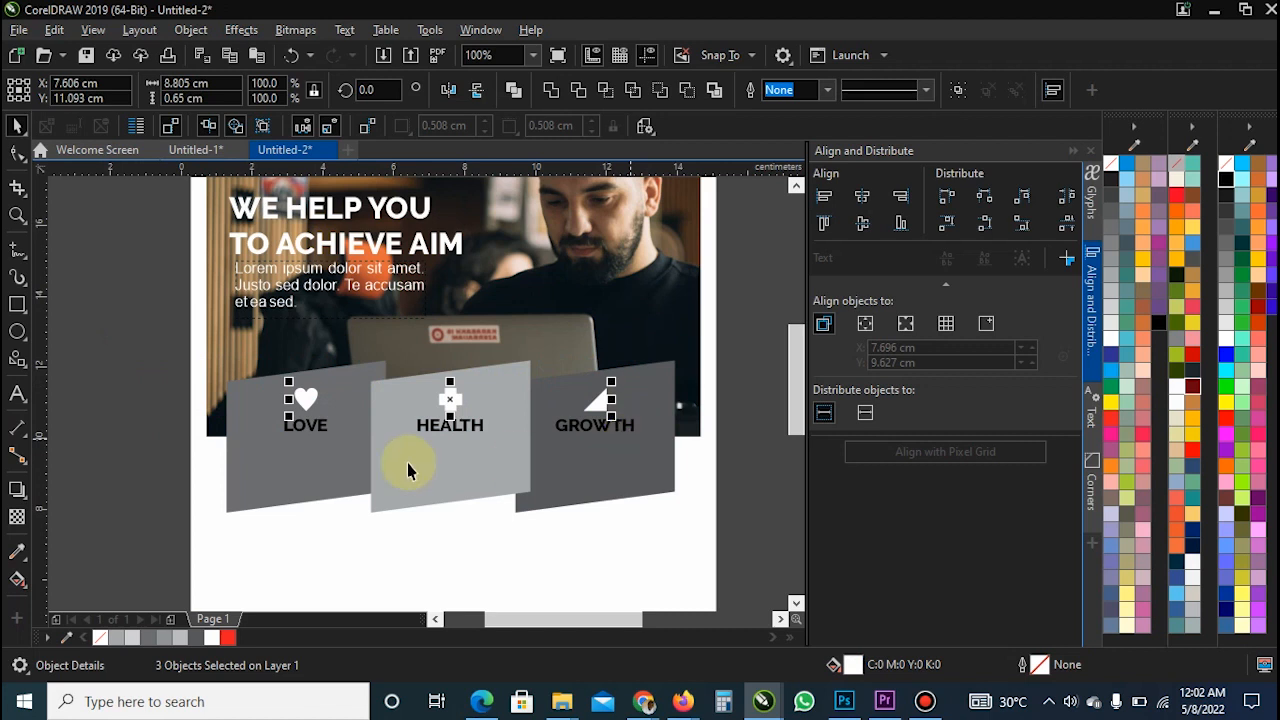
{"action": "left_click", "coordinate": [150, 455]}
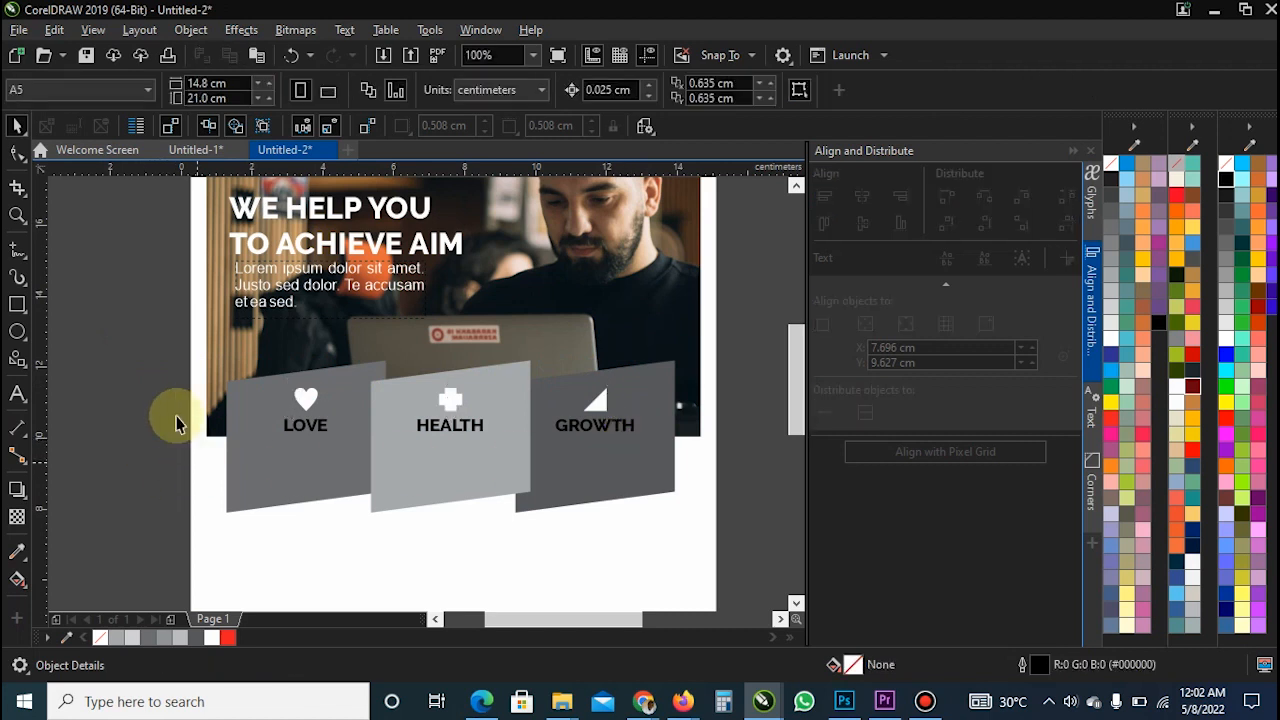
- Draw a paragraph text frame about 2.2 × 0.92 cm below the LOVE label
{"action": "left_click", "coordinate": [296, 290]}
{"action": "left_click", "coordinate": [17, 393]}
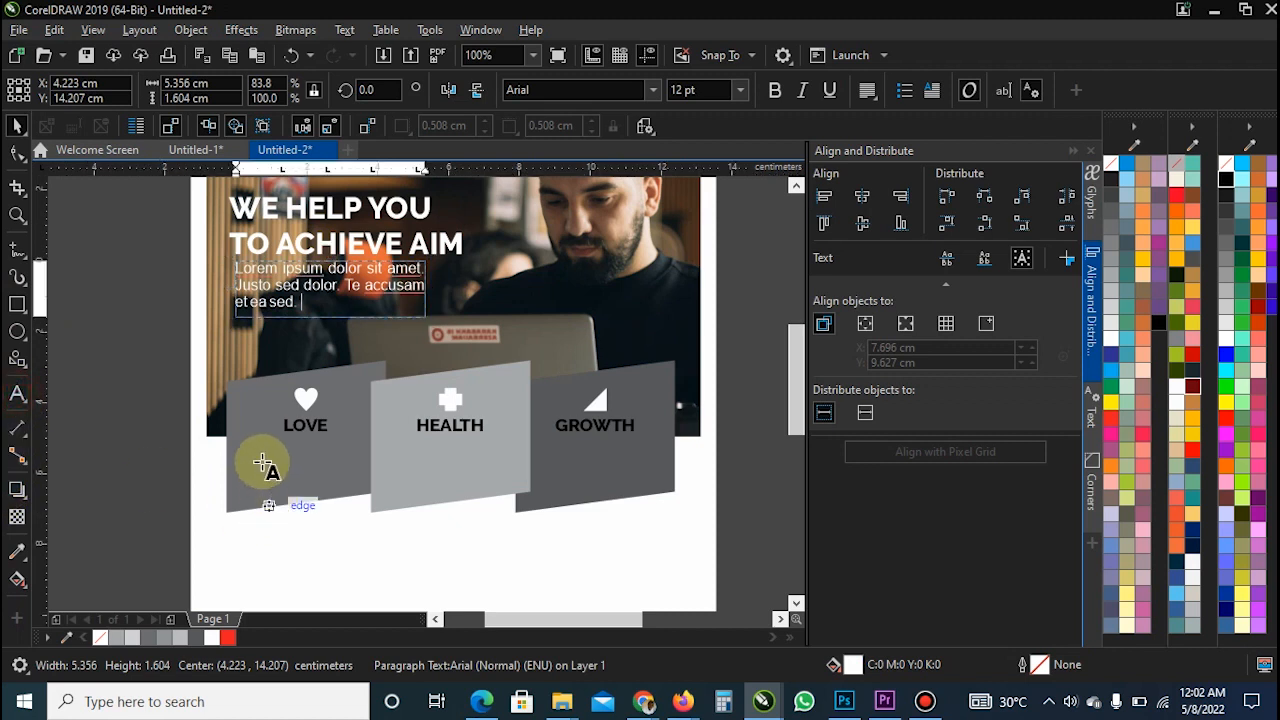
{"action": "left_click_drag", "start_coordinate": [268, 452], "coordinate": [344, 484]}
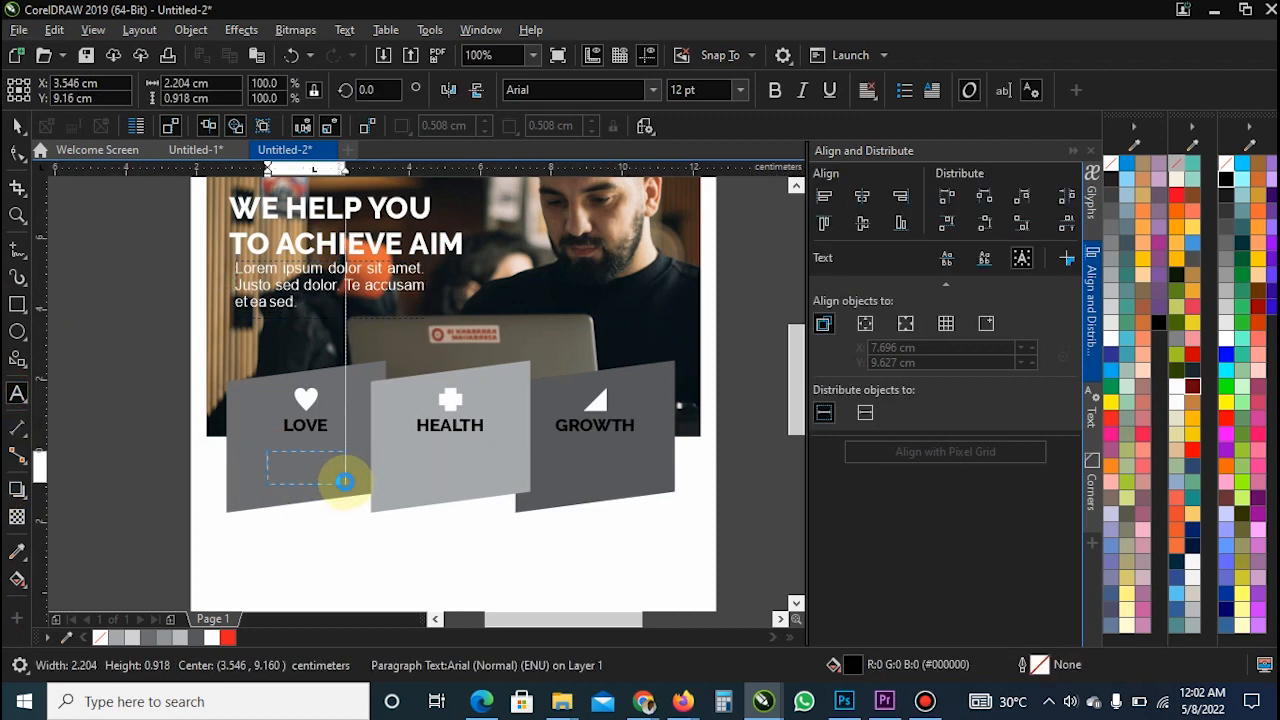
{"action": "key", "text": "ctrl+space"}
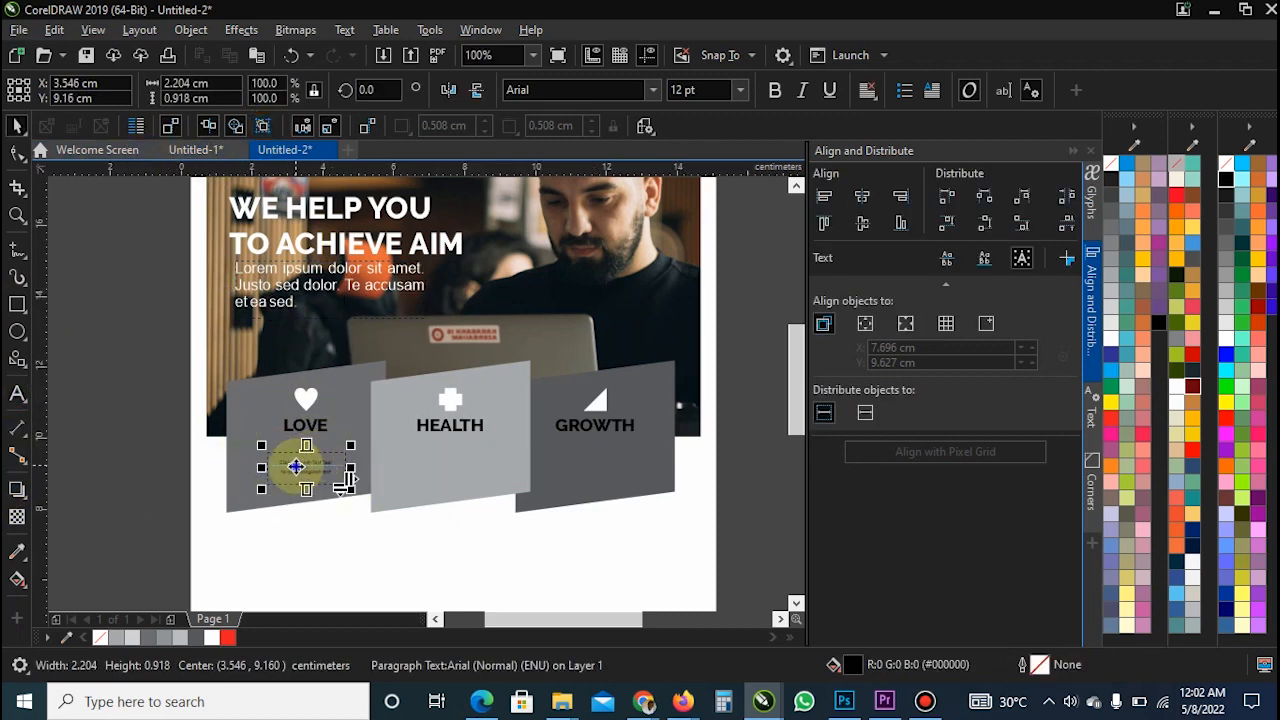
{"action": "right_click", "coordinate": [296, 467]}
{"action": "left_click", "coordinate": [390, 70]}
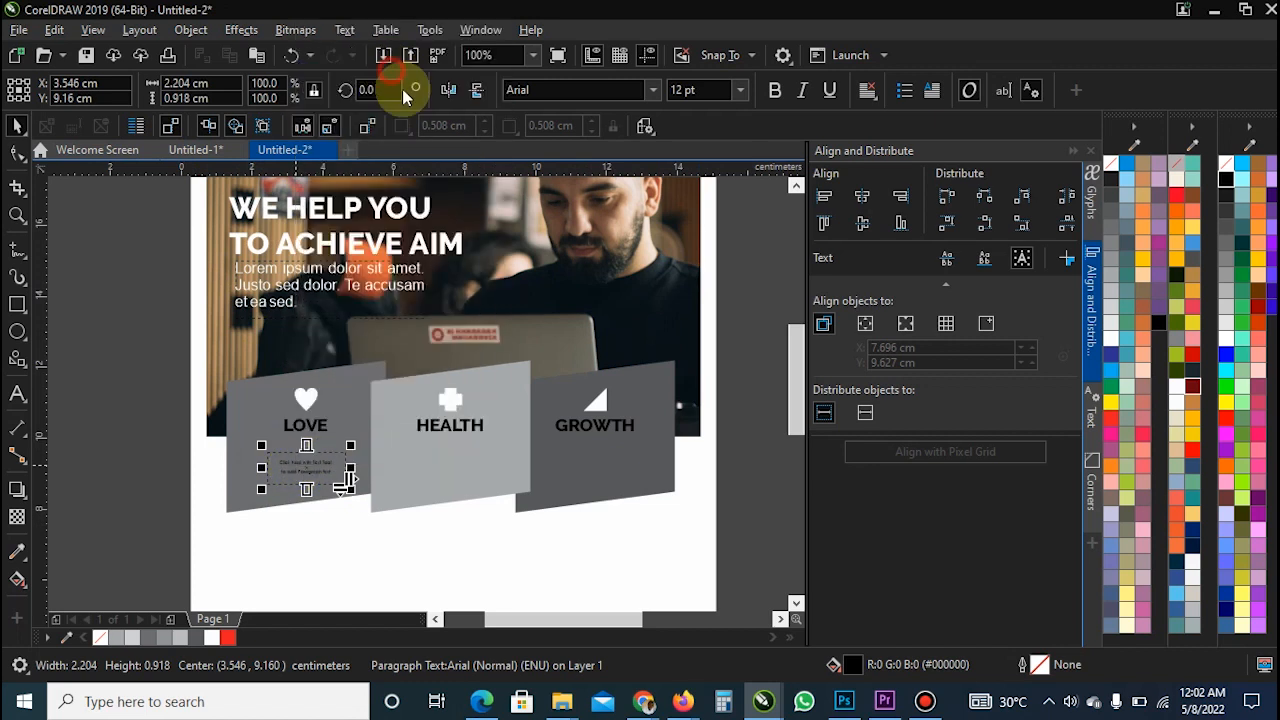
{"action": "left_click", "coordinate": [740, 90]}
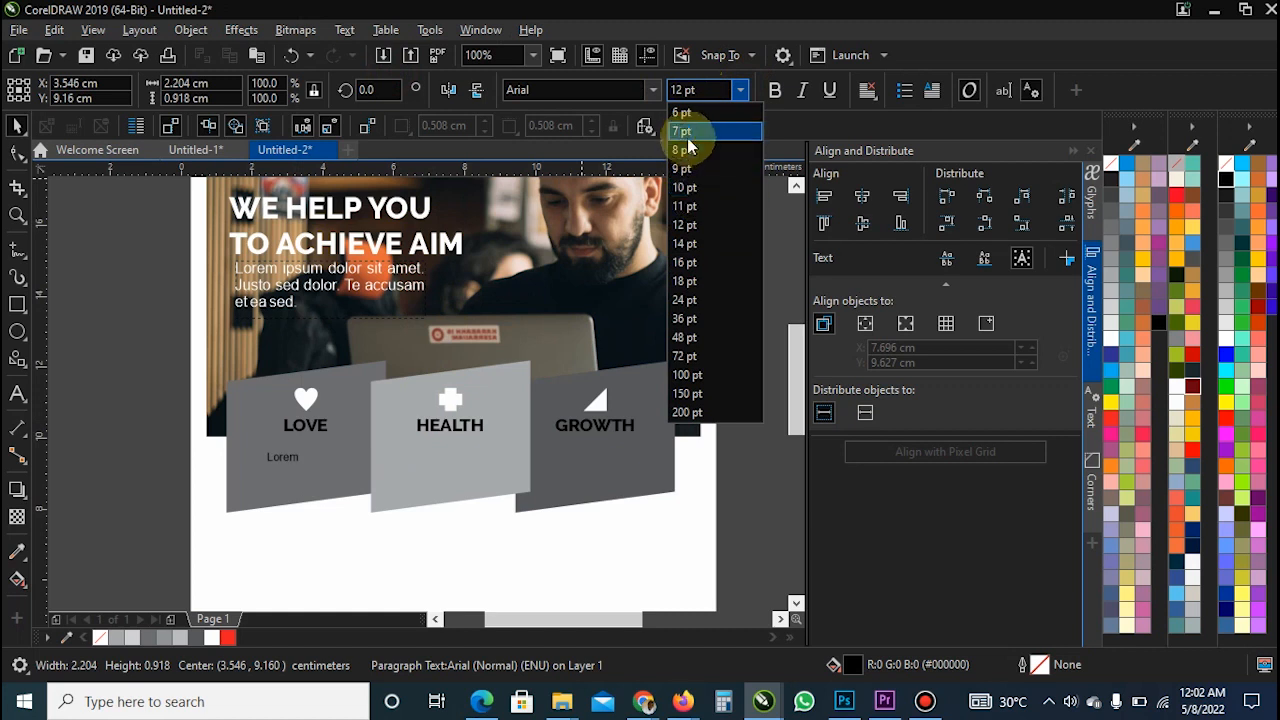
{"action": "left_click", "coordinate": [684, 131]}
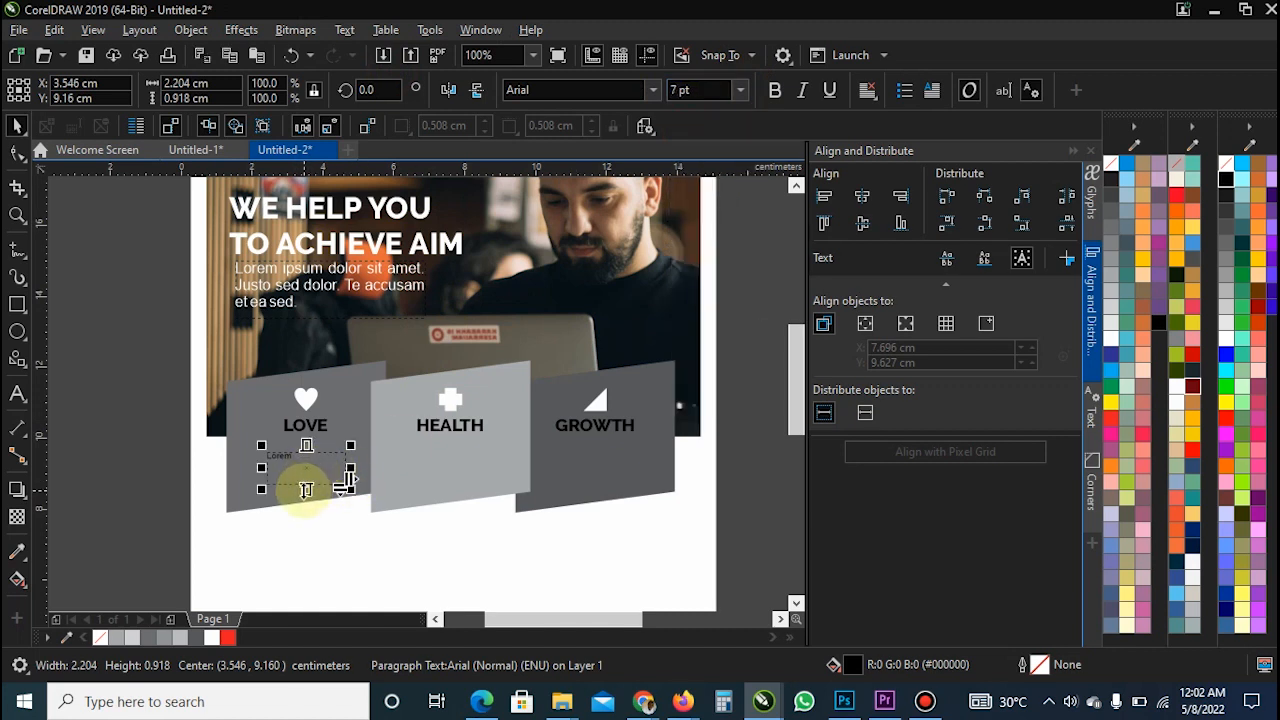
{"action": "right_click", "coordinate": [290, 470]}
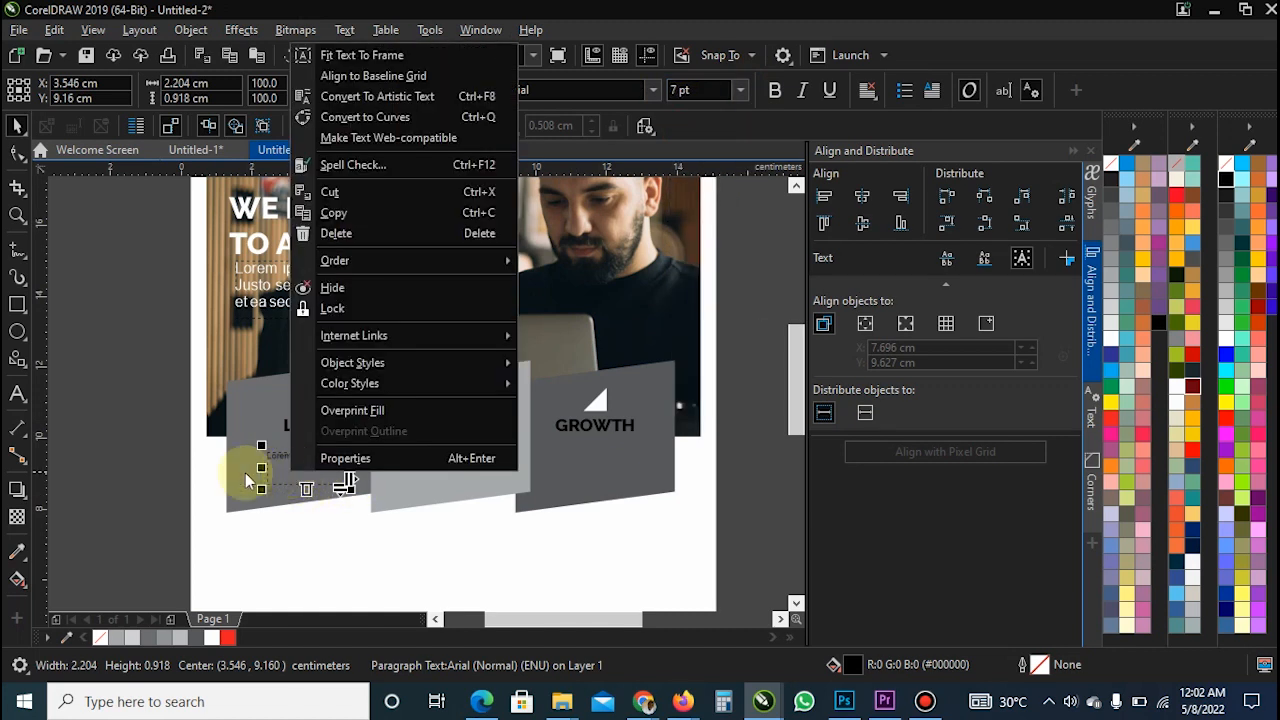
{"action": "left_click", "coordinate": [150, 483]}
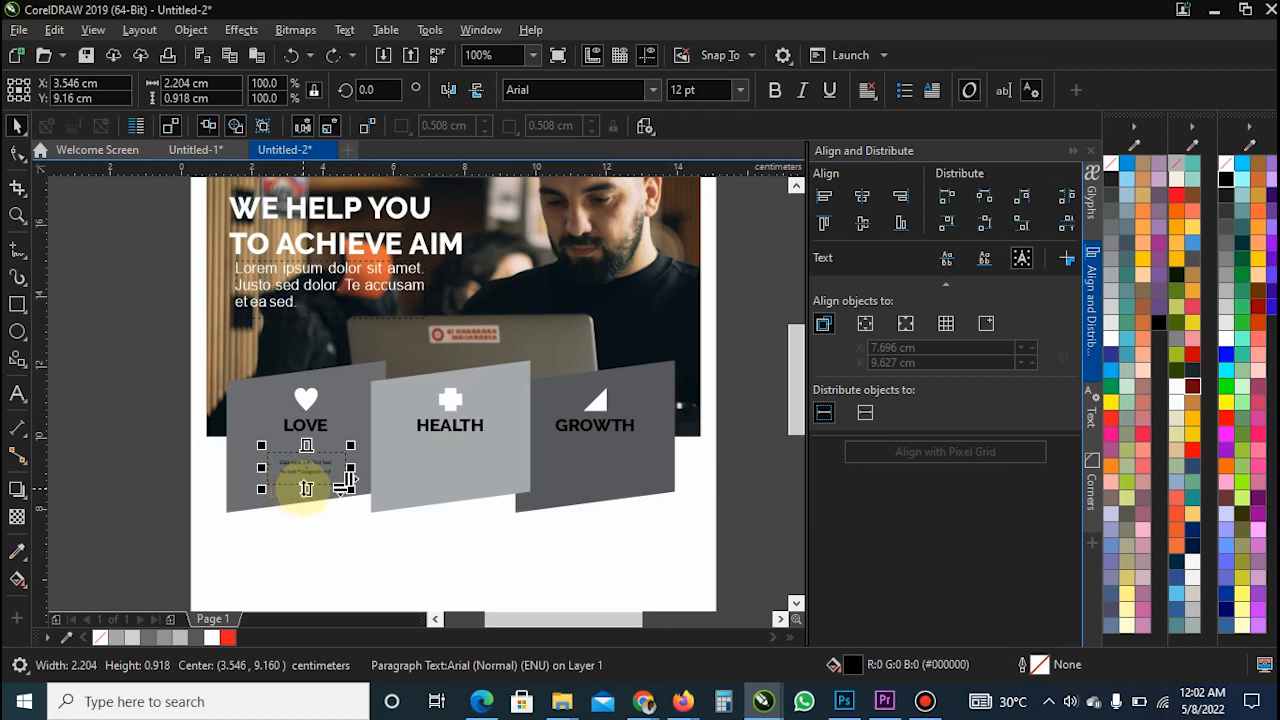
- Lengthen the text frame below LOVE to about 5.84 cm high and fill it with placeholder text
{"action": "left_click_drag", "start_coordinate": [306, 488], "coordinate": [318, 645]}
{"action": "right_click", "coordinate": [306, 474]}
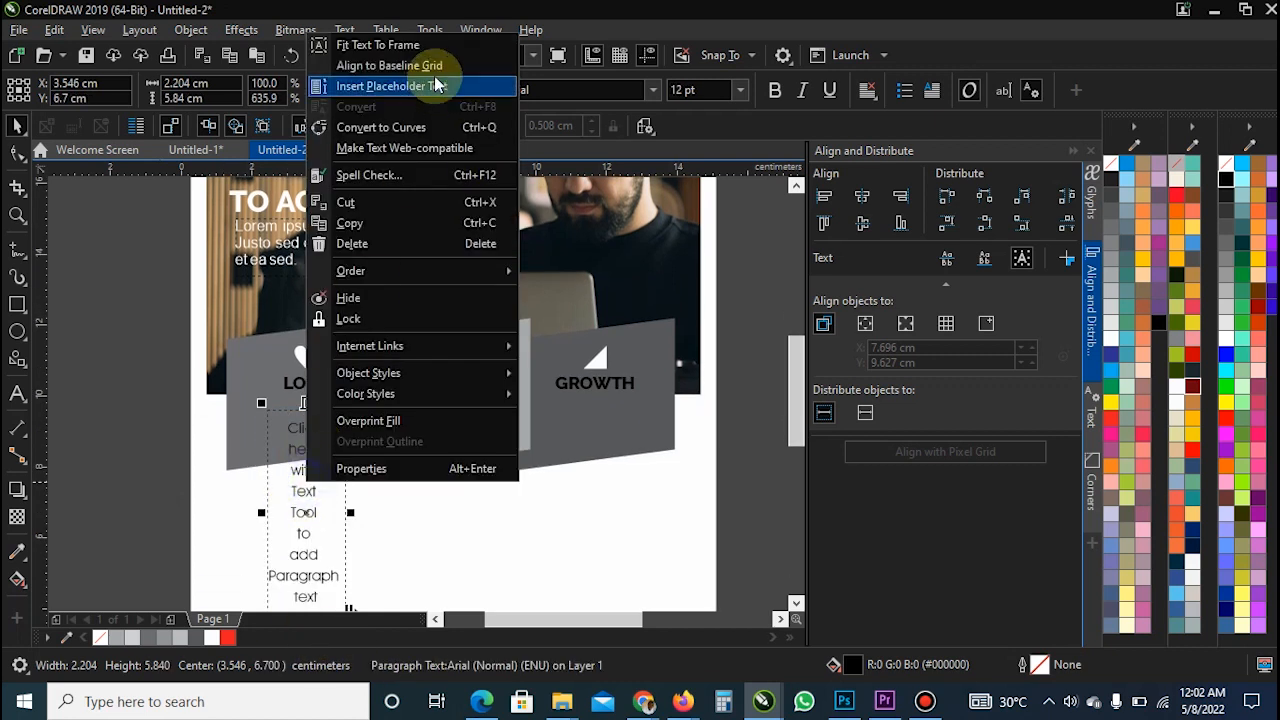
{"action": "left_click", "coordinate": [392, 87]}
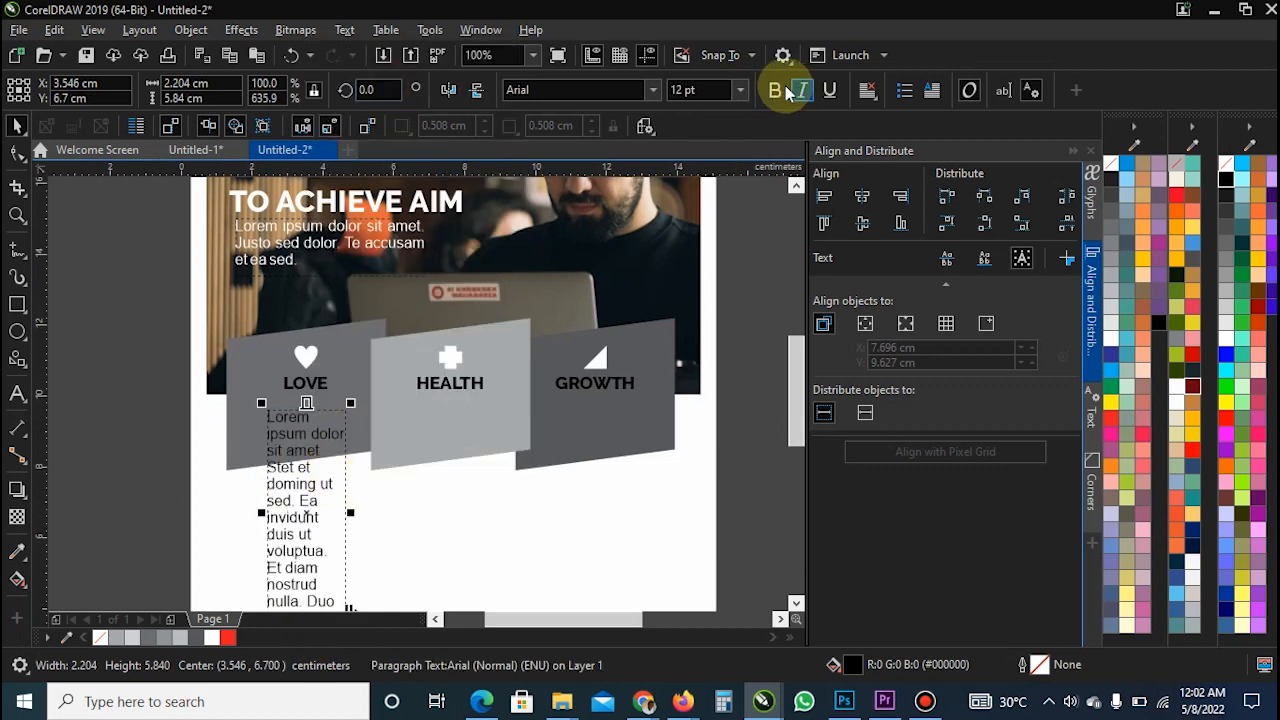
- Set the placeholder text below LOVE to 7 pt and delete everything after "doming ut sed."
{"action": "left_click", "coordinate": [740, 90]}
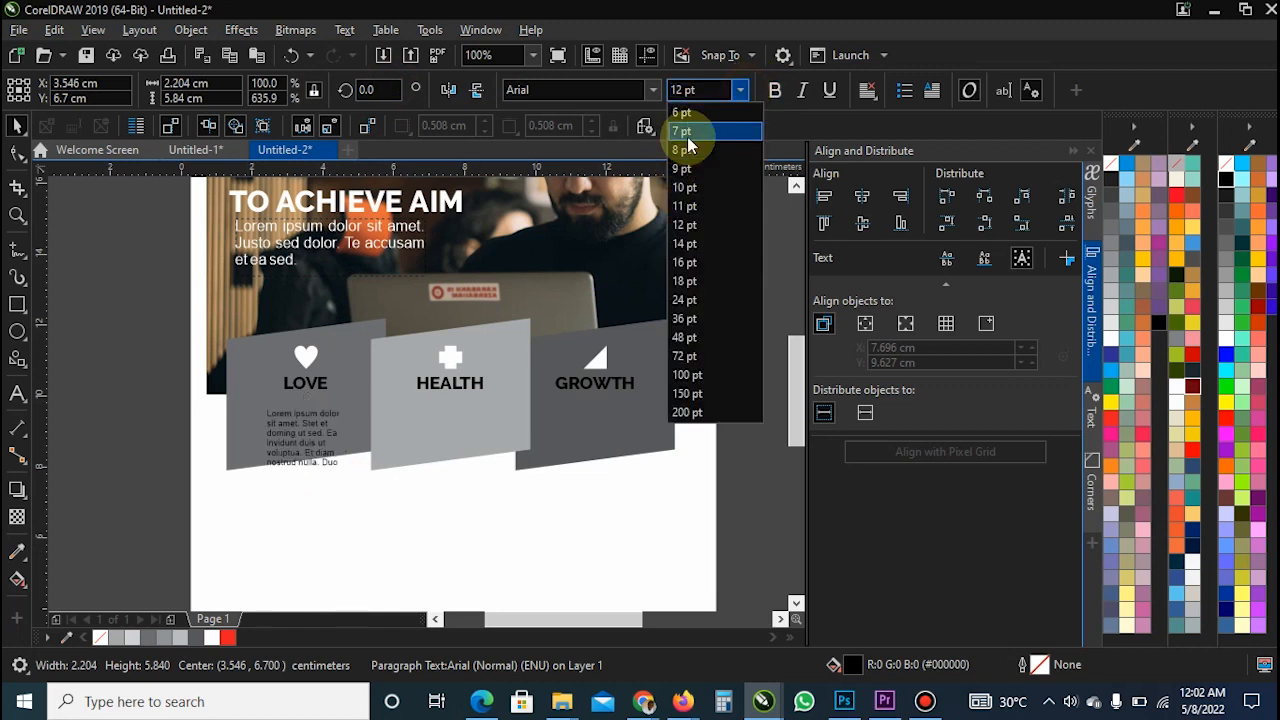
{"action": "left_click", "coordinate": [681, 131]}
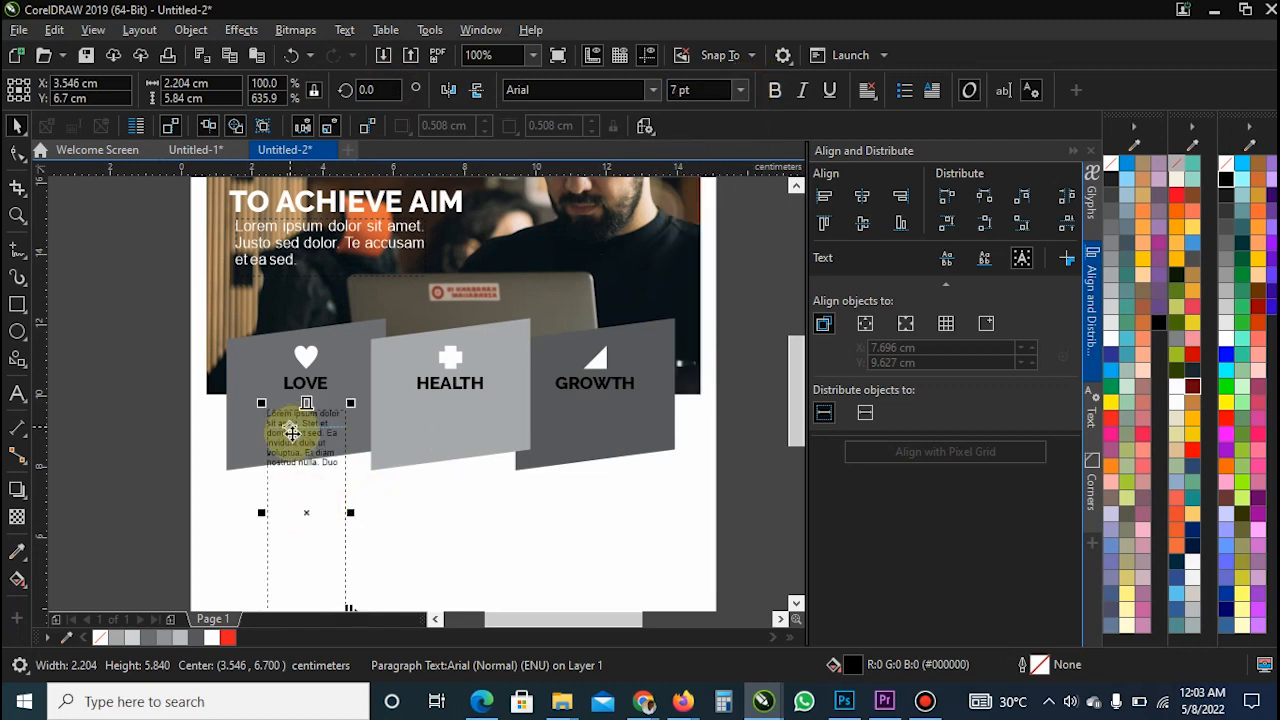
{"action": "scroll", "coordinate": [291, 445], "scroll_direction": "up", "scroll_amount": 2}
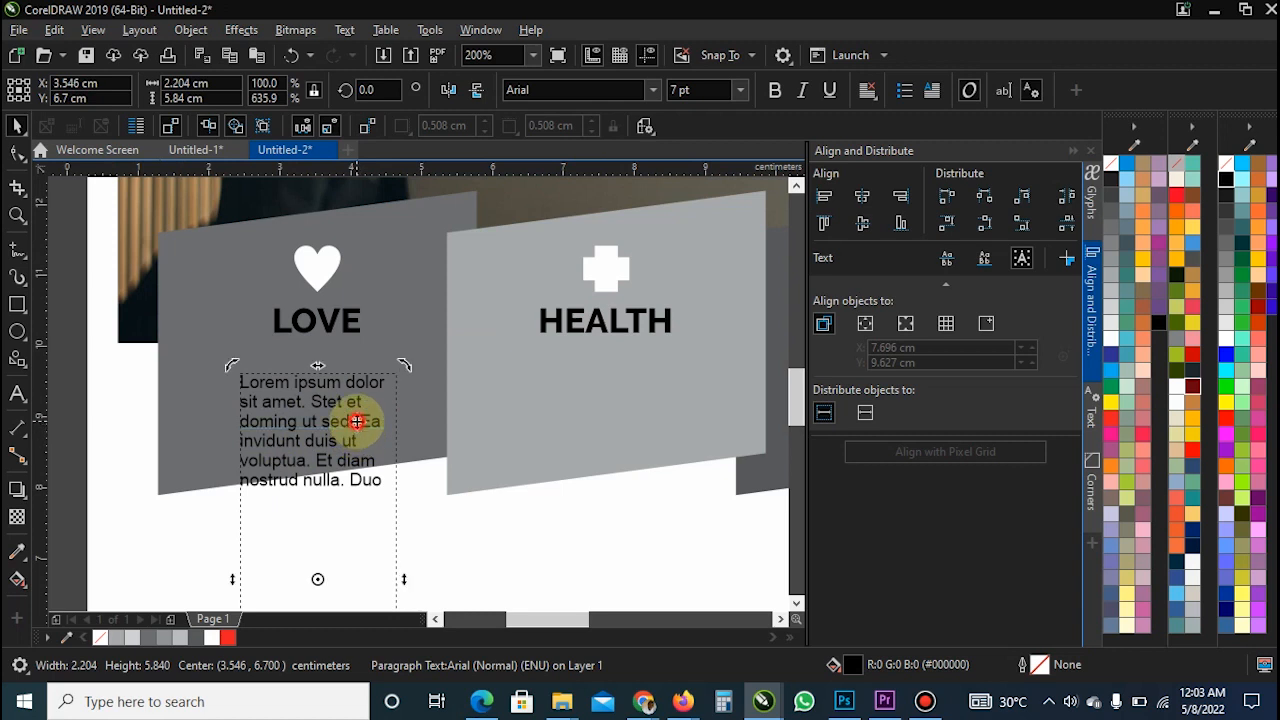
{"action": "double_click", "coordinate": [357, 421]}
{"action": "left_click_drag", "start_coordinate": [357, 421], "coordinate": [377, 515]}
{"action": "key", "text": "Delete"}
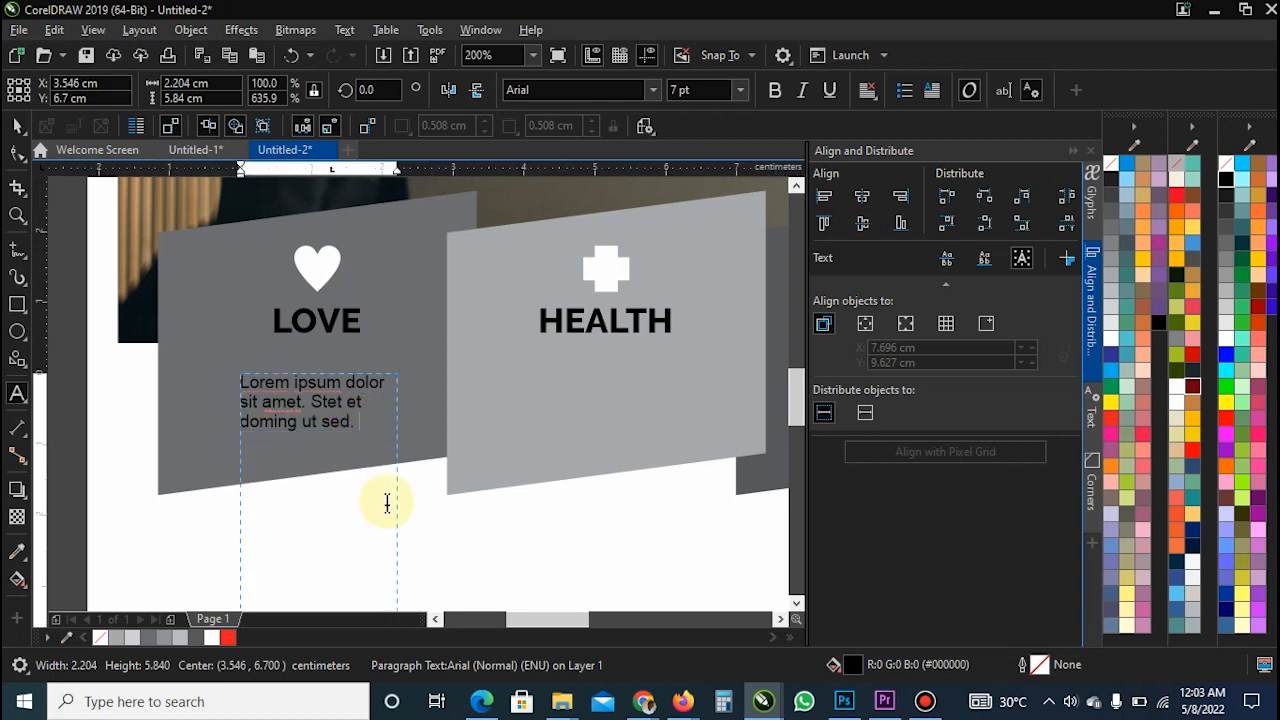
{"action": "key", "text": "ctrl+space"}
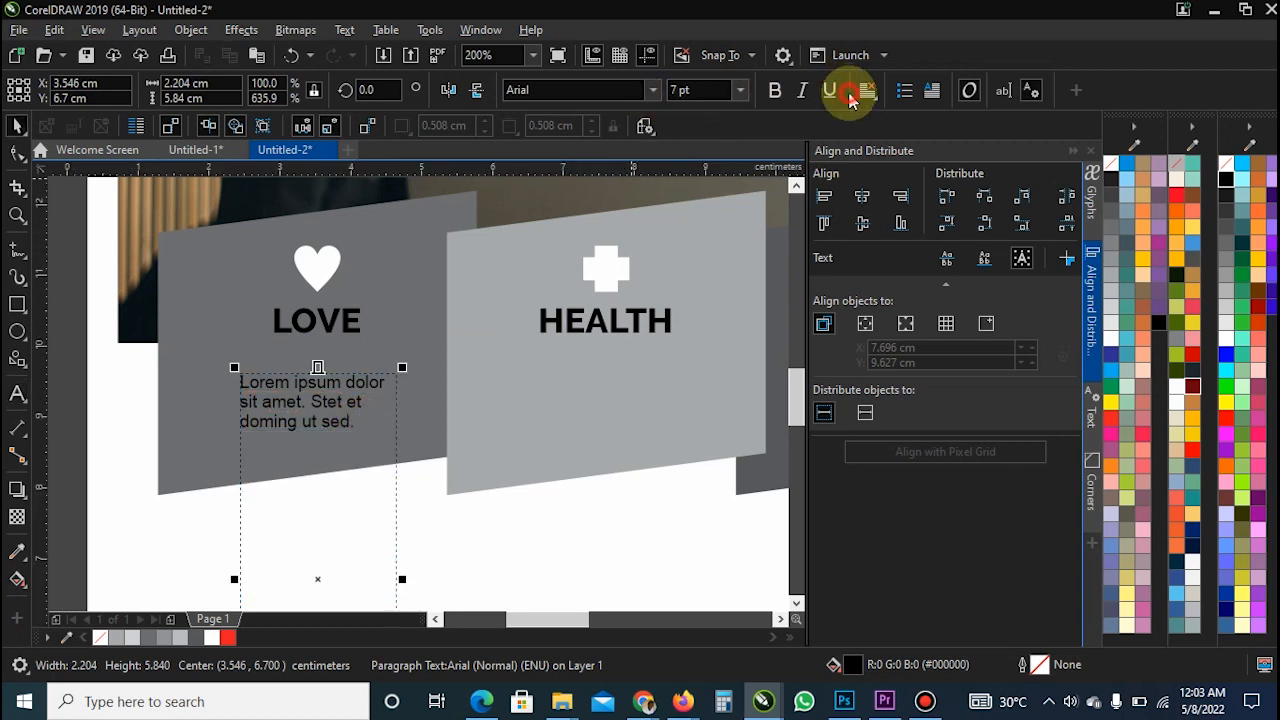
- Centre the lines of the LOVE placeholder text and shorten its frame to about 0.9 cm high, close under the label
{"action": "left_click", "coordinate": [866, 91]}
{"action": "left_click", "coordinate": [880, 154]}
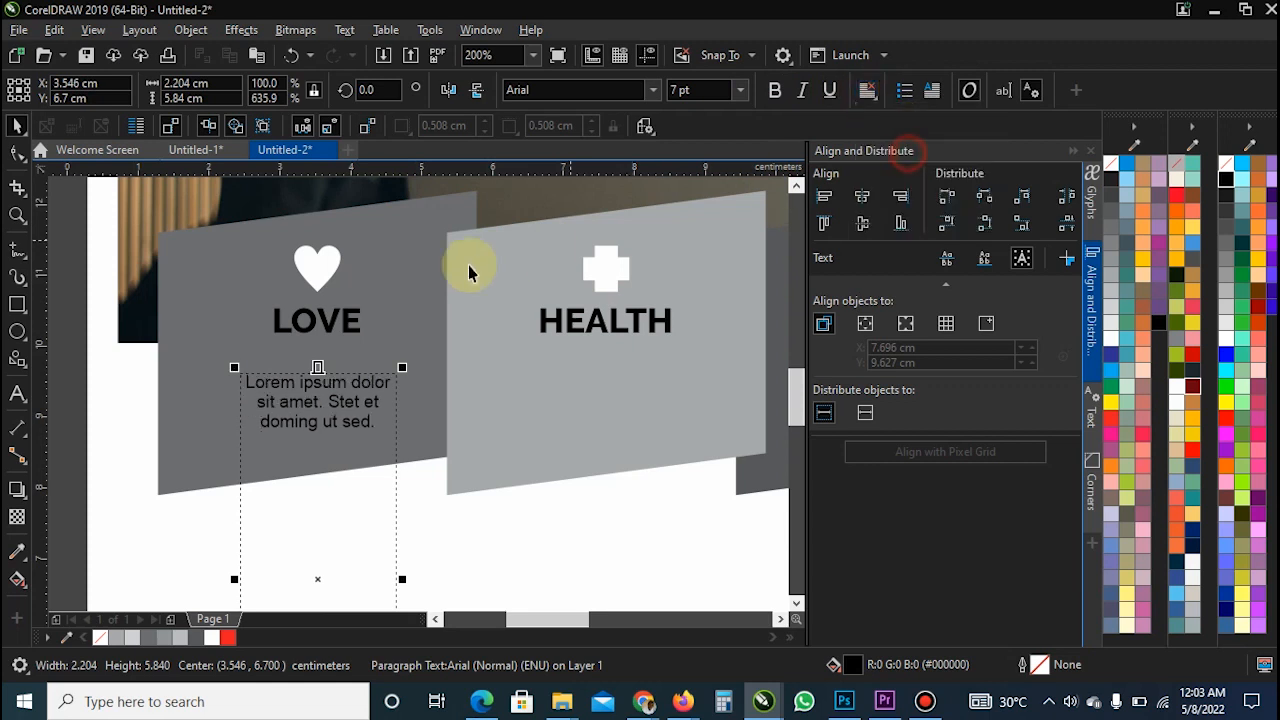
{"action": "scroll", "coordinate": [462, 262], "scroll_direction": "down", "scroll_amount": 2}
{"action": "left_click_drag", "start_coordinate": [356, 557], "coordinate": [369, 320]}
{"action": "scroll", "coordinate": [358, 368], "scroll_direction": "up", "scroll_amount": 2}
{"action": "scroll", "coordinate": [305, 383], "scroll_direction": "down", "scroll_amount": 2}
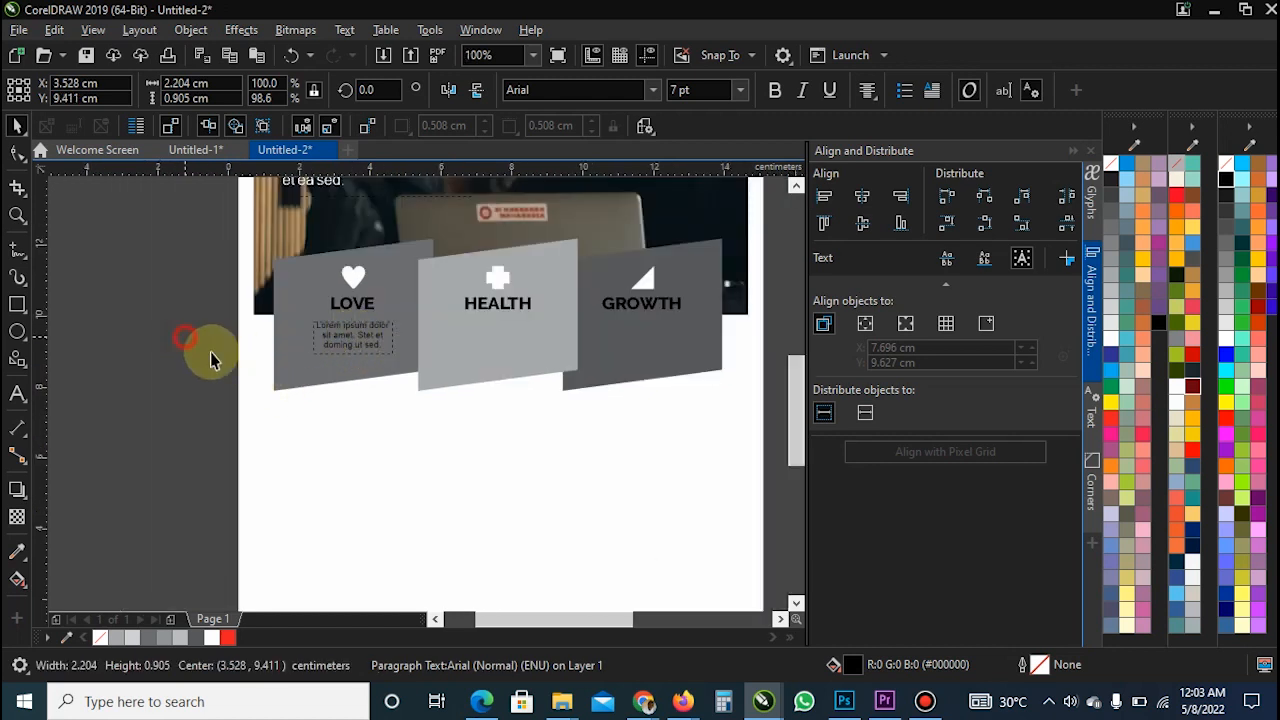
- Centre the placeholder text frame horizontally on the LOVE panel
{"action": "left_click", "coordinate": [328, 322]}
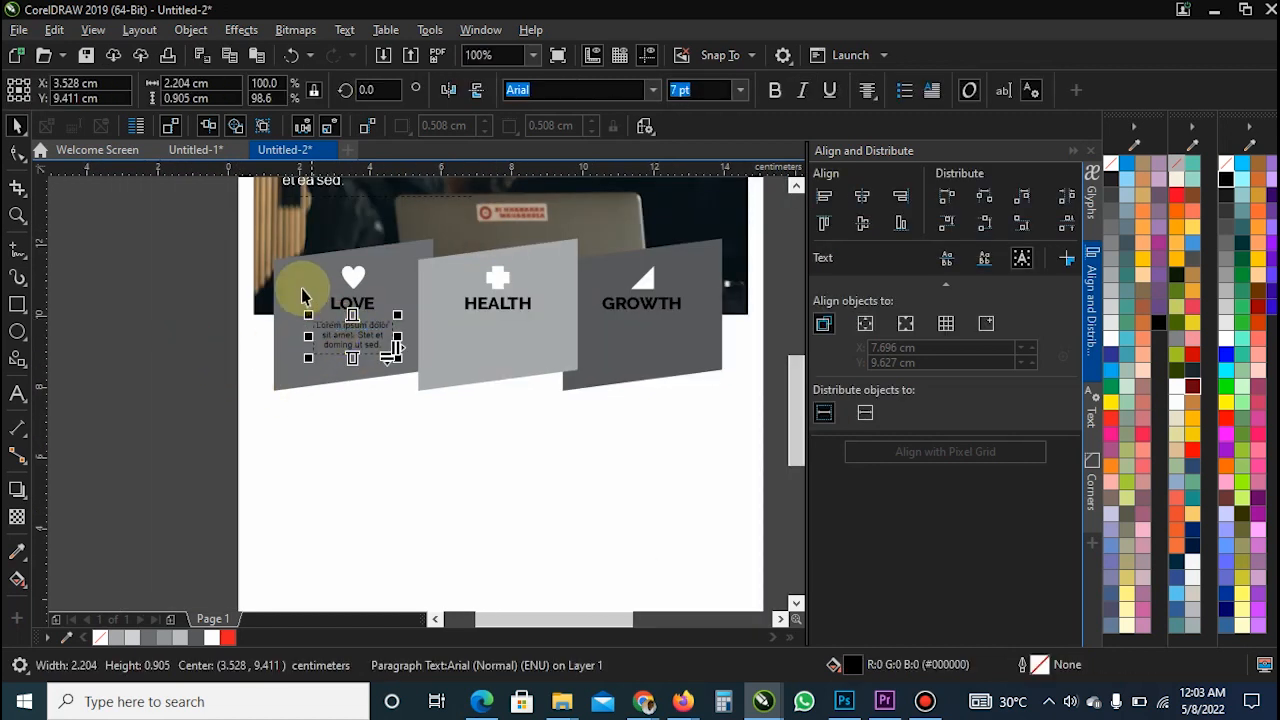
{"action": "left_click", "coordinate": [303, 289], "text": "shift"}
{"action": "left_click", "coordinate": [186, 368]}
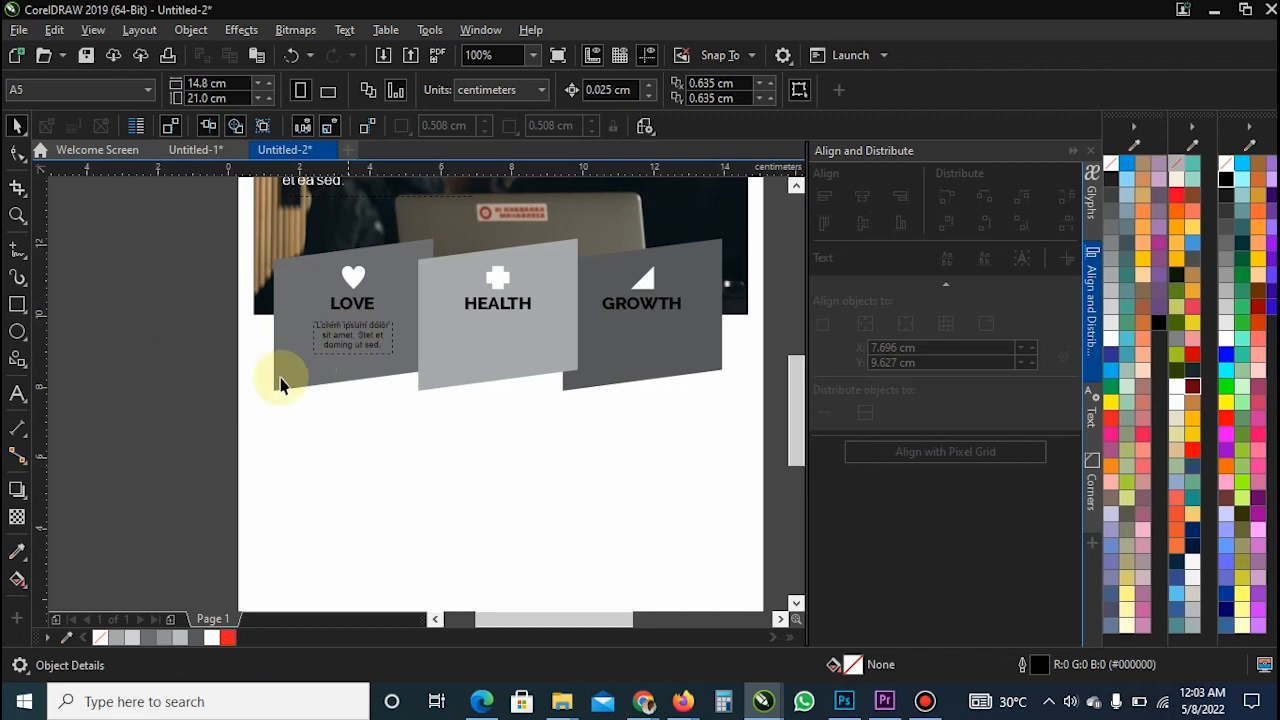
- Fill the three labels, the three icons and the placeholder text with white, leaving the panels' own fills alone
{"action": "left_click_drag", "start_coordinate": [200, 405], "coordinate": [710, 236]}
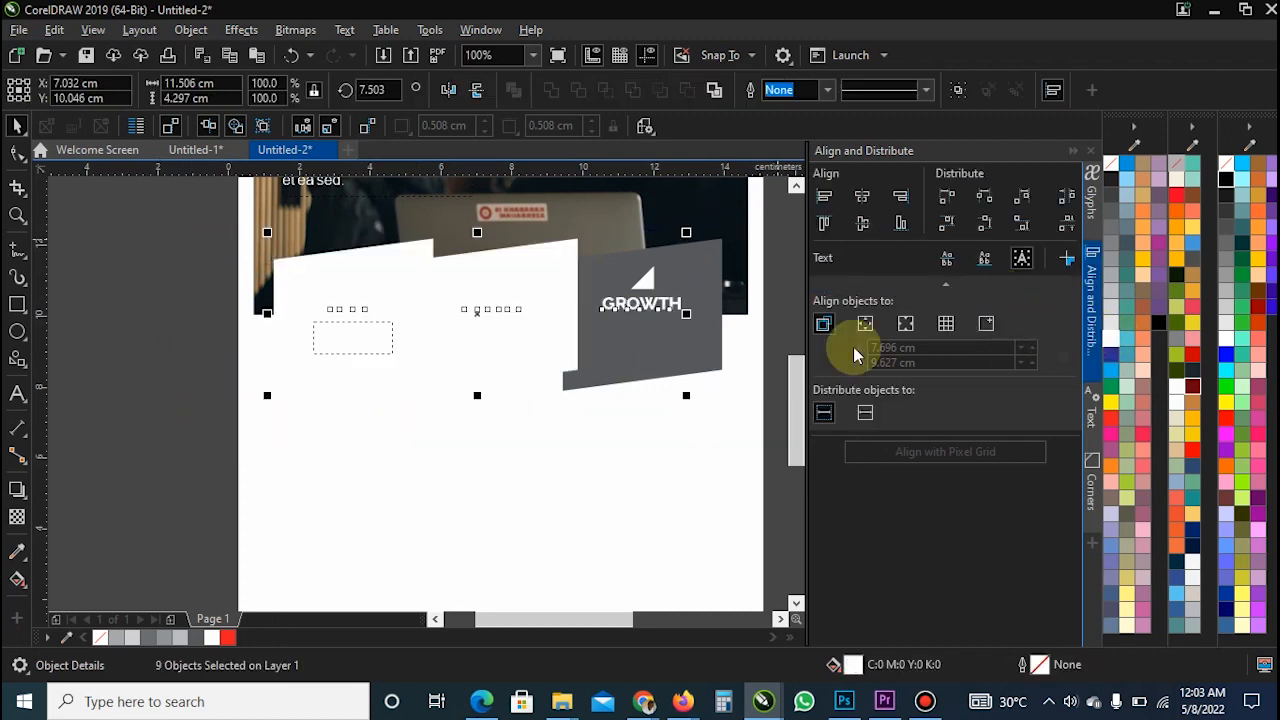
{"action": "left_click", "coordinate": [180, 363]}
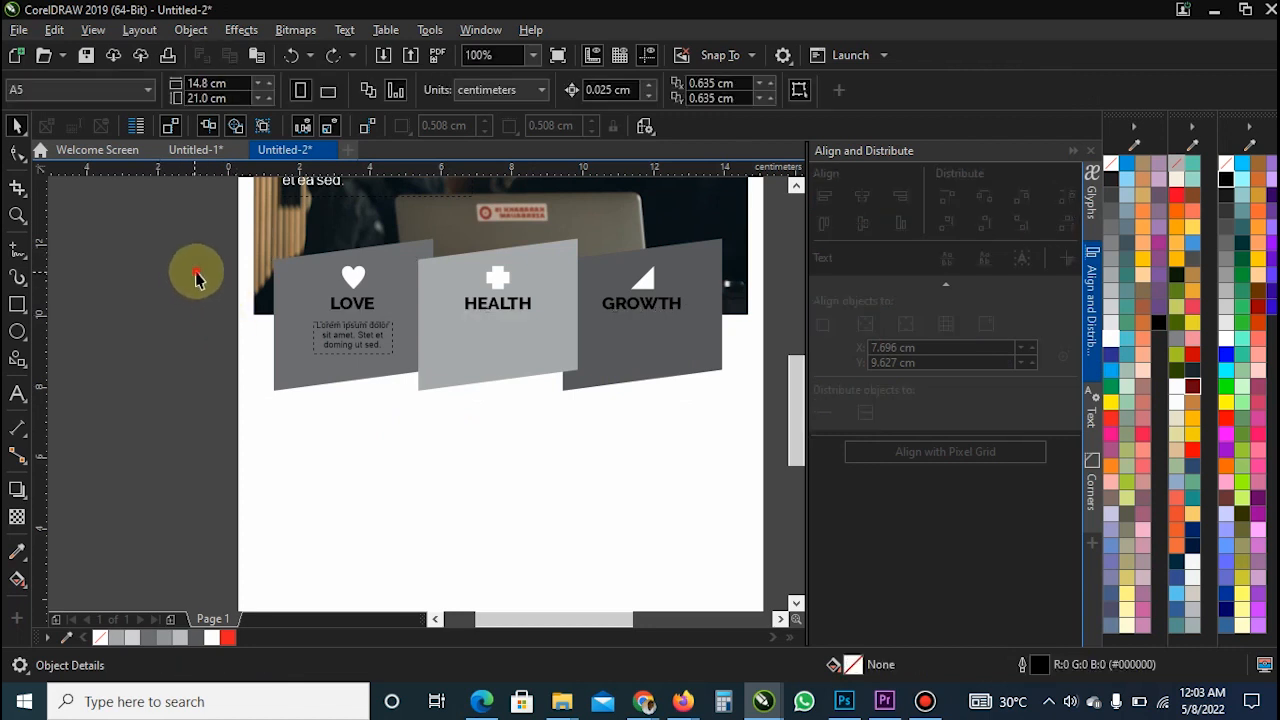
{"action": "left_click_drag", "start_coordinate": [626, 303], "coordinate": [715, 372]}
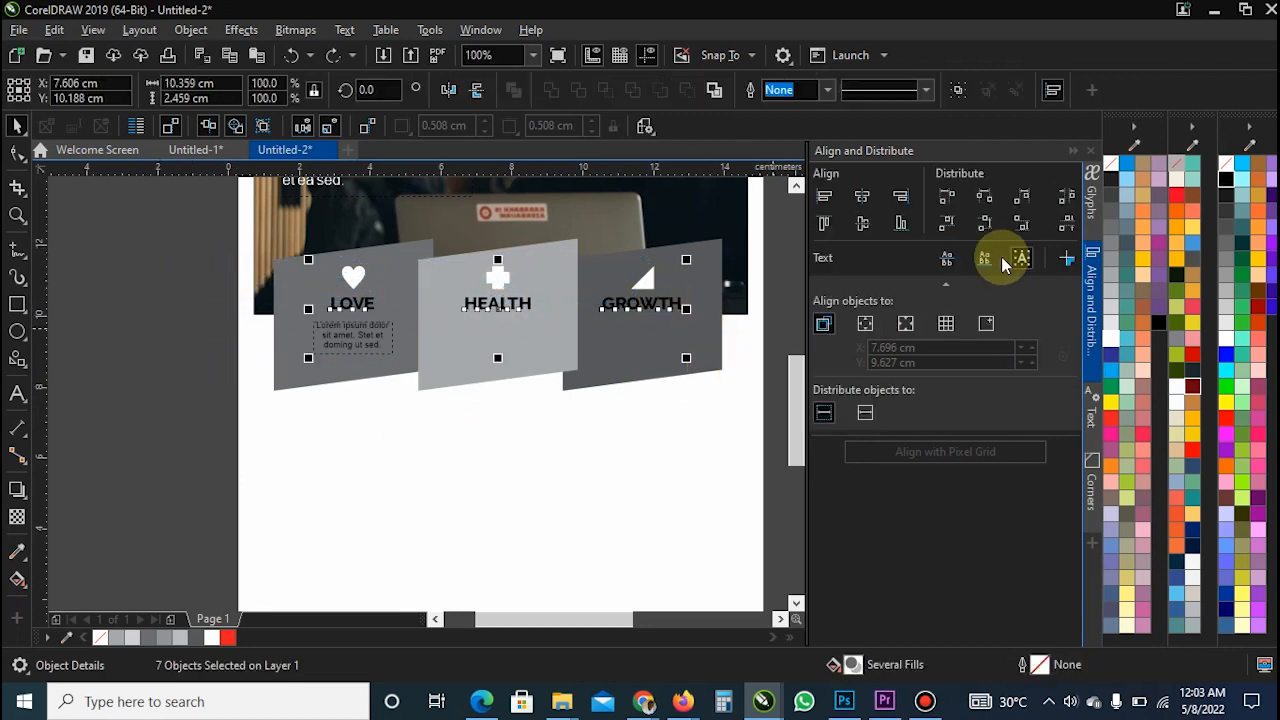
{"action": "left_click", "coordinate": [168, 372]}
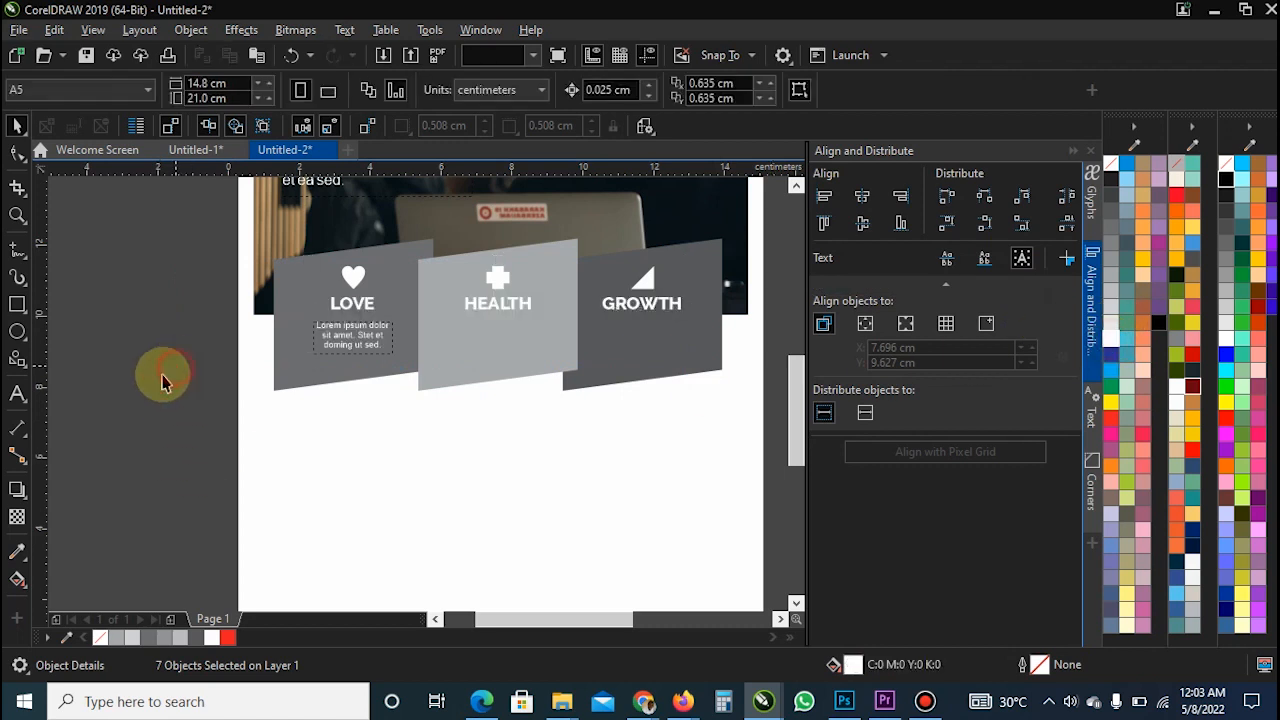
- Nudge the LOVE label down to a Y position of about 10.2 cm and the heart down to about 10.89 cm
{"action": "left_click", "coordinate": [362, 308]}
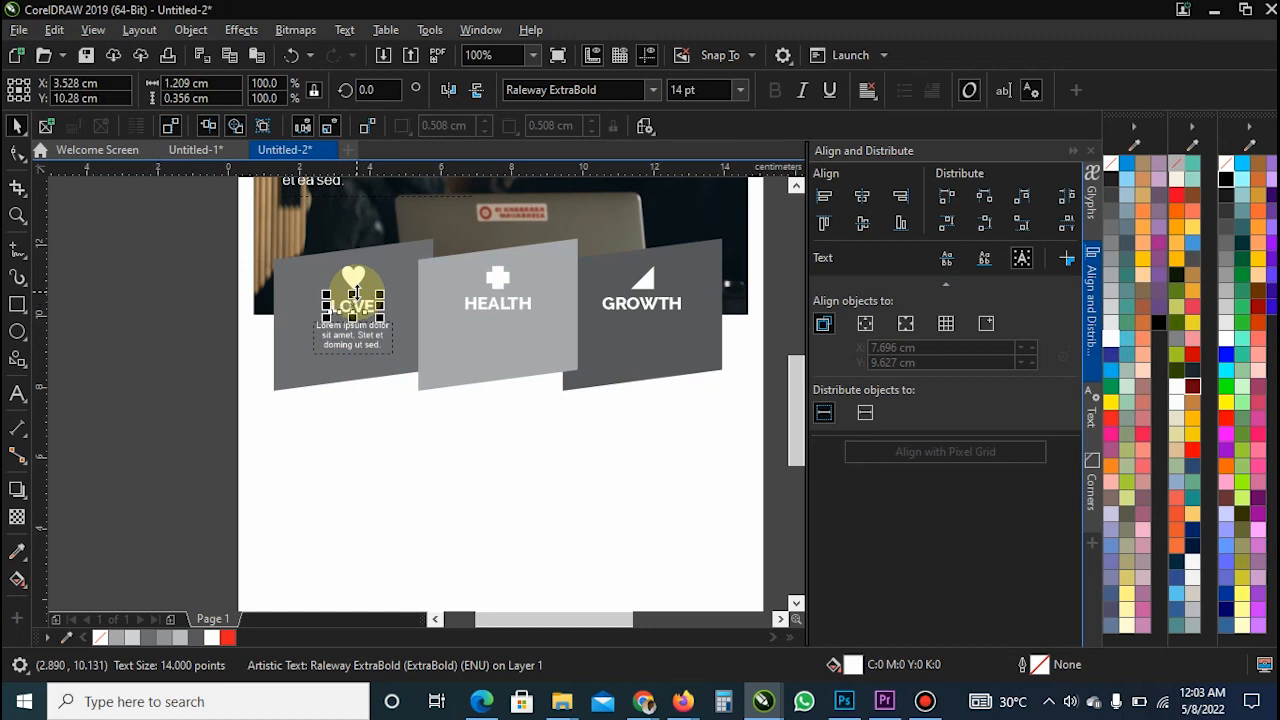
{"action": "left_click", "coordinate": [350, 281]}
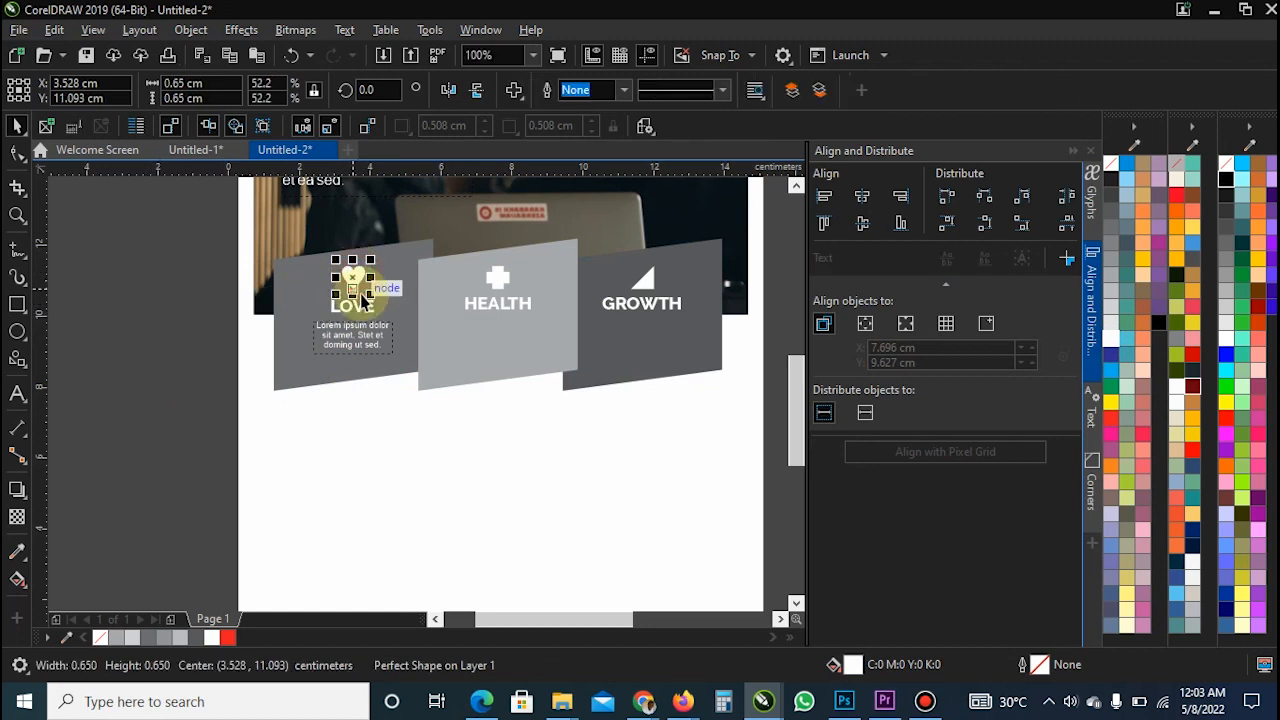
{"action": "left_click", "coordinate": [103, 380]}
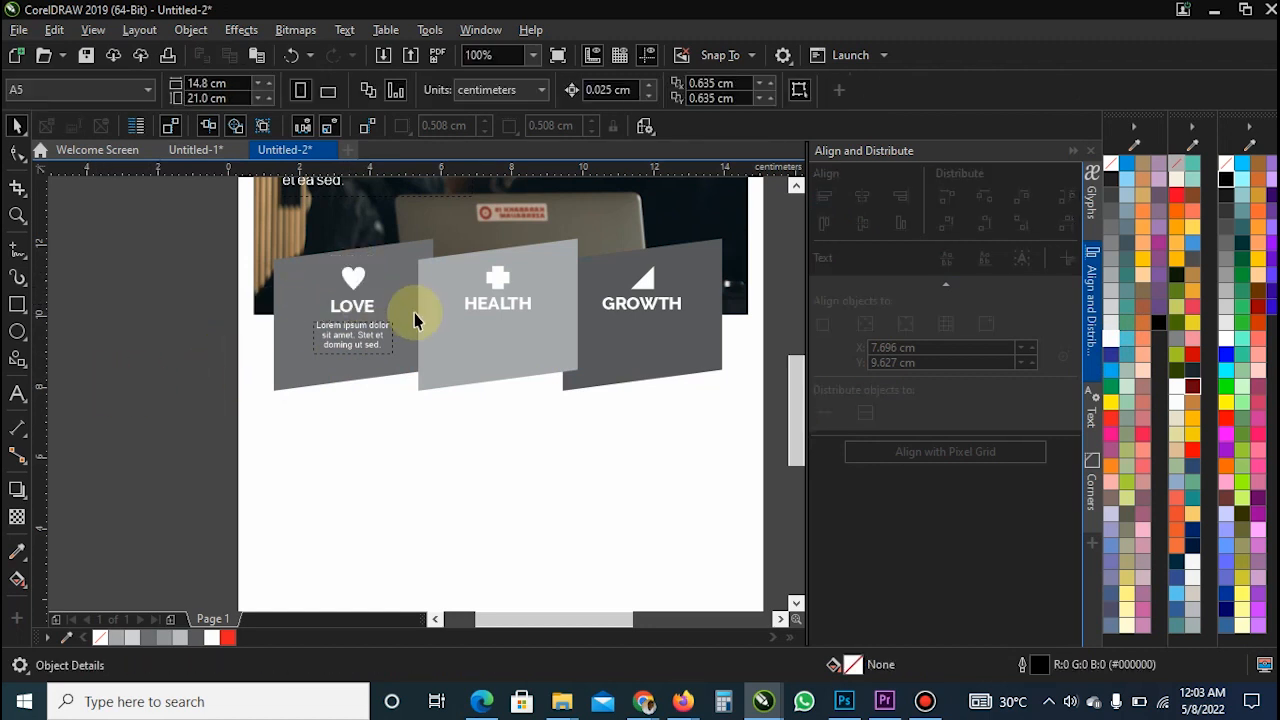
{"action": "scroll", "coordinate": [362, 308], "scroll_direction": "up", "scroll_amount": 2}
{"action": "left_click", "coordinate": [361, 311]}
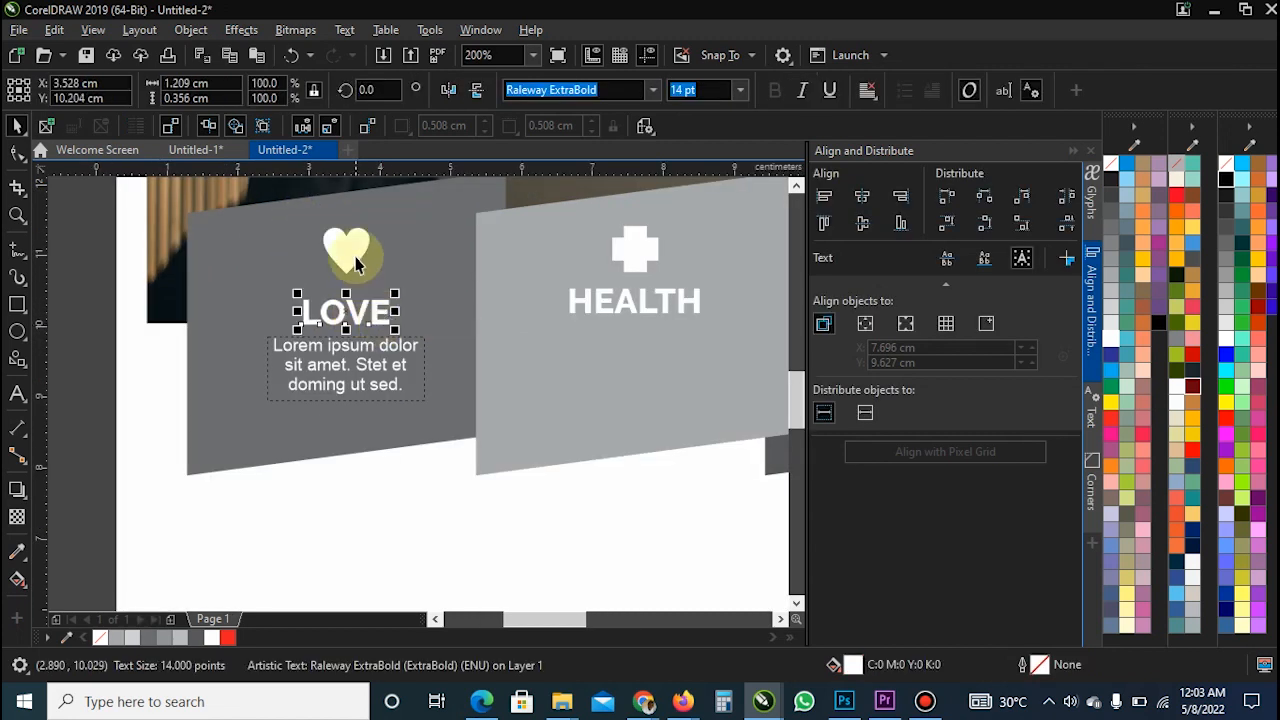
{"action": "left_click", "coordinate": [348, 254]}
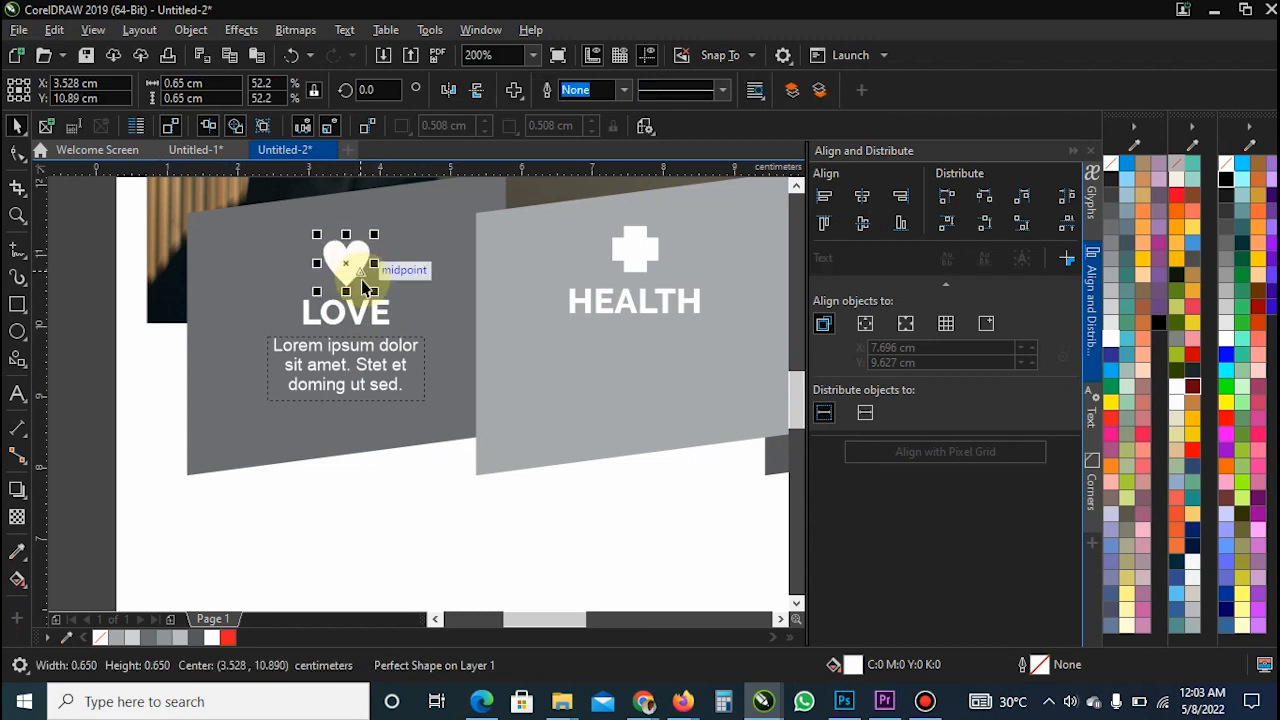
{"action": "scroll", "coordinate": [222, 378], "scroll_direction": "down", "scroll_amount": 2}
{"action": "left_click", "coordinate": [142, 372]}
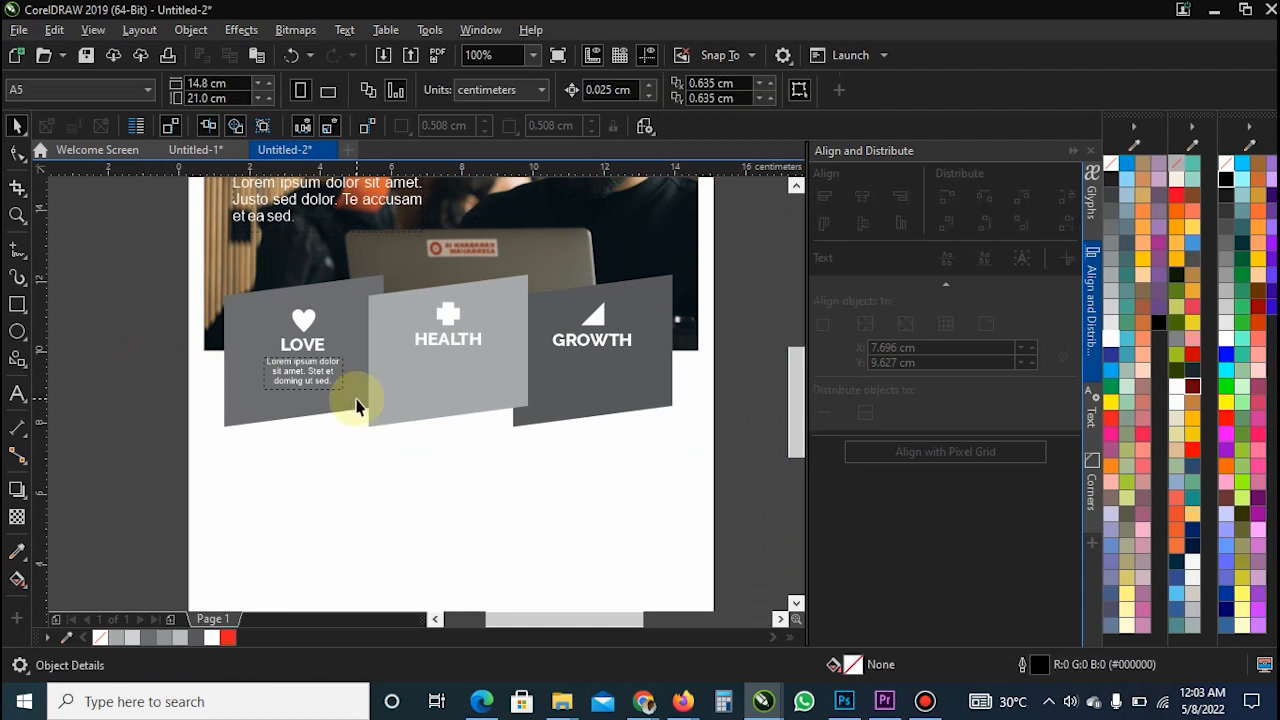
- Duplicate the LOVE placeholder text at the same height onto the HEALTH and GROWTH panels
{"action": "left_click", "coordinate": [292, 368]}
{"action": "mouse_move", "coordinate": [349, 376]}
{"action": "left_mouse_down"}
{"action": "mouse_move", "coordinate": [586, 371]}
{"action": "mouse_move", "coordinate": [567, 363]}
{"action": "left_mouse_up"}
{"action": "right_click", "coordinate": [458, 372]}
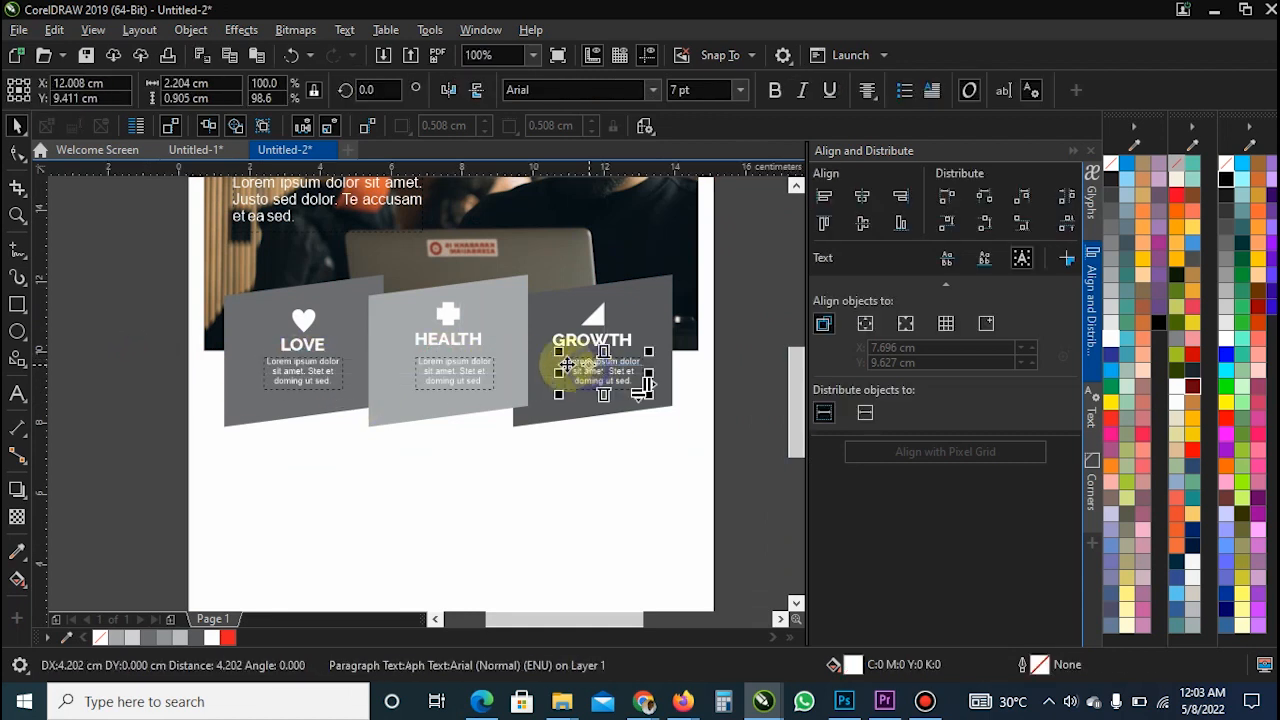
- Centre the two copied text frames horizontally on the HEALTH and GROWTH panels respectively
{"action": "left_click", "coordinate": [456, 365]}
{"action": "left_click", "coordinate": [505, 303], "text": "shift"}
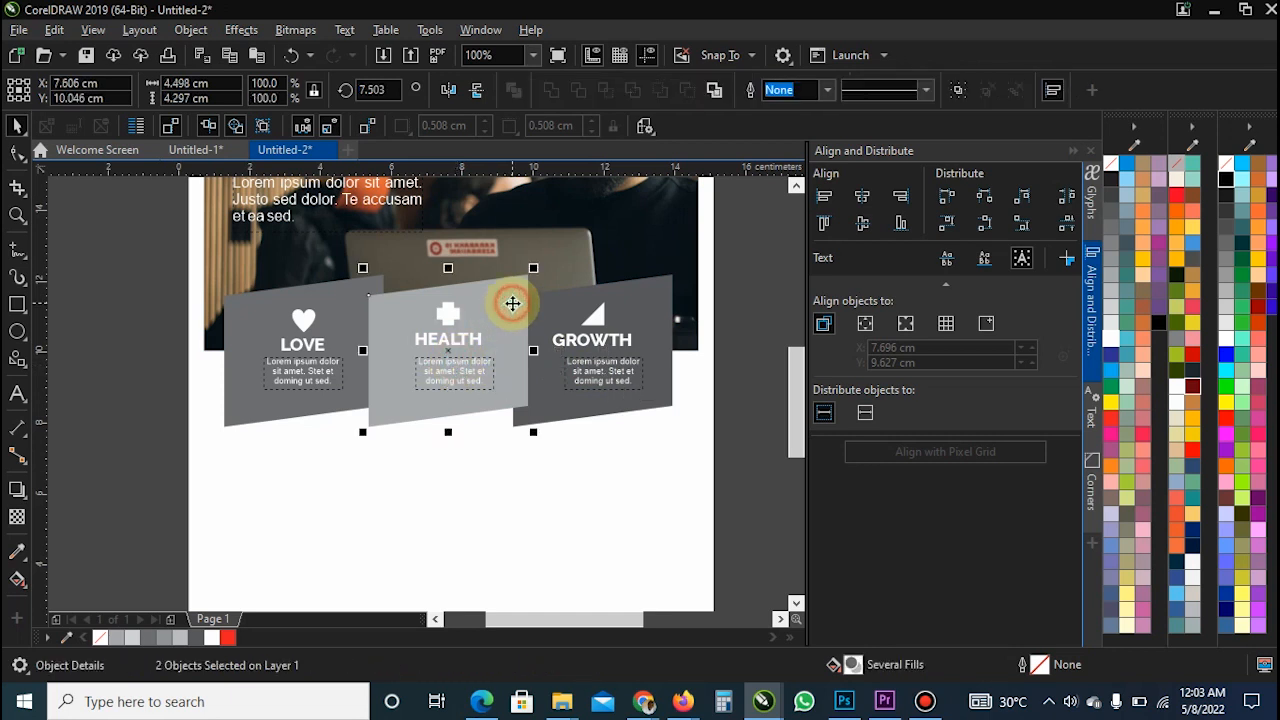
{"action": "left_click", "coordinate": [600, 356]}
{"action": "left_click", "coordinate": [590, 362]}
{"action": "left_click", "coordinate": [561, 307], "text": "shift"}
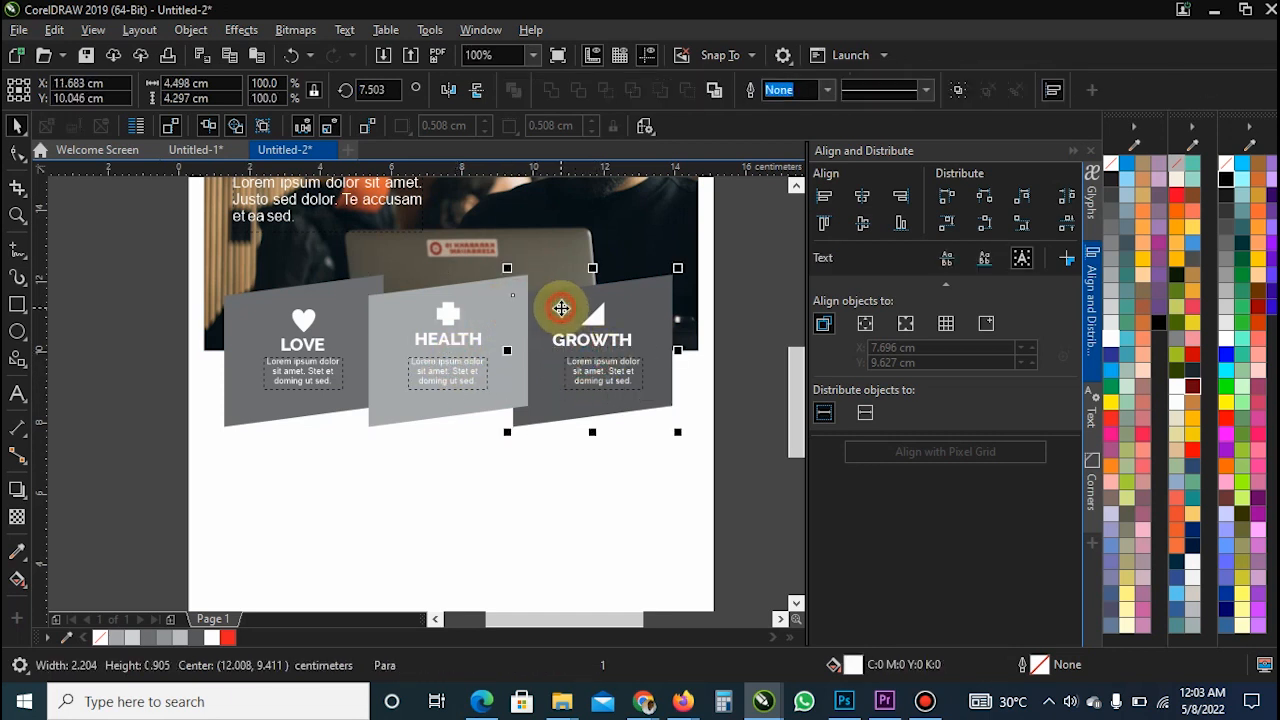
{"action": "key", "text": "c"}
{"action": "left_click", "coordinate": [138, 390]}
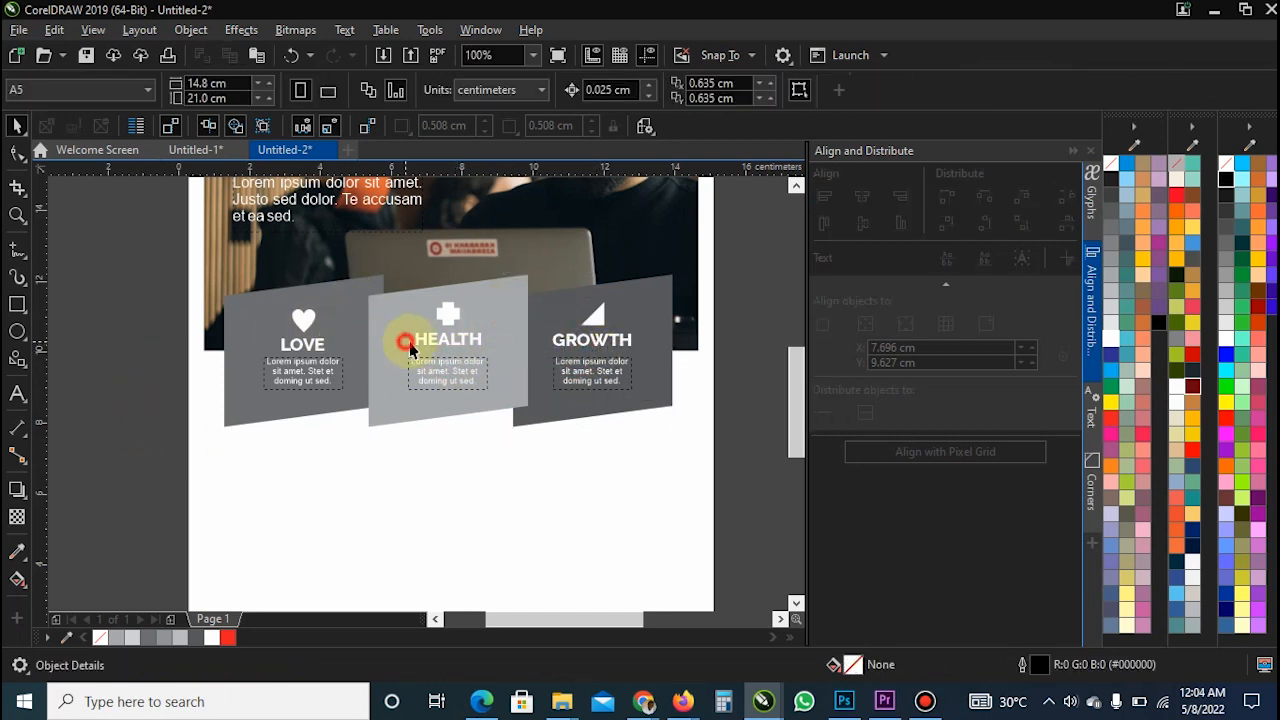
- Align the HEALTH and GROWTH labels level with the LOVE label, and the cross and triangle icons level with the heart
{"action": "left_click", "coordinate": [409, 343]}
{"action": "left_click", "coordinate": [318, 352], "text": "shift"}
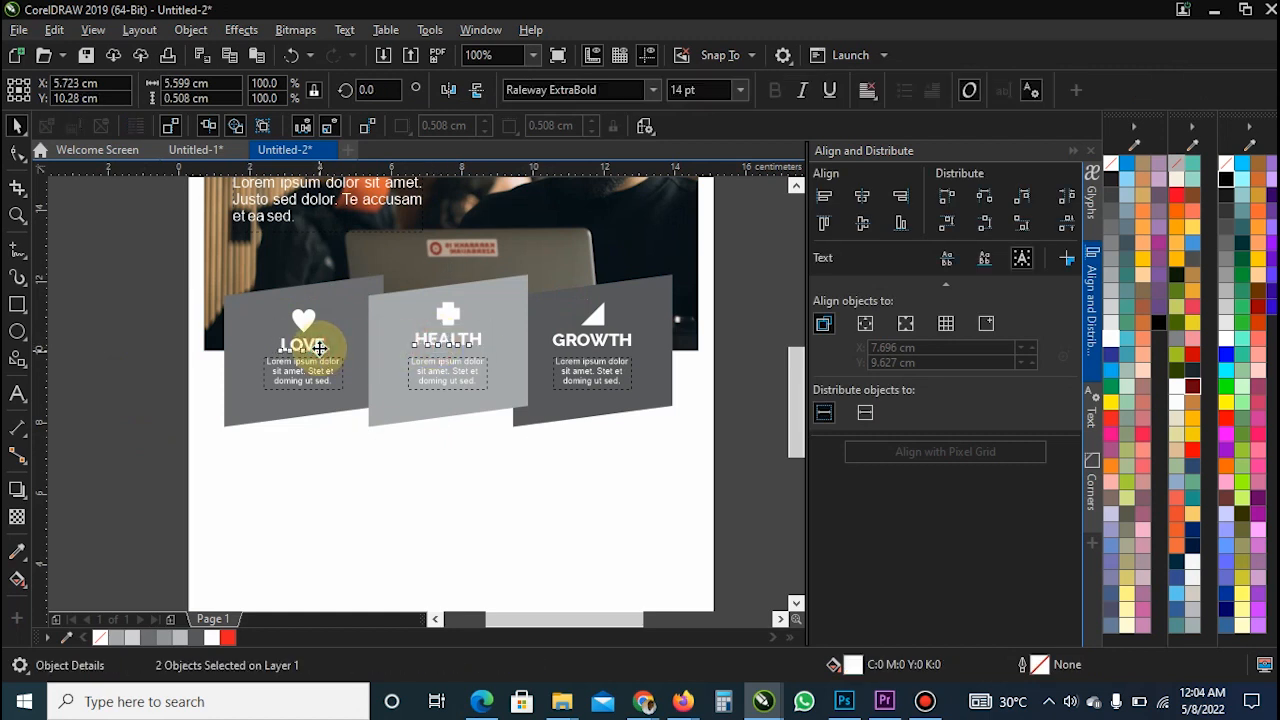
{"action": "key", "text": "e"}
{"action": "left_click", "coordinate": [556, 340]}
{"action": "left_click", "coordinate": [453, 350], "text": "shift"}
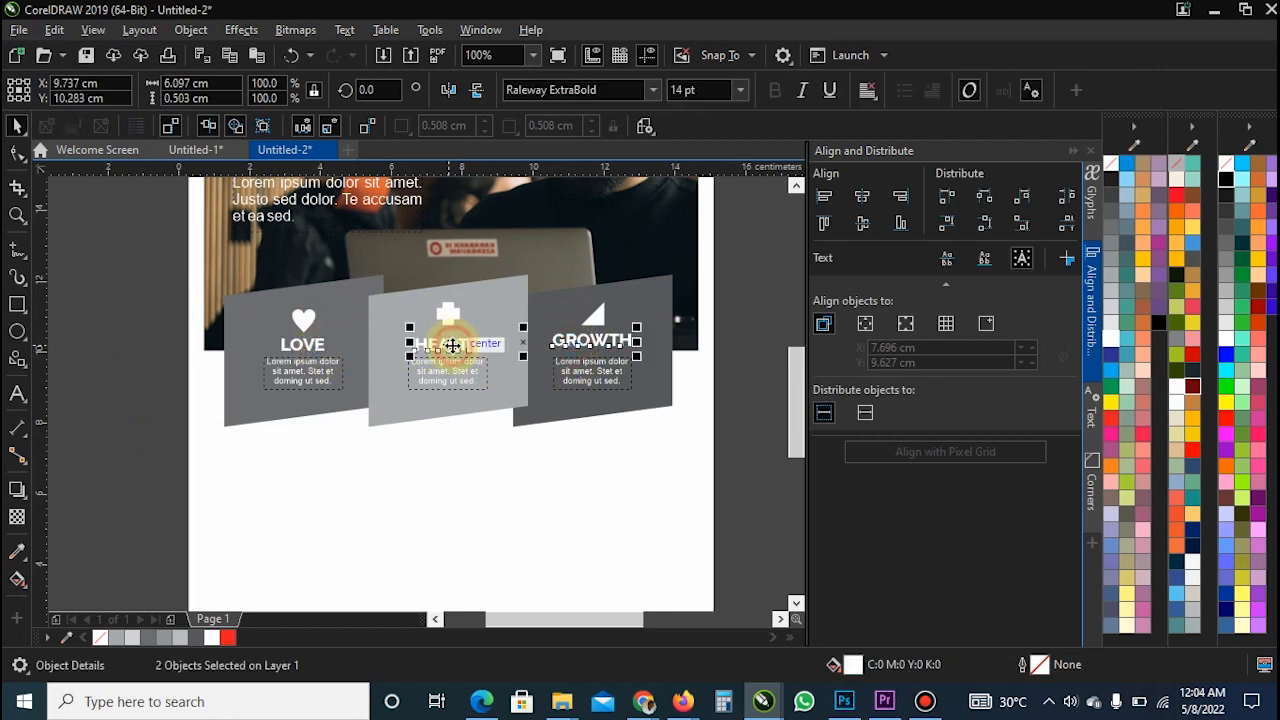
{"action": "key", "text": "e"}
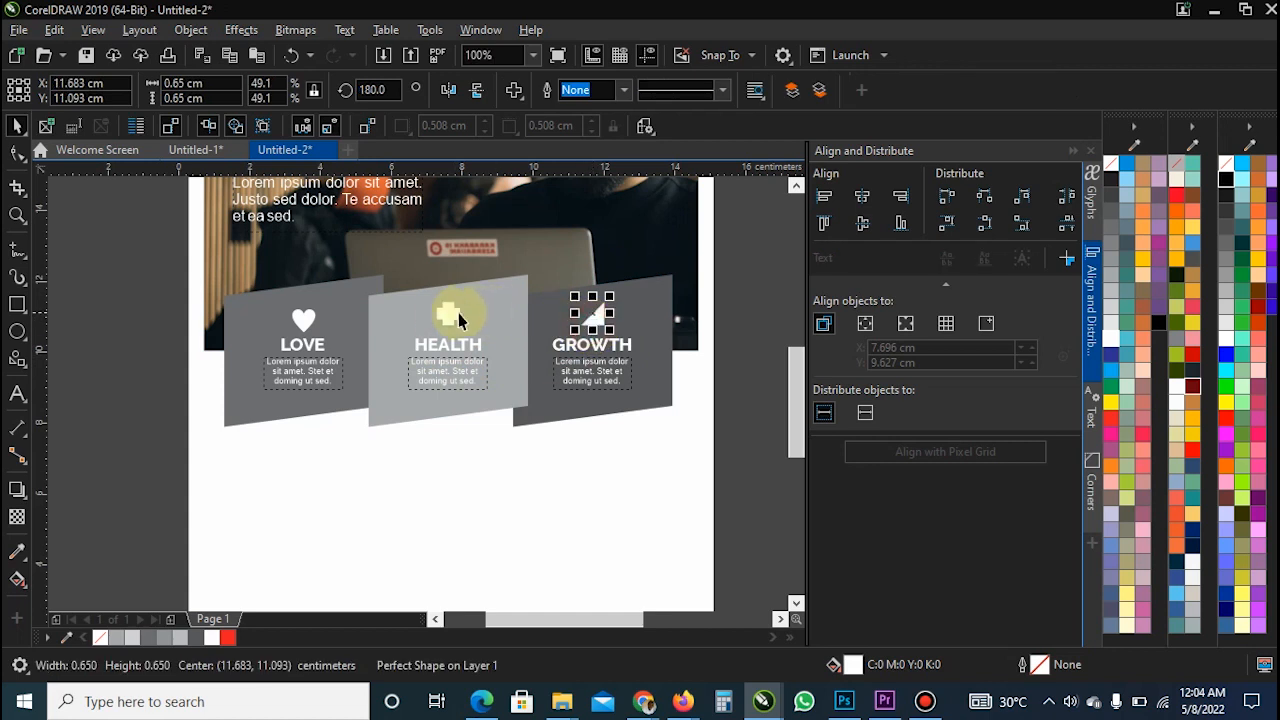
{"action": "left_click", "coordinate": [443, 312], "text": "shift"}
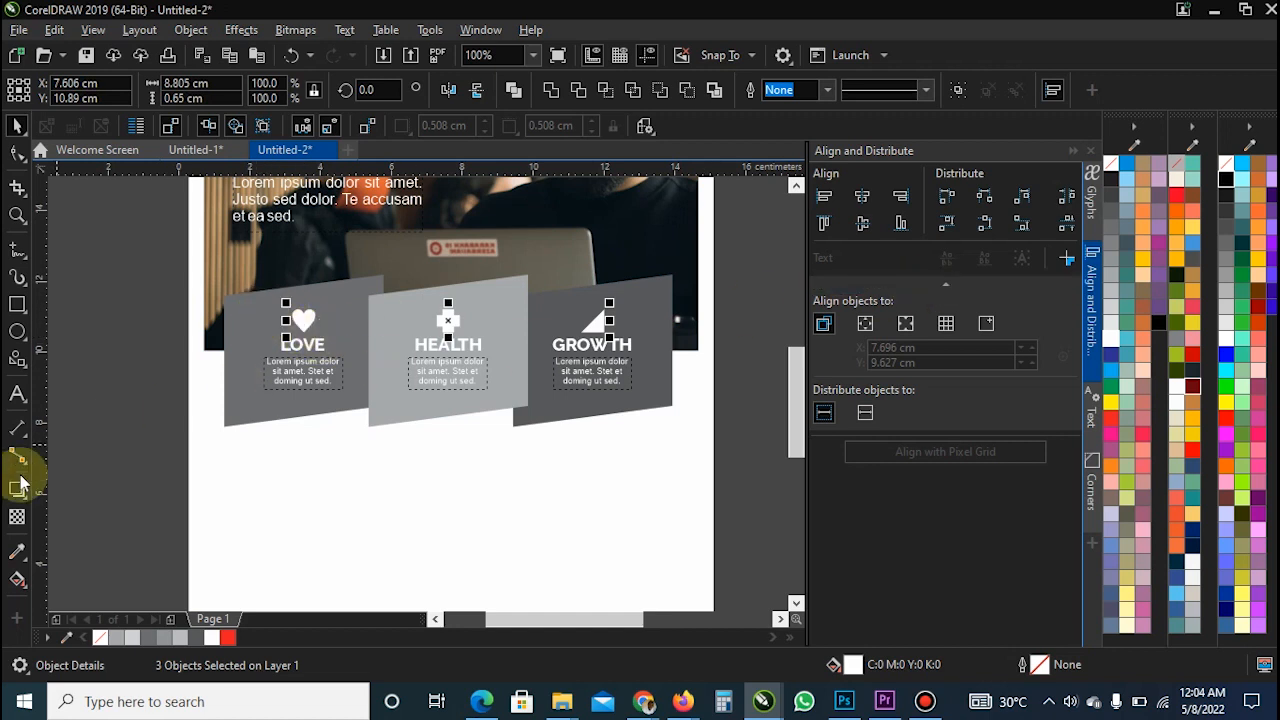
{"action": "left_click", "coordinate": [222, 460]}
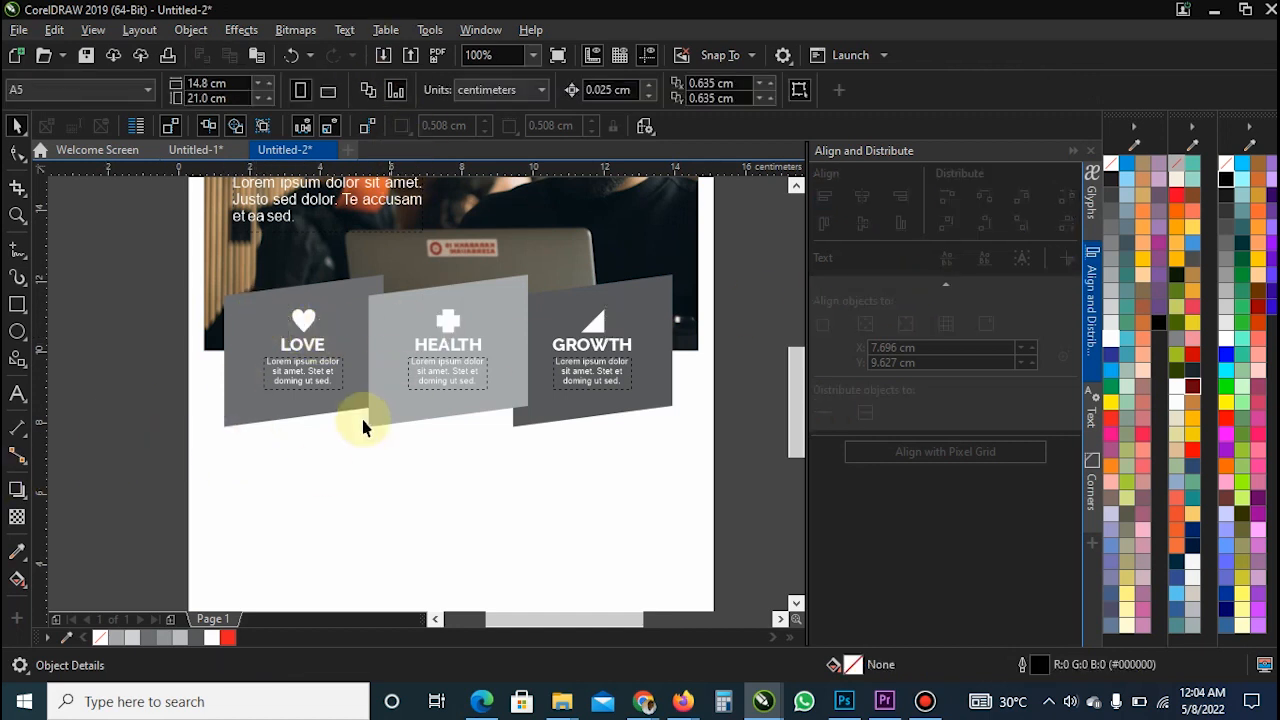
- Import the night-time mobile phone photo, the marketing-strategy photo and the overhead laptop desk photo from the class 2 folder
{"action": "scroll", "coordinate": [366, 423], "scroll_direction": "down", "scroll_amount": 1}
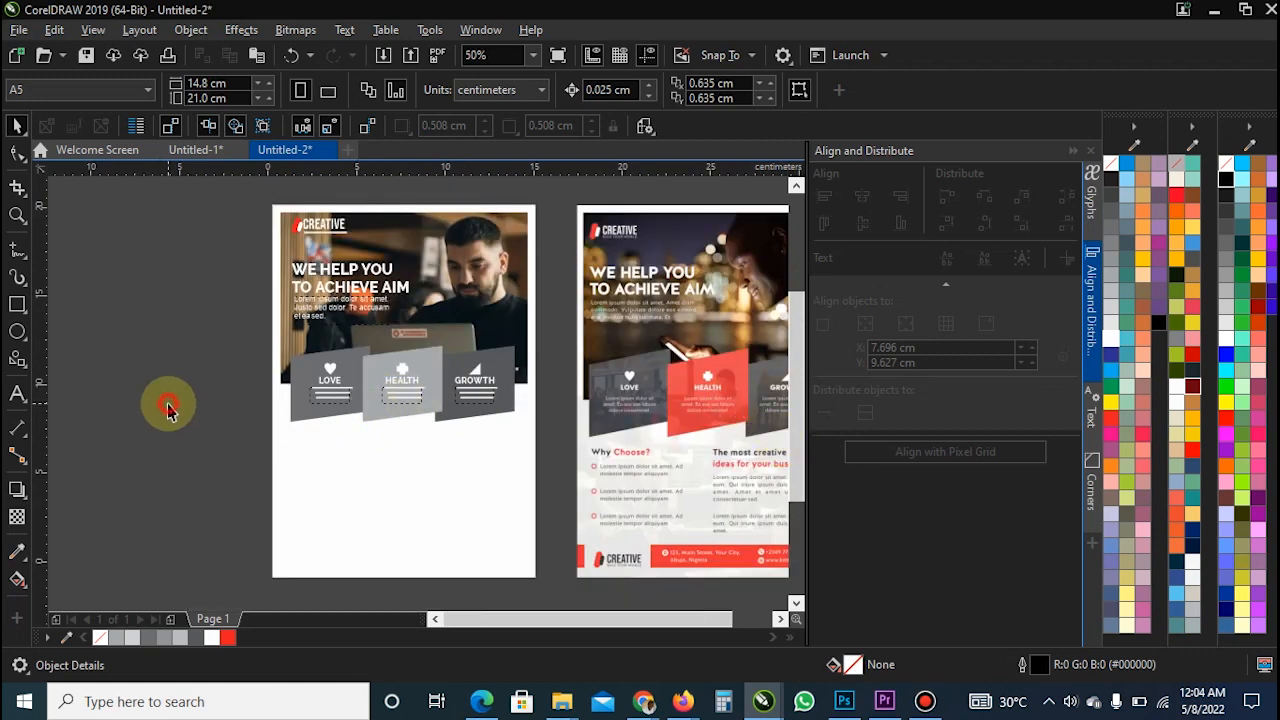
{"action": "mouse_move", "coordinate": [562, 706]}
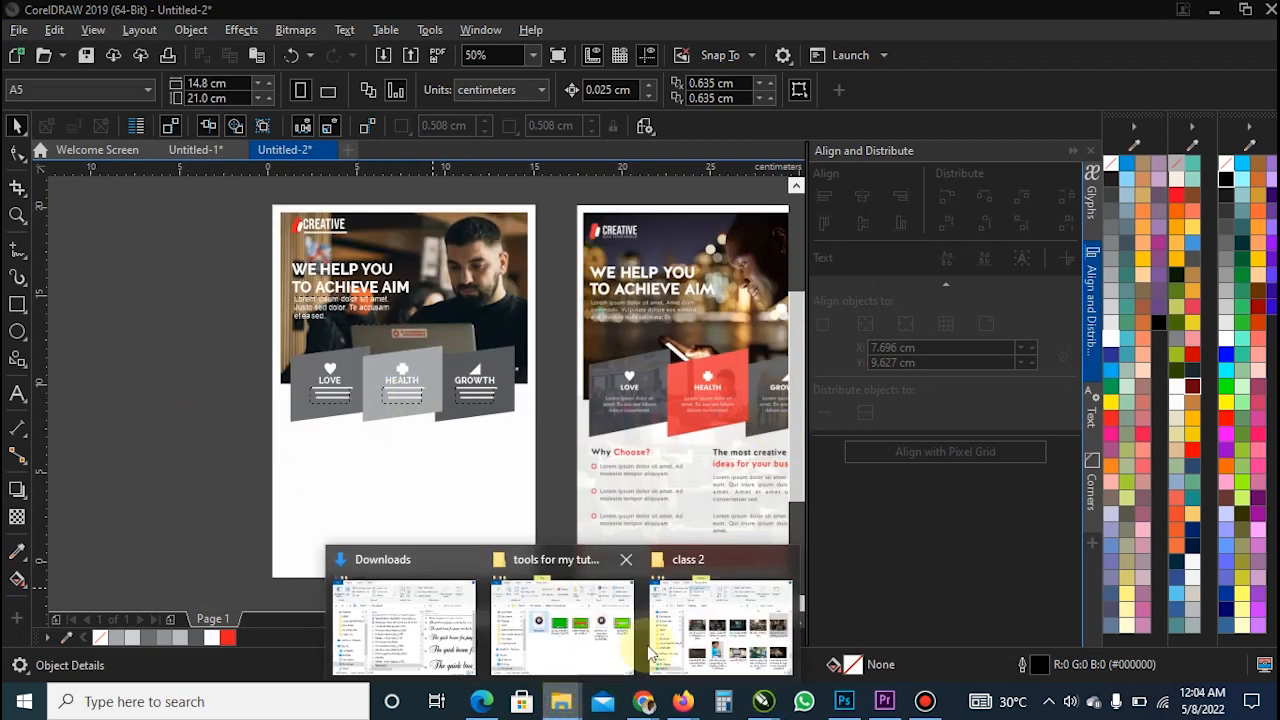
{"action": "left_click", "coordinate": [712, 625]}
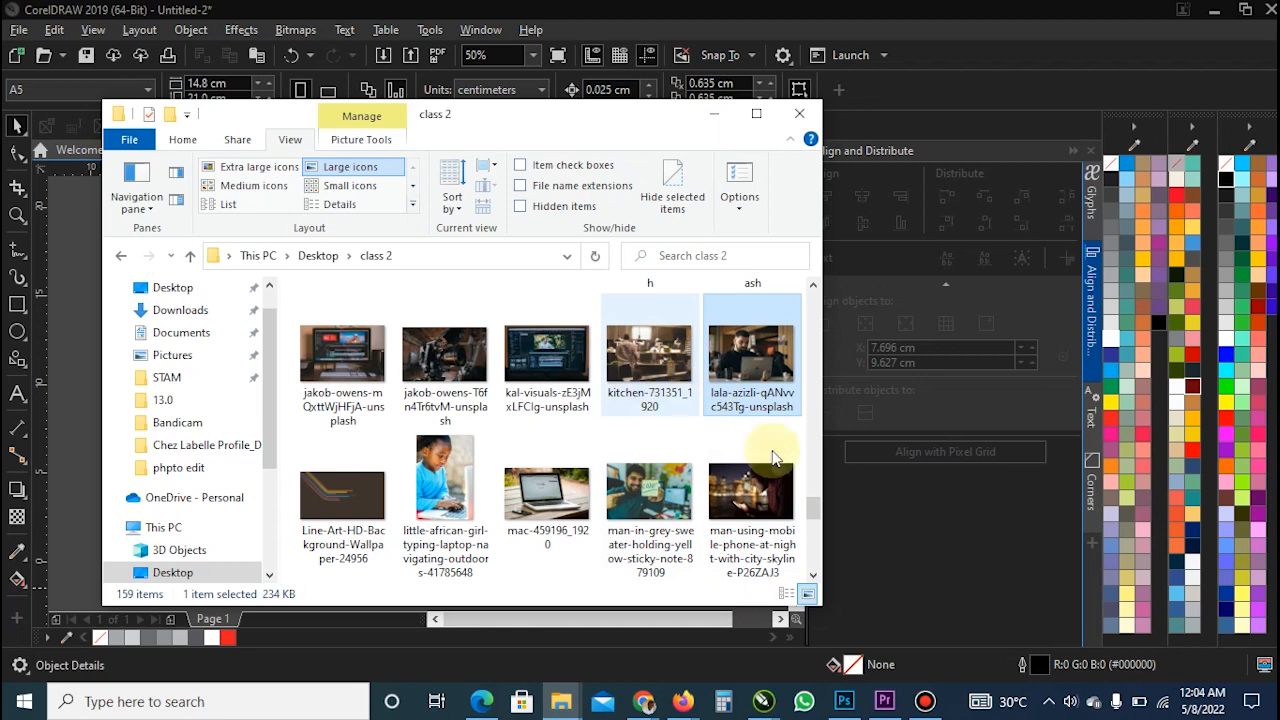
{"action": "scroll", "coordinate": [773, 457], "scroll_direction": "down", "scroll_amount": 1}
{"action": "left_click", "coordinate": [752, 390]}
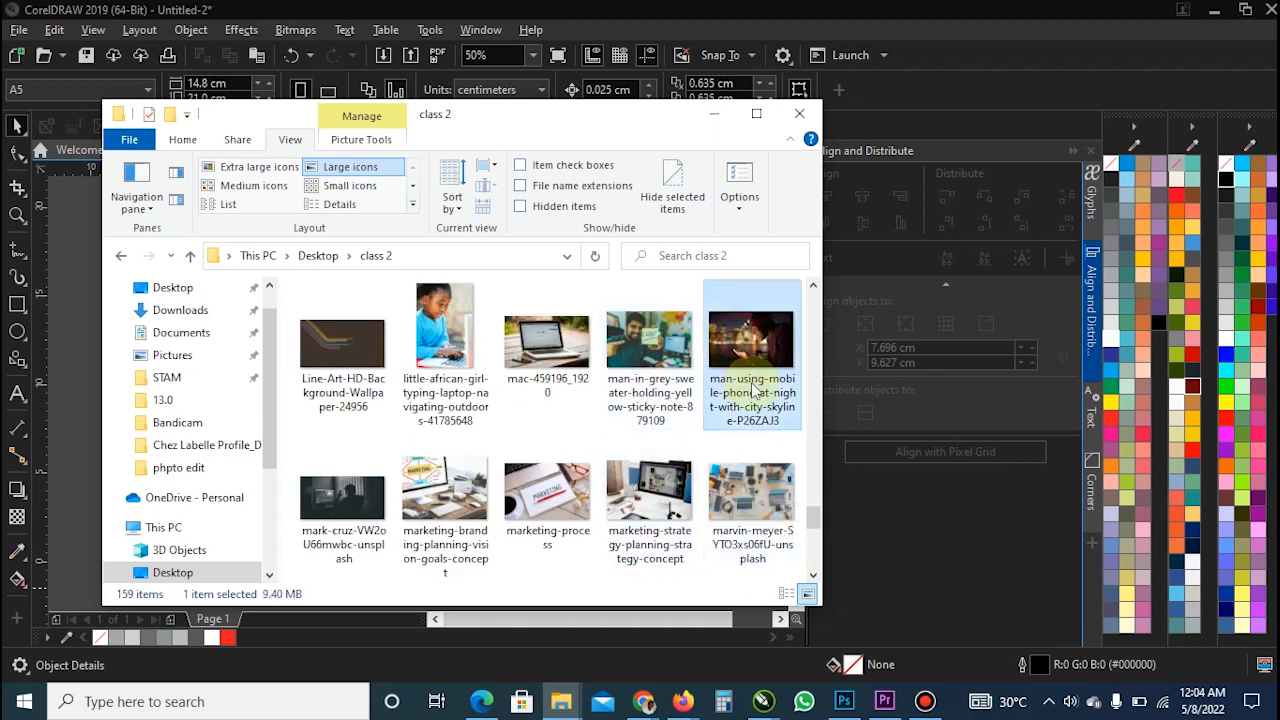
{"action": "left_click", "coordinate": [698, 533], "text": "ctrl"}
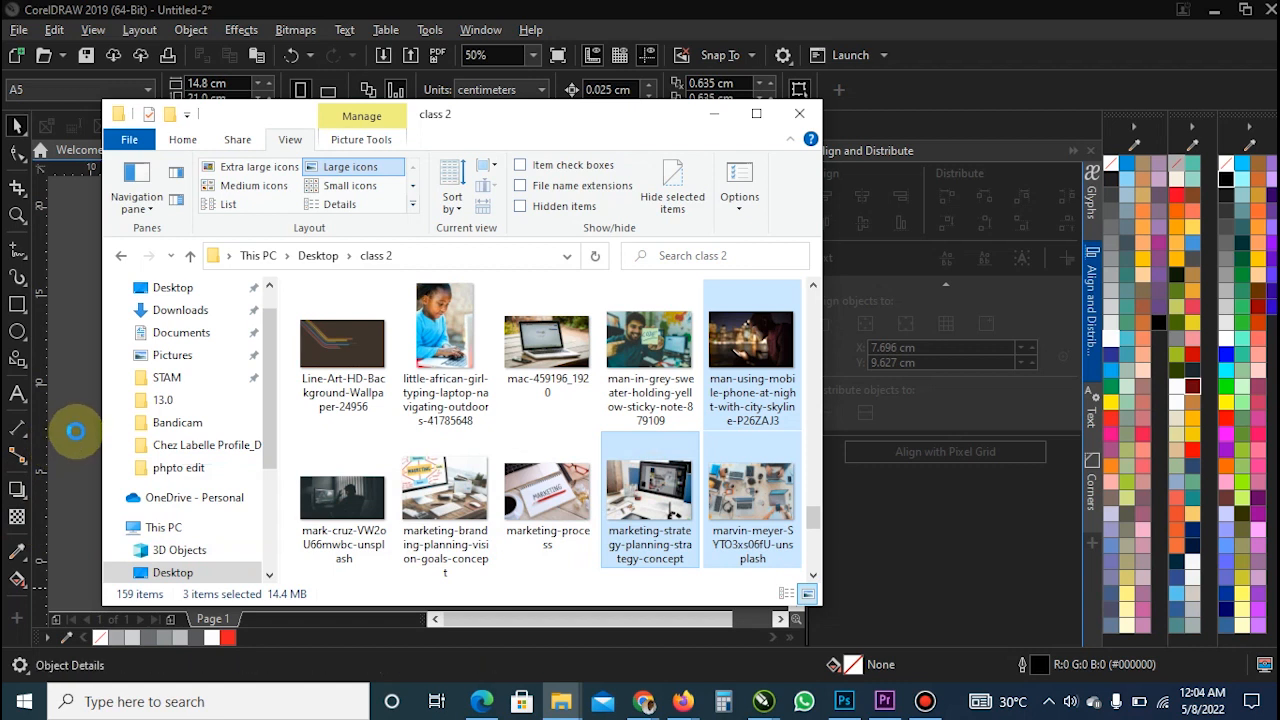
{"action": "left_click_drag", "start_coordinate": [77, 431], "coordinate": [80, 430]}
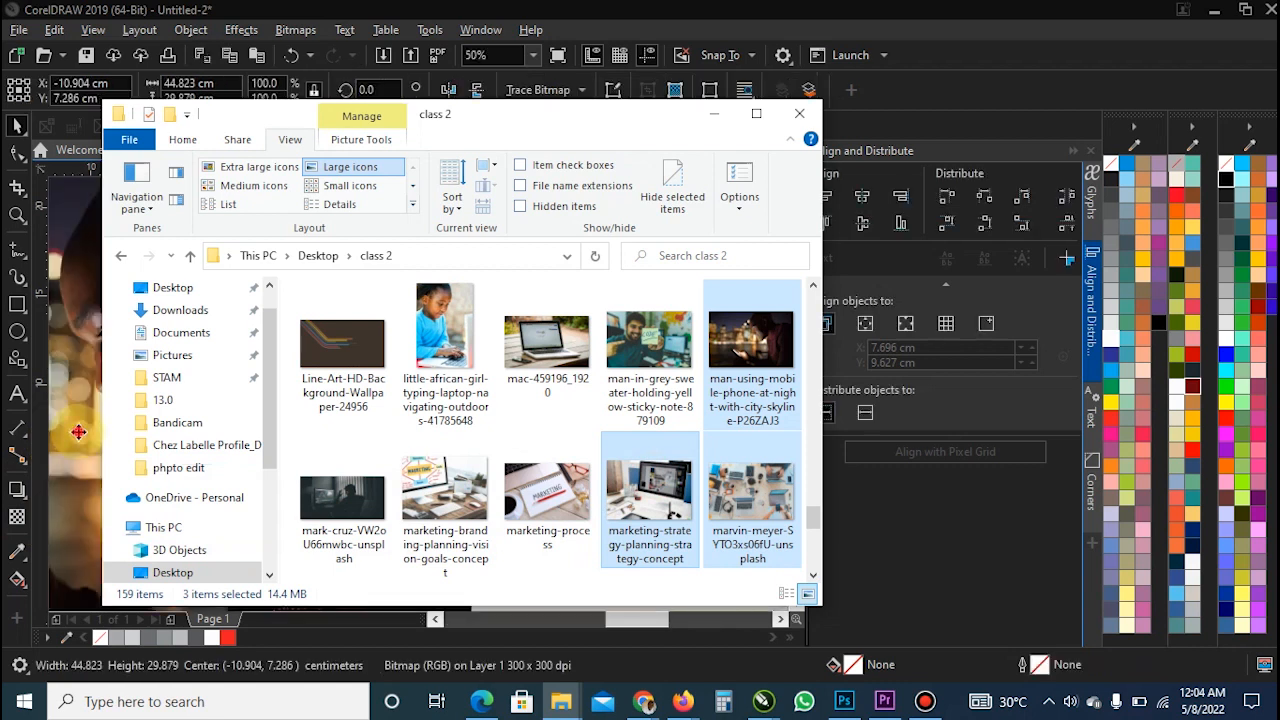
- Shrink the overhead desk photo to about 22.1 by 14.7 cm and place it beyond the reference flyer
{"action": "scroll", "coordinate": [416, 421], "scroll_direction": "down", "scroll_amount": 2}
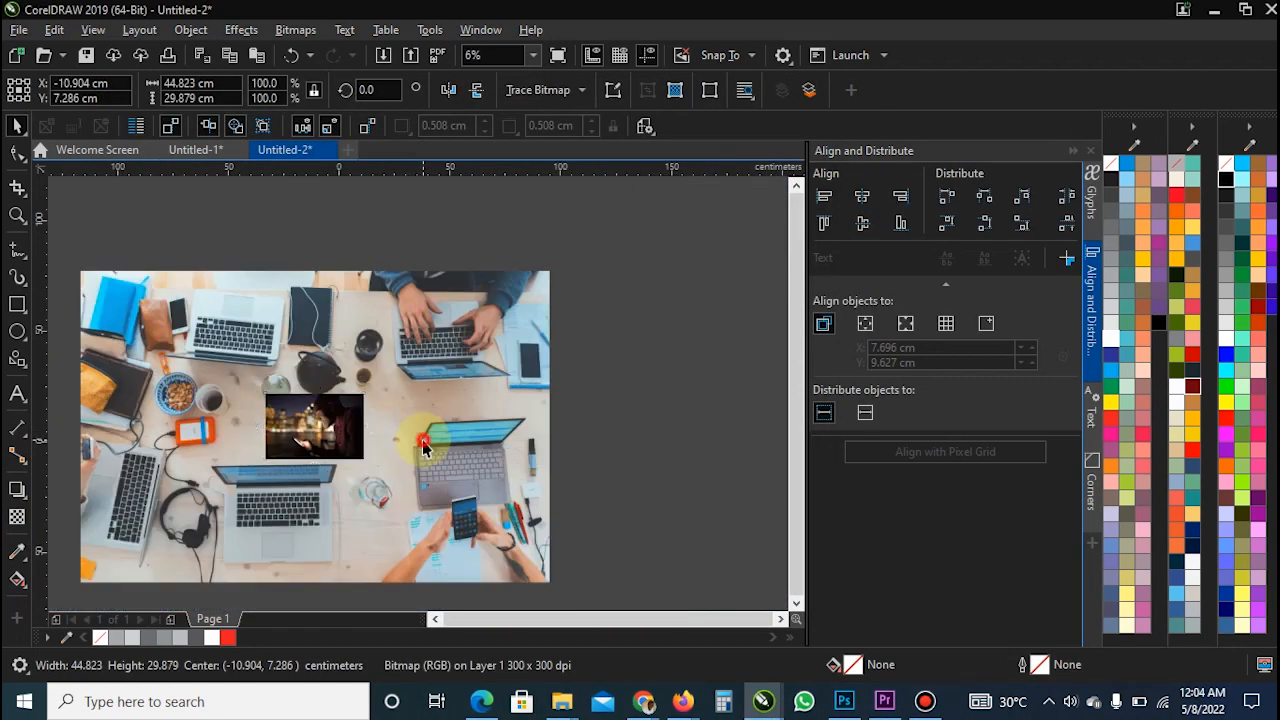
{"action": "left_click", "coordinate": [423, 443]}
{"action": "left_click_drag", "start_coordinate": [554, 264], "coordinate": [441, 424]}
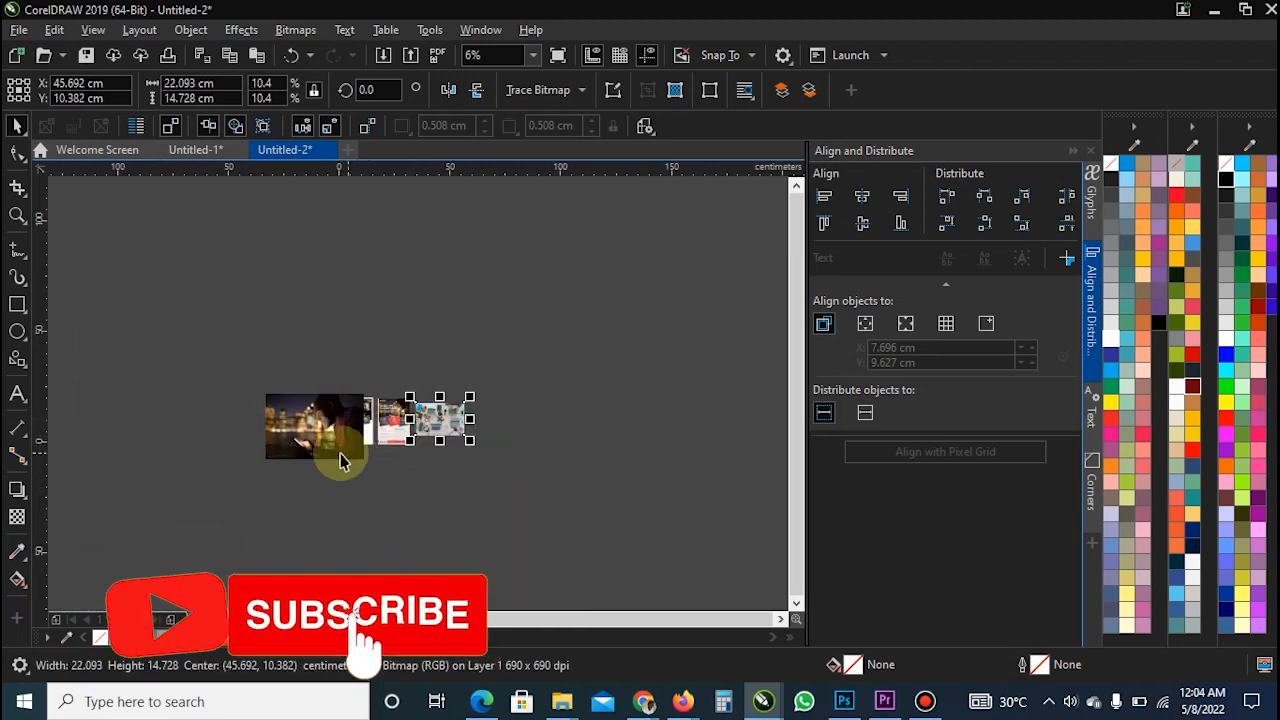
- Shrink the night-time phone photo to about 11.1 by 7.4 cm and place it directly beneath the overhead desk photo
{"action": "left_click_drag", "start_coordinate": [314, 429], "coordinate": [556, 421]}
{"action": "left_click_drag", "start_coordinate": [612, 381], "coordinate": [533, 433]}
{"action": "left_click_drag", "start_coordinate": [520, 443], "coordinate": [440, 443]}
{"action": "scroll", "coordinate": [299, 445], "scroll_direction": "up", "scroll_amount": 2}
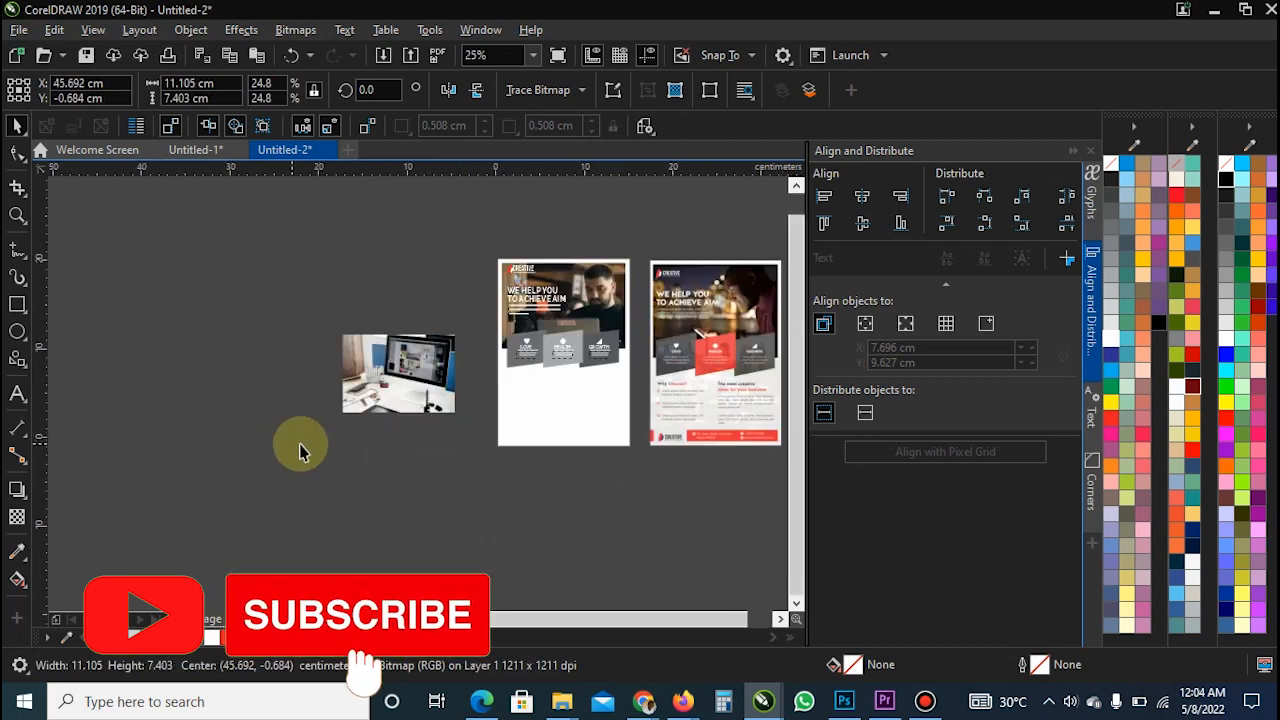
- Gather the three stock photos beside the flyer's left edge, scaling the overhead team-desk photo down to about 6.5 × 4.4 cm
{"action": "left_click_drag", "start_coordinate": [397, 378], "coordinate": [418, 489]}
{"action": "scroll", "coordinate": [400, 485], "scroll_direction": "down", "scroll_amount": 1}
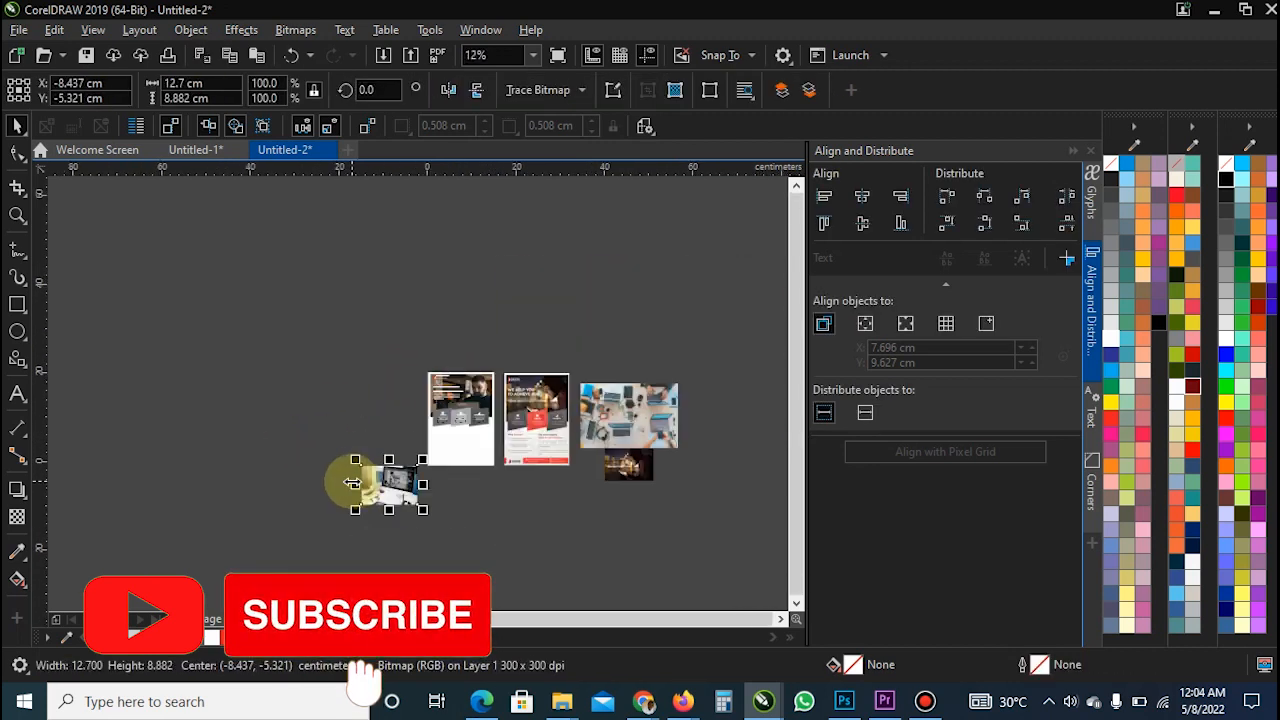
{"action": "left_click", "coordinate": [634, 466]}
{"action": "right_click", "coordinate": [634, 462]}
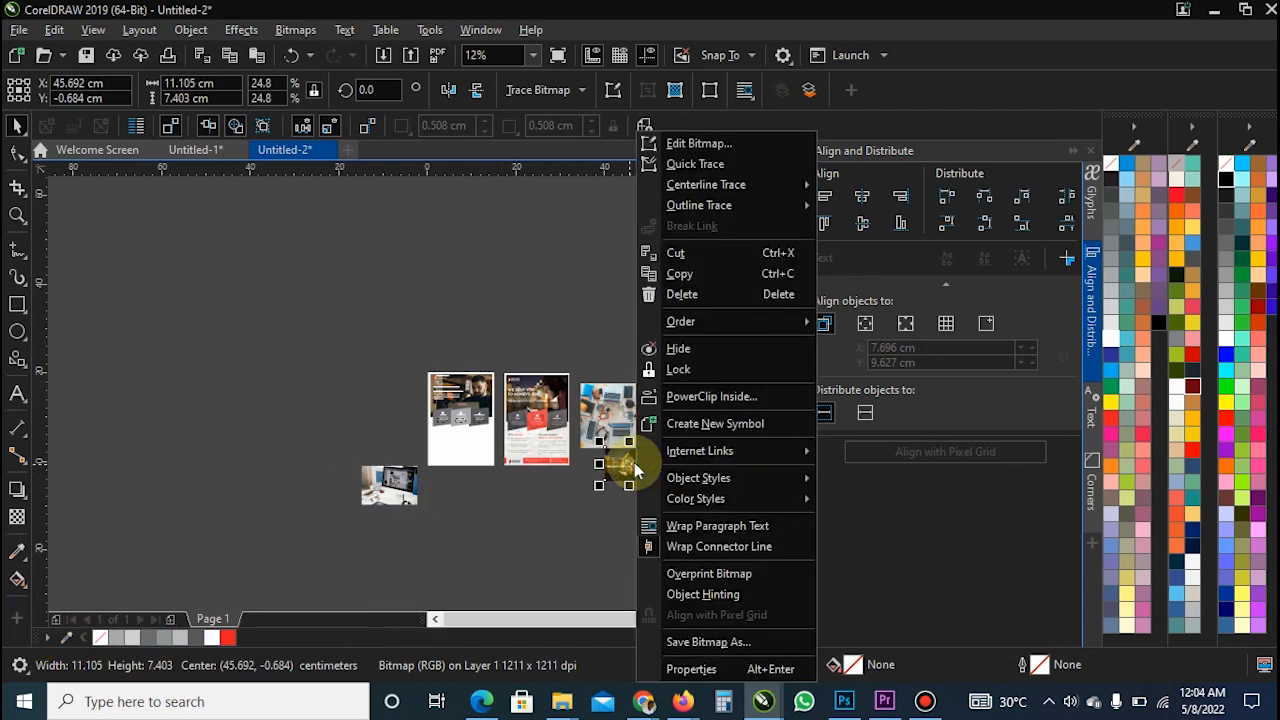
{"action": "key", "text": "Escape"}
{"action": "left_click", "coordinate": [636, 403]}
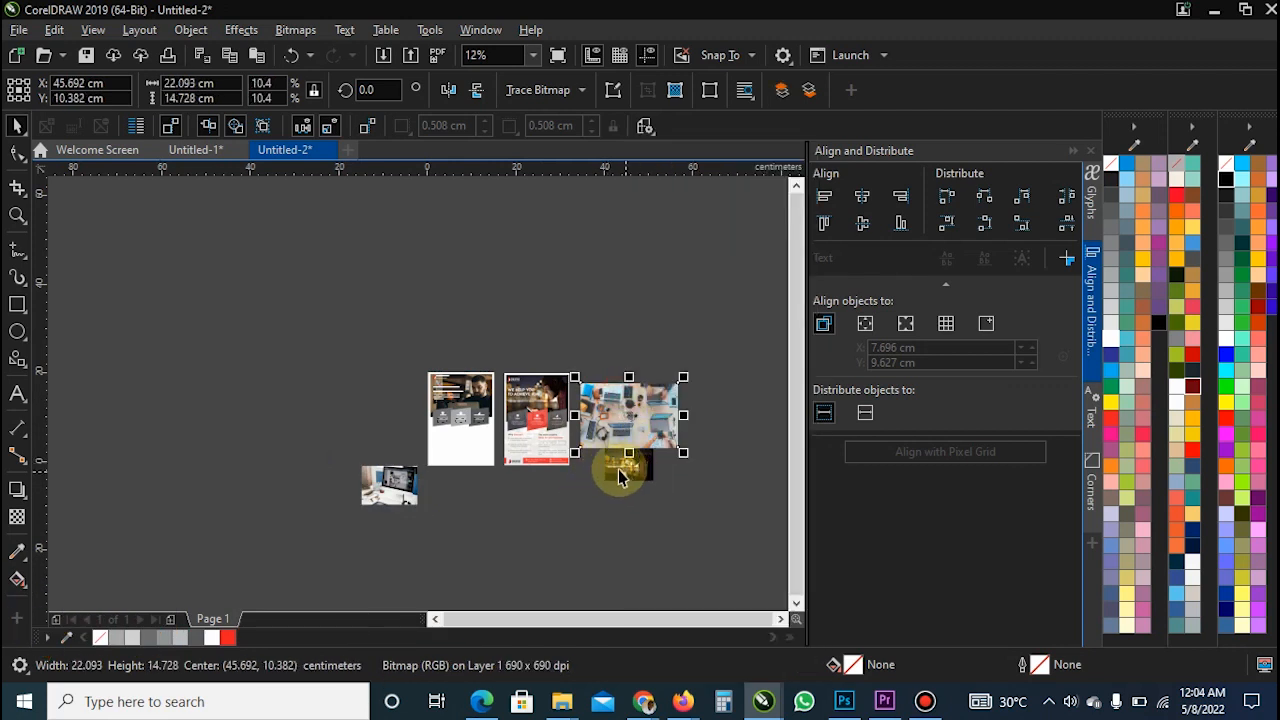
{"action": "left_click_drag", "start_coordinate": [617, 466], "coordinate": [360, 418]}
{"action": "left_click", "coordinate": [675, 422]}
{"action": "left_click_drag", "start_coordinate": [686, 376], "coordinate": [418, 444]}
{"action": "left_click_drag", "start_coordinate": [408, 492], "coordinate": [409, 400]}
- PowerClip the overhead team-desk photo inside the flyer's LOVE card
{"action": "scroll", "coordinate": [410, 407], "scroll_direction": "up", "scroll_amount": 3}
{"action": "left_click", "coordinate": [470, 500]}
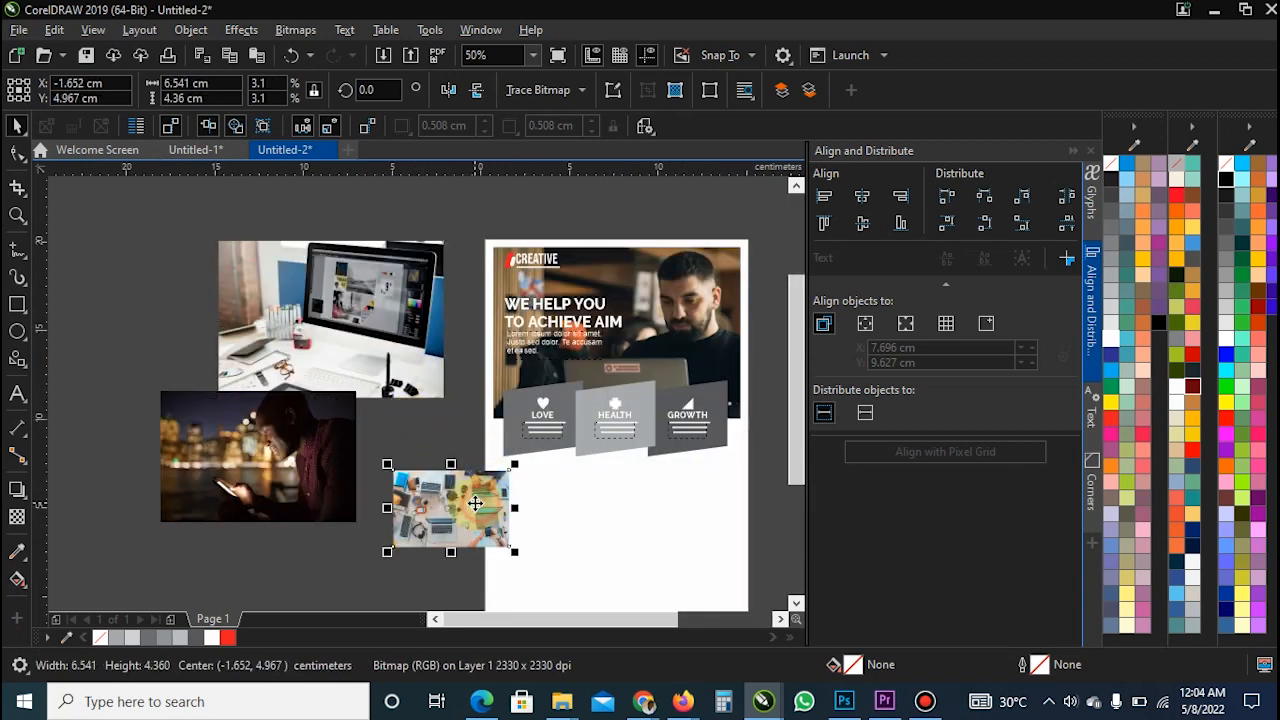
{"action": "right_click", "coordinate": [476, 500]}
{"action": "left_click", "coordinate": [545, 396]}
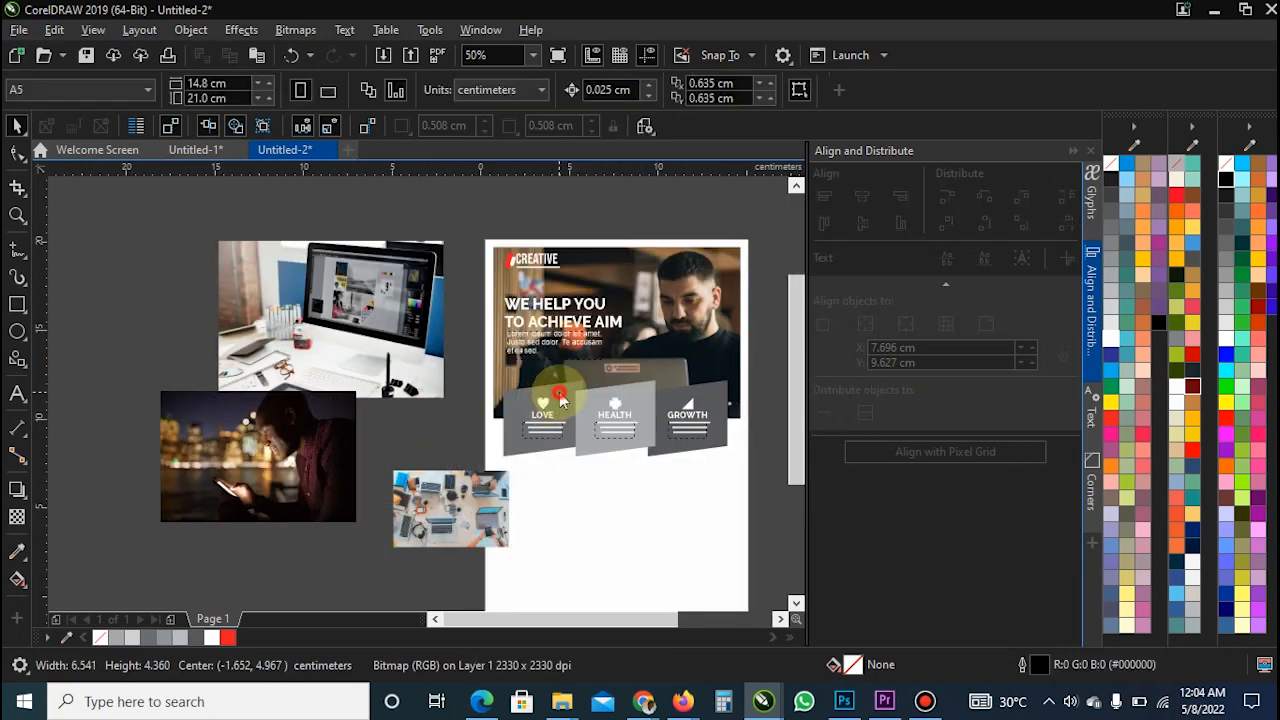
{"action": "left_click", "coordinate": [560, 399]}
- PowerClip the computer-monitor photo inside the HEALTH card and the dark photo of the man with a phone inside the GROWTH card
{"action": "right_click", "coordinate": [380, 357]}
{"action": "left_click", "coordinate": [474, 396]}
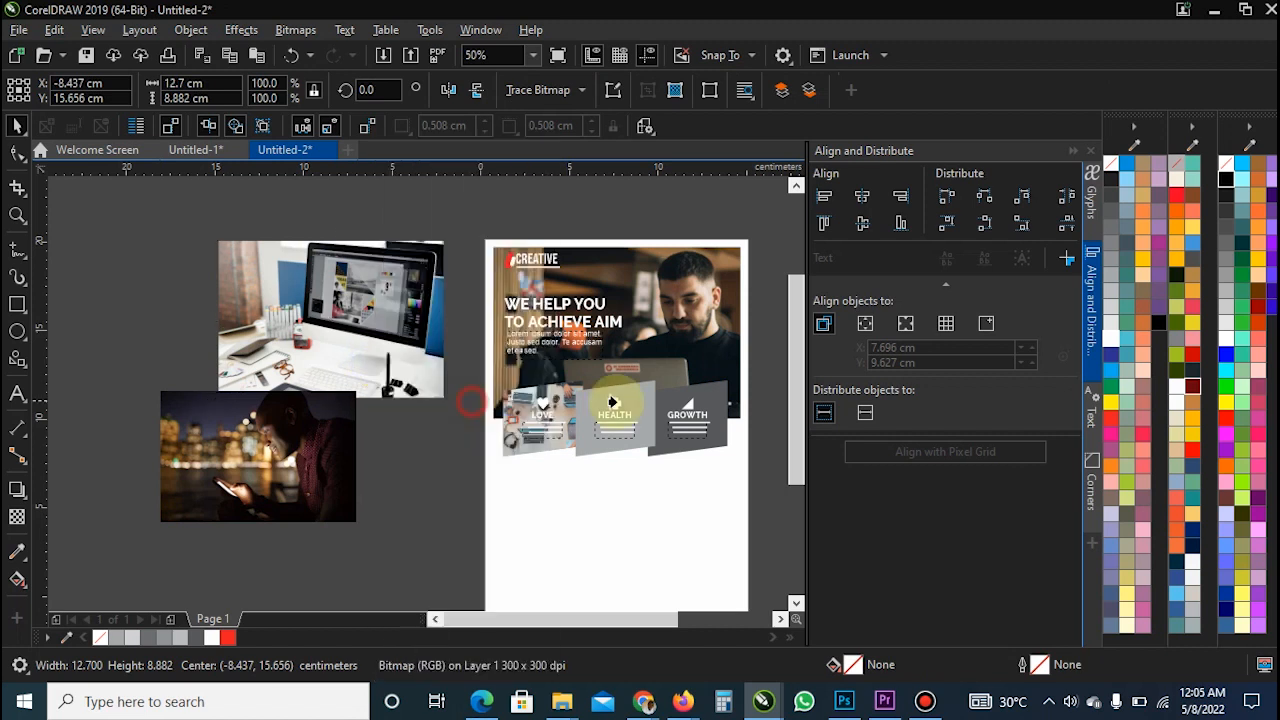
{"action": "left_click", "coordinate": [613, 401]}
{"action": "right_click", "coordinate": [320, 449]}
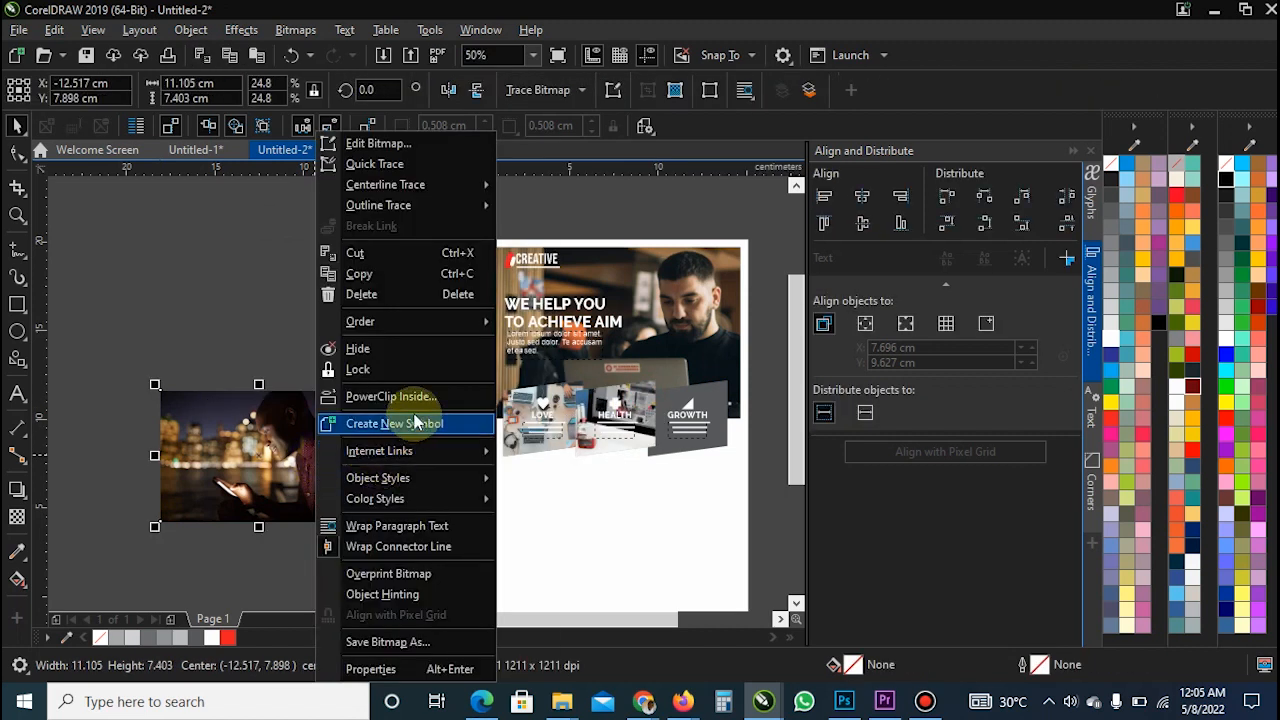
{"action": "left_click", "coordinate": [414, 396]}
{"action": "left_click", "coordinate": [700, 400]}
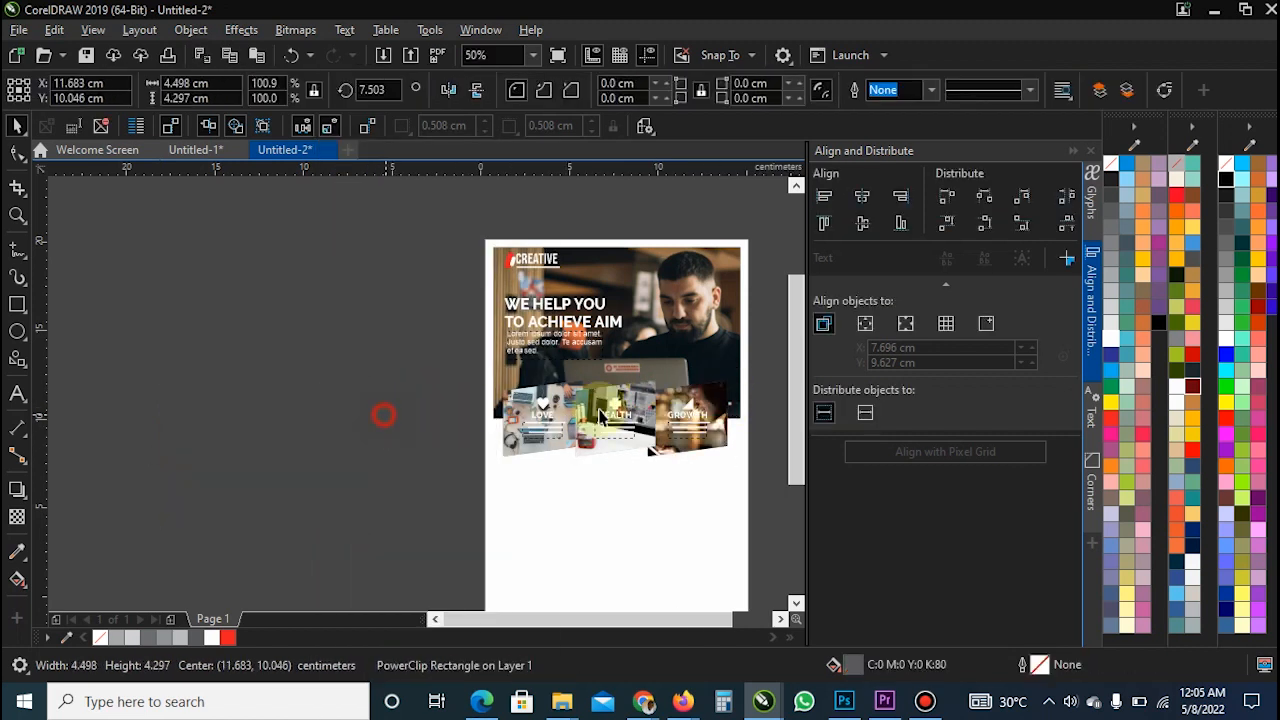
{"action": "left_click", "coordinate": [384, 415]}
{"action": "scroll", "coordinate": [539, 404], "scroll_direction": "up", "scroll_amount": 1}
{"action": "double_click", "coordinate": [527, 397]}
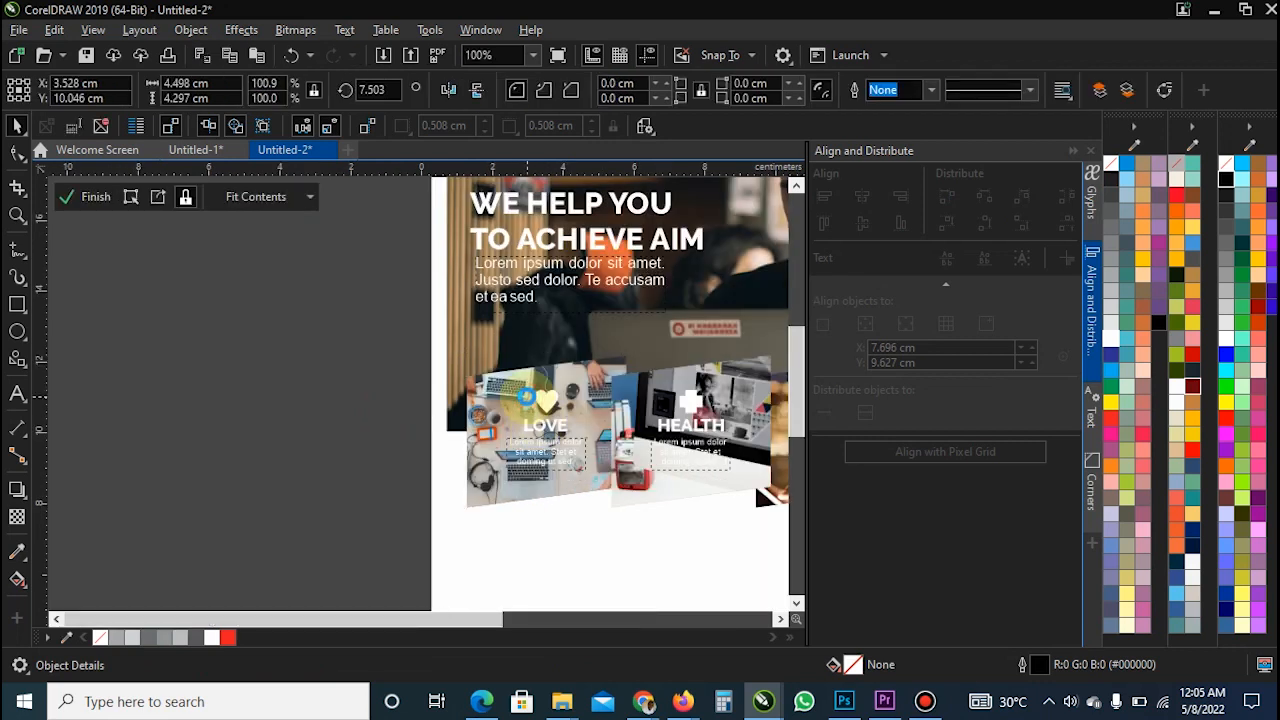
{"action": "left_click", "coordinate": [316, 411], "text": "ctrl"}
{"action": "left_click", "coordinate": [314, 411]}
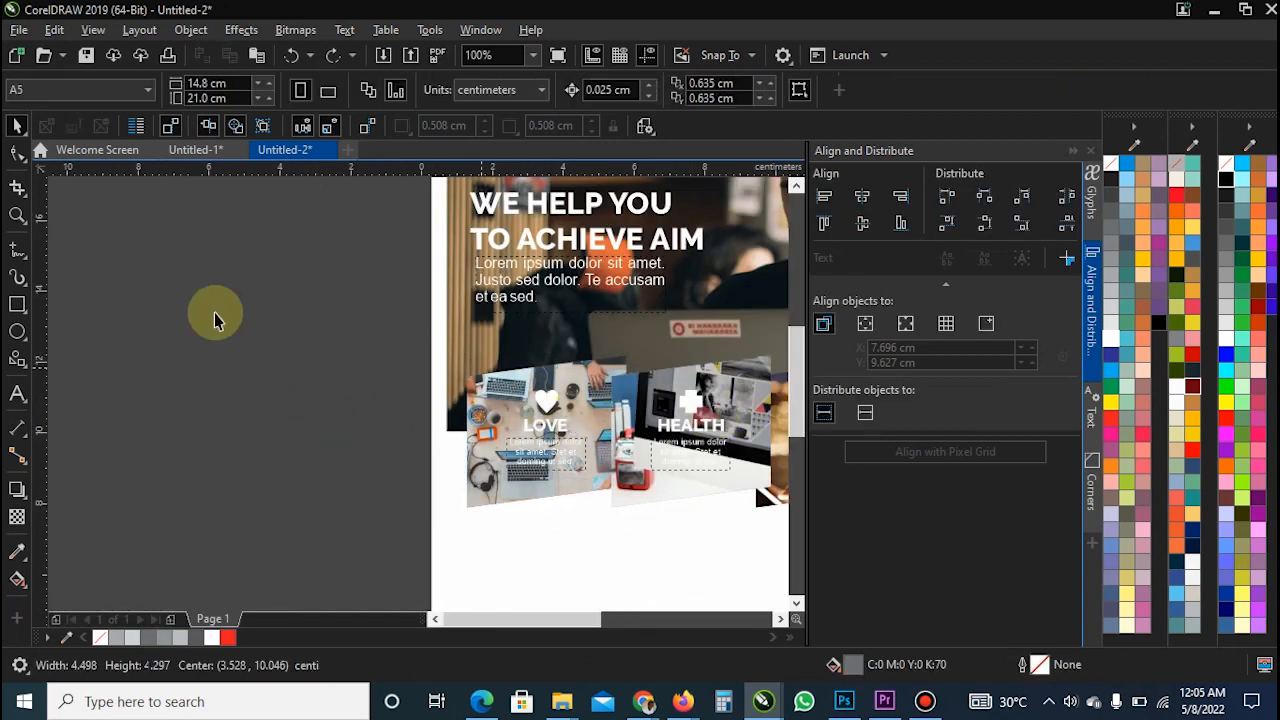
- Edit the LOVE card's PowerClip contents, give the photo a uniform transparency of 85, and finish editing
{"action": "left_click", "coordinate": [566, 390]}
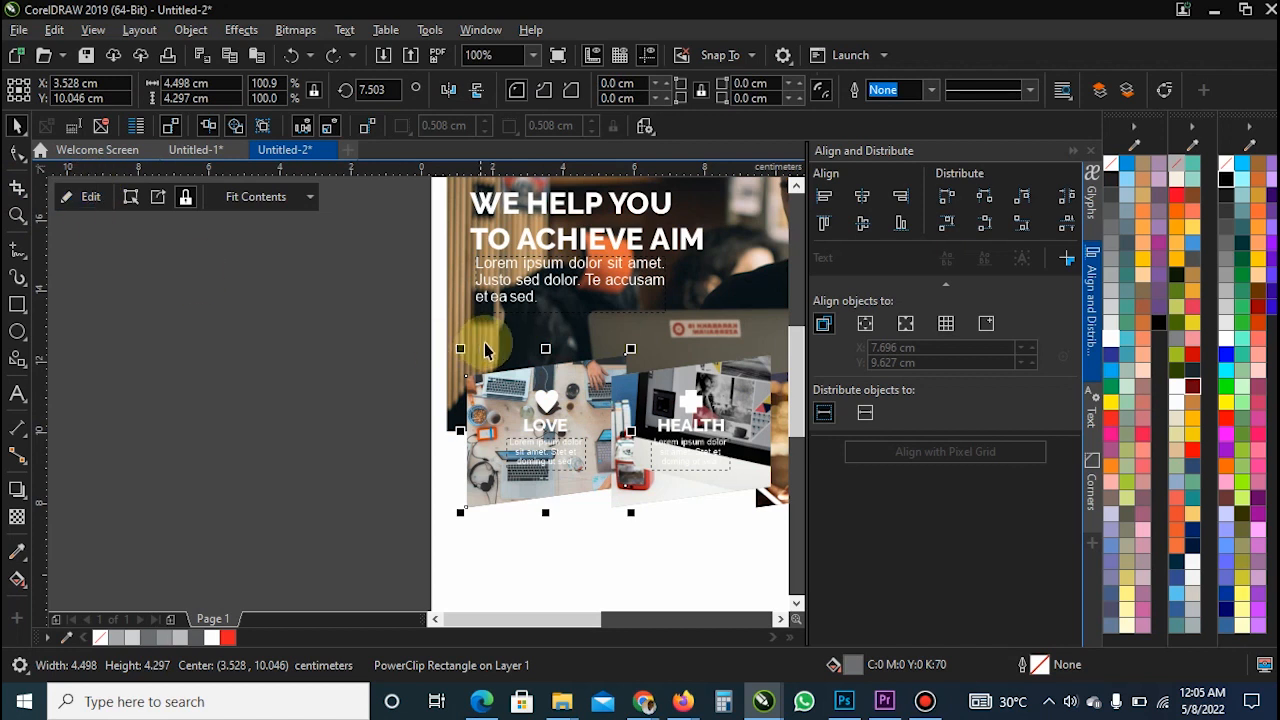
{"action": "double_click", "coordinate": [562, 378]}
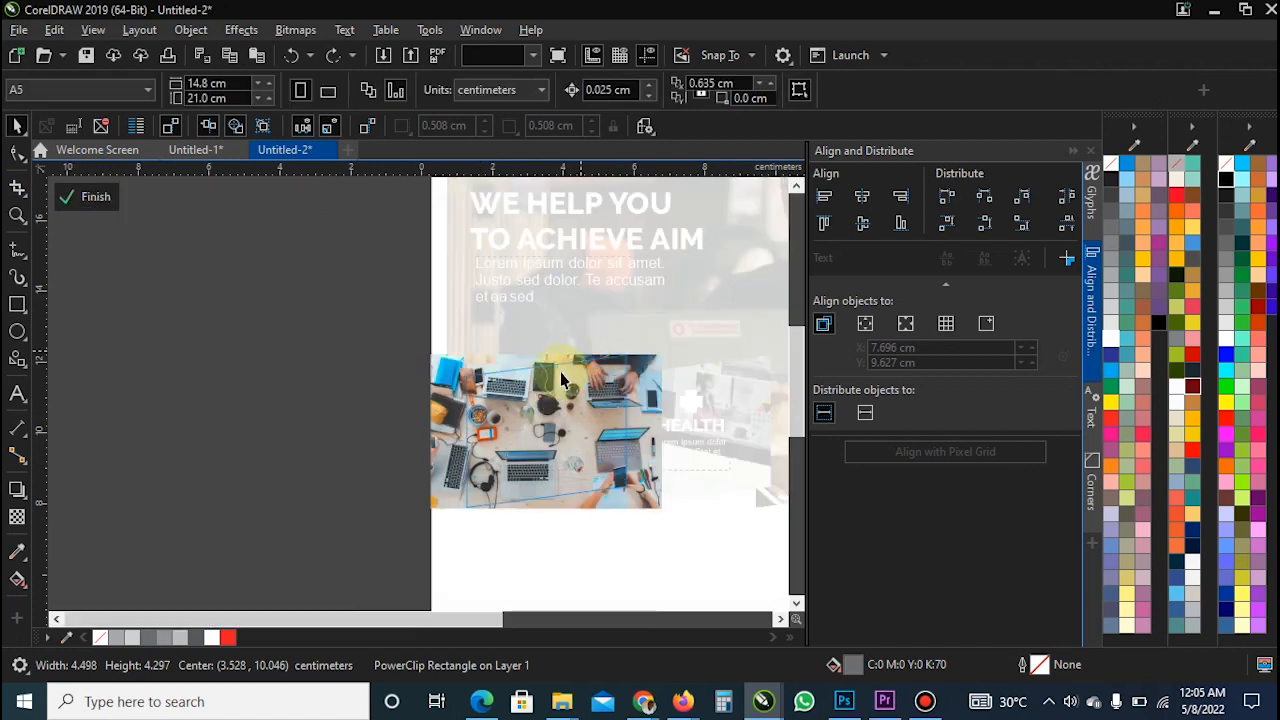
{"action": "left_click", "coordinate": [465, 412]}
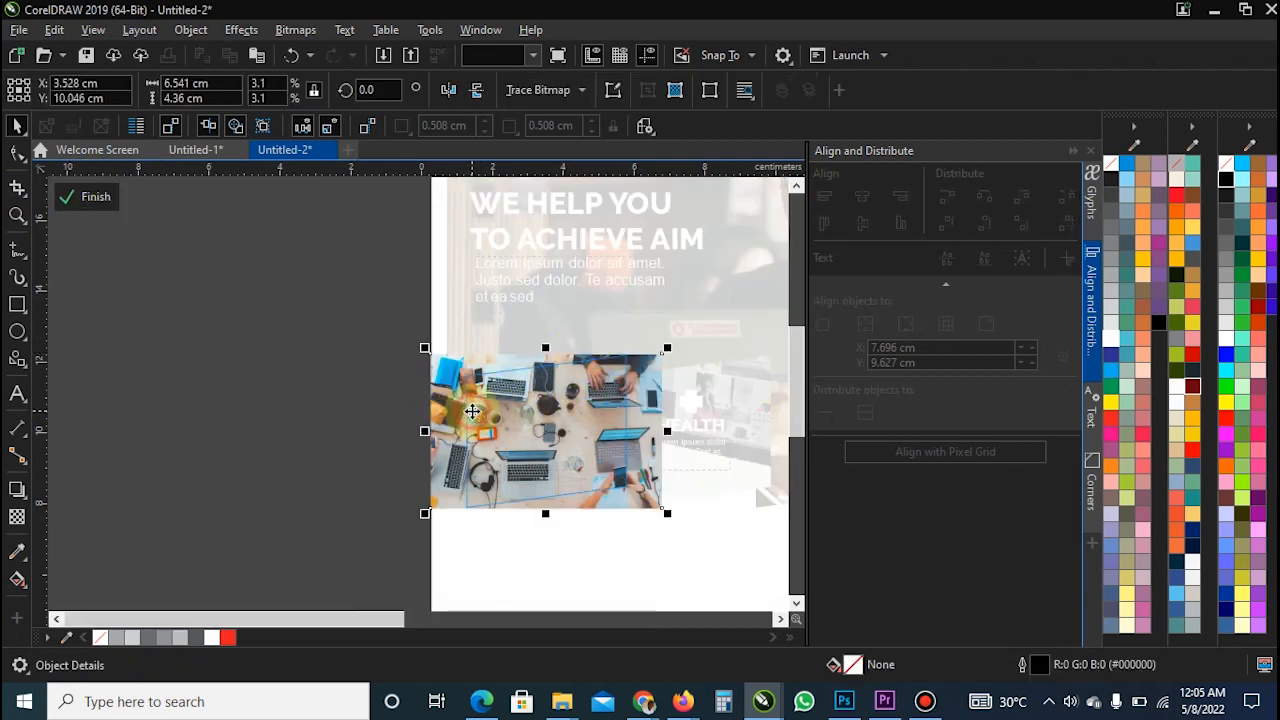
{"action": "left_click", "coordinate": [17, 516]}
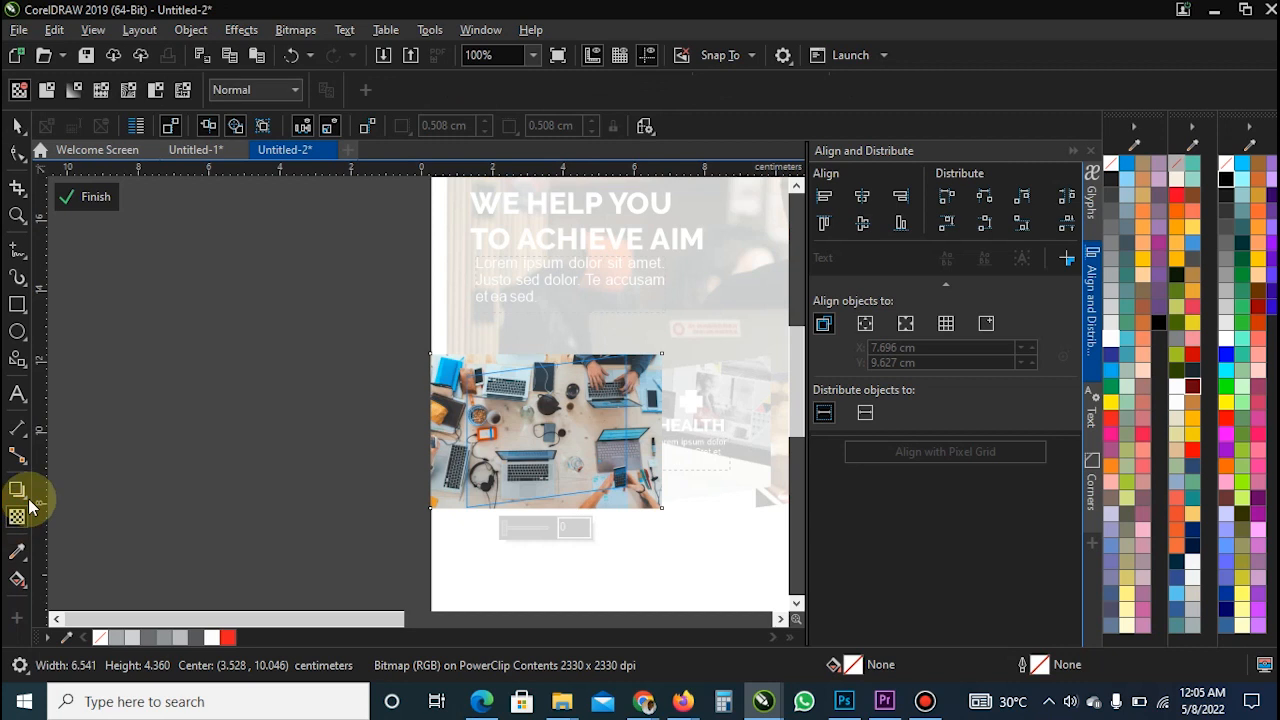
{"action": "left_click", "coordinate": [46, 89]}
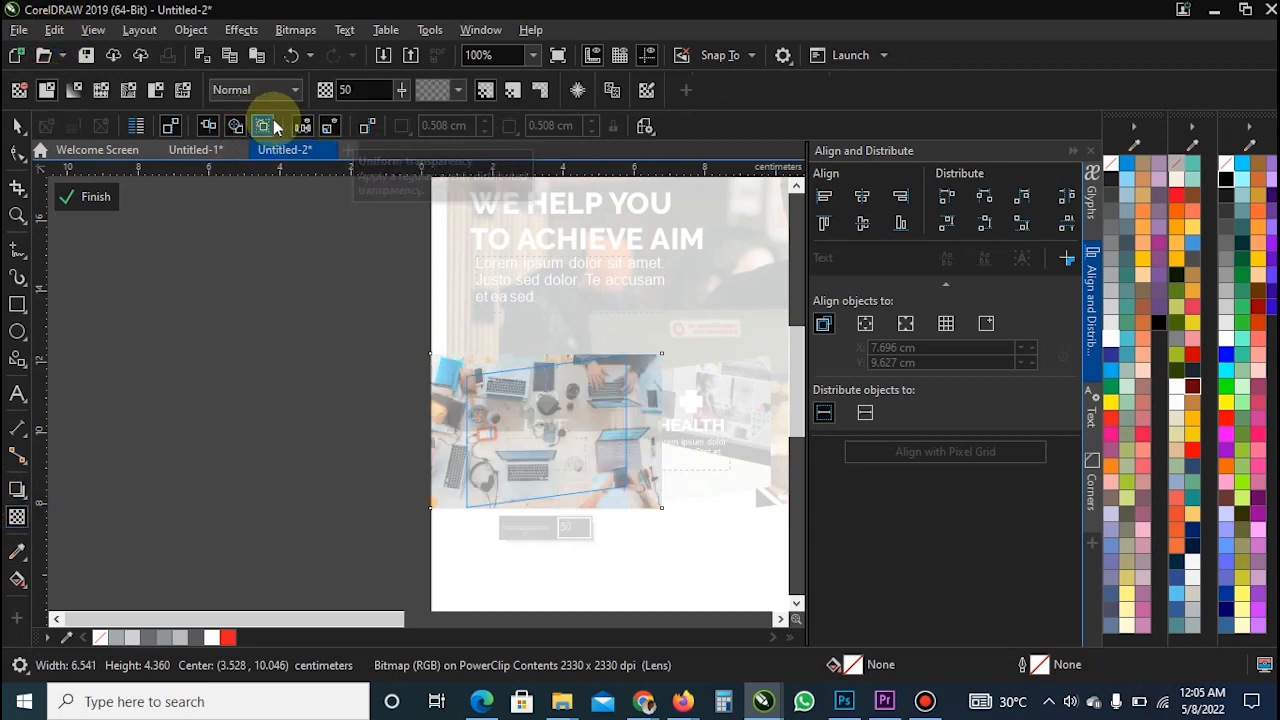
{"action": "left_click", "coordinate": [365, 89]}
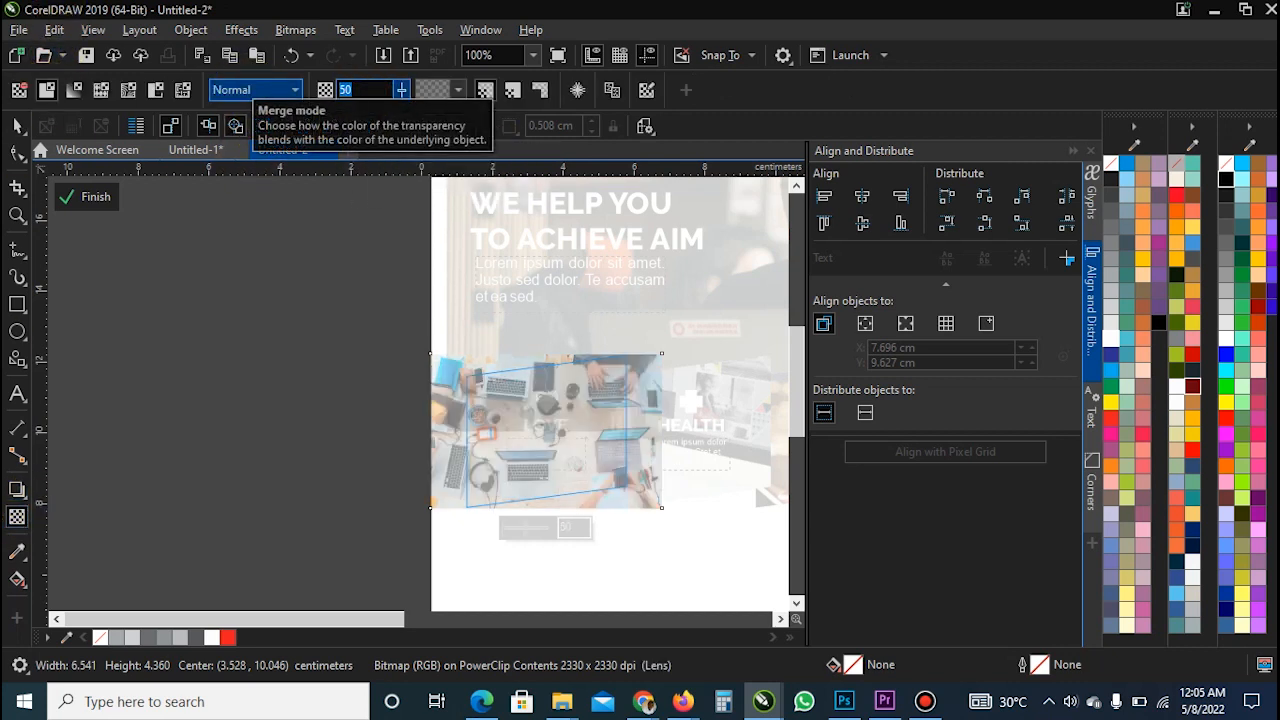
{"action": "type", "text": "85"}
{"action": "key", "text": "Return"}
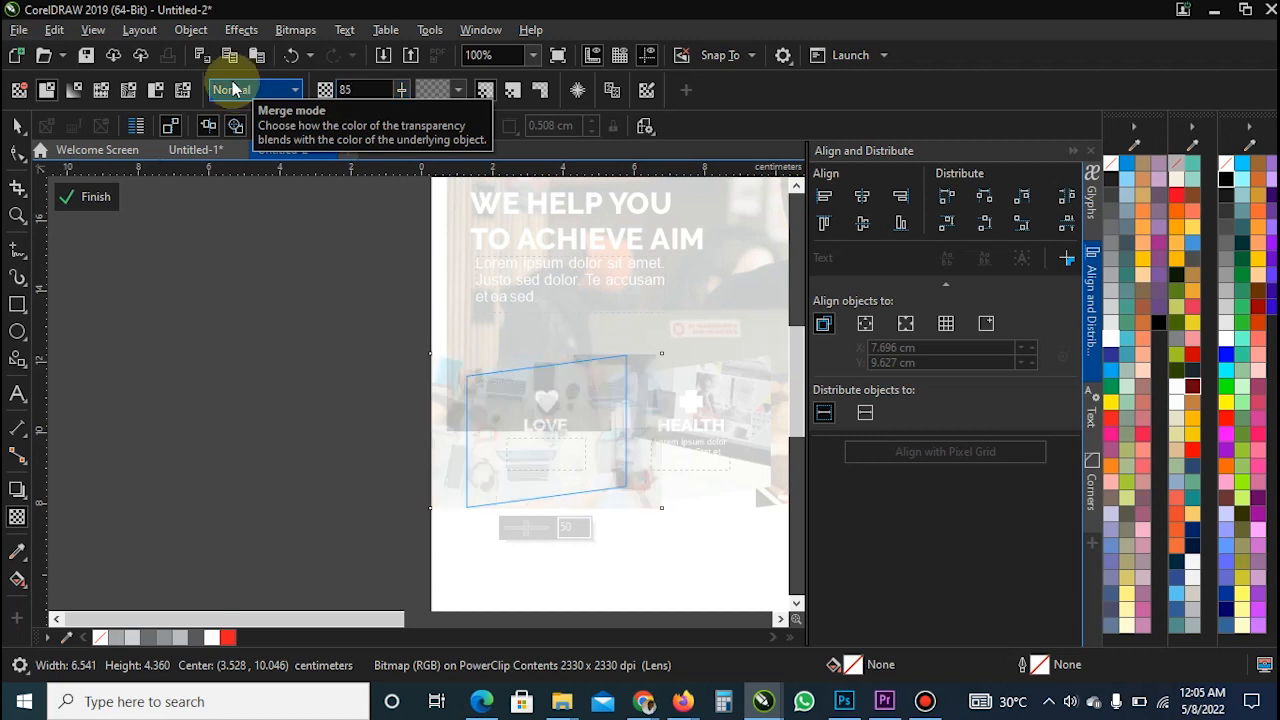
{"action": "left_click", "coordinate": [88, 197]}
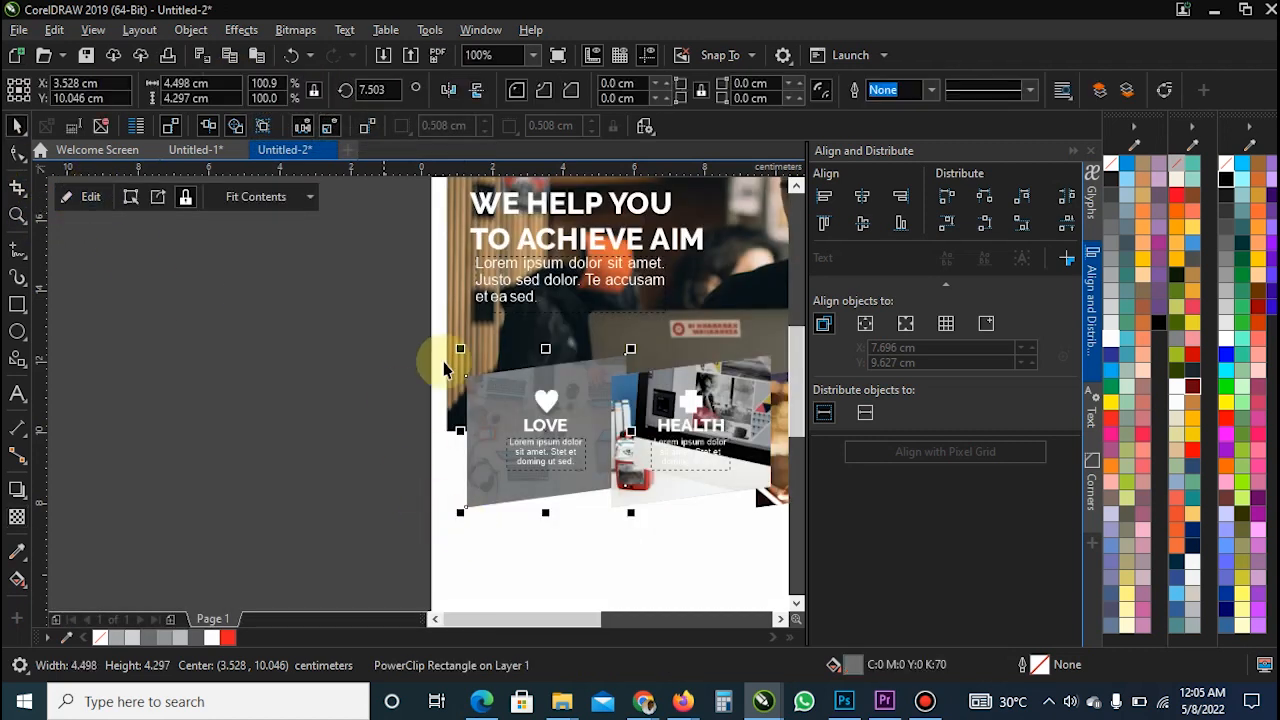
- Fill the LOVE card with near-black grey #1A1A1A, comparing it with the reference flyer
{"action": "scroll", "coordinate": [391, 386], "scroll_direction": "down", "scroll_amount": 2}
{"action": "scroll", "coordinate": [432, 429], "scroll_direction": "down", "scroll_amount": 2}
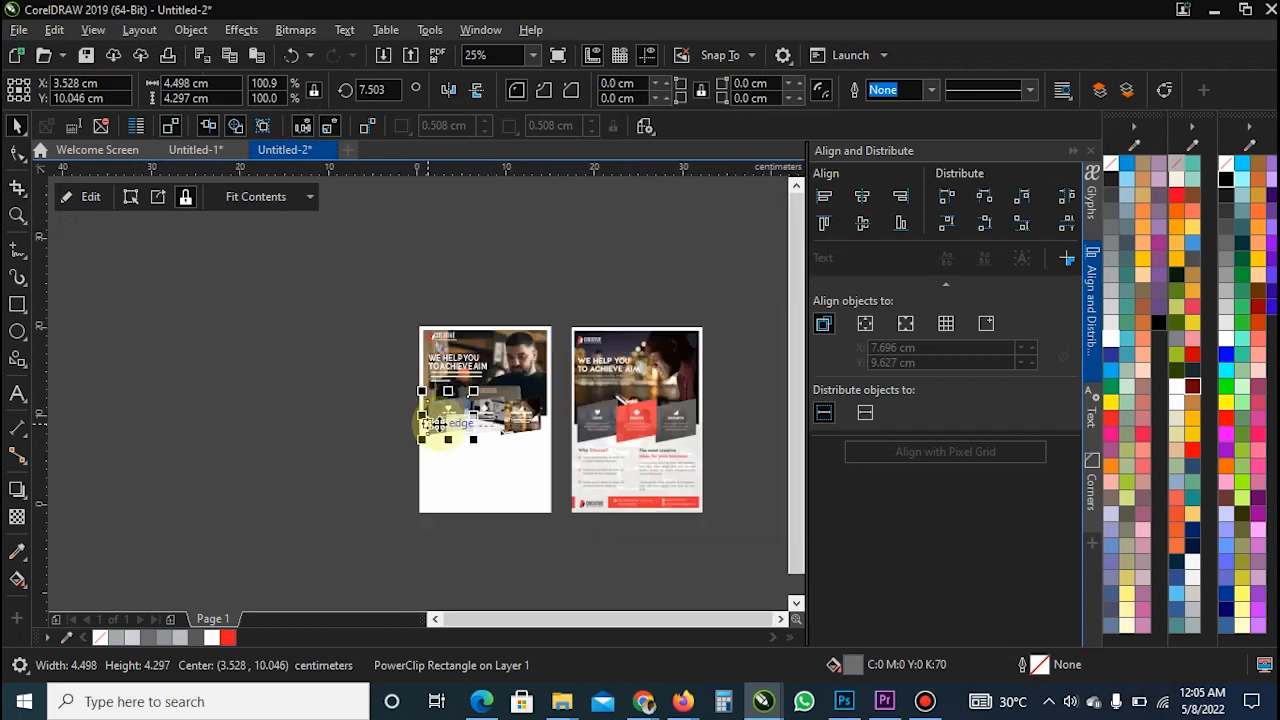
{"action": "scroll", "coordinate": [683, 428], "scroll_direction": "up", "scroll_amount": 2}
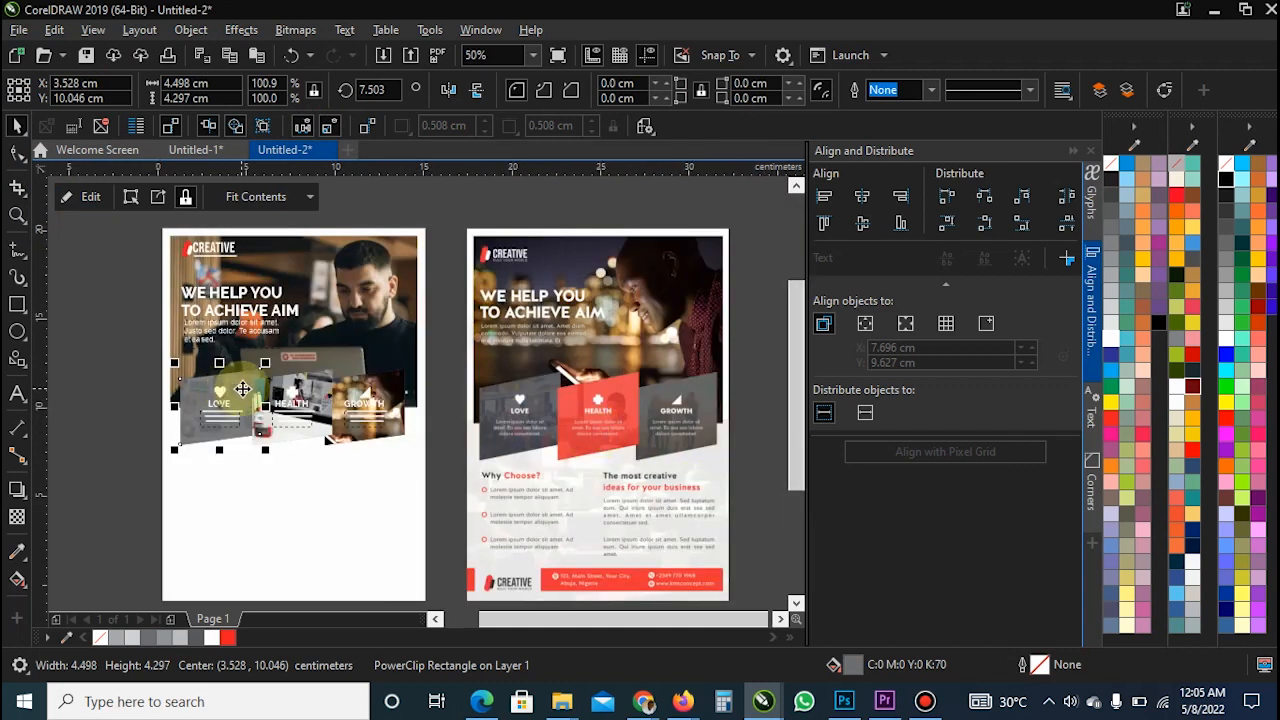
{"action": "left_click", "coordinate": [242, 389]}
{"action": "left_click", "coordinate": [1228, 200]}
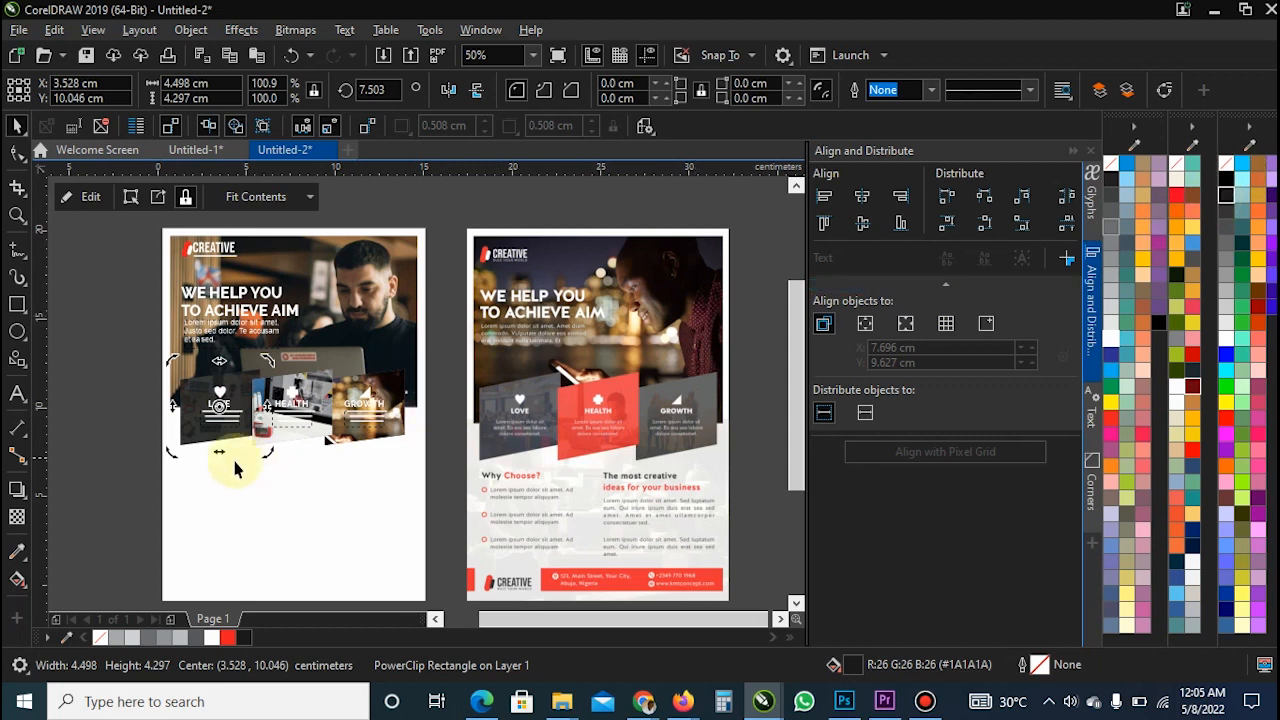
{"action": "left_click", "coordinate": [100, 470]}
{"action": "left_click", "coordinate": [193, 403]}
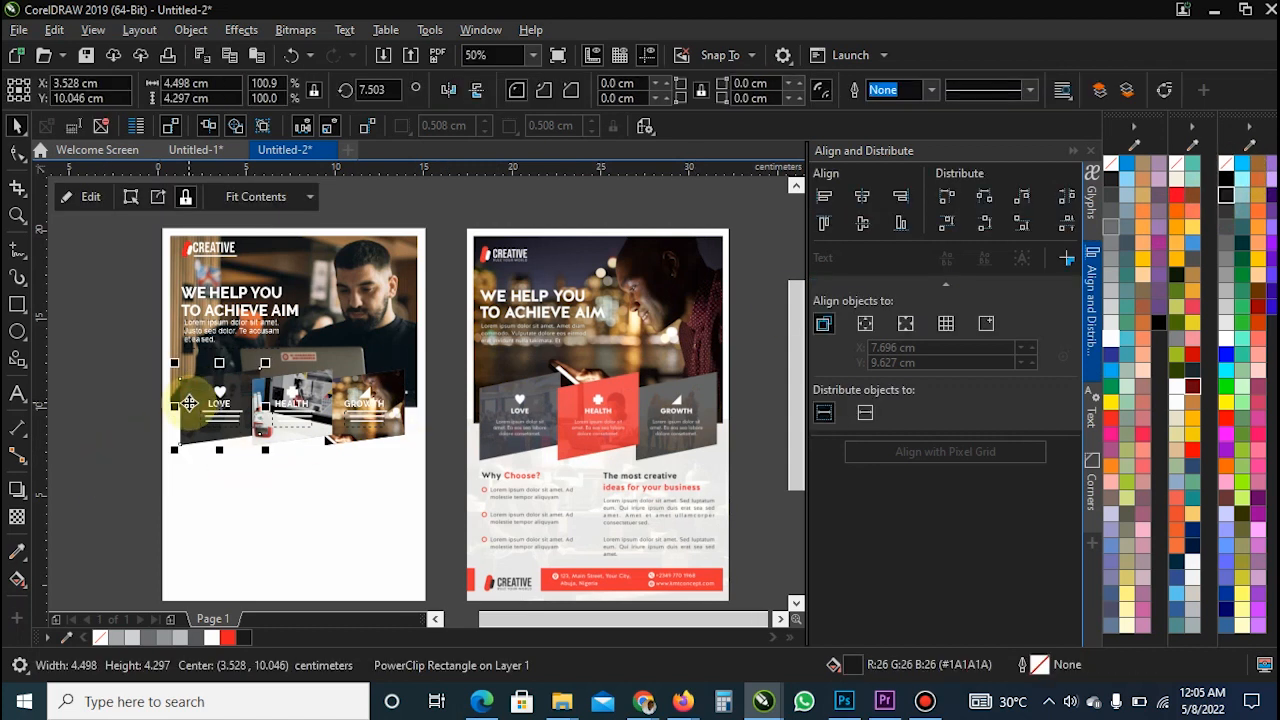
- Open the GROWTH card's PowerClip contents and apply a uniform transparency of 85 to the photo
{"action": "scroll", "coordinate": [189, 402], "scroll_direction": "up", "scroll_amount": 1}
{"action": "left_click", "coordinate": [507, 404]}
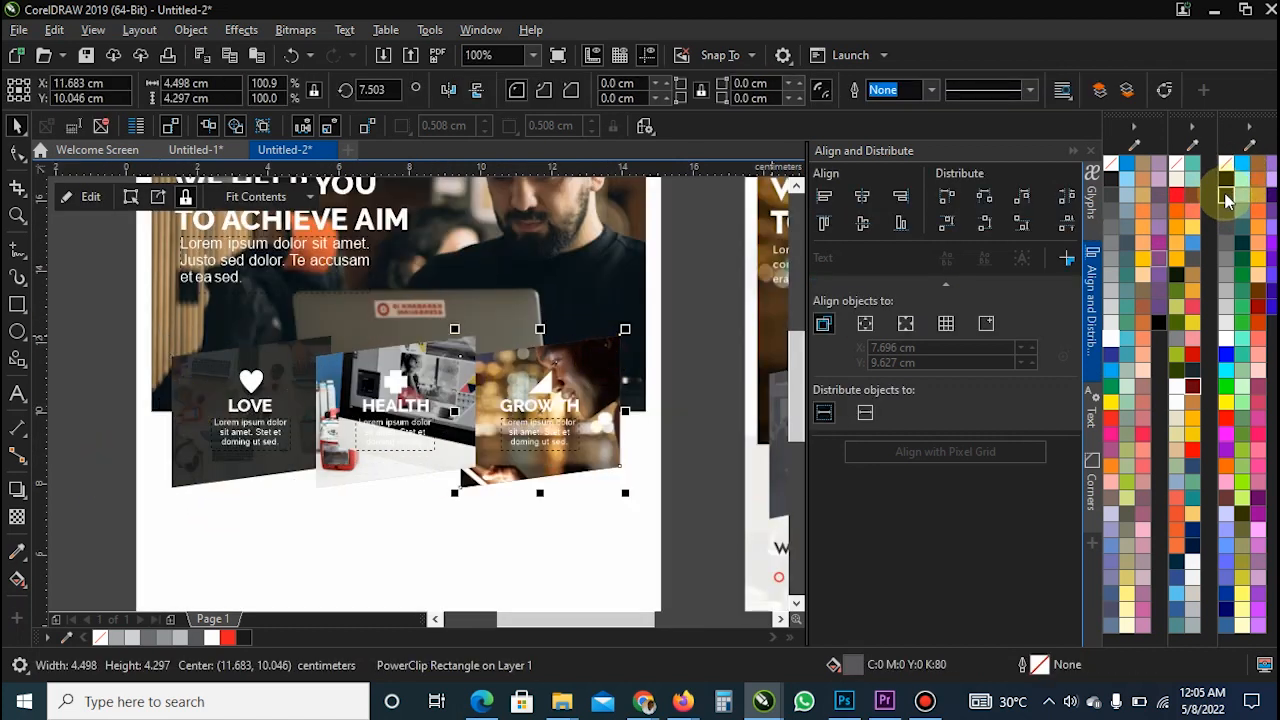
{"action": "double_click", "coordinate": [576, 379]}
{"action": "left_click", "coordinate": [617, 355]}
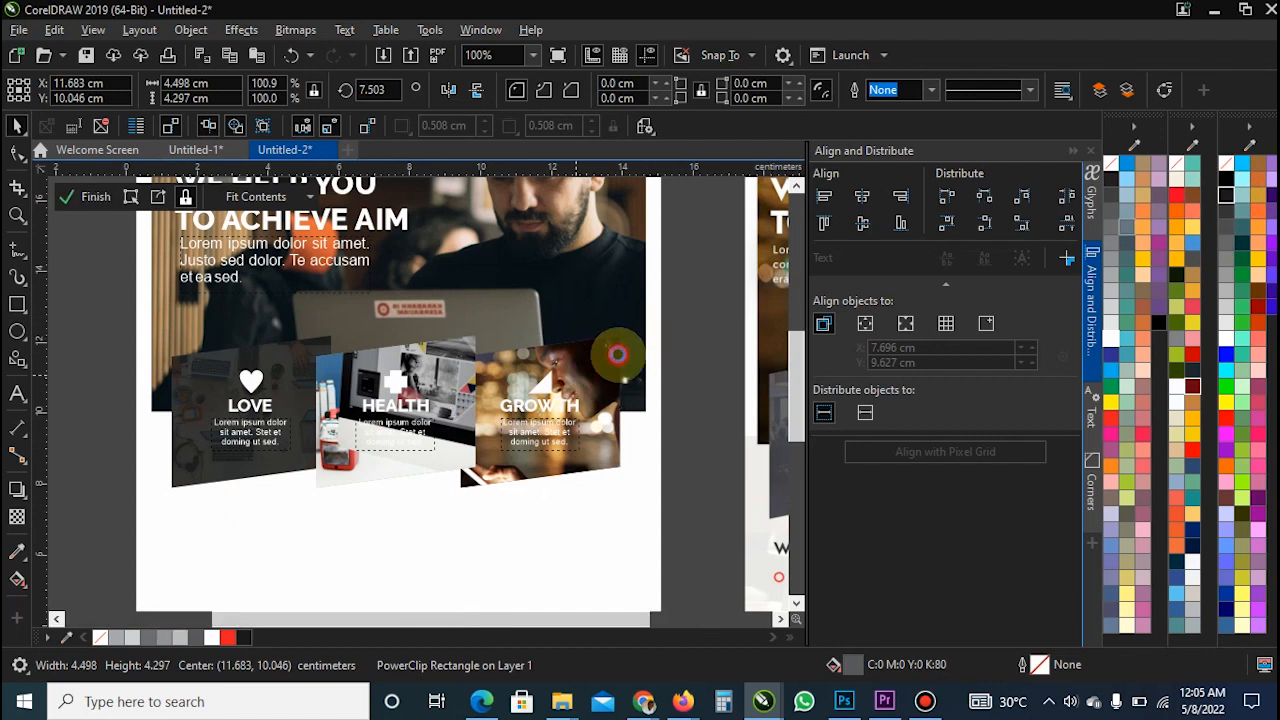
{"action": "left_click", "coordinate": [17, 518]}
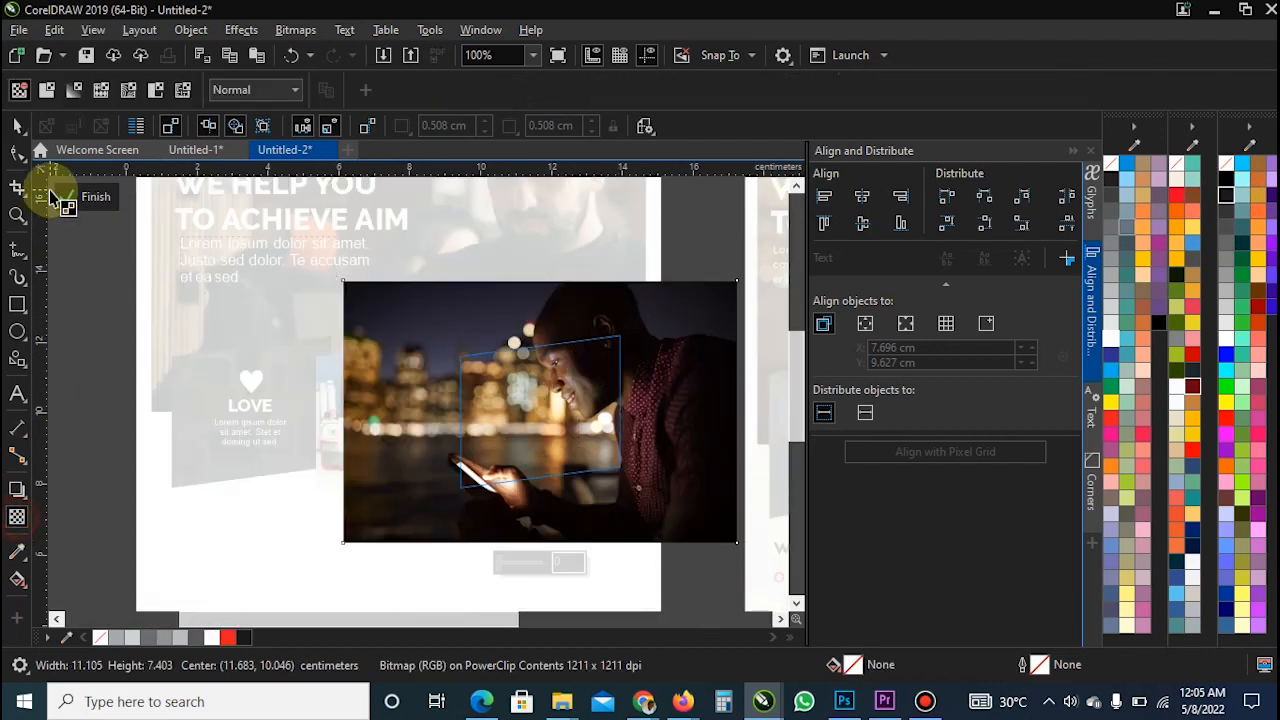
{"action": "left_click", "coordinate": [133, 88]}
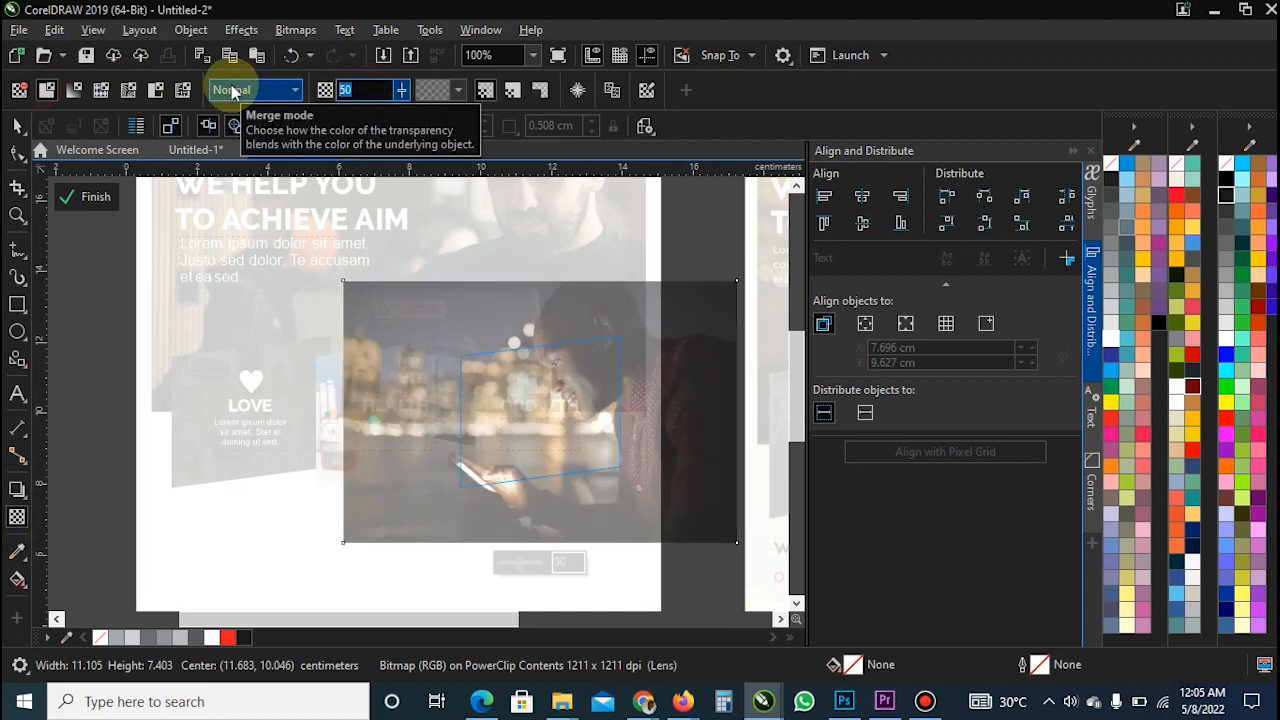
{"action": "left_click", "coordinate": [395, 371]}
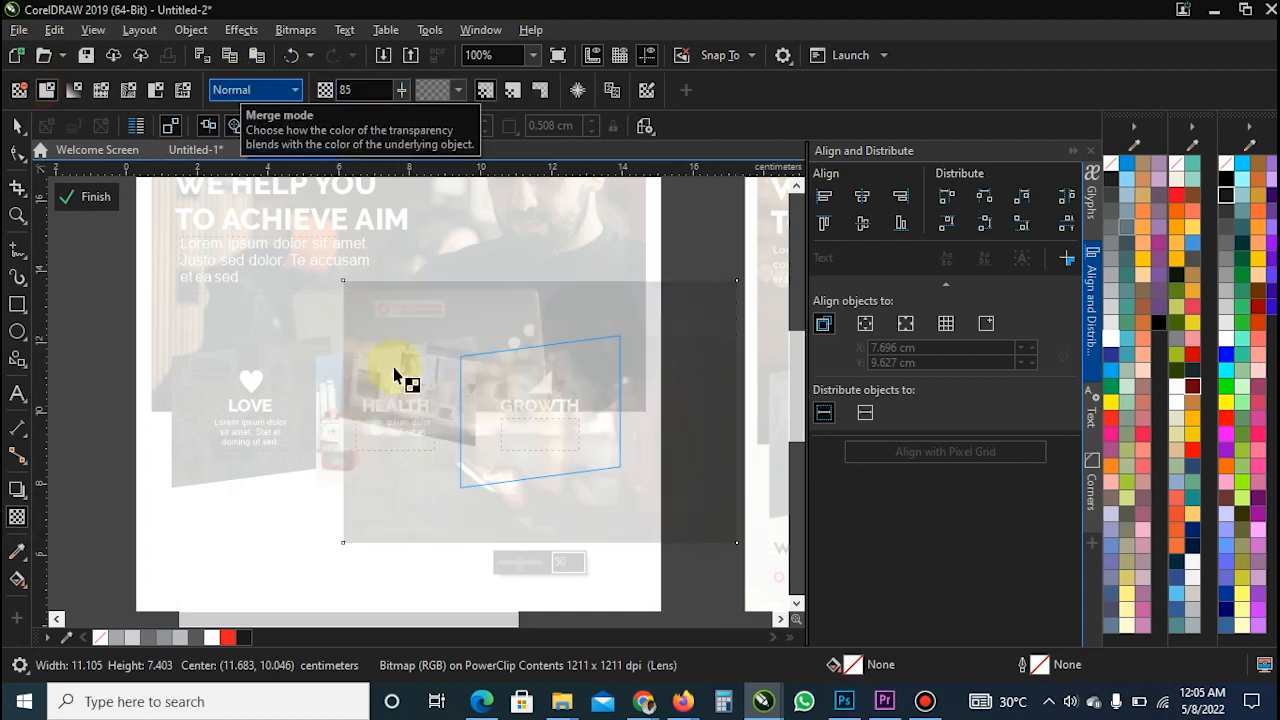
- Scale the GROWTH photo down to about 7.4 × 5 cm around the card and leave the PowerClip
{"action": "key", "text": "space"}
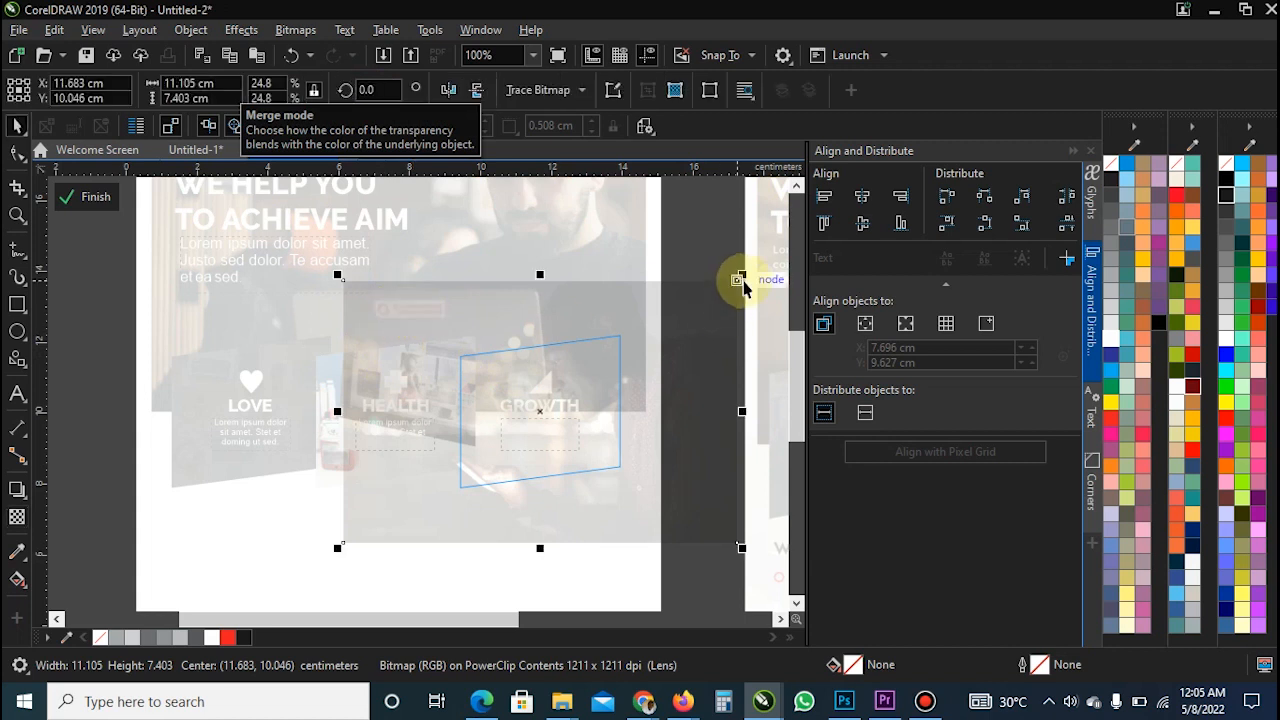
{"action": "left_click_drag", "start_coordinate": [742, 276], "coordinate": [676, 318]}
{"action": "left_click", "coordinate": [699, 374], "text": "ctrl"}
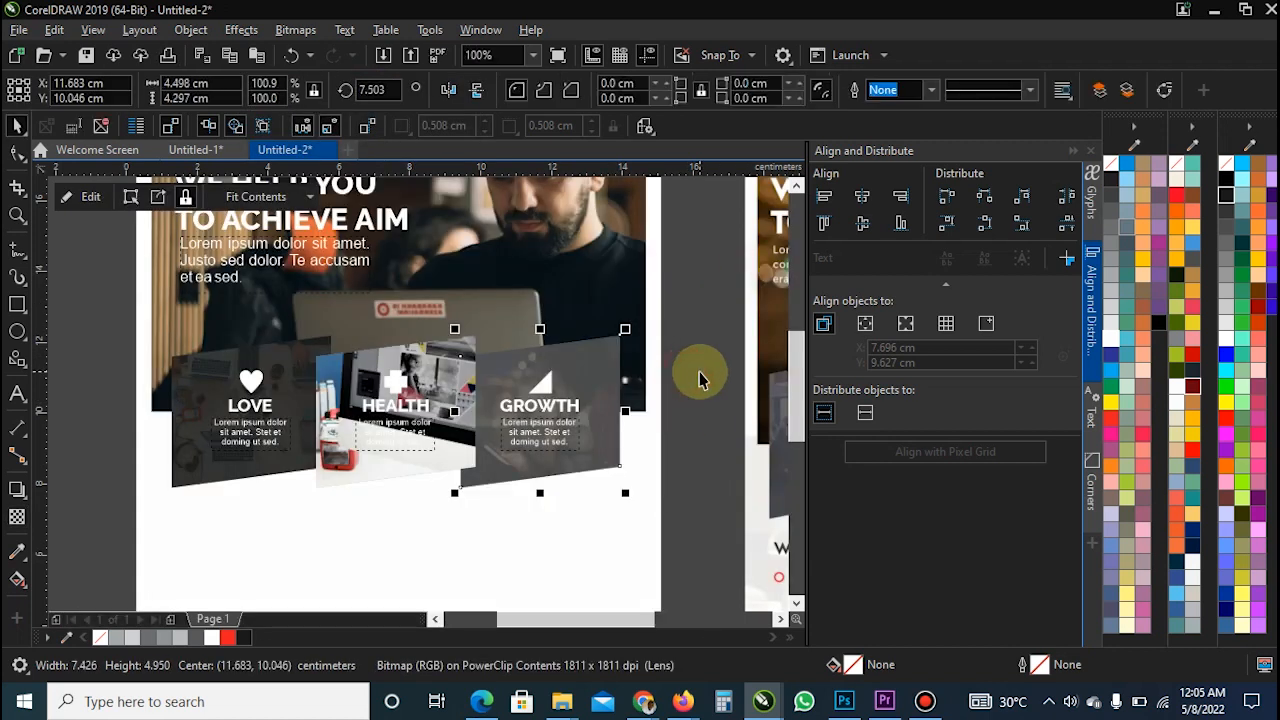
{"action": "left_click", "coordinate": [674, 438]}
{"action": "double_click", "coordinate": [180, 381]}
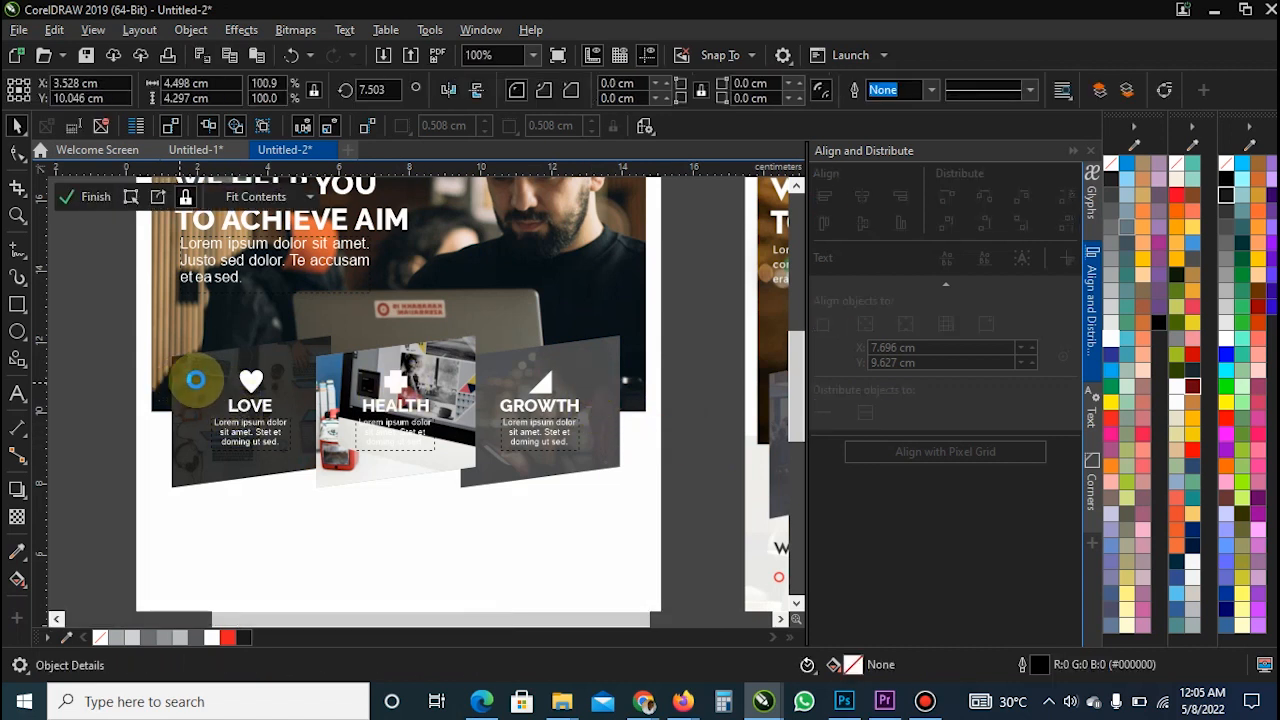
{"action": "left_click", "coordinate": [213, 376]}
{"action": "left_click", "coordinate": [488, 366], "text": "ctrl"}
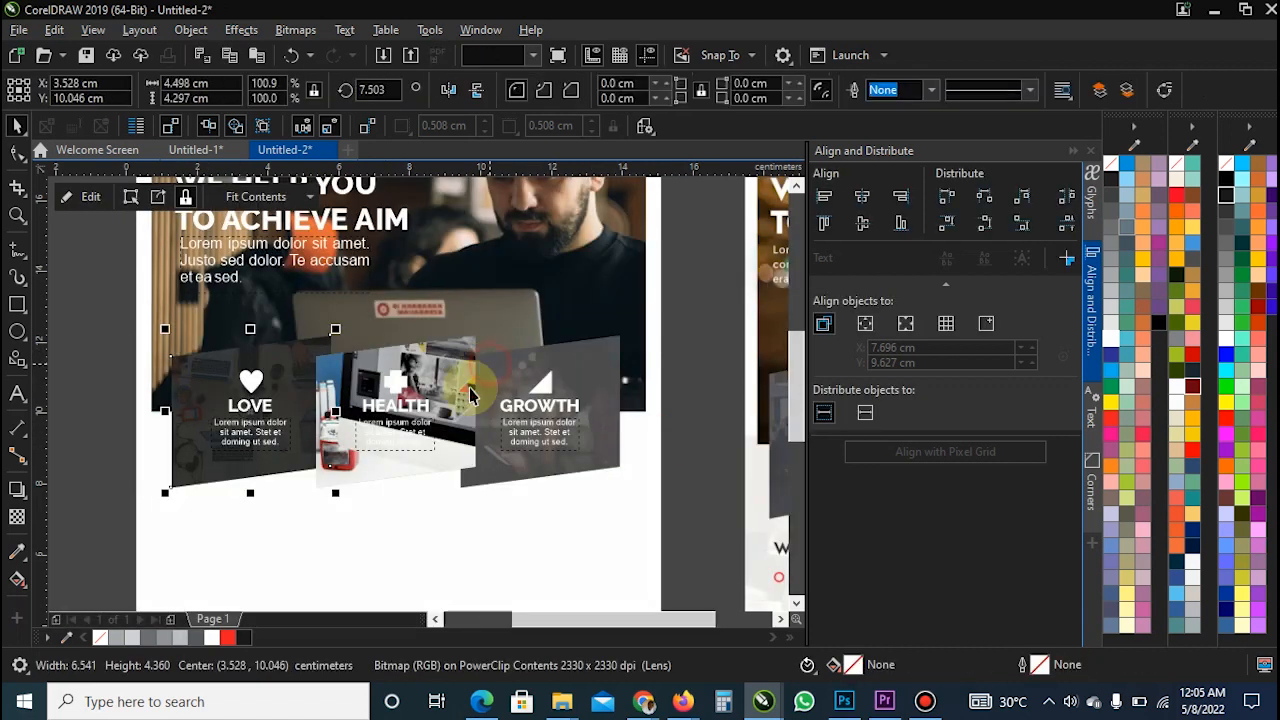
- Edit the HEALTH card's PowerClip contents, set the monitor photo's uniform transparency to 85, and finish editing
{"action": "double_click", "coordinate": [455, 378]}
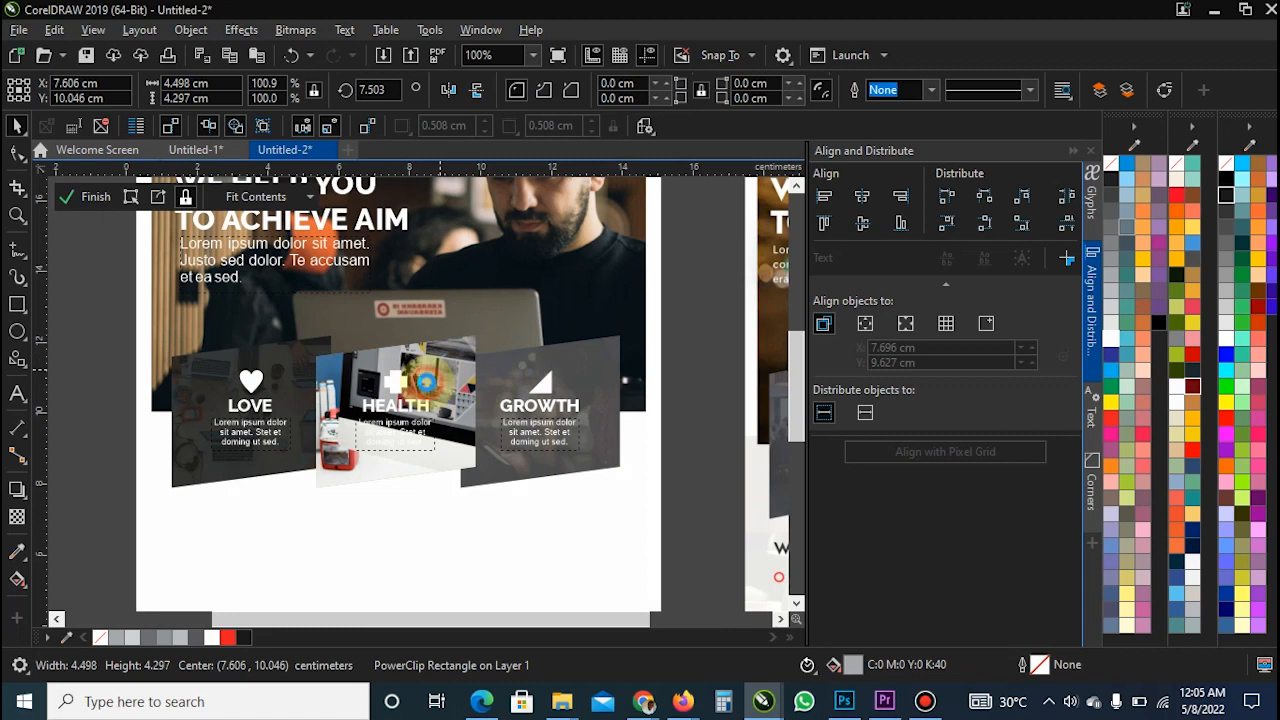
{"action": "left_click", "coordinate": [17, 520]}
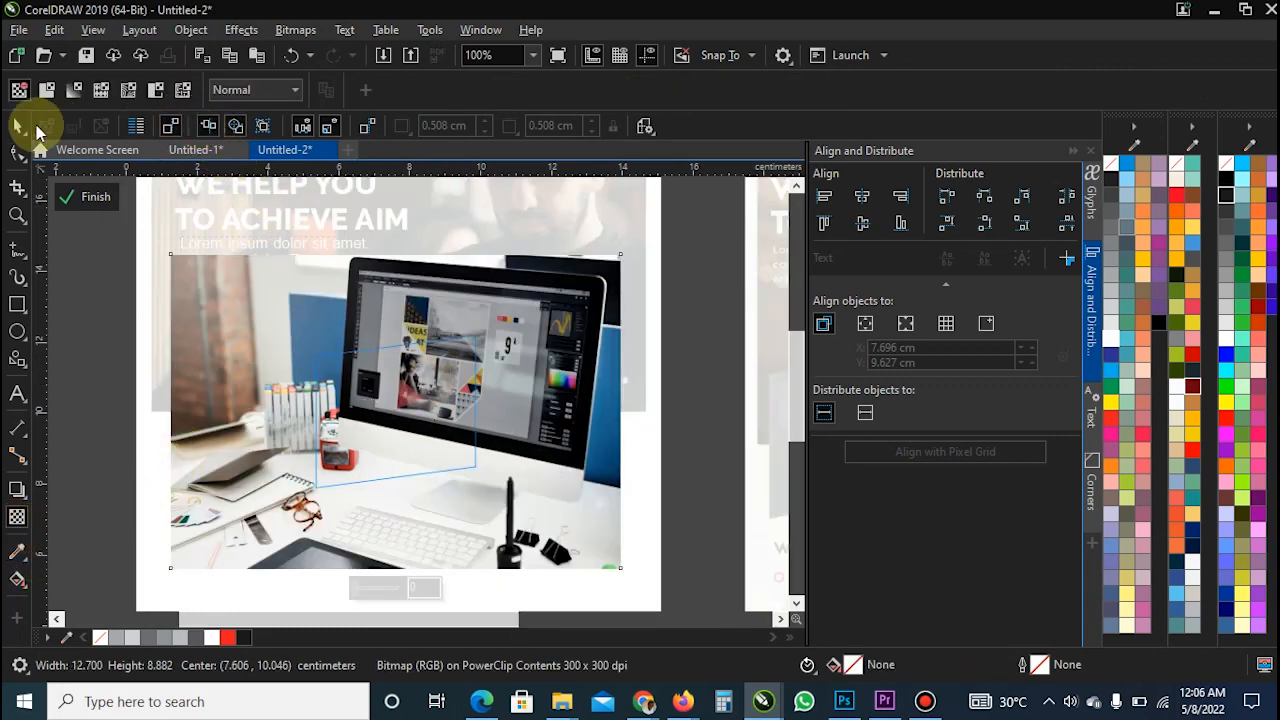
{"action": "left_click", "coordinate": [47, 89]}
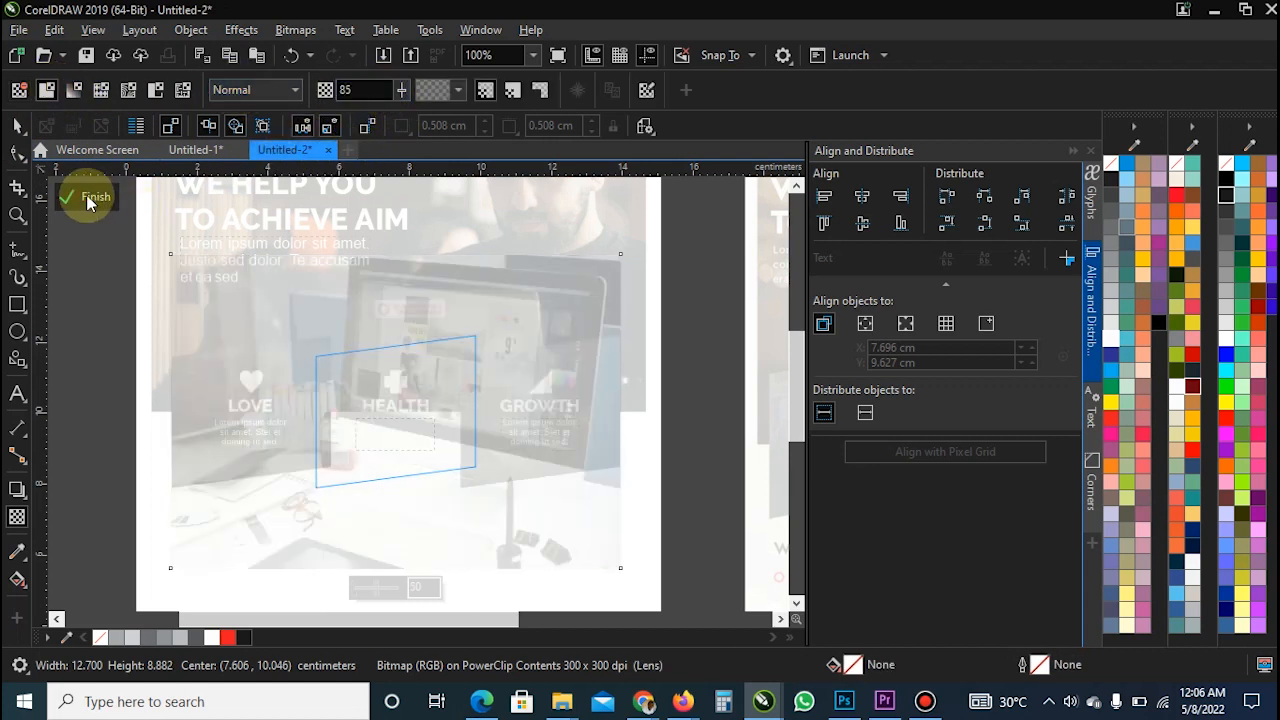
{"action": "left_click", "coordinate": [88, 196]}
{"action": "left_click", "coordinate": [546, 382]}
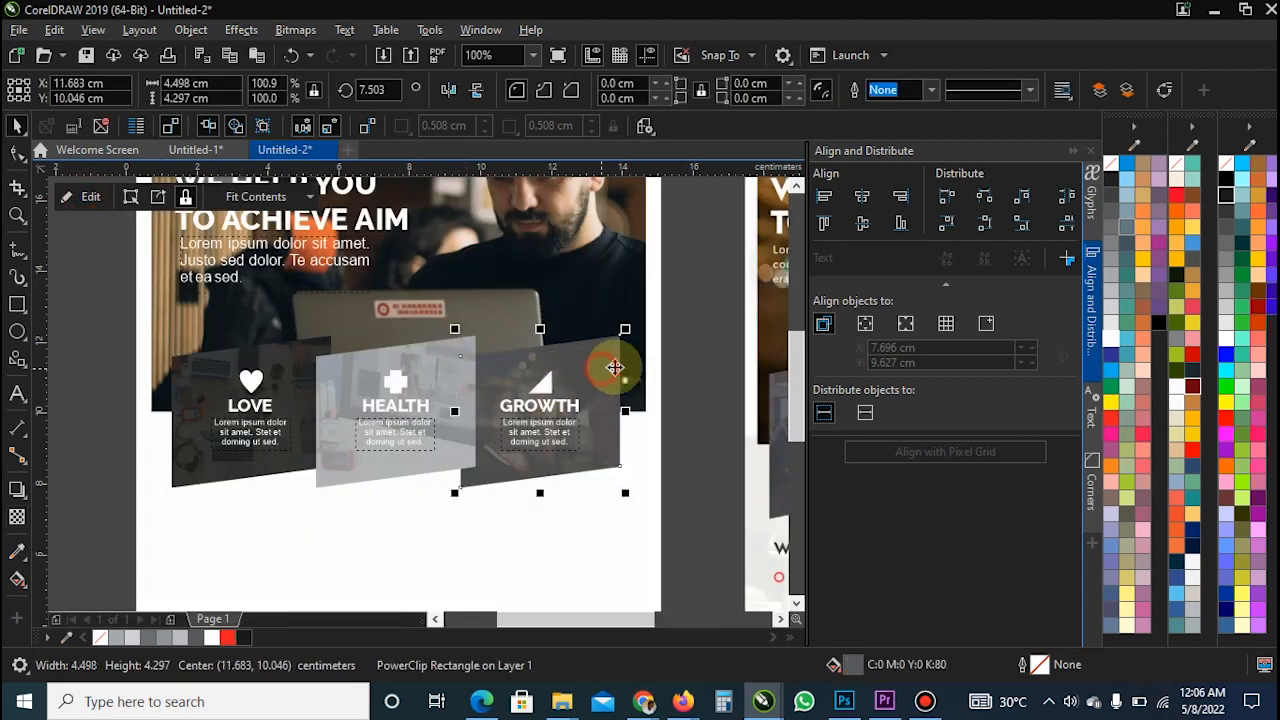
- Fill the GROWTH card with a near-black grey and the HEALTH card with red (C0 M100 Y100 K0)
{"action": "left_click", "coordinate": [1229, 205]}
{"action": "left_click", "coordinate": [445, 371]}
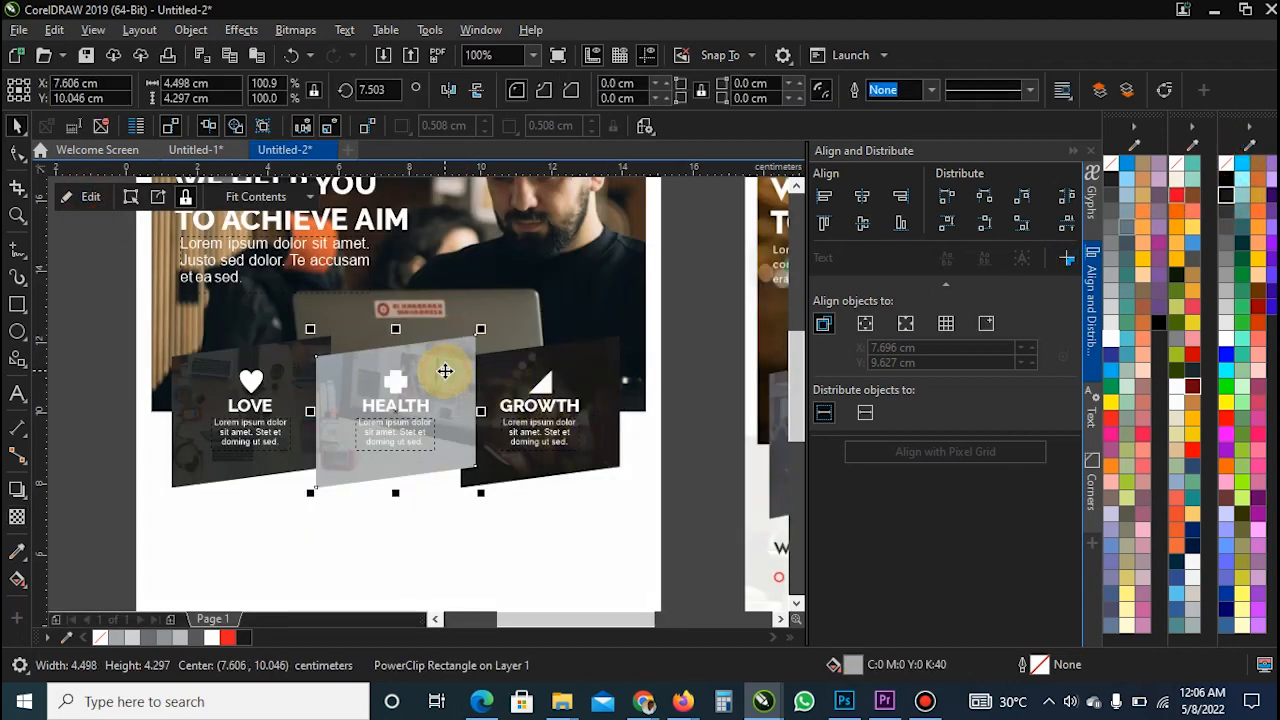
{"action": "left_click", "coordinate": [1226, 405]}
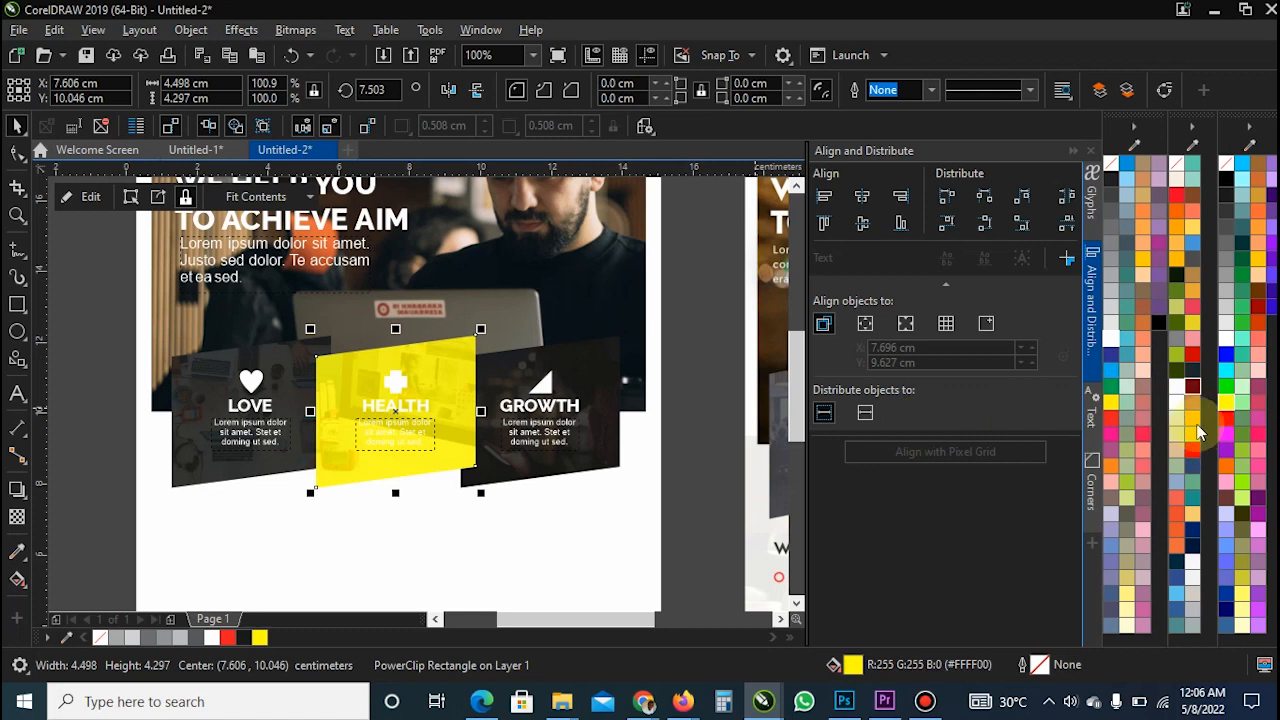
{"action": "left_click", "coordinate": [1228, 417]}
{"action": "left_click", "coordinate": [1107, 425]}
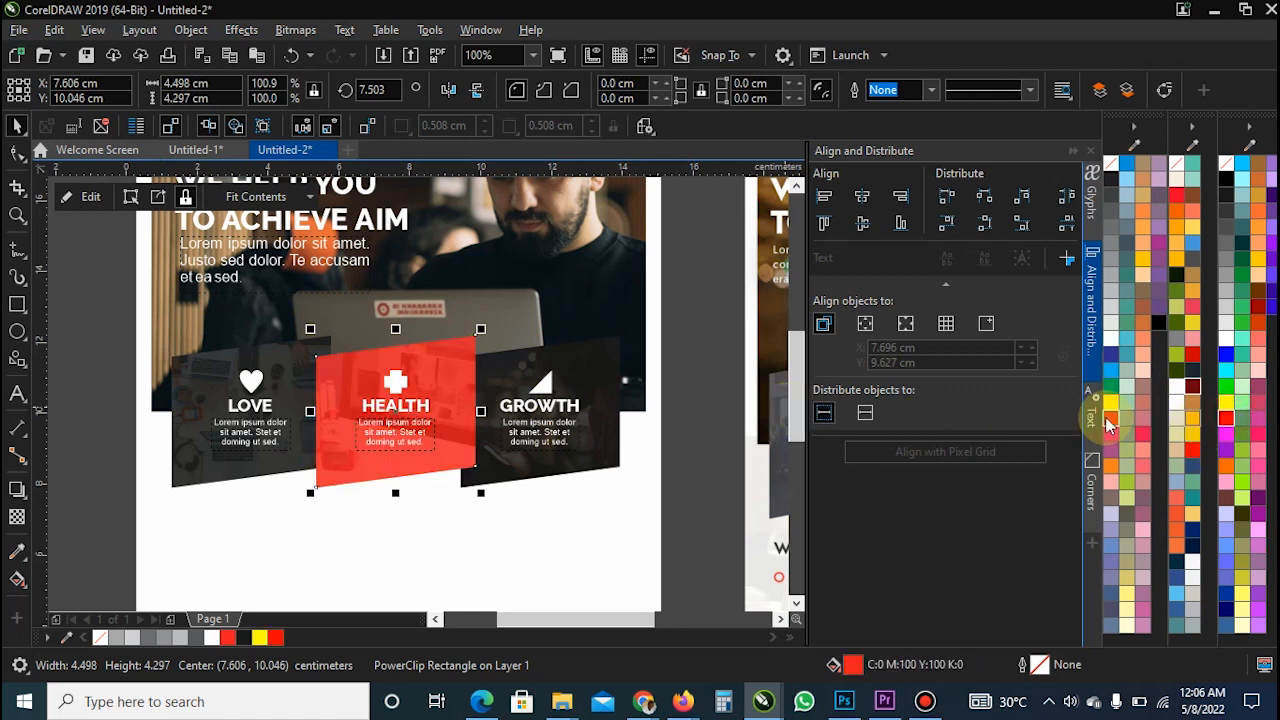
- Scale down the photo inside the HEALTH card's PowerClip, finish editing, and compare the page with the reference flyer
{"action": "double_click", "coordinate": [453, 353]}
{"action": "left_click", "coordinate": [511, 334]}
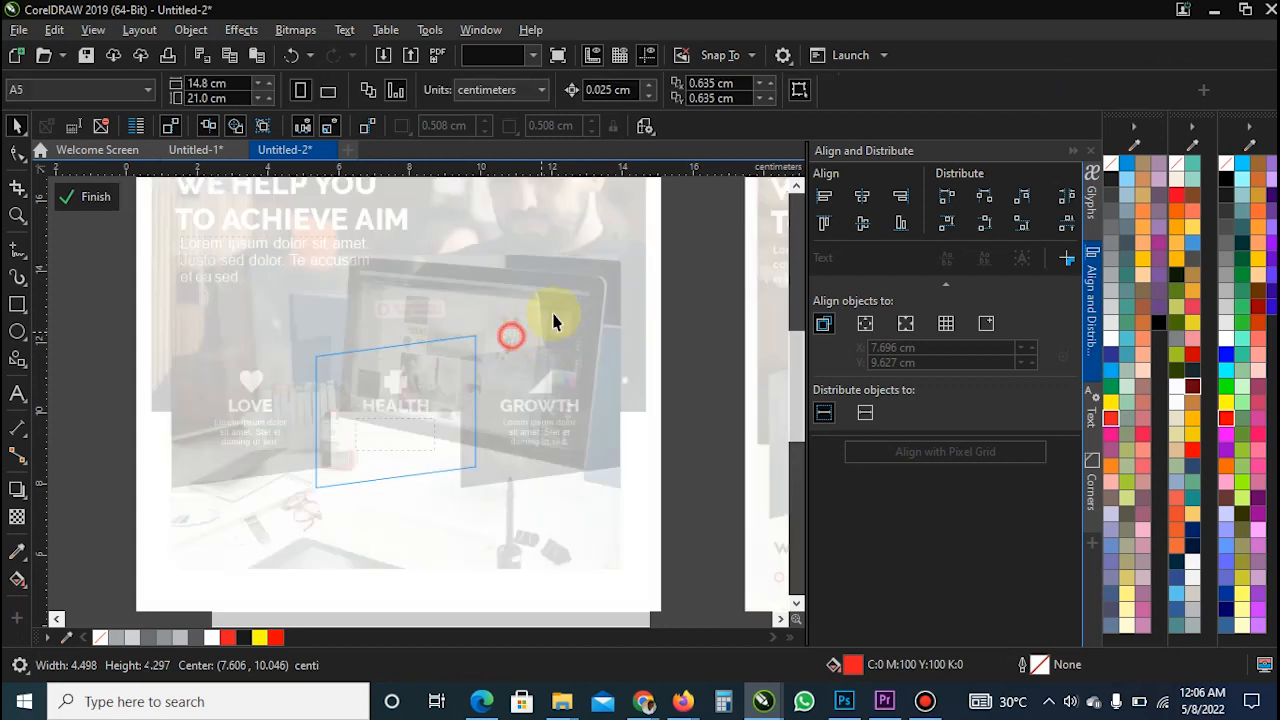
{"action": "left_click_drag", "start_coordinate": [629, 246], "coordinate": [531, 300]}
{"action": "left_click", "coordinate": [93, 201]}
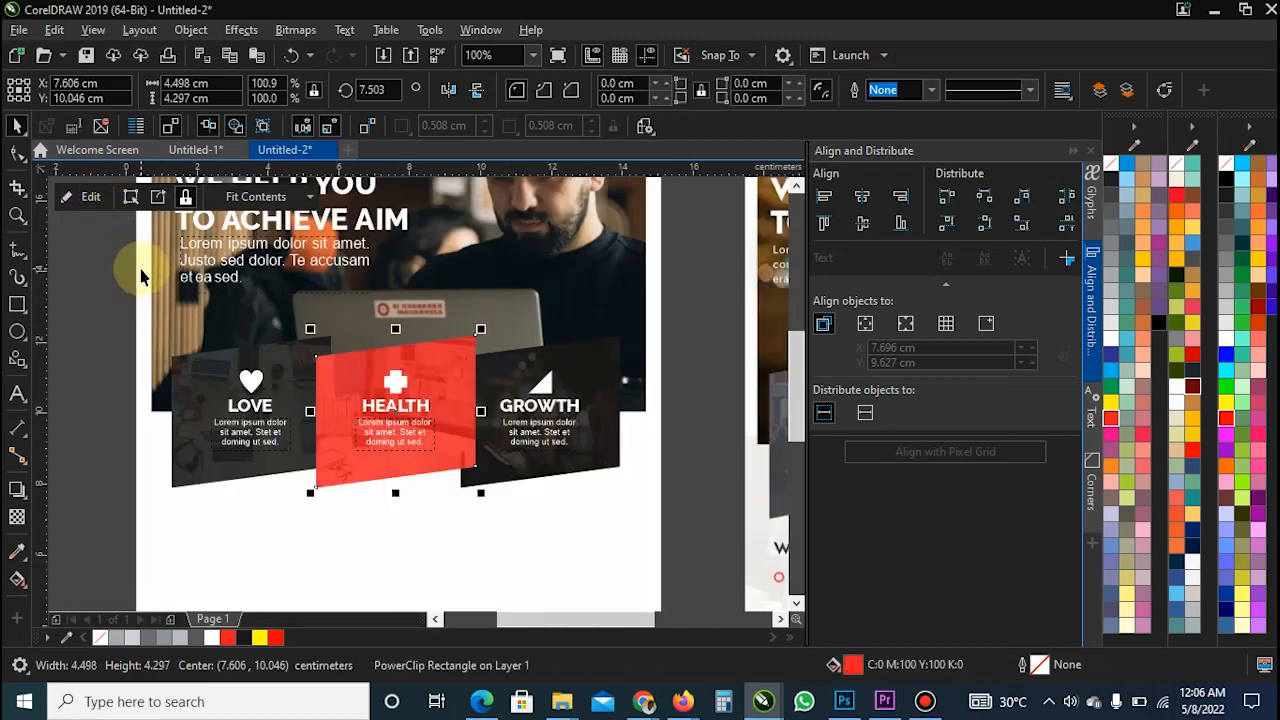
{"action": "scroll", "coordinate": [345, 402], "scroll_direction": "down", "scroll_amount": 2}
{"action": "scroll", "coordinate": [214, 428], "scroll_direction": "down", "scroll_amount": 1}
{"action": "left_click", "coordinate": [320, 443]}
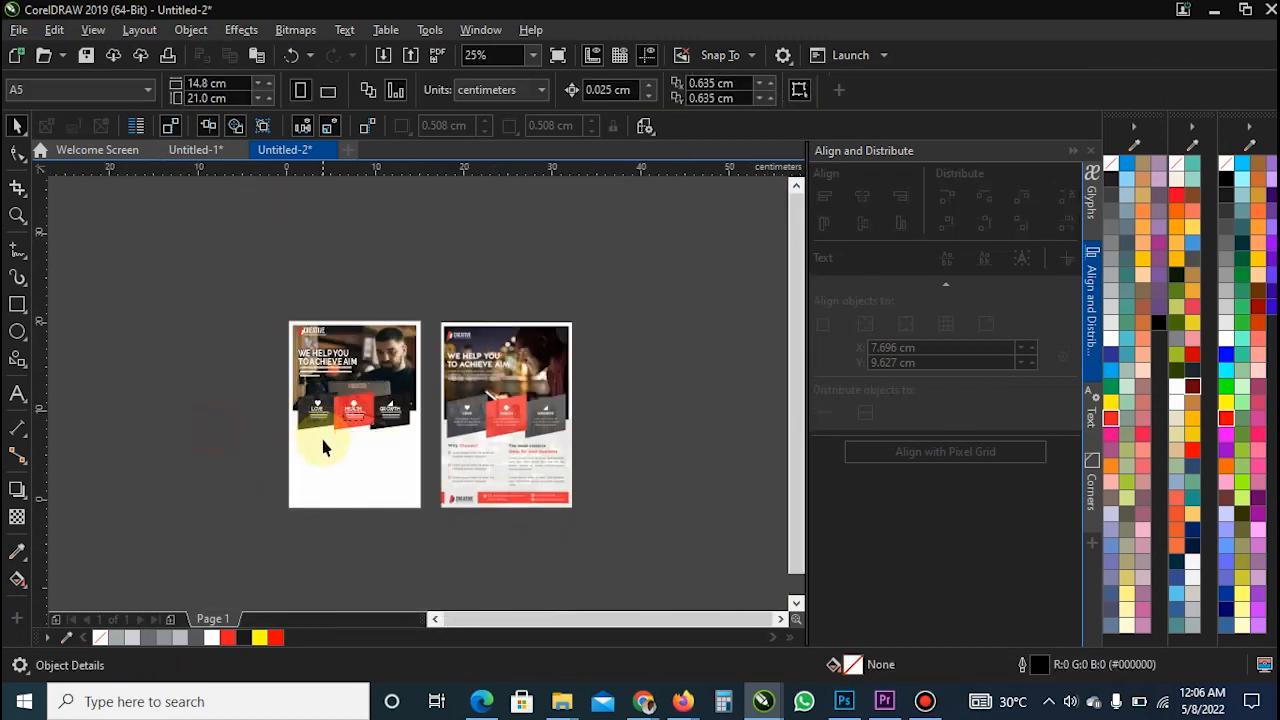
- Add the artistic text "Why Choose?" in the white area and place it beneath the LOVE card, near the page's left margin
{"action": "scroll", "coordinate": [322, 448], "scroll_direction": "up", "scroll_amount": 1}
{"action": "scroll", "coordinate": [370, 500], "scroll_direction": "down", "scroll_amount": 1}
{"action": "scroll", "coordinate": [379, 487], "scroll_direction": "up", "scroll_amount": 1}
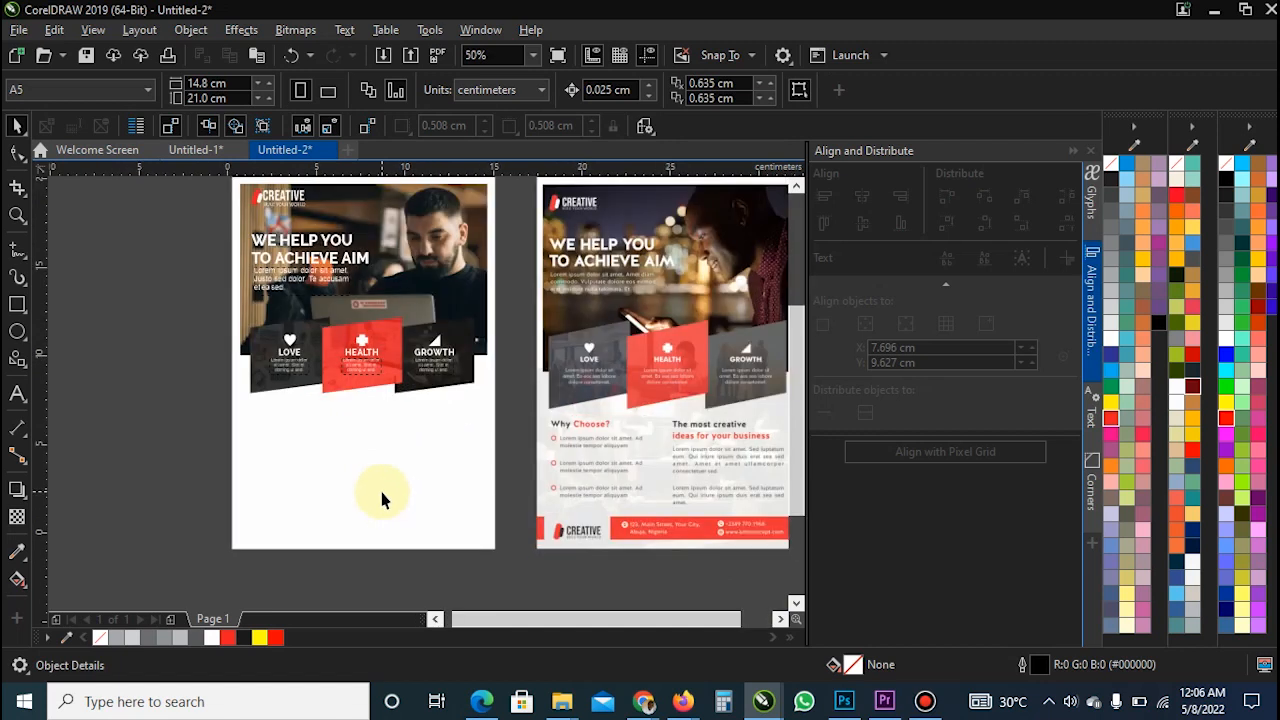
{"action": "left_click", "coordinate": [22, 395]}
{"action": "left_click", "coordinate": [285, 418]}
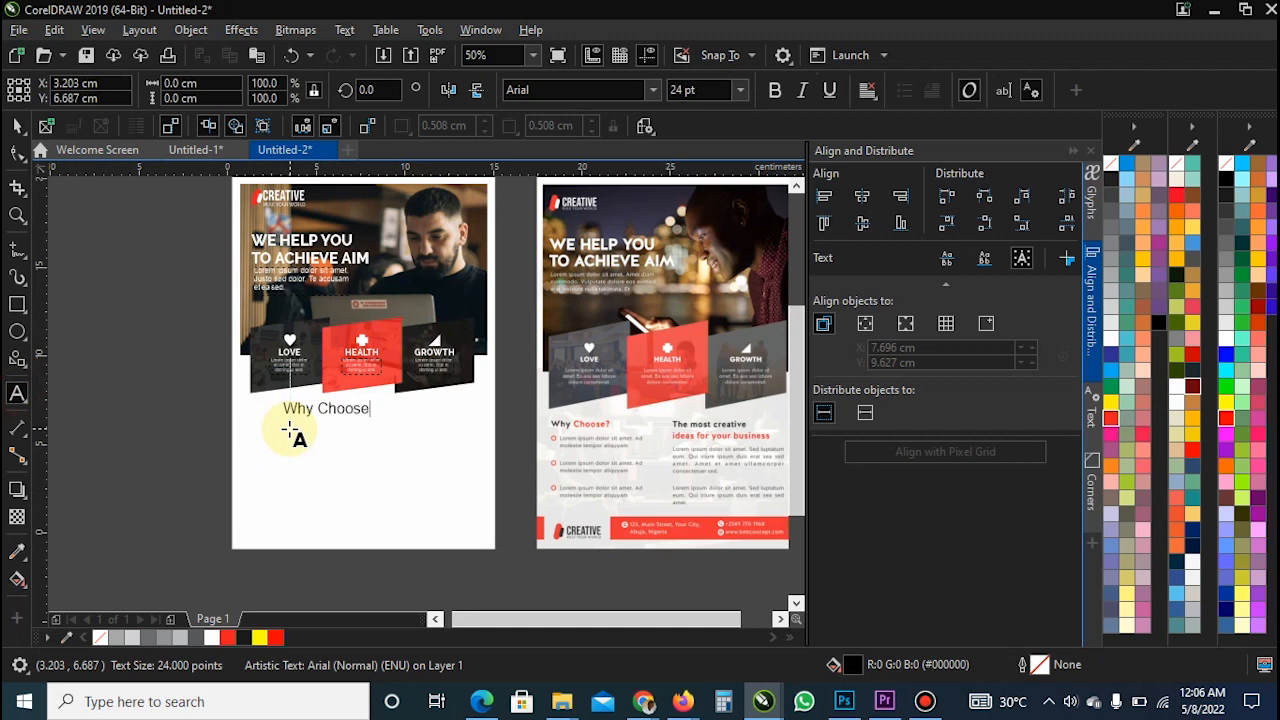
{"action": "key", "text": "ctrl+space"}
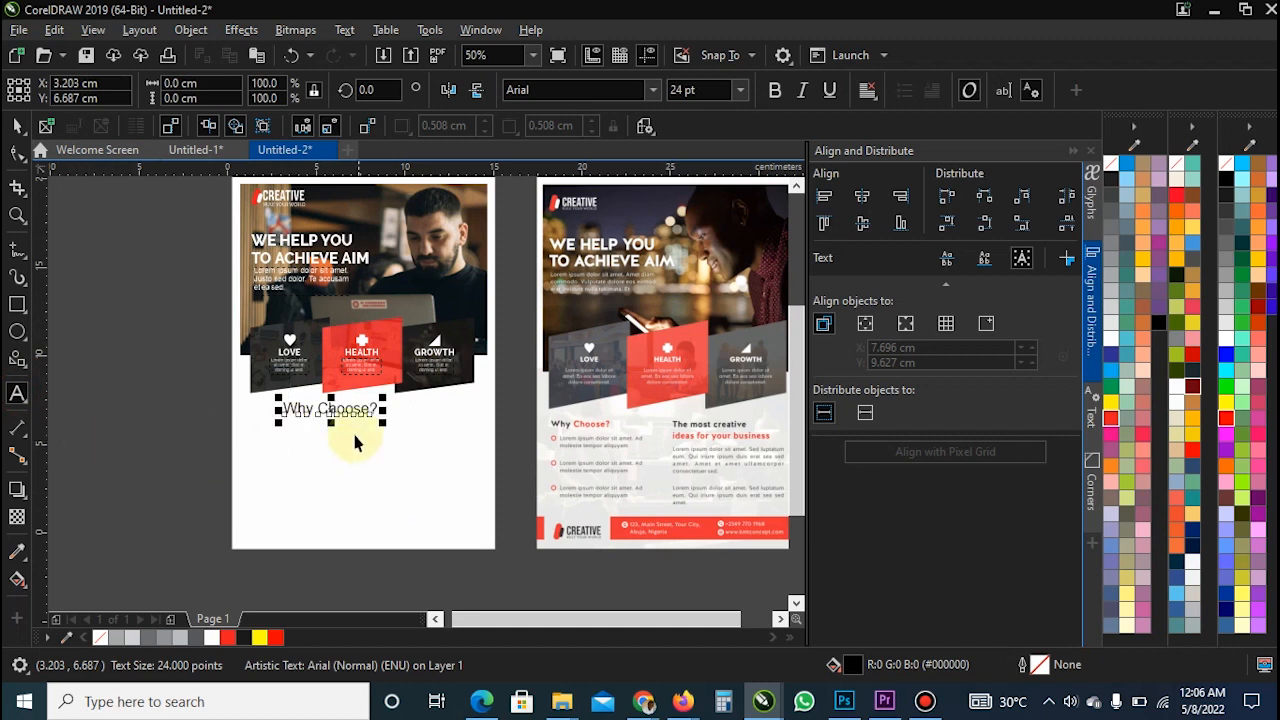
{"action": "left_click_drag", "start_coordinate": [330, 408], "coordinate": [300, 435]}
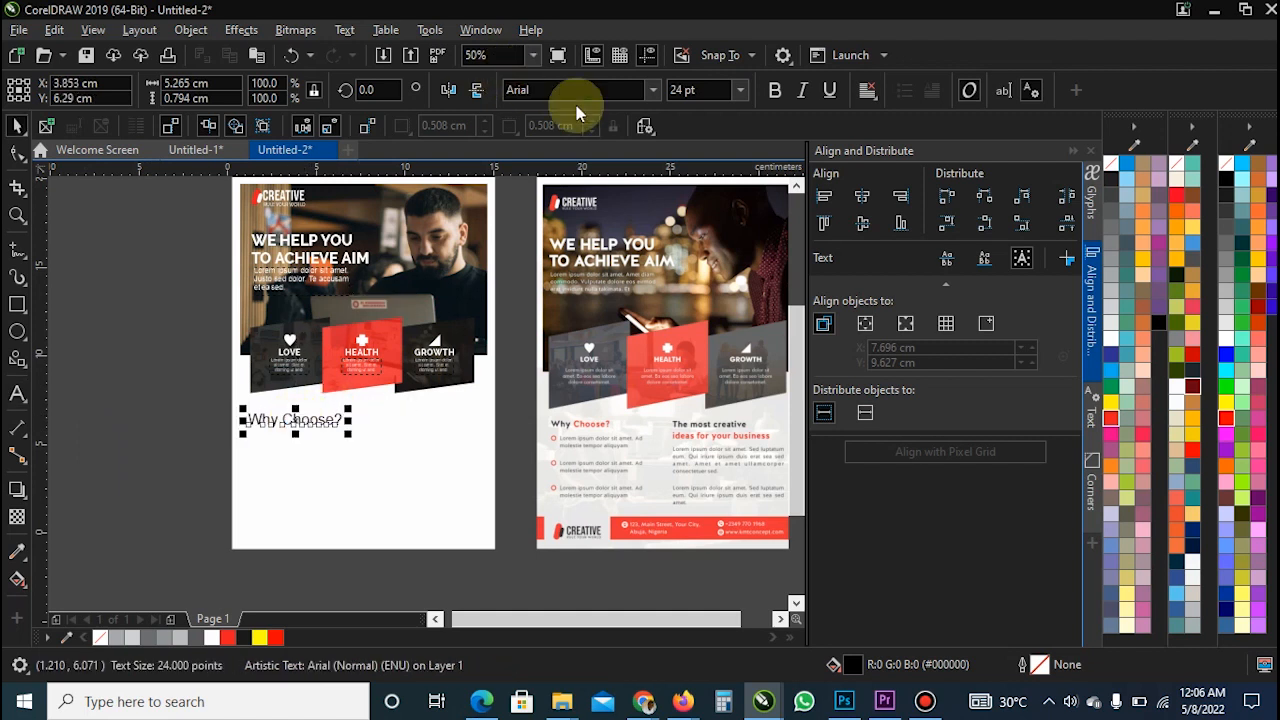
- Set the "Why Choose?" heading to Raleway SemiBold at 14 pt
{"action": "left_click", "coordinate": [652, 90]}
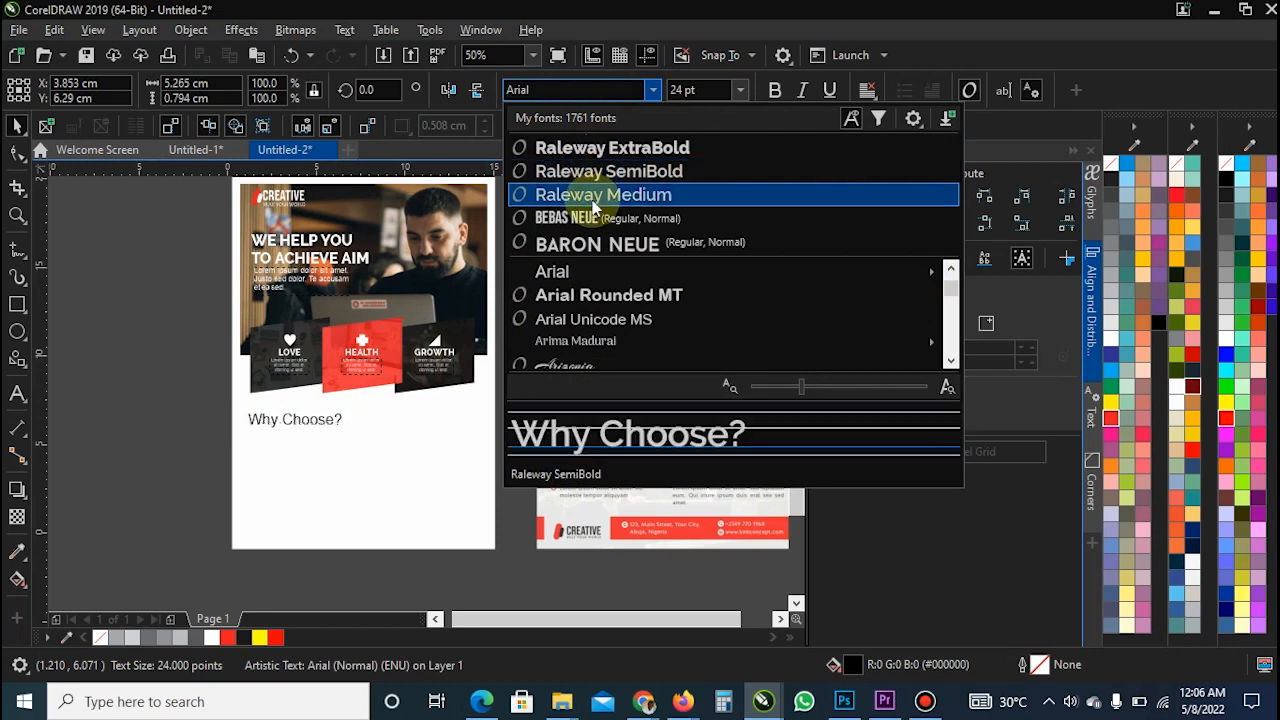
{"action": "left_click", "coordinate": [319, 460]}
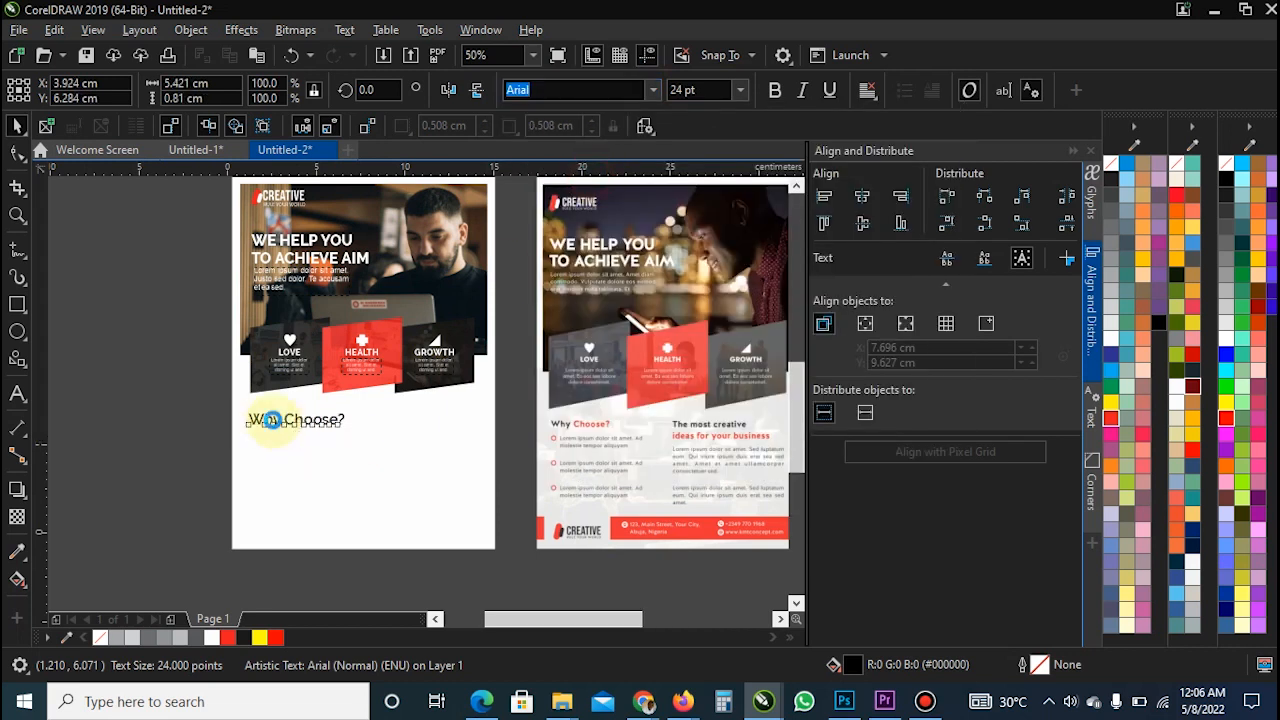
{"action": "scroll", "coordinate": [286, 423], "scroll_direction": "up", "scroll_amount": 2}
{"action": "left_click", "coordinate": [740, 90]}
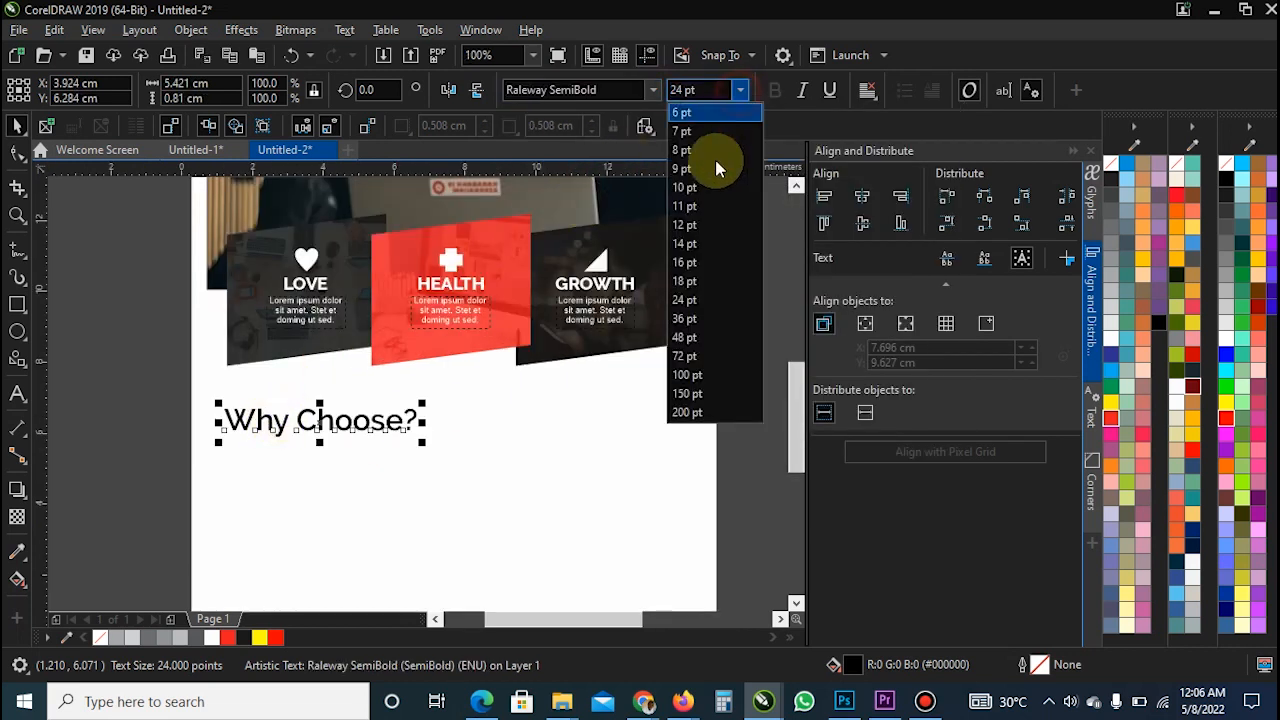
{"action": "left_click", "coordinate": [711, 238]}
{"action": "scroll", "coordinate": [278, 420], "scroll_direction": "down", "scroll_amount": 2}
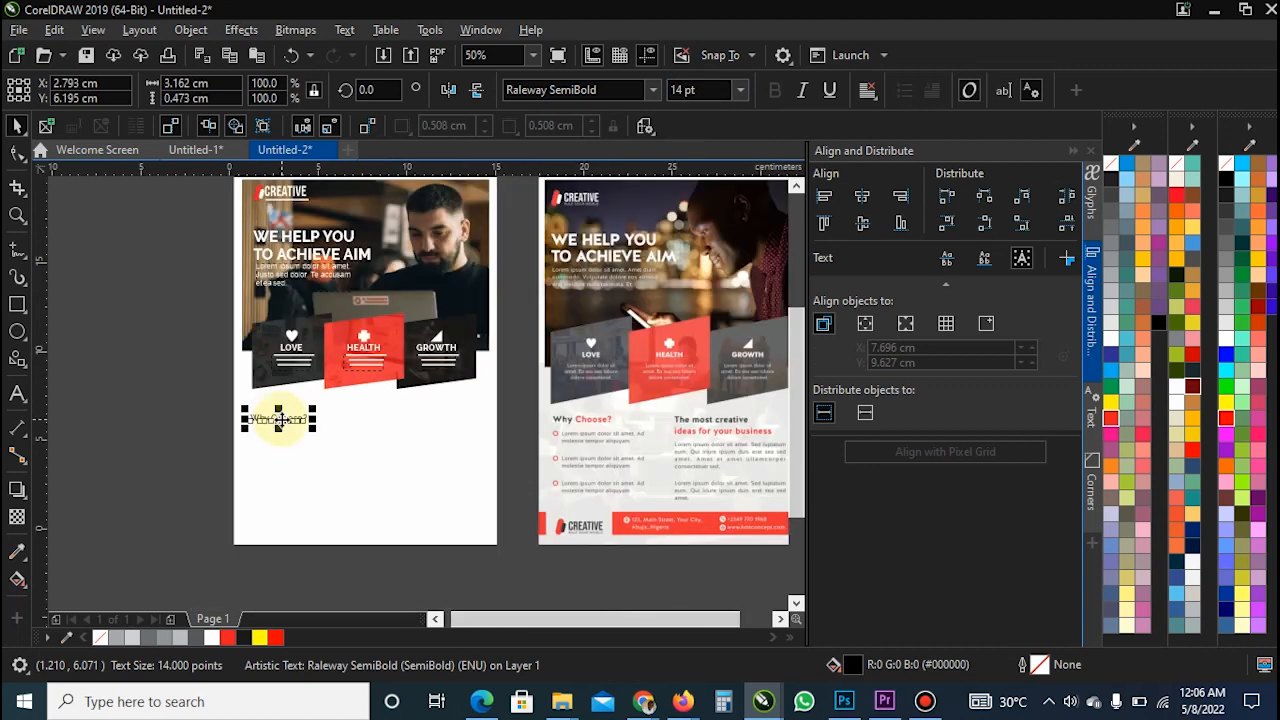
- Colour only the word "Choose?" in the heading red, leaving "Why" black
{"action": "scroll", "coordinate": [283, 420], "scroll_direction": "up", "scroll_amount": 2}
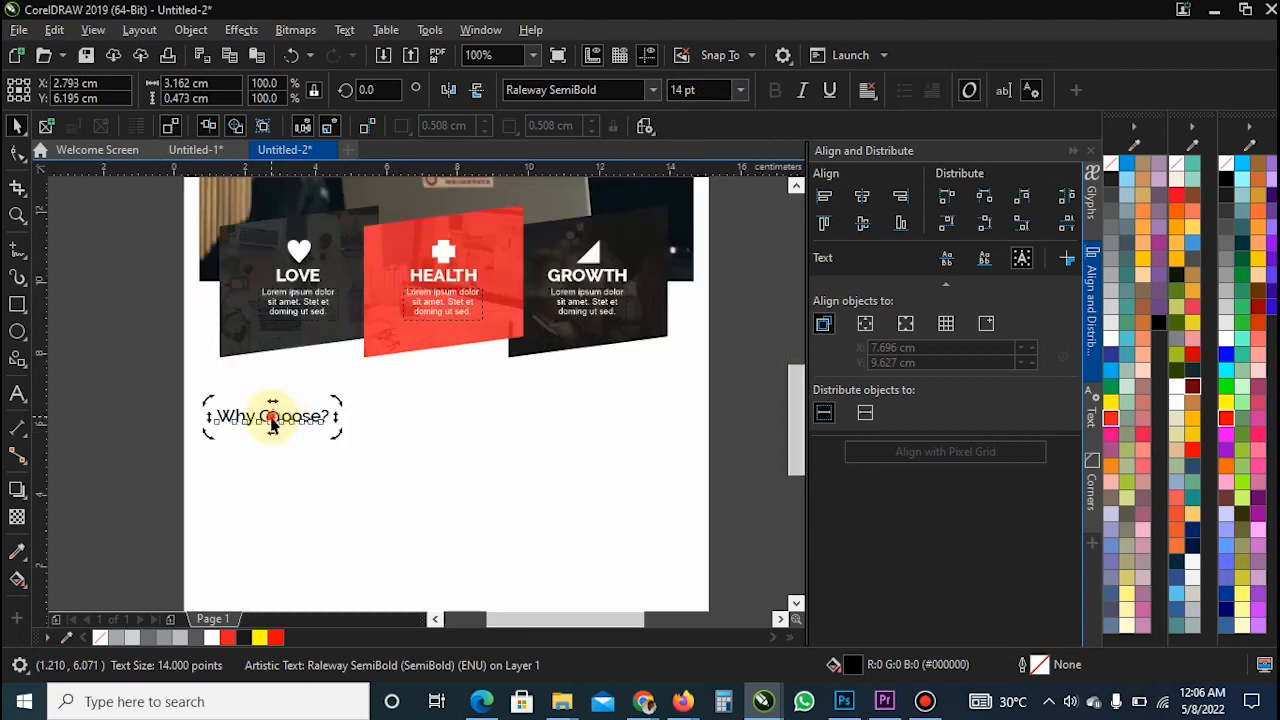
{"action": "double_click", "coordinate": [272, 420]}
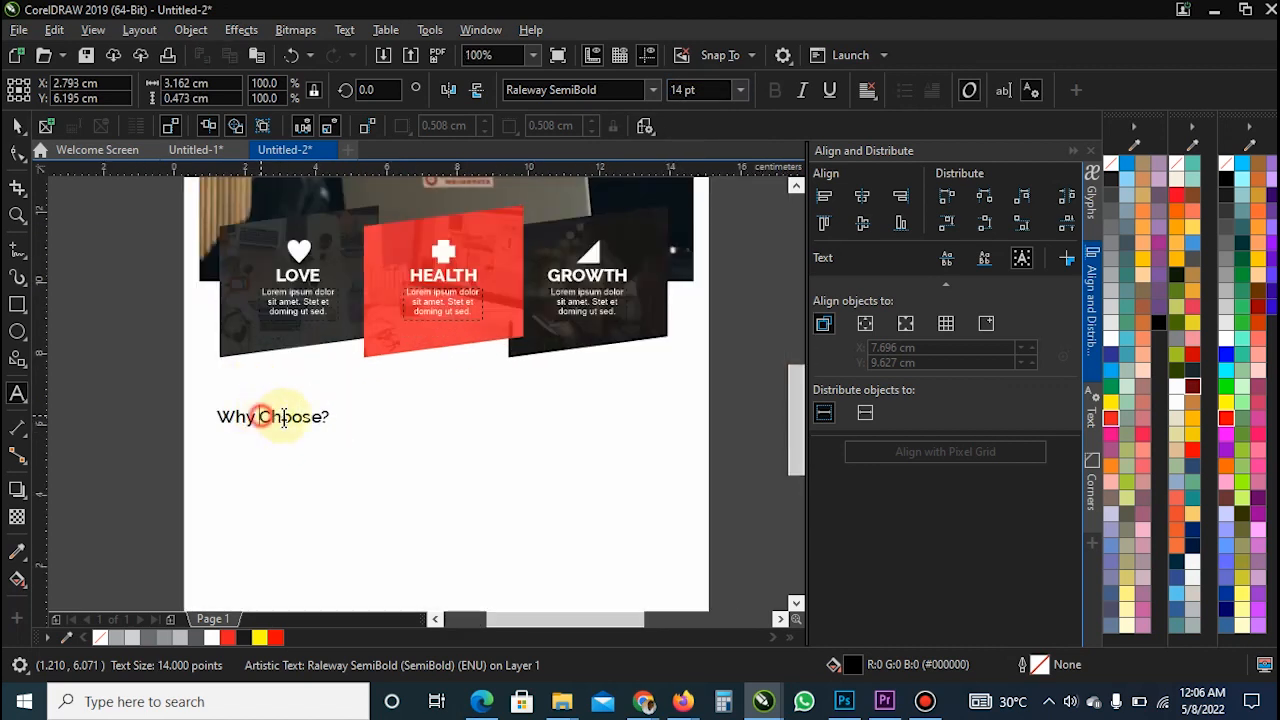
{"action": "left_click_drag", "start_coordinate": [327, 421], "coordinate": [400, 423]}
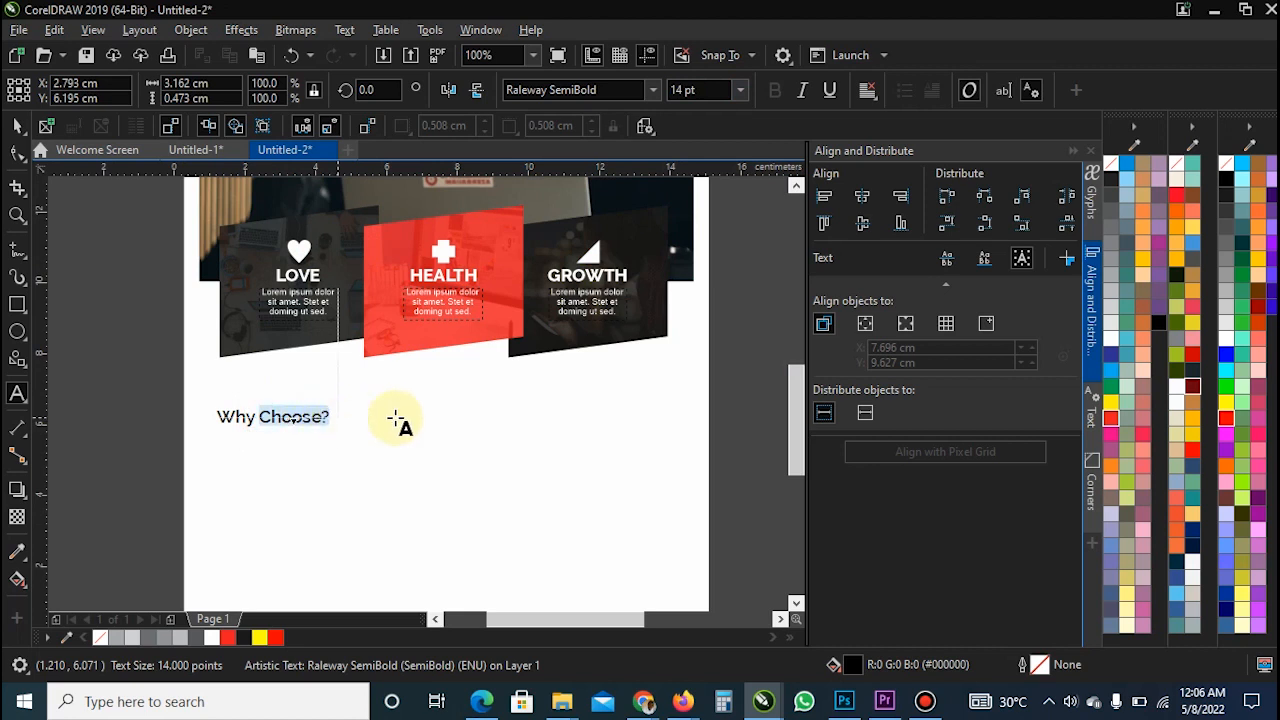
{"action": "left_click", "coordinate": [1108, 419]}
{"action": "key", "text": "ctrl+space"}
{"action": "scroll", "coordinate": [324, 448], "scroll_direction": "down", "scroll_amount": 2}
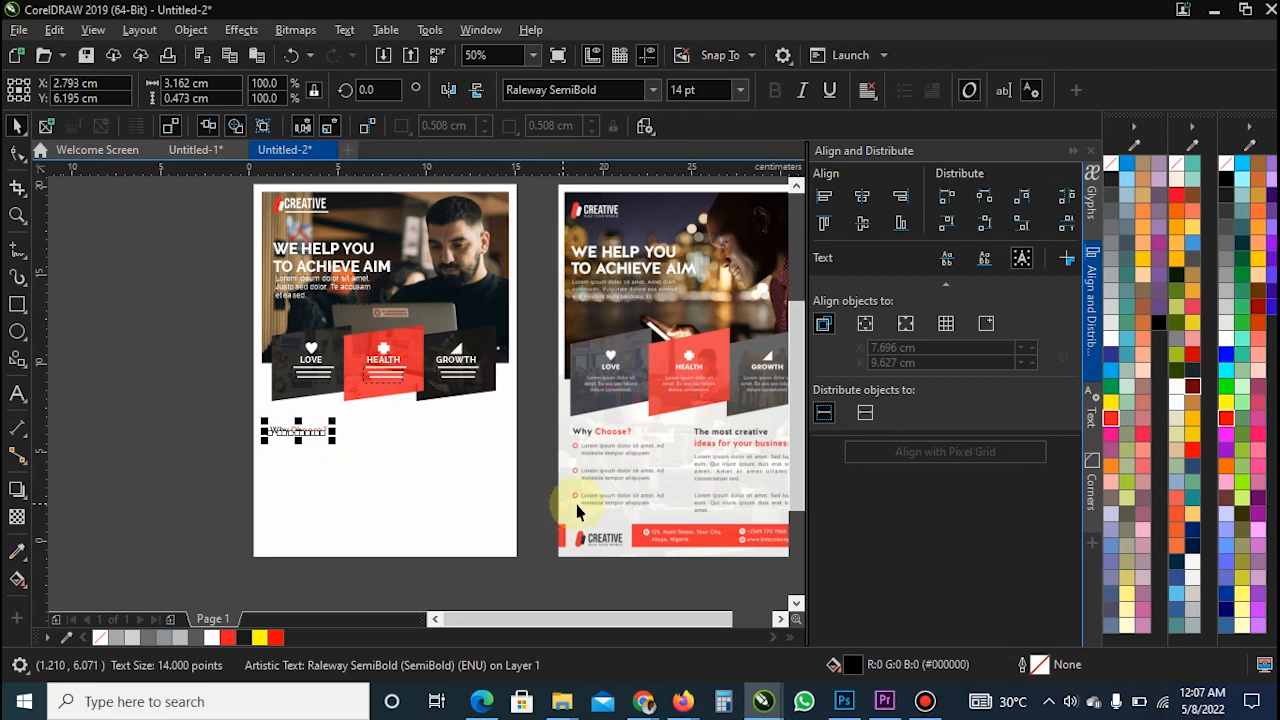
- Place a copy of the headline's Lorem ipsum paragraph directly below the "Why Choose?" heading, following the reference layout
{"action": "scroll", "coordinate": [576, 504], "scroll_direction": "up", "scroll_amount": 2}
{"action": "scroll", "coordinate": [633, 499], "scroll_direction": "down", "scroll_amount": 2}
{"action": "scroll", "coordinate": [530, 510], "scroll_direction": "up", "scroll_amount": 2}
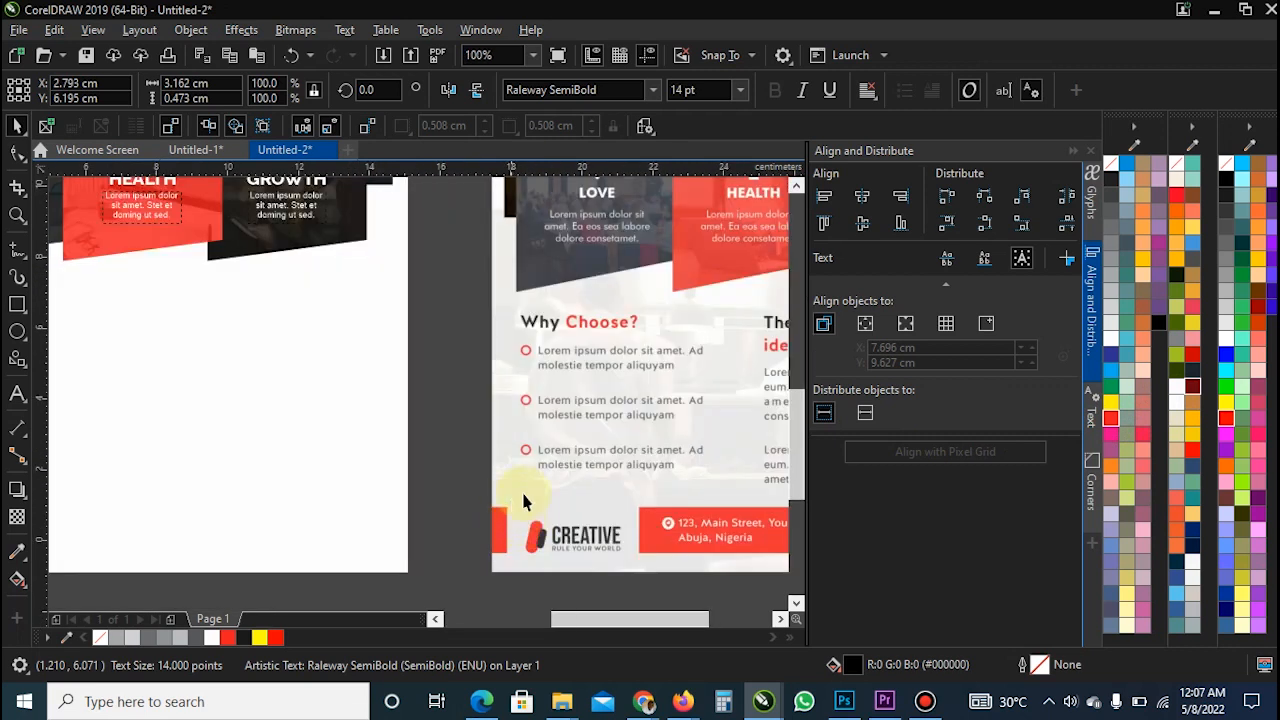
{"action": "scroll", "coordinate": [521, 500], "scroll_direction": "down", "scroll_amount": 2}
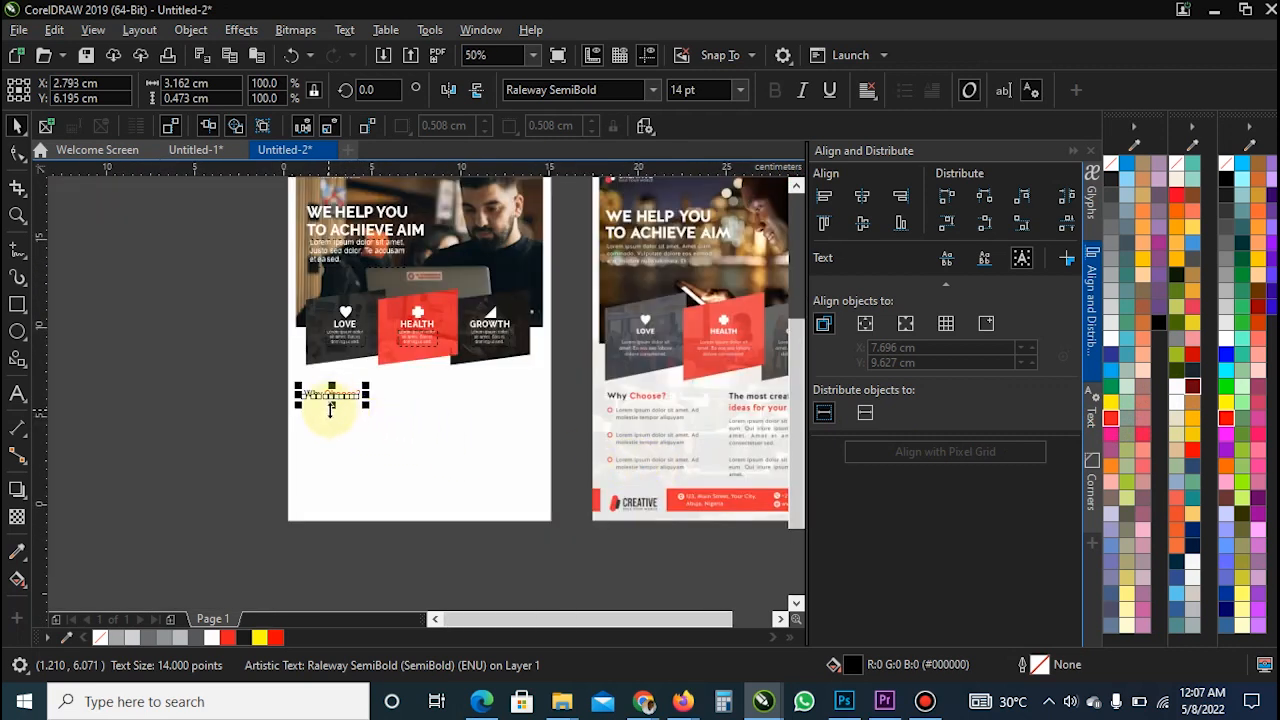
{"action": "scroll", "coordinate": [310, 432], "scroll_direction": "up", "scroll_amount": 2}
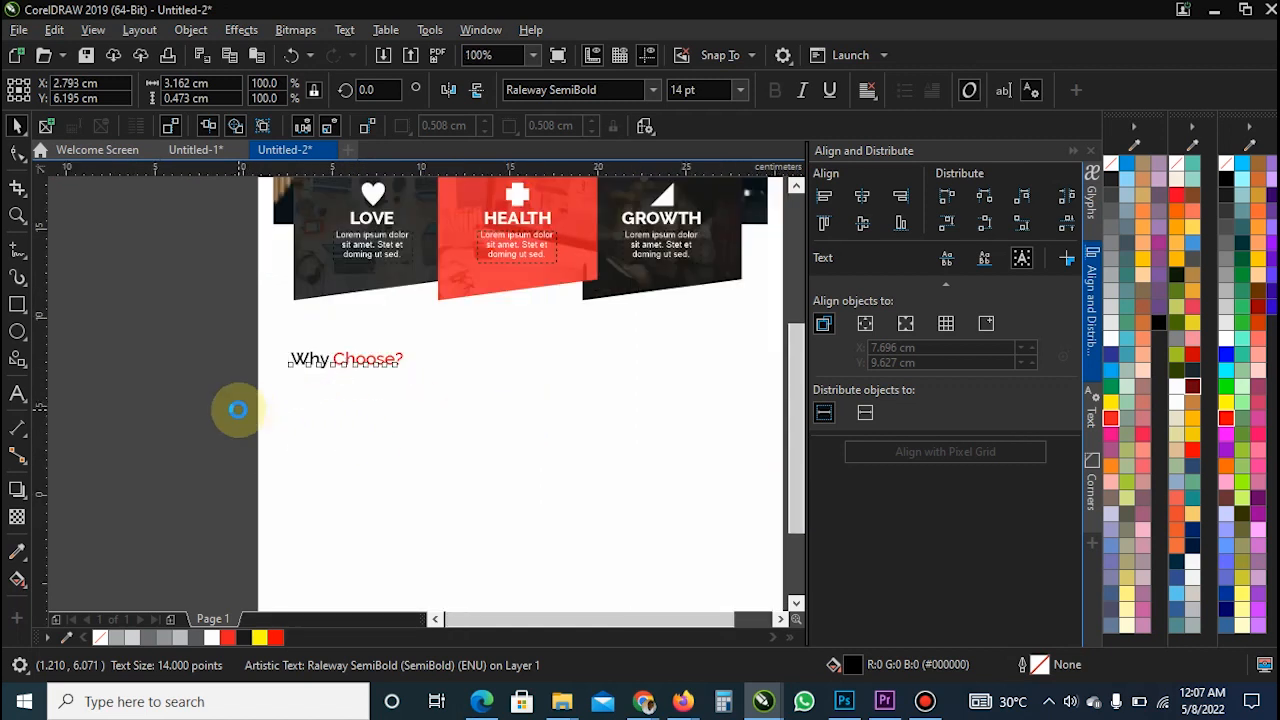
{"action": "scroll", "coordinate": [225, 410], "scroll_direction": "down", "scroll_amount": 2}
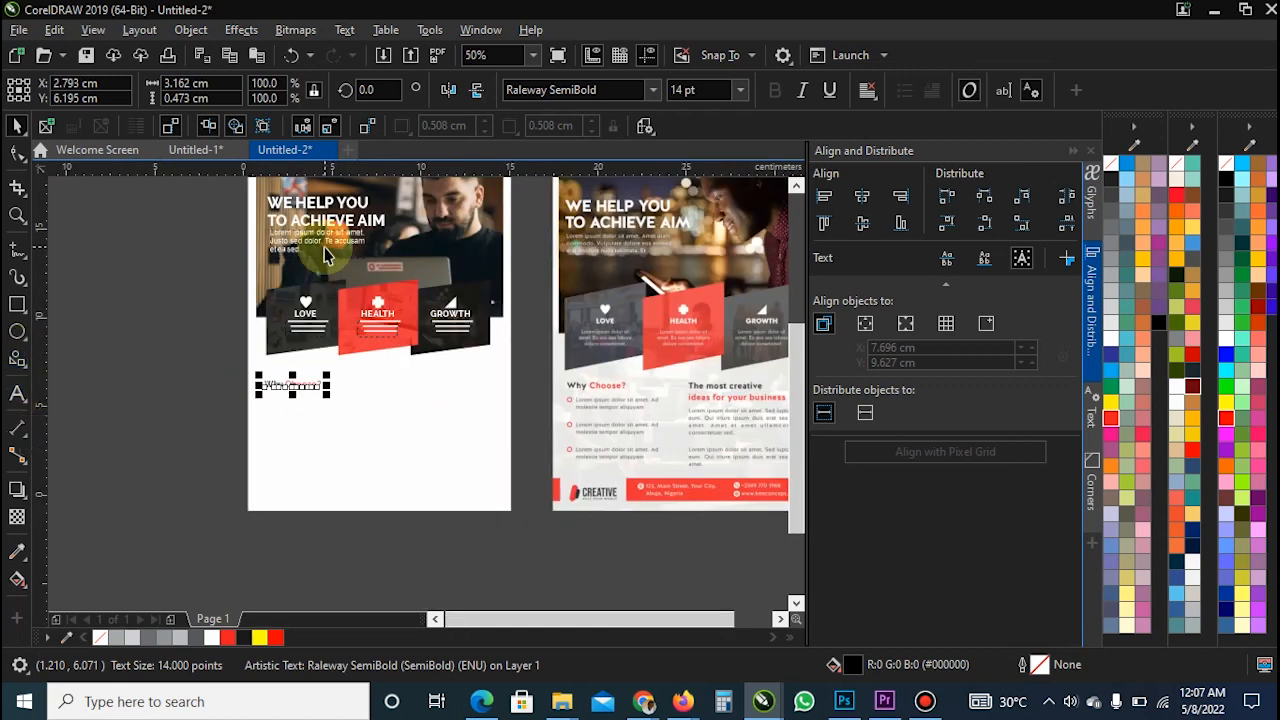
{"action": "left_click_drag", "start_coordinate": [316, 245], "coordinate": [297, 413]}
{"action": "scroll", "coordinate": [603, 420], "scroll_direction": "up", "scroll_amount": 2}
{"action": "scroll", "coordinate": [302, 451], "scroll_direction": "down", "scroll_amount": 2}
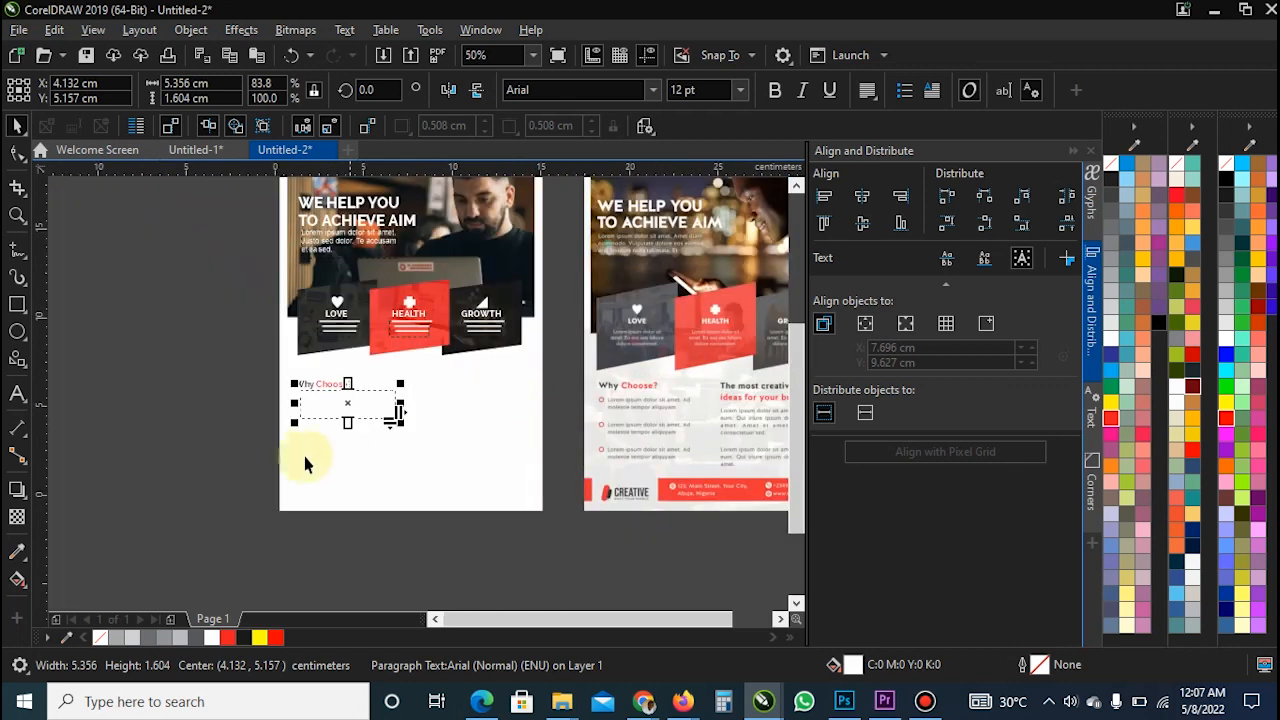
- Try dark grey #333333 on the copied paragraph and settle on a black fill
{"action": "scroll", "coordinate": [309, 426], "scroll_direction": "up", "scroll_amount": 4}
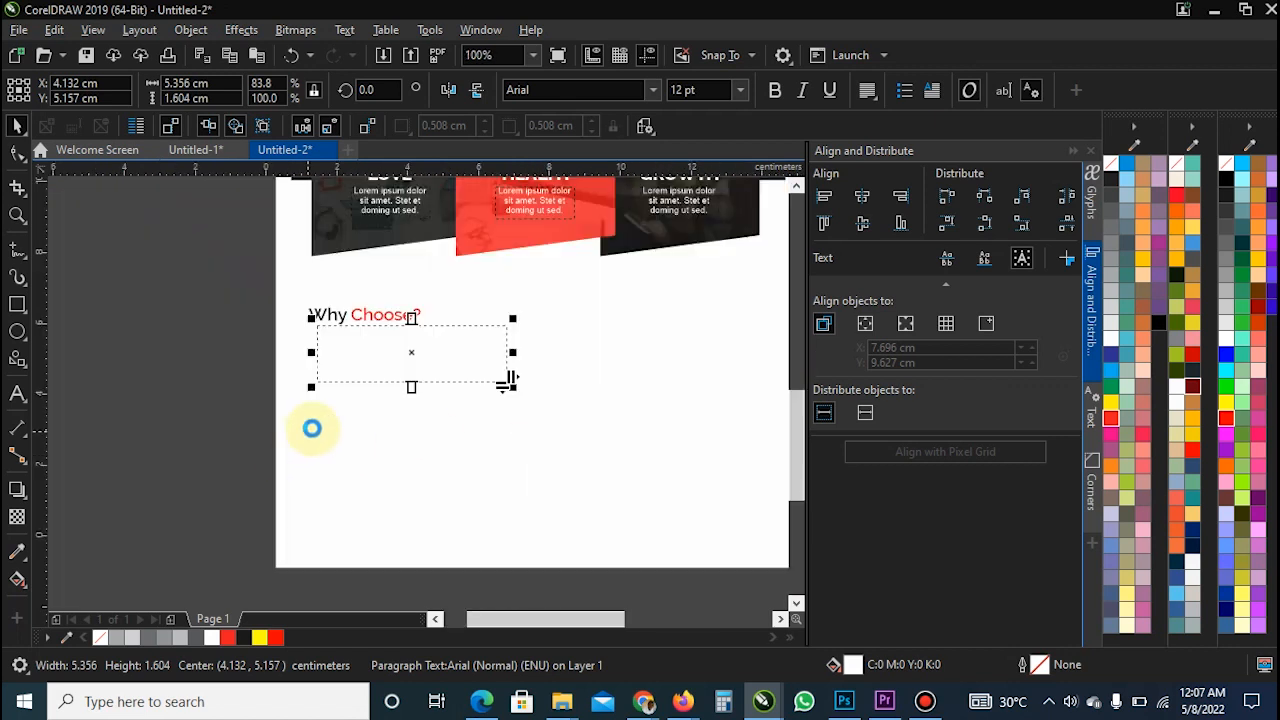
{"action": "left_click", "coordinate": [1228, 183]}
{"action": "left_click", "coordinate": [1228, 208]}
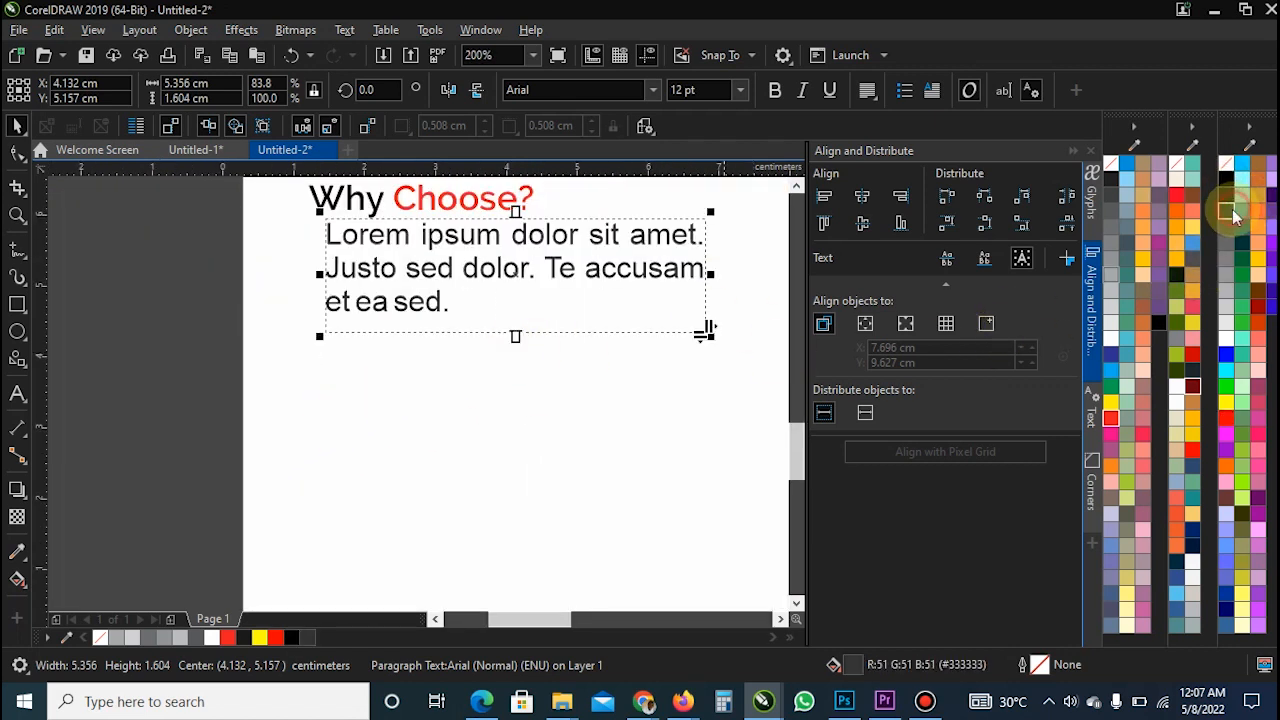
{"action": "scroll", "coordinate": [314, 503], "scroll_direction": "down", "scroll_amount": 3}
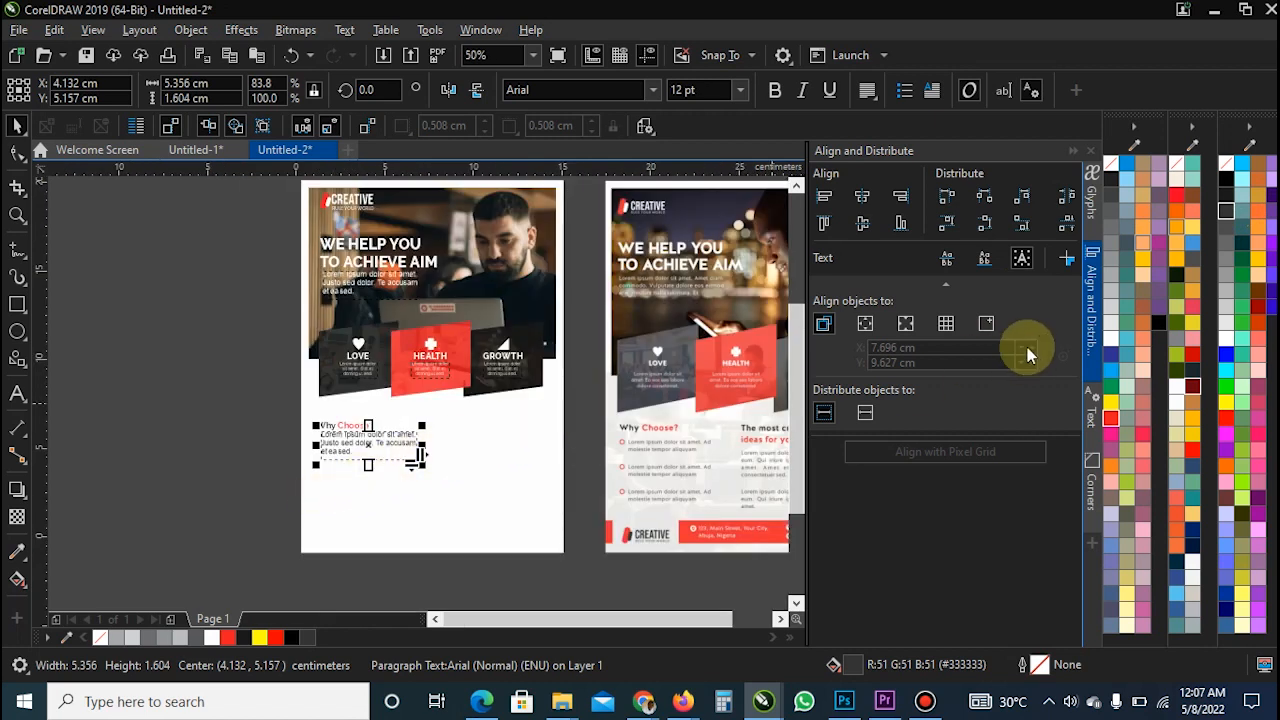
{"action": "scroll", "coordinate": [368, 466], "scroll_direction": "up", "scroll_amount": 2}
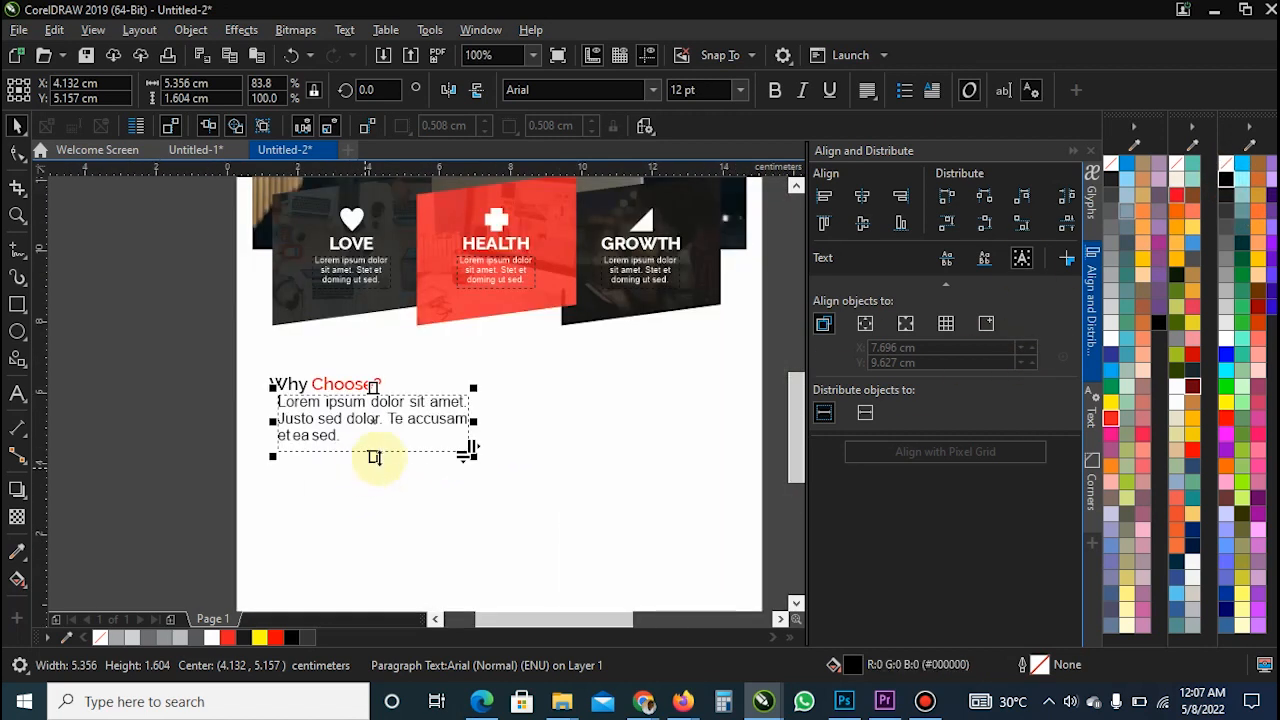
- Narrow the copied paragraph's frame to about 5.23 cm and set its text size to 10 pt
{"action": "mouse_move", "coordinate": [470, 422]}
{"action": "left_mouse_down"}
{"action": "mouse_move", "coordinate": [529, 423]}
{"action": "mouse_move", "coordinate": [468, 422]}
{"action": "left_mouse_up"}
{"action": "scroll", "coordinate": [350, 462], "scroll_direction": "down", "scroll_amount": 2}
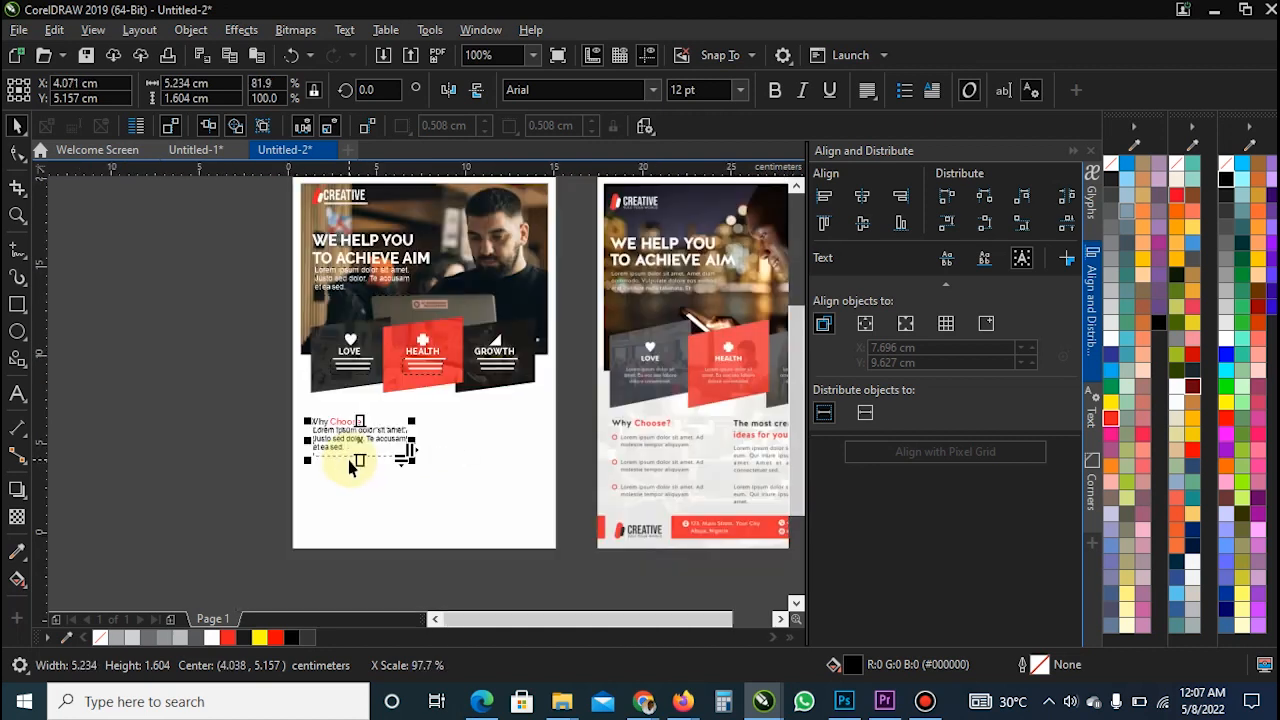
{"action": "left_click", "coordinate": [740, 89]}
{"action": "left_click", "coordinate": [709, 188]}
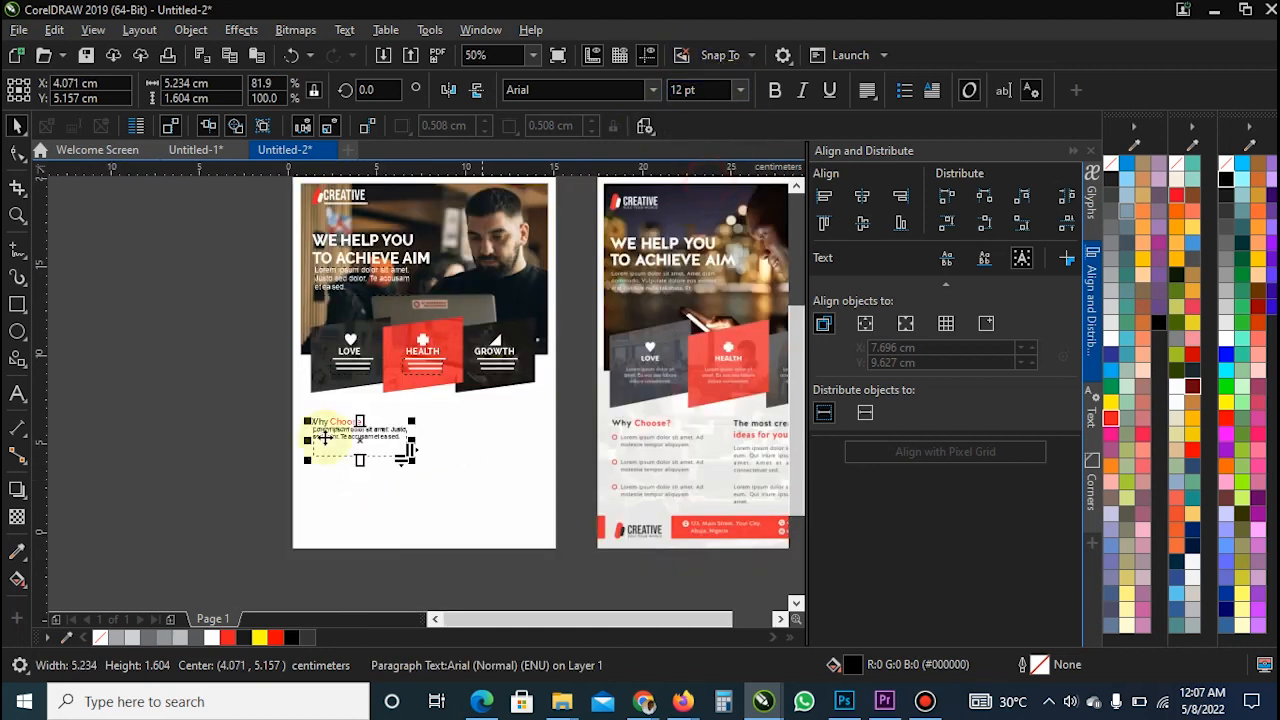
- Shorten the paragraph's frame to about 0.9 cm high and stack two evenly spaced copies below it
{"action": "left_click", "coordinate": [200, 500]}
{"action": "scroll", "coordinate": [363, 508], "scroll_direction": "down", "scroll_amount": 1}
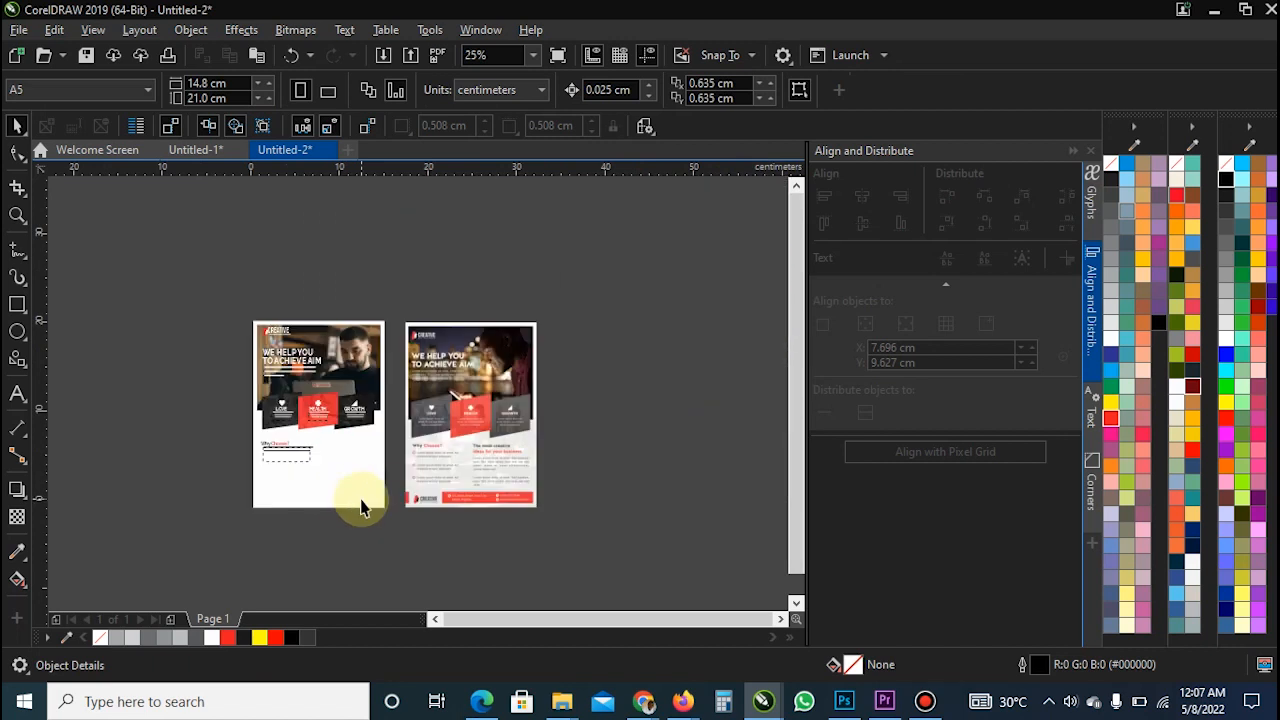
{"action": "scroll", "coordinate": [369, 498], "scroll_direction": "up", "scroll_amount": 1}
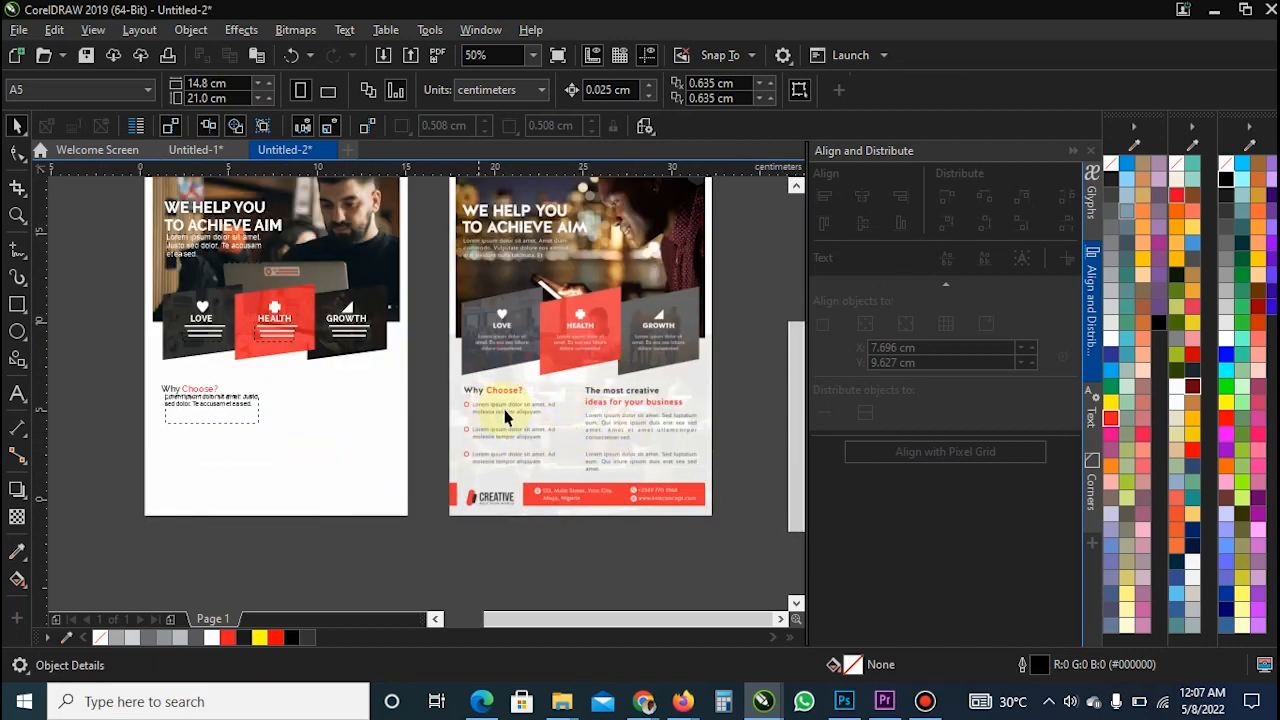
{"action": "scroll", "coordinate": [147, 414], "scroll_direction": "up", "scroll_amount": 1}
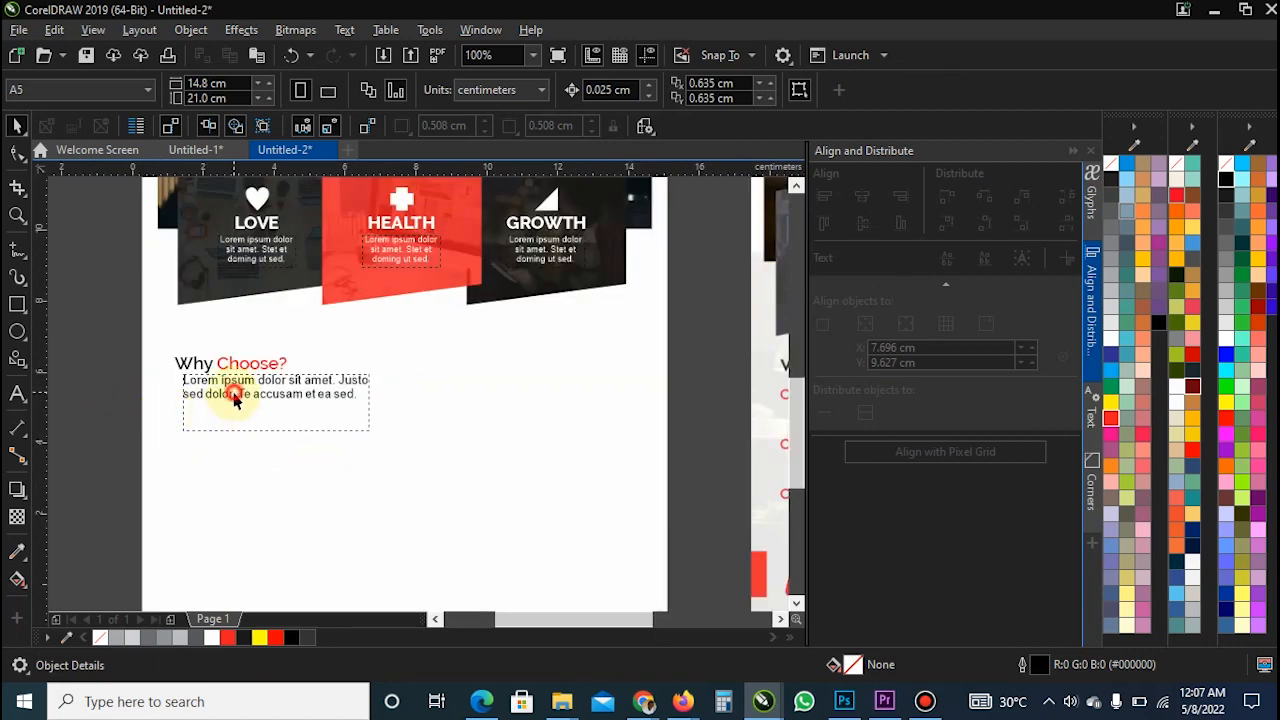
{"action": "left_click", "coordinate": [236, 400]}
{"action": "left_click_drag", "start_coordinate": [371, 401], "coordinate": [380, 403]}
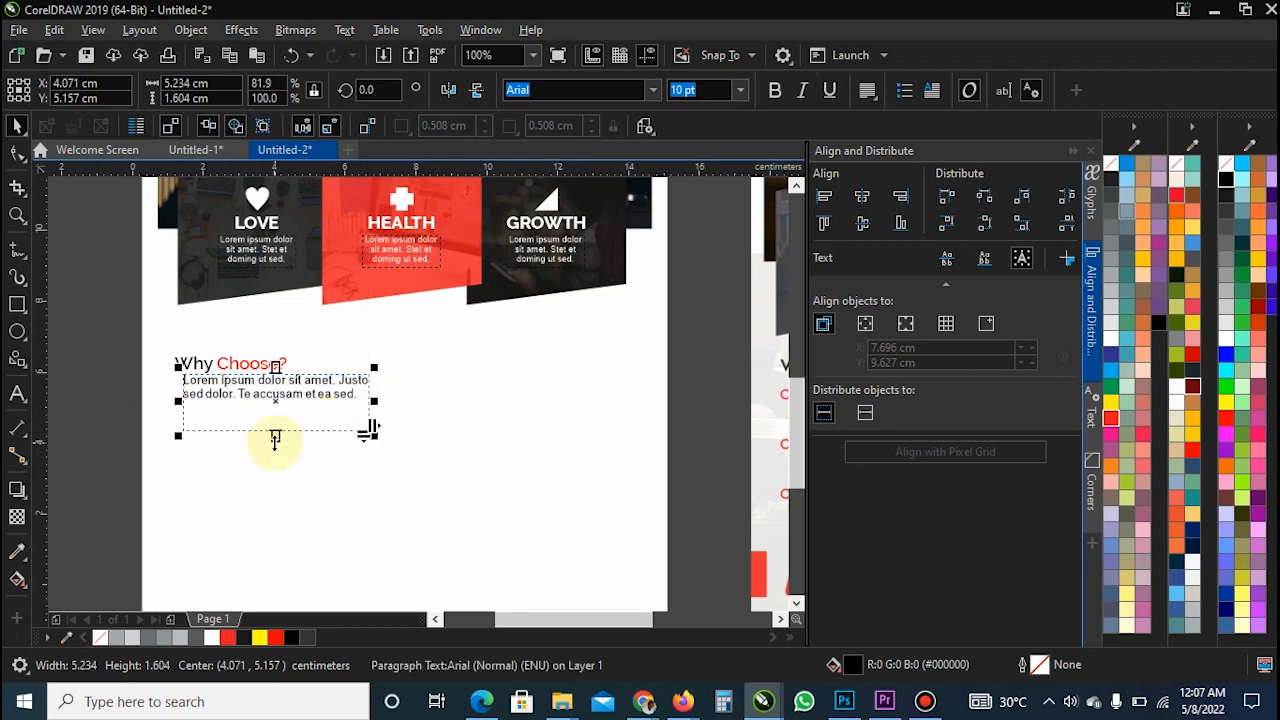
{"action": "left_click_drag", "start_coordinate": [276, 431], "coordinate": [263, 460]}
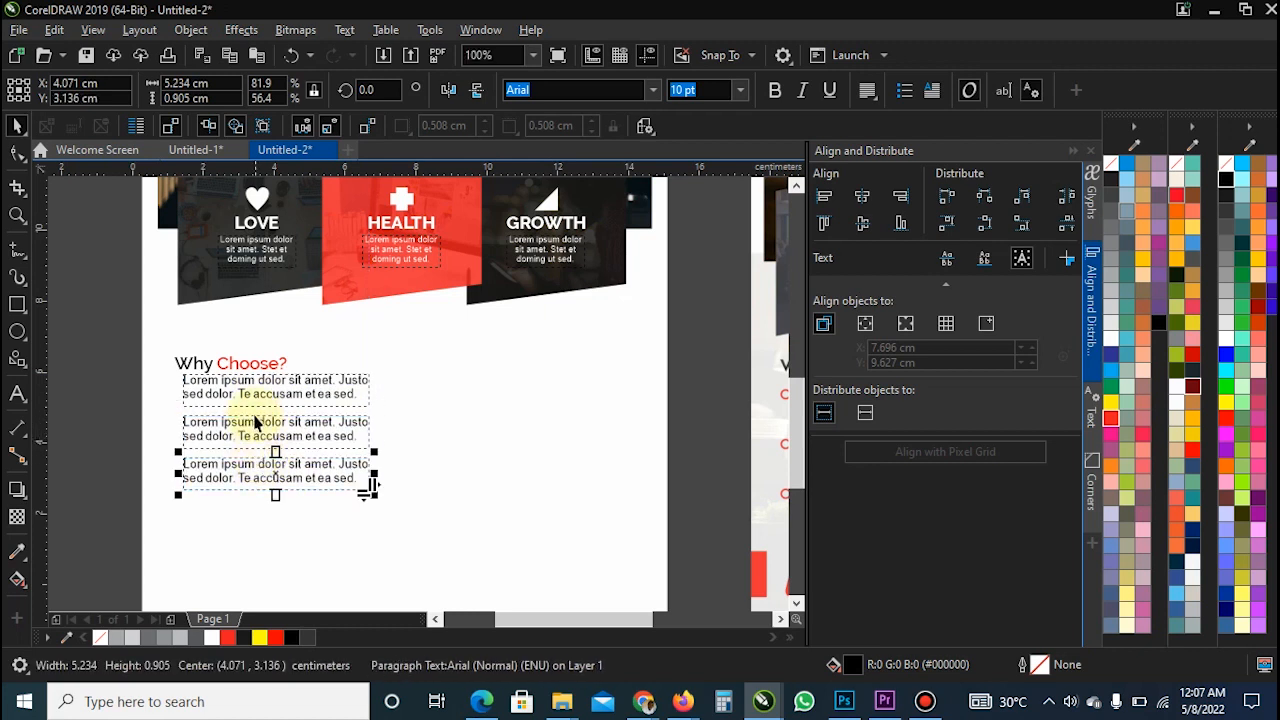
- Nudge the three paragraphs slightly down from the heading and draw a circle about 0.45 cm wide beside the first one
{"action": "left_click_drag", "start_coordinate": [110, 363], "coordinate": [345, 503]}
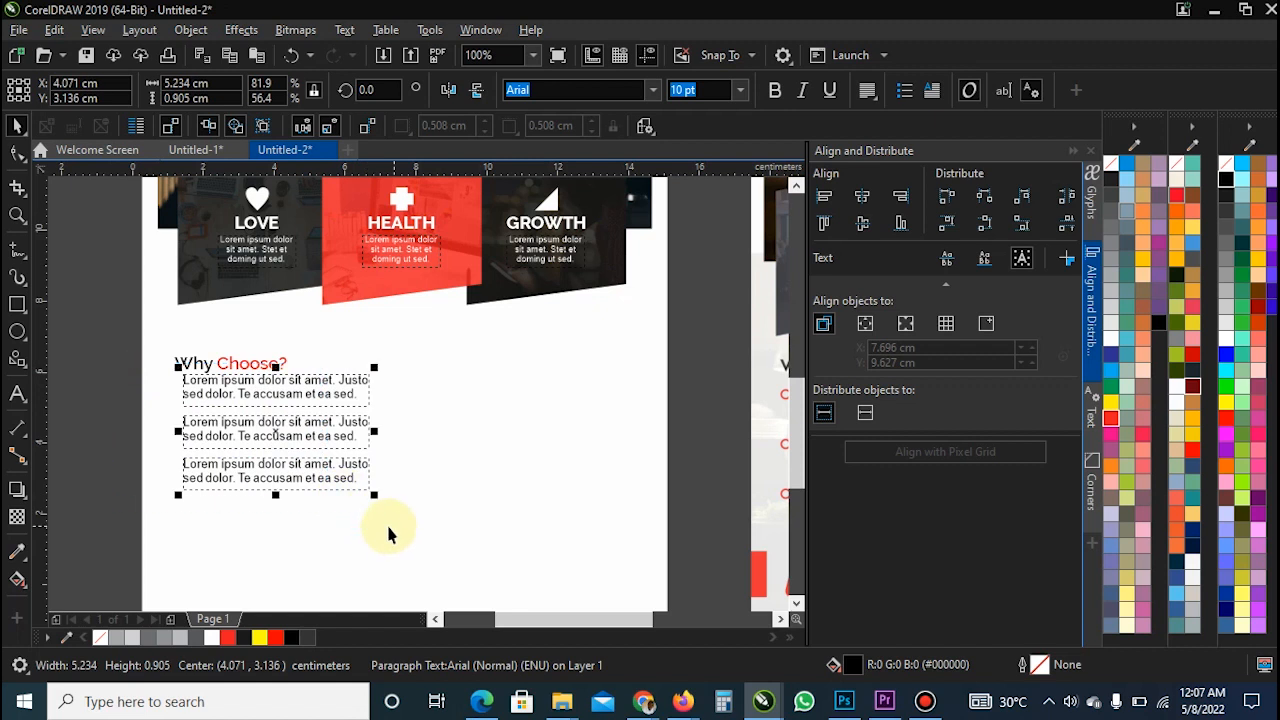
{"action": "key", "text": "Down"}
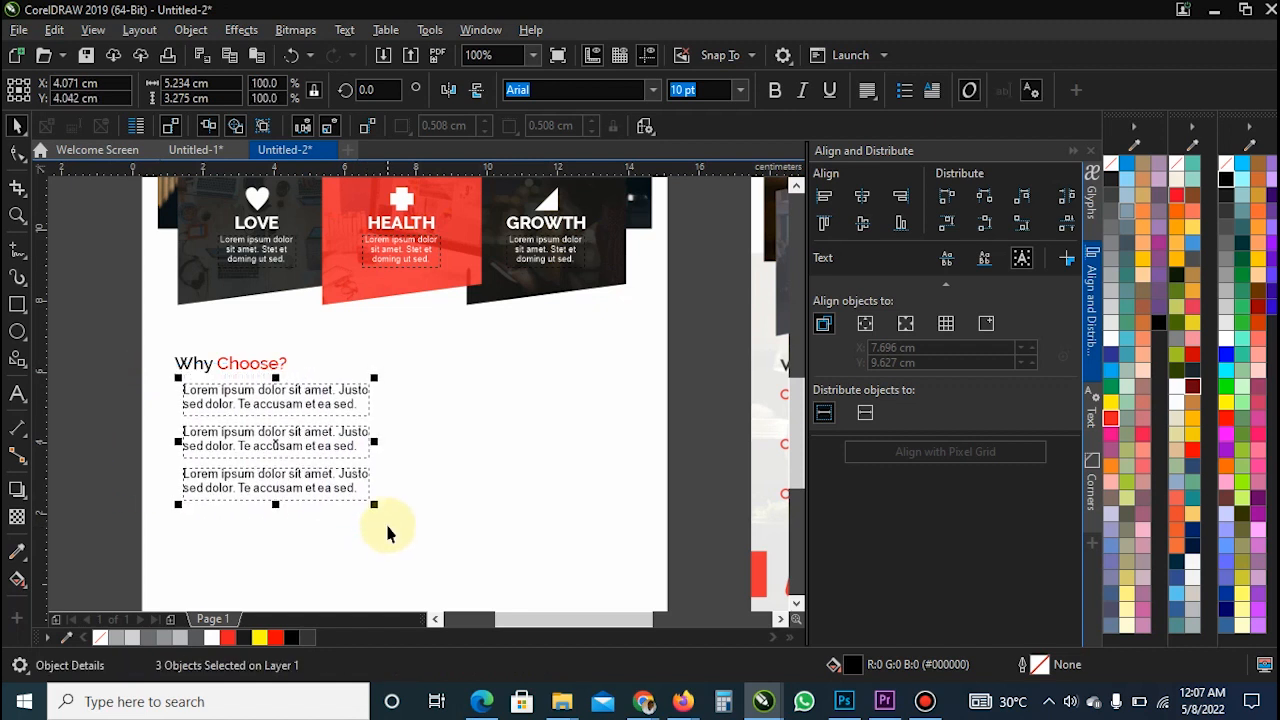
{"action": "left_click", "coordinate": [17, 333]}
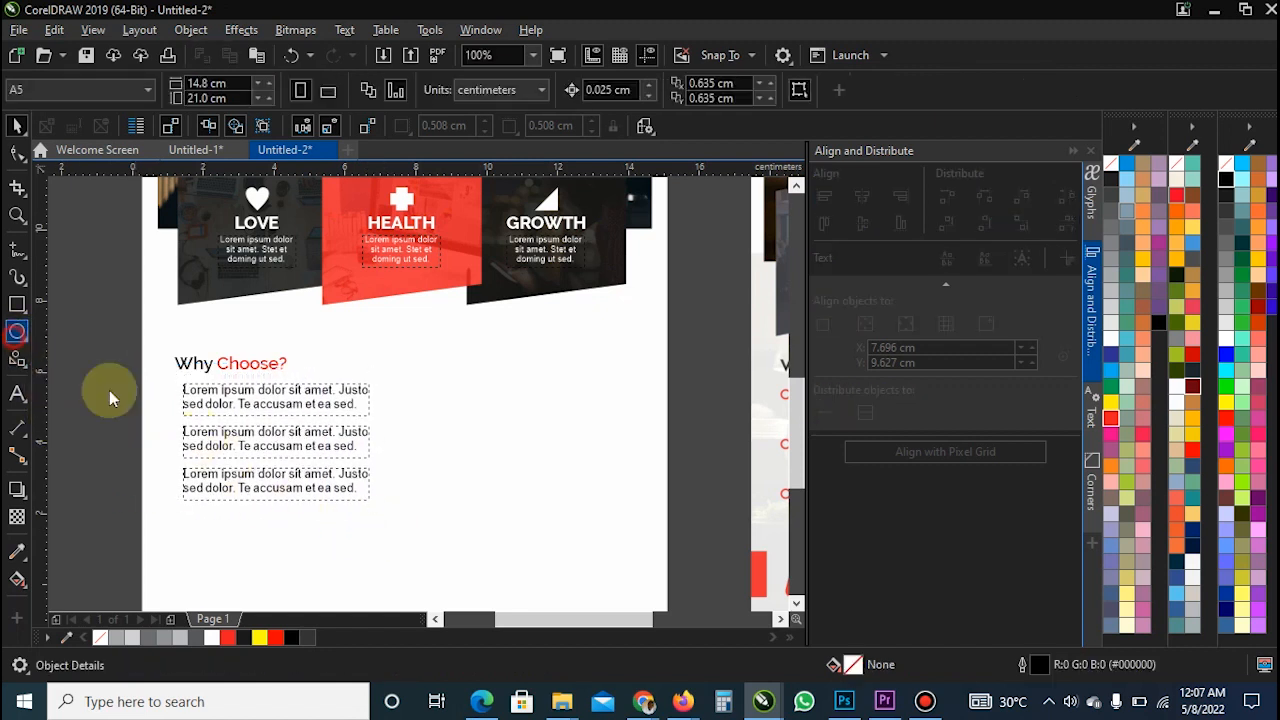
{"action": "scroll", "coordinate": [166, 400], "scroll_direction": "up", "scroll_amount": 2}
{"action": "left_click_drag", "start_coordinate": [172, 381], "coordinate": [176, 400]}
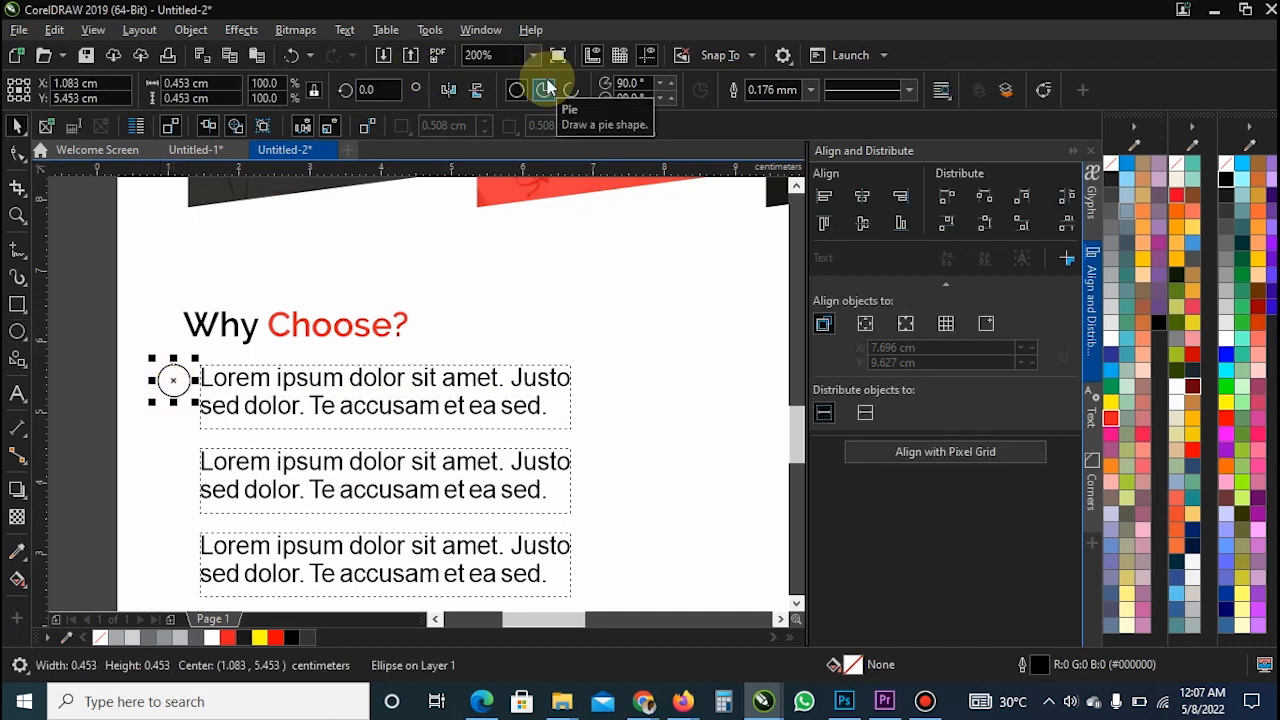
- Give the circle a red outline (C:0 M:100 Y:100 K:0), trying 1.0 mm and settling on a width of 0.75 mm
{"action": "left_click", "coordinate": [810, 90]}
{"action": "left_click", "coordinate": [777, 207]}
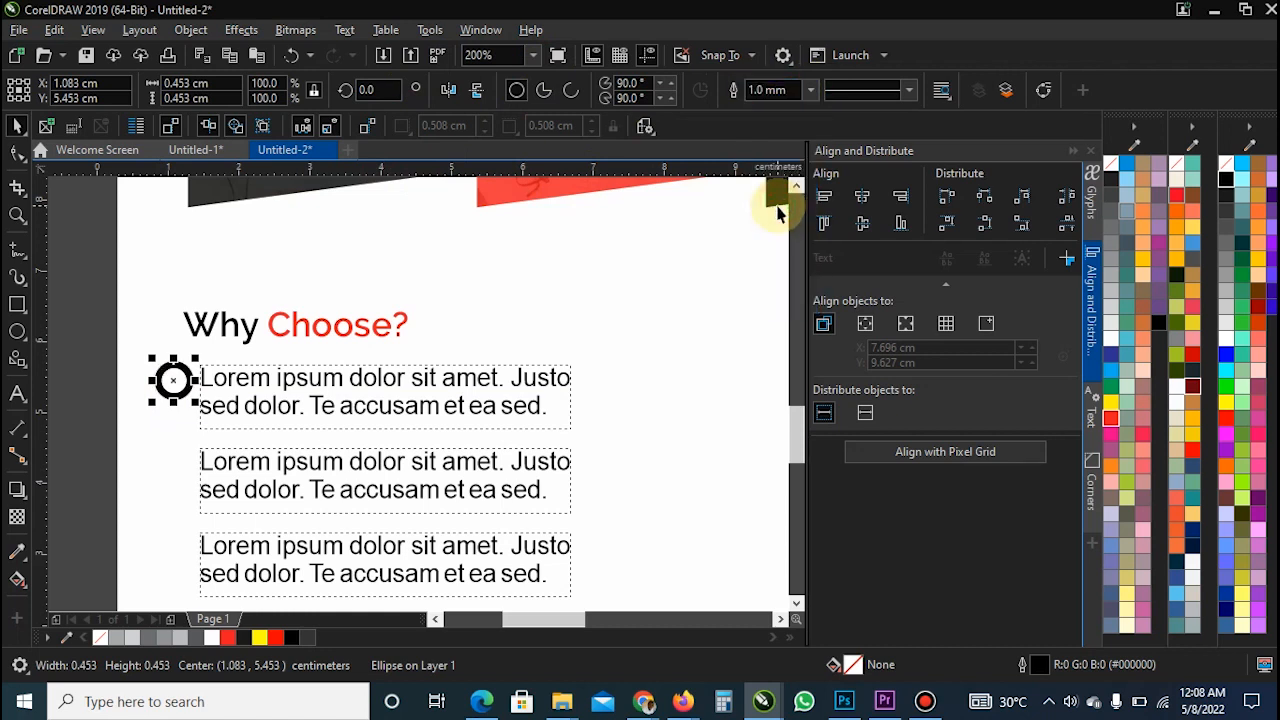
{"action": "left_click", "coordinate": [810, 92]}
{"action": "left_click", "coordinate": [793, 187]}
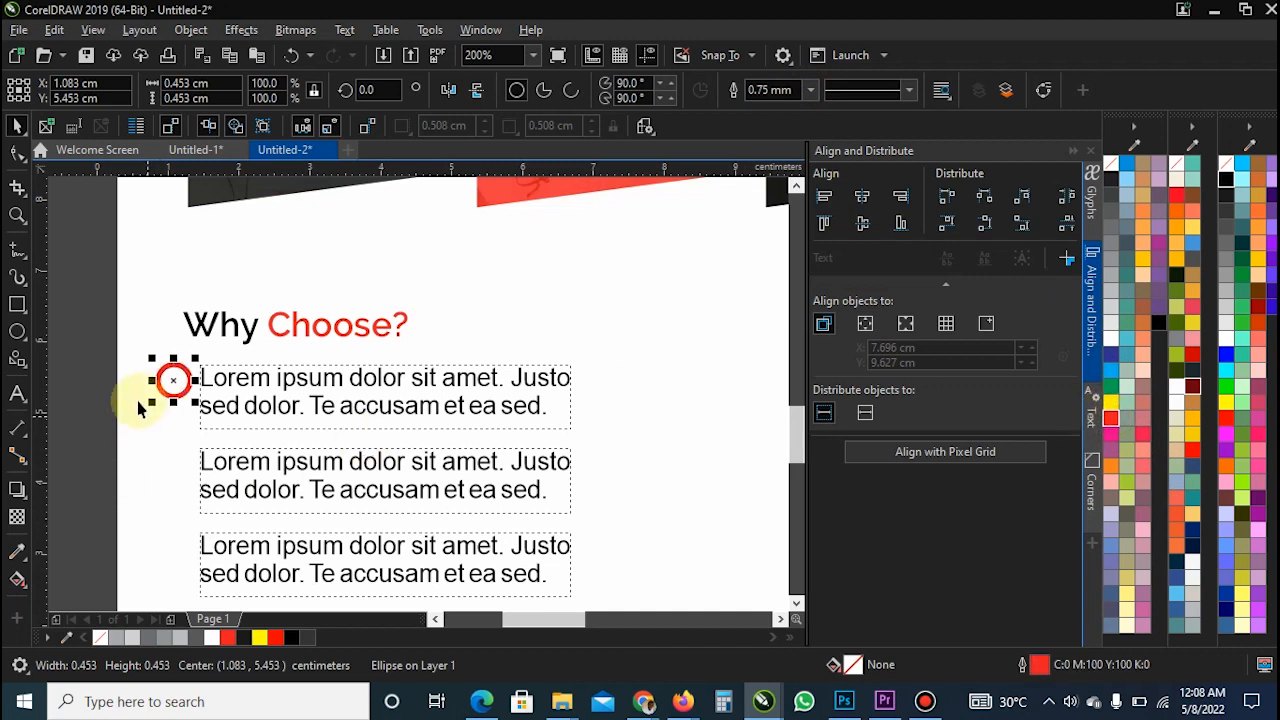
- Shrink the ring to about 0.23 cm, set its outline to 0.5 mm and place it close to the paragraph's first line
{"action": "scroll", "coordinate": [103, 374], "scroll_direction": "up", "scroll_amount": 2}
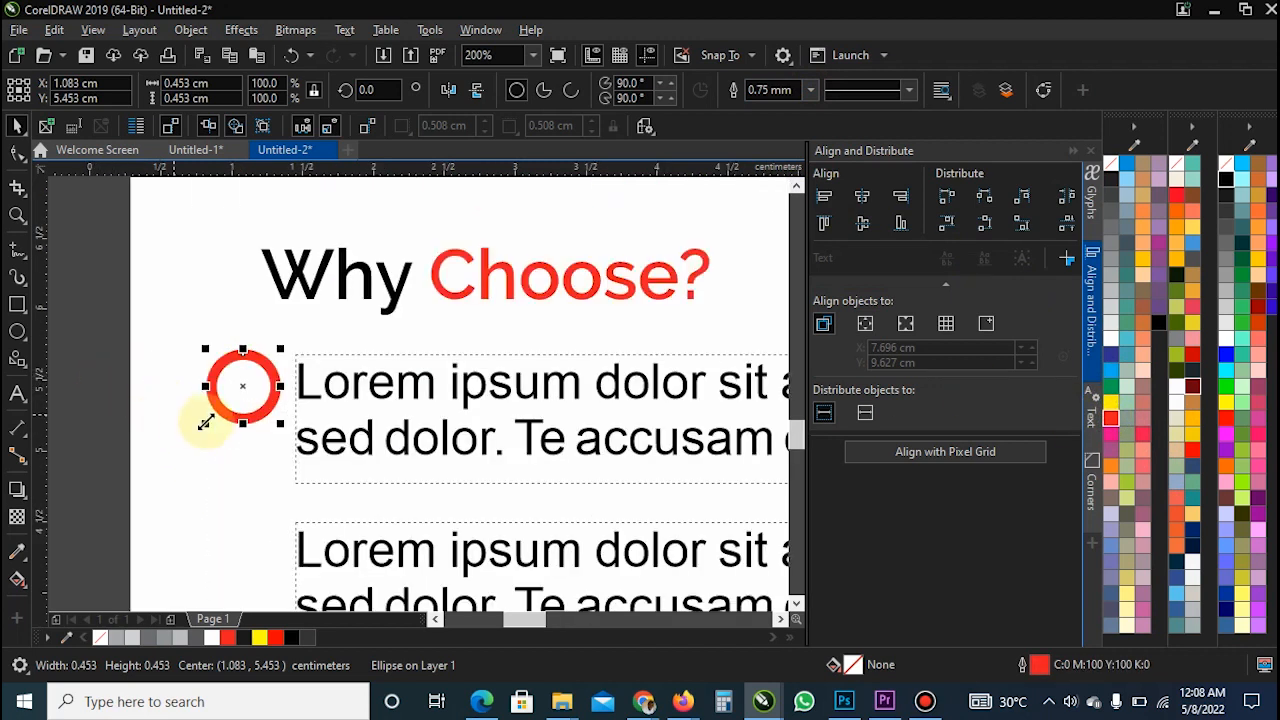
{"action": "left_click_drag", "start_coordinate": [210, 422], "coordinate": [262, 387]}
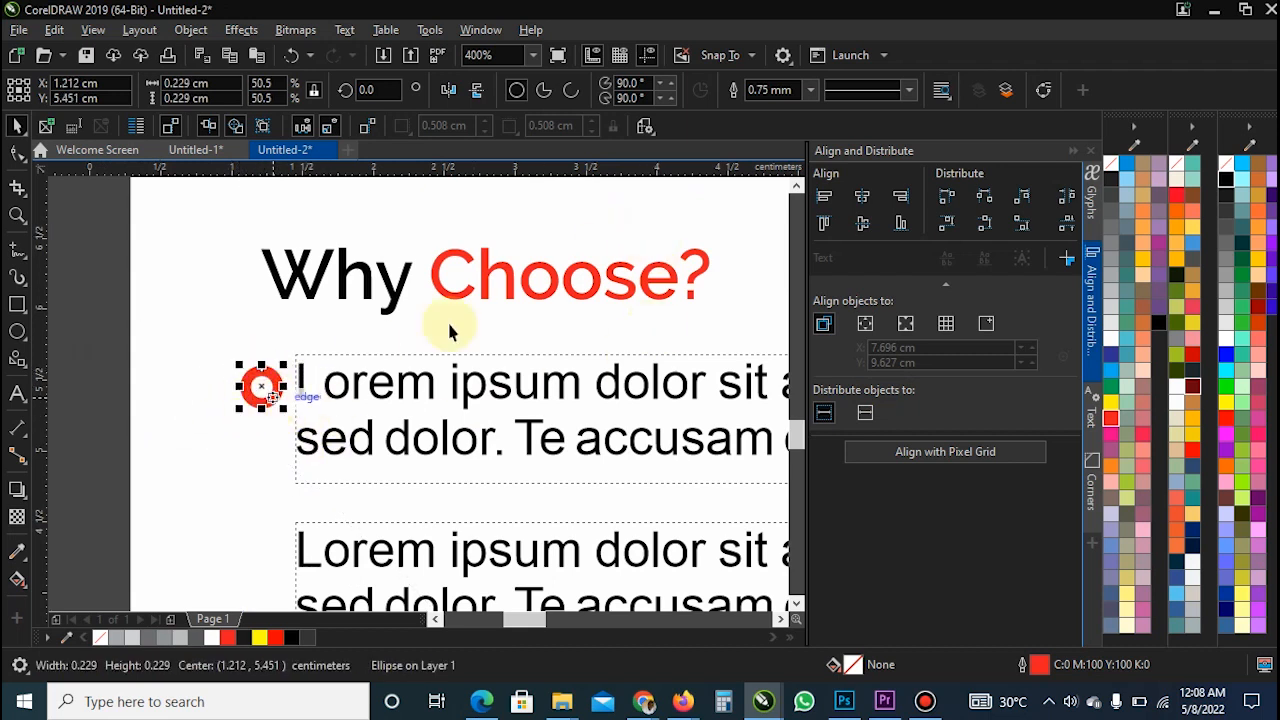
{"action": "left_click", "coordinate": [811, 93]}
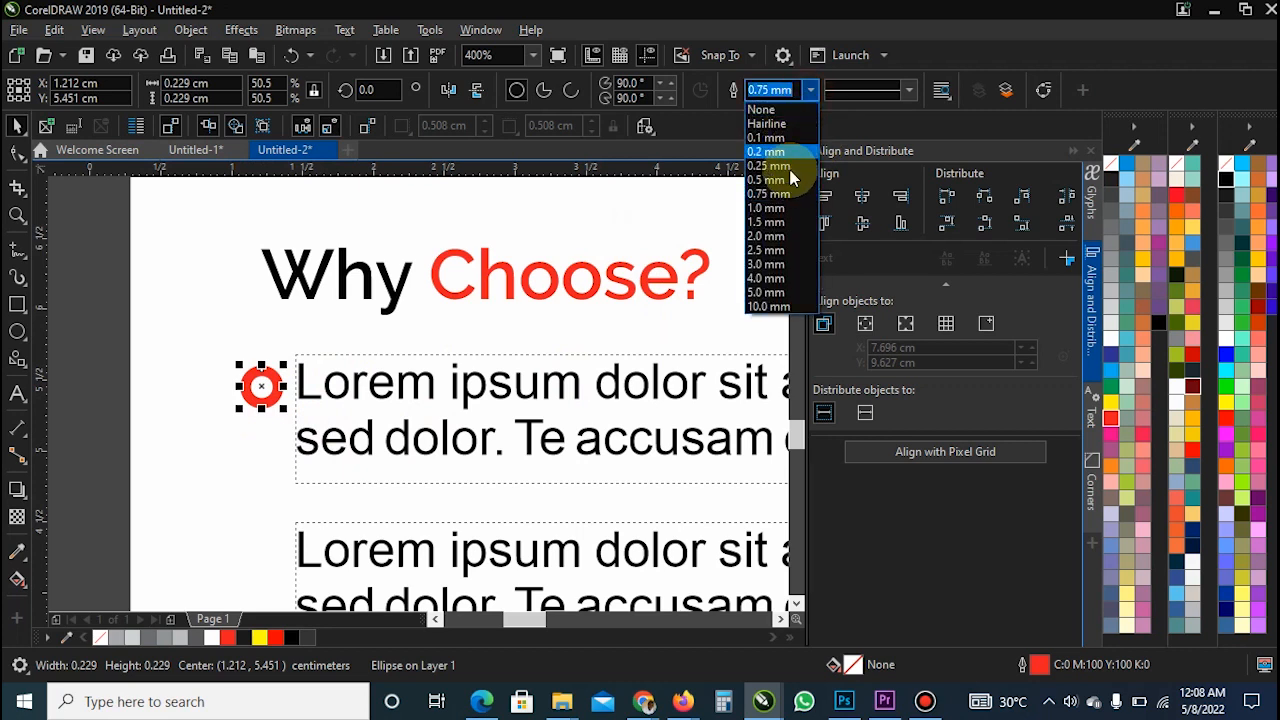
{"action": "left_click", "coordinate": [789, 175]}
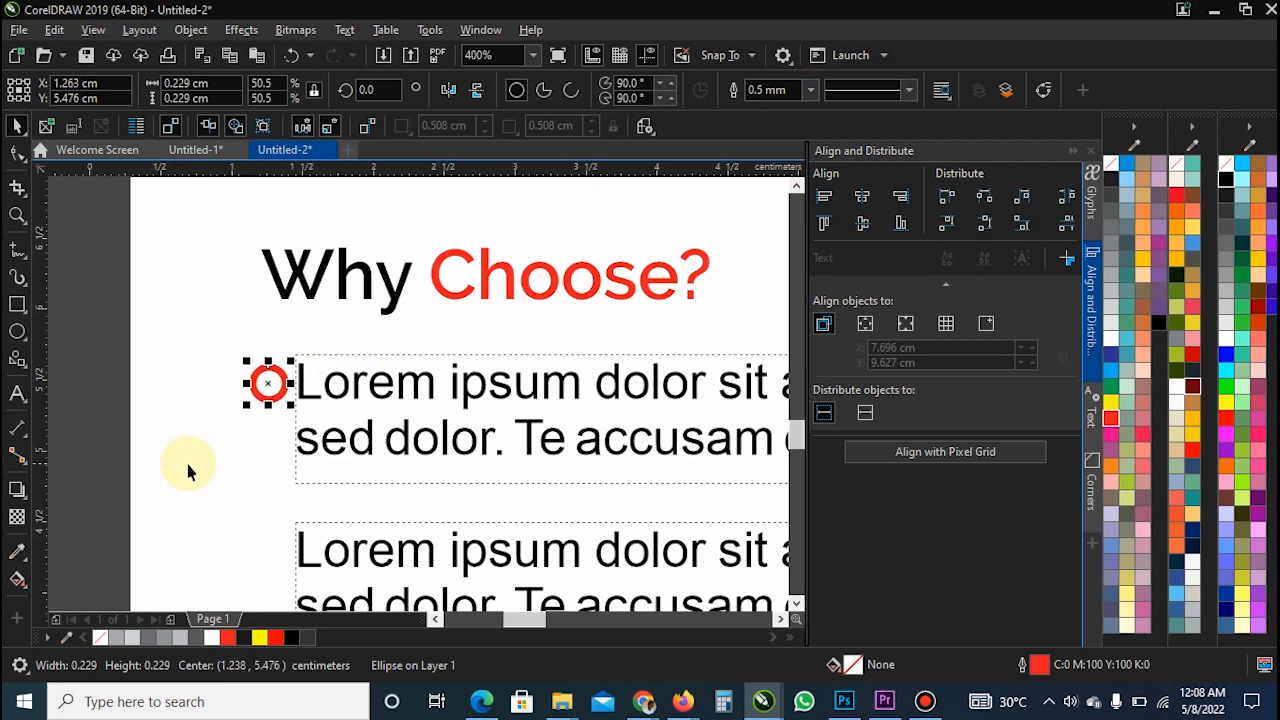
- Scale the red ring down slightly to about 0.21 cm beside the first paragraph
{"action": "scroll", "coordinate": [244, 402], "scroll_direction": "up", "scroll_amount": 2}
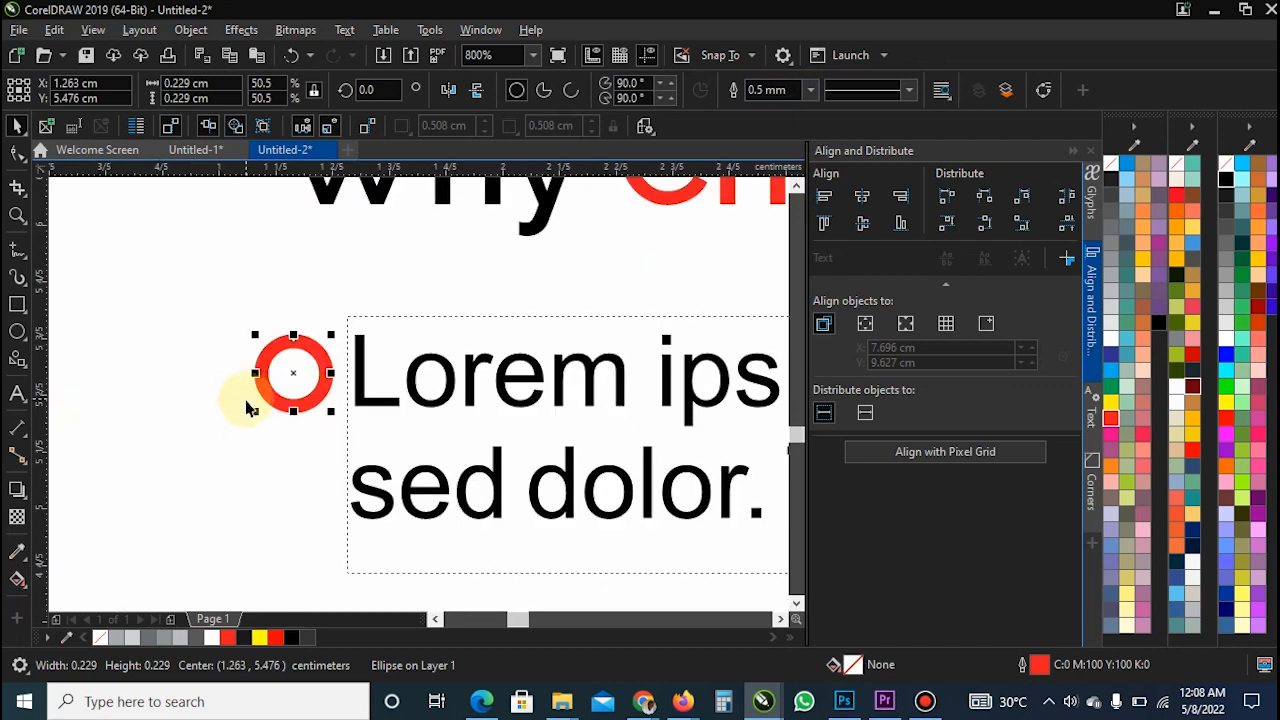
{"action": "left_click", "coordinate": [255, 410]}
{"action": "left_click", "coordinate": [268, 387]}
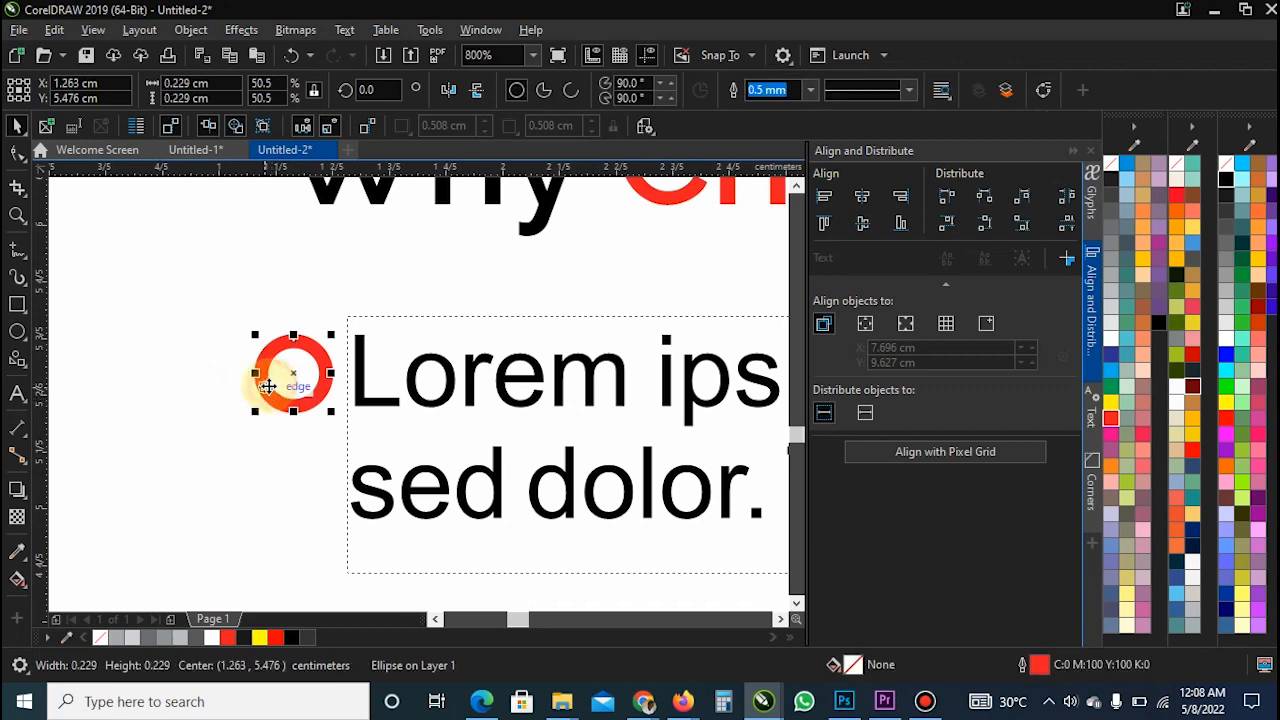
{"action": "left_click_drag", "start_coordinate": [253, 413], "coordinate": [271, 401]}
{"action": "scroll", "coordinate": [257, 413], "scroll_direction": "up", "scroll_amount": 1}
{"action": "scroll", "coordinate": [271, 401], "scroll_direction": "down", "scroll_amount": 2}
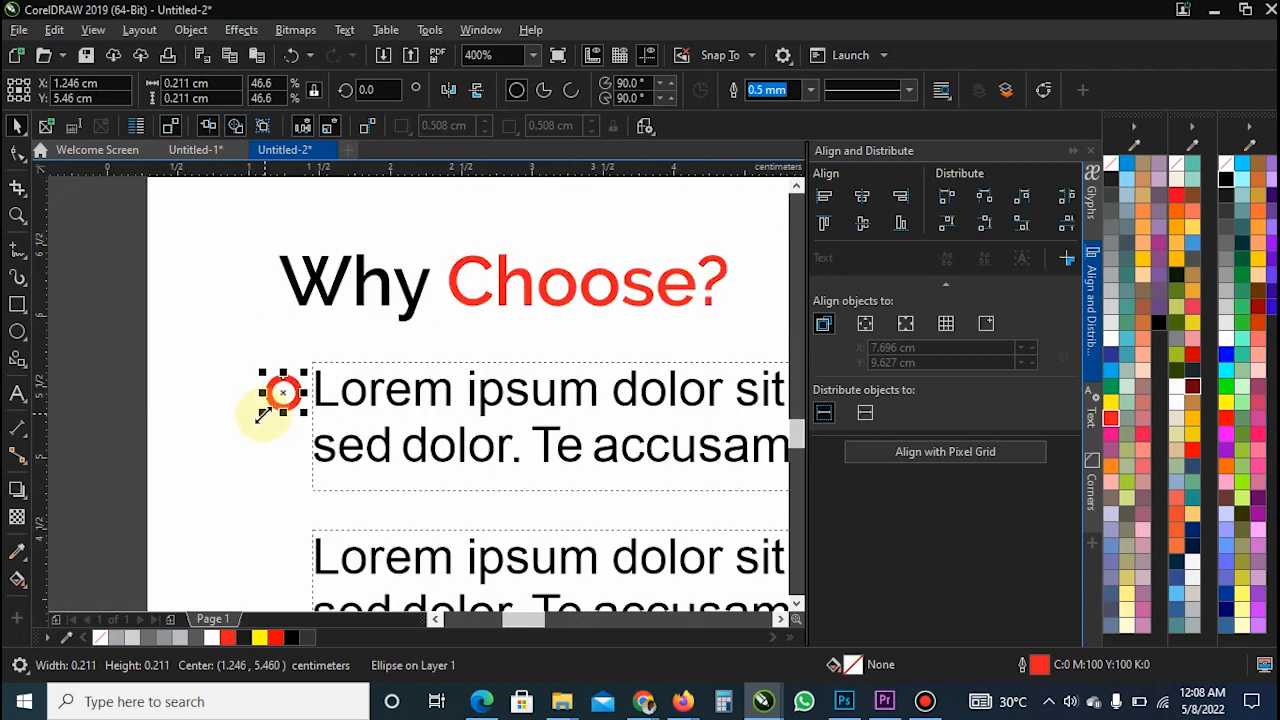
- Place a copy of the red ring straight below the original, beside the second paragraph
{"action": "scroll", "coordinate": [262, 410], "scroll_direction": "down", "scroll_amount": 2}
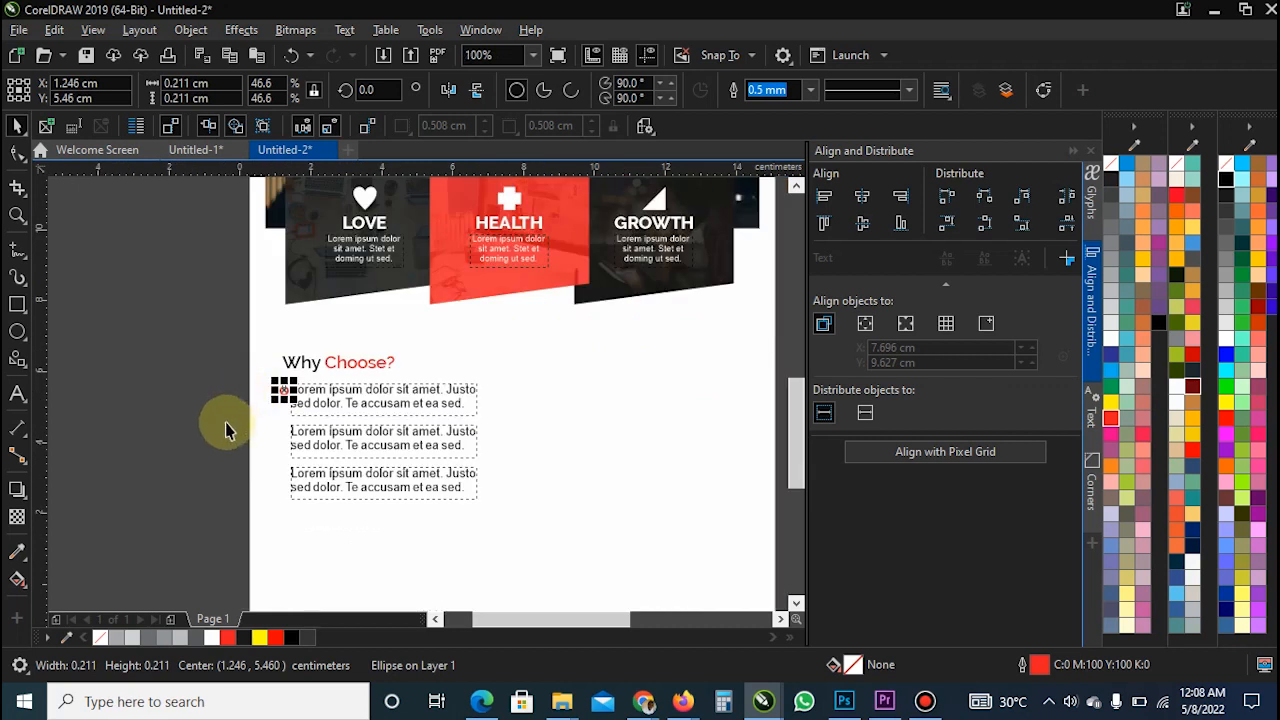
{"action": "left_click", "coordinate": [226, 430]}
{"action": "scroll", "coordinate": [282, 398], "scroll_direction": "up", "scroll_amount": 1}
{"action": "left_click_drag", "start_coordinate": [284, 392], "coordinate": [280, 493]}
{"action": "scroll", "coordinate": [219, 405], "scroll_direction": "down", "scroll_amount": 2}
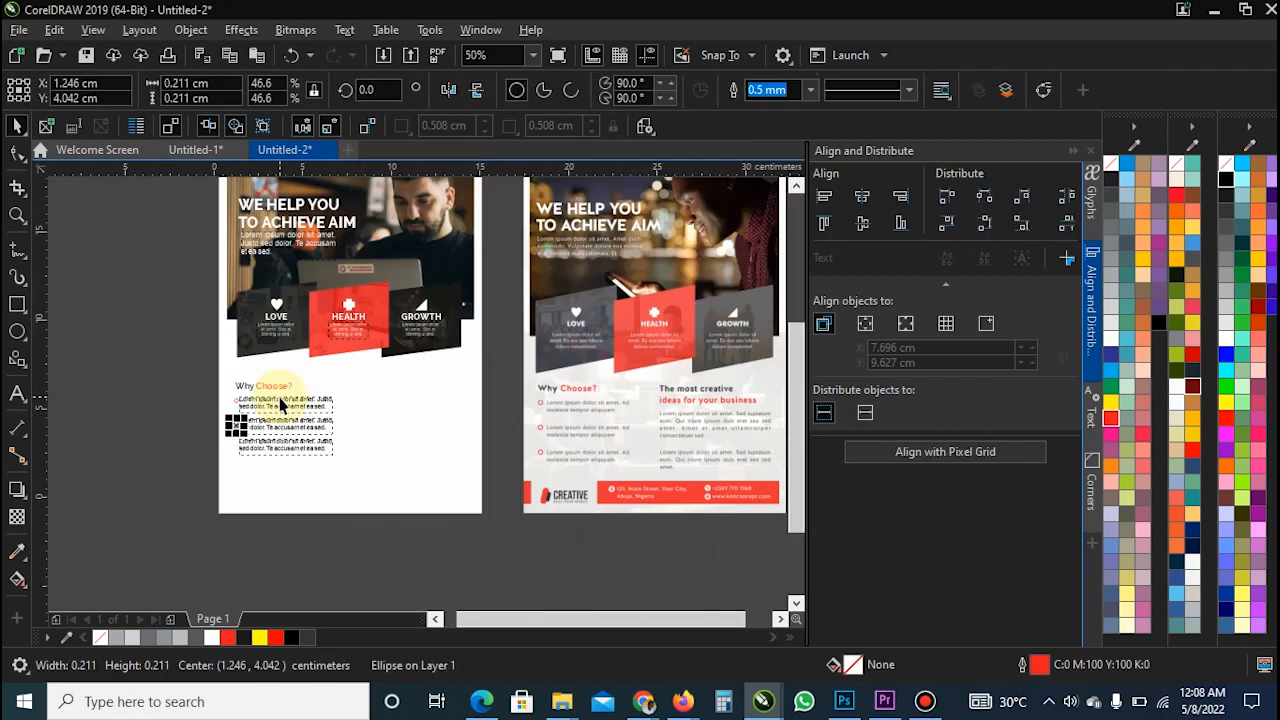
{"action": "scroll", "coordinate": [590, 427], "scroll_direction": "up", "scroll_amount": 1}
{"action": "scroll", "coordinate": [590, 425], "scroll_direction": "down", "scroll_amount": 1}
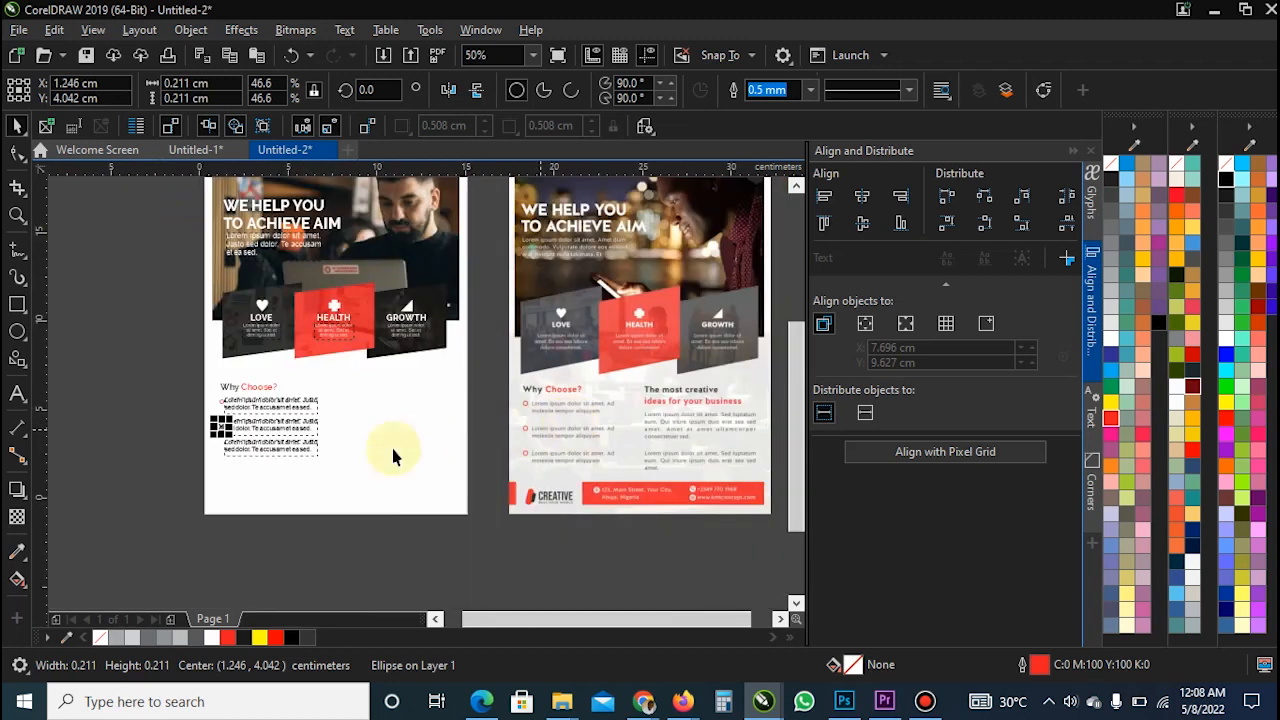
{"action": "scroll", "coordinate": [133, 468], "scroll_direction": "up", "scroll_amount": 1}
{"action": "scroll", "coordinate": [171, 432], "scroll_direction": "up", "scroll_amount": 1}
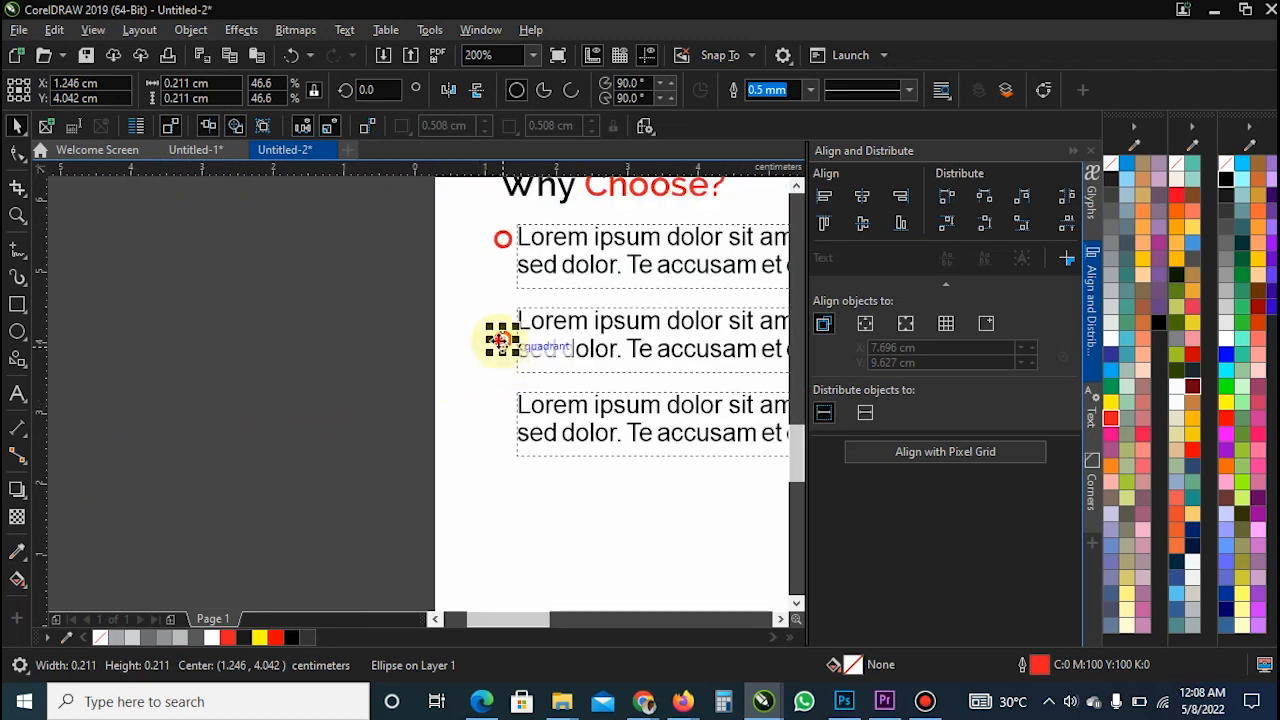
- Place another copy of the red ring straight below, level with the first line of the third paragraph
{"action": "left_click_drag", "start_coordinate": [500, 340], "coordinate": [517, 408]}
{"action": "scroll", "coordinate": [506, 380], "scroll_direction": "up", "scroll_amount": 1}
{"action": "scroll", "coordinate": [508, 437], "scroll_direction": "up", "scroll_amount": 1}
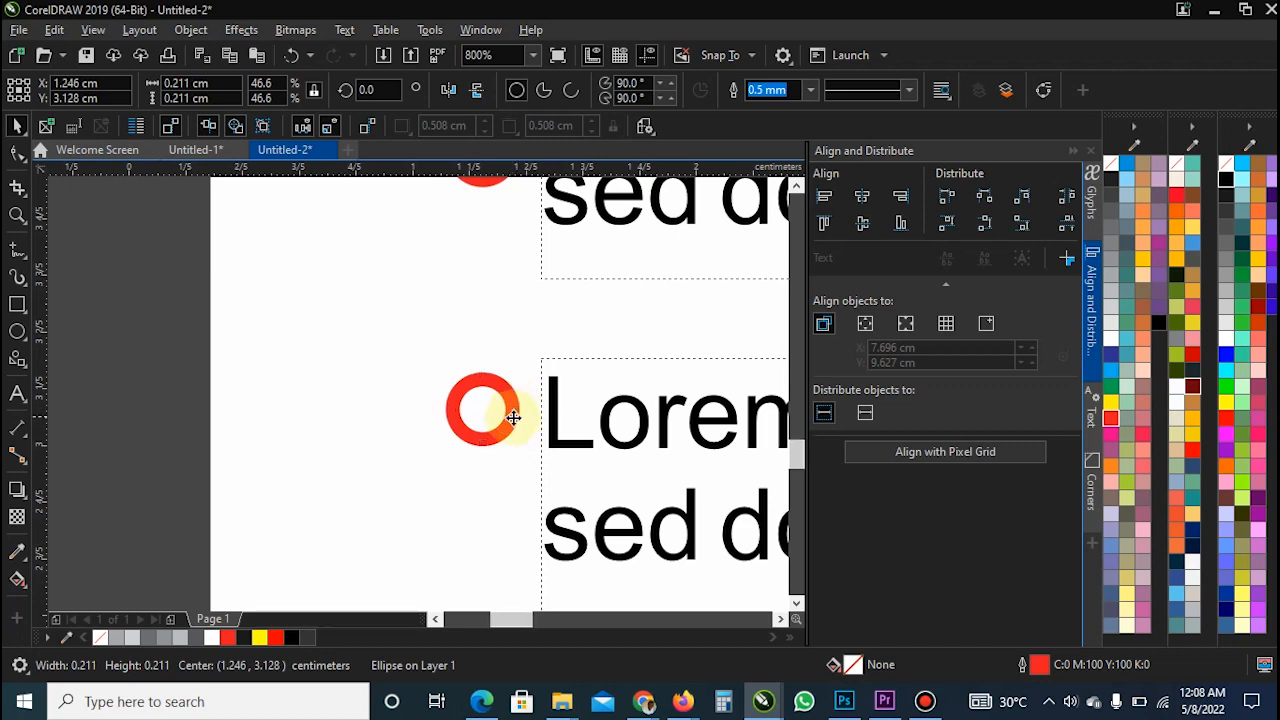
{"action": "scroll", "coordinate": [513, 418], "scroll_direction": "down", "scroll_amount": 1}
{"action": "scroll", "coordinate": [508, 230], "scroll_direction": "up", "scroll_amount": 1}
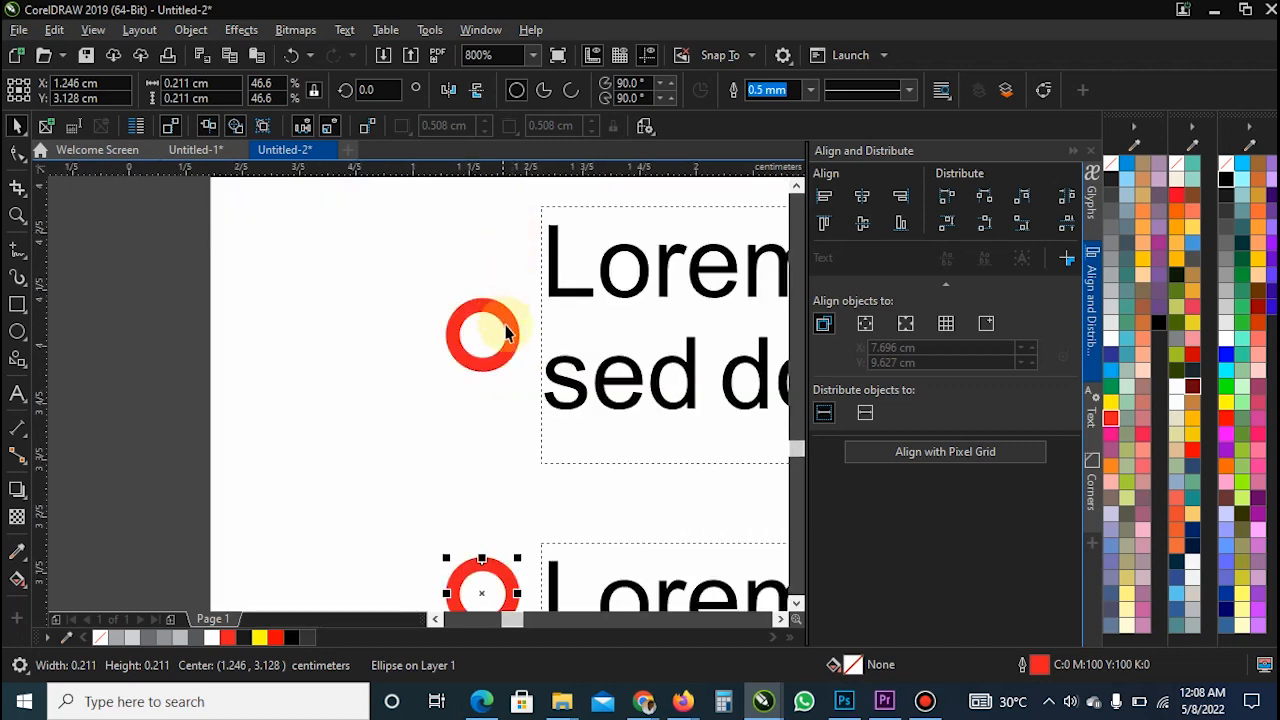
- Move the second ring straight up until it is level with the first line of the second paragraph
{"action": "left_click", "coordinate": [513, 340]}
{"action": "left_click_drag", "start_coordinate": [515, 335], "coordinate": [510, 274]}
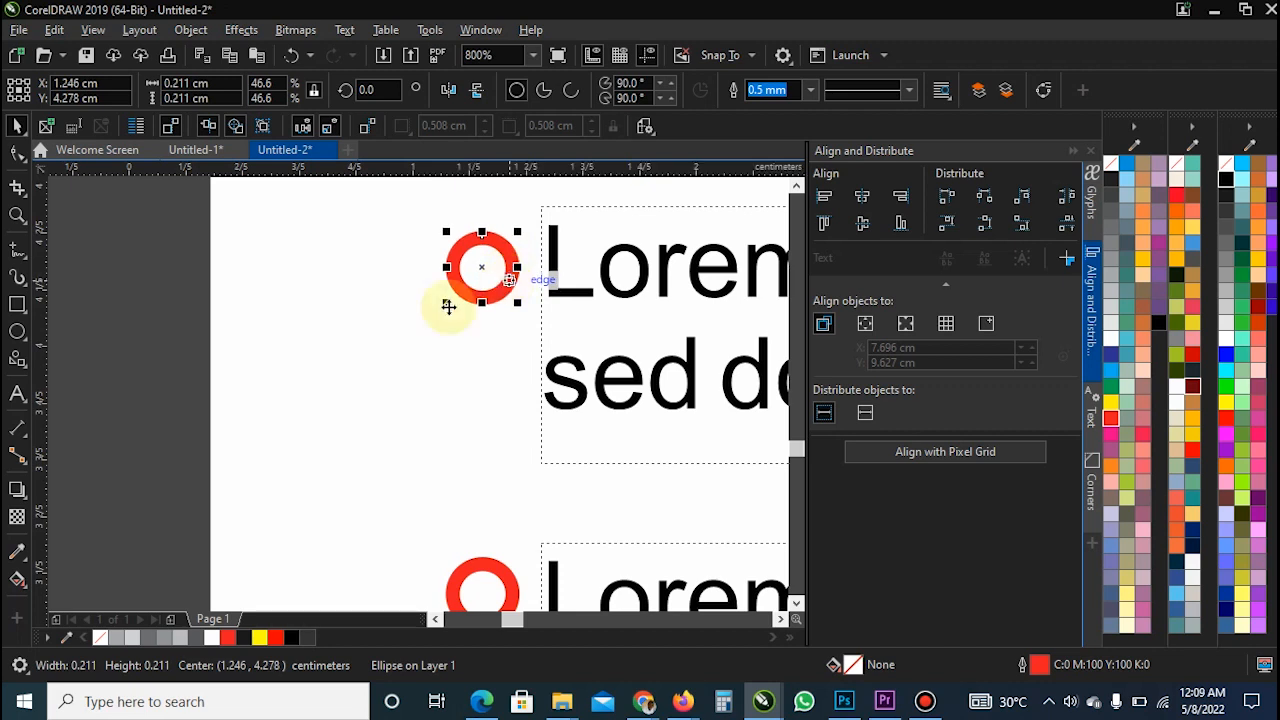
{"action": "scroll", "coordinate": [400, 335], "scroll_direction": "down", "scroll_amount": 4}
{"action": "left_click", "coordinate": [288, 356]}
{"action": "left_click", "coordinate": [334, 459]}
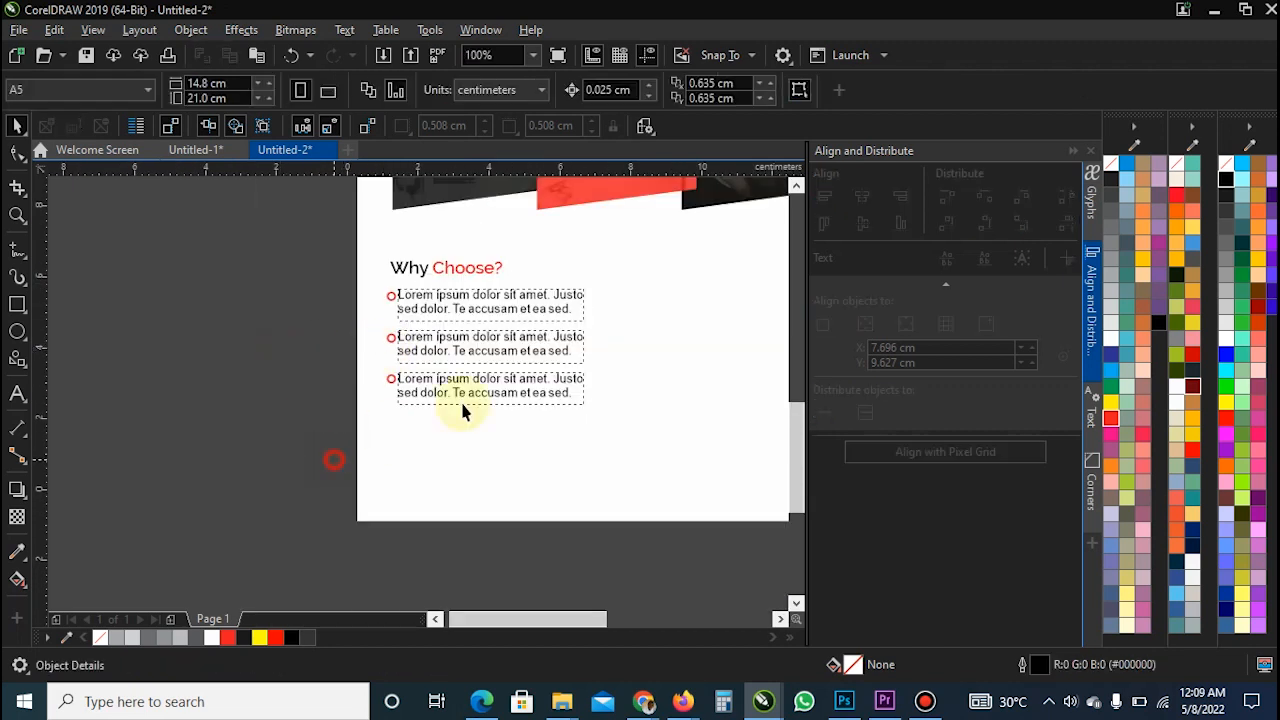
- Group each of the three red rings with the paragraph beside it
{"action": "left_click_drag", "start_coordinate": [614, 364], "coordinate": [614, 364]}
{"action": "key", "text": "ctrl+g"}
{"action": "left_click_drag", "start_coordinate": [306, 319], "coordinate": [535, 333]}
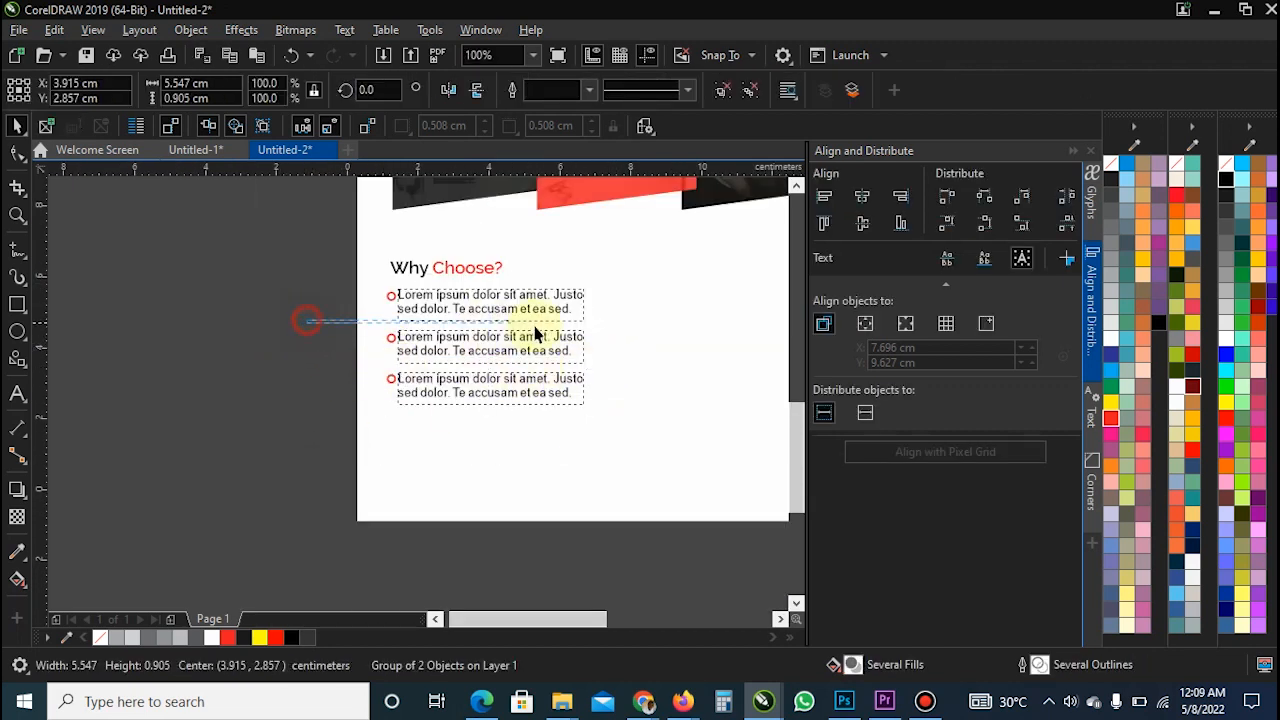
{"action": "left_click_drag", "start_coordinate": [609, 364], "coordinate": [609, 364]}
{"action": "key", "text": "ctrl+g"}
{"action": "left_click_drag", "start_coordinate": [338, 271], "coordinate": [557, 315]}
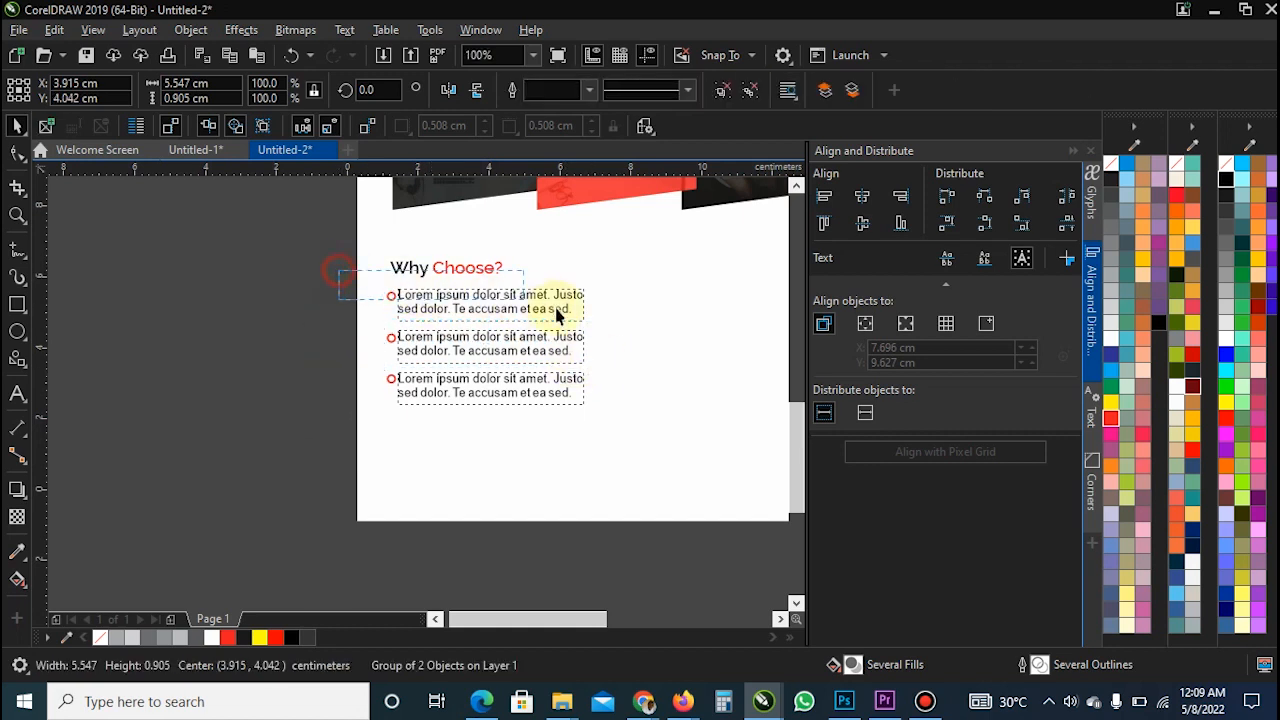
{"action": "left_click_drag", "start_coordinate": [620, 340], "coordinate": [617, 345]}
{"action": "key", "text": "ctrl+g"}
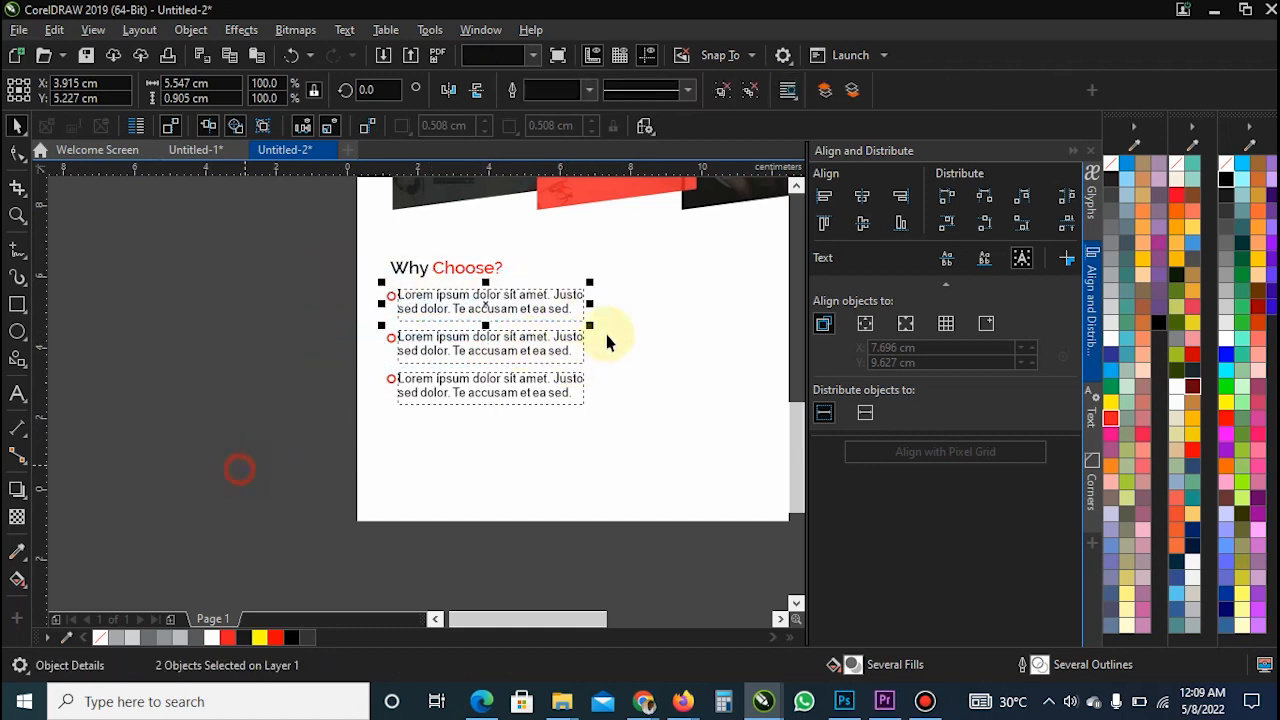
- Group the three bulleted rows together and left-align the group with the "Why Choose?" heading
{"action": "left_click_drag", "start_coordinate": [240, 466], "coordinate": [594, 277]}
{"action": "key", "text": "ctrl+g"}
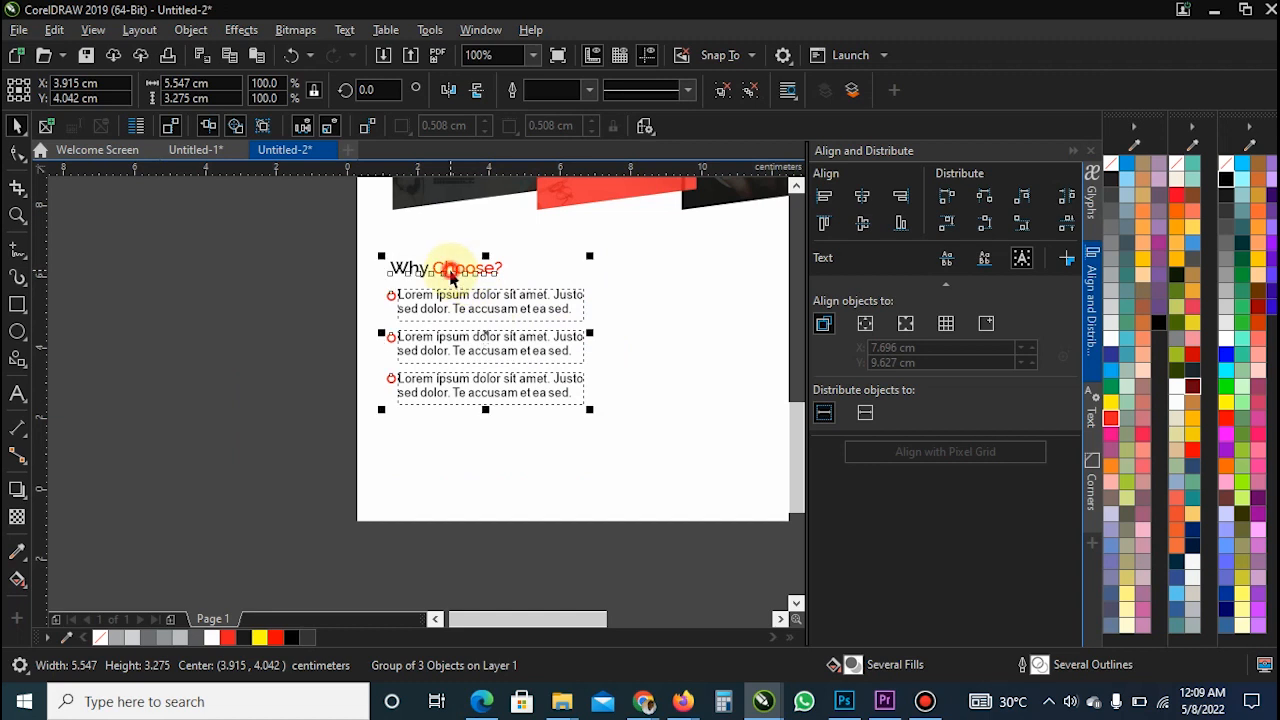
{"action": "left_click", "coordinate": [451, 272], "text": "shift"}
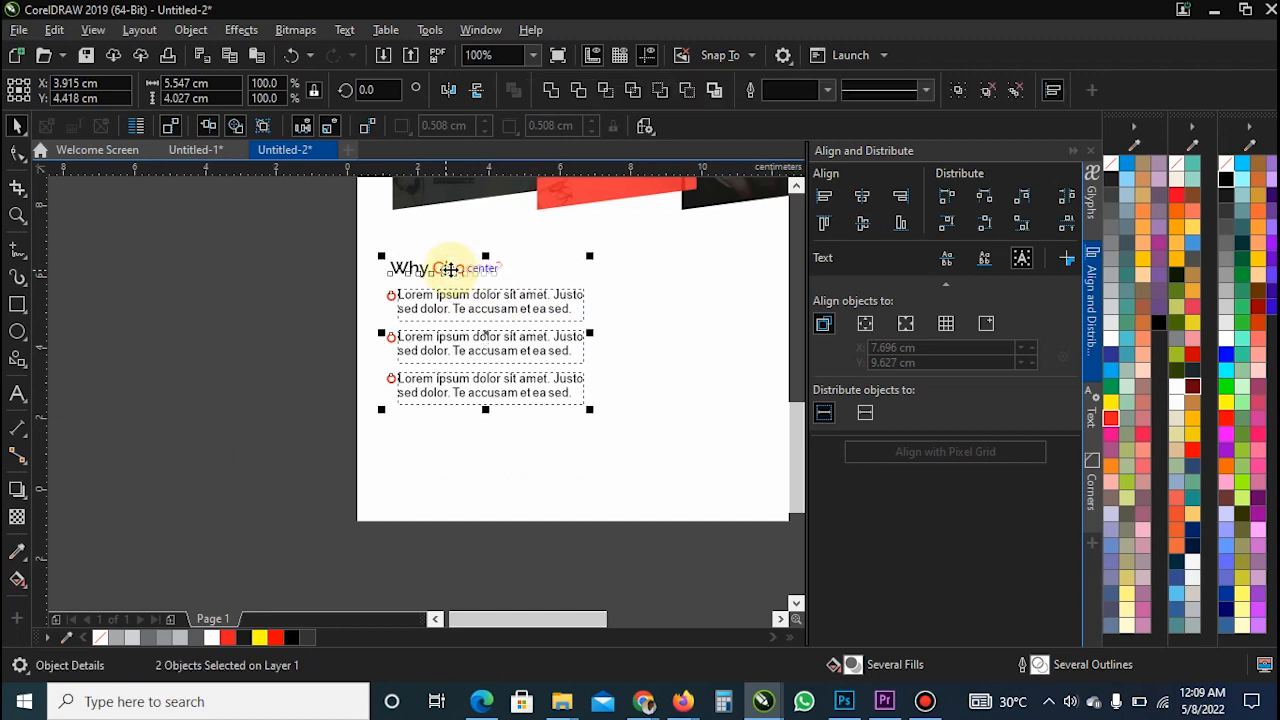
{"action": "key", "text": "l"}
{"action": "left_click", "coordinate": [226, 382]}
{"action": "scroll", "coordinate": [494, 268], "scroll_direction": "up", "scroll_amount": 1}
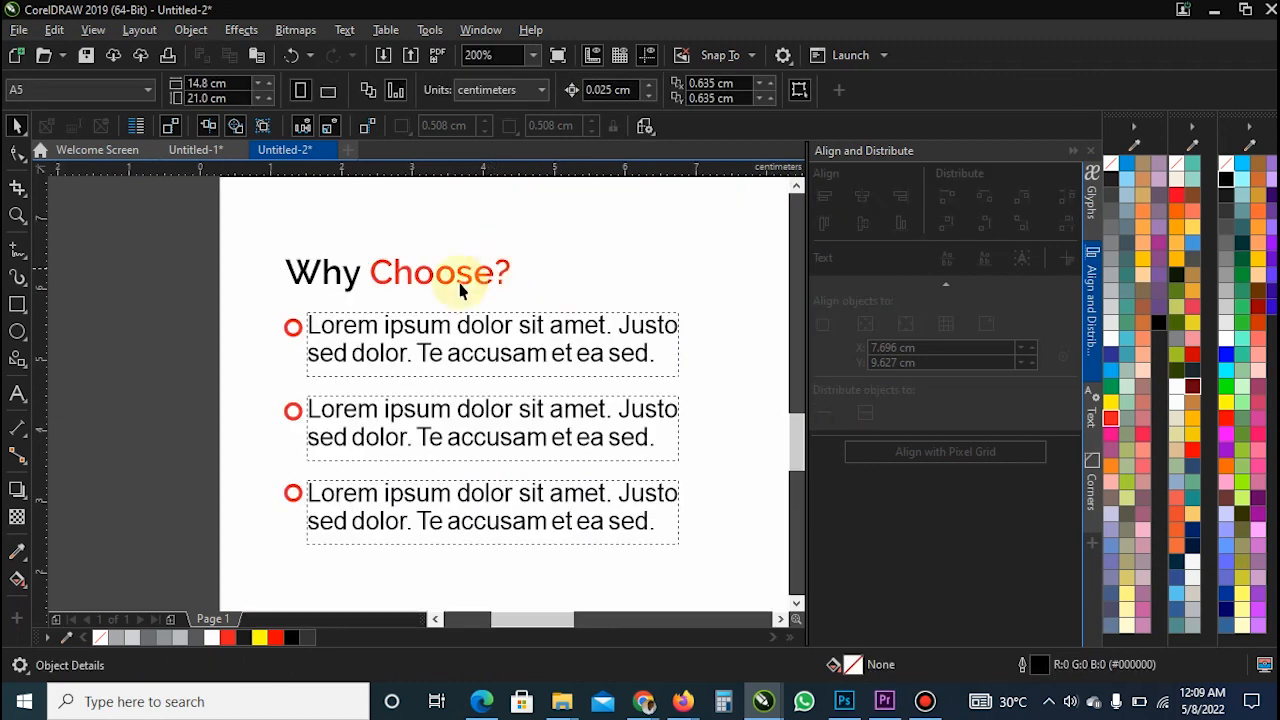
{"action": "scroll", "coordinate": [461, 289], "scroll_direction": "down", "scroll_amount": 2}
{"action": "scroll", "coordinate": [441, 310], "scroll_direction": "up", "scroll_amount": 1}
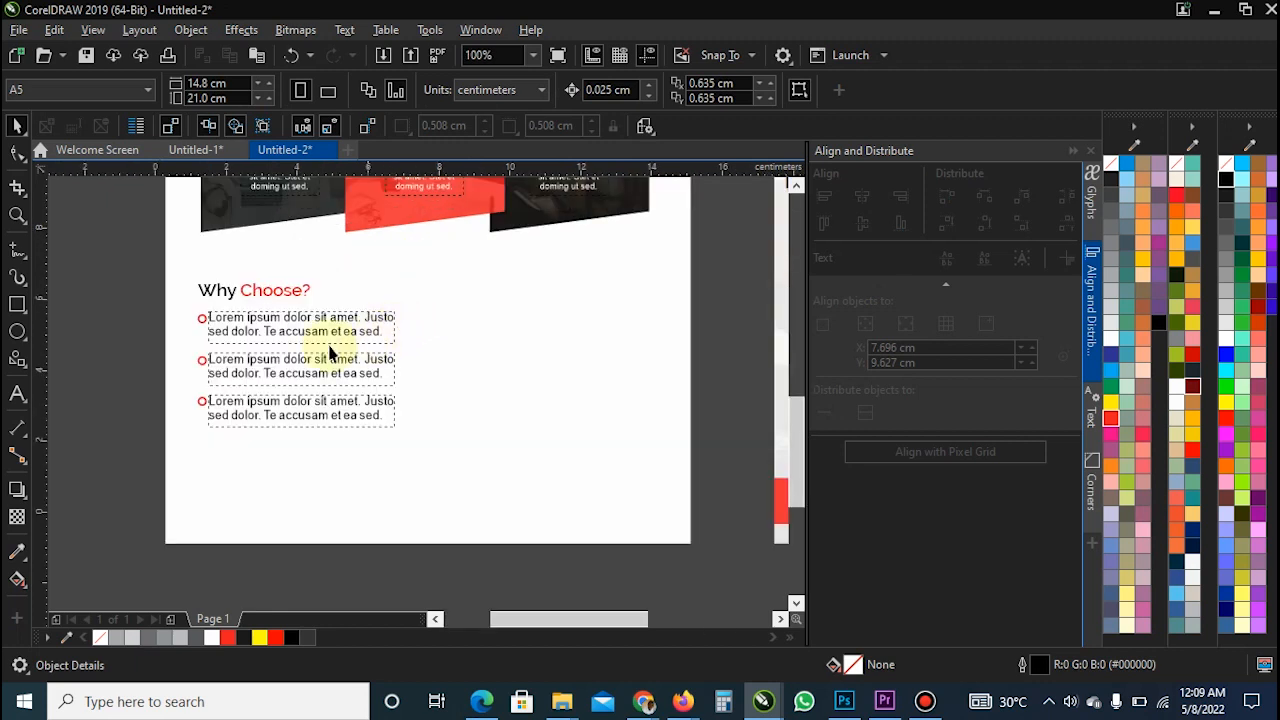
- Check the text size of the first bullet paragraph and the headline paragraph, and compare the flyer's layout with the reference
{"action": "left_click", "coordinate": [253, 322]}
{"action": "left_click", "coordinate": [254, 320], "text": "ctrl"}
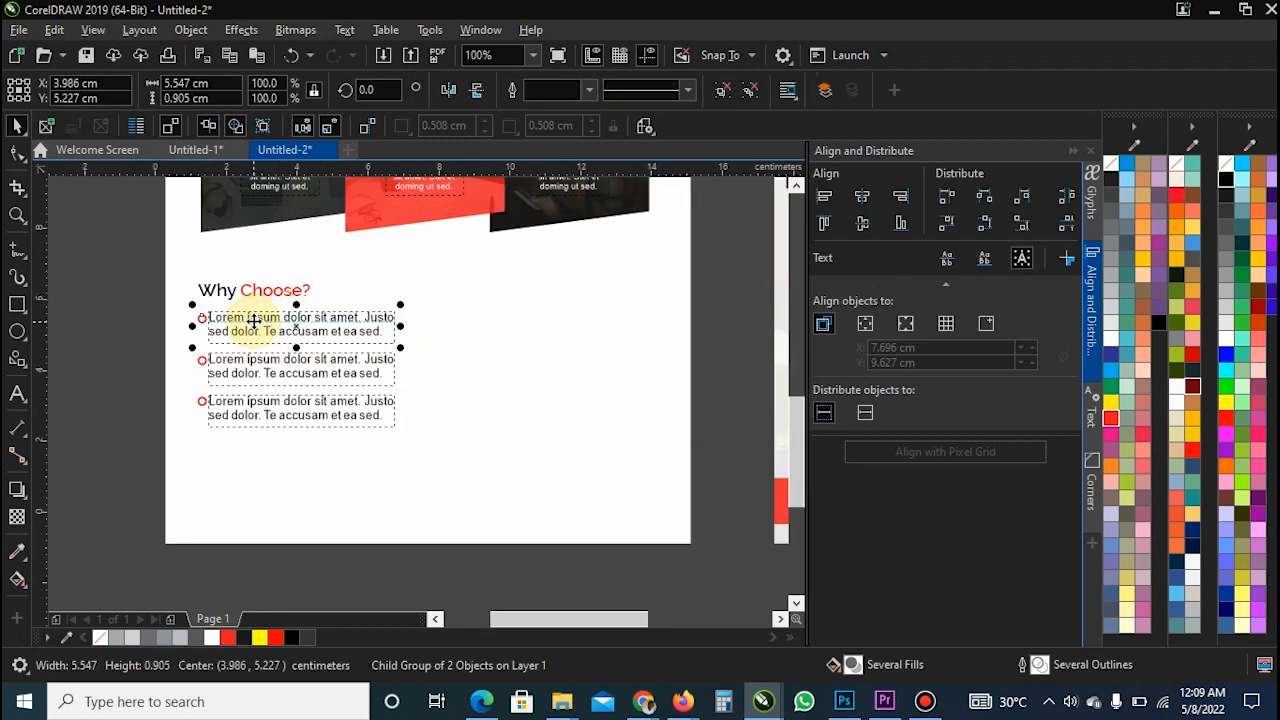
{"action": "left_click", "coordinate": [253, 322], "text": "ctrl"}
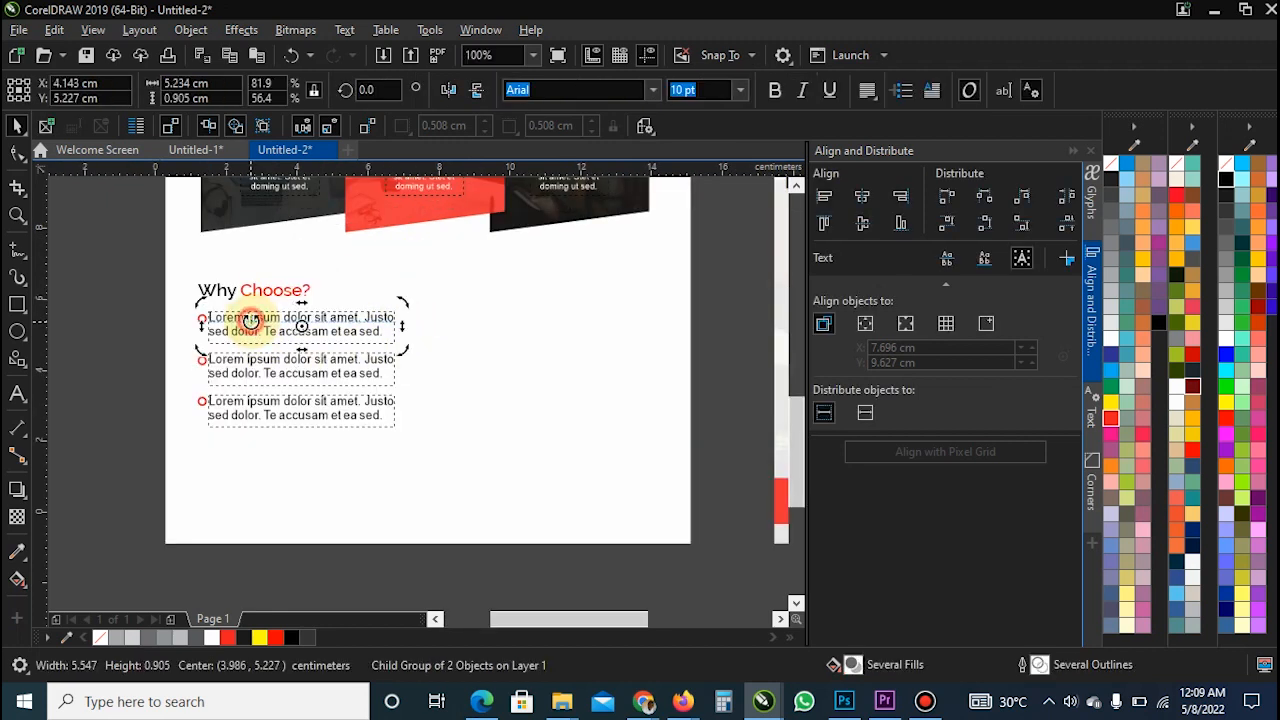
{"action": "left_click", "coordinate": [108, 398]}
{"action": "scroll", "coordinate": [215, 427], "scroll_direction": "down", "scroll_amount": 2}
{"action": "scroll", "coordinate": [215, 330], "scroll_direction": "up", "scroll_amount": 3}
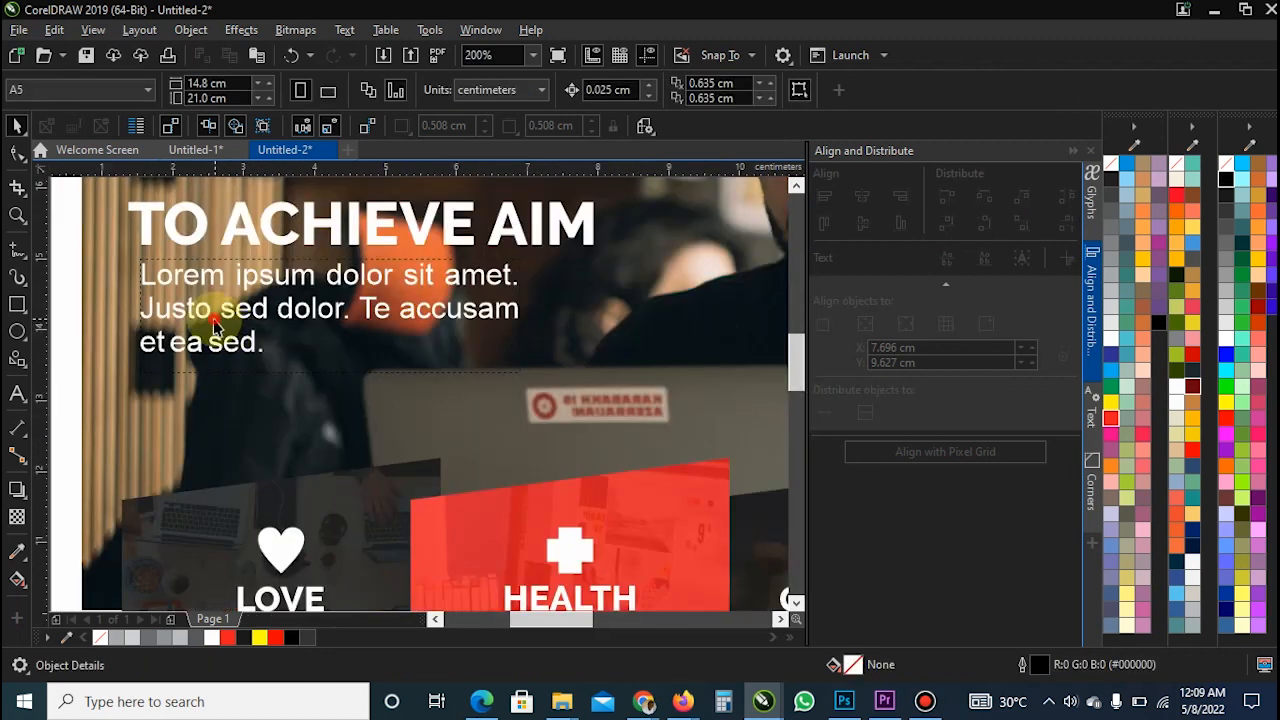
{"action": "left_click", "coordinate": [214, 320]}
{"action": "scroll", "coordinate": [214, 318], "scroll_direction": "down", "scroll_amount": 3}
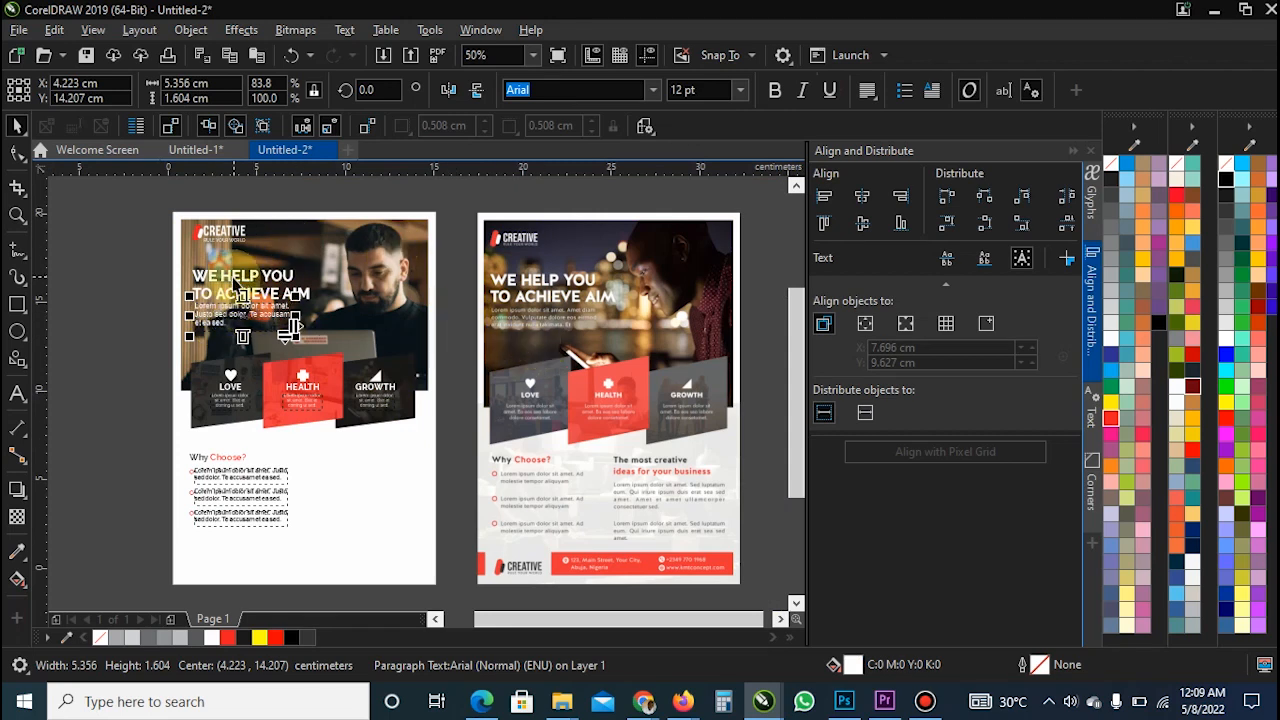
{"action": "scroll", "coordinate": [245, 390], "scroll_direction": "up", "scroll_amount": 2}
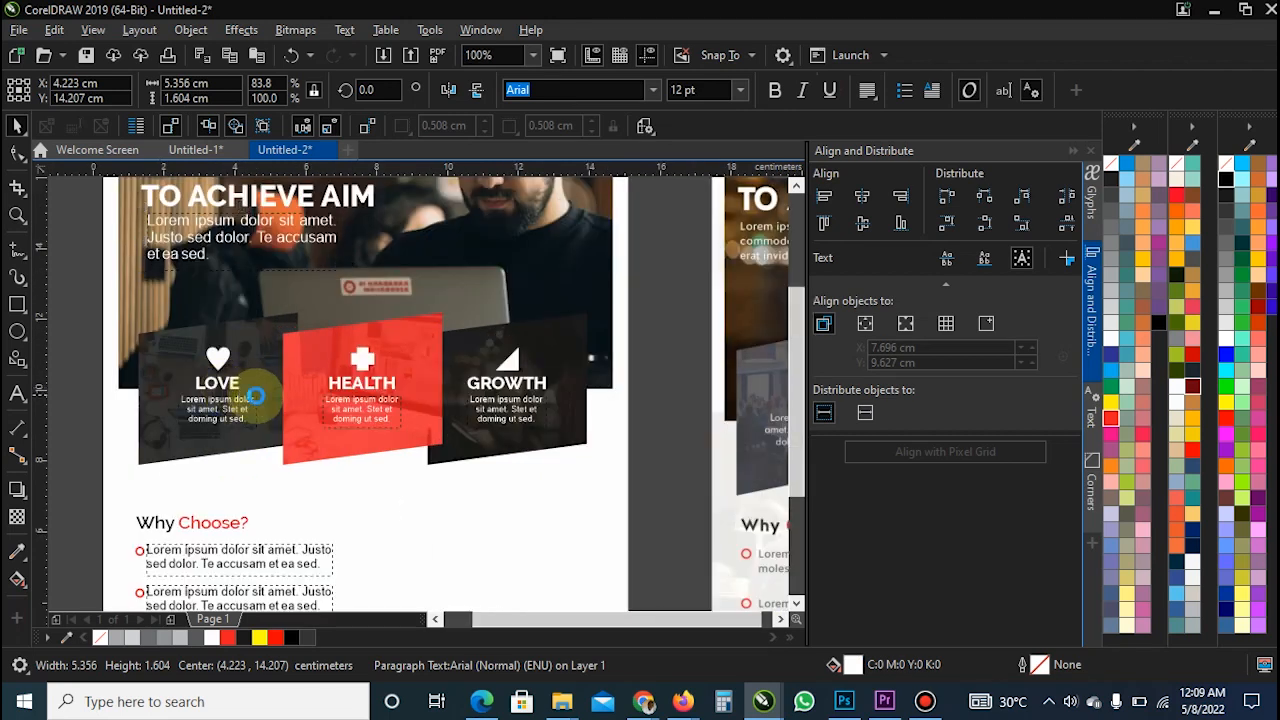
{"action": "scroll", "coordinate": [257, 390], "scroll_direction": "down", "scroll_amount": 2}
{"action": "left_click", "coordinate": [122, 476]}
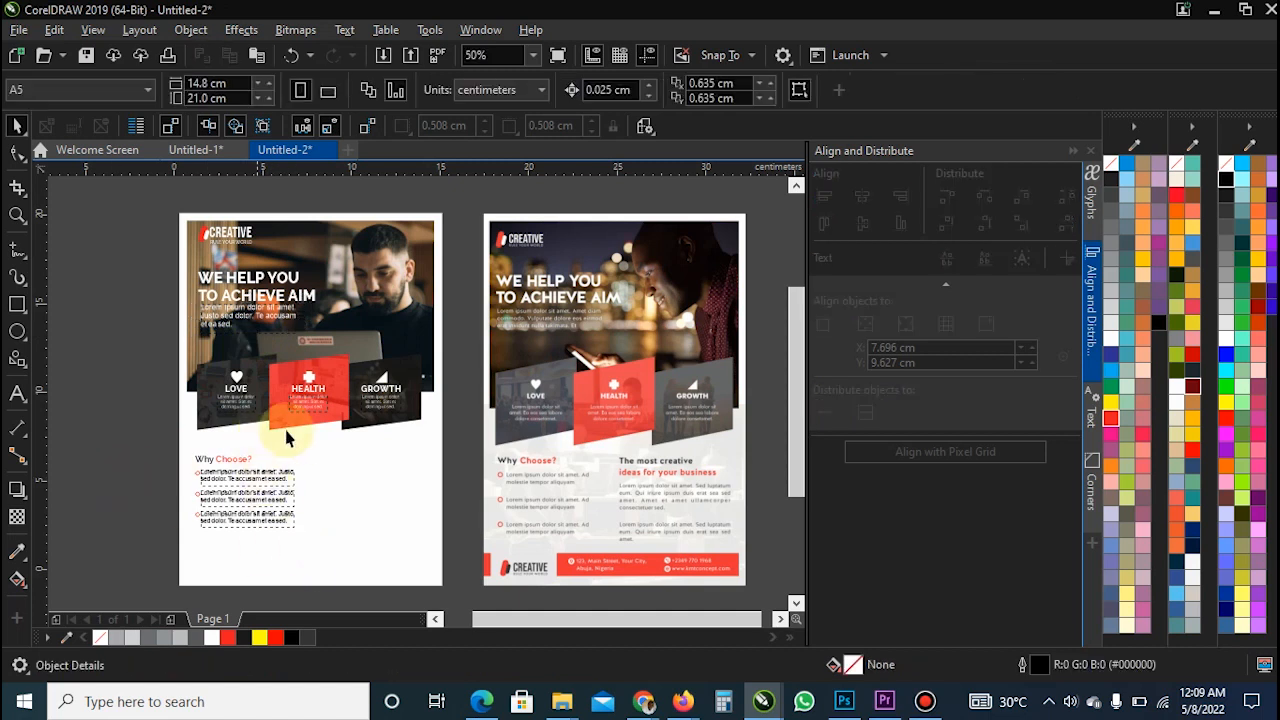
{"action": "scroll", "coordinate": [290, 530], "scroll_direction": "up", "scroll_amount": 2}
{"action": "scroll", "coordinate": [257, 330], "scroll_direction": "down", "scroll_amount": 2}
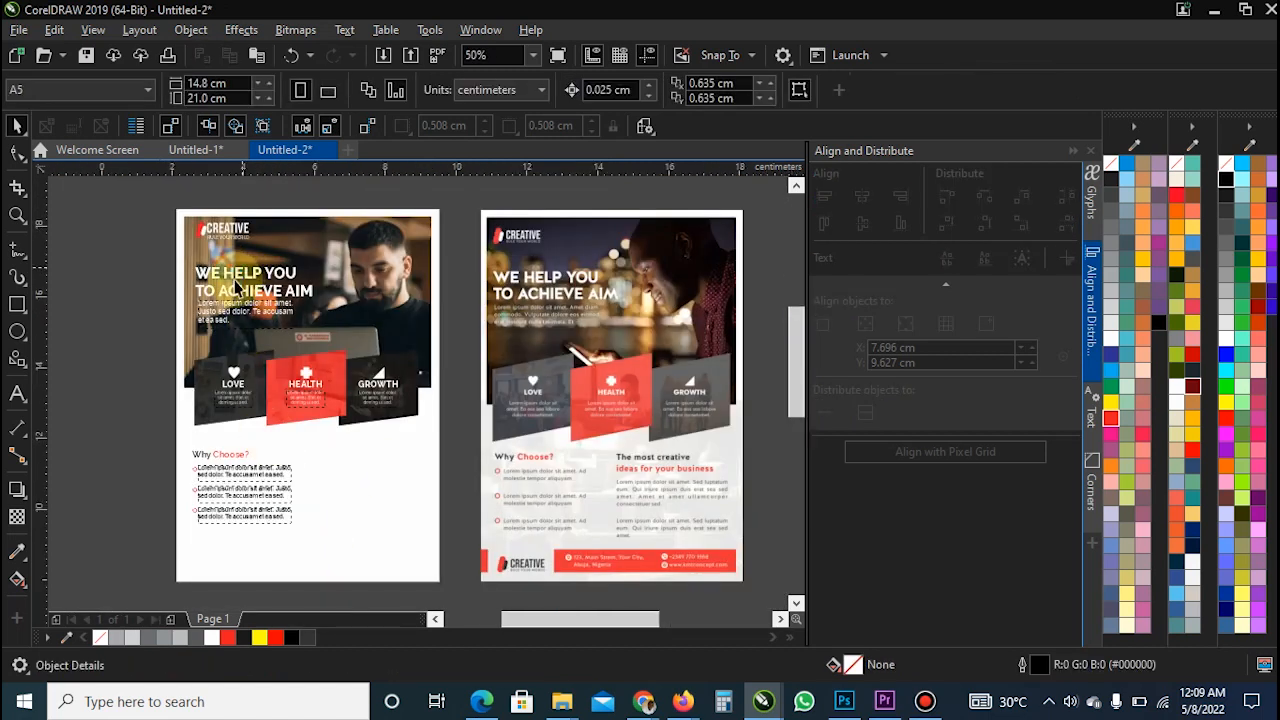
- Set the font of the paragraph under the "WE HELP YOU TO ACHIEVE AIM" headline to Raleway Medium
{"action": "scroll", "coordinate": [228, 347], "scroll_direction": "up", "scroll_amount": 2}
{"action": "left_click", "coordinate": [228, 350]}
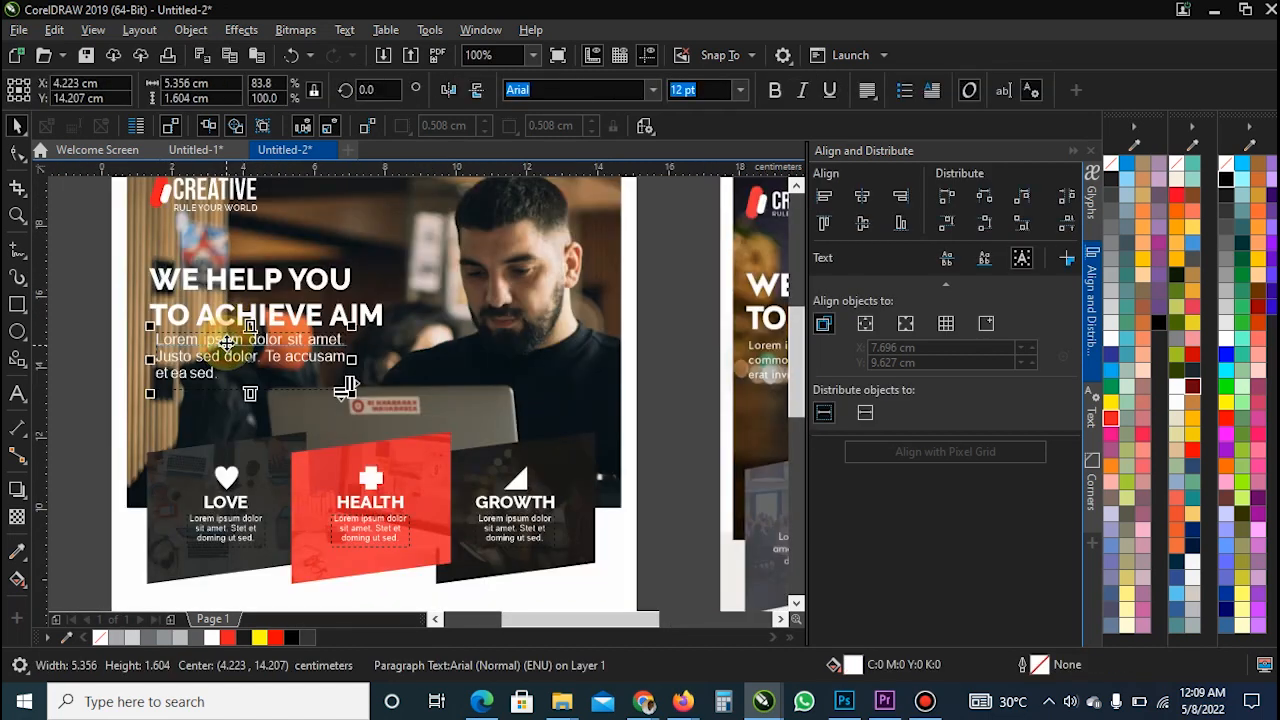
{"action": "left_click", "coordinate": [652, 90]}
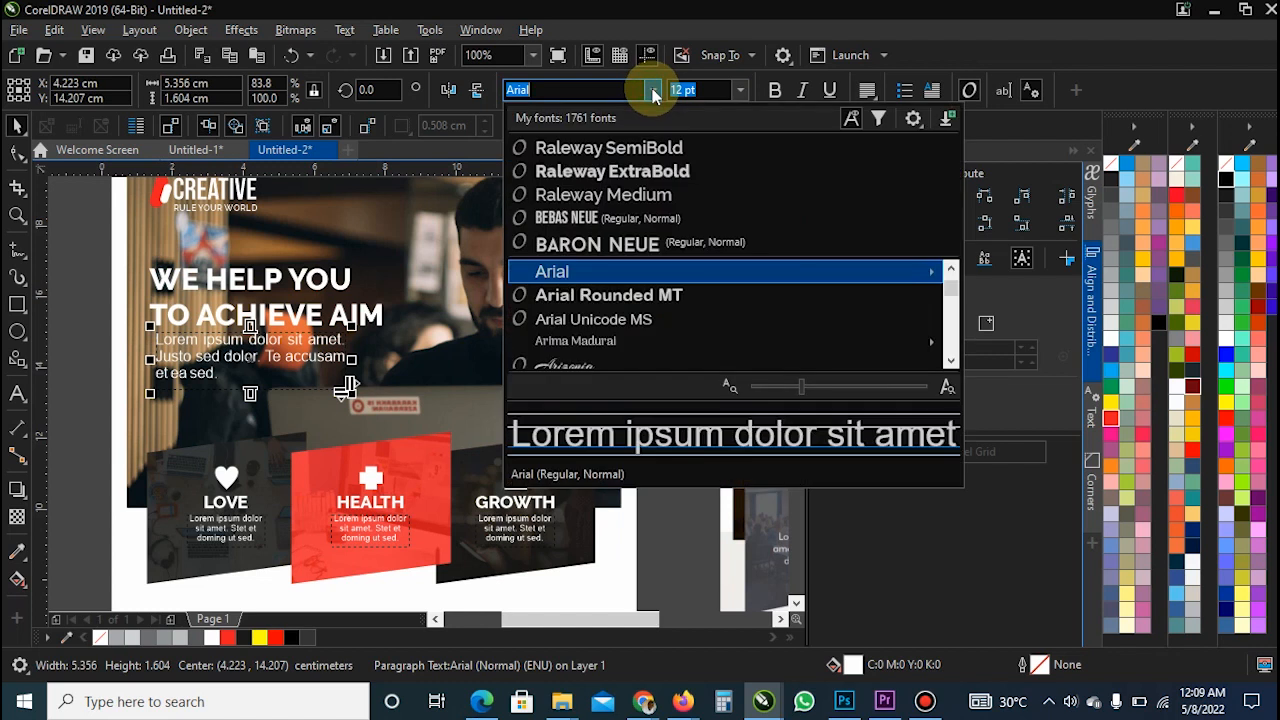
{"action": "left_click", "coordinate": [643, 196]}
- Try the regular Raleway style on the headline paragraph, and set the font back to Raleway Medium
{"action": "left_click", "coordinate": [652, 90]}
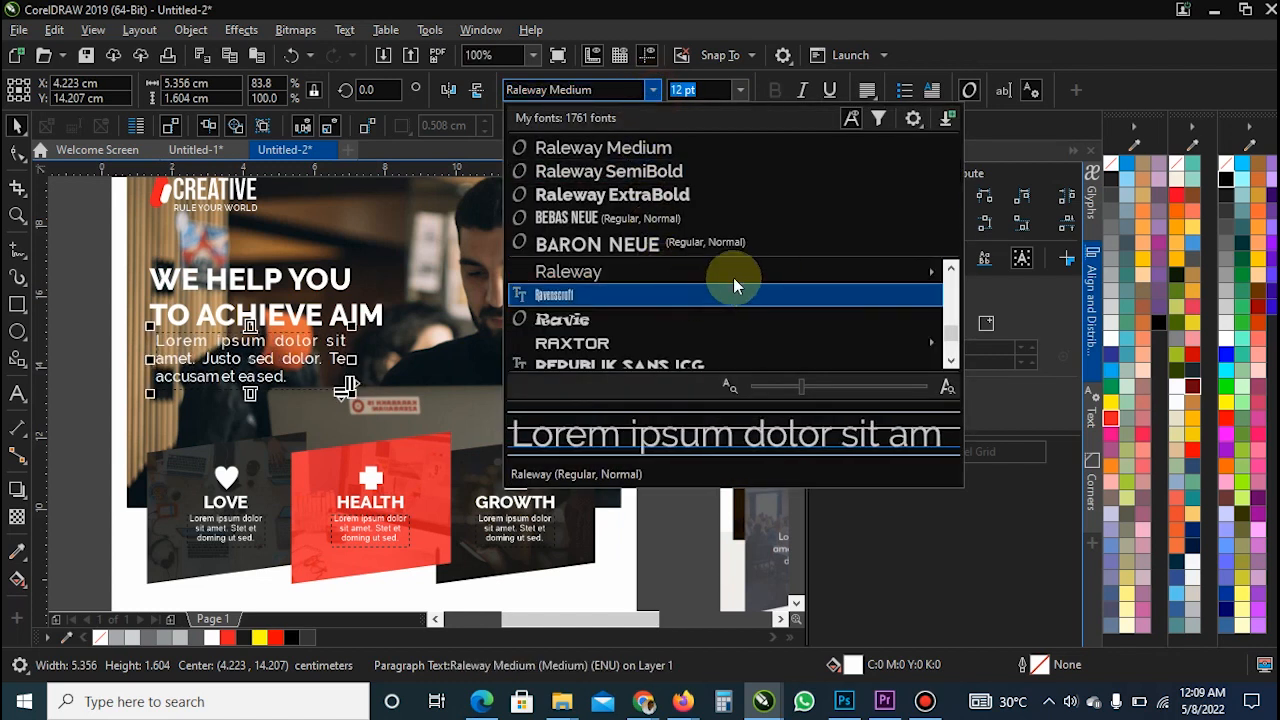
{"action": "mouse_move", "coordinate": [831, 275]}
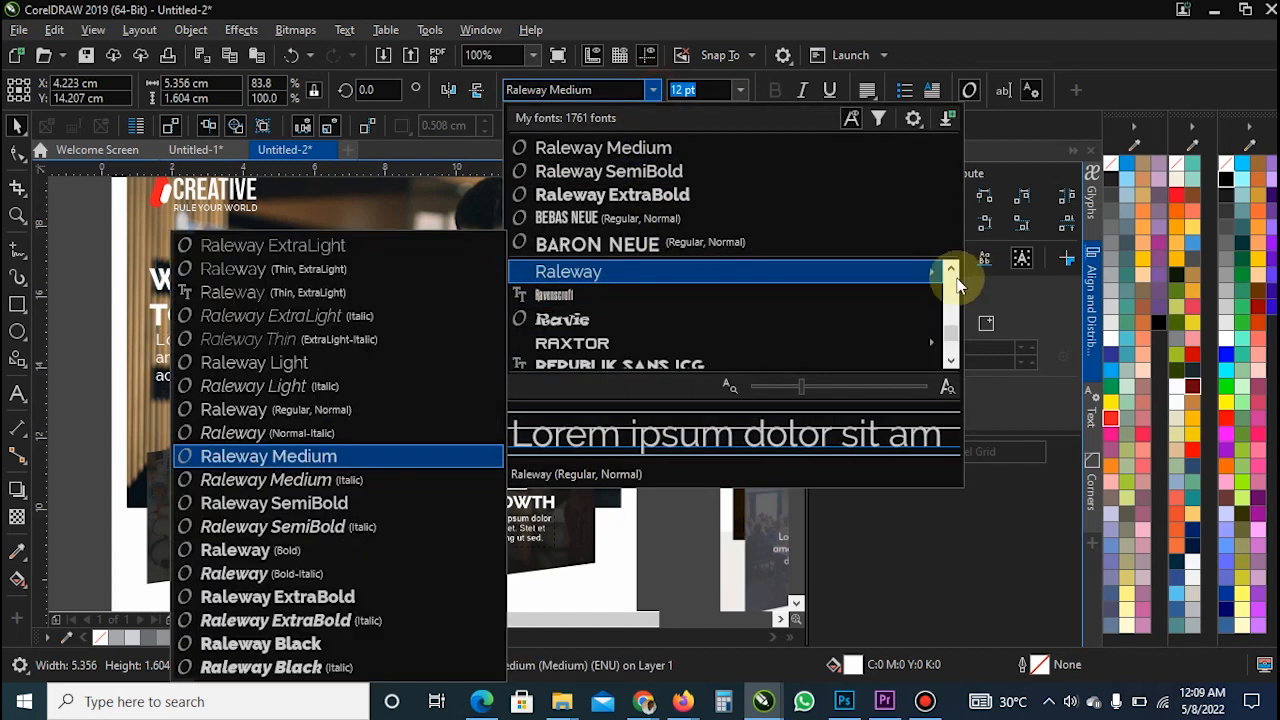
{"action": "left_click", "coordinate": [303, 428]}
{"action": "left_click", "coordinate": [803, 91]}
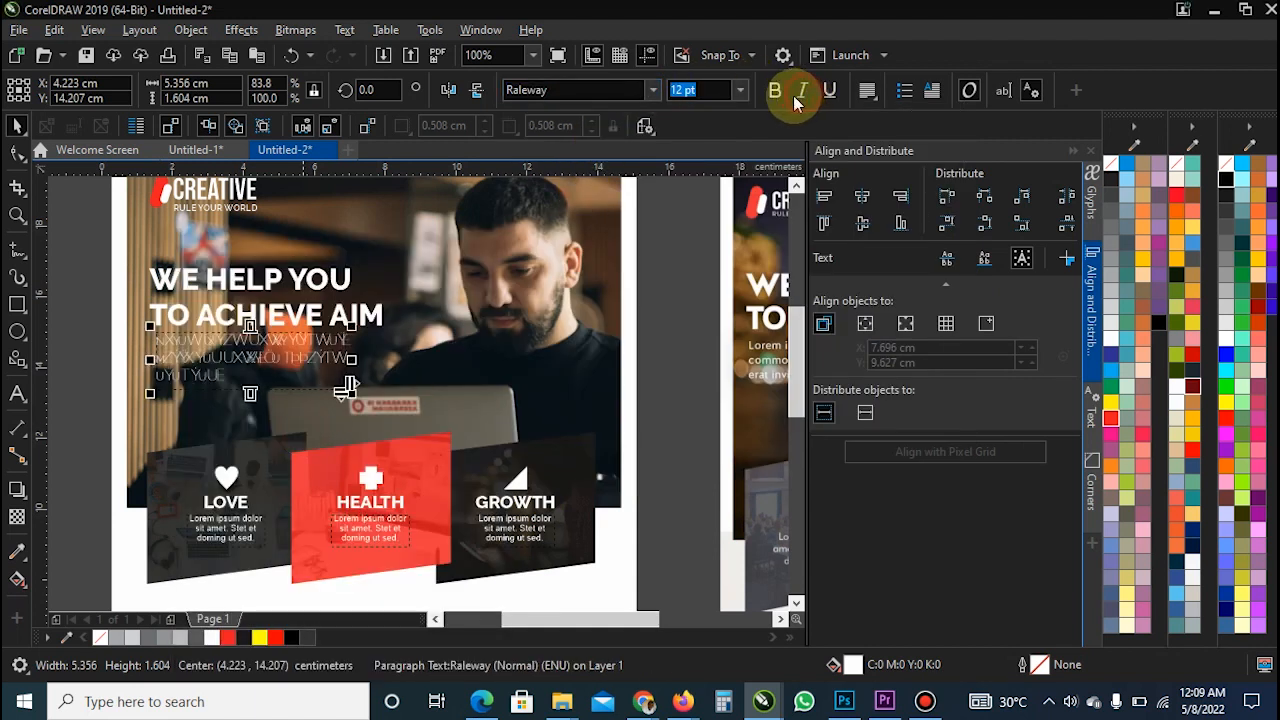
{"action": "left_click", "coordinate": [652, 90]}
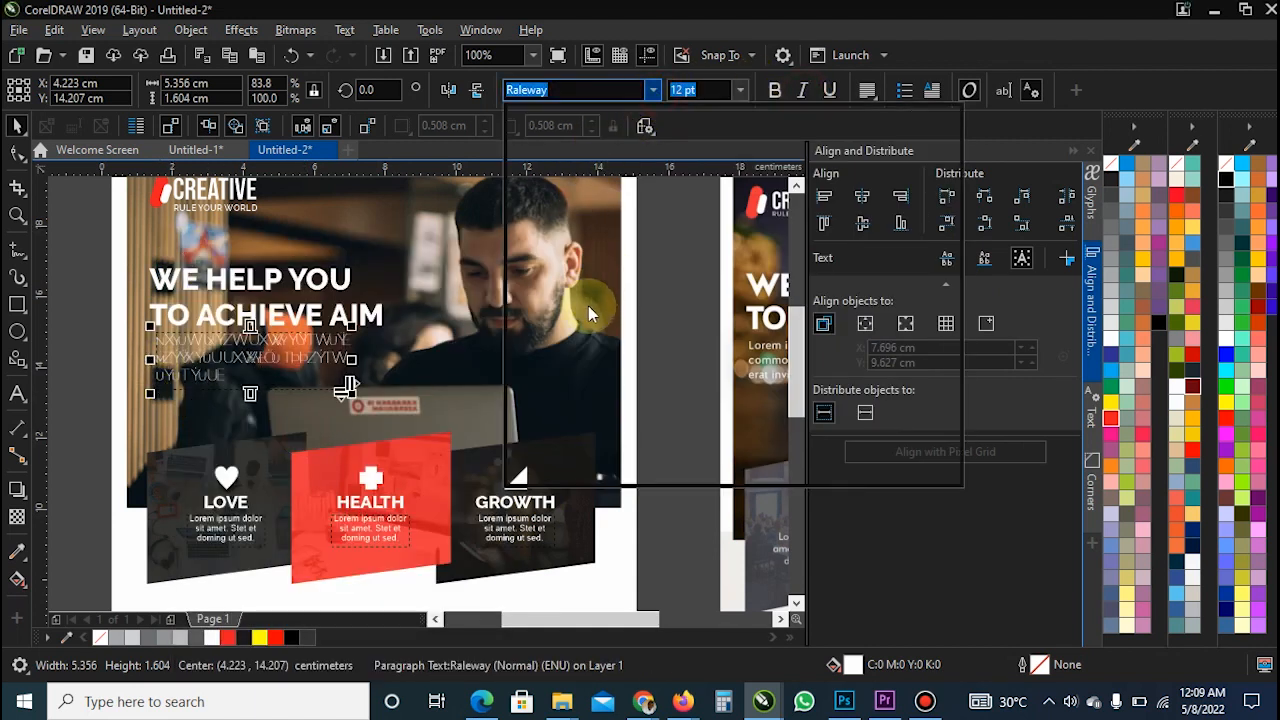
{"action": "mouse_move", "coordinate": [616, 273]}
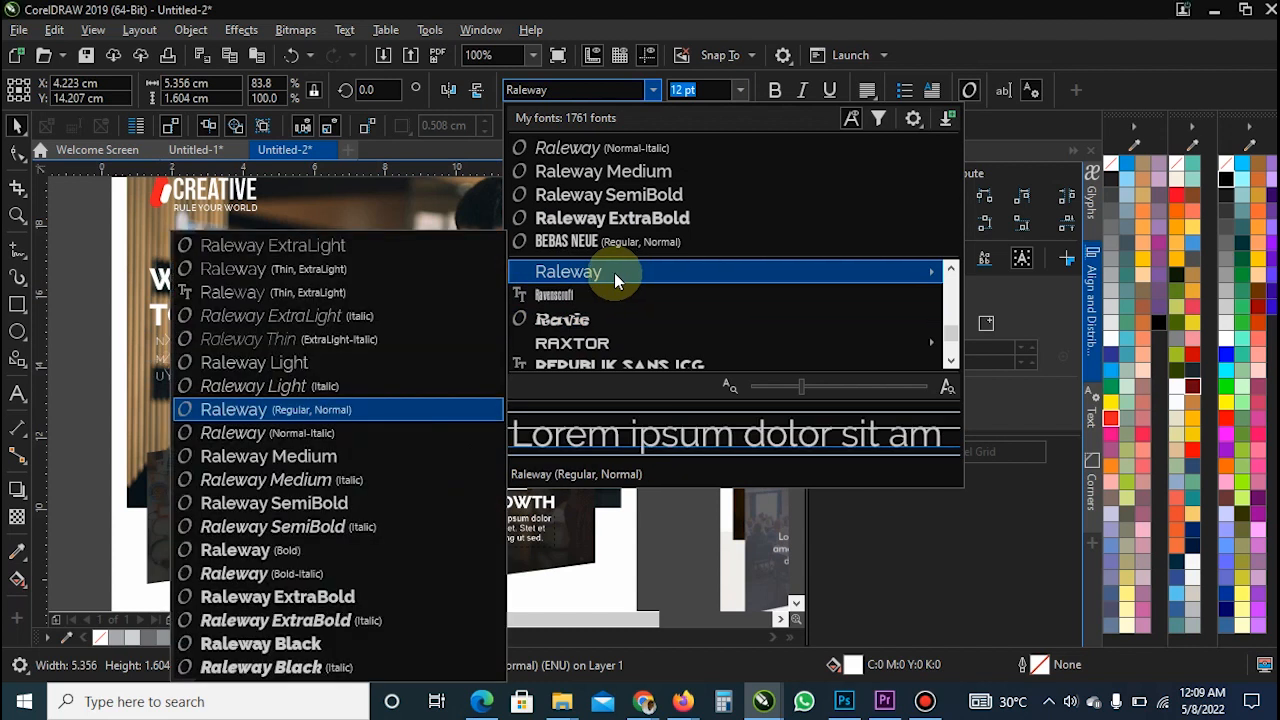
{"action": "left_click", "coordinate": [250, 455]}
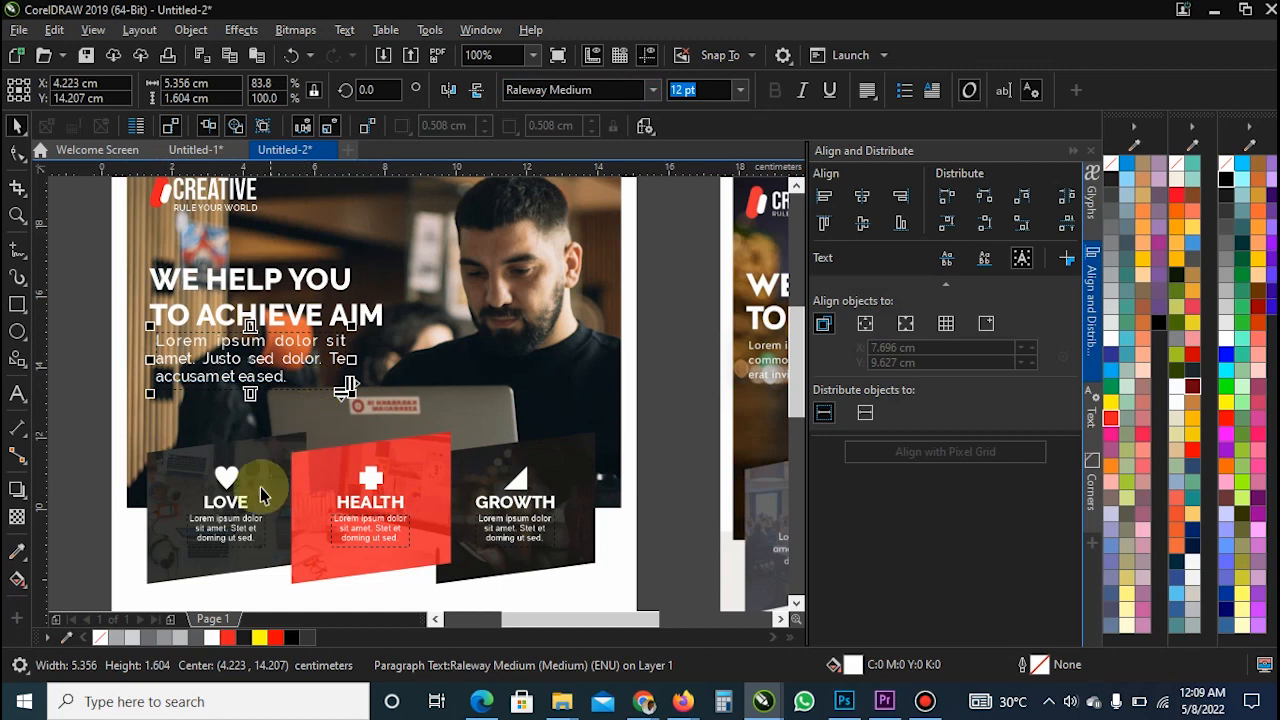
- Set the font of the paragraphs under LOVE, HEALTH and GROWTH to Raleway Medium
{"action": "left_click", "coordinate": [215, 533]}
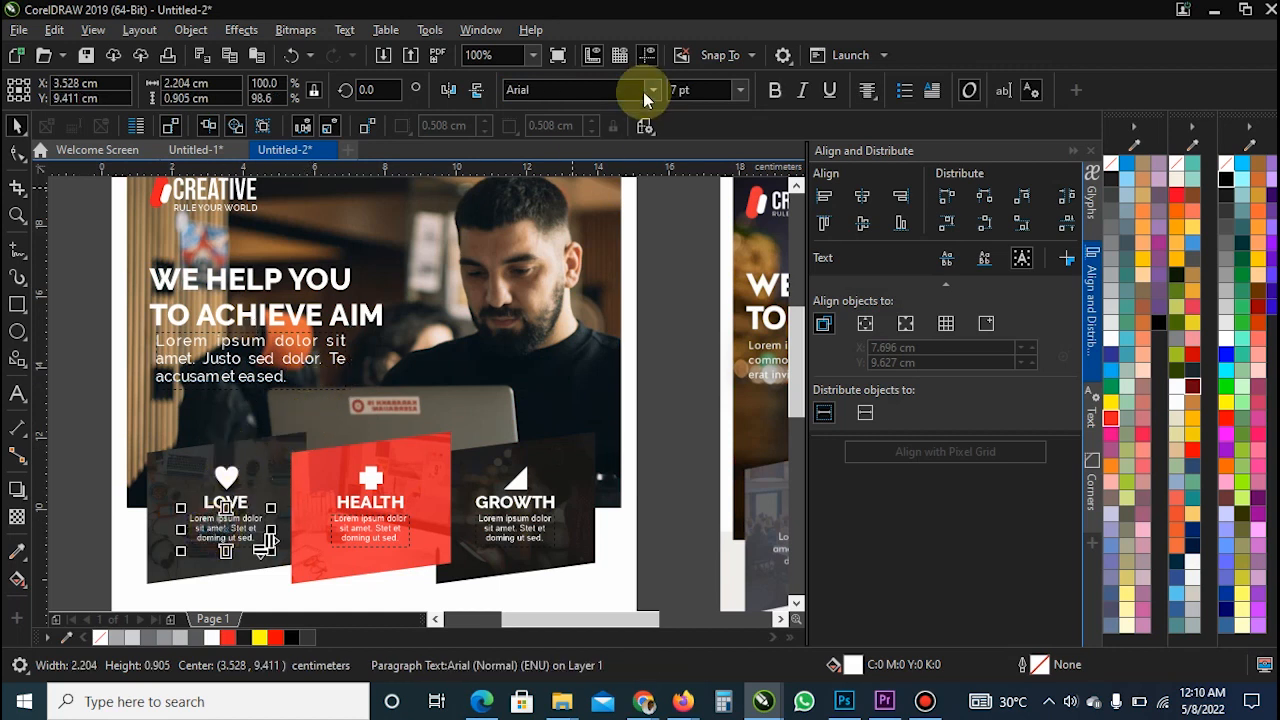
{"action": "left_click", "coordinate": [648, 90]}
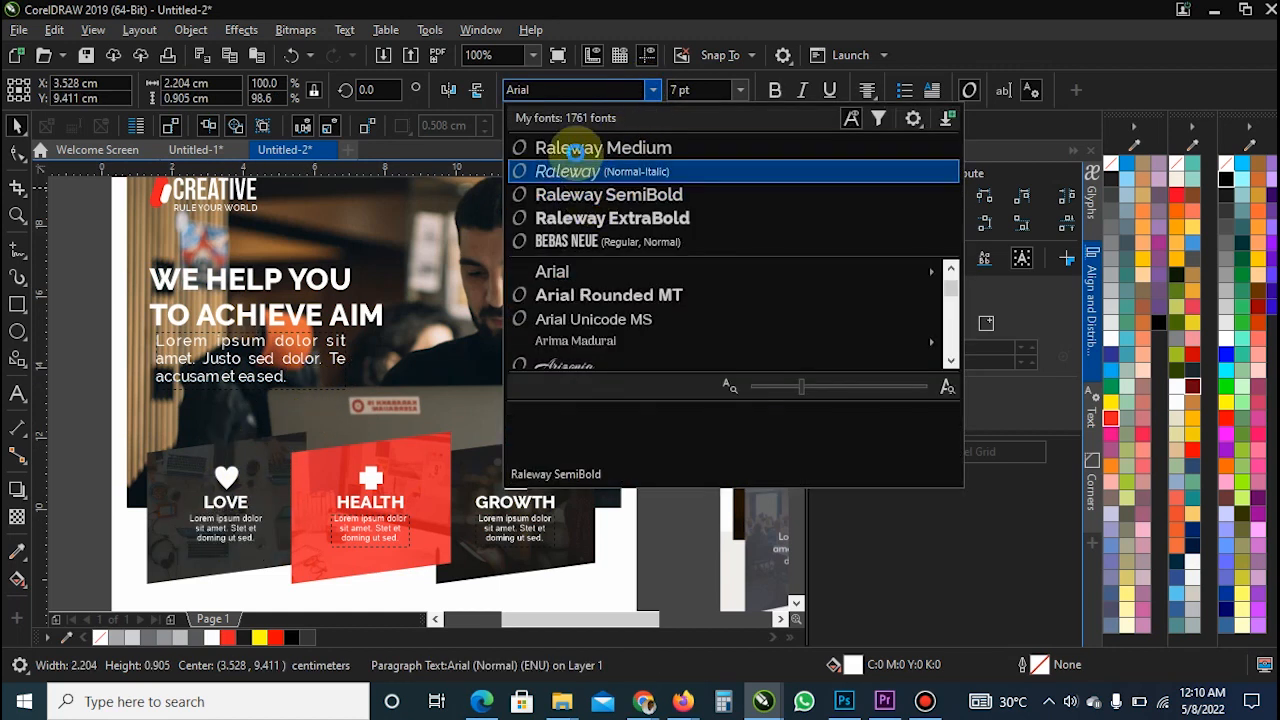
{"action": "left_click", "coordinate": [574, 149]}
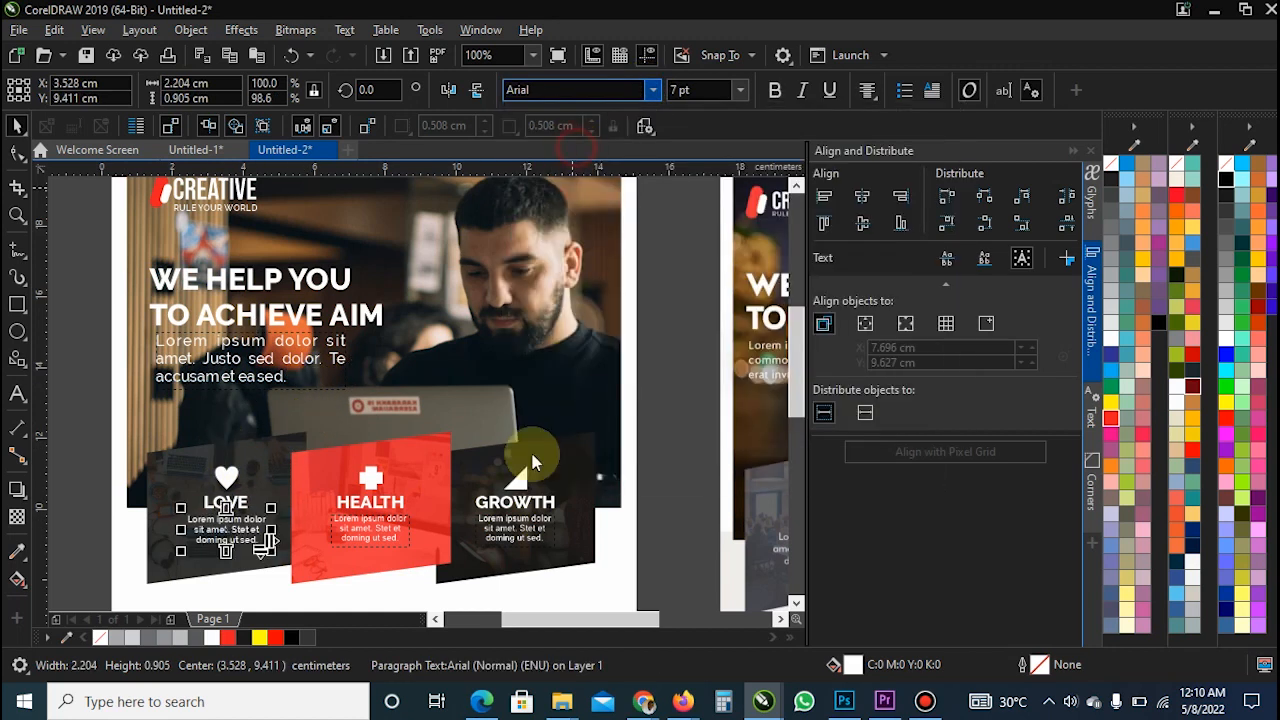
{"action": "left_click", "coordinate": [382, 533]}
{"action": "left_click", "coordinate": [655, 90]}
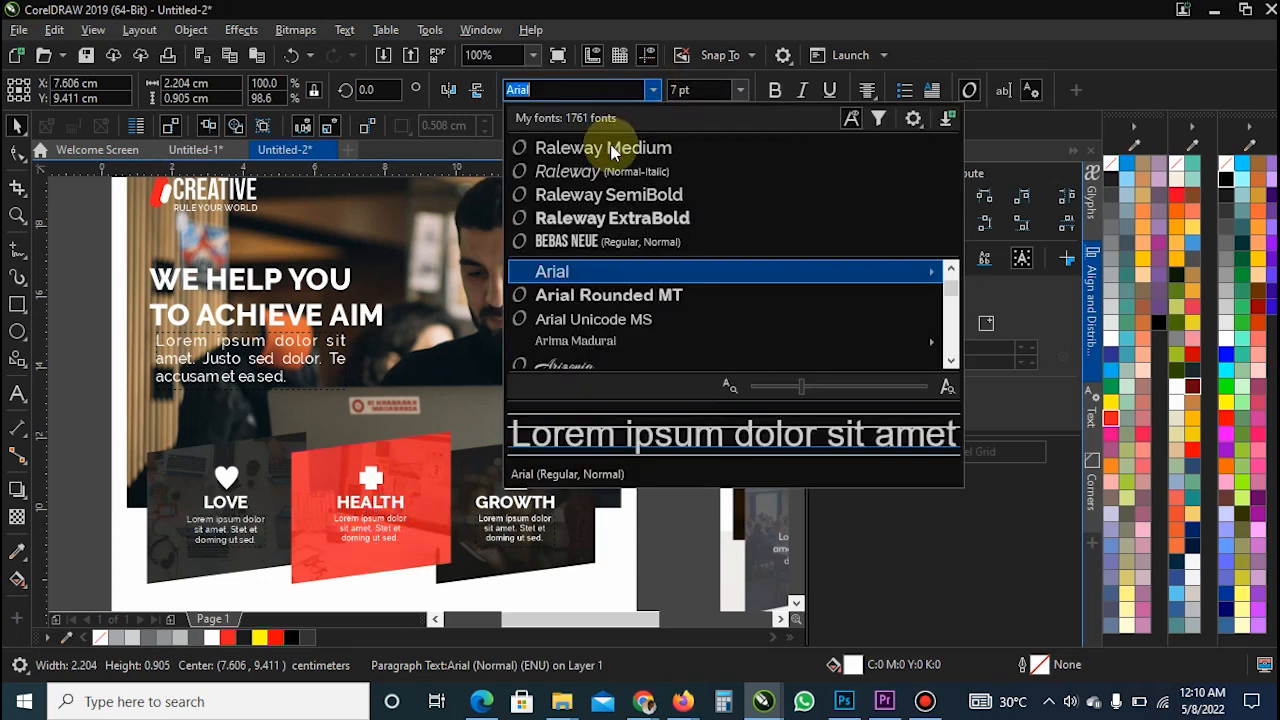
{"action": "left_click", "coordinate": [600, 134]}
{"action": "left_click", "coordinate": [508, 531]}
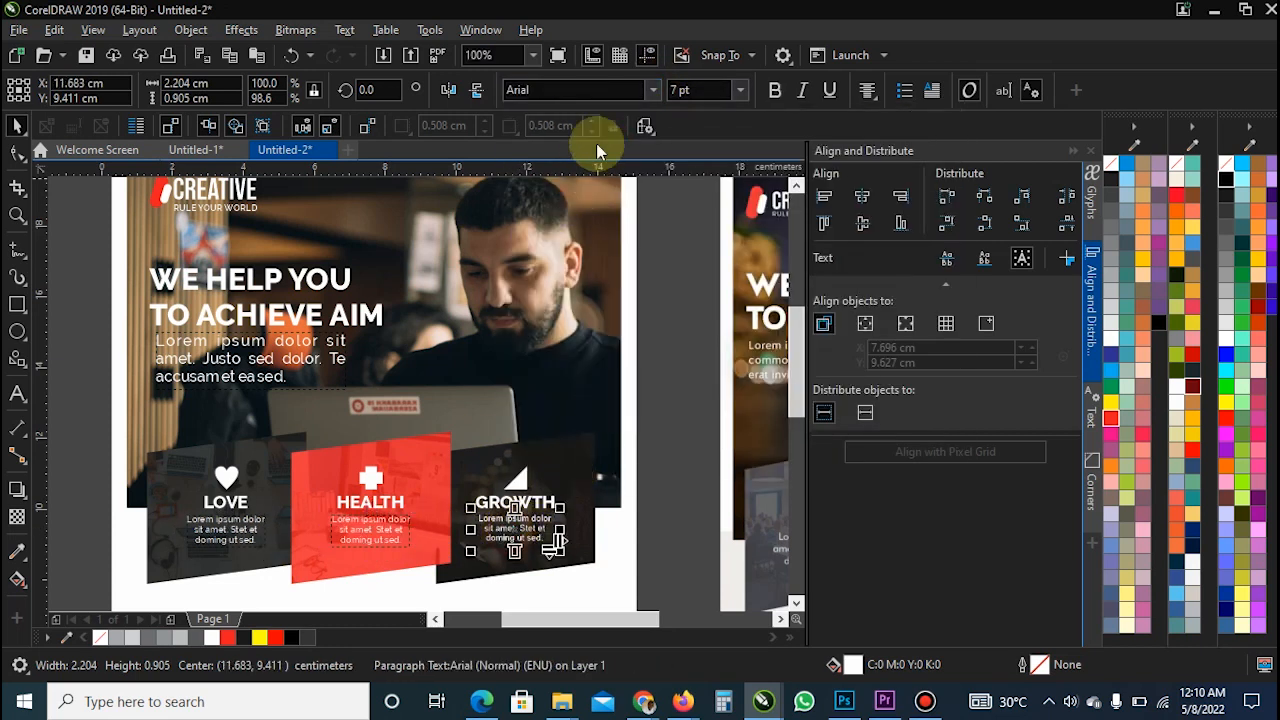
{"action": "left_click", "coordinate": [652, 90]}
{"action": "left_click", "coordinate": [606, 154]}
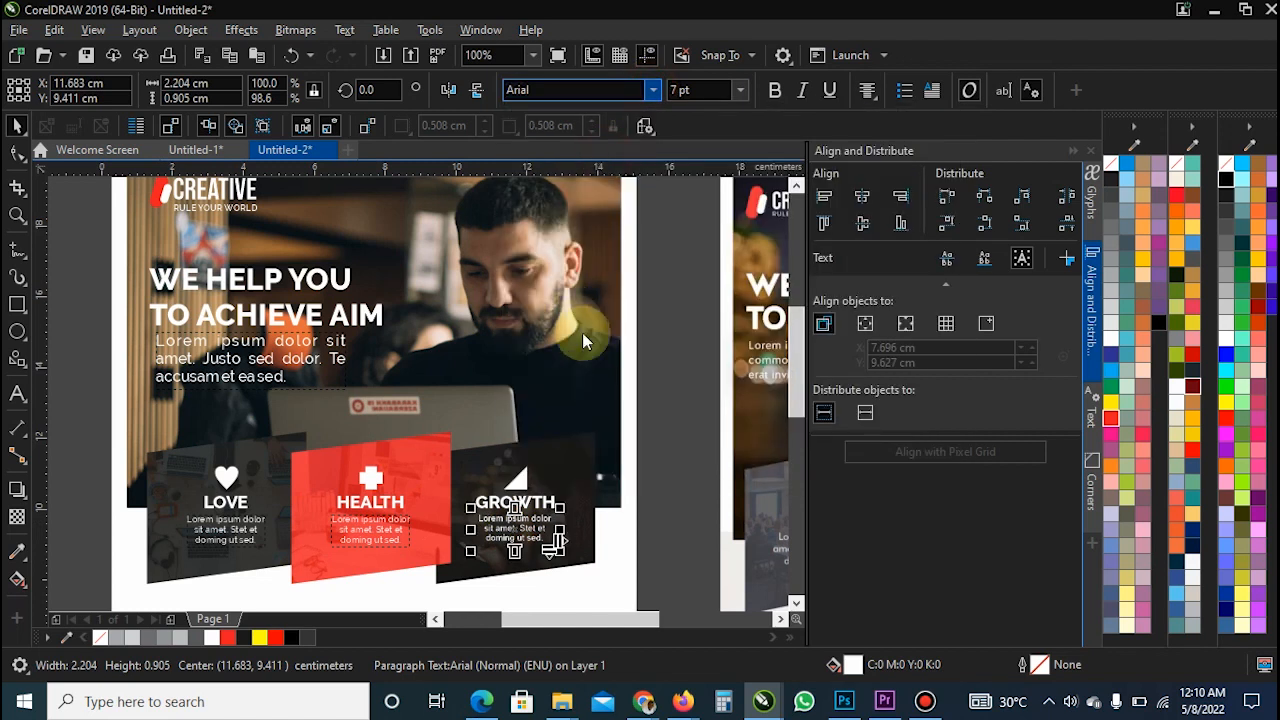
- Select each card's paragraph together with its panel, from GROWTH to LOVE, to check how the text sits on it
{"action": "left_click", "coordinate": [568, 490], "text": "shift"}
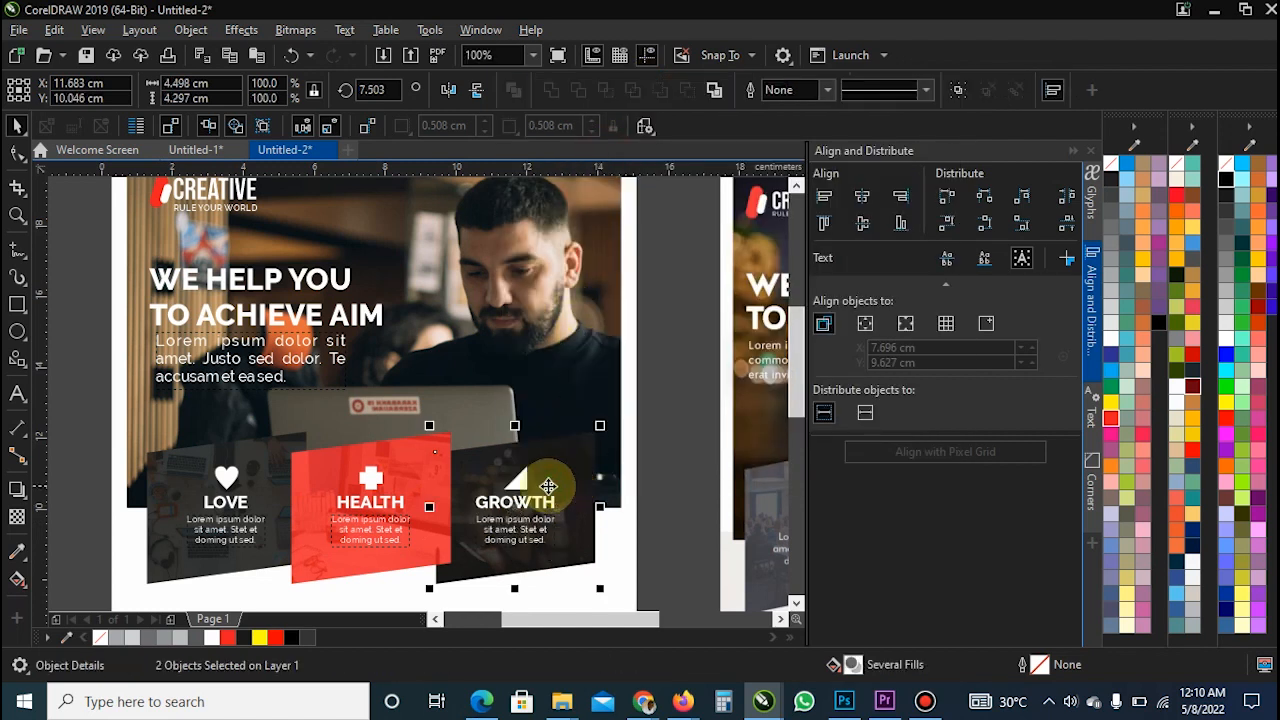
{"action": "left_click", "coordinate": [366, 528]}
{"action": "left_click", "coordinate": [335, 516], "text": "shift"}
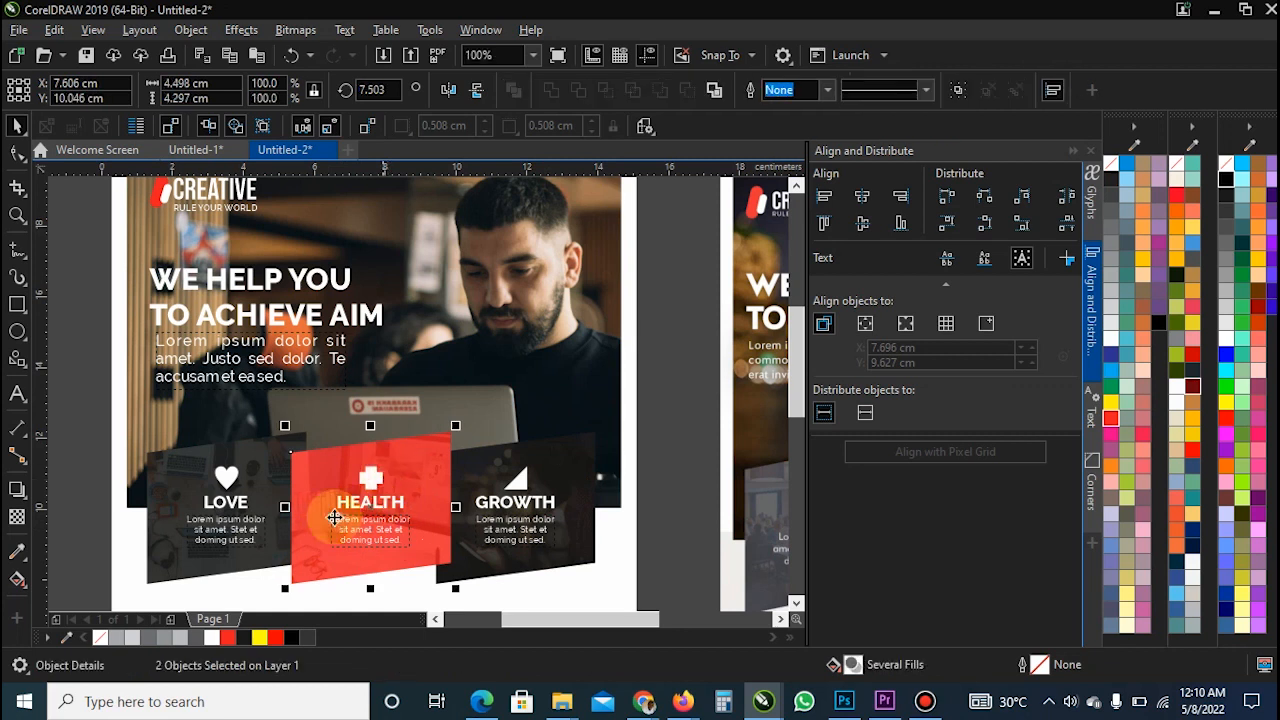
{"action": "left_click", "coordinate": [200, 525]}
{"action": "left_click", "coordinate": [183, 485], "text": "shift"}
{"action": "scroll", "coordinate": [183, 485], "scroll_direction": "down", "scroll_amount": 4}
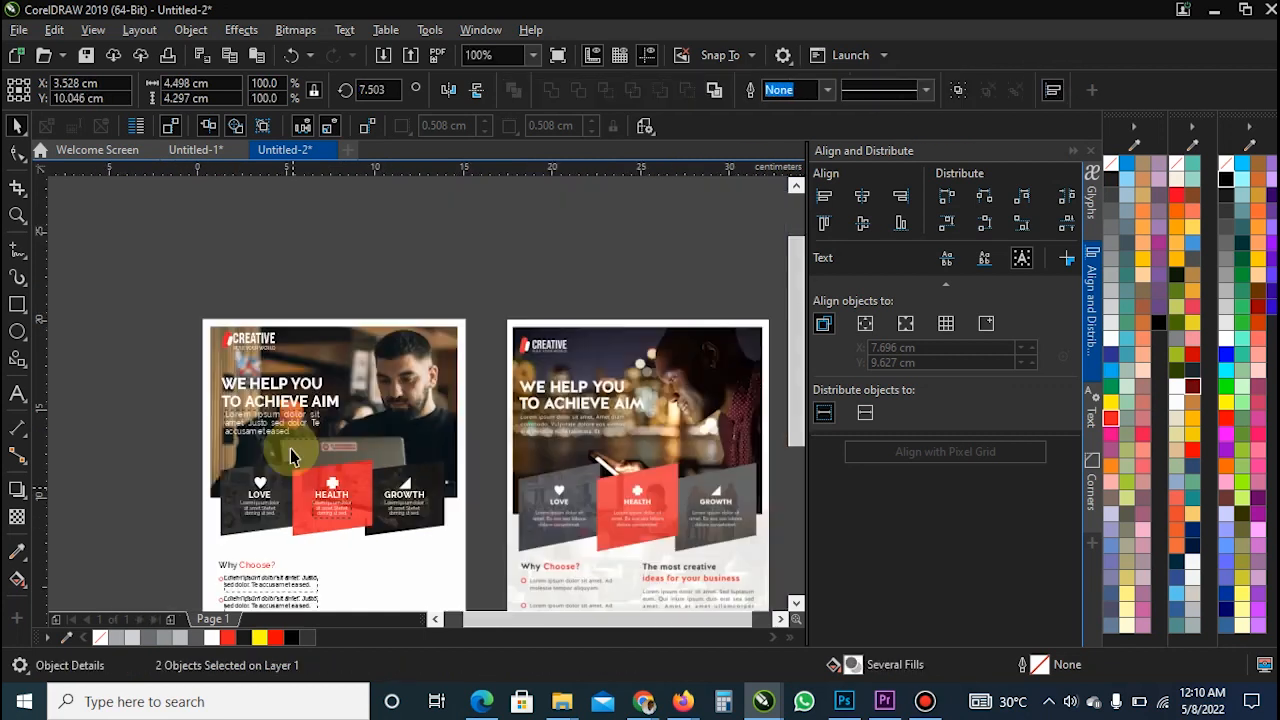
{"action": "left_click", "coordinate": [149, 443]}
- Ungroup the bulleted rows under "Why Choose?" and set the font of their three paragraphs to Raleway Medium
{"action": "scroll", "coordinate": [348, 492], "scroll_direction": "up", "scroll_amount": 4}
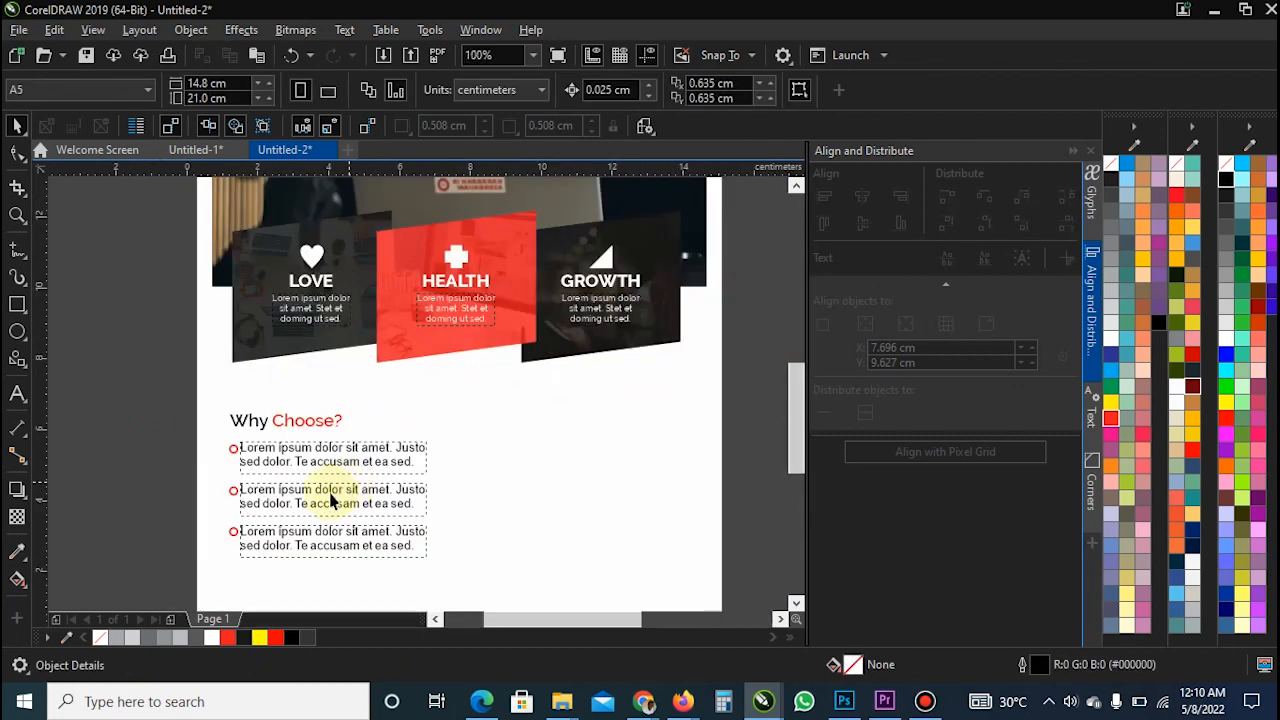
{"action": "left_click", "coordinate": [289, 465]}
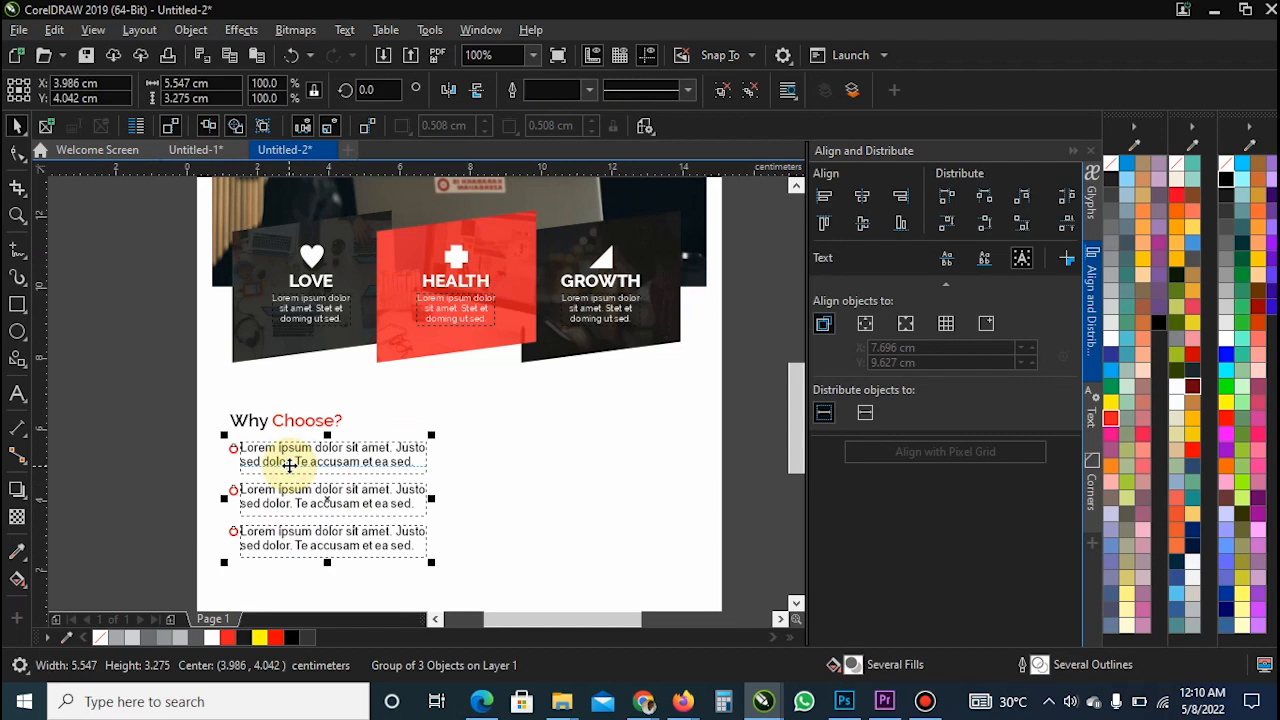
{"action": "key", "text": "ctrl+u"}
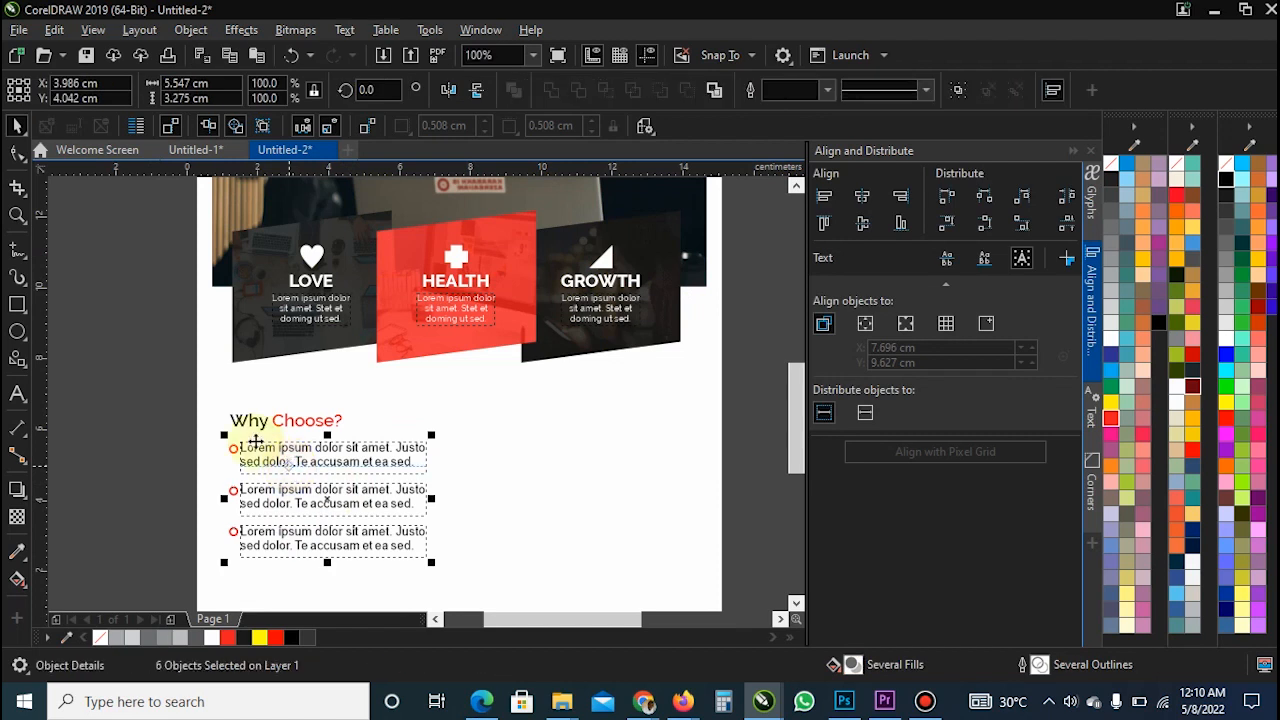
{"action": "left_click", "coordinate": [275, 463]}
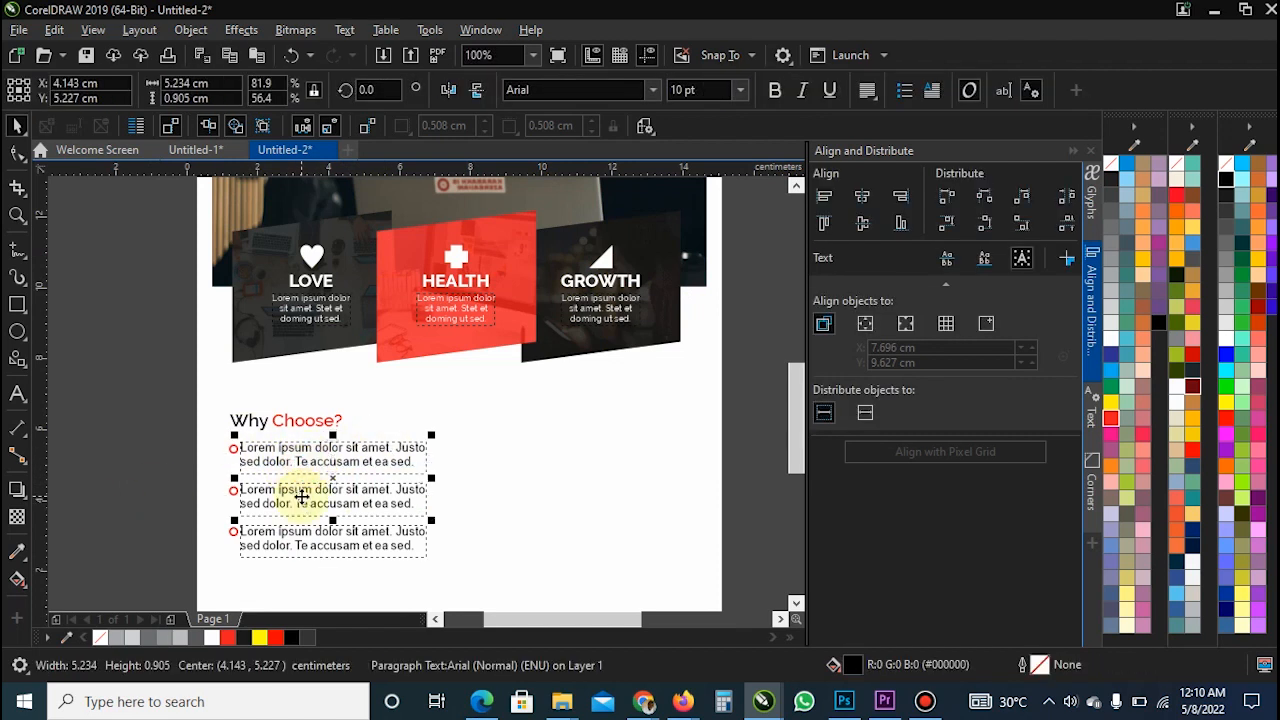
{"action": "left_click", "coordinate": [303, 535], "text": "shift"}
{"action": "left_click", "coordinate": [653, 90]}
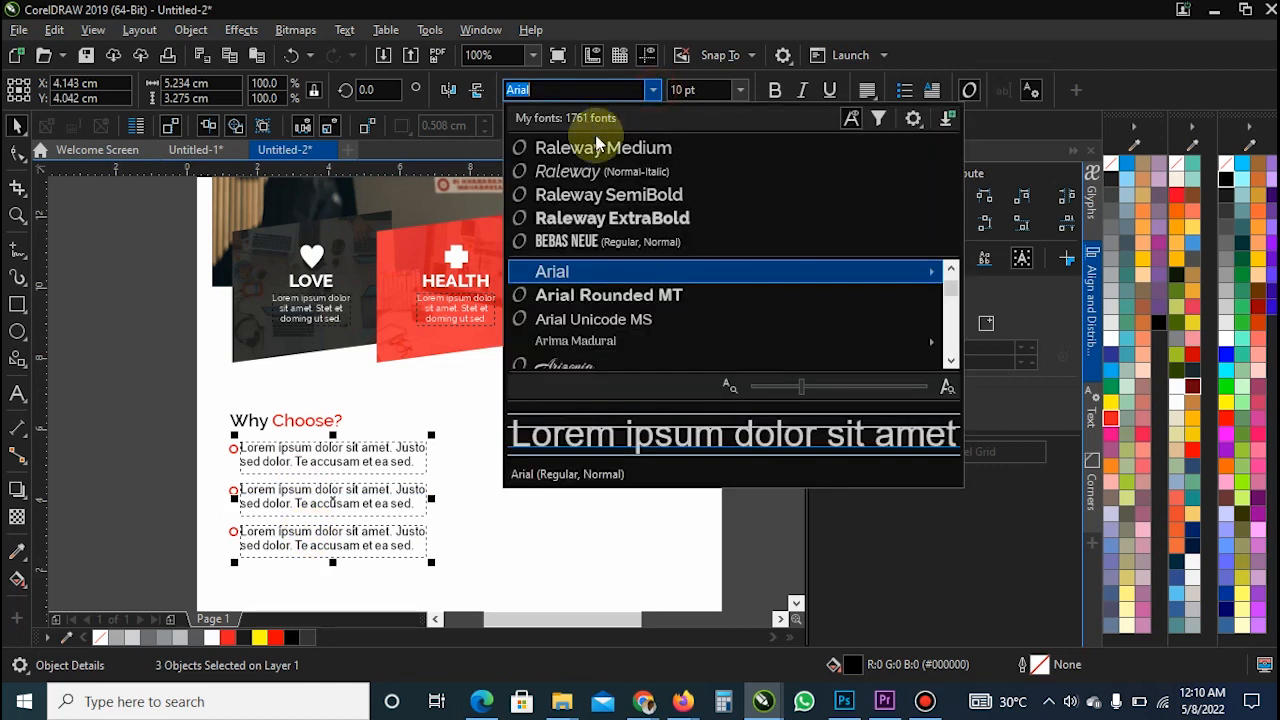
{"action": "left_click", "coordinate": [597, 147]}
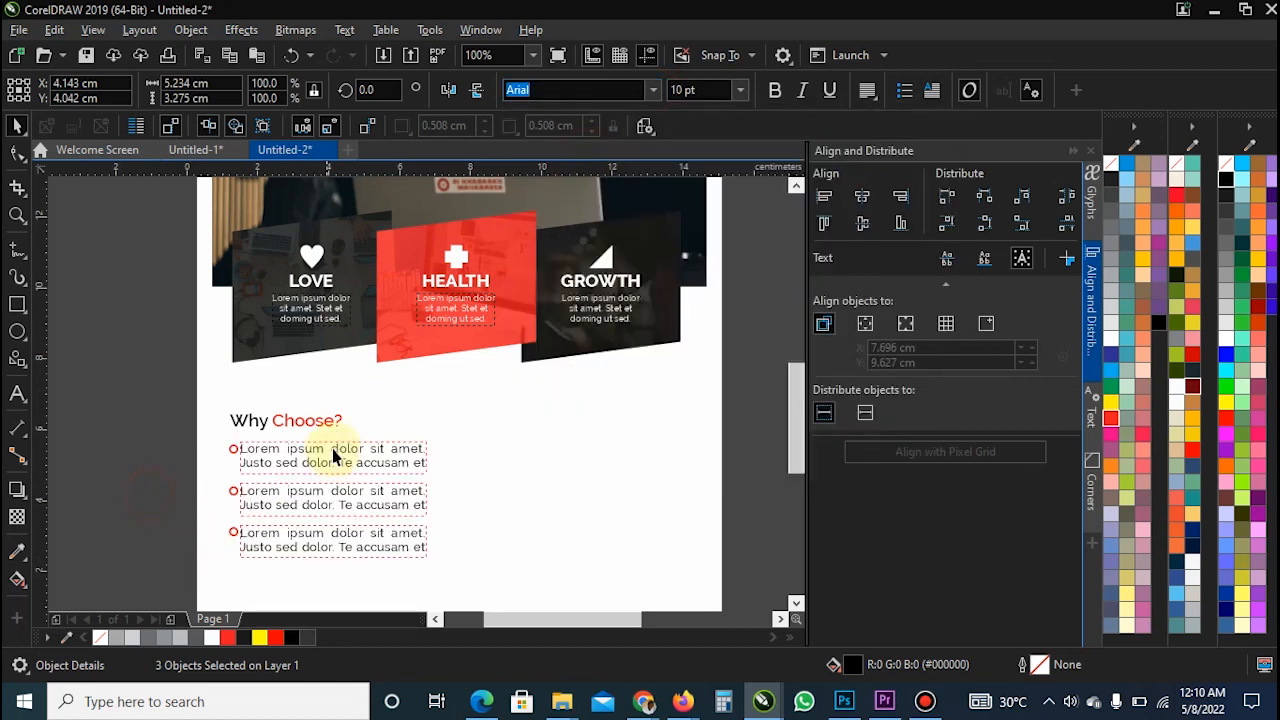
{"action": "key", "text": "Escape"}
- Widen the frames of the three bullet paragraphs to about 5.76 cm so the full text fits on two lines
{"action": "left_click", "coordinate": [326, 468]}
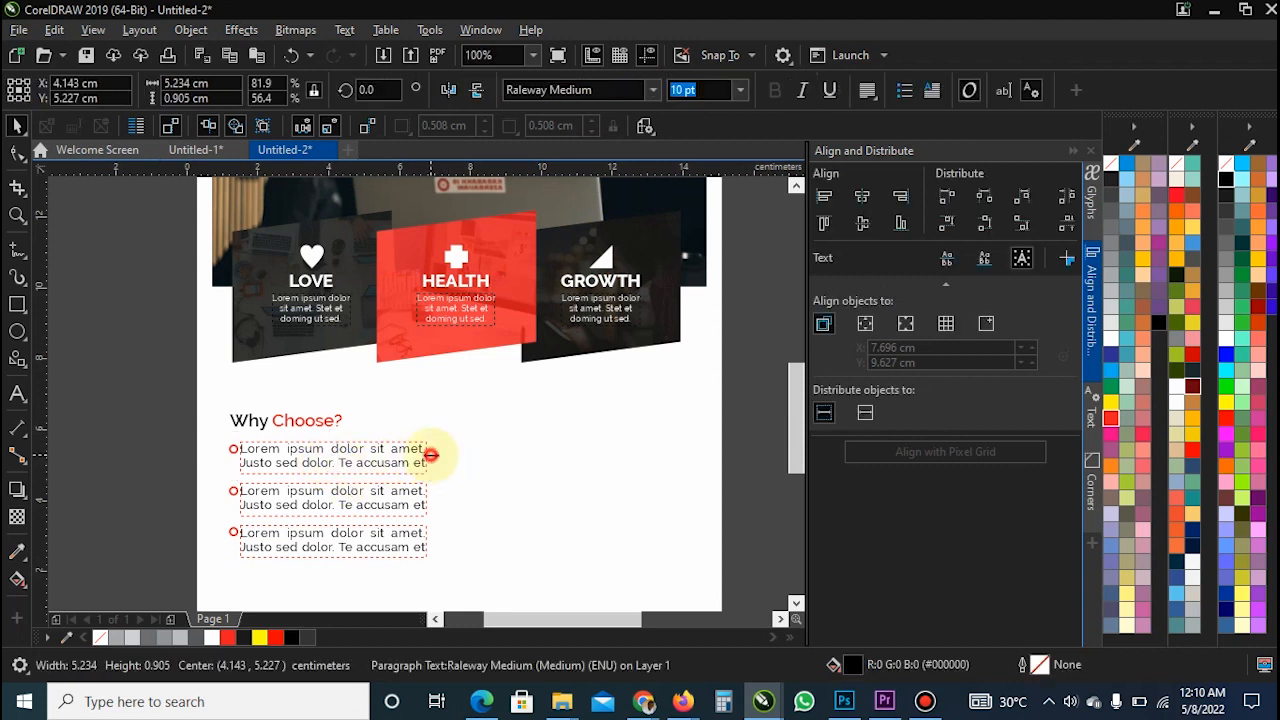
{"action": "left_click_drag", "start_coordinate": [430, 454], "coordinate": [446, 537]}
{"action": "left_click", "coordinate": [428, 494]}
{"action": "left_click", "coordinate": [428, 537]}
{"action": "scroll", "coordinate": [457, 500], "scroll_direction": "down", "scroll_amount": 2}
{"action": "scroll", "coordinate": [363, 519], "scroll_direction": "up", "scroll_amount": 2}
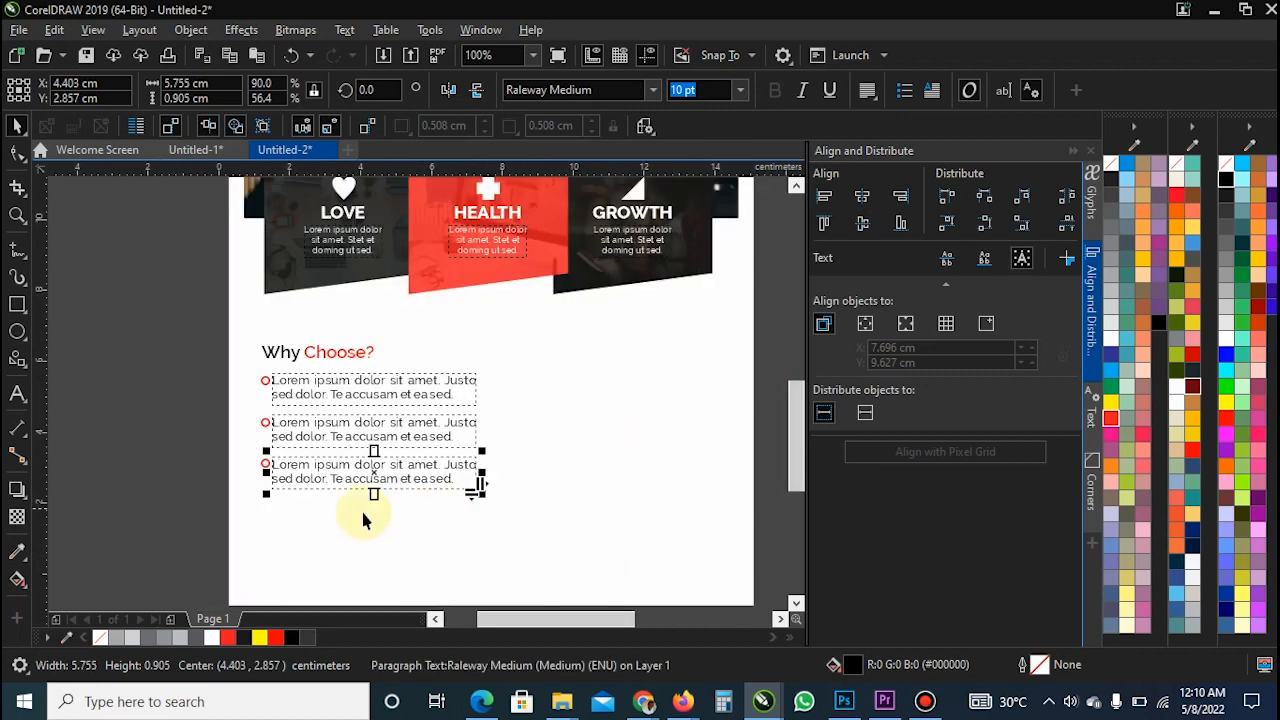
- Move the three red rings together slightly left, away from the bullet paragraphs, to X about 1.24 cm
{"action": "left_click", "coordinate": [243, 514]}
{"action": "scroll", "coordinate": [266, 395], "scroll_direction": "up", "scroll_amount": 2}
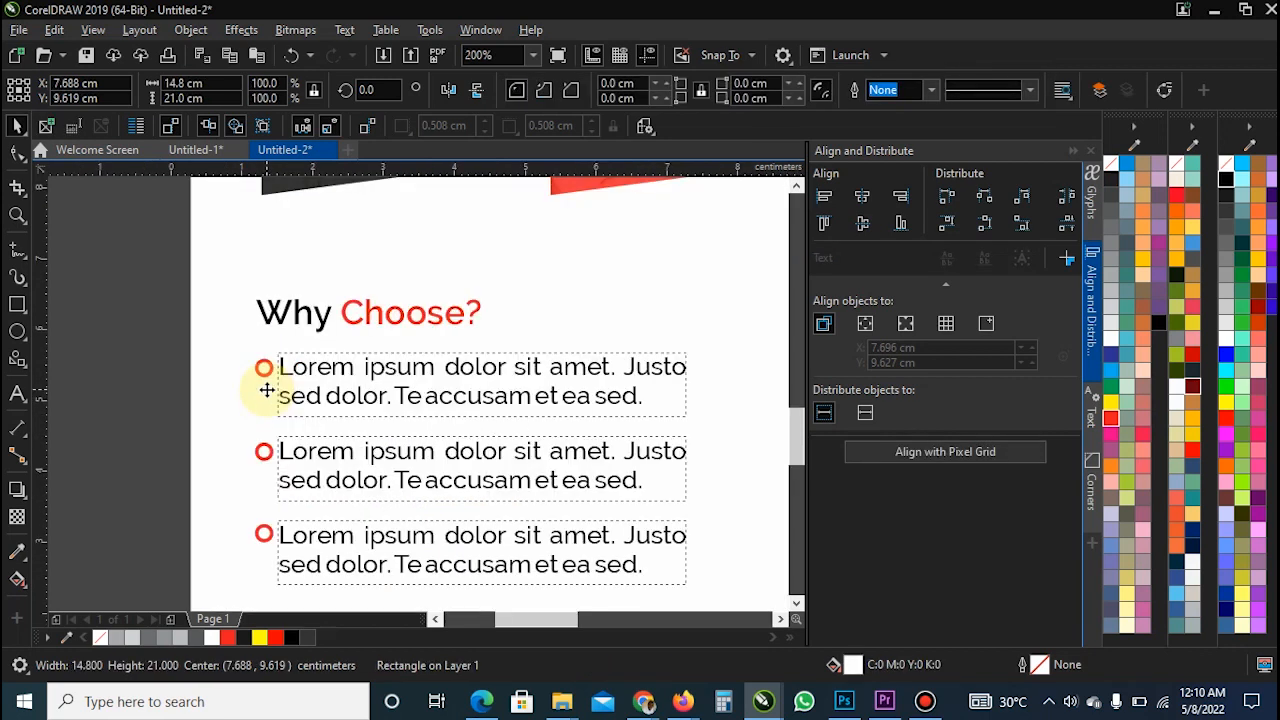
{"action": "left_click", "coordinate": [264, 367]}
{"action": "left_click_drag", "start_coordinate": [149, 357], "coordinate": [266, 600]}
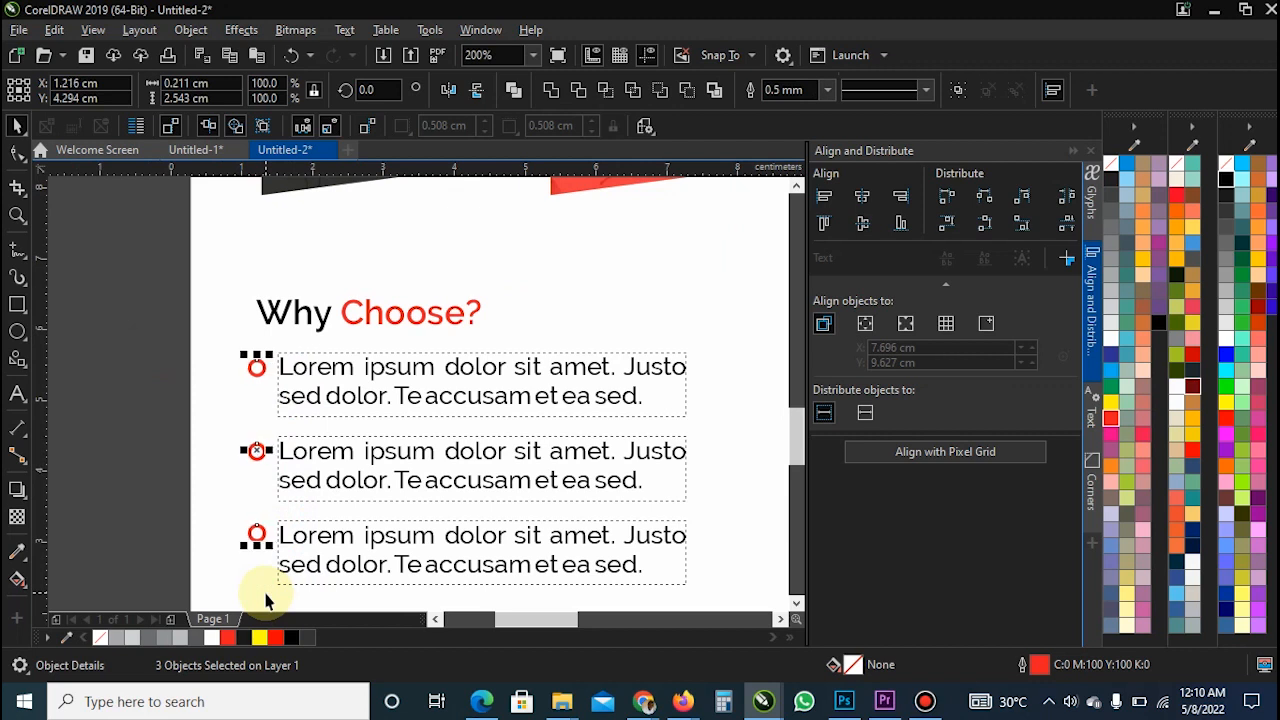
{"action": "scroll", "coordinate": [106, 400], "scroll_direction": "down", "scroll_amount": 2}
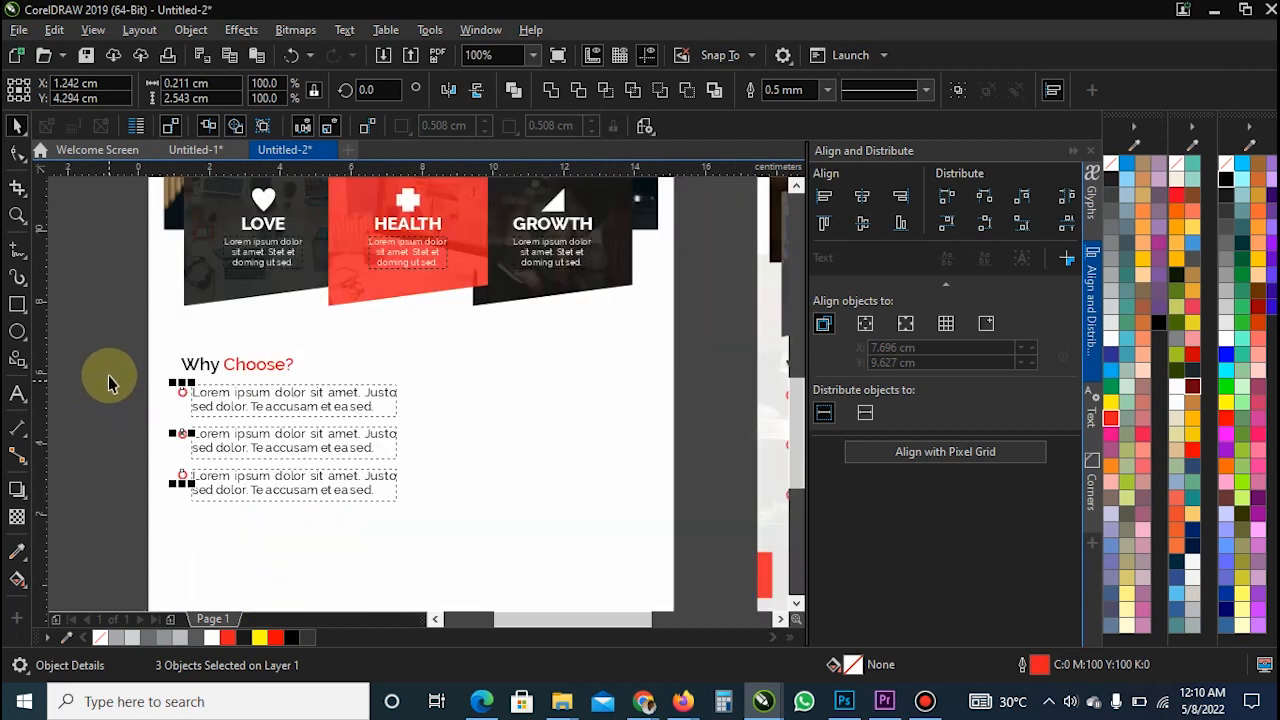
- Group the three rings and paragraphs together and left-align them with the "Why Choose?" heading
{"action": "left_click_drag", "start_coordinate": [108, 373], "coordinate": [445, 521]}
{"action": "key", "text": "ctrl+g"}
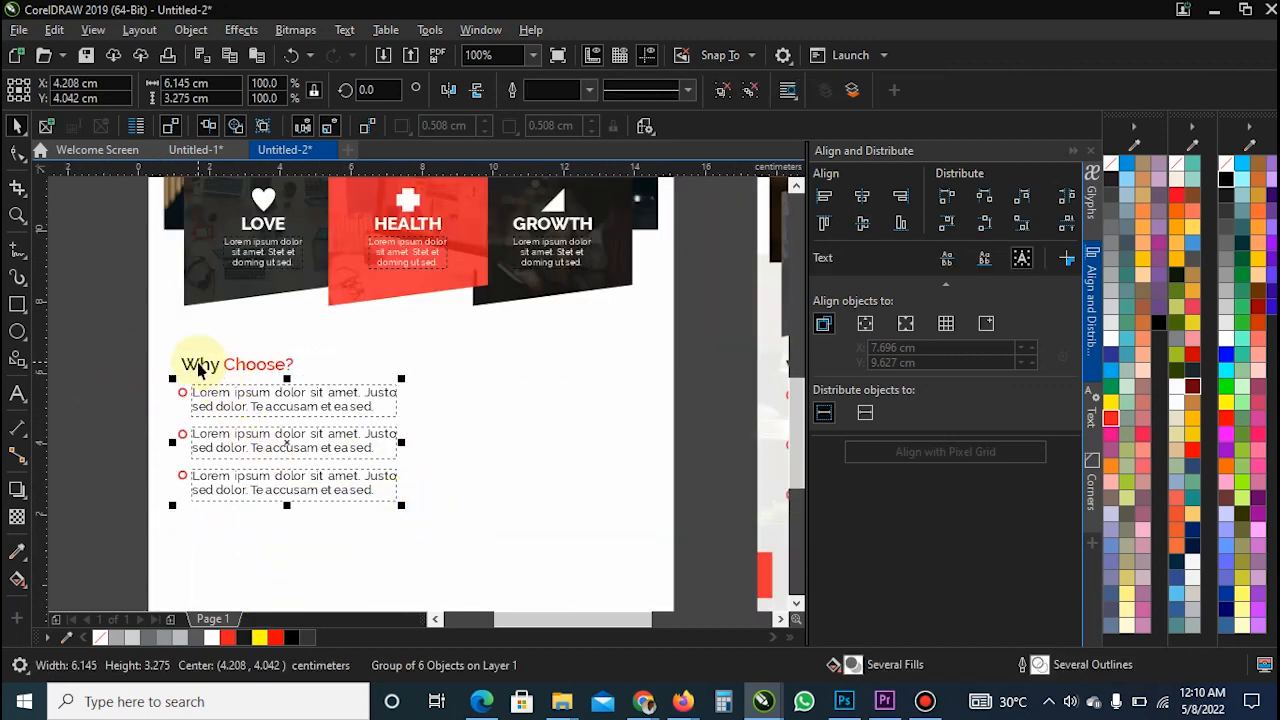
{"action": "left_click", "coordinate": [197, 363], "text": "shift"}
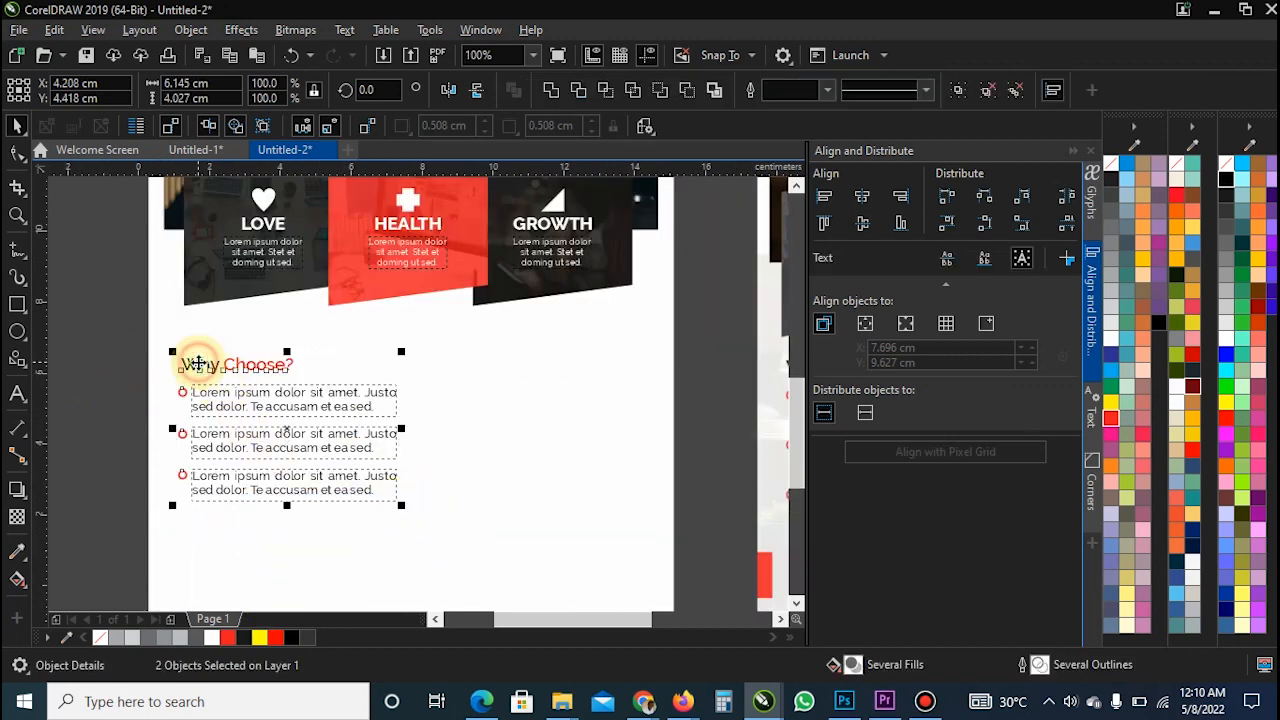
{"action": "left_click", "coordinate": [77, 434]}
- Compare the "Why Choose?" section with the reference flyer and examine the reference's "The most creative ideas for your business" column
{"action": "scroll", "coordinate": [188, 443], "scroll_direction": "down", "scroll_amount": 1}
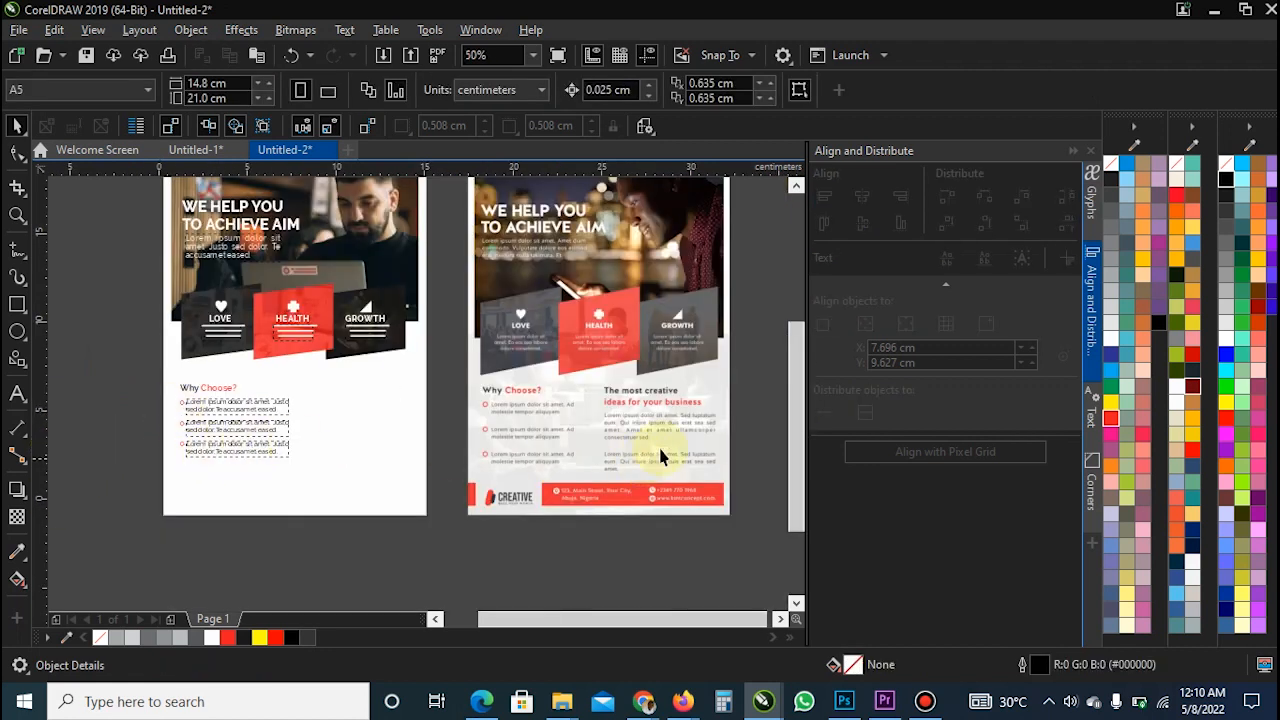
{"action": "scroll", "coordinate": [615, 451], "scroll_direction": "up", "scroll_amount": 1}
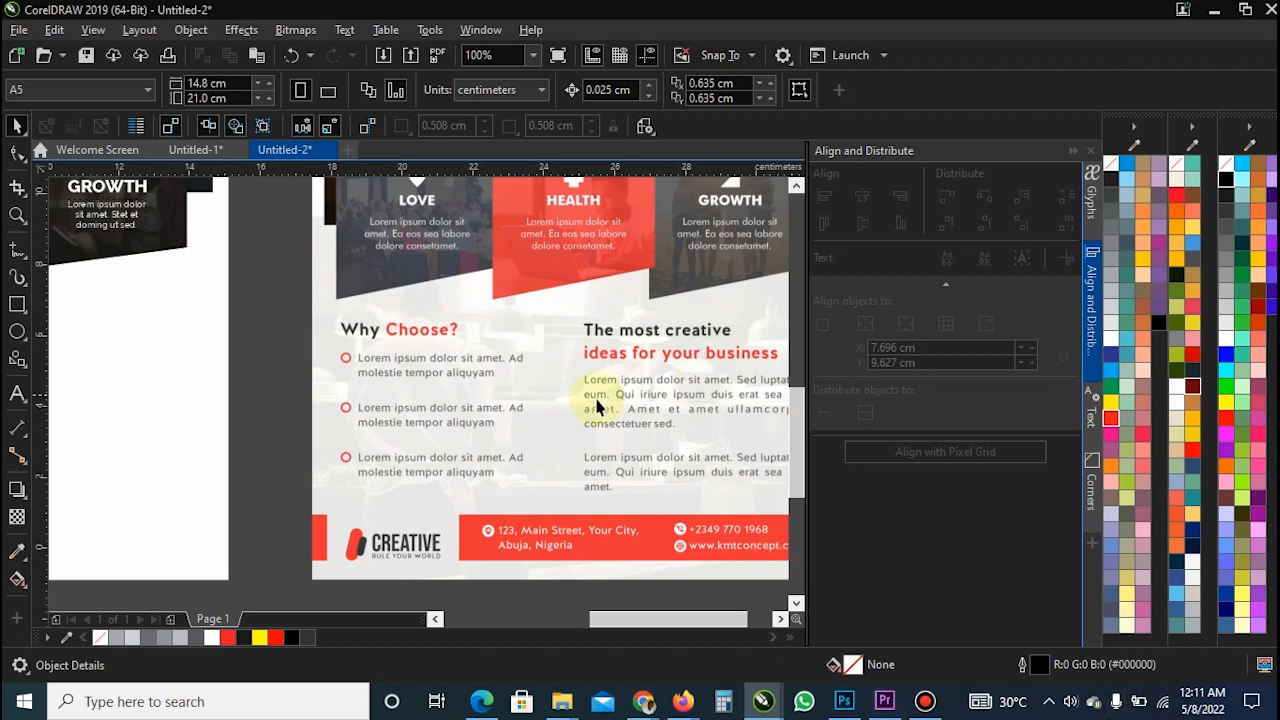
{"action": "scroll", "coordinate": [428, 365], "scroll_direction": "down", "scroll_amount": 2}
{"action": "scroll", "coordinate": [62, 352], "scroll_direction": "up", "scroll_amount": 2}
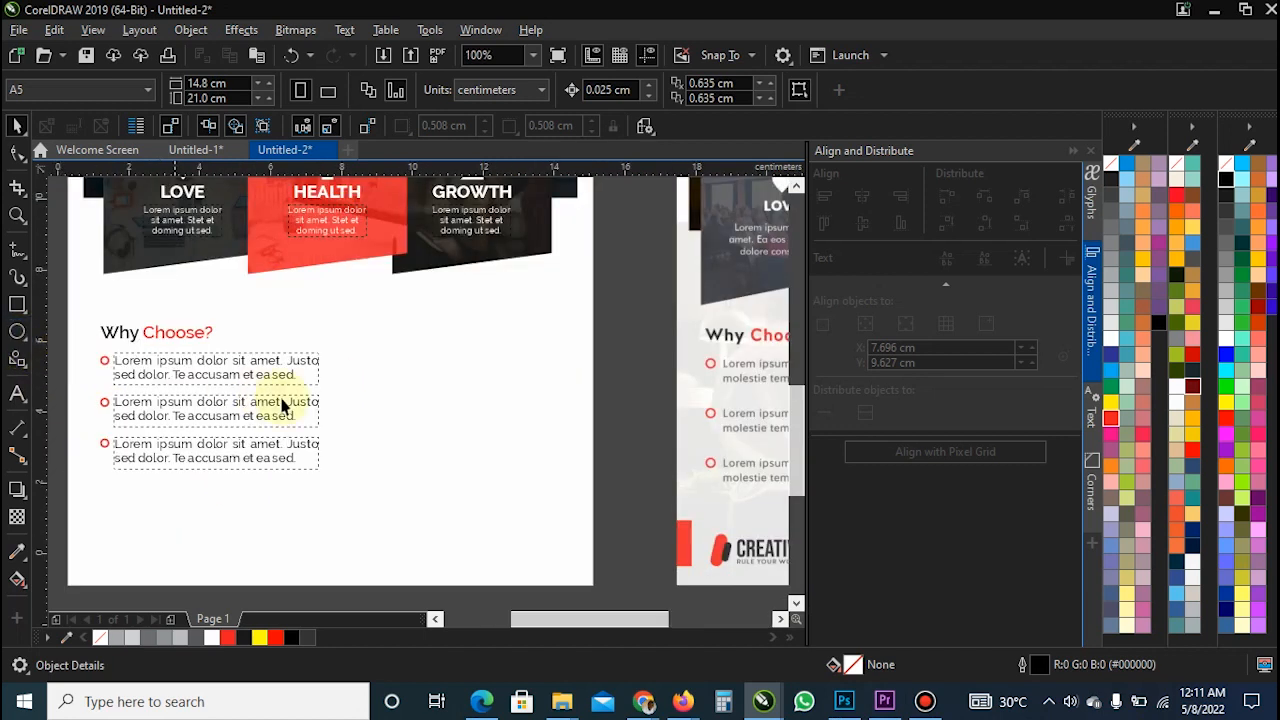
{"action": "scroll", "coordinate": [335, 398], "scroll_direction": "down", "scroll_amount": 2}
{"action": "scroll", "coordinate": [737, 341], "scroll_direction": "up", "scroll_amount": 2}
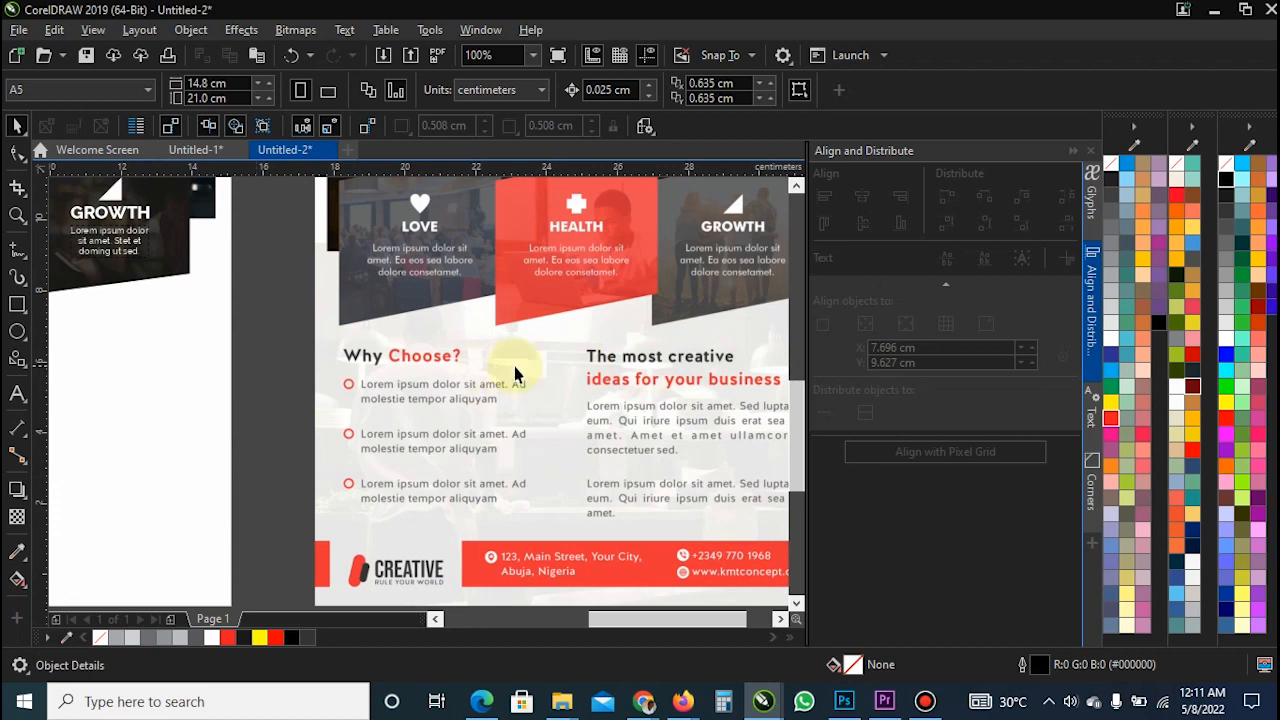
{"action": "scroll", "coordinate": [677, 375], "scroll_direction": "down", "scroll_amount": 2}
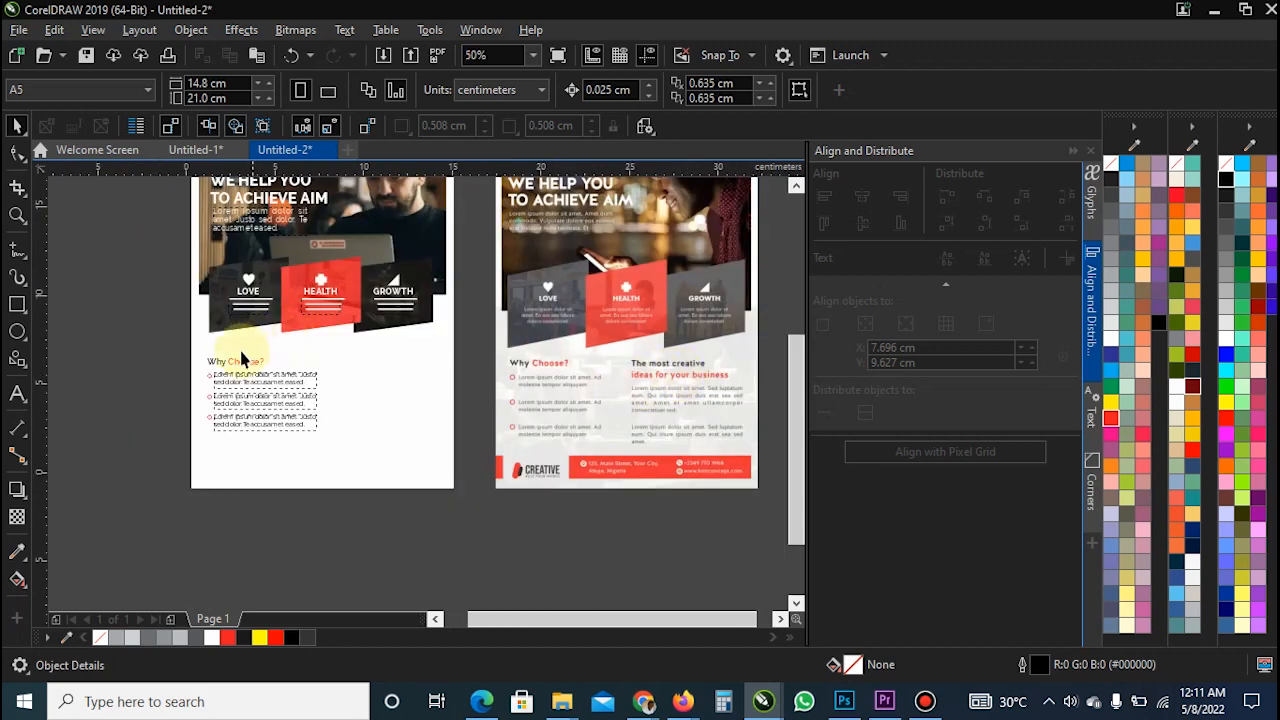
- Change the "Why Choose?" heading's font to Raleway Bold
{"action": "scroll", "coordinate": [240, 360], "scroll_direction": "up", "scroll_amount": 2}
{"action": "left_click", "coordinate": [203, 371]}
{"action": "left_click", "coordinate": [210, 372]}
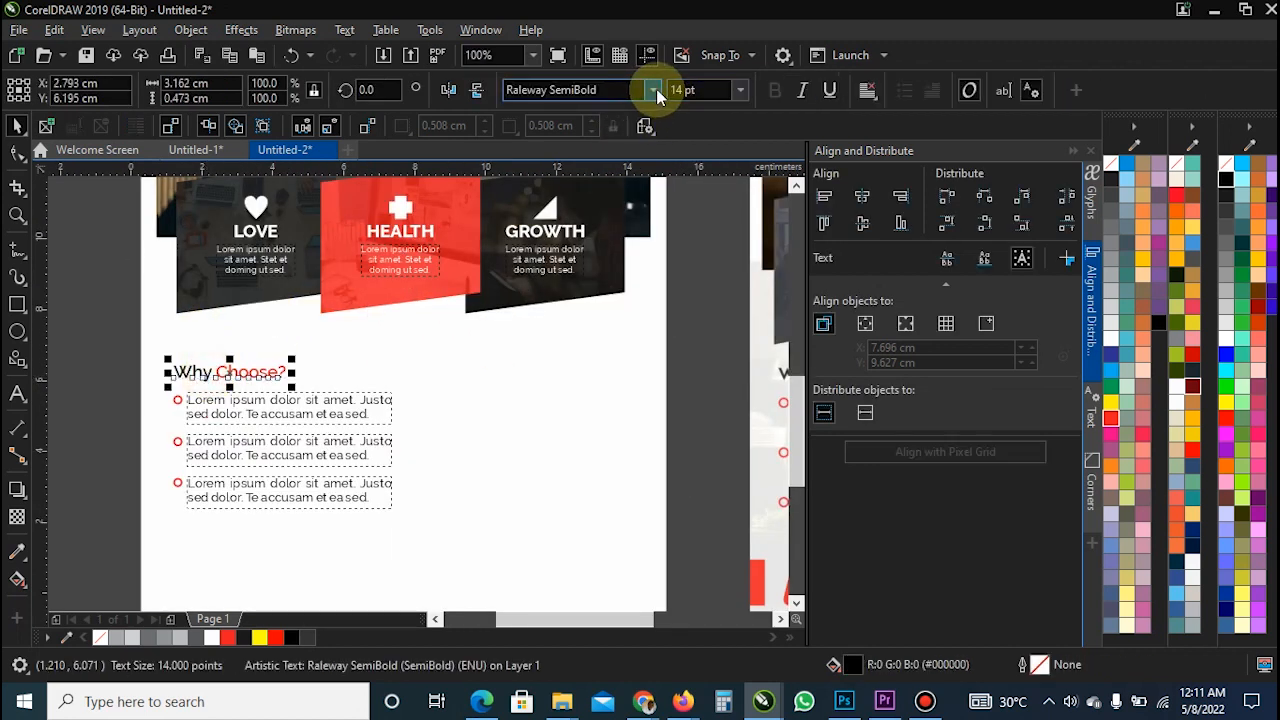
{"action": "left_click", "coordinate": [653, 90]}
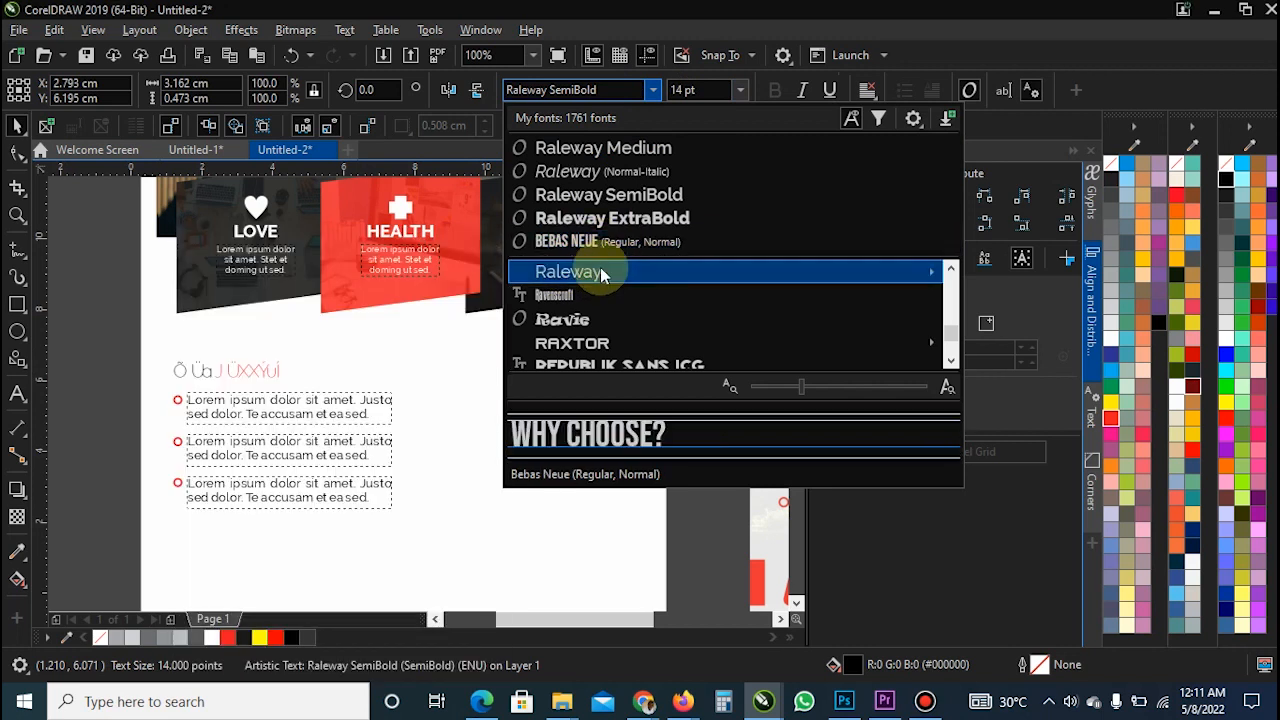
{"action": "mouse_move", "coordinate": [598, 276]}
{"action": "left_click", "coordinate": [272, 550]}
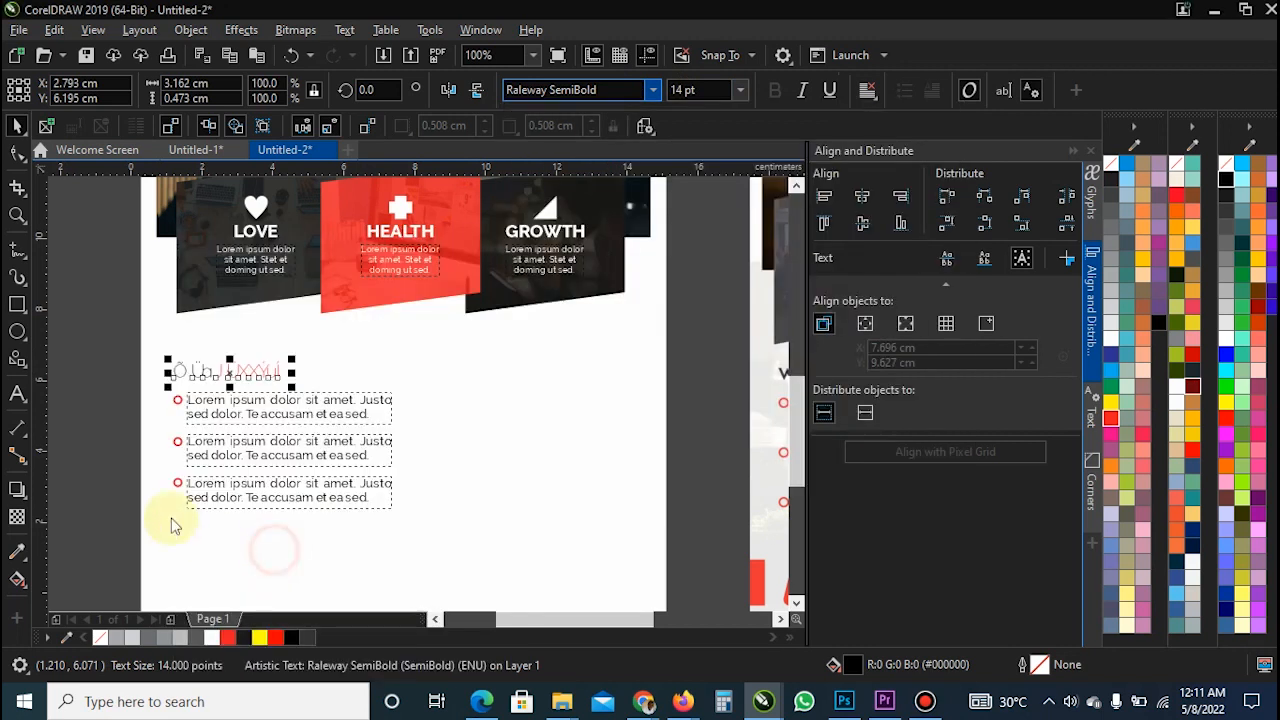
{"action": "left_click", "coordinate": [114, 415]}
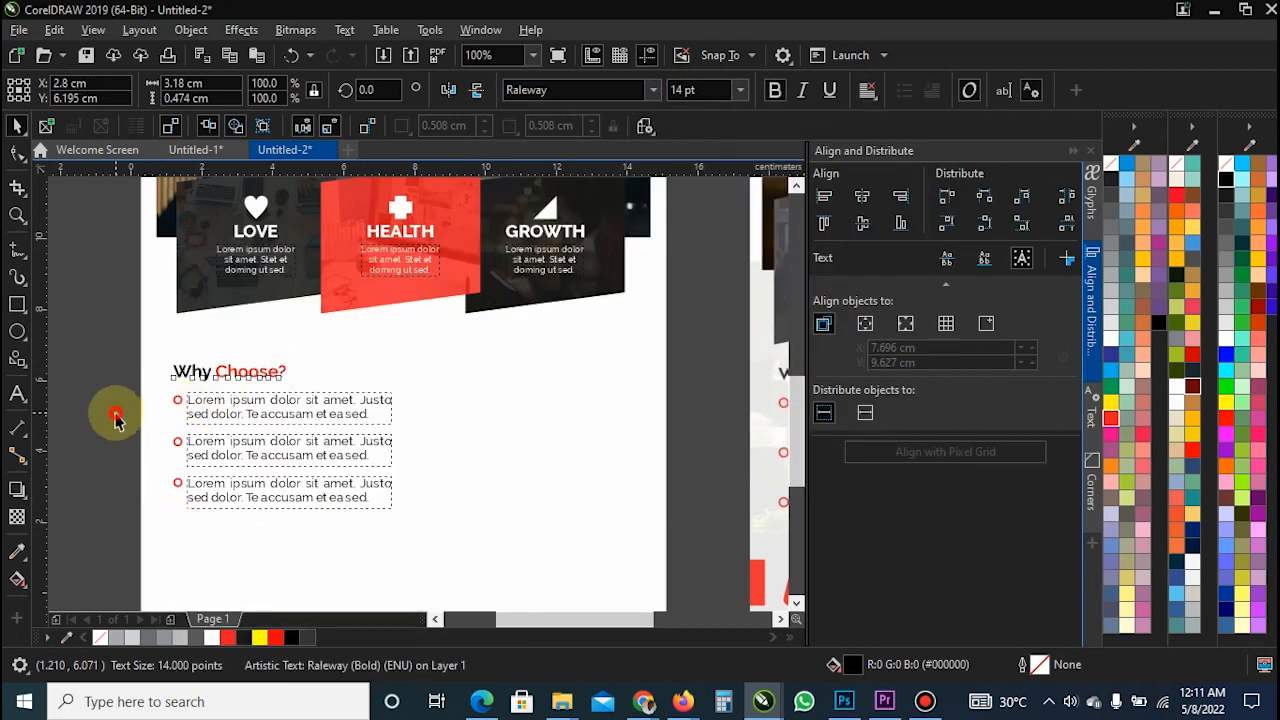
- Duplicate the "Why Choose?" heading to the right and replace its text with "The most creative" and "ideas for your business" on two lines
{"action": "left_click", "coordinate": [224, 382]}
{"action": "scroll", "coordinate": [170, 380], "scroll_direction": "down", "scroll_amount": 3}
{"action": "left_click_drag", "start_coordinate": [195, 379], "coordinate": [352, 375]}
{"action": "right_click", "coordinate": [352, 376]}
{"action": "double_click", "coordinate": [352, 375]}
{"action": "key", "text": "ctrl+a"}
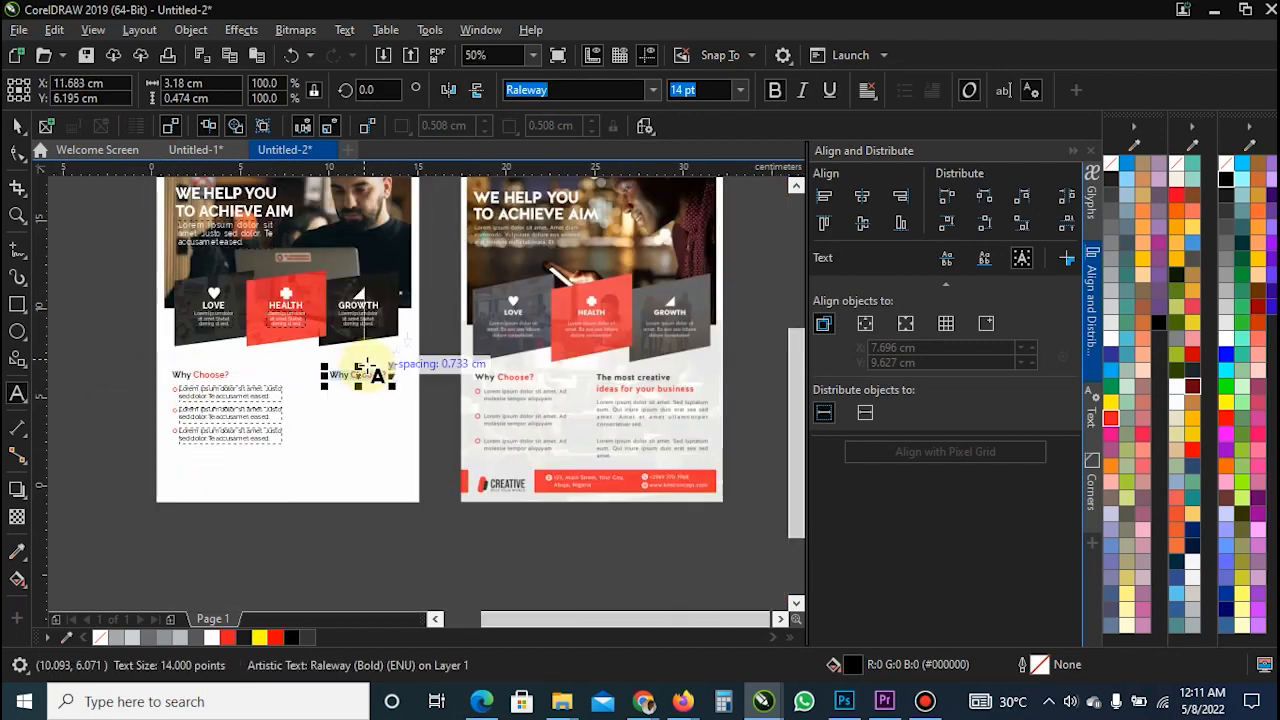
{"action": "type", "text": "THE"}
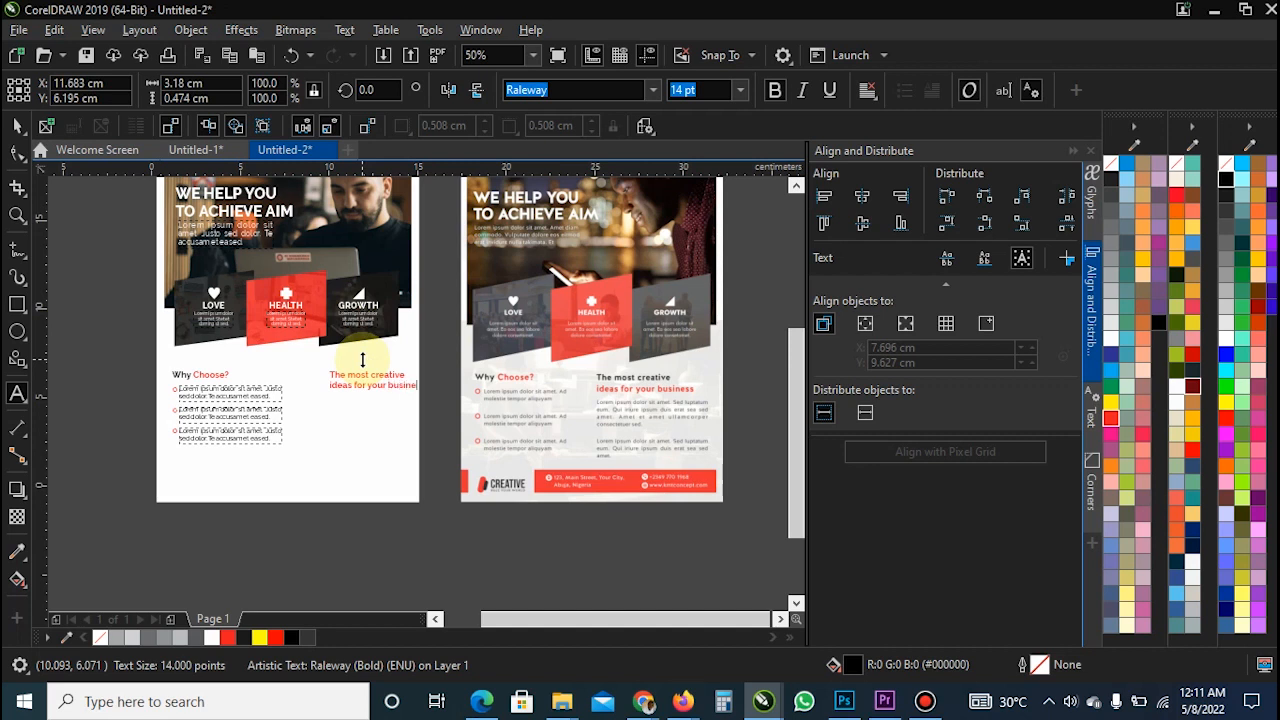
{"action": "key", "text": "ctrl+space"}
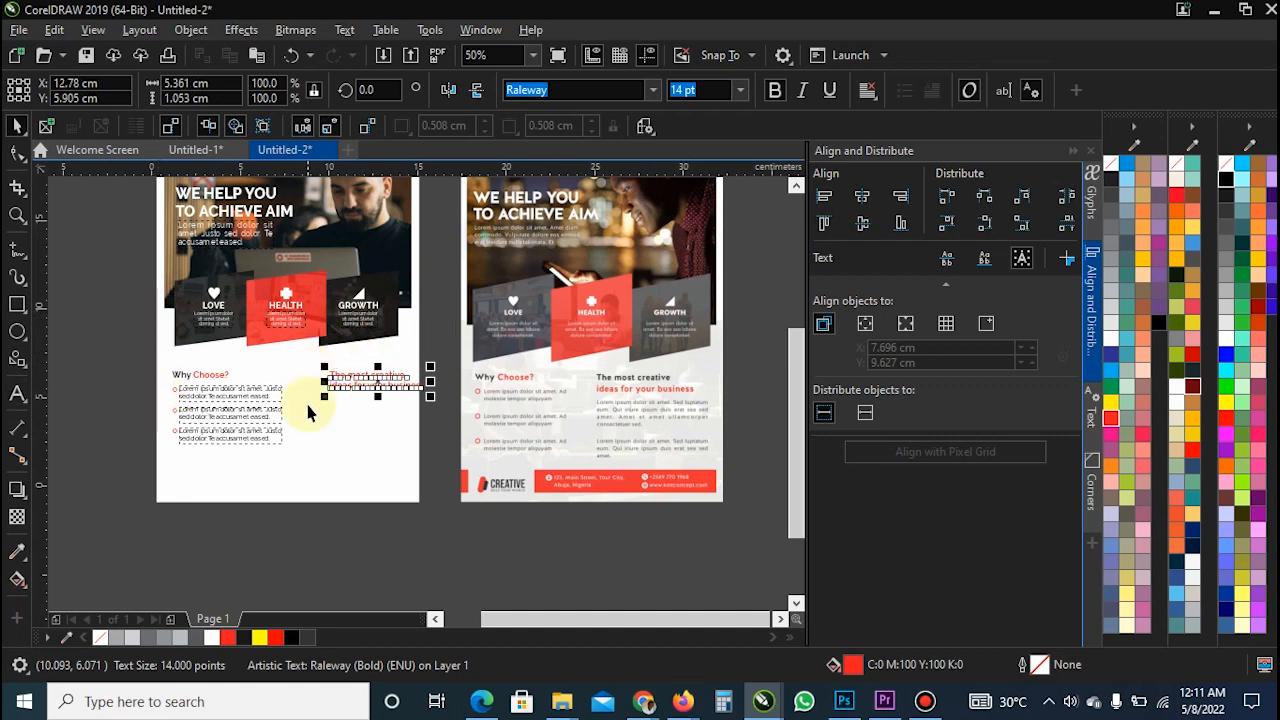
- Move the new two-line heading inside the page margin to X about 11.39 cm and top-align it with the "Why Choose?" heading
{"action": "scroll", "coordinate": [309, 406], "scroll_direction": "up", "scroll_amount": 2}
{"action": "left_click_drag", "start_coordinate": [383, 352], "coordinate": [335, 334]}
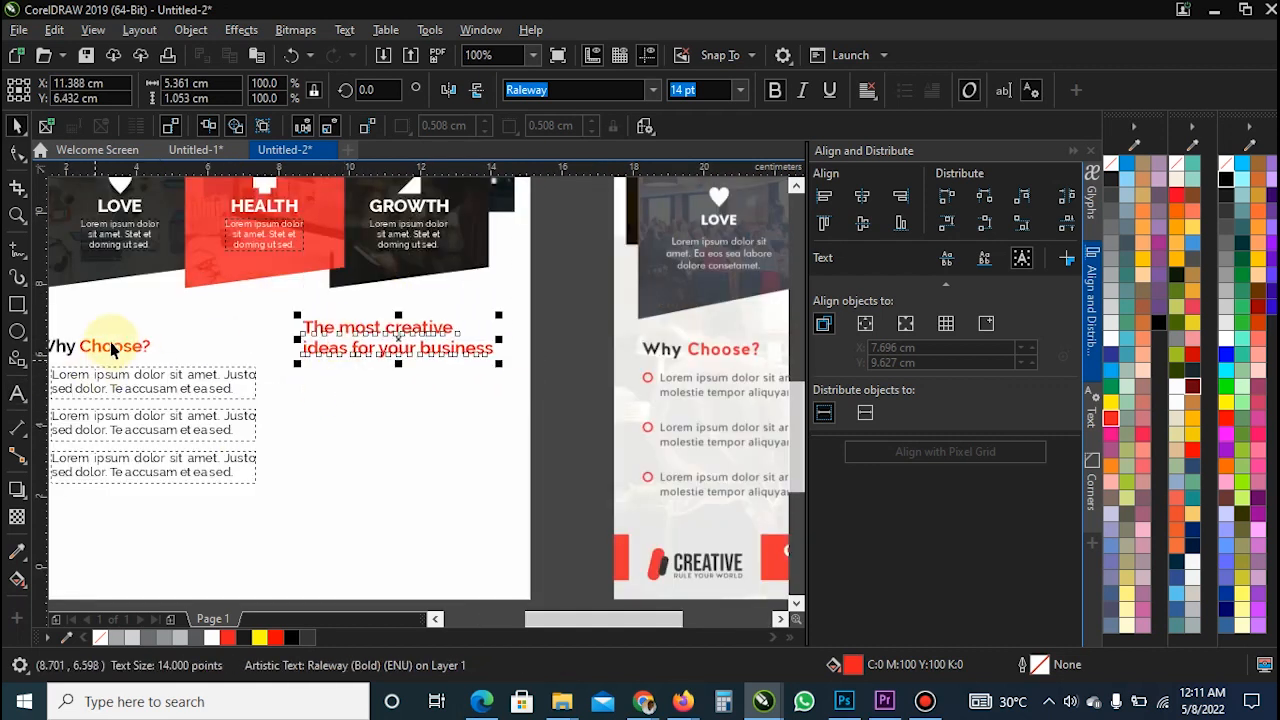
{"action": "left_click", "coordinate": [116, 352], "text": "shift"}
{"action": "scroll", "coordinate": [240, 392], "scroll_direction": "down", "scroll_amount": 2}
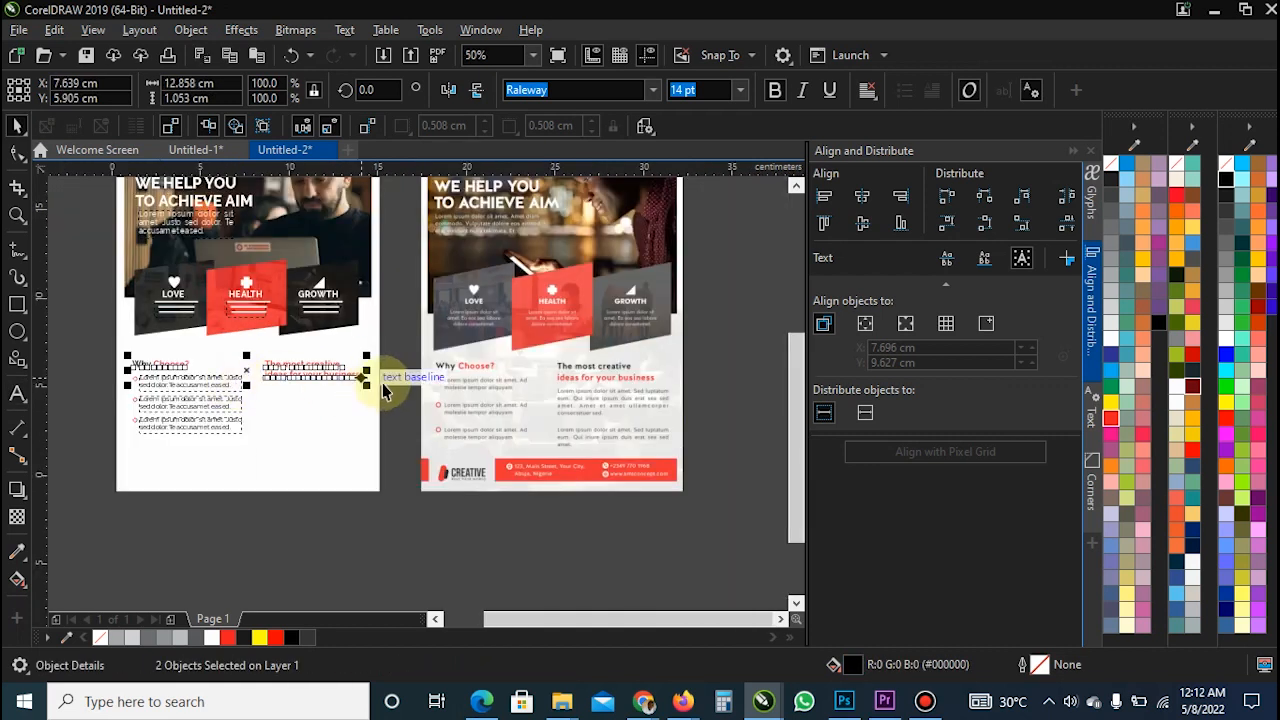
{"action": "left_click", "coordinate": [368, 548]}
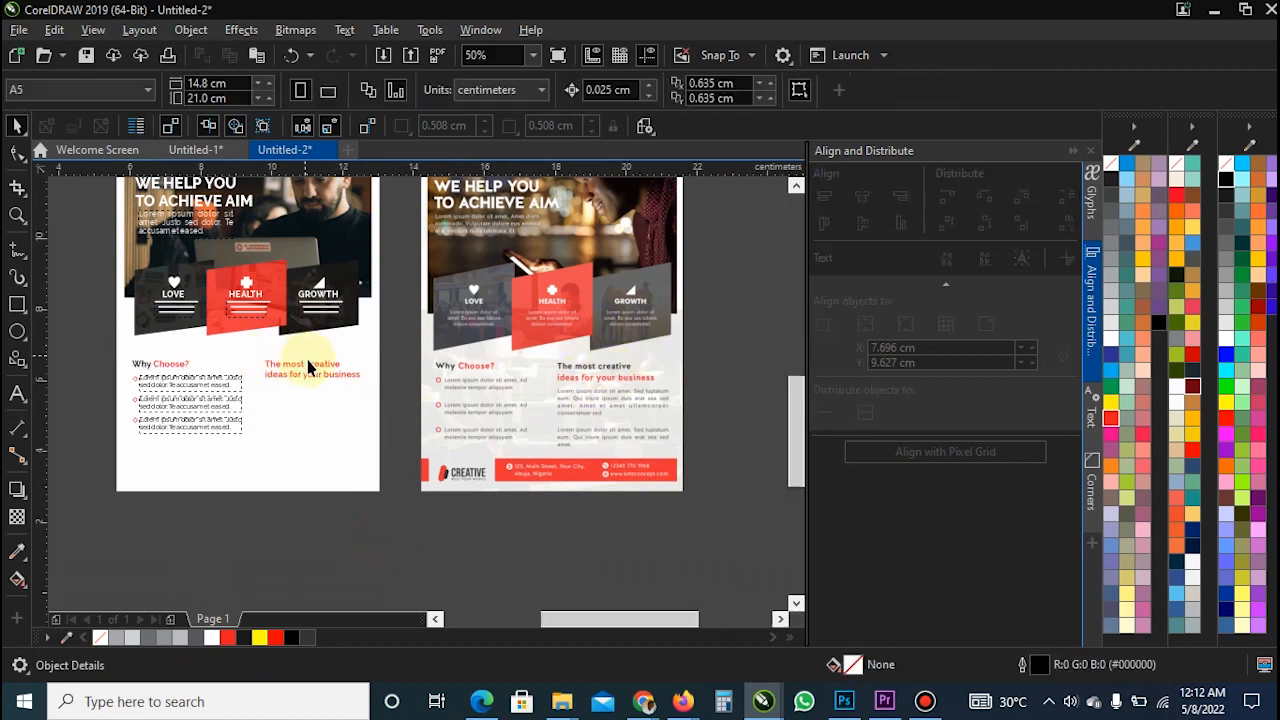
- Recolour the heading's first line, "The most creative", black
{"action": "scroll", "coordinate": [305, 363], "scroll_direction": "up", "scroll_amount": 2}
{"action": "double_click", "coordinate": [348, 373]}
{"action": "left_click_drag", "start_coordinate": [375, 374], "coordinate": [187, 371]}
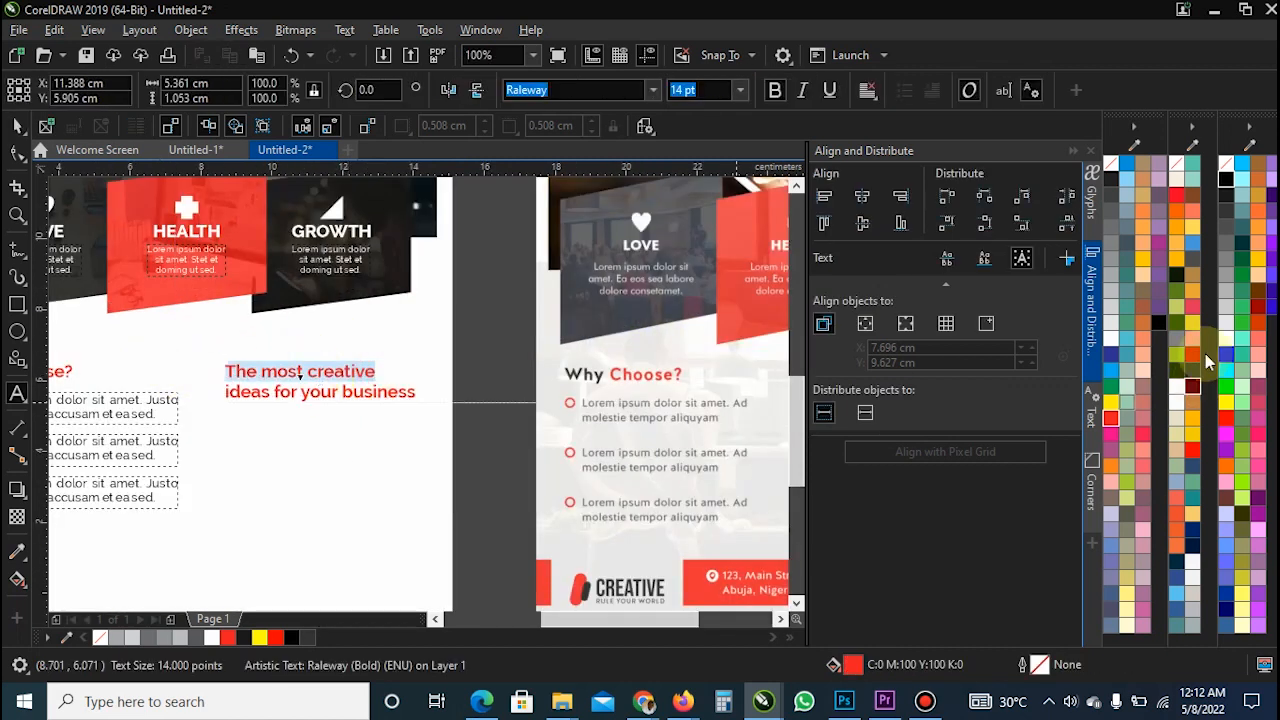
{"action": "left_click", "coordinate": [1226, 179]}
{"action": "scroll", "coordinate": [700, 335], "scroll_direction": "down", "scroll_amount": 2}
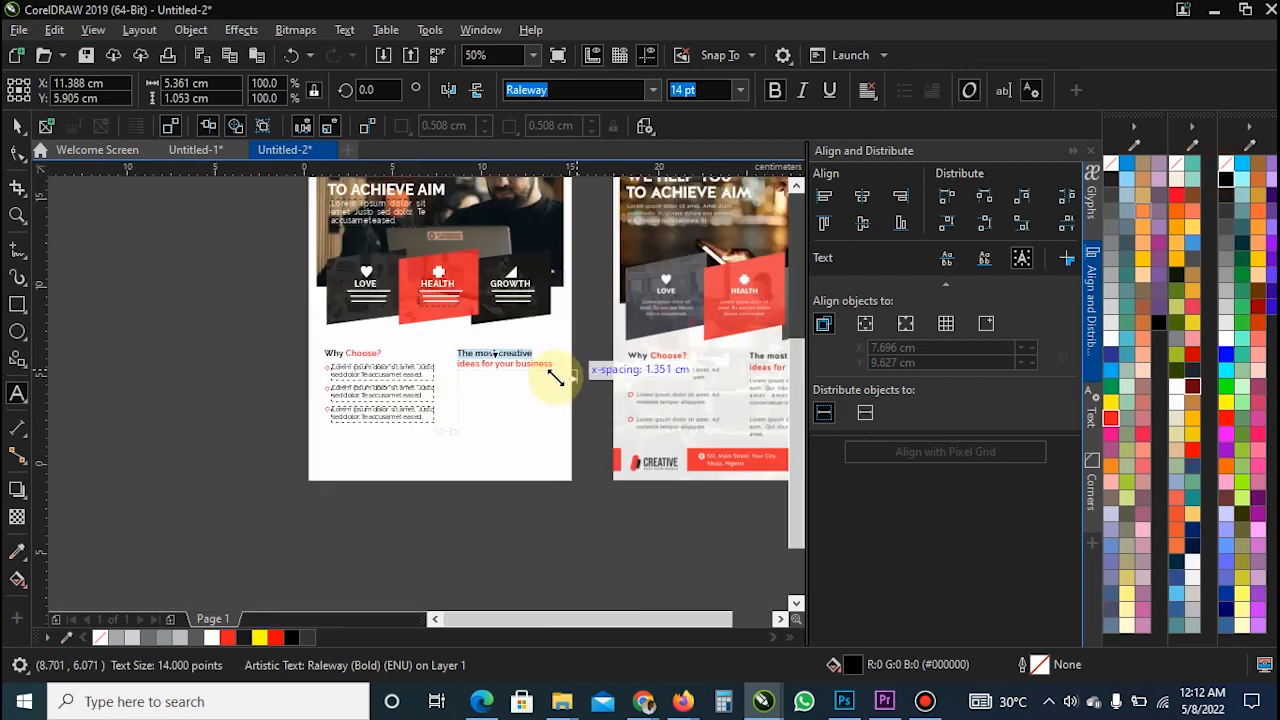
{"action": "key", "text": "Escape"}
{"action": "left_click", "coordinate": [229, 366]}
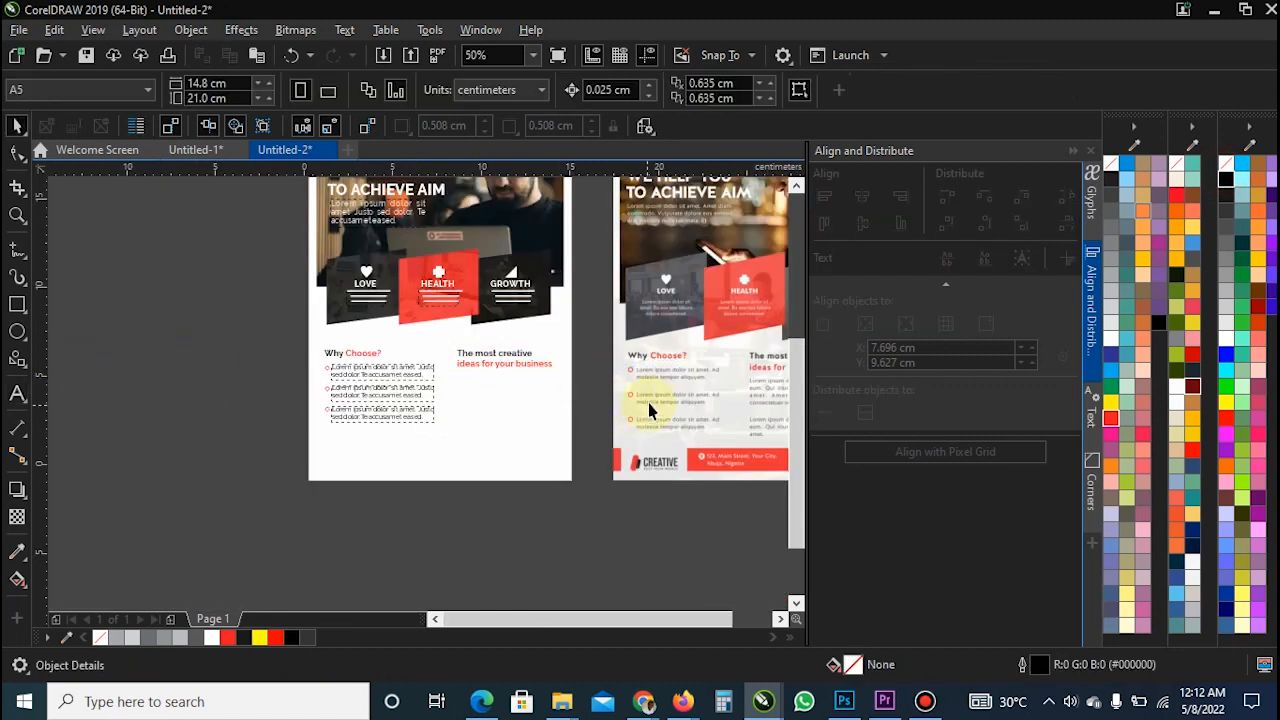
- Recolour the three "Why Choose?" bullet paragraphs dark grey, giving the last one #4D4D4D
{"action": "scroll", "coordinate": [529, 395], "scroll_direction": "up", "scroll_amount": 2}
{"action": "left_click", "coordinate": [199, 388]}
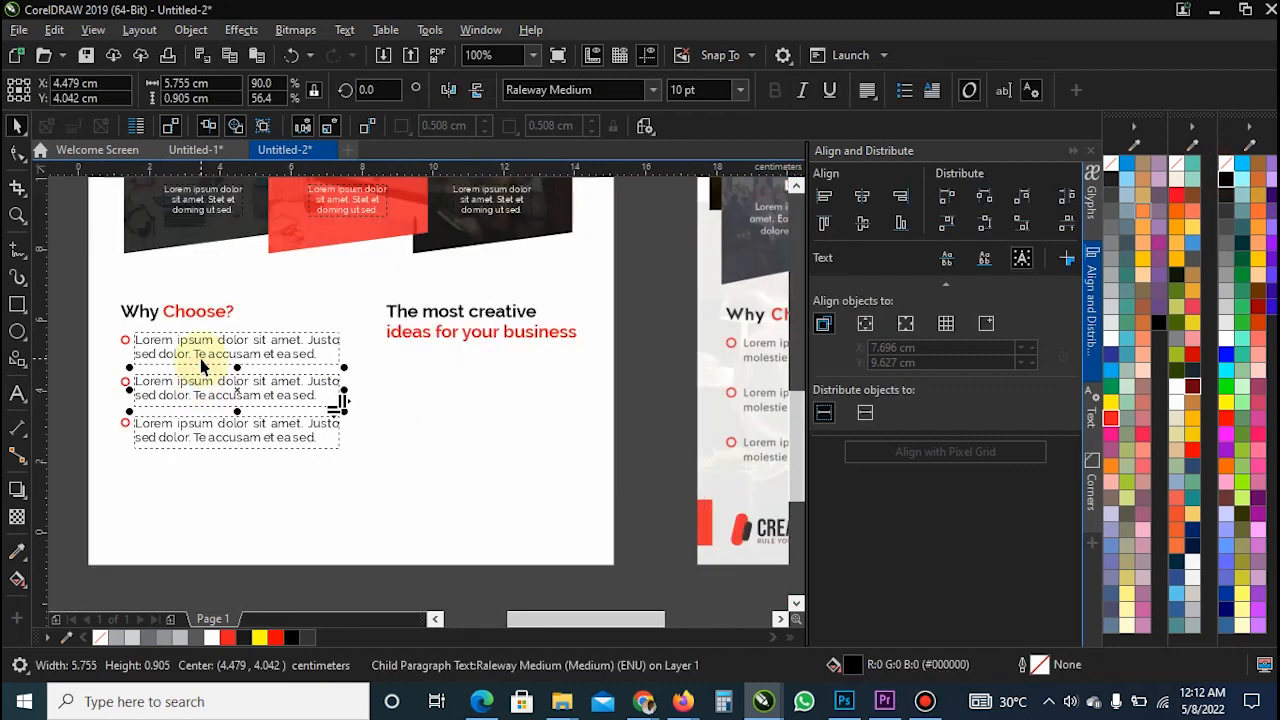
{"action": "left_click", "coordinate": [1226, 222]}
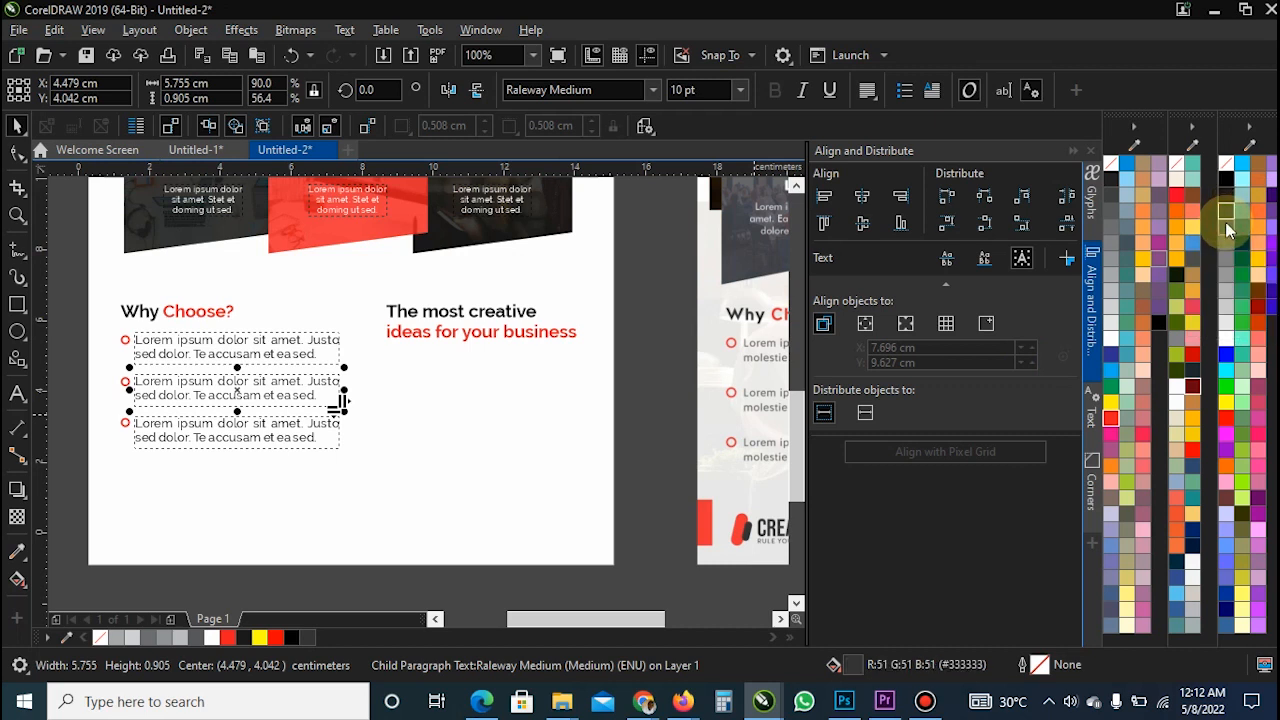
{"action": "left_click", "coordinate": [310, 357]}
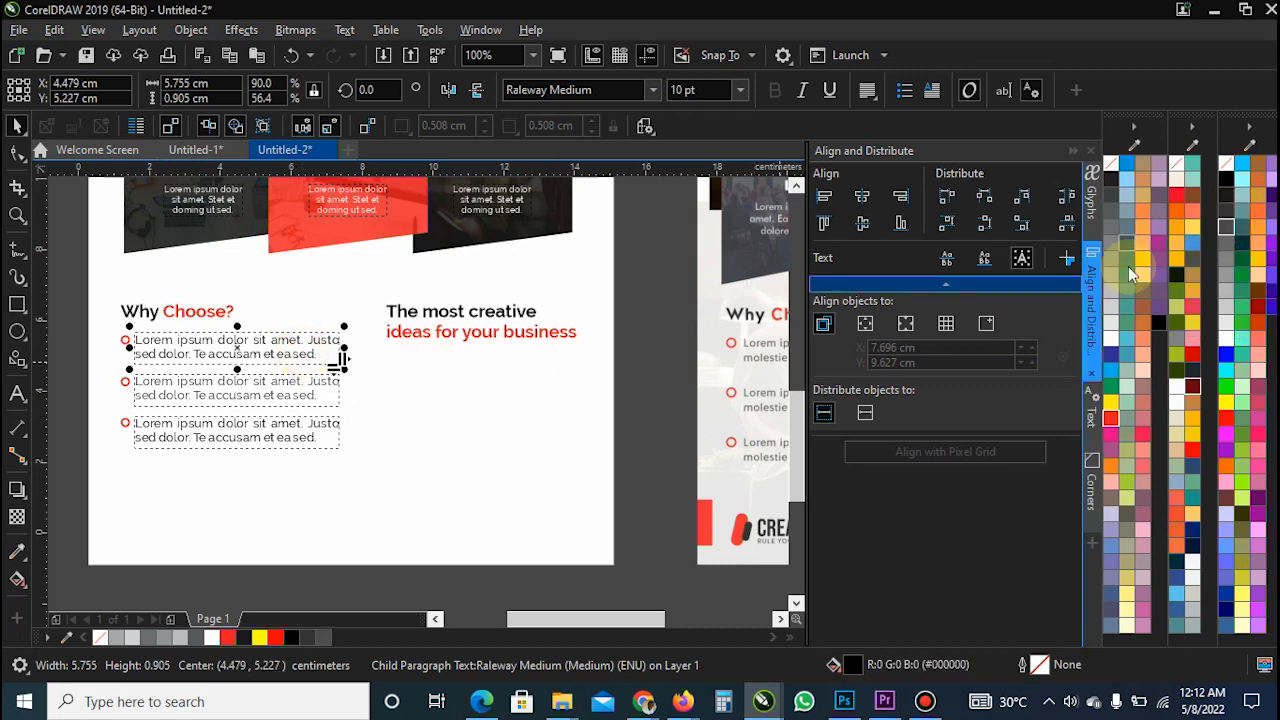
{"action": "left_click", "coordinate": [1225, 228]}
{"action": "left_click", "coordinate": [266, 440]}
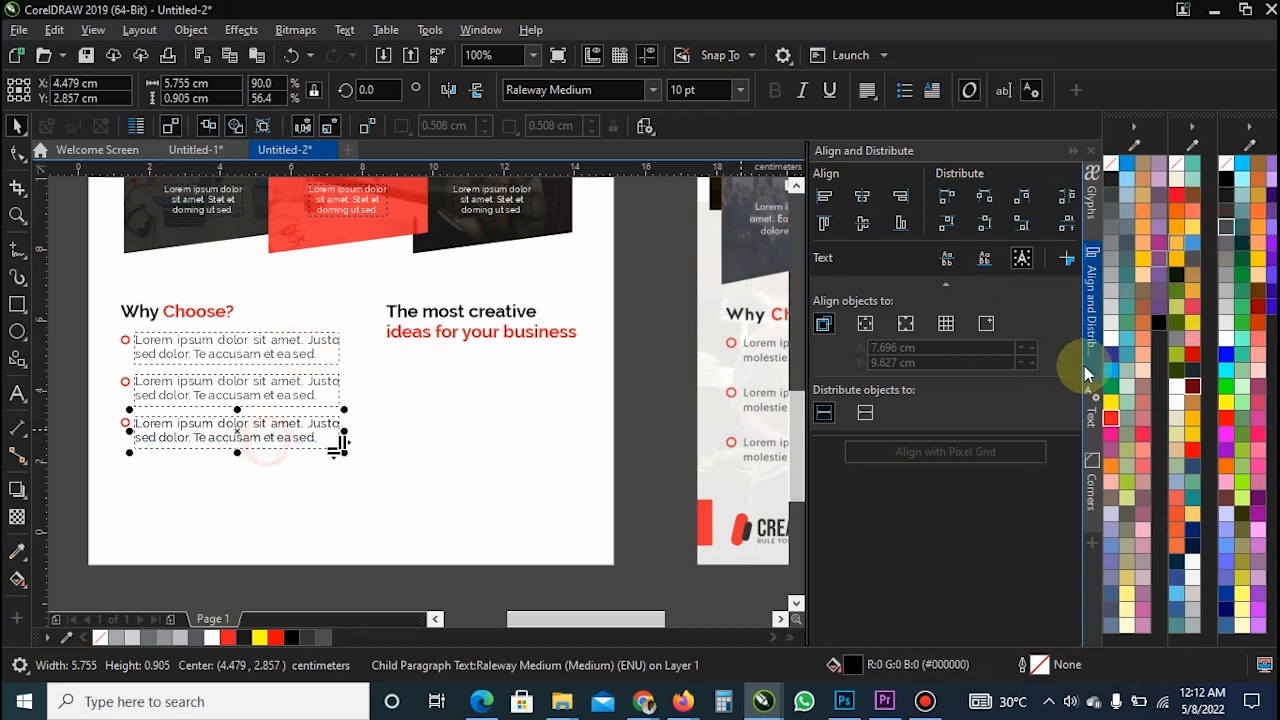
{"action": "left_click", "coordinate": [1224, 222]}
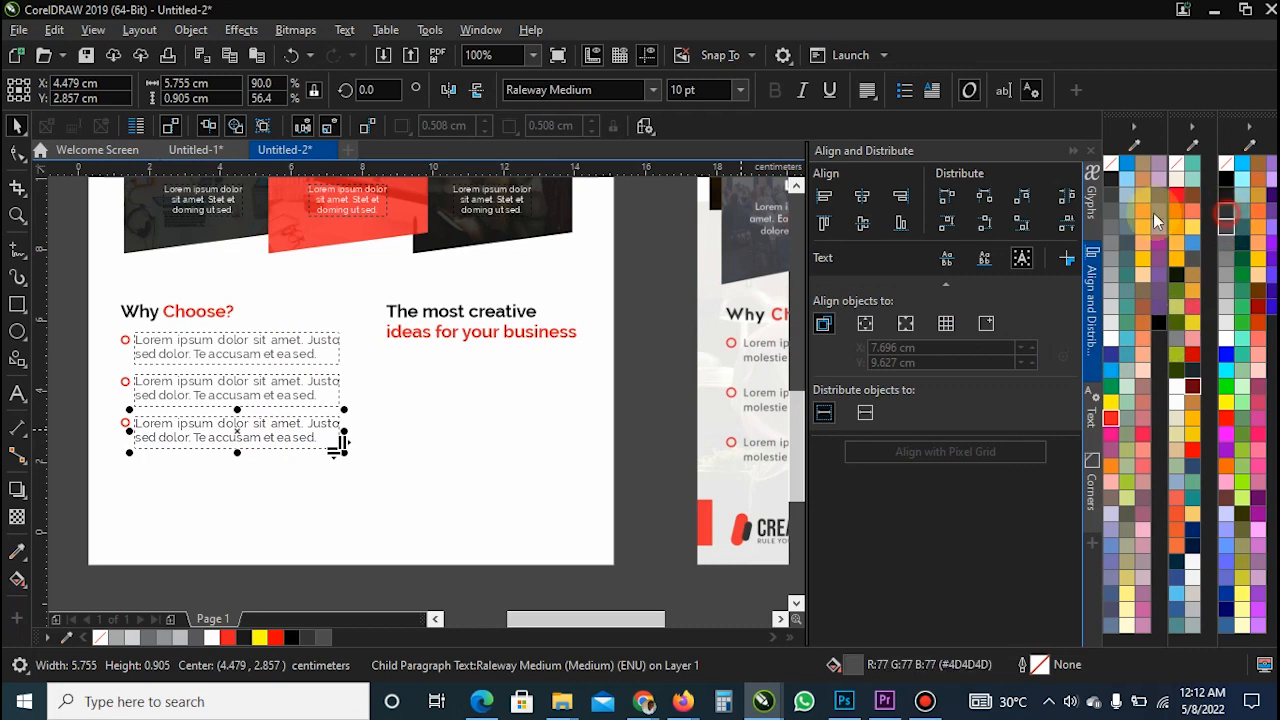
- Darken the middle bullet paragraph to #1A1A1A and the first one to black
{"action": "left_click", "coordinate": [265, 390]}
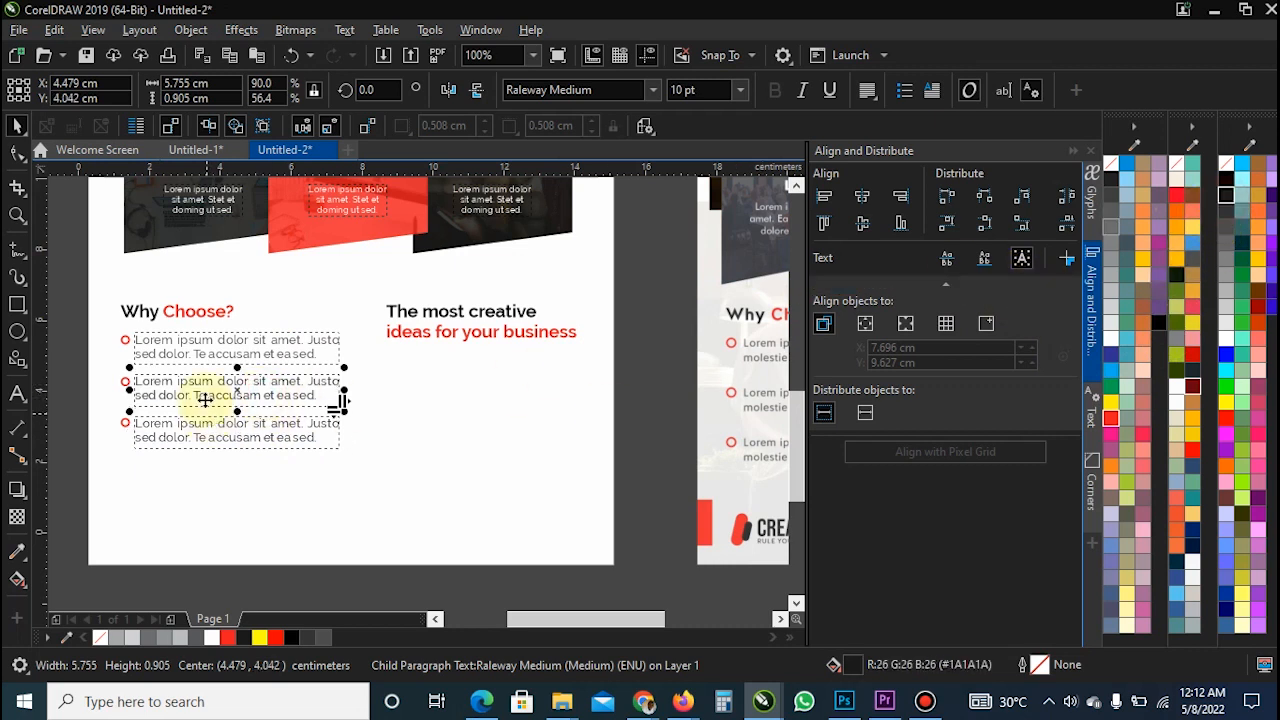
{"action": "left_click", "coordinate": [226, 349]}
{"action": "left_click", "coordinate": [1228, 195]}
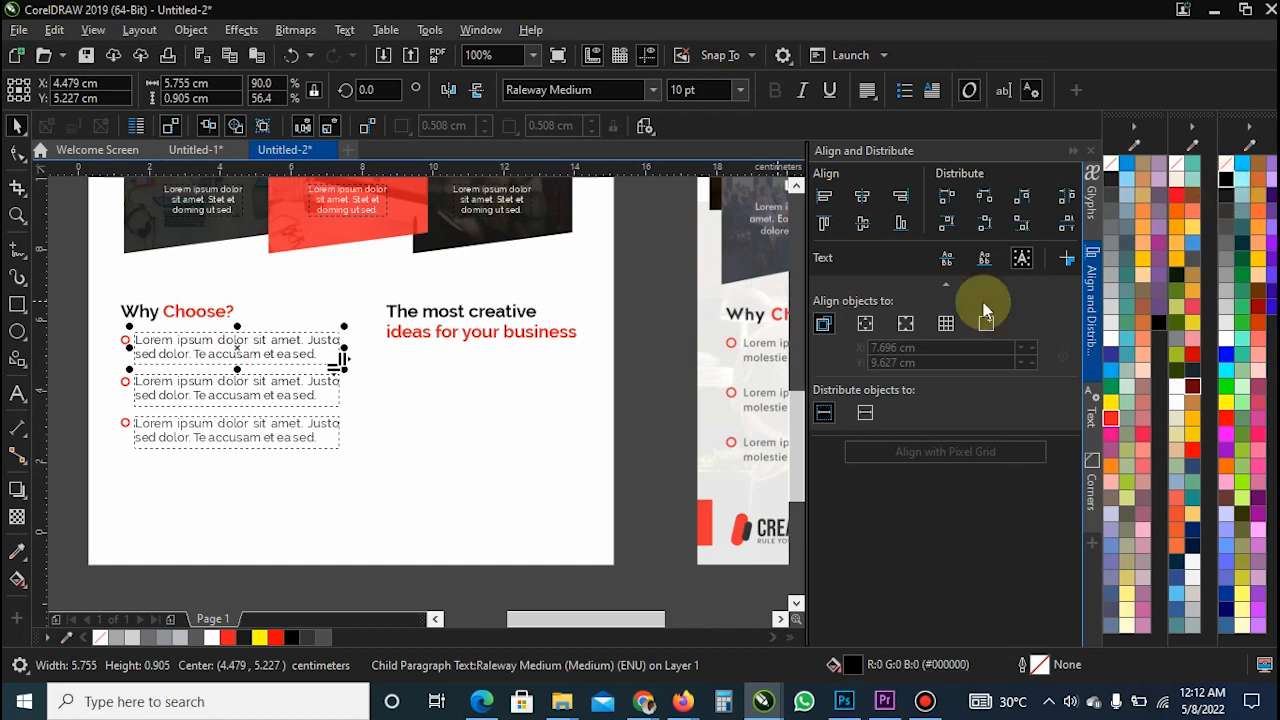
{"action": "scroll", "coordinate": [247, 487], "scroll_direction": "down", "scroll_amount": 2}
{"action": "left_click", "coordinate": [123, 486]}
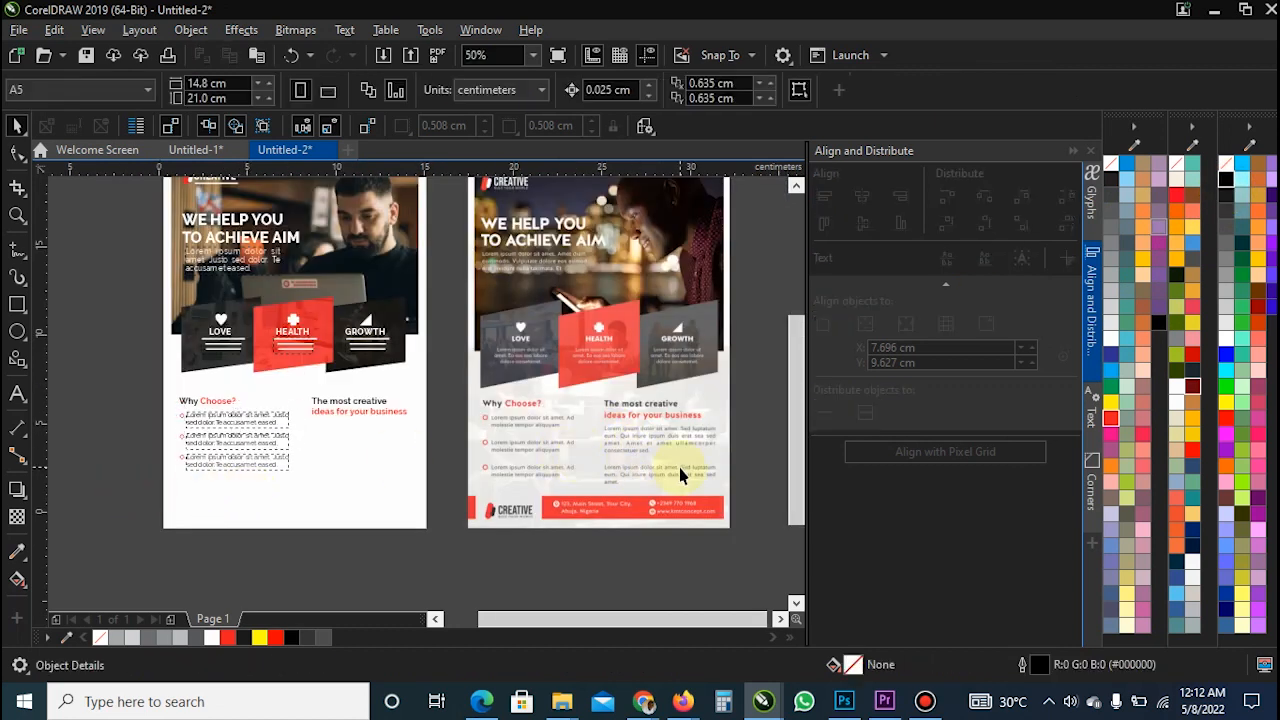
- Create a paragraph text frame below the "ideas for your business" heading, about 5.35 cm wide and 4.30 cm high
{"action": "scroll", "coordinate": [680, 475], "scroll_direction": "up", "scroll_amount": 2}
{"action": "scroll", "coordinate": [750, 425], "scroll_direction": "down", "scroll_amount": 2}
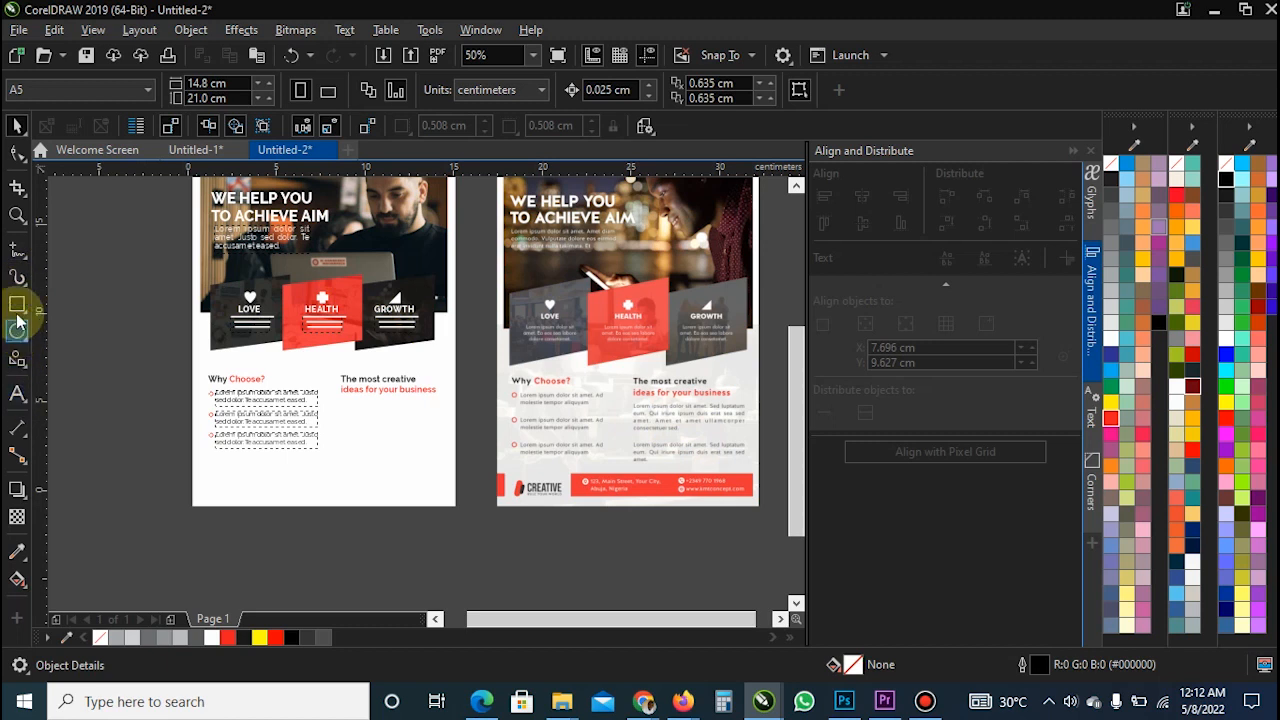
{"action": "left_click", "coordinate": [17, 393]}
{"action": "left_click_drag", "start_coordinate": [340, 403], "coordinate": [432, 434]}
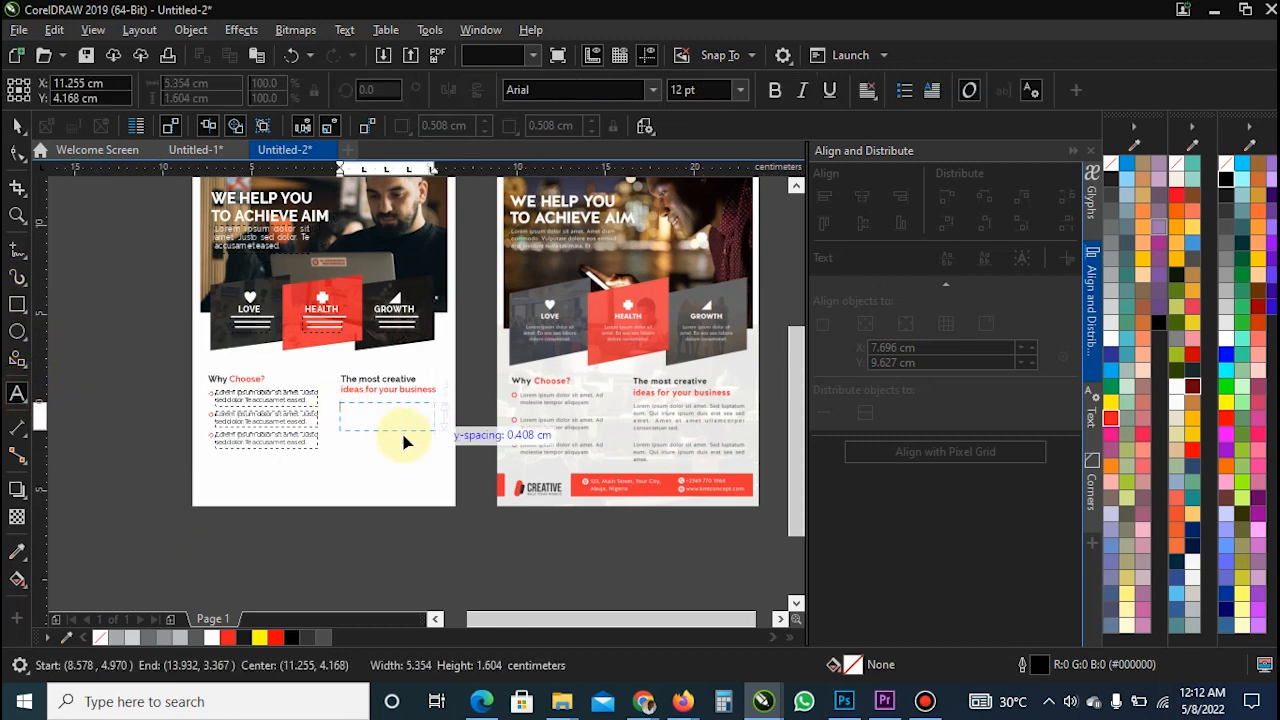
{"action": "key", "text": "ctrl+space"}
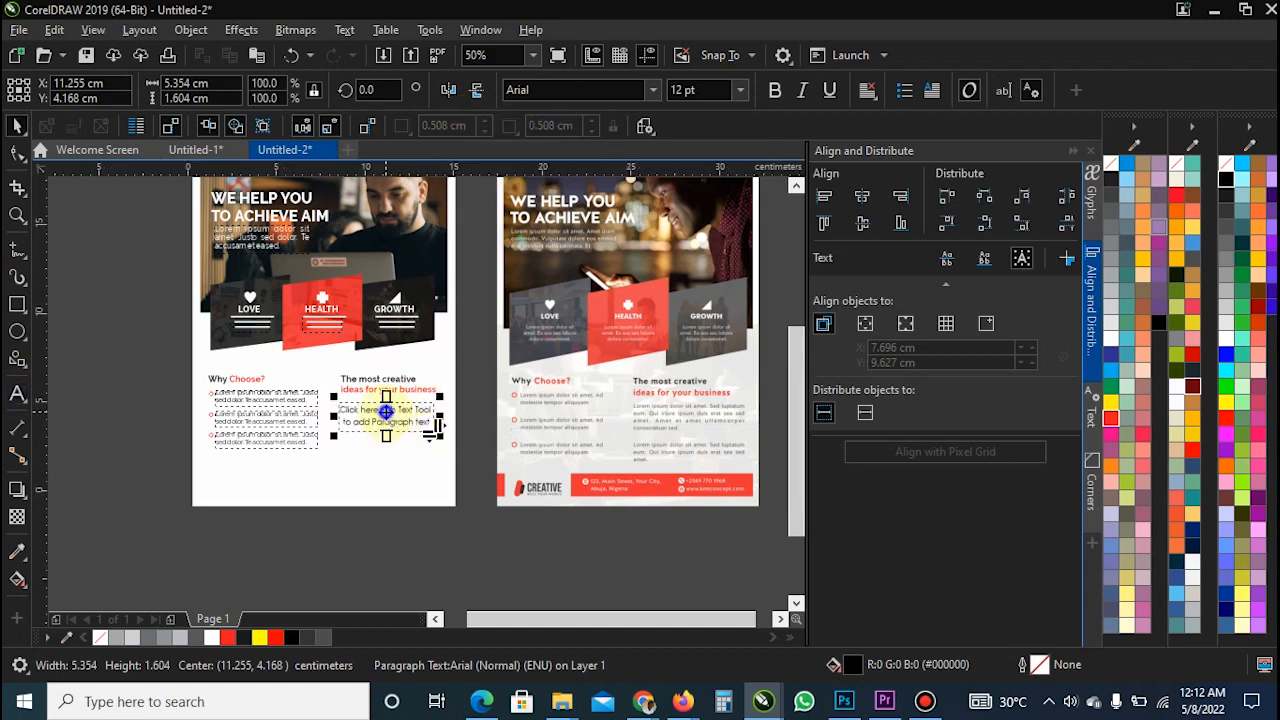
{"action": "right_click", "coordinate": [386, 411]}
{"action": "left_click", "coordinate": [352, 416]}
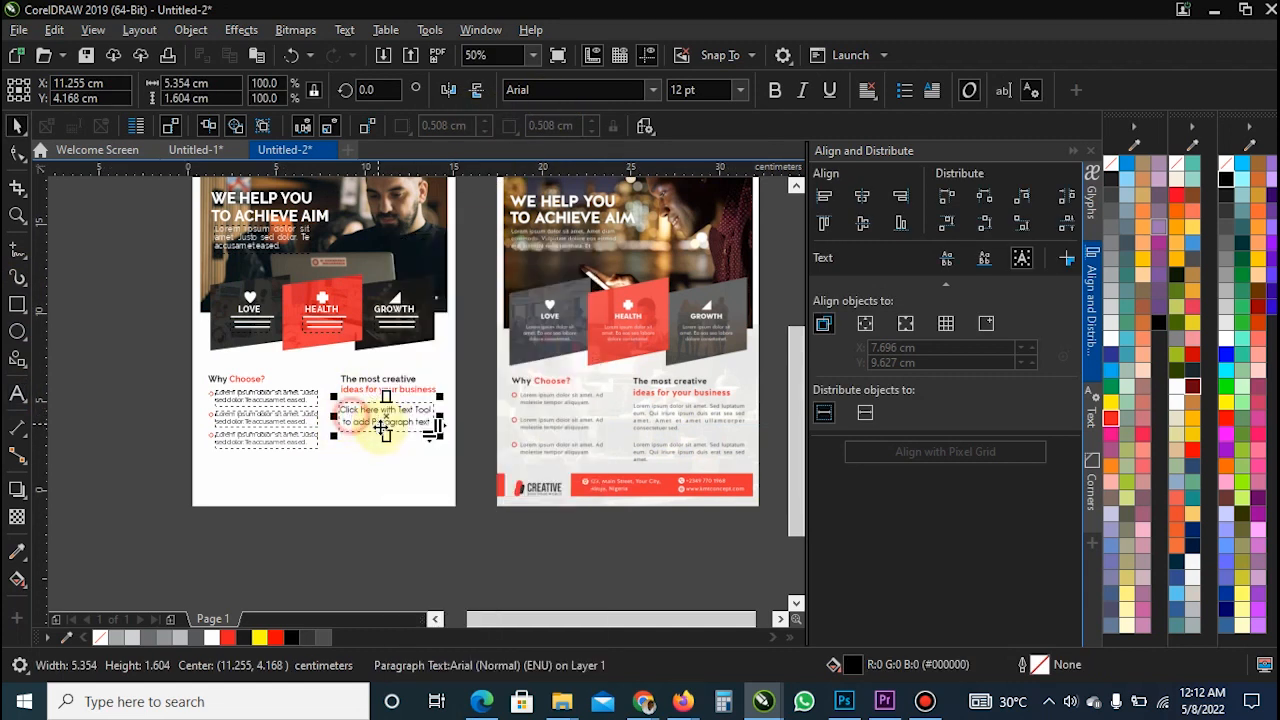
{"action": "left_click_drag", "start_coordinate": [387, 436], "coordinate": [387, 484]}
- Fill the new frame under the two-line heading with placeholder text
{"action": "right_click", "coordinate": [382, 410]}
{"action": "left_click", "coordinate": [440, 287]}
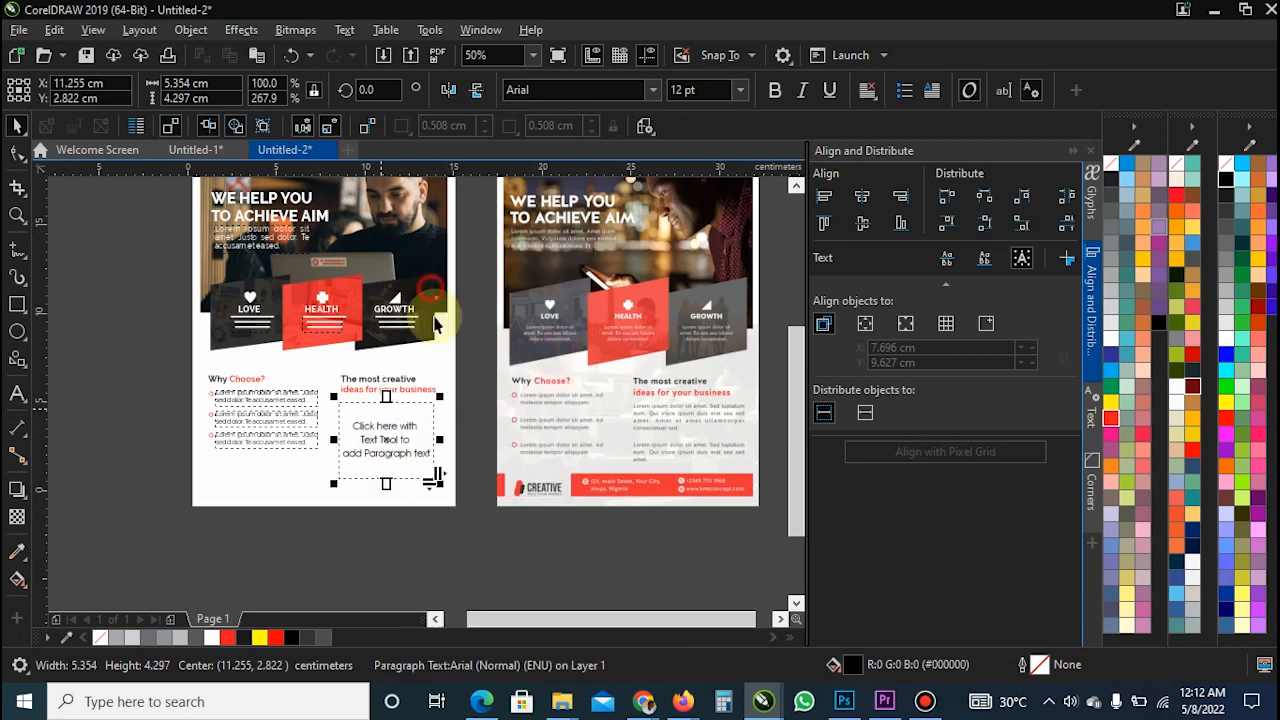
{"action": "left_click", "coordinate": [240, 422], "text": "ctrl"}
{"action": "left_click", "coordinate": [385, 440]}
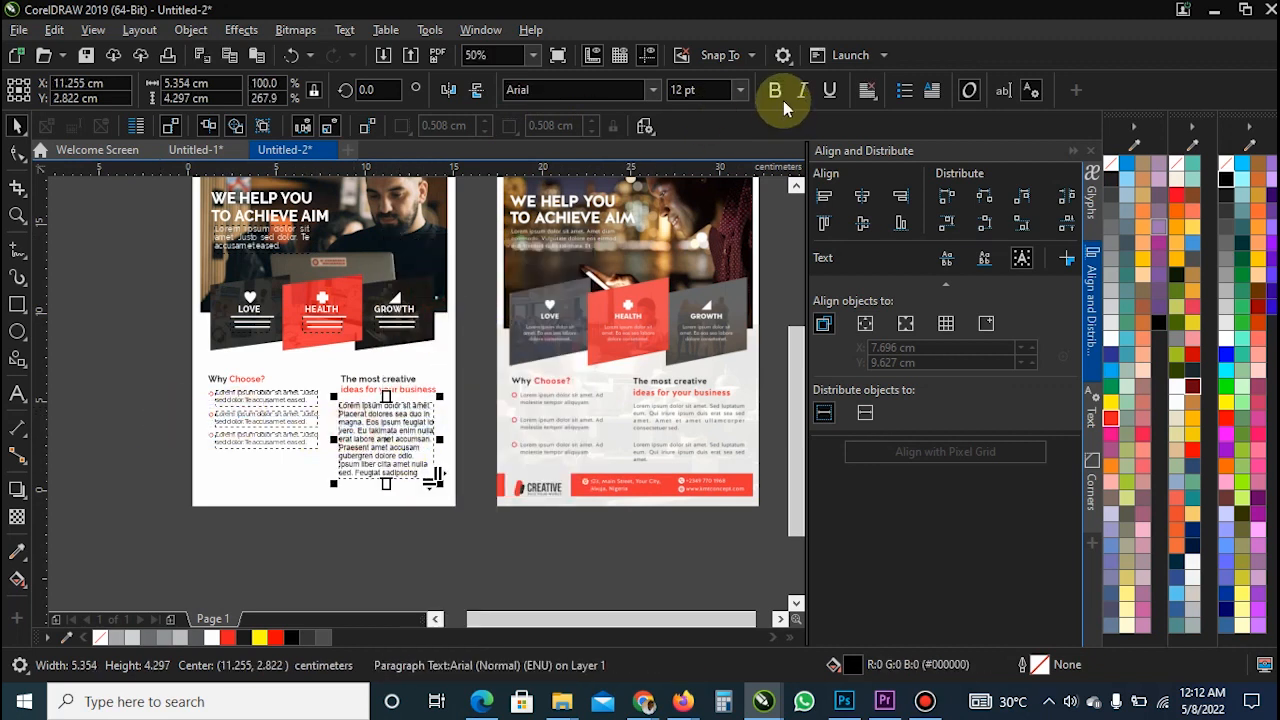
- Format the new placeholder paragraph as Raleway Medium, 10 pt, with full justification
{"action": "left_click", "coordinate": [741, 90]}
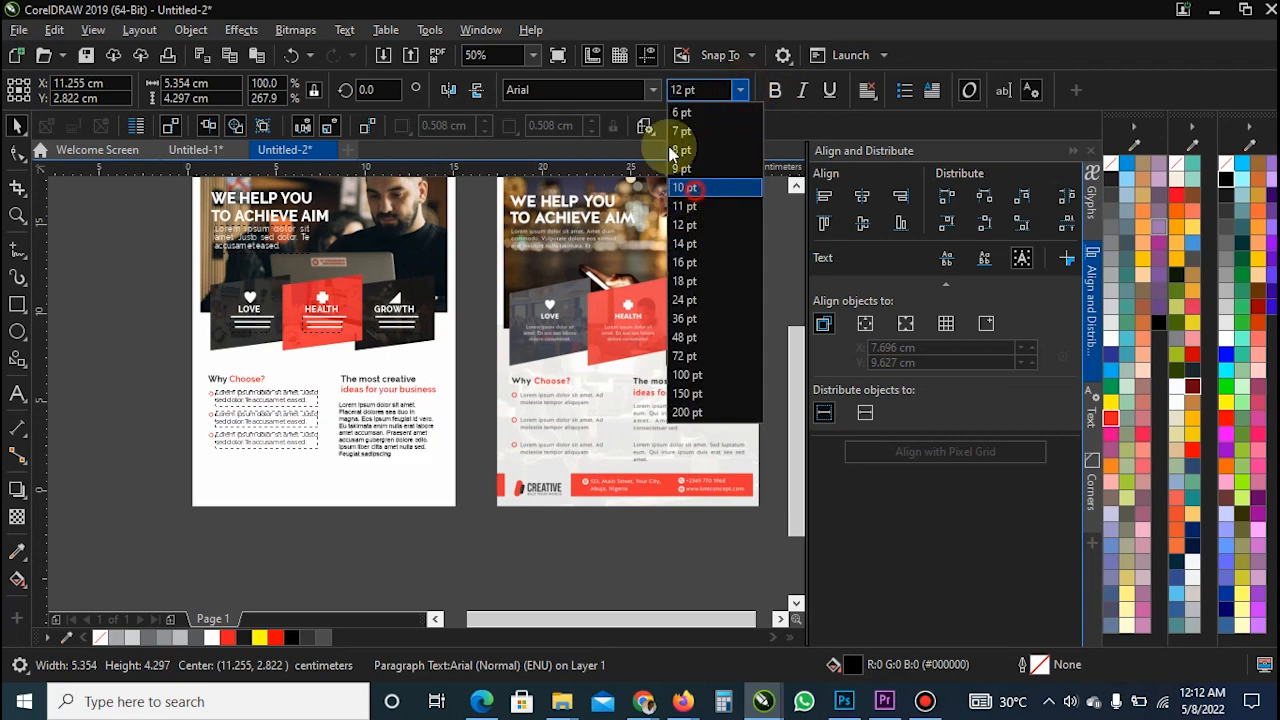
{"action": "left_click", "coordinate": [700, 189]}
{"action": "left_click", "coordinate": [652, 90]}
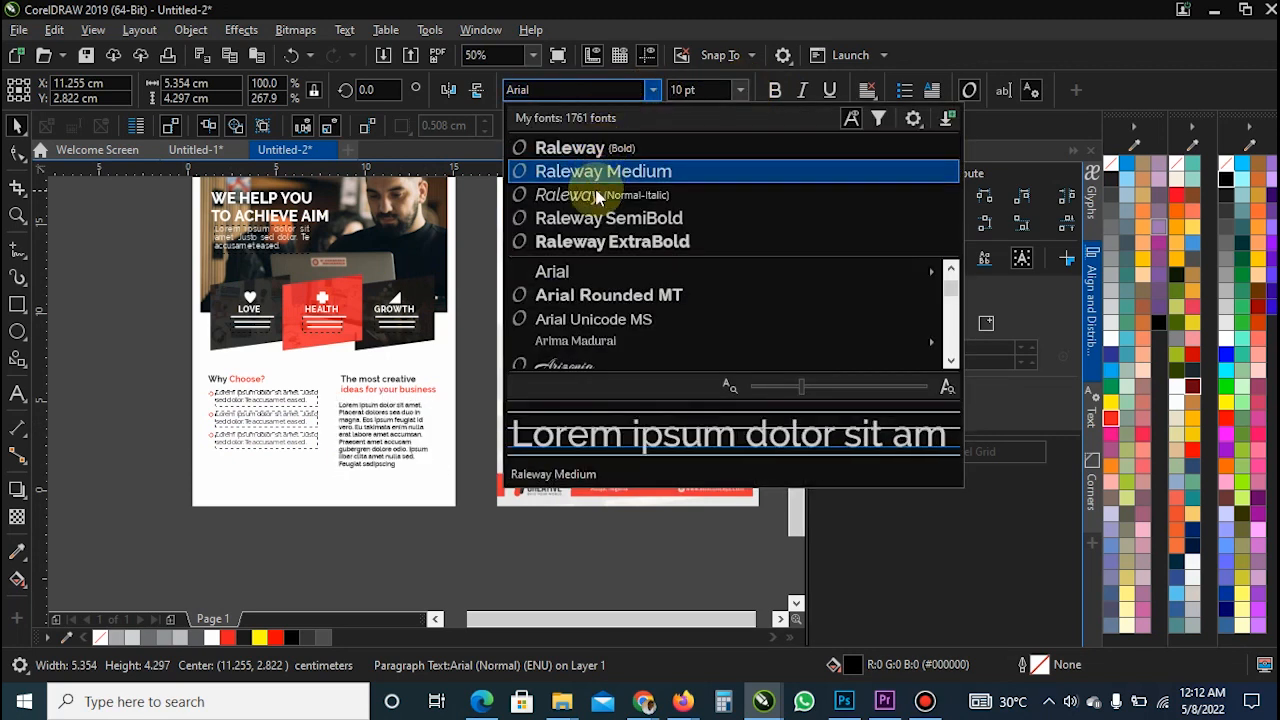
{"action": "left_click", "coordinate": [355, 440]}
{"action": "scroll", "coordinate": [355, 440], "scroll_direction": "up", "scroll_amount": 2}
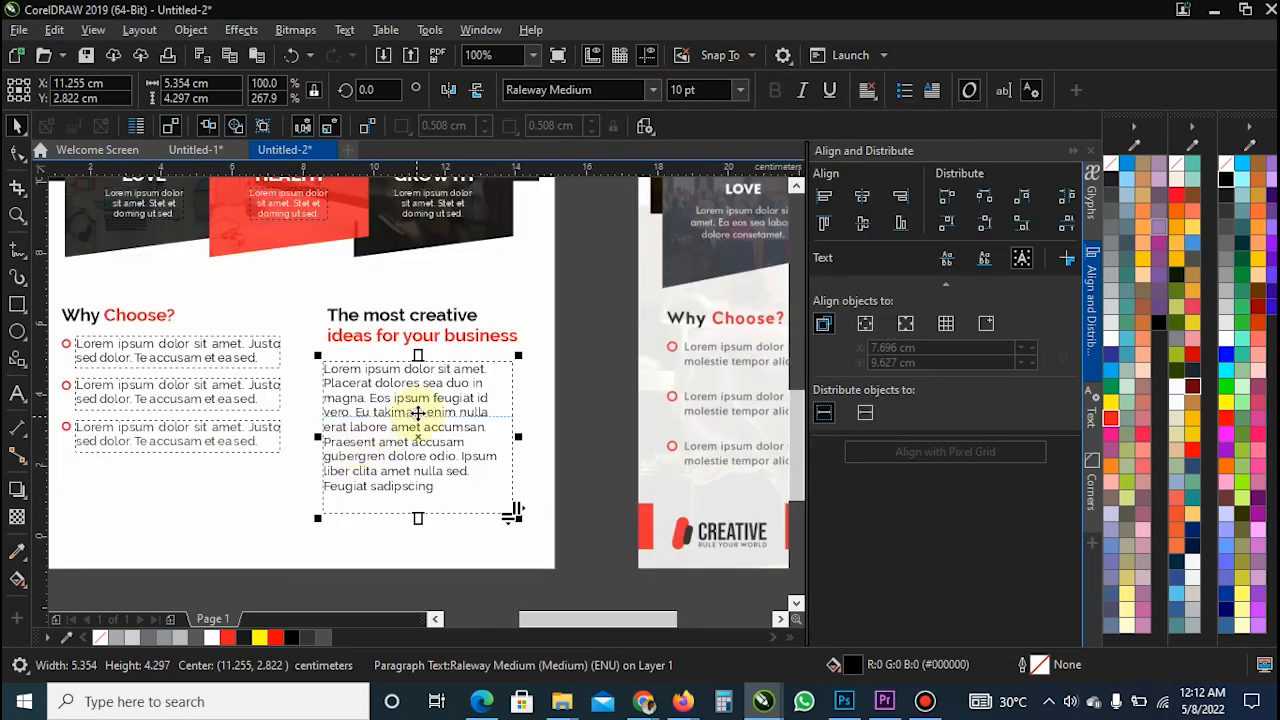
{"action": "left_click", "coordinate": [866, 91]}
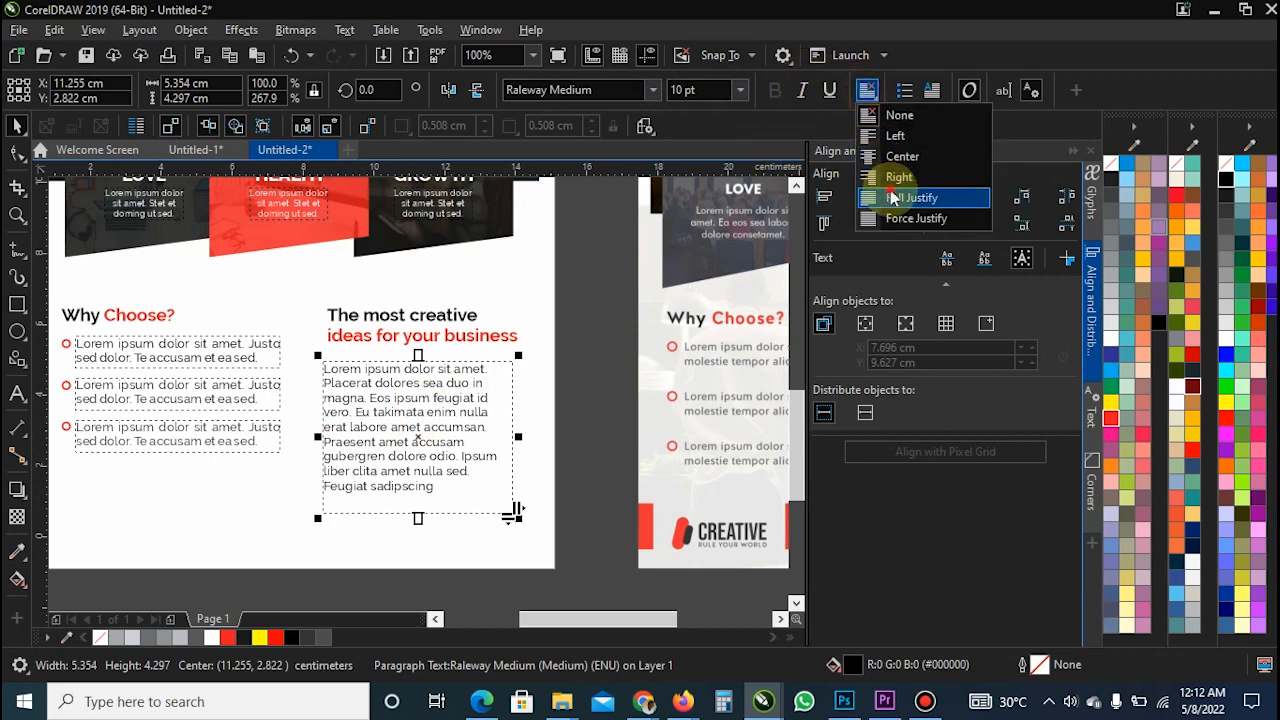
{"action": "left_click", "coordinate": [895, 198]}
- Shorten the placeholder paragraph by deleting all text after "Eu takimata"
{"action": "scroll", "coordinate": [410, 365], "scroll_direction": "down", "scroll_amount": 2}
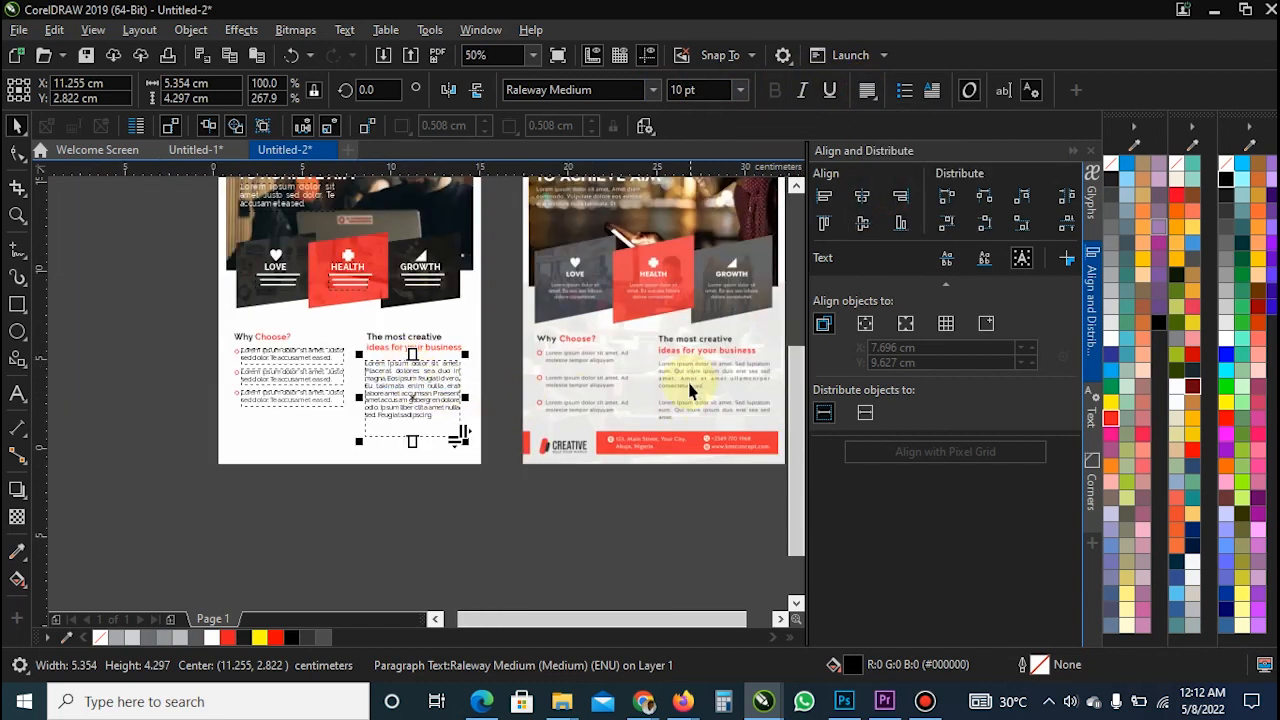
{"action": "scroll", "coordinate": [424, 385], "scroll_direction": "up", "scroll_amount": 2}
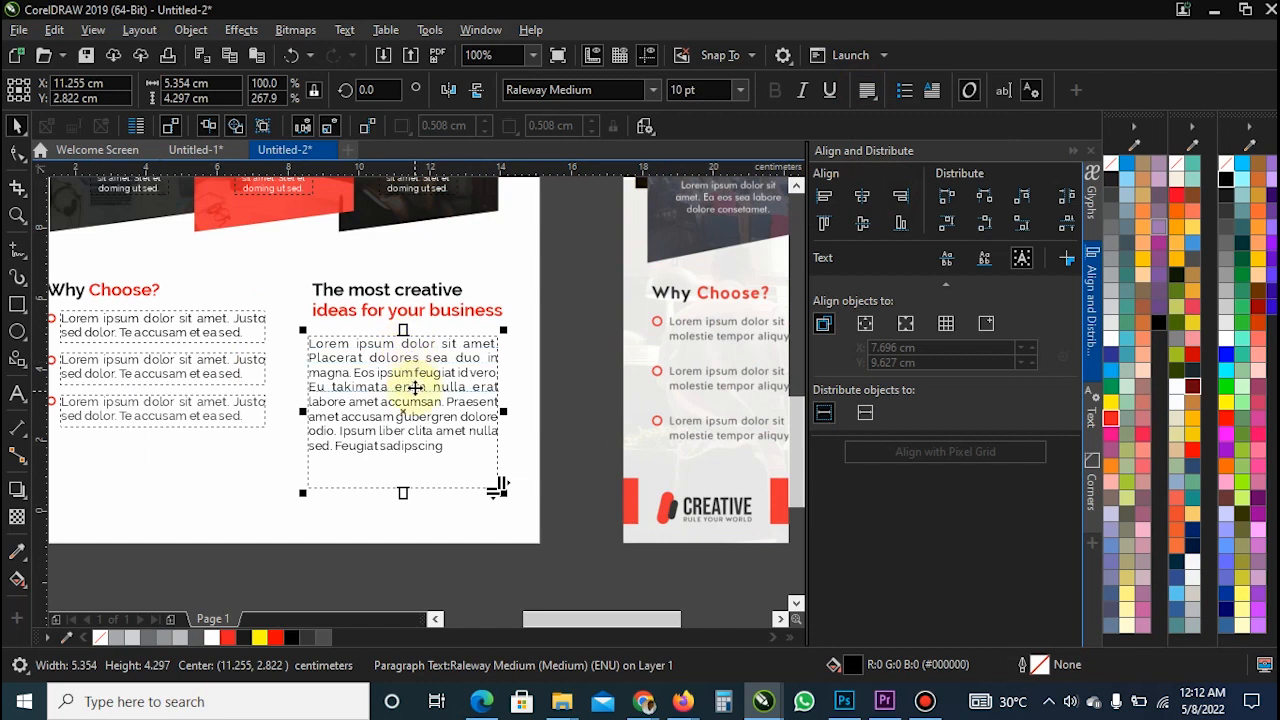
{"action": "double_click", "coordinate": [400, 389]}
{"action": "left_click_drag", "start_coordinate": [400, 389], "coordinate": [451, 471]}
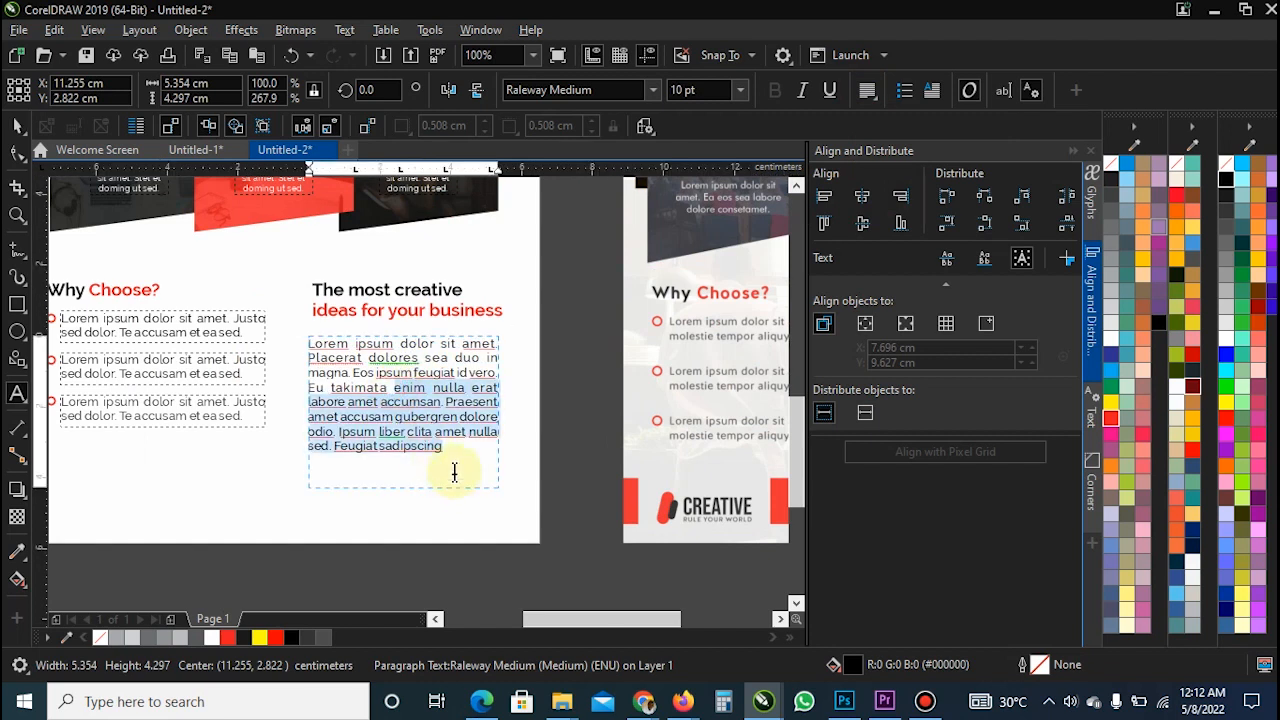
{"action": "key", "text": "Delete"}
{"action": "key", "text": "ctrl+space"}
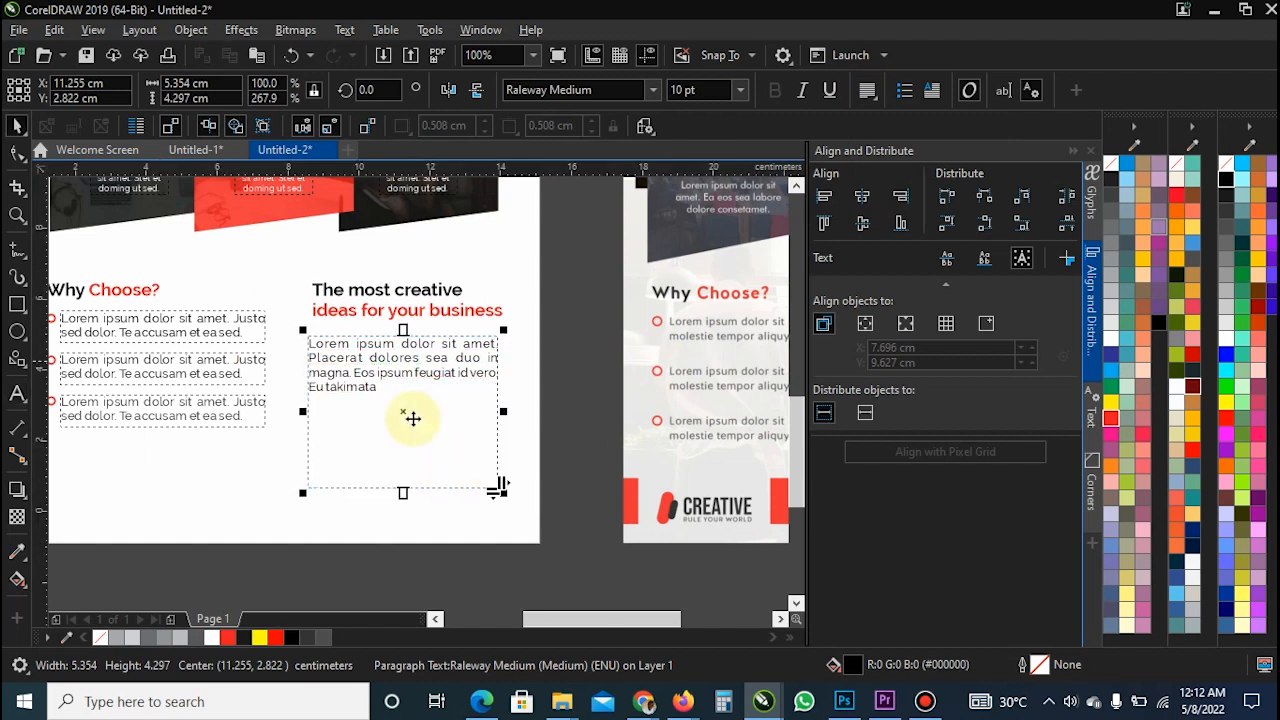
- Shorten the placeholder paragraph's frame to about 1.84 cm high and place a duplicate of it directly below
{"action": "left_click_drag", "start_coordinate": [400, 491], "coordinate": [403, 403]}
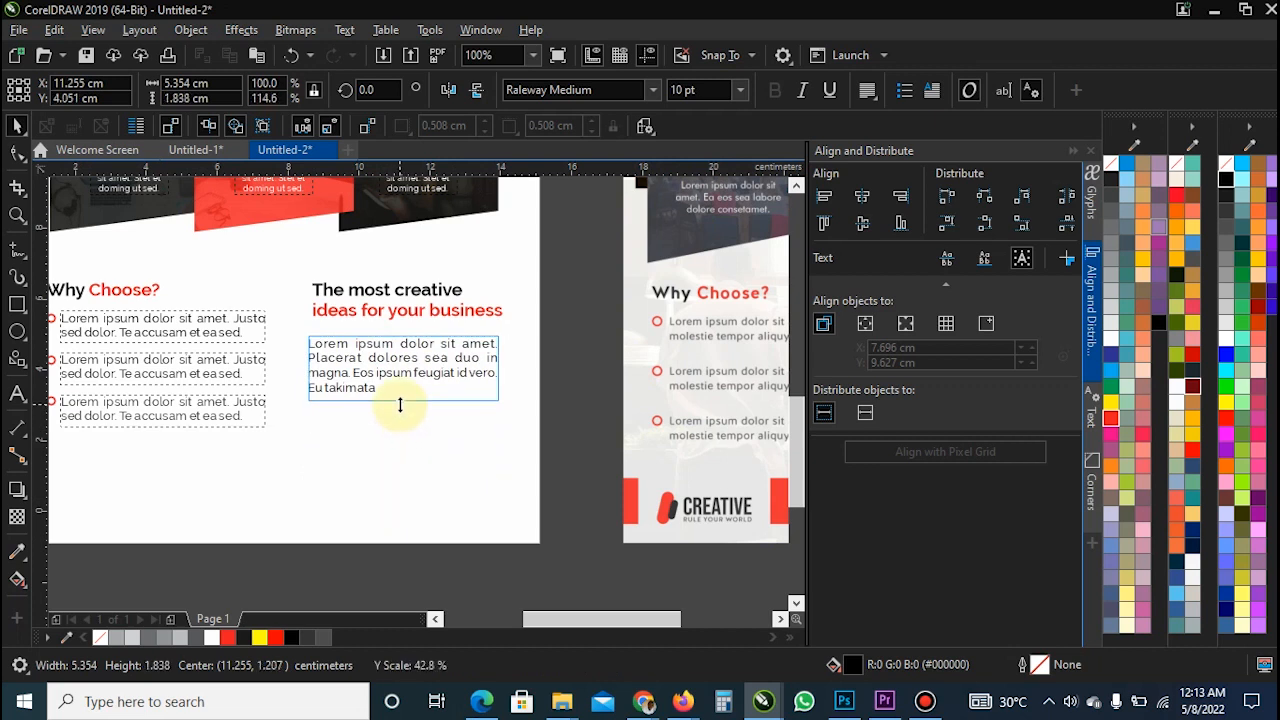
{"action": "scroll", "coordinate": [390, 419], "scroll_direction": "down", "scroll_amount": 2}
{"action": "scroll", "coordinate": [688, 445], "scroll_direction": "up", "scroll_amount": 2}
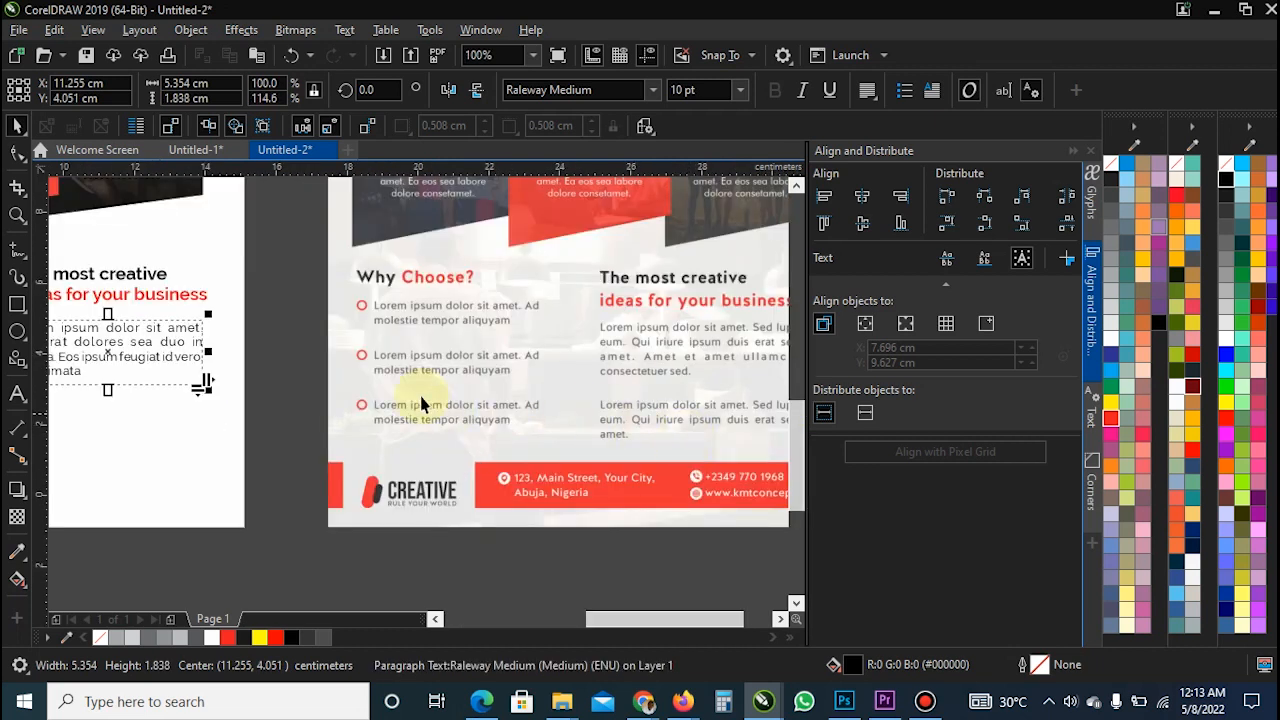
{"action": "scroll", "coordinate": [316, 368], "scroll_direction": "down", "scroll_amount": 2}
{"action": "scroll", "coordinate": [316, 368], "scroll_direction": "up", "scroll_amount": 2}
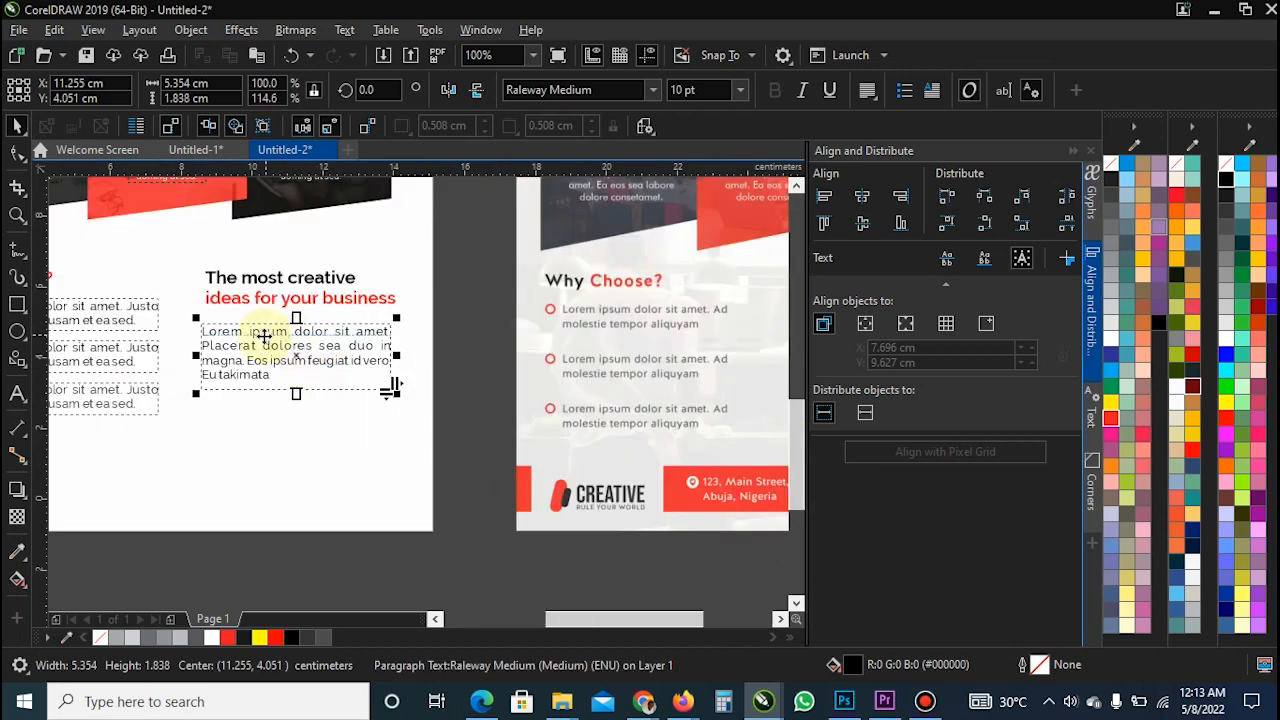
{"action": "left_click_drag", "start_coordinate": [266, 334], "coordinate": [272, 474]}
- Trim the duplicated paragraph so it ends at "sea duo in mag" and shorten its frame to about 1.05 cm
{"action": "double_click", "coordinate": [268, 428]}
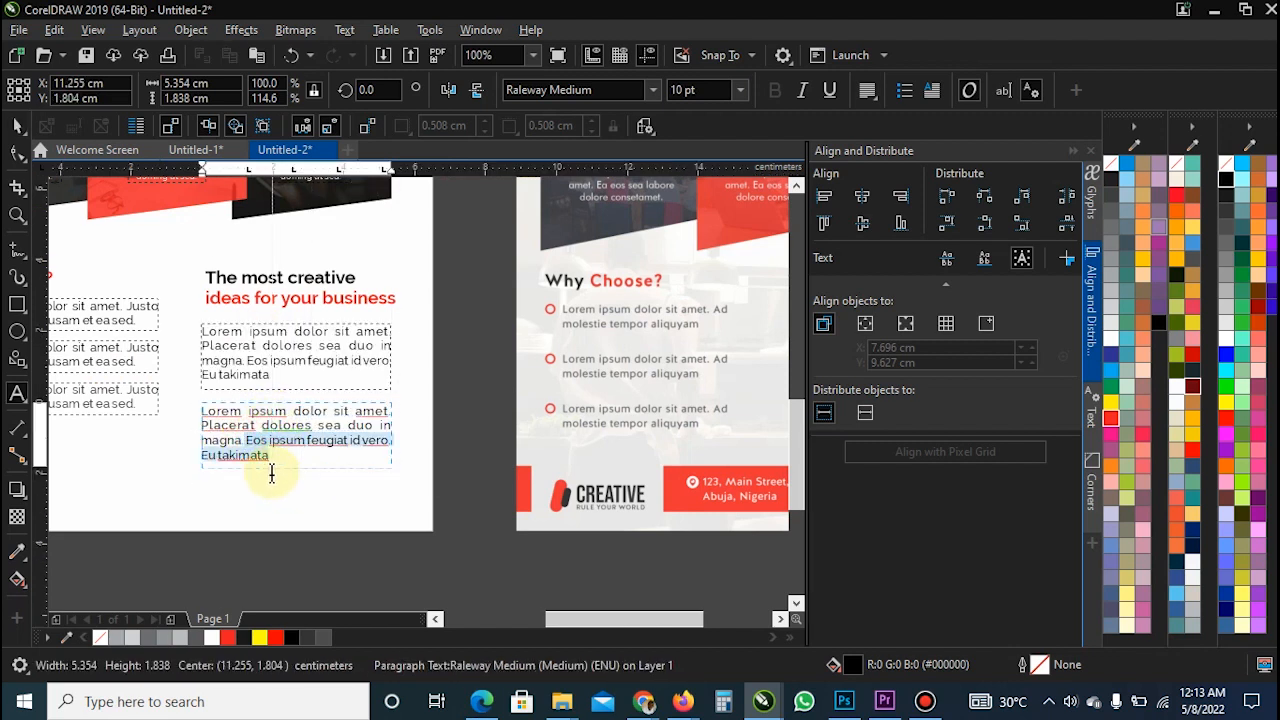
{"action": "key", "text": "Delete"}
{"action": "key", "text": "BackSpace"}
{"action": "key", "text": "BackSpace"}
{"action": "key", "text": "BackSpace"}
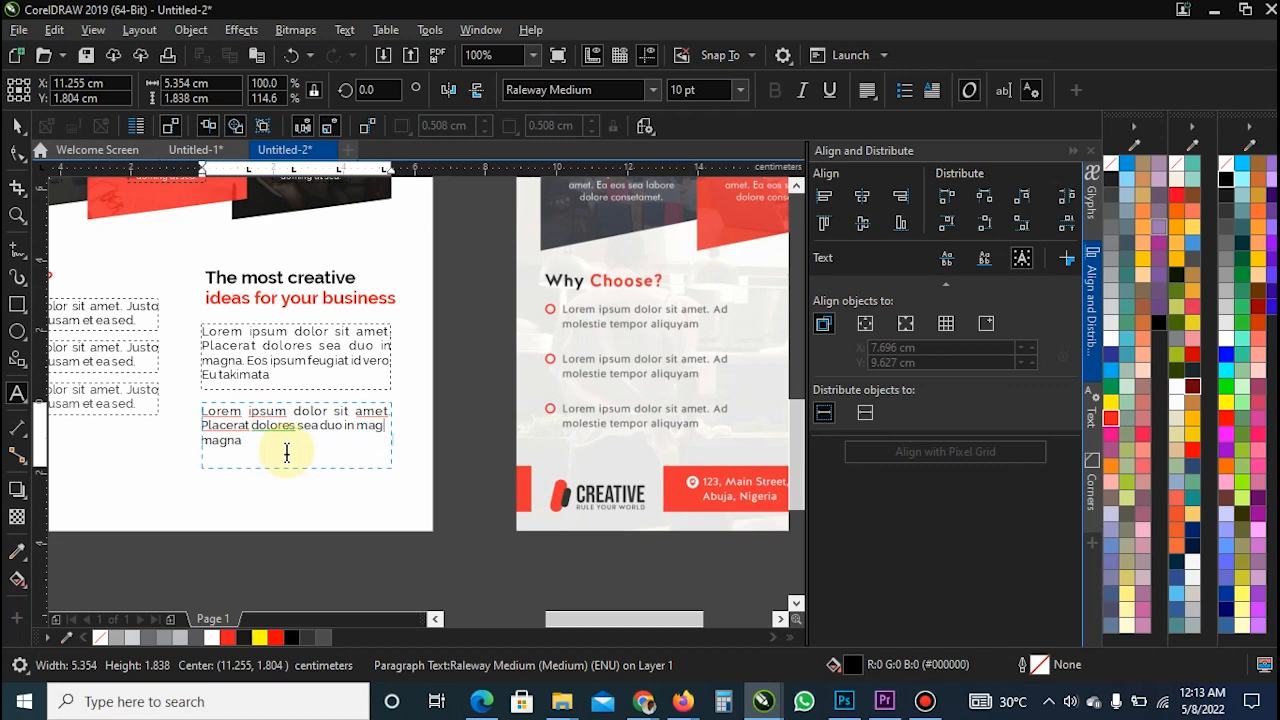
{"action": "key", "text": "Escape"}
{"action": "left_click_drag", "start_coordinate": [296, 474], "coordinate": [298, 445]}
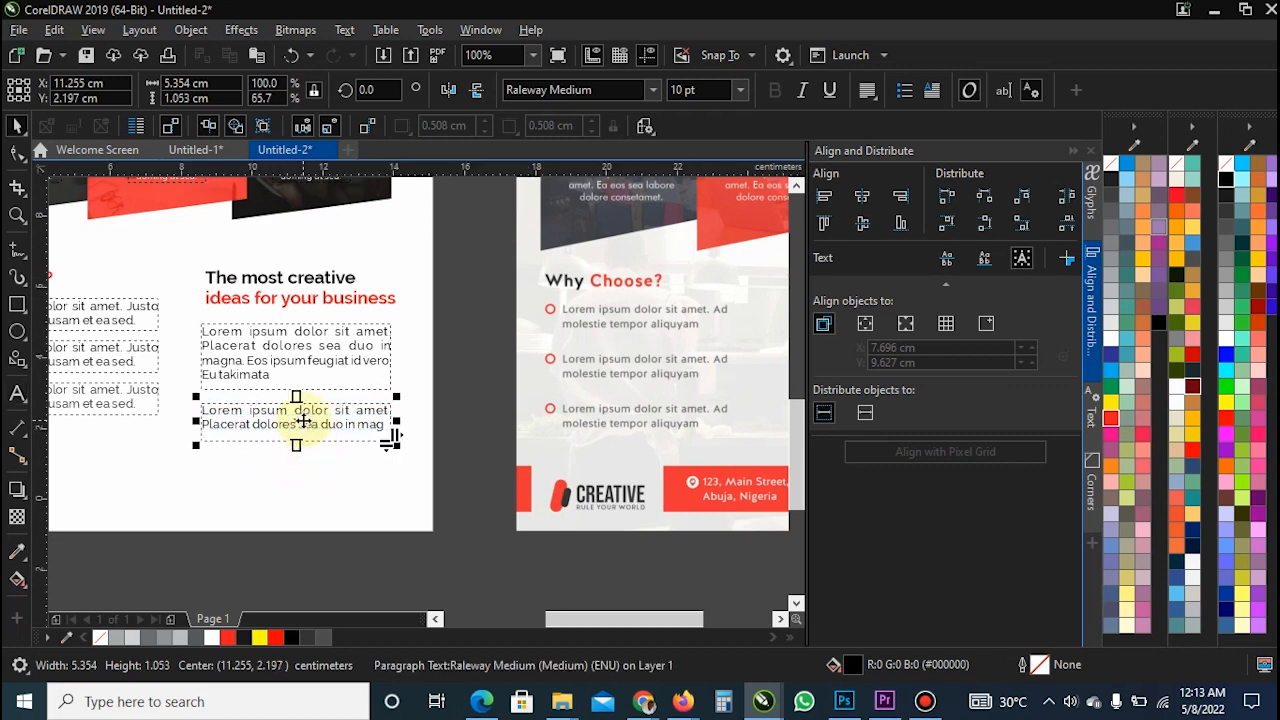
- Fill both paragraphs under "ideas for your business" with dark grey (#333333)
{"action": "left_click", "coordinate": [279, 368], "text": "shift"}
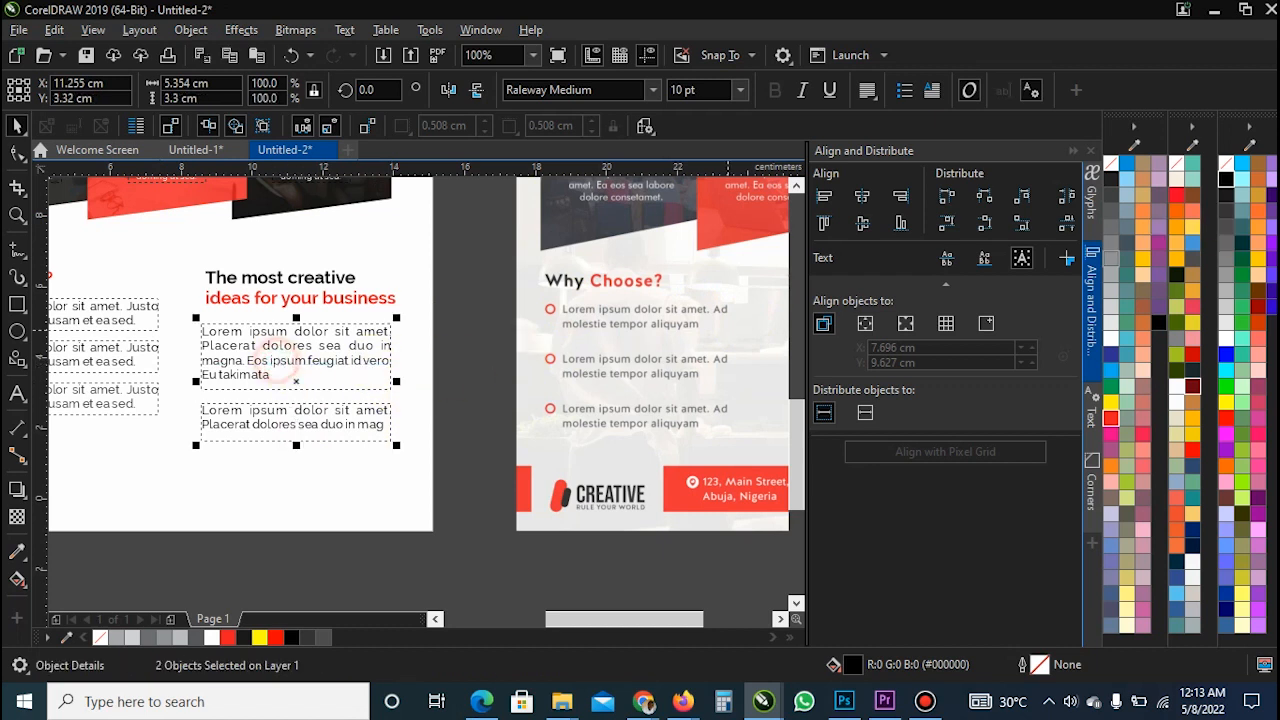
{"action": "left_click", "coordinate": [1227, 220]}
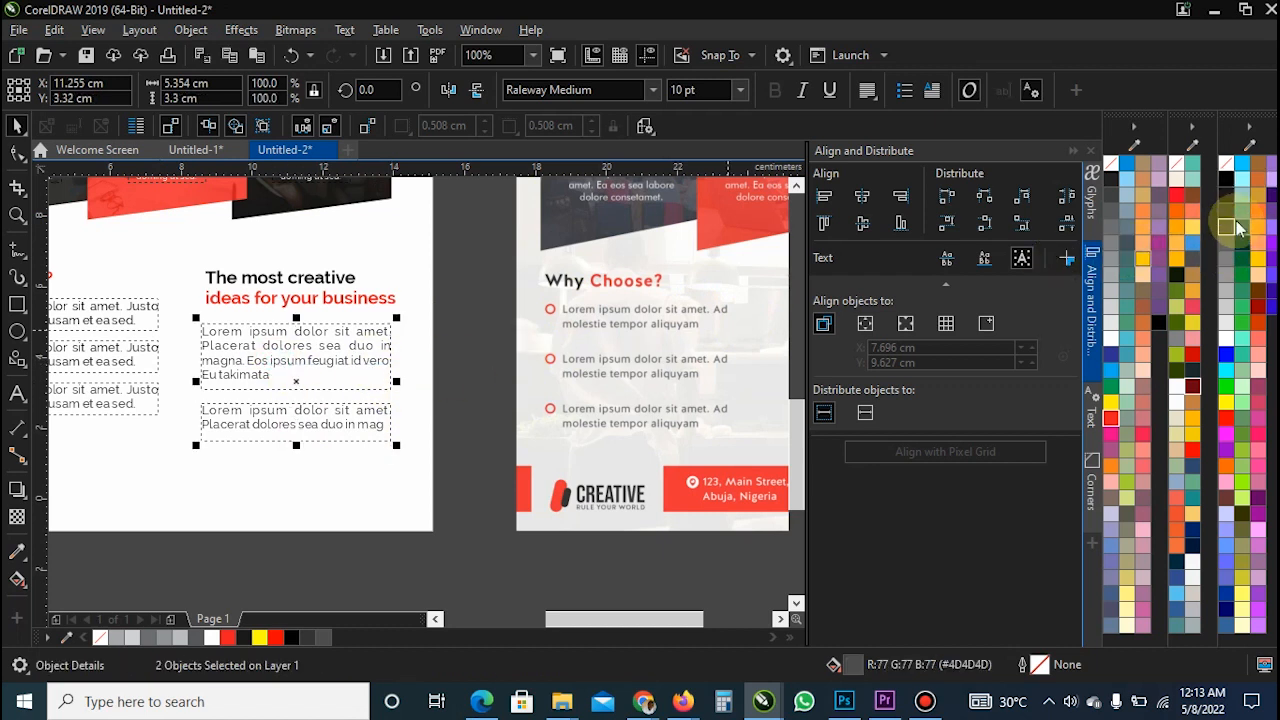
{"action": "left_click", "coordinate": [480, 355]}
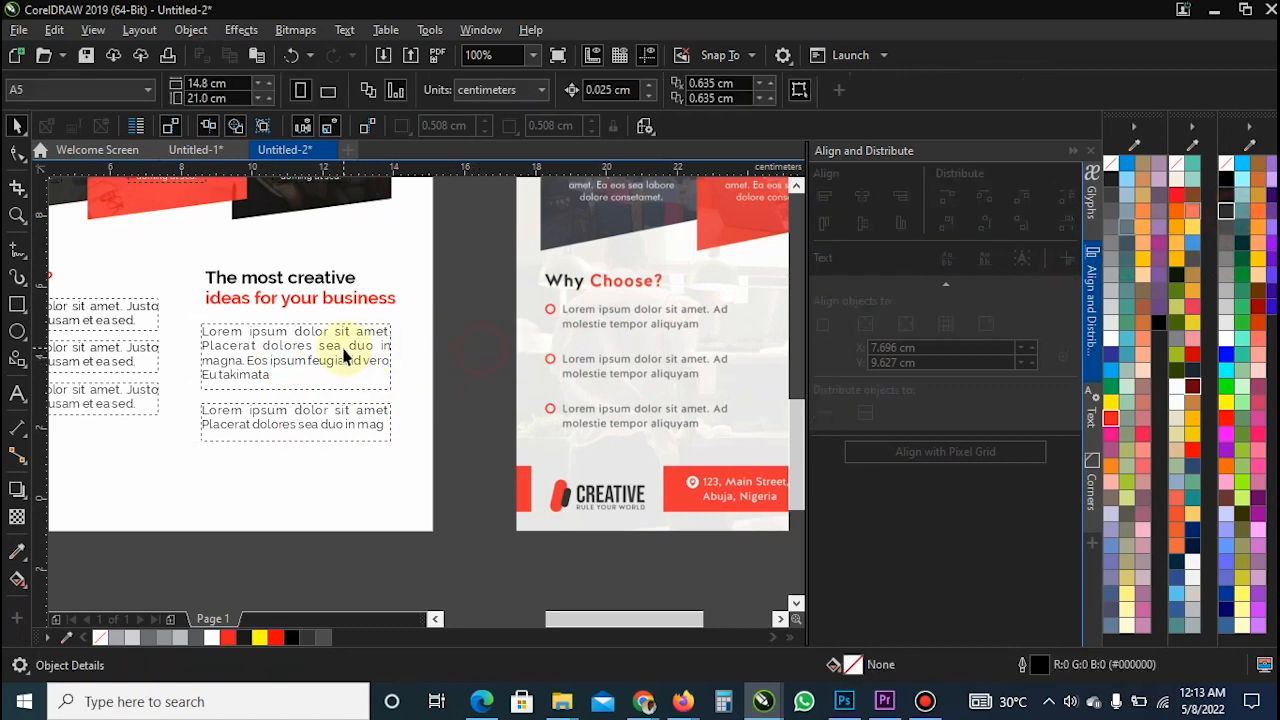
- Move both paragraphs up towards the red heading line and bring the second paragraph closer to the first
{"action": "left_click", "coordinate": [352, 412]}
{"action": "left_click", "coordinate": [328, 363], "text": "shift"}
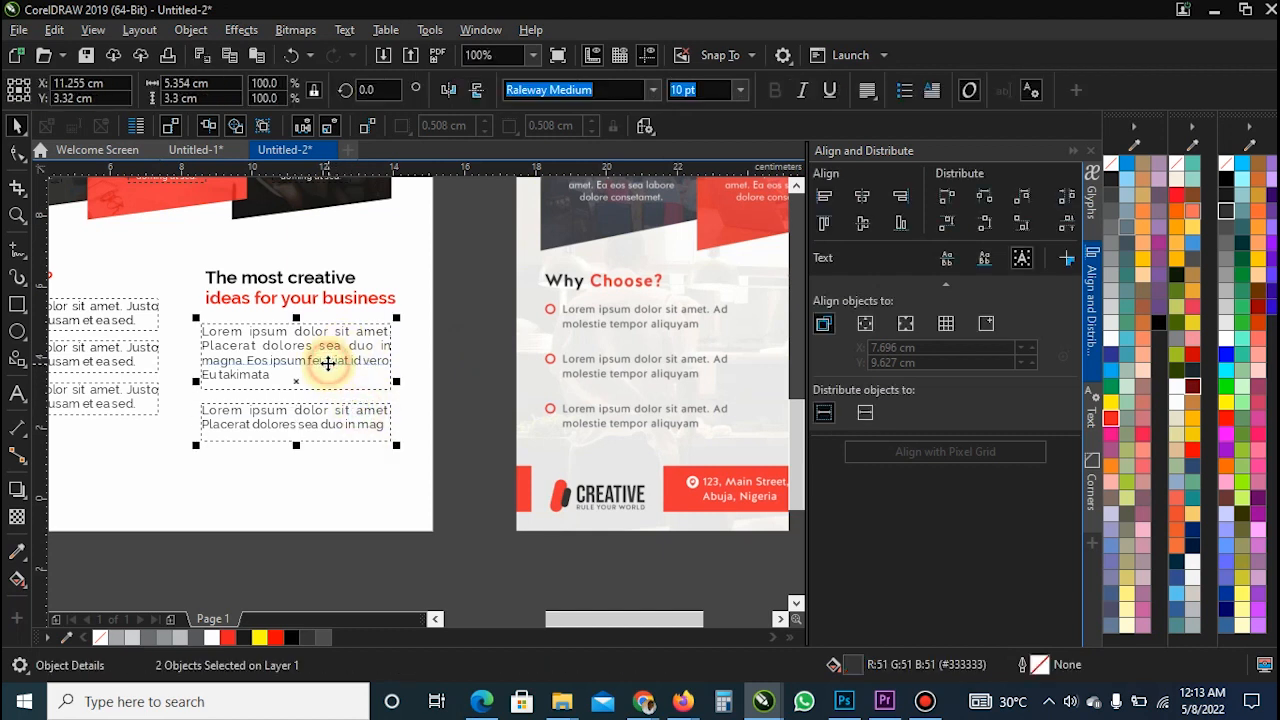
{"action": "key", "text": "Up"}
{"action": "key", "text": "Up"}
{"action": "key", "text": "Up"}
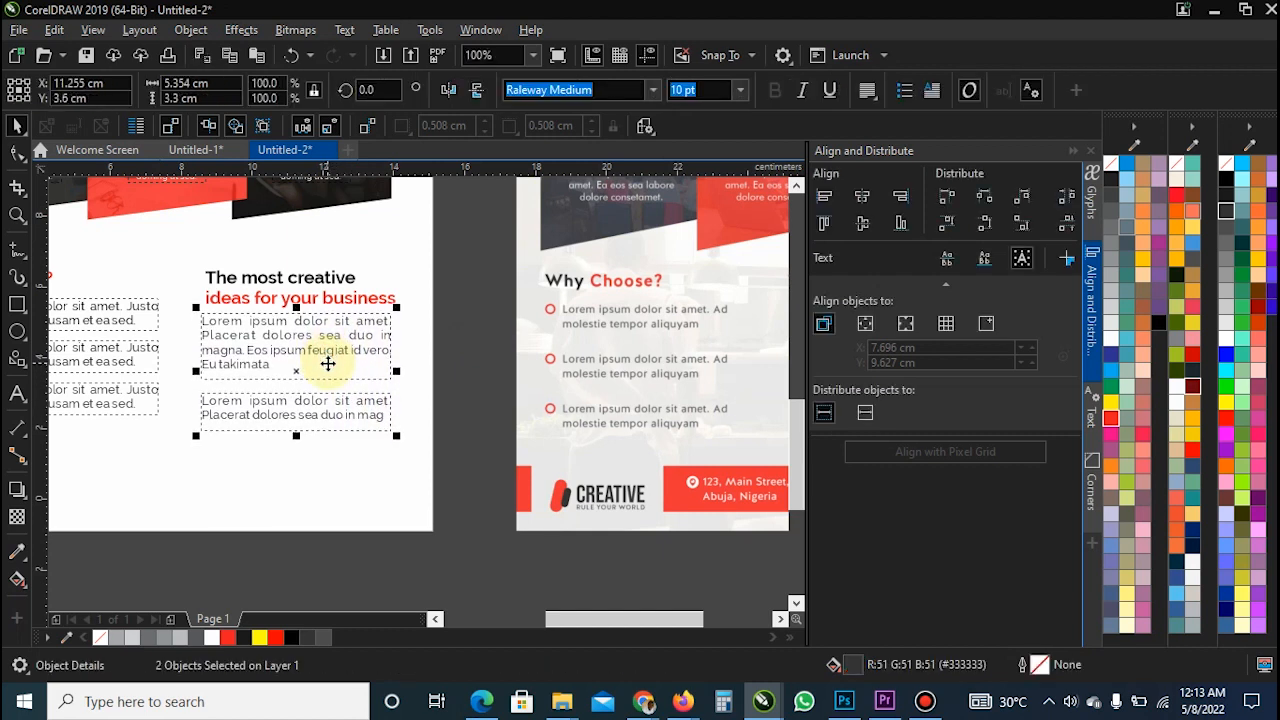
{"action": "left_click", "coordinate": [294, 409]}
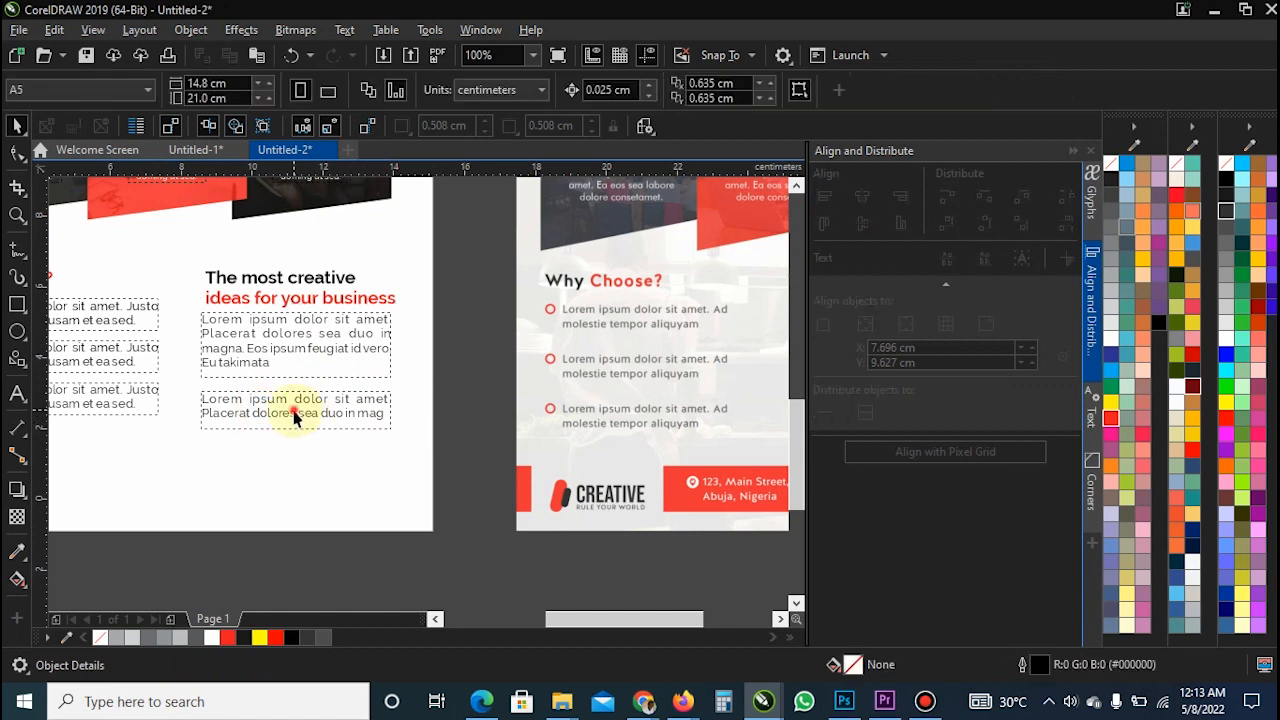
{"action": "key", "text": "Up"}
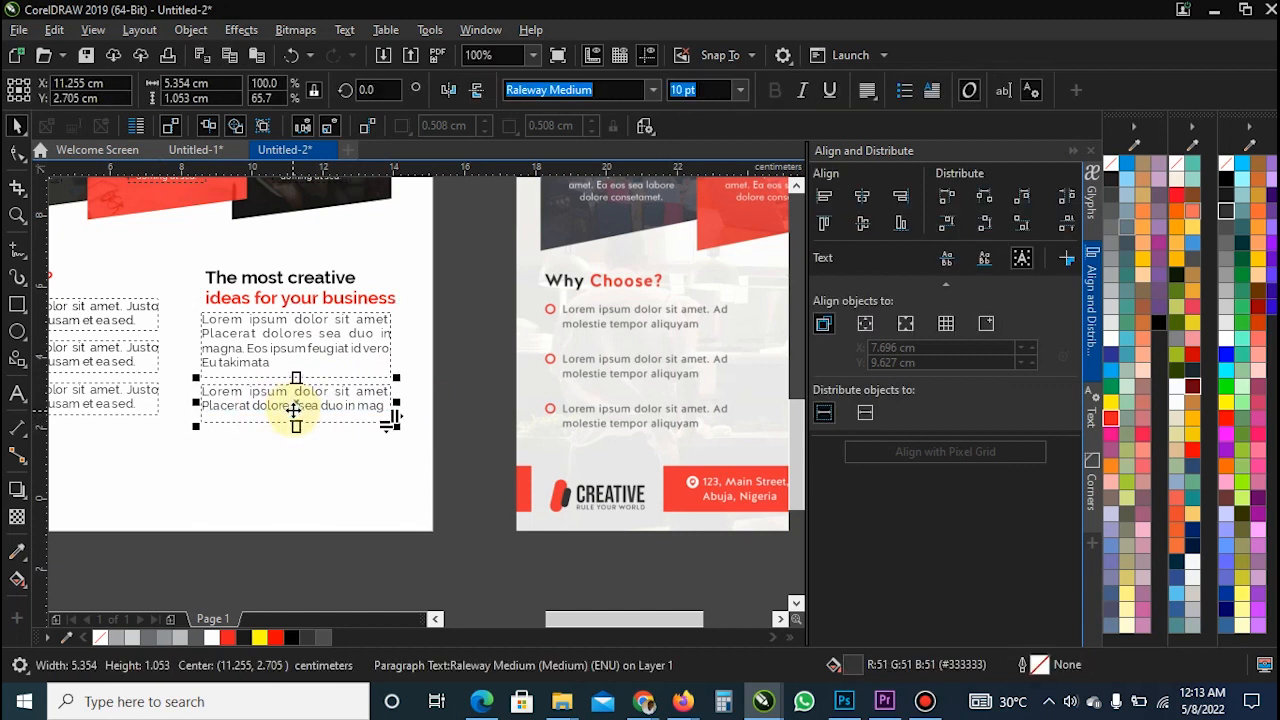
- Move the "Why Choose?" and "The most creative" columns up together to a centre Y of about 4.52 cm
{"action": "scroll", "coordinate": [290, 416], "scroll_direction": "down", "scroll_amount": 2}
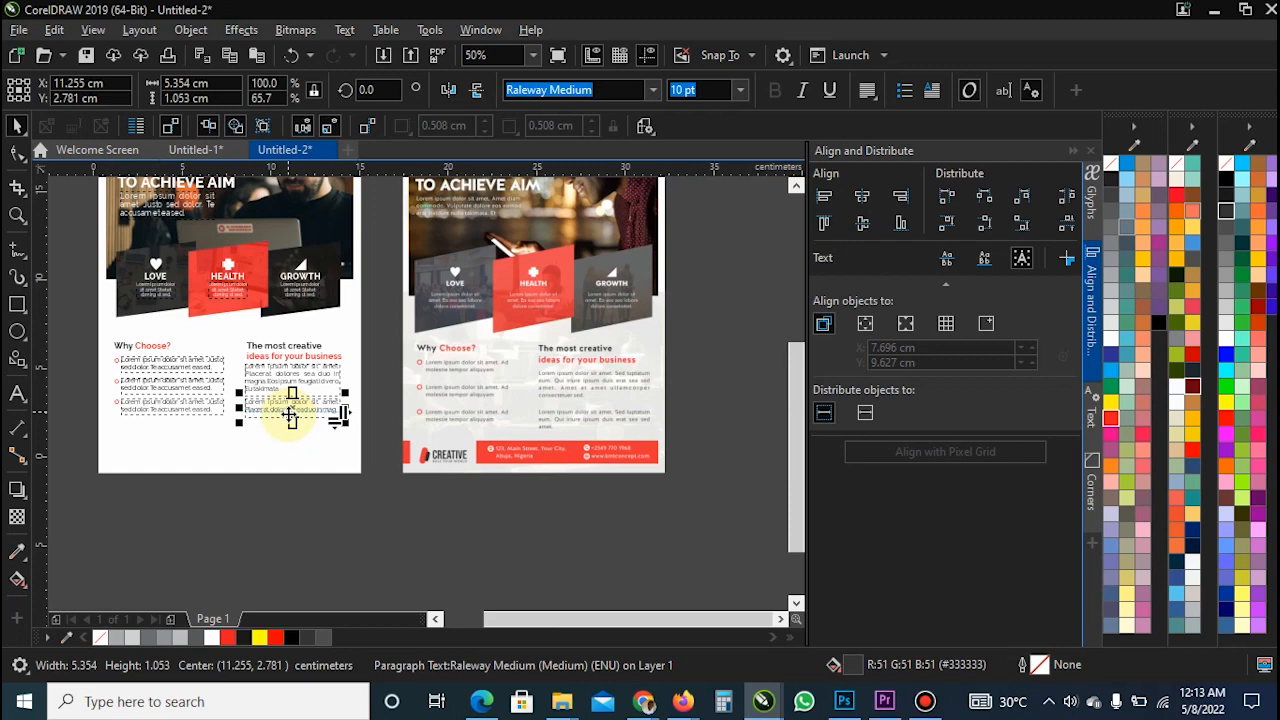
{"action": "scroll", "coordinate": [290, 350], "scroll_direction": "up", "scroll_amount": 2}
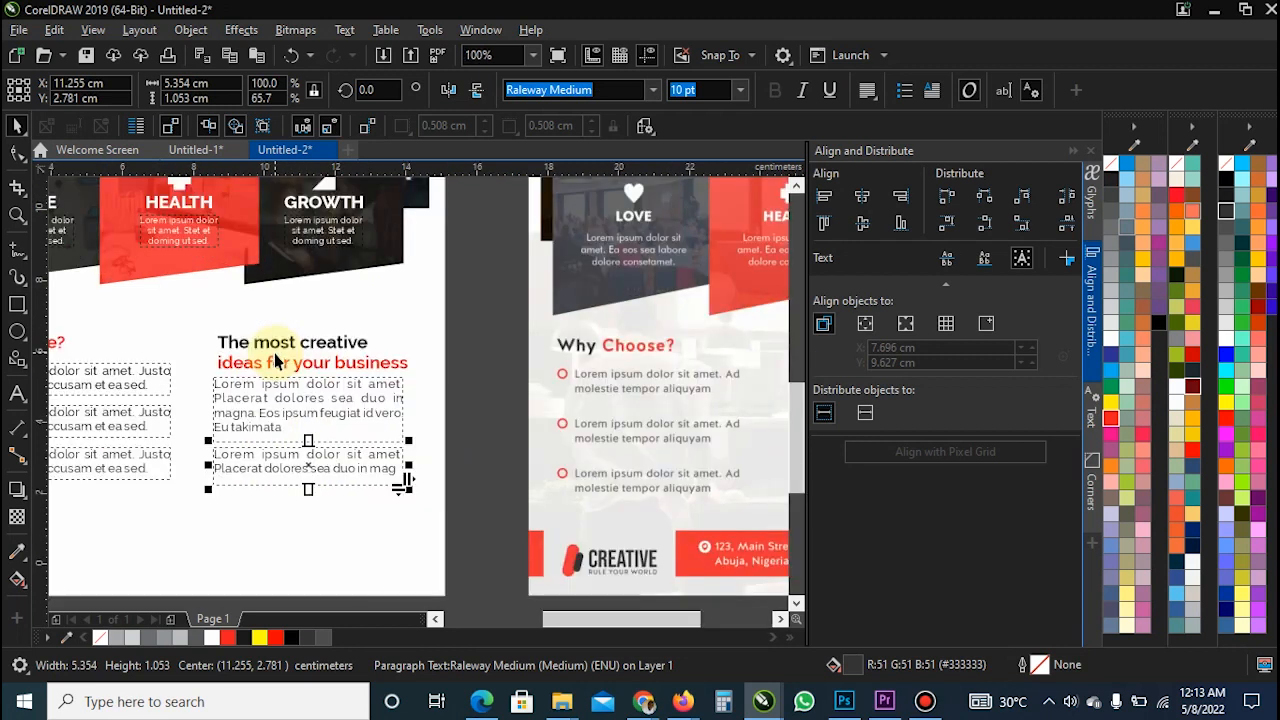
{"action": "scroll", "coordinate": [326, 374], "scroll_direction": "down", "scroll_amount": 2}
{"action": "scroll", "coordinate": [290, 385], "scroll_direction": "down", "scroll_amount": 1}
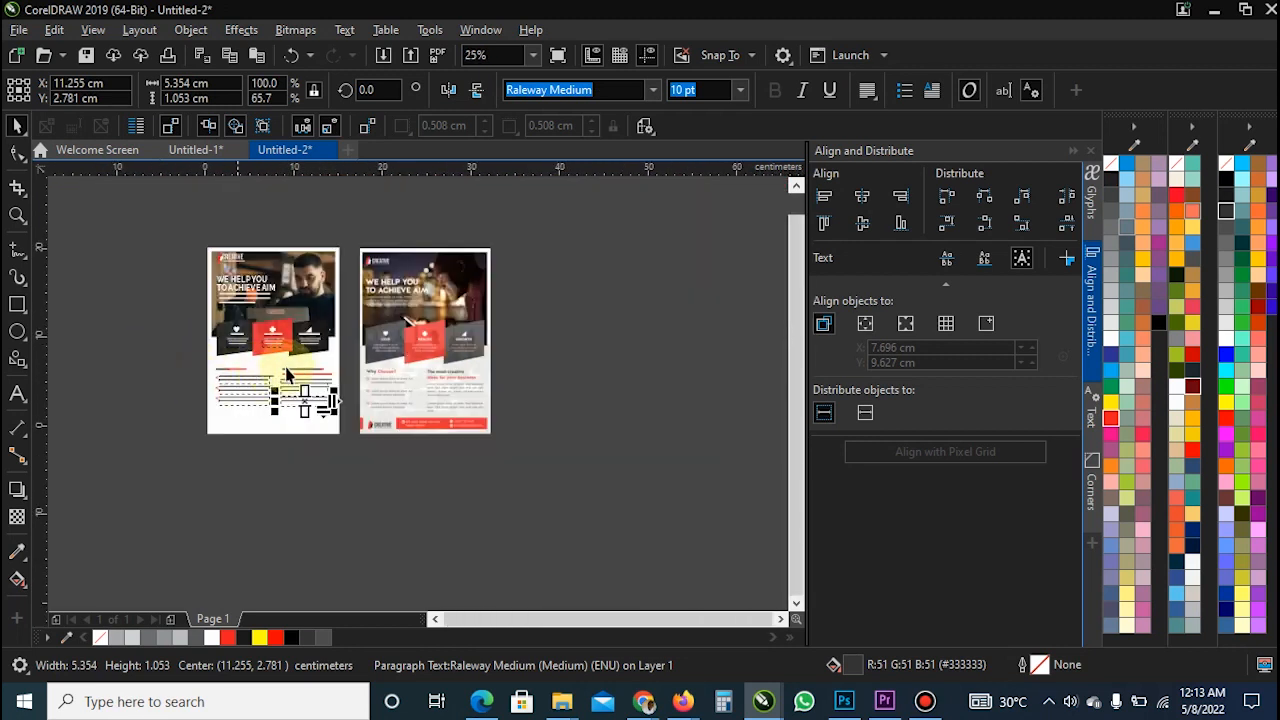
{"action": "scroll", "coordinate": [286, 374], "scroll_direction": "up", "scroll_amount": 1}
{"action": "left_click_drag", "start_coordinate": [98, 358], "coordinate": [392, 507]}
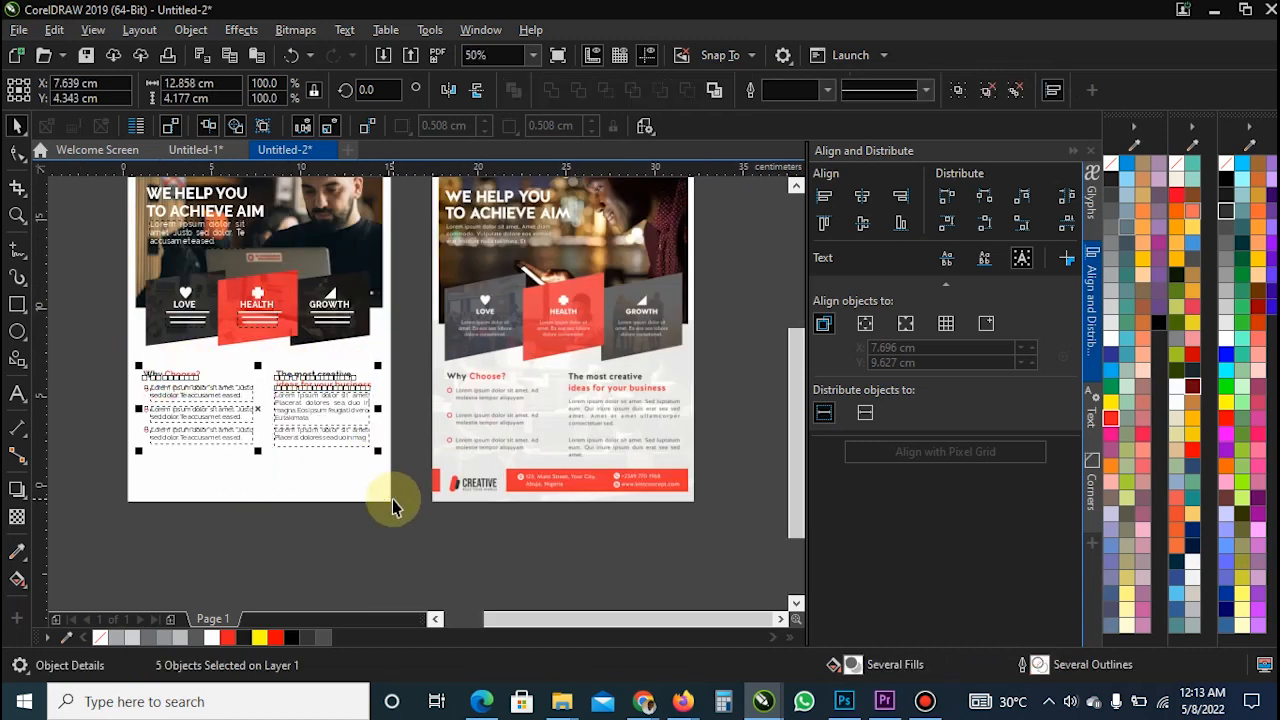
{"action": "key", "text": "Up"}
{"action": "key", "text": "Up"}
{"action": "key", "text": "Up"}
{"action": "key", "text": "Up"}
{"action": "key", "text": "Up"}
{"action": "key", "text": "Up"}
{"action": "key", "text": "Up"}
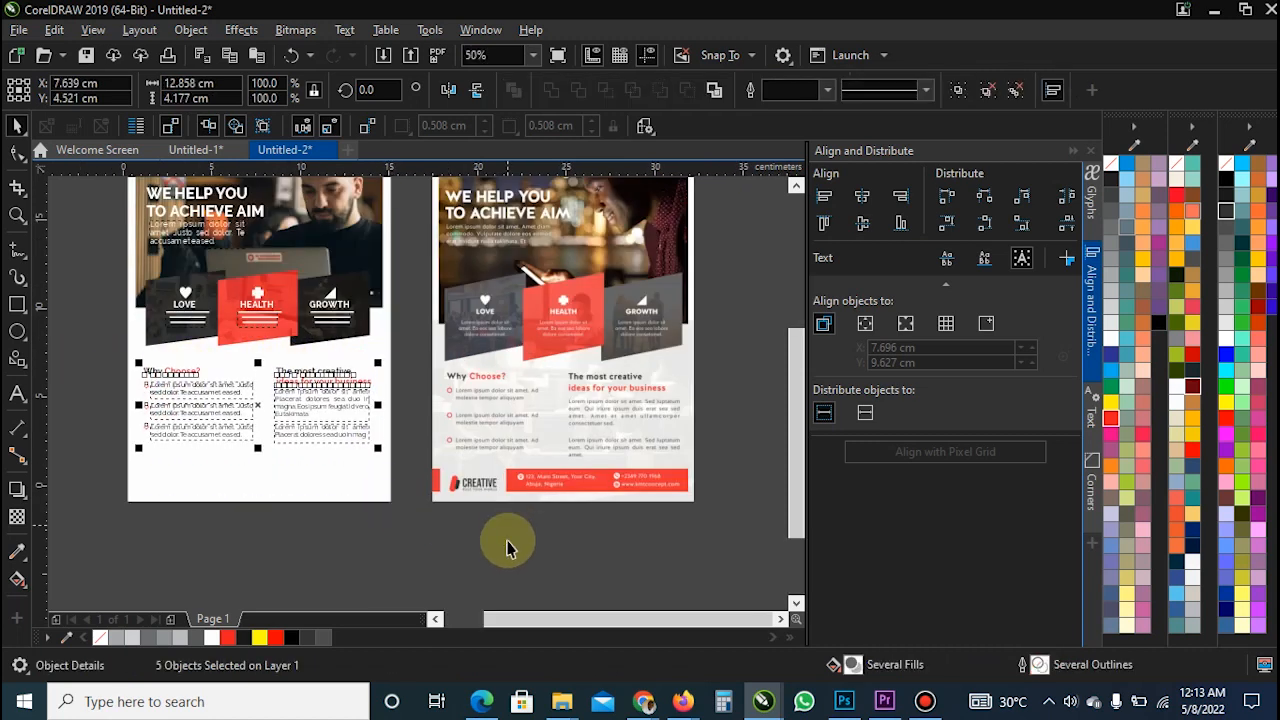
- Draw a footer rectangle about 13.95 cm wide from the page's left edge and extend it to about 1.40 cm high
{"action": "left_click", "coordinate": [190, 512]}
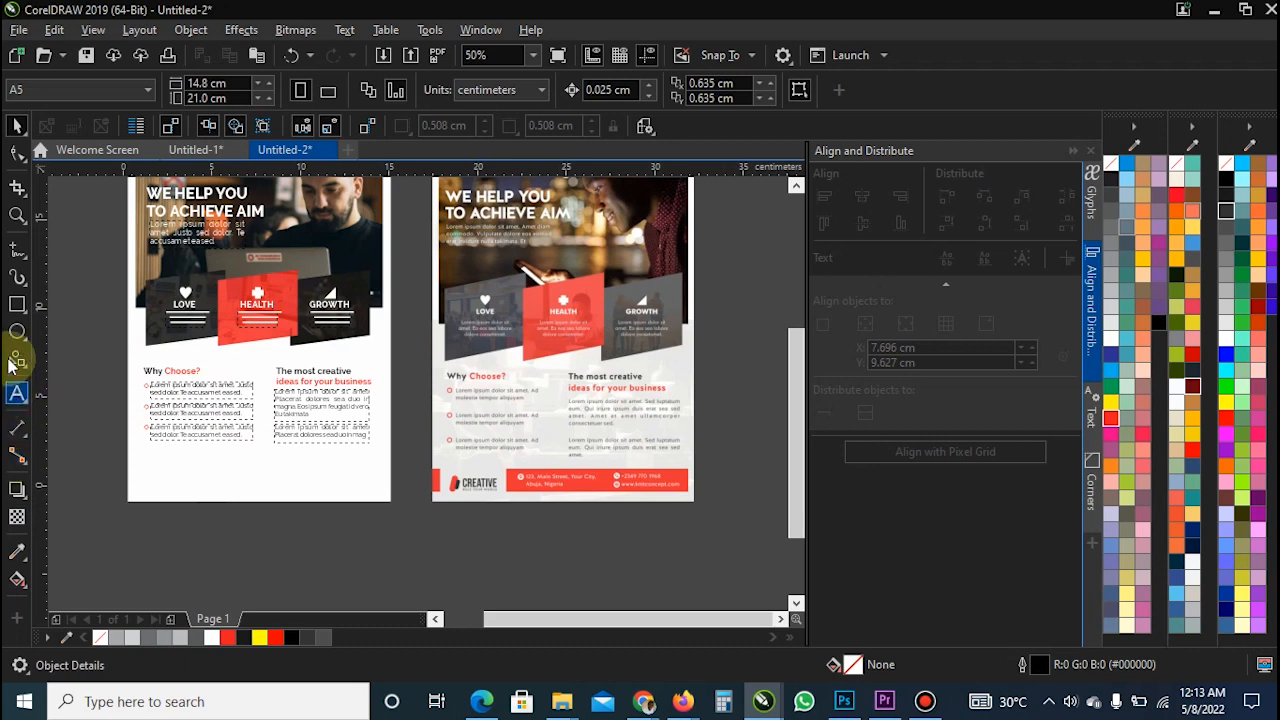
{"action": "left_click", "coordinate": [17, 304]}
{"action": "left_click_drag", "start_coordinate": [132, 462], "coordinate": [377, 480]}
{"action": "scroll", "coordinate": [172, 474], "scroll_direction": "up", "scroll_amount": 2}
{"action": "key", "text": "space"}
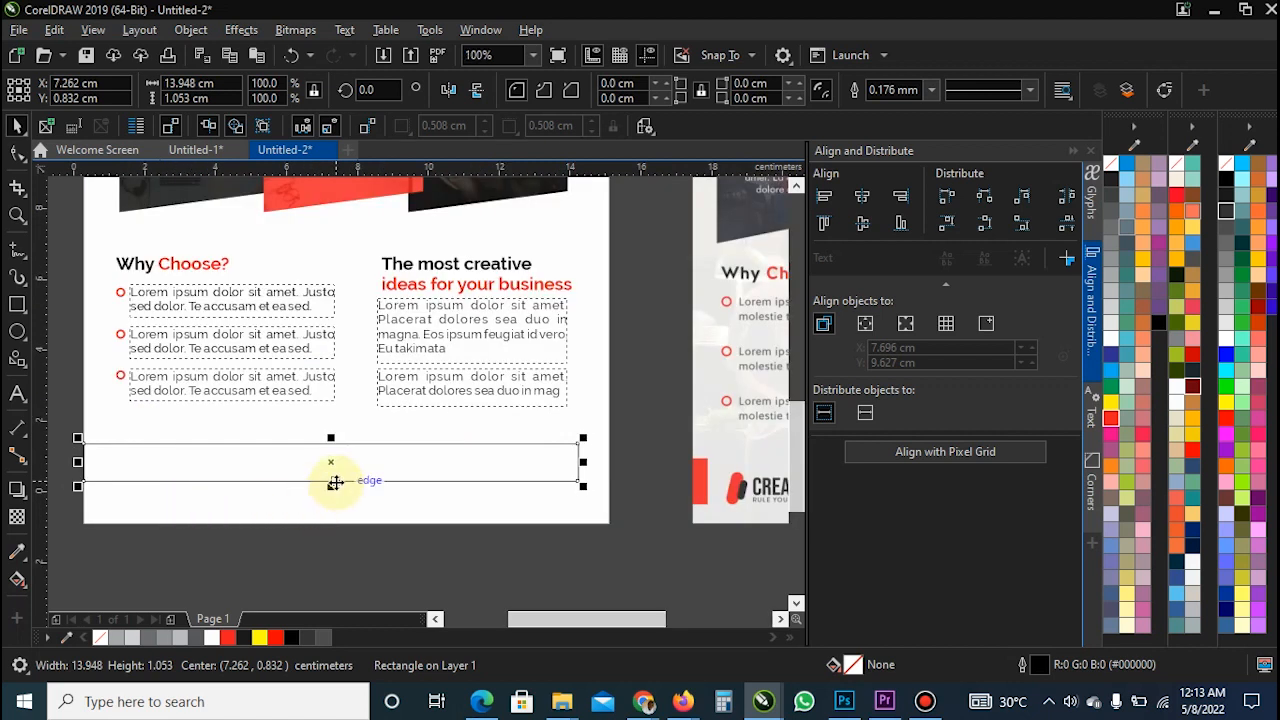
{"action": "left_click", "coordinate": [334, 485]}
{"action": "left_click_drag", "start_coordinate": [330, 482], "coordinate": [331, 496]}
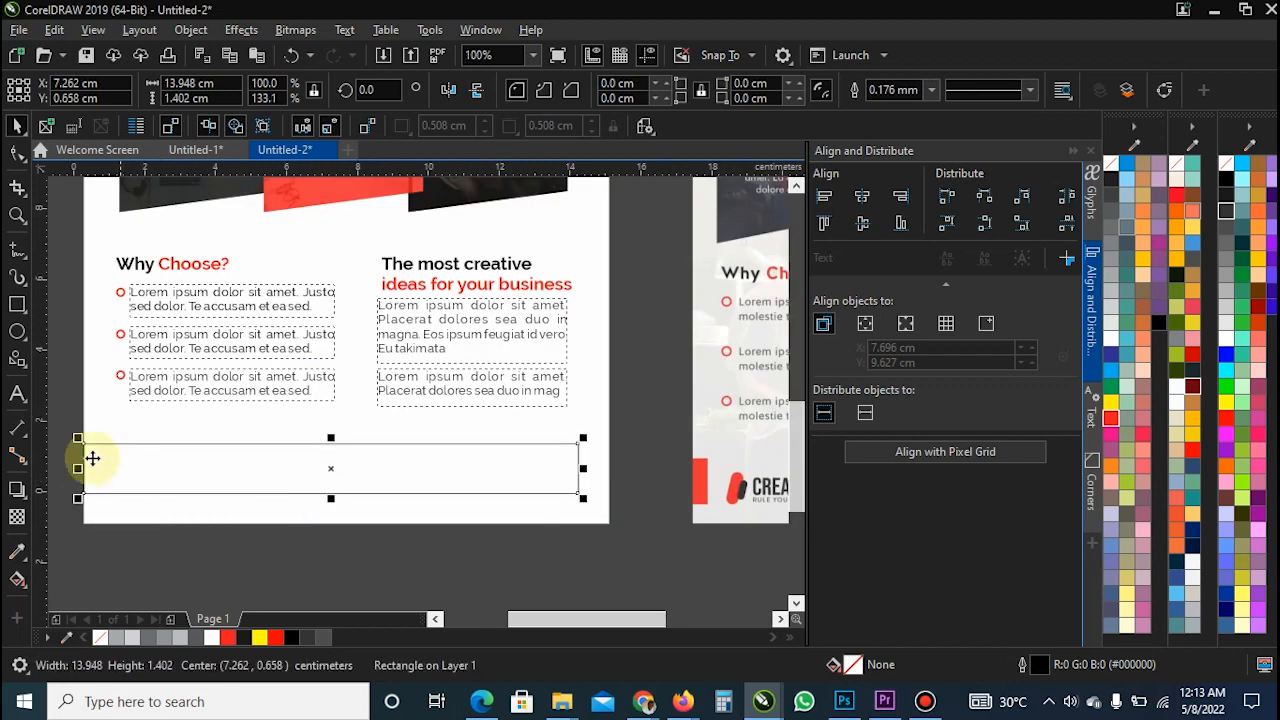
- Make a footer rectangle copy narrowed to about 8.03 cm on the right, and narrow the original to about 0.46 cm at the left edge
{"action": "left_click_drag", "start_coordinate": [78, 468], "coordinate": [288, 483]}
{"action": "right_click", "coordinate": [288, 483]}
{"action": "left_click", "coordinate": [246, 463]}
{"action": "left_click_drag", "start_coordinate": [582, 470], "coordinate": [119, 487]}
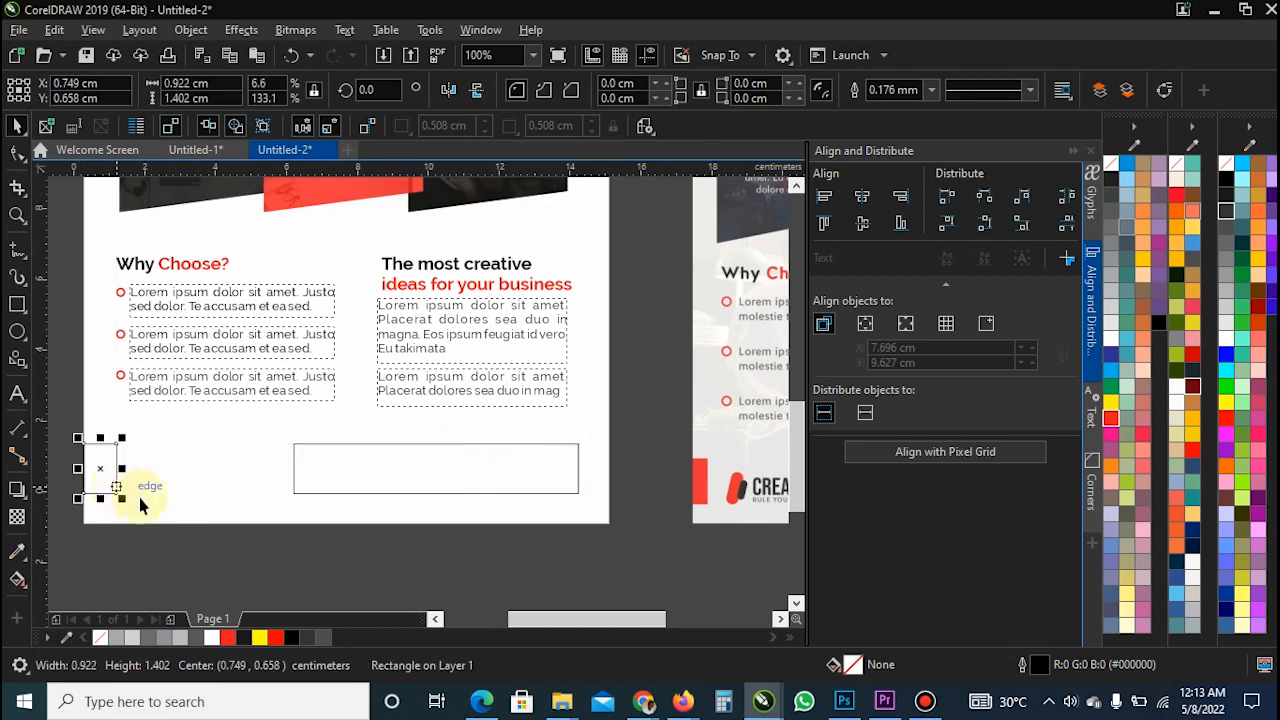
{"action": "scroll", "coordinate": [171, 501], "scroll_direction": "down", "scroll_amount": 2}
{"action": "scroll", "coordinate": [137, 500], "scroll_direction": "up", "scroll_amount": 4}
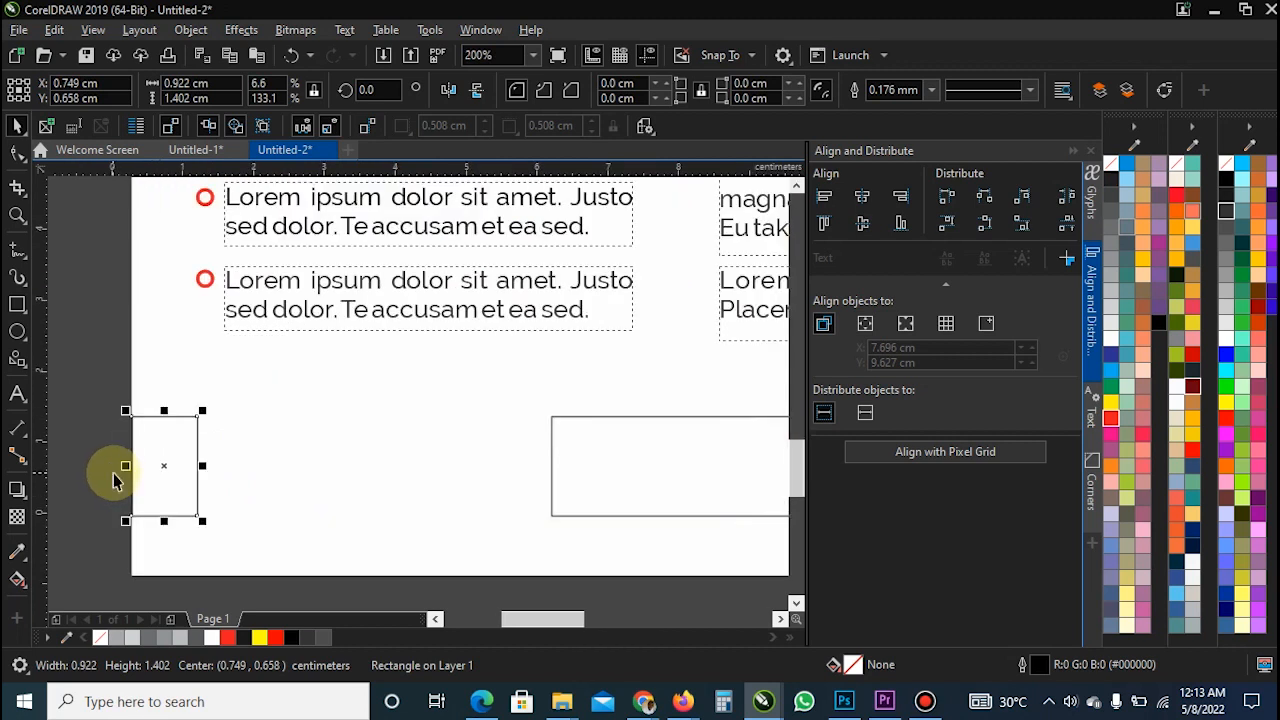
{"action": "mouse_move", "coordinate": [199, 468]}
{"action": "left_mouse_down"}
{"action": "mouse_move", "coordinate": [180, 480]}
{"action": "mouse_move", "coordinate": [193, 490]}
{"action": "left_mouse_up"}
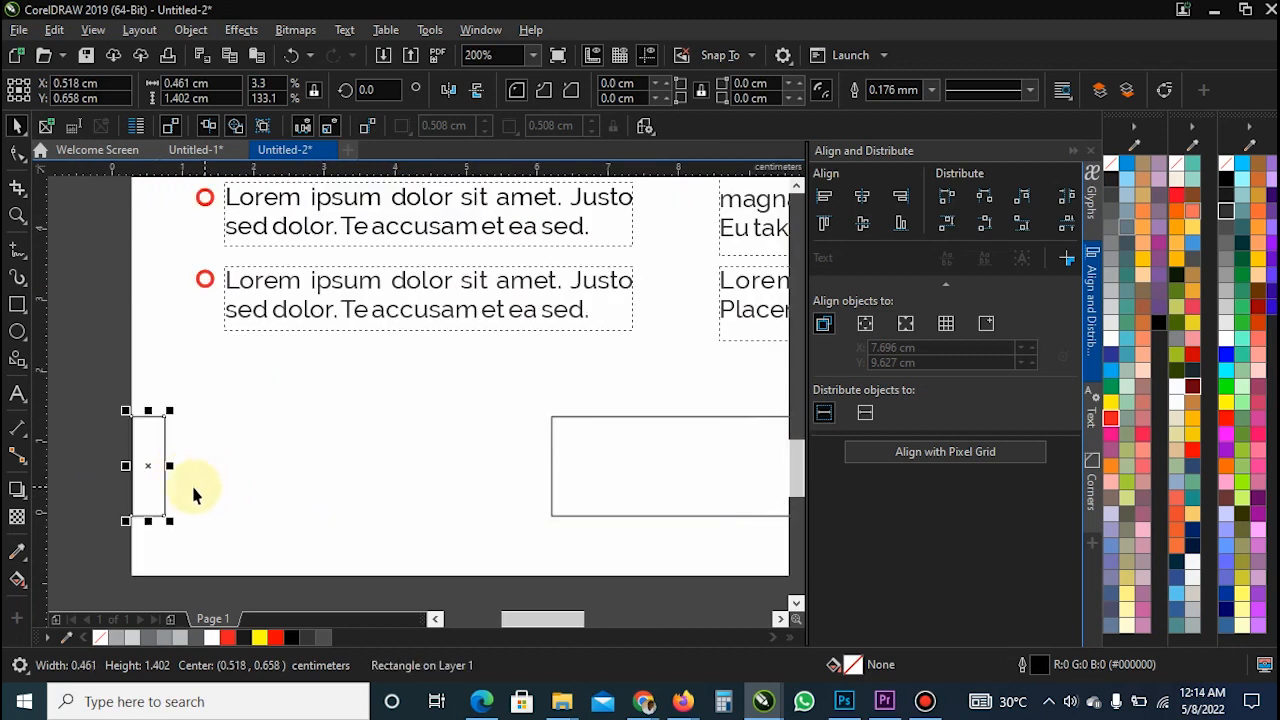
- Fill the narrow rectangle at the page's left edge with red and remove its outline
{"action": "left_click", "coordinate": [1110, 418]}
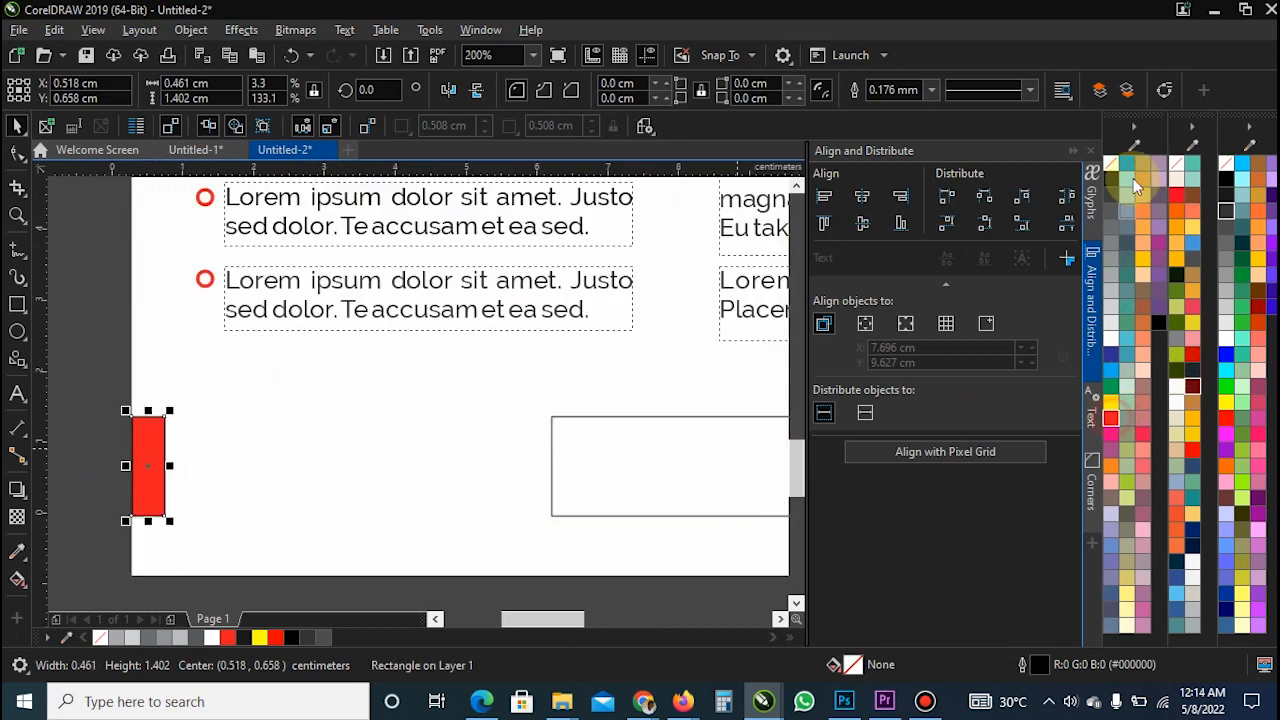
{"action": "right_click", "coordinate": [1109, 162]}
{"action": "scroll", "coordinate": [298, 497], "scroll_direction": "down", "scroll_amount": 2}
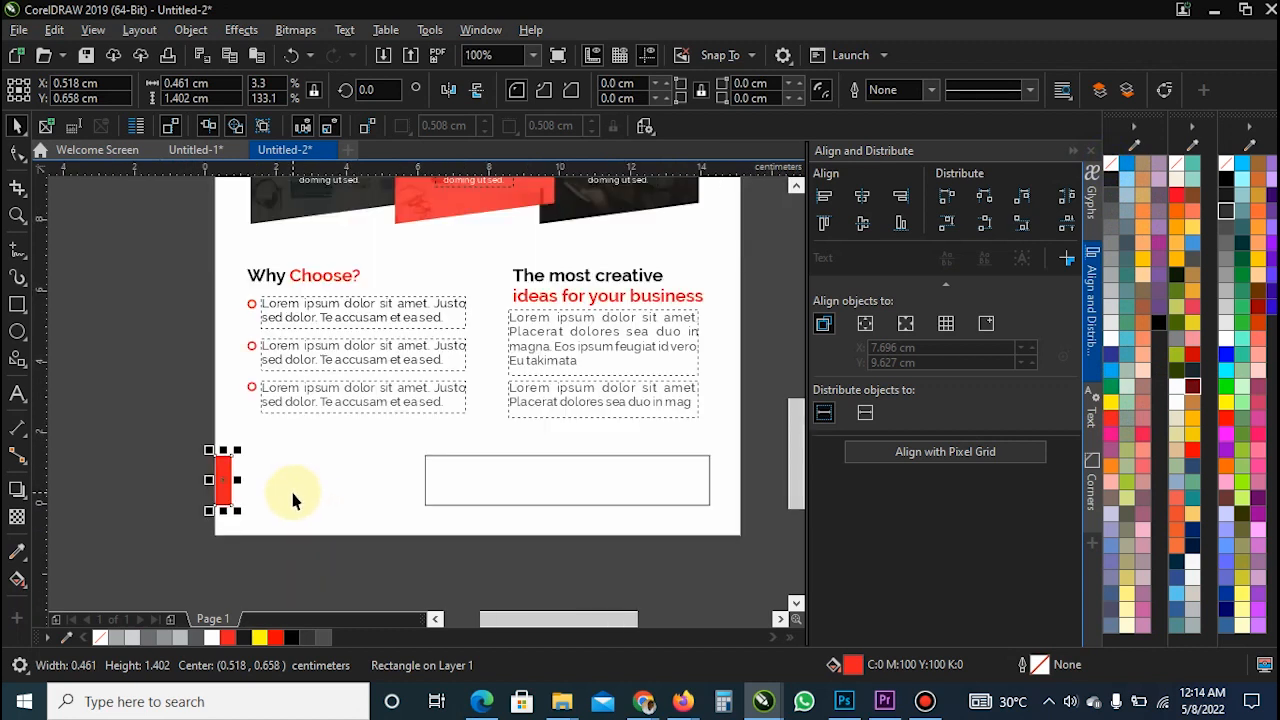
- Duplicate the flyer's header CREATIVE logo and place the copy just off the page beside the red footer block
{"action": "scroll", "coordinate": [292, 498], "scroll_direction": "down", "scroll_amount": 1}
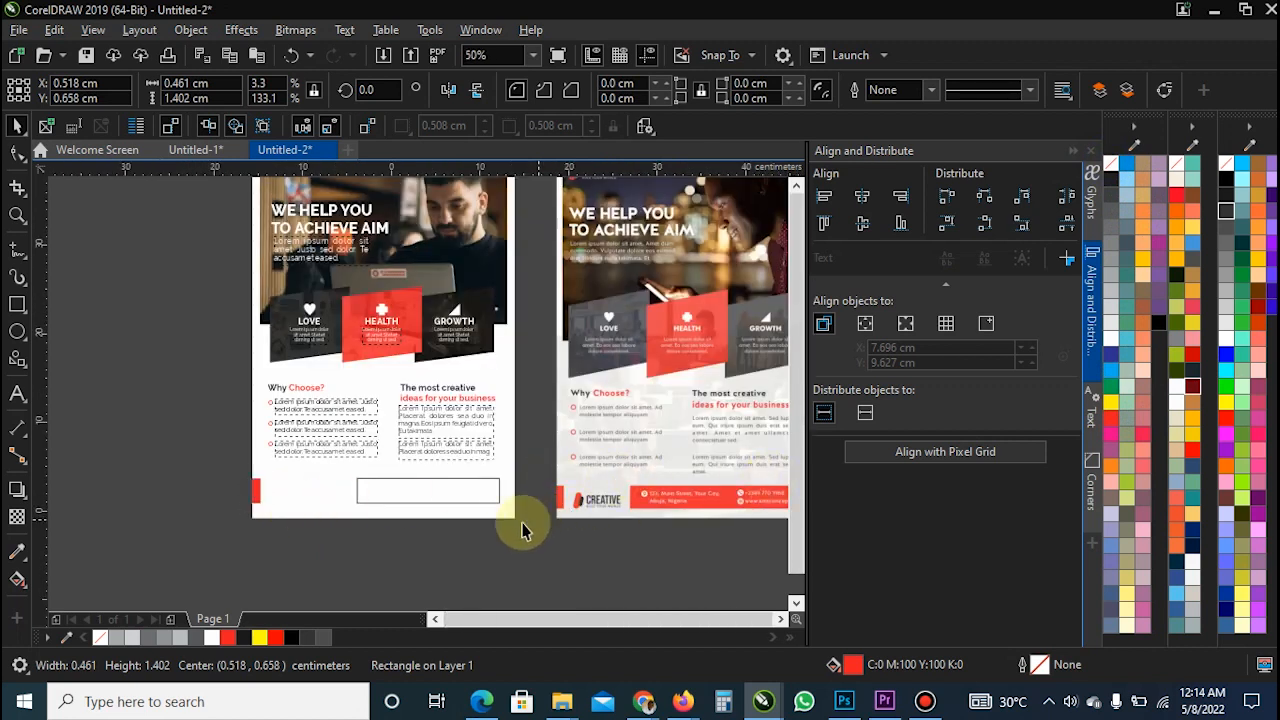
{"action": "scroll", "coordinate": [636, 513], "scroll_direction": "down", "scroll_amount": 1}
{"action": "scroll", "coordinate": [443, 506], "scroll_direction": "up", "scroll_amount": 2}
{"action": "left_click", "coordinate": [366, 495]}
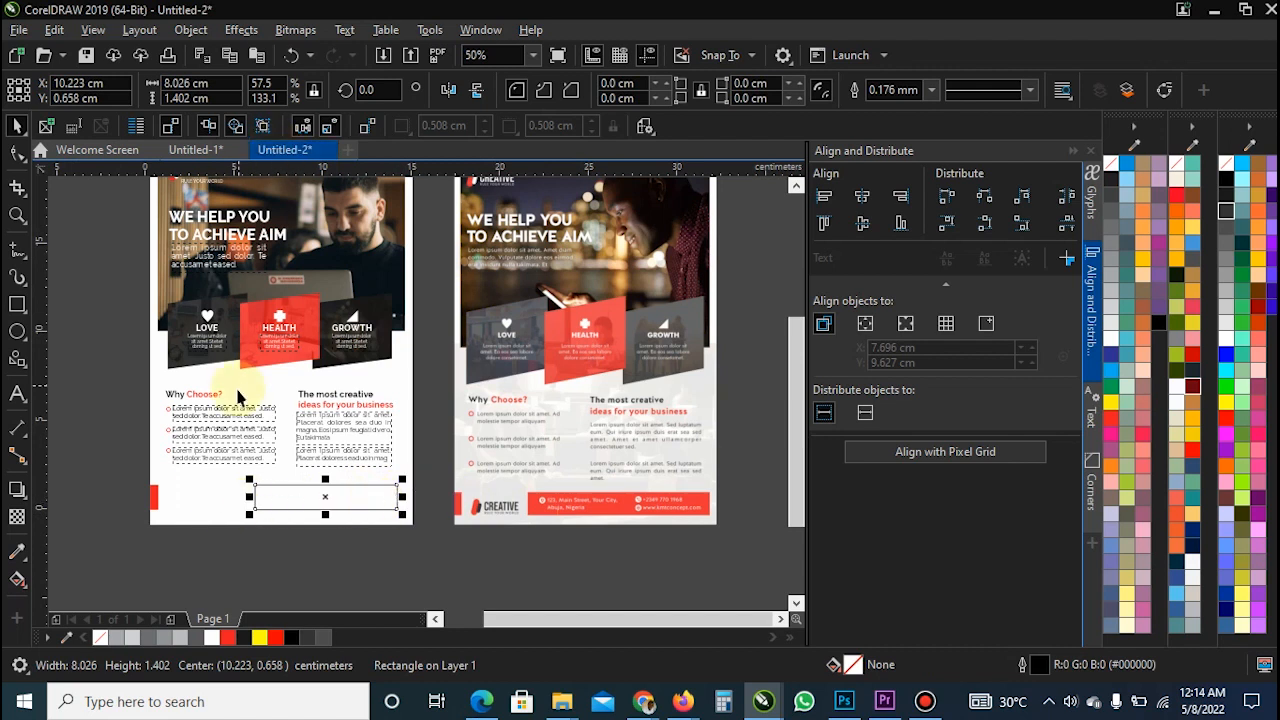
{"action": "scroll", "coordinate": [173, 240], "scroll_direction": "down", "scroll_amount": 1}
{"action": "scroll", "coordinate": [171, 268], "scroll_direction": "up", "scroll_amount": 1}
{"action": "left_click", "coordinate": [243, 297]}
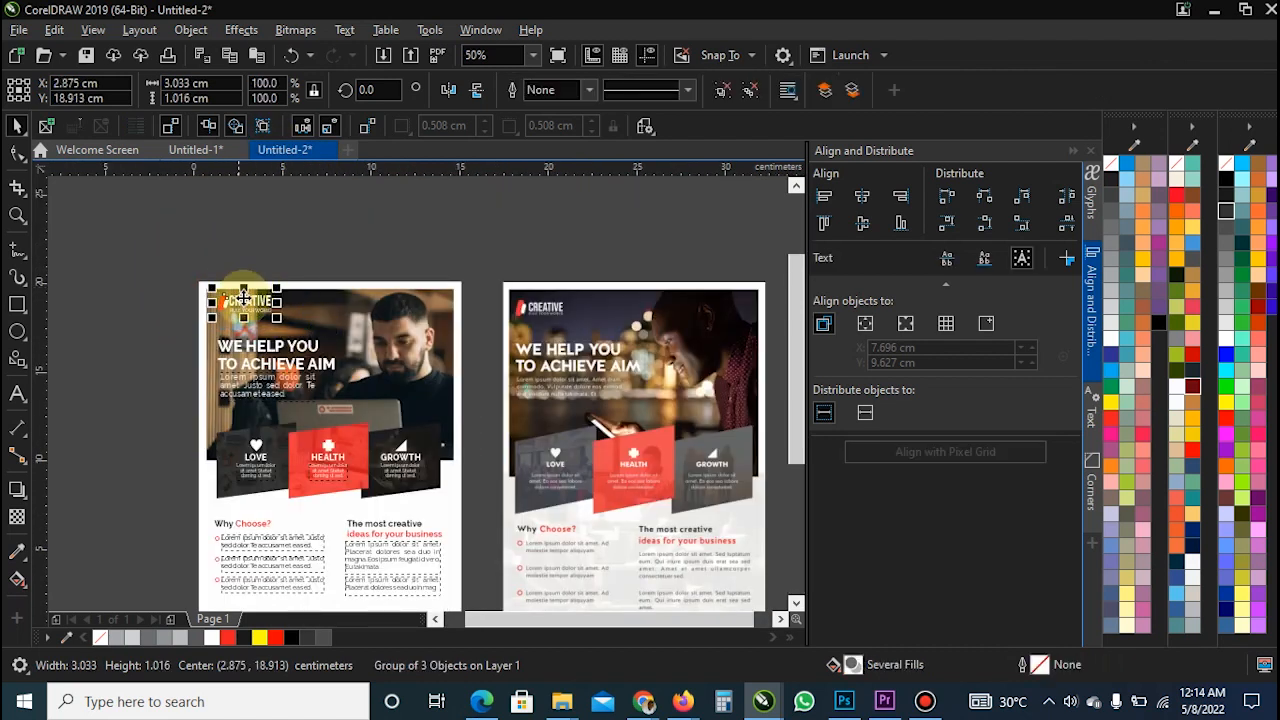
{"action": "left_click_drag", "start_coordinate": [243, 299], "coordinate": [150, 490]}
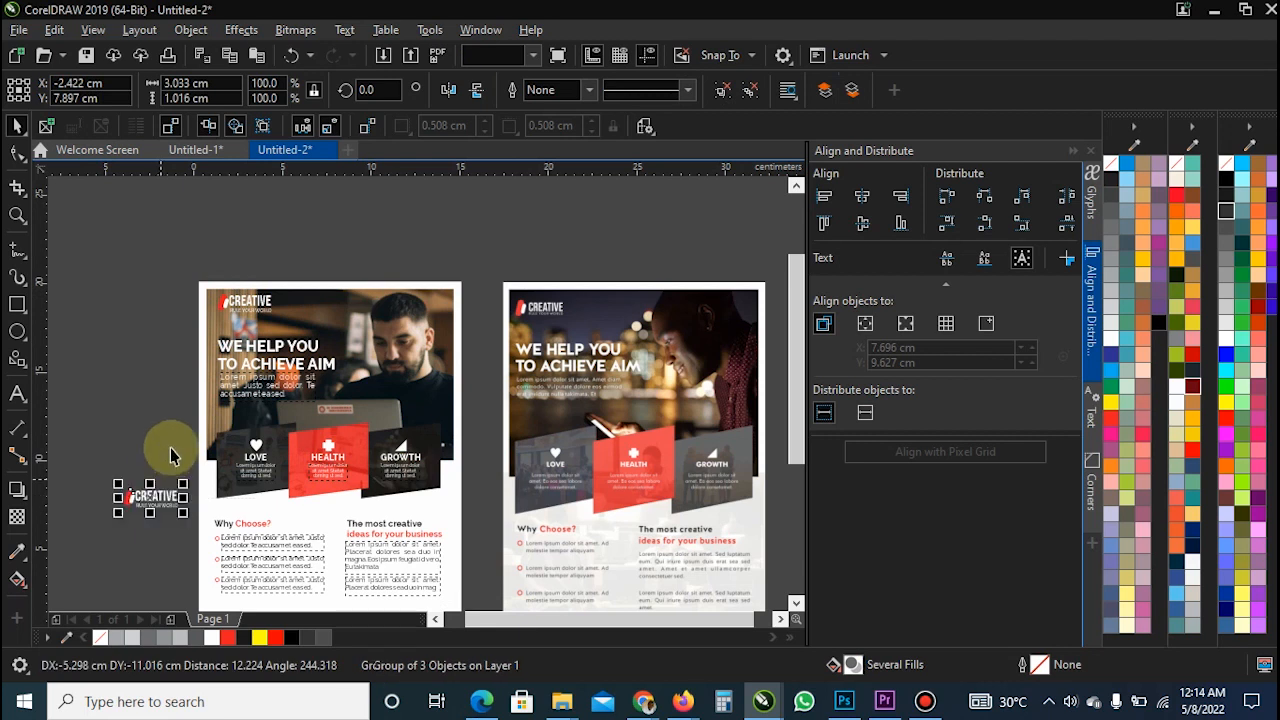
{"action": "scroll", "coordinate": [171, 449], "scroll_direction": "down", "scroll_amount": 1}
{"action": "scroll", "coordinate": [200, 590], "scroll_direction": "up", "scroll_amount": 1}
{"action": "left_click_drag", "start_coordinate": [125, 356], "coordinate": [216, 490]}
{"action": "scroll", "coordinate": [140, 500], "scroll_direction": "up", "scroll_amount": 1}
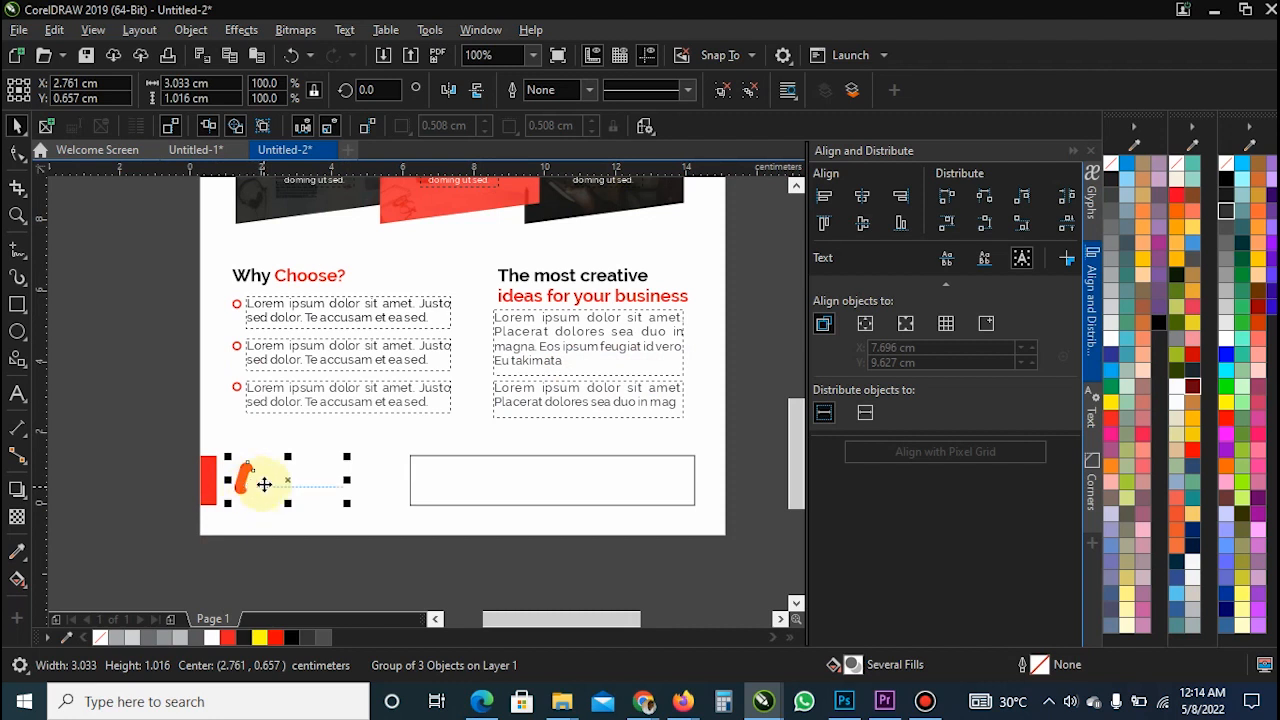
{"action": "left_click_drag", "start_coordinate": [262, 481], "coordinate": [114, 481]}
{"action": "left_click", "coordinate": [145, 532]}
- Recolour the white icon shape, CREATIVE text and tagline of the logo copy black, and move the logo beside the footer's narrow red block
{"action": "left_click", "coordinate": [112, 488], "text": "ctrl"}
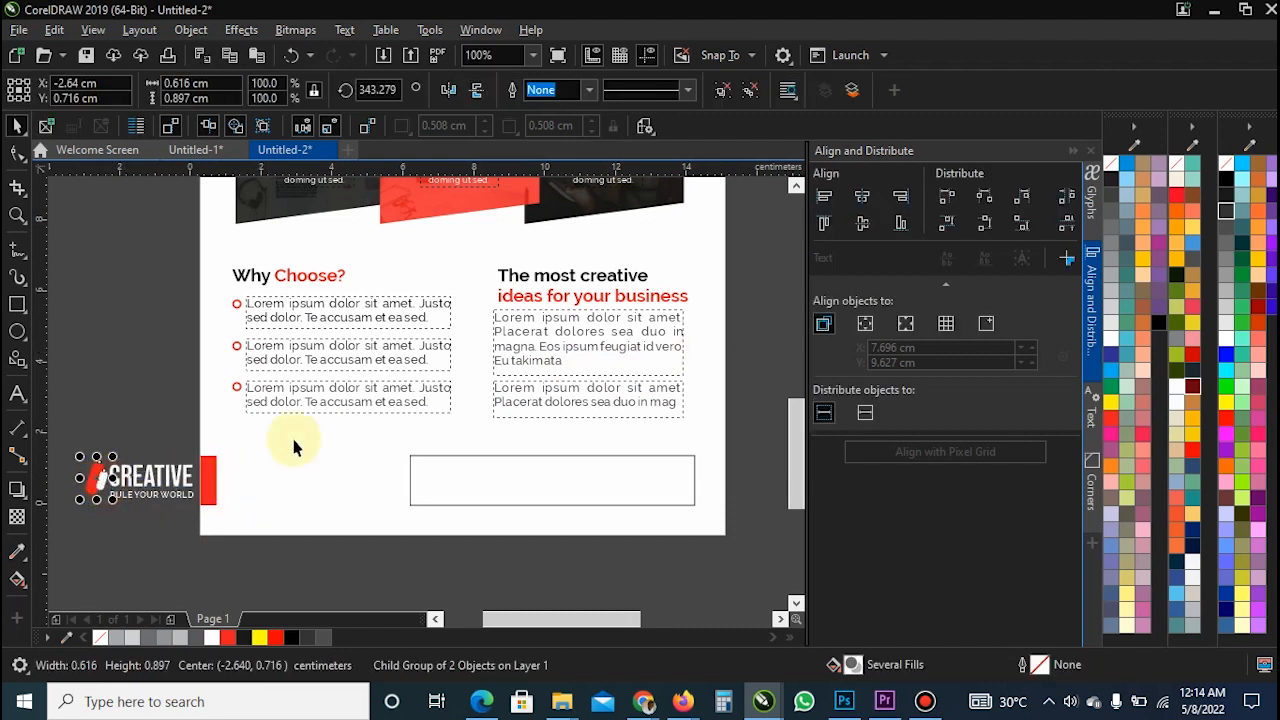
{"action": "scroll", "coordinate": [305, 493], "scroll_direction": "down", "scroll_amount": 1}
{"action": "scroll", "coordinate": [299, 496], "scroll_direction": "up", "scroll_amount": 1}
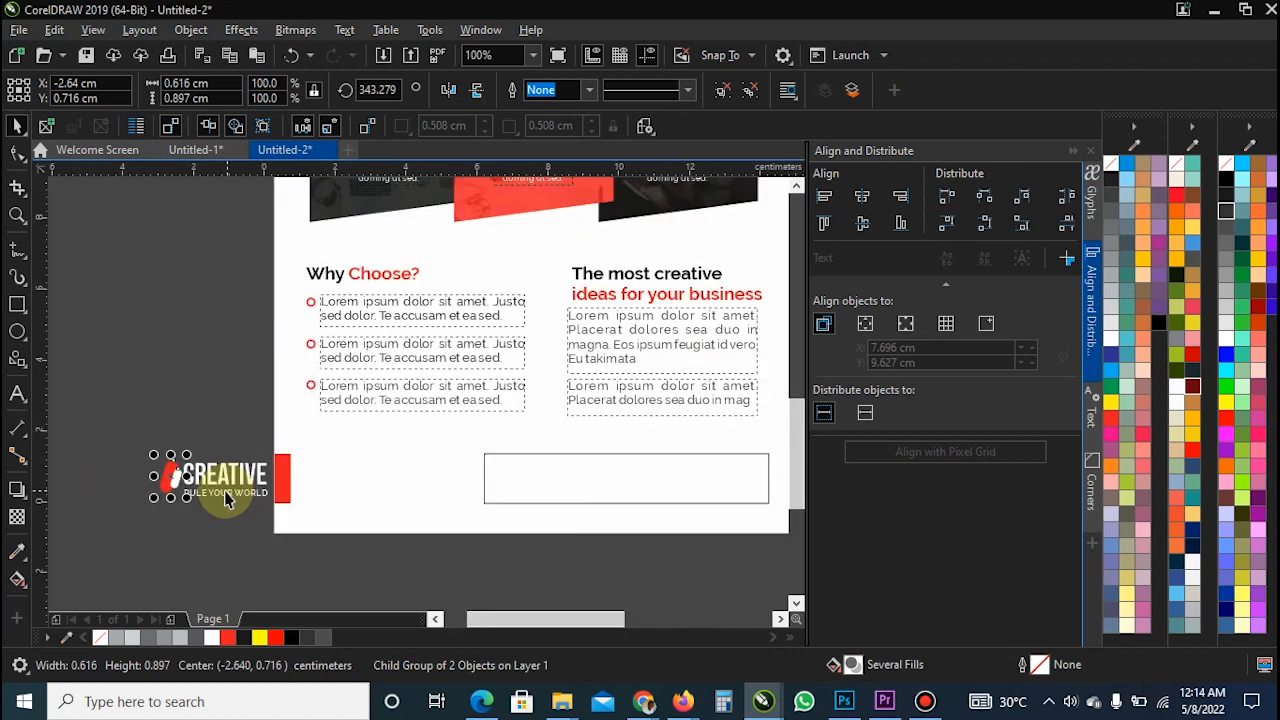
{"action": "left_click", "coordinate": [175, 478], "text": "ctrl"}
{"action": "left_click", "coordinate": [1226, 178]}
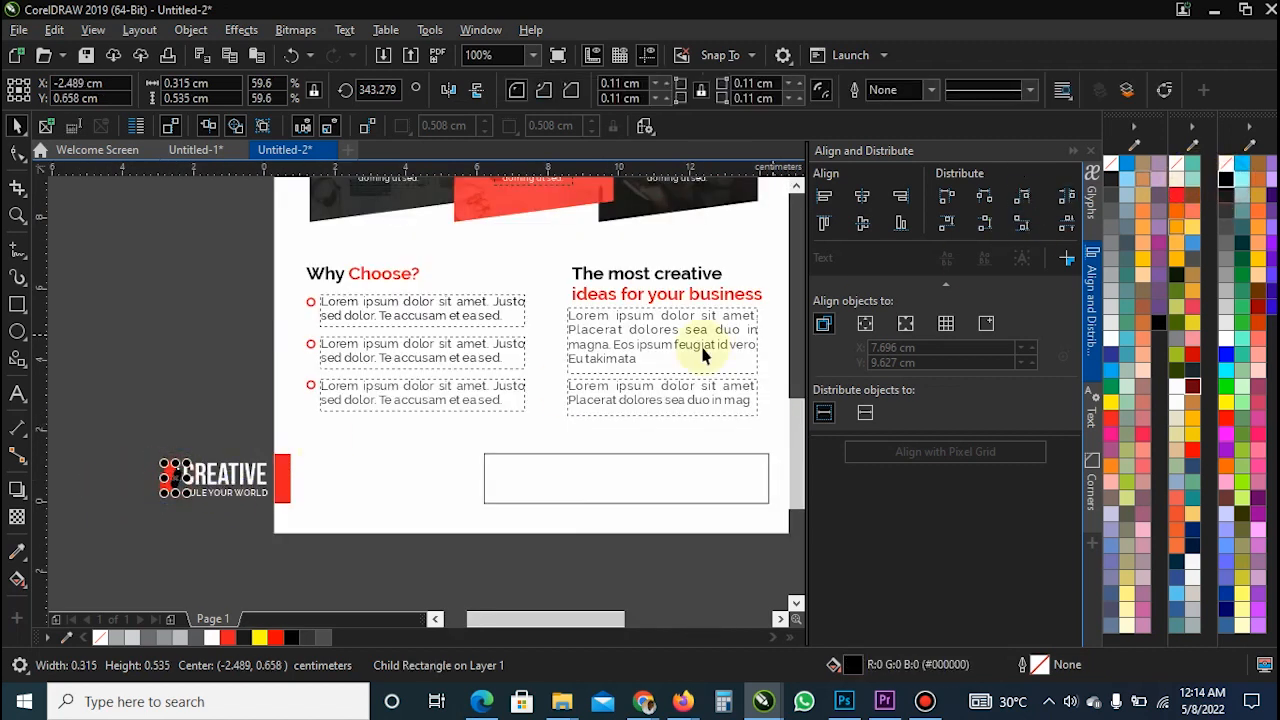
{"action": "left_click", "coordinate": [226, 478], "text": "ctrl"}
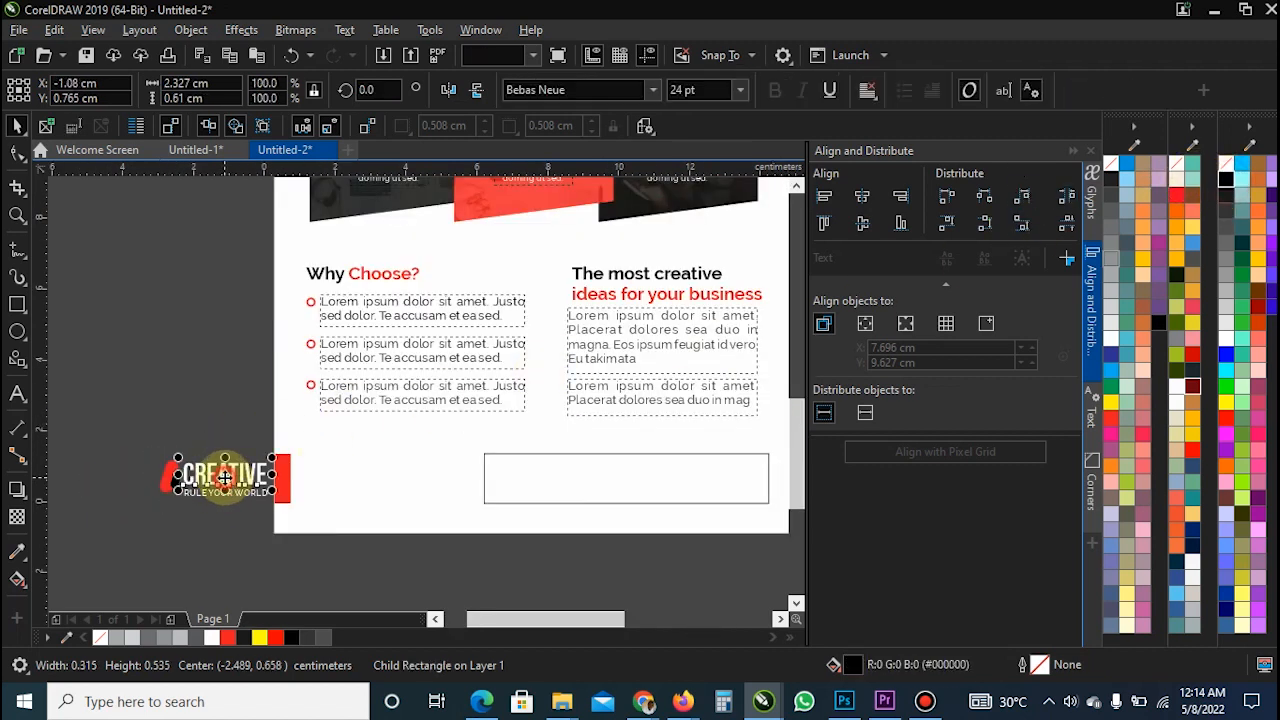
{"action": "left_click", "coordinate": [1226, 178]}
{"action": "left_click", "coordinate": [195, 500], "text": "ctrl"}
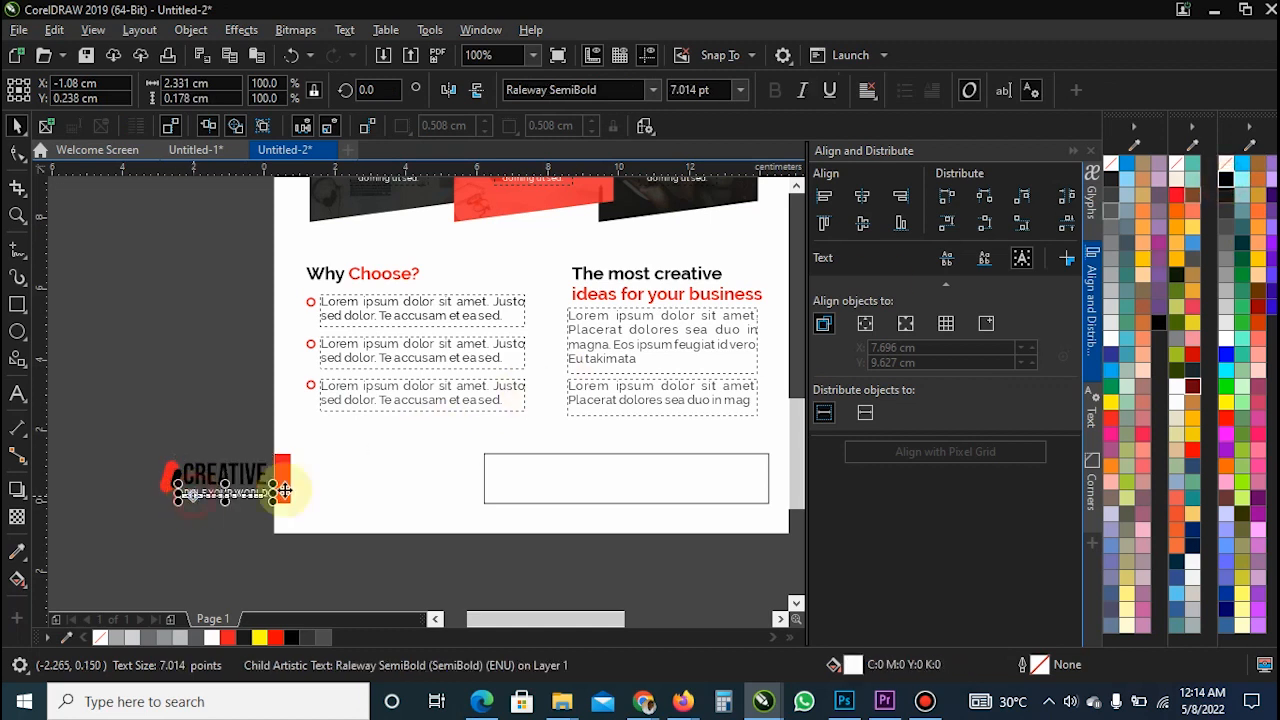
{"action": "left_click", "coordinate": [1226, 178]}
{"action": "left_click", "coordinate": [235, 408]}
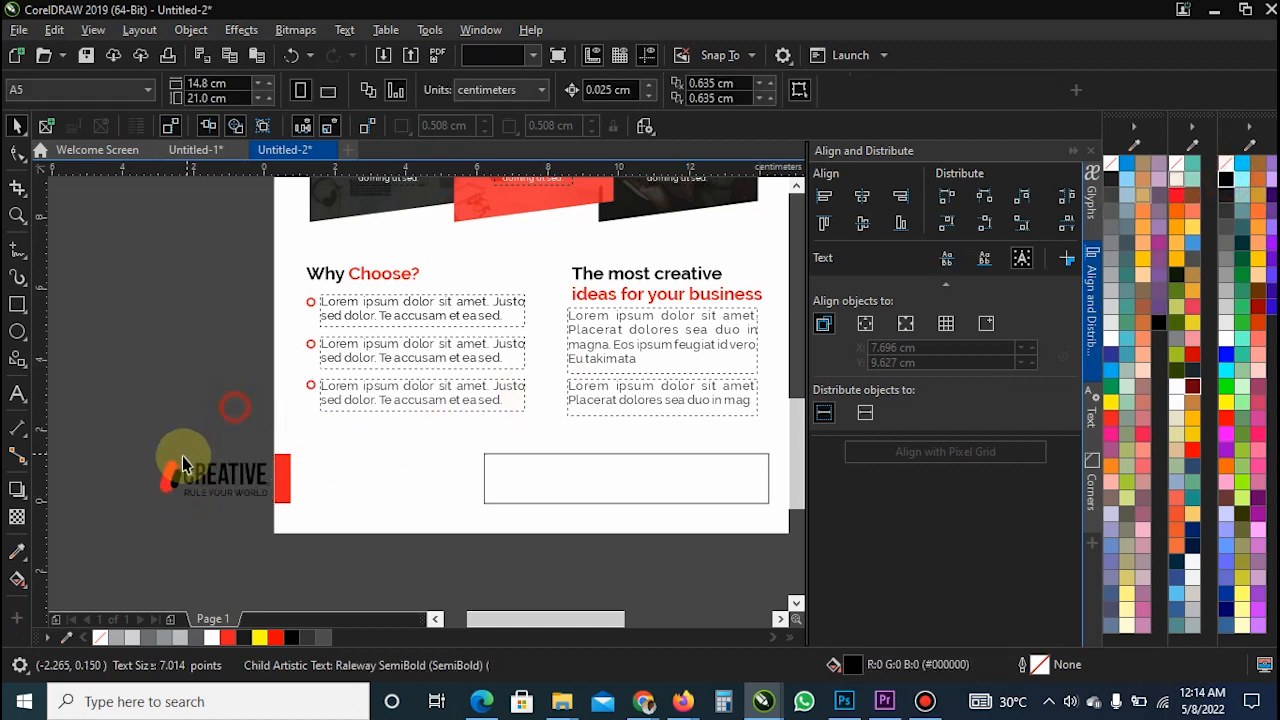
{"action": "left_click_drag", "start_coordinate": [118, 446], "coordinate": [278, 514]}
{"action": "left_click_drag", "start_coordinate": [216, 479], "coordinate": [364, 480]}
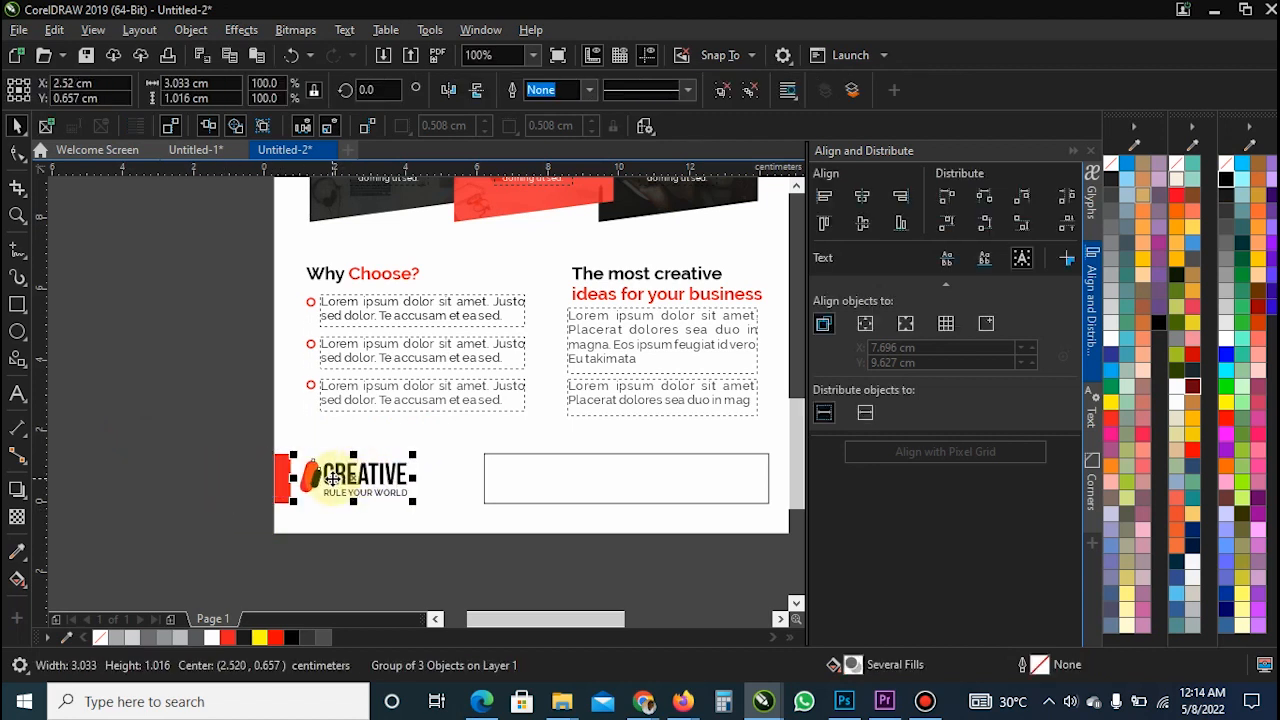
- Widen the outlined footer rectangle toward the logo to about 9.61 cm, and fill it with red without an outline
{"action": "left_click", "coordinate": [485, 478]}
{"action": "left_click_drag", "start_coordinate": [479, 478], "coordinate": [428, 482]}
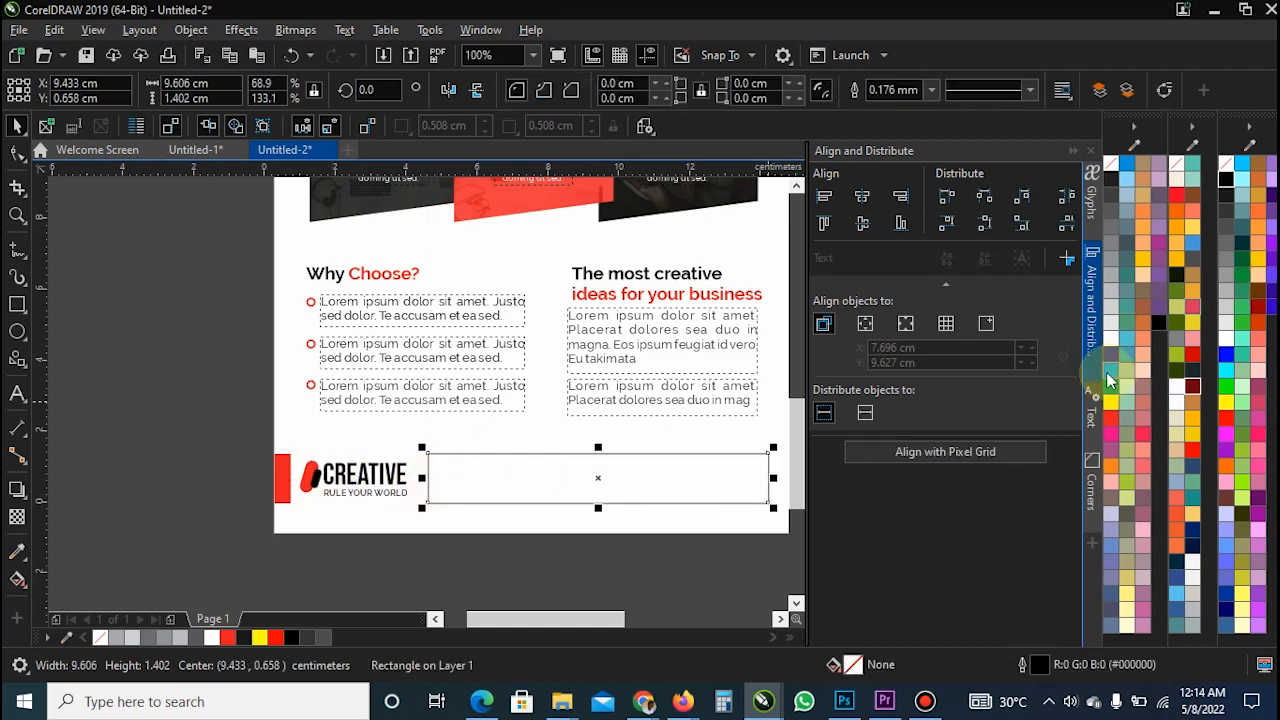
{"action": "left_click", "coordinate": [1110, 418]}
{"action": "right_click", "coordinate": [1227, 167]}
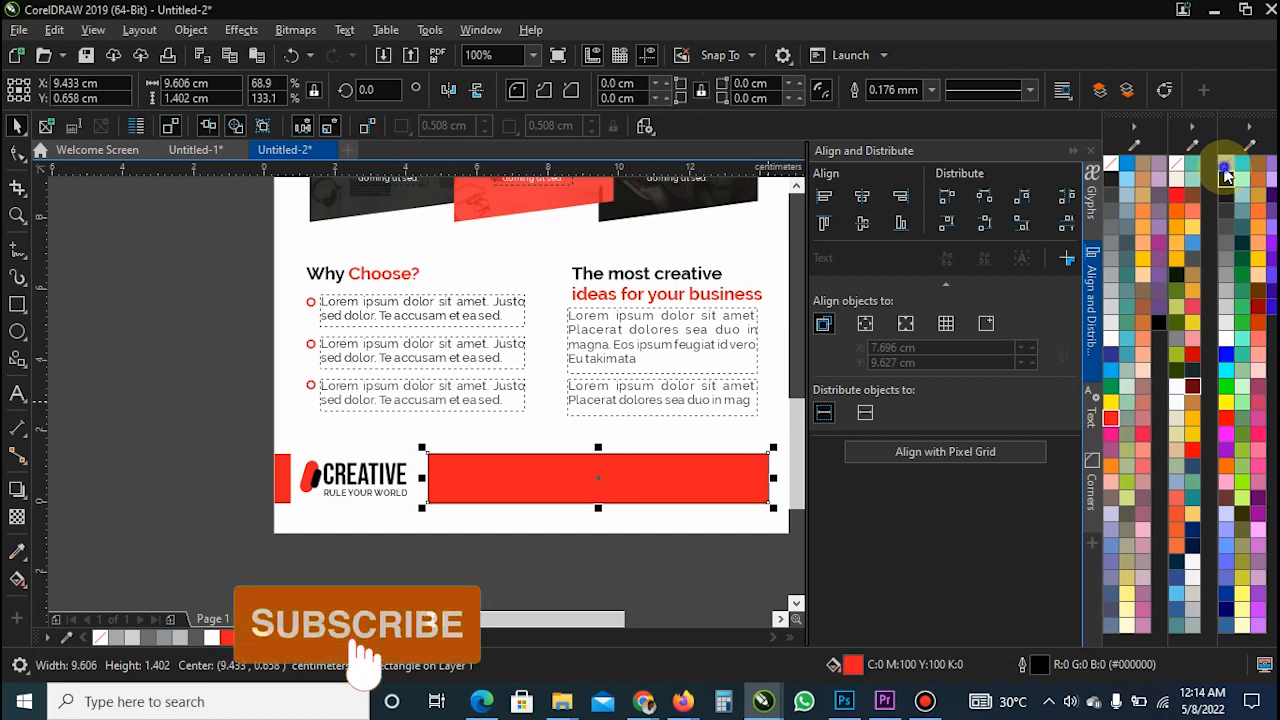
{"action": "left_click", "coordinate": [204, 428]}
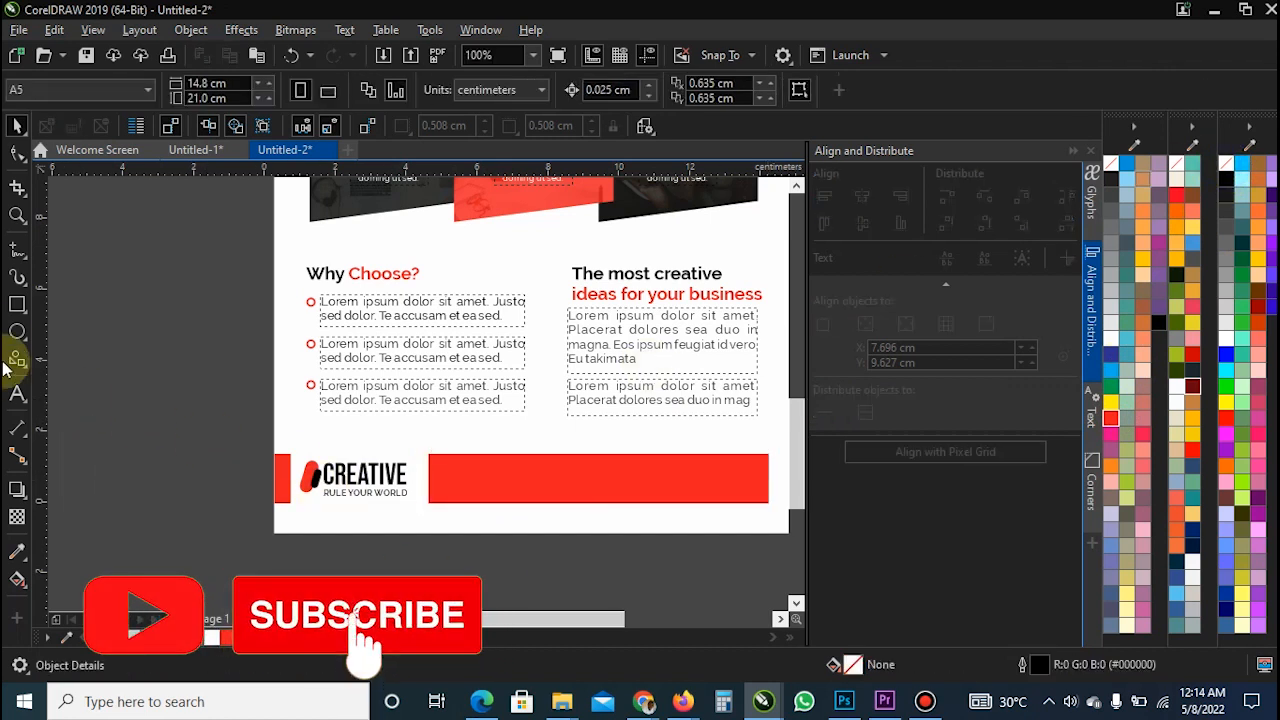
- Centre the footer logo horizontally between the two red blocks using a temporary rectangle spanning the gap, and delete that rectangle
{"action": "left_click", "coordinate": [17, 305]}
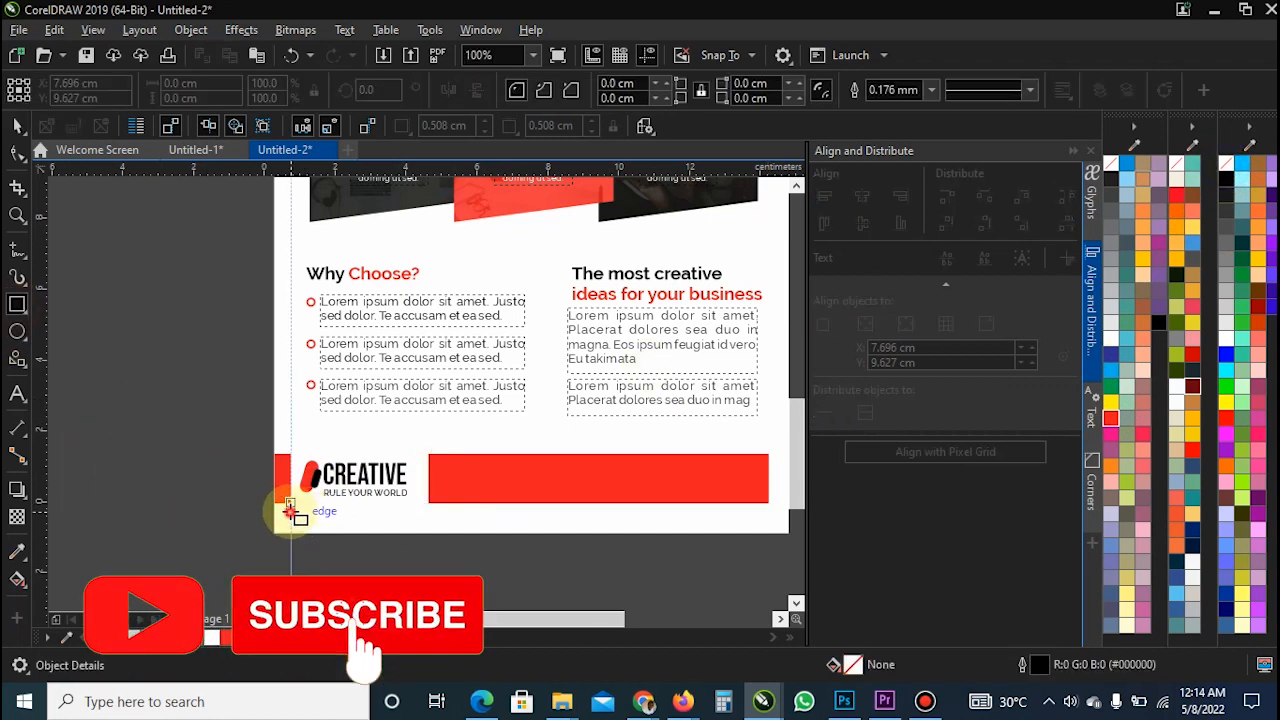
{"action": "left_click_drag", "start_coordinate": [291, 513], "coordinate": [425, 540]}
{"action": "key", "text": "space"}
{"action": "left_click", "coordinate": [355, 482]}
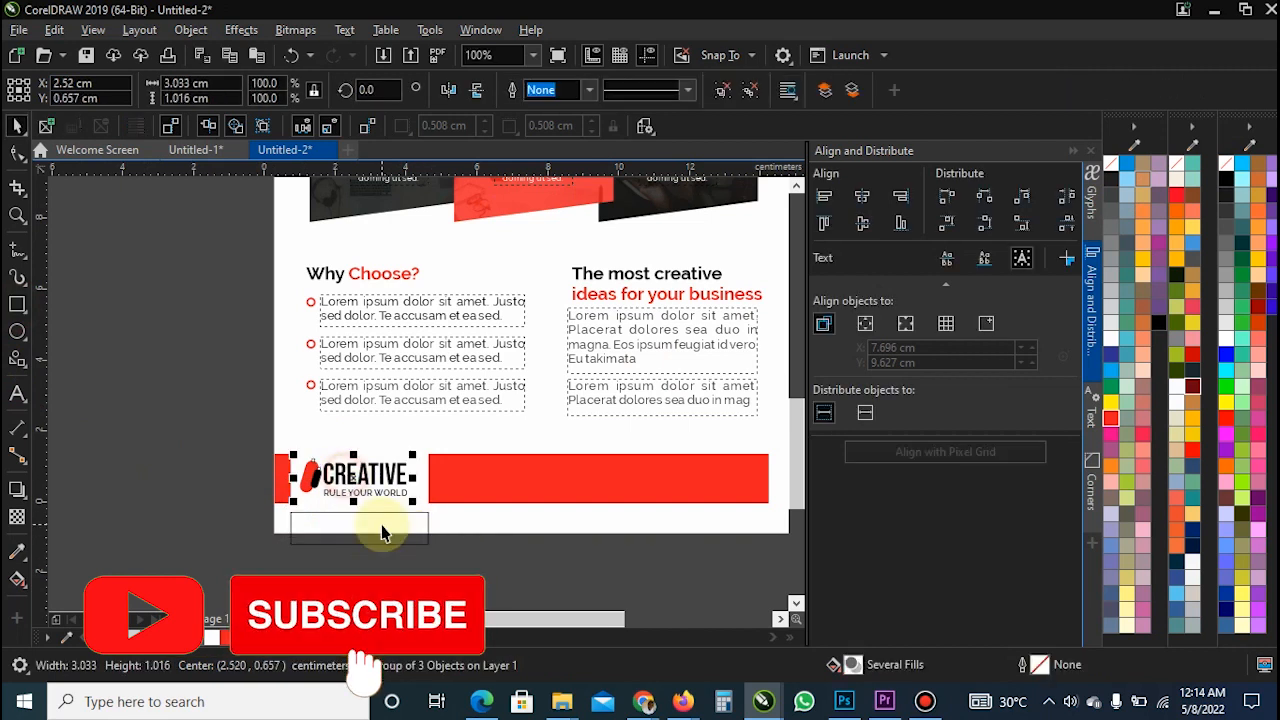
{"action": "left_click", "coordinate": [380, 528], "text": "shift"}
{"action": "key", "text": "c"}
{"action": "left_click", "coordinate": [221, 510]}
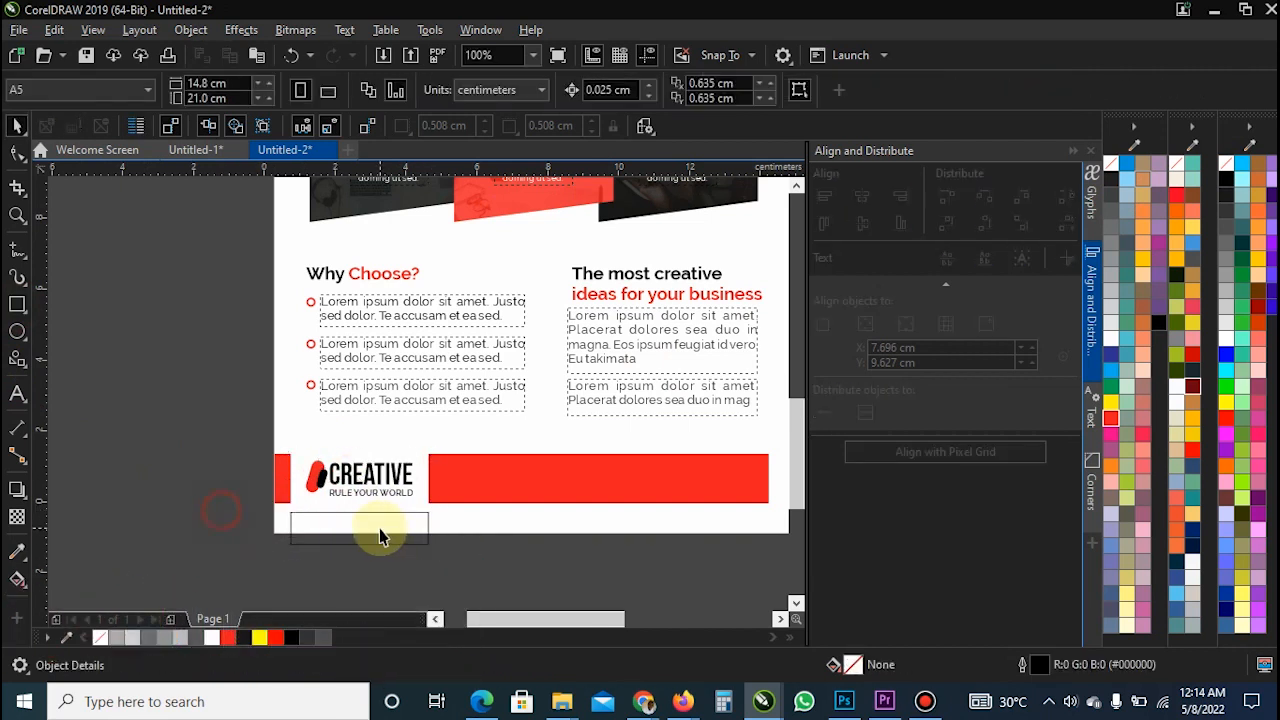
{"action": "left_click", "coordinate": [380, 528]}
{"action": "key", "text": "Delete"}
- Compare the flyer's footer and columns with the reference, and check the font settings of the GROWTH box's body text
{"action": "scroll", "coordinate": [361, 522], "scroll_direction": "down", "scroll_amount": 1}
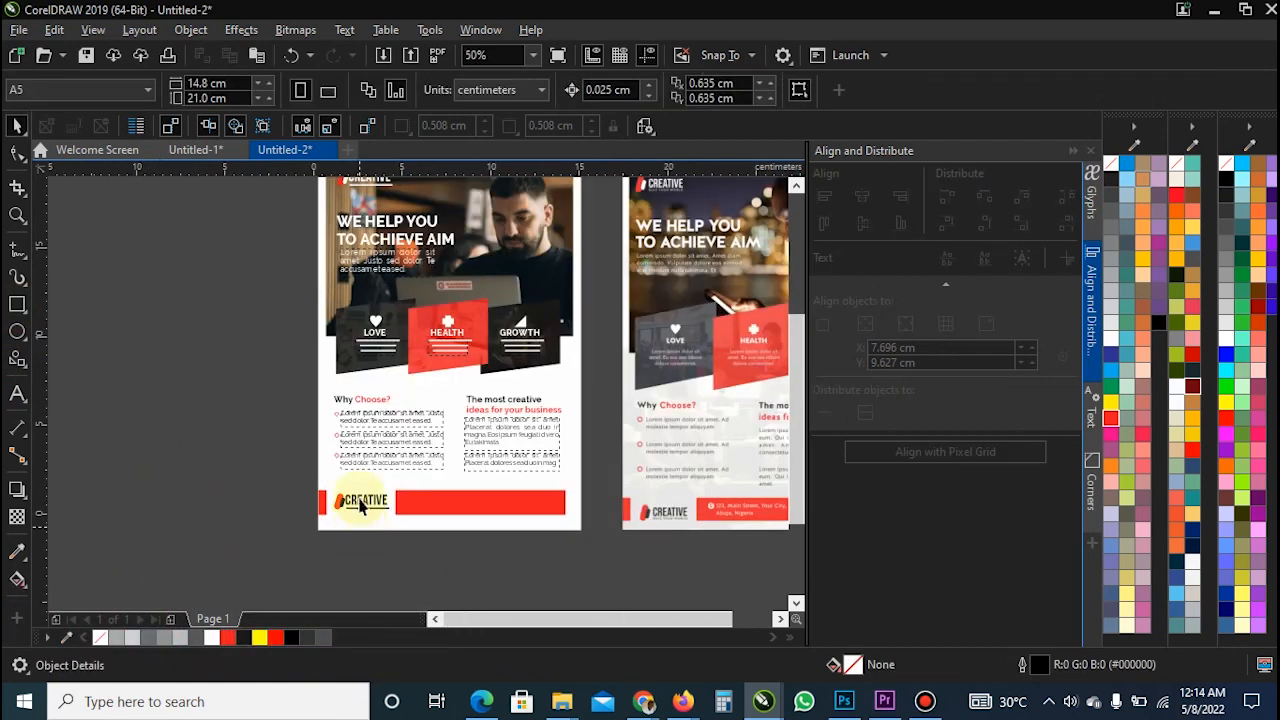
{"action": "scroll", "coordinate": [322, 510], "scroll_direction": "up", "scroll_amount": 1}
{"action": "scroll", "coordinate": [378, 550], "scroll_direction": "down", "scroll_amount": 1}
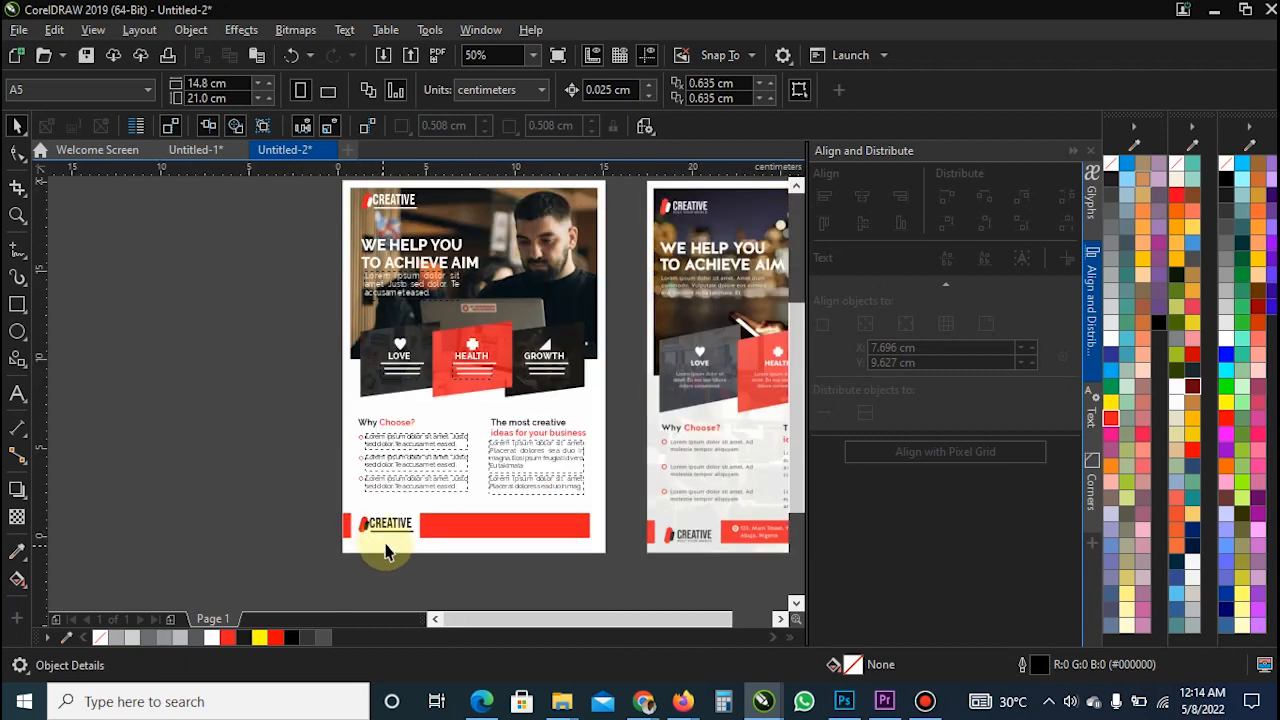
{"action": "scroll", "coordinate": [540, 545], "scroll_direction": "down", "scroll_amount": 1}
{"action": "scroll", "coordinate": [566, 553], "scroll_direction": "up", "scroll_amount": 1}
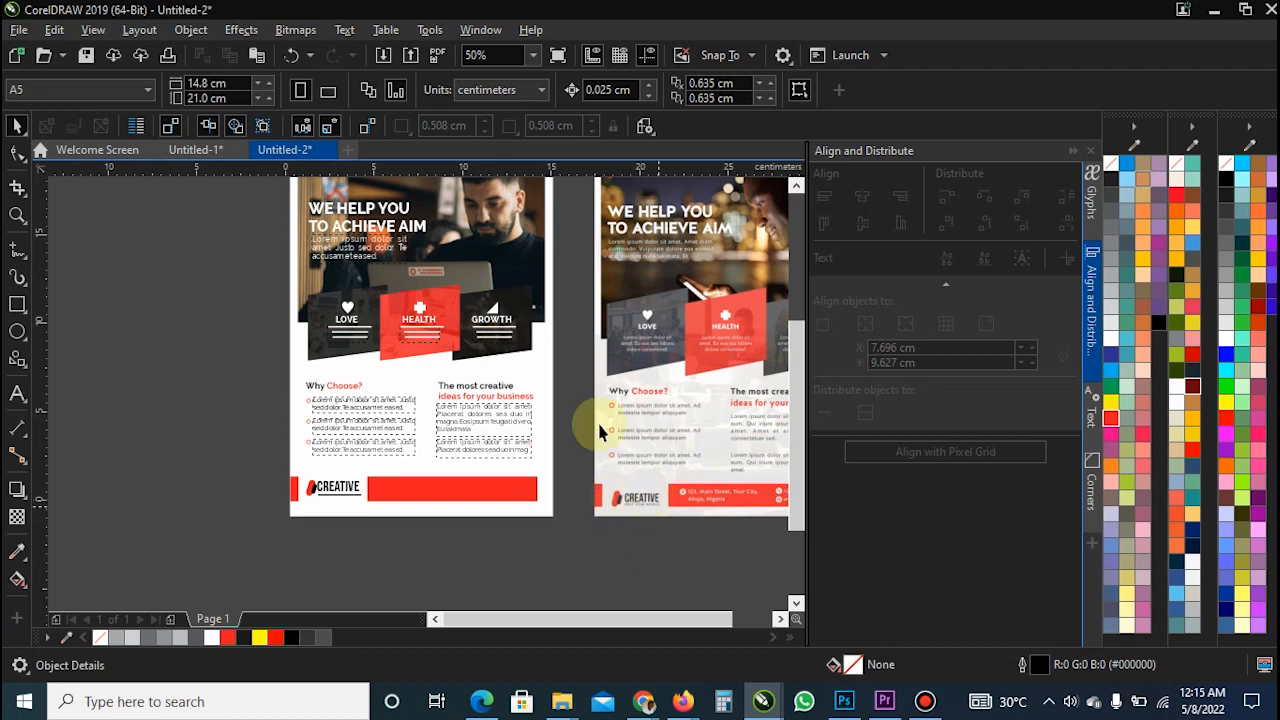
{"action": "left_click", "coordinate": [490, 333]}
{"action": "scroll", "coordinate": [490, 333], "scroll_direction": "up", "scroll_amount": 1}
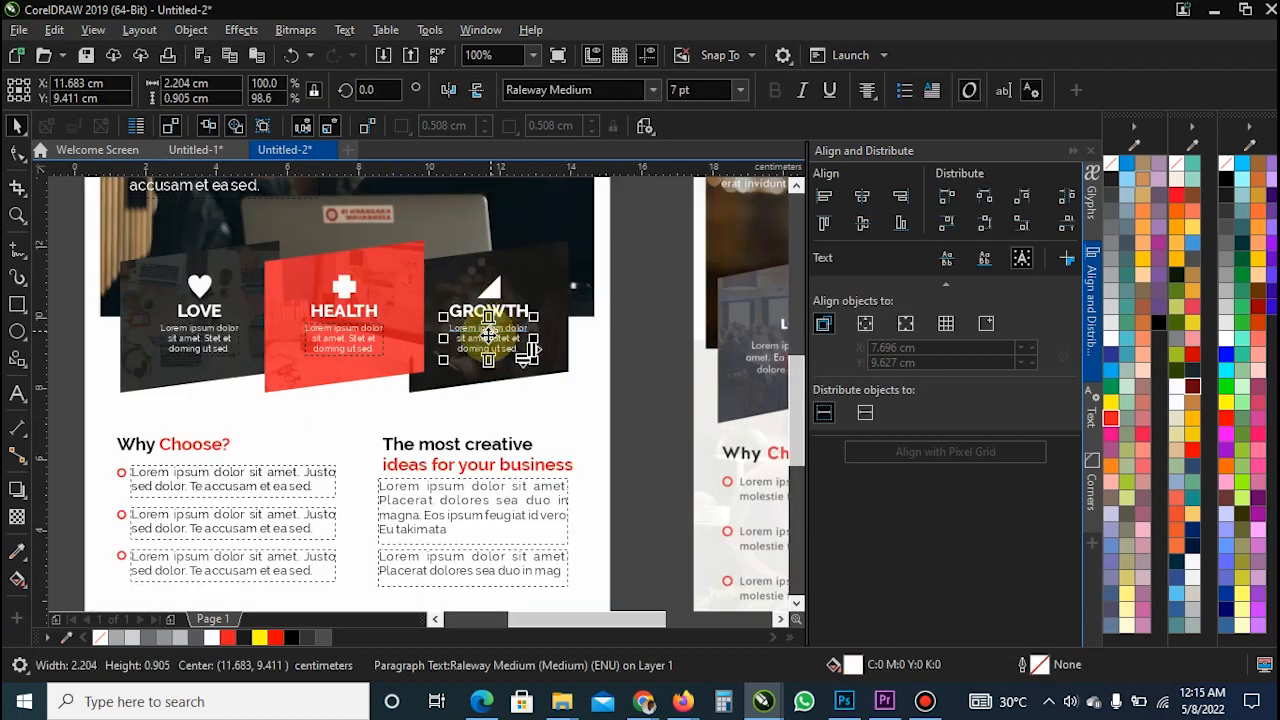
{"action": "scroll", "coordinate": [457, 495], "scroll_direction": "down", "scroll_amount": 1}
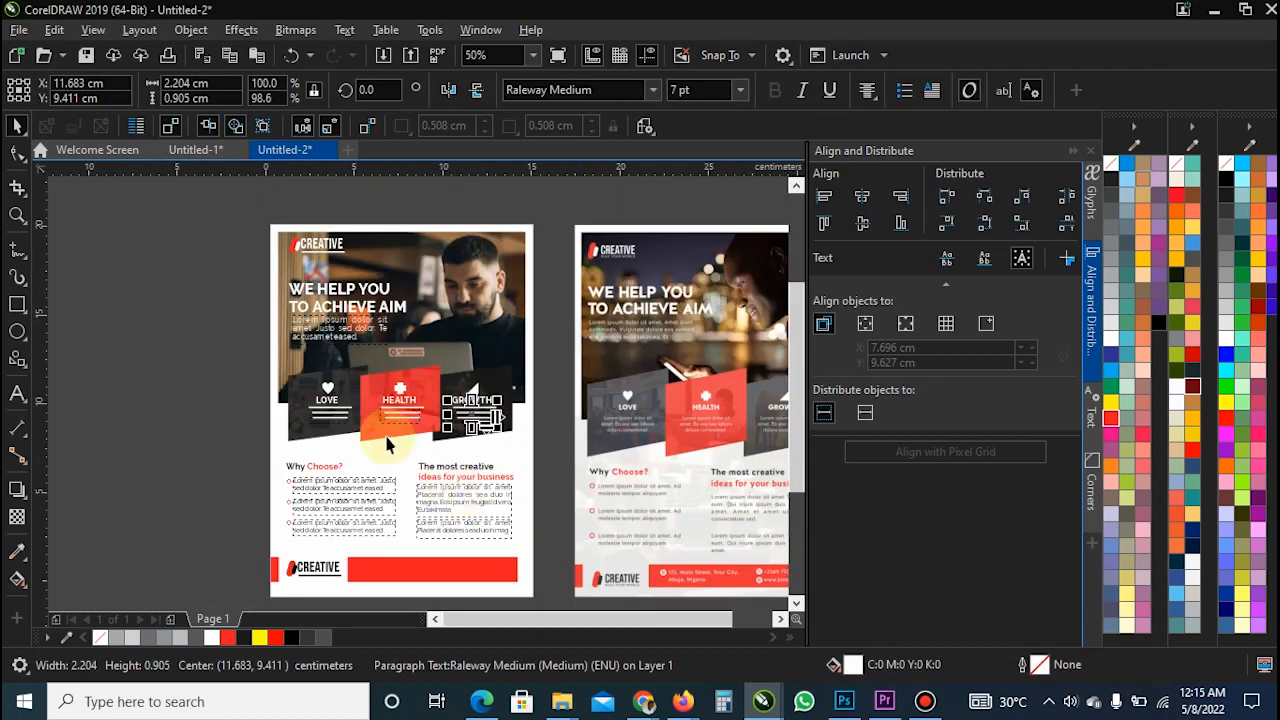
{"action": "left_click", "coordinate": [225, 402]}
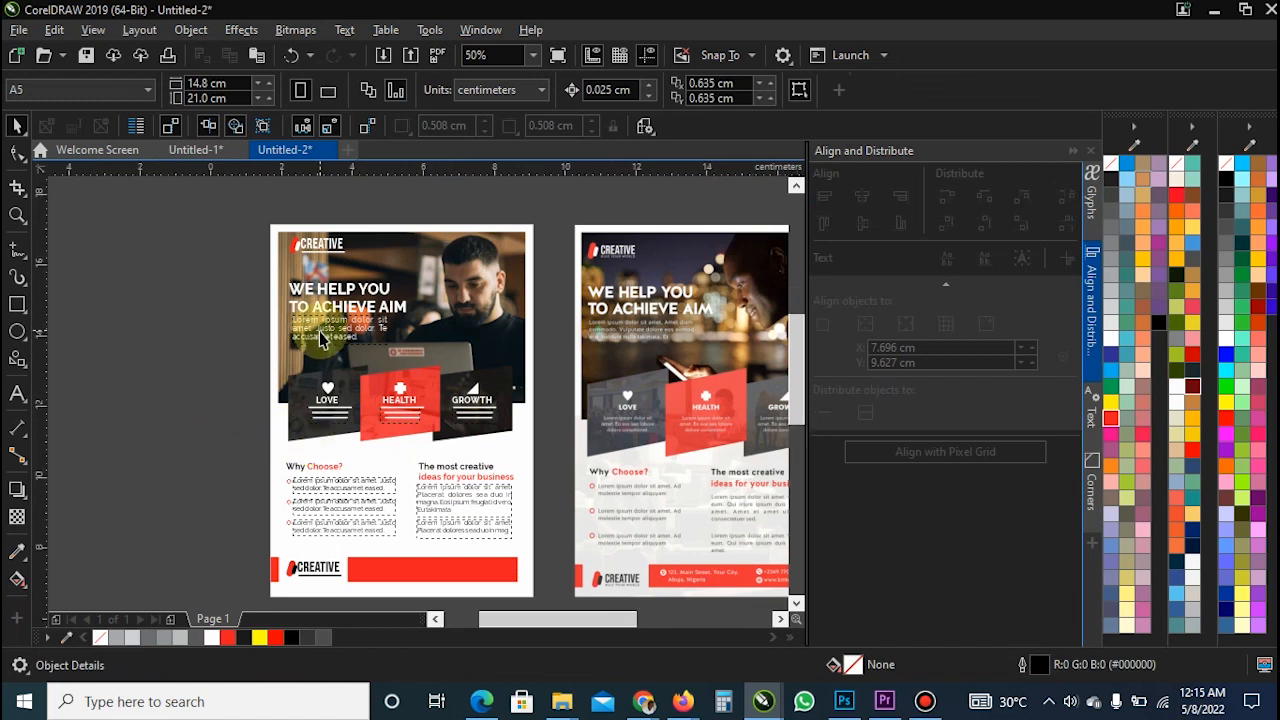
- Set the paragraph under the WE HELP YOU TO ACHIEVE AIM headline to 10 pt
{"action": "left_click", "coordinate": [320, 340]}
{"action": "scroll", "coordinate": [320, 340], "scroll_direction": "up", "scroll_amount": 1}
{"action": "left_click", "coordinate": [740, 90]}
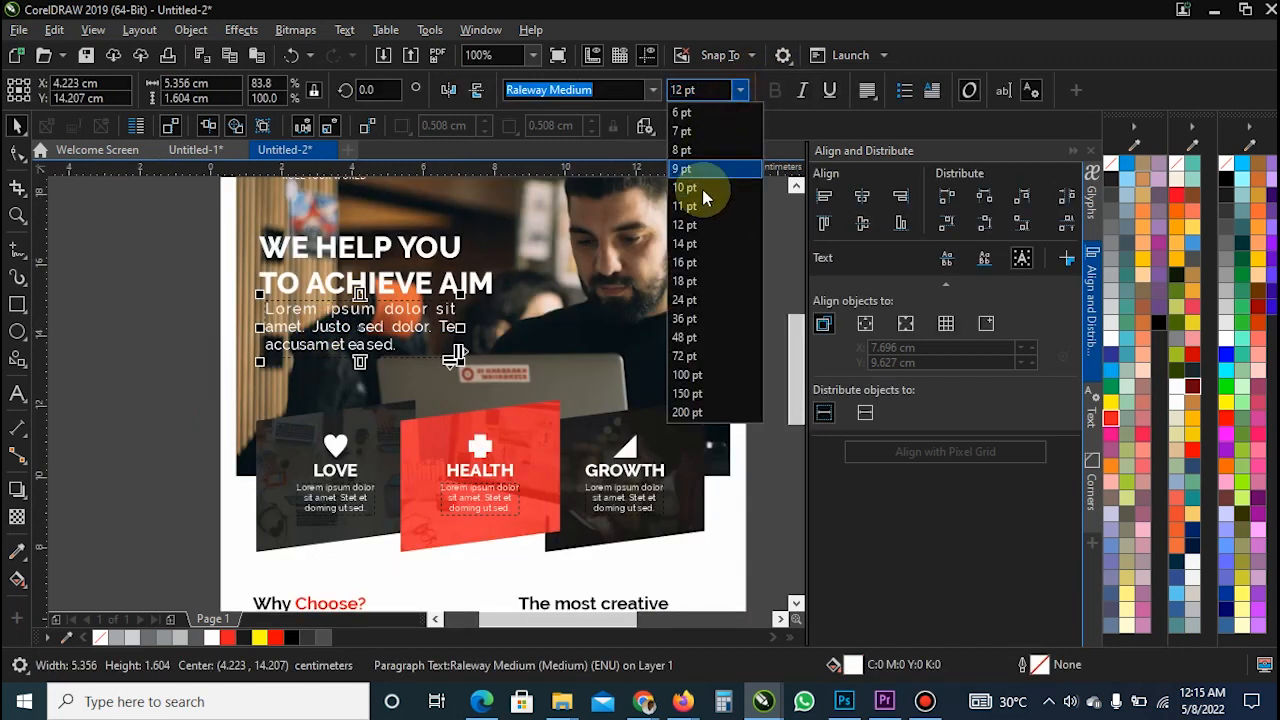
{"action": "left_click", "coordinate": [703, 190]}
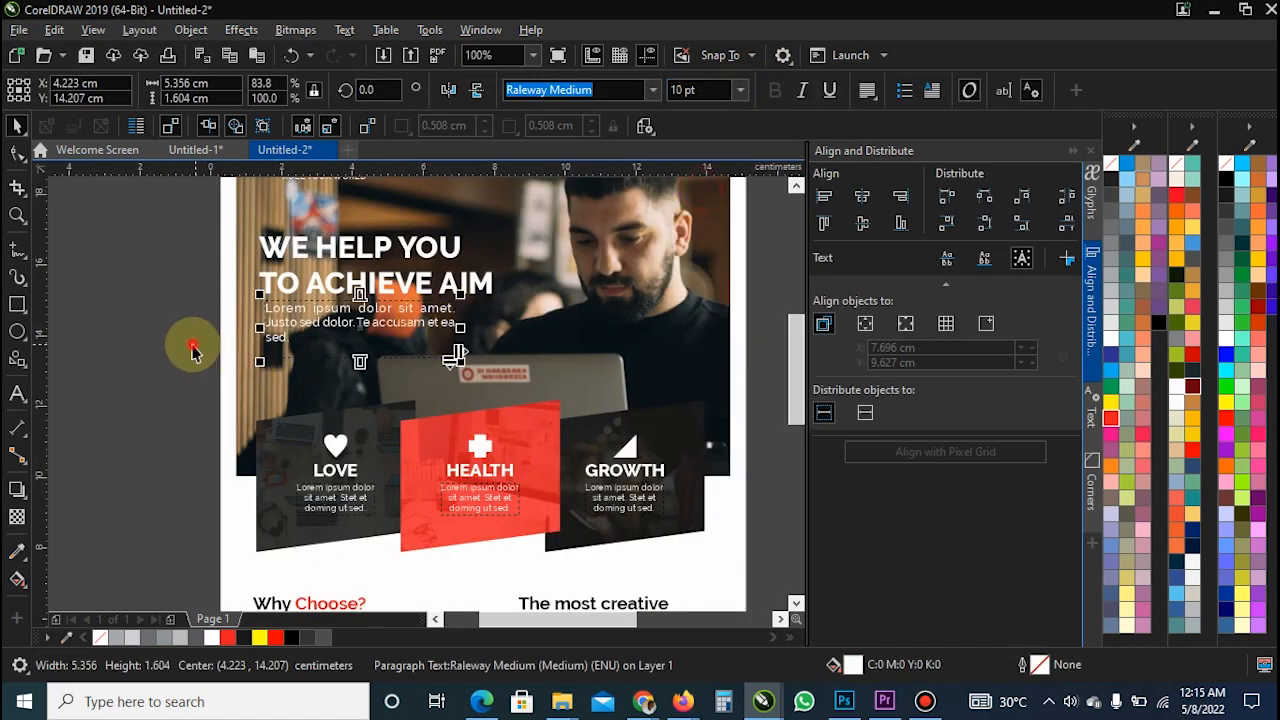
{"action": "left_click", "coordinate": [193, 350]}
- Add the company's two-line postal address as artistic text over the wide red footer bar, following the reference layout
{"action": "scroll", "coordinate": [304, 345], "scroll_direction": "down", "scroll_amount": 2}
{"action": "scroll", "coordinate": [480, 457], "scroll_direction": "up", "scroll_amount": 2}
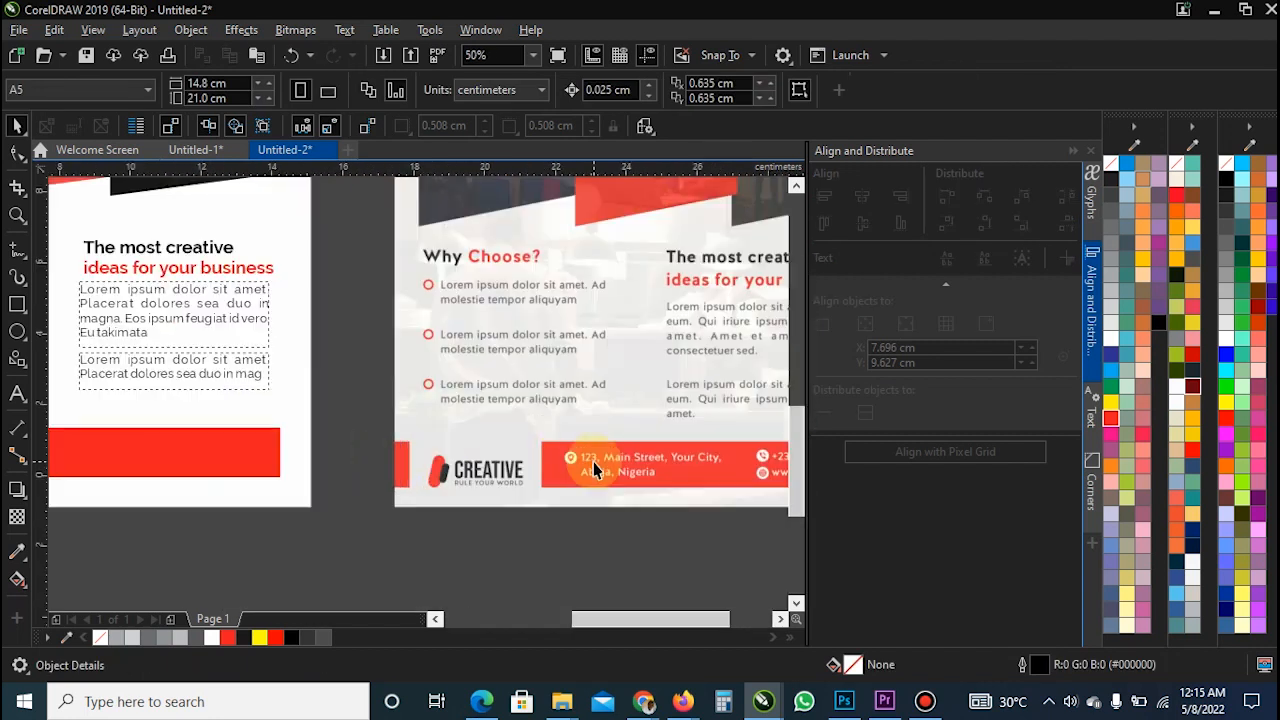
{"action": "scroll", "coordinate": [551, 486], "scroll_direction": "down", "scroll_amount": 1}
{"action": "scroll", "coordinate": [415, 497], "scroll_direction": "up", "scroll_amount": 1}
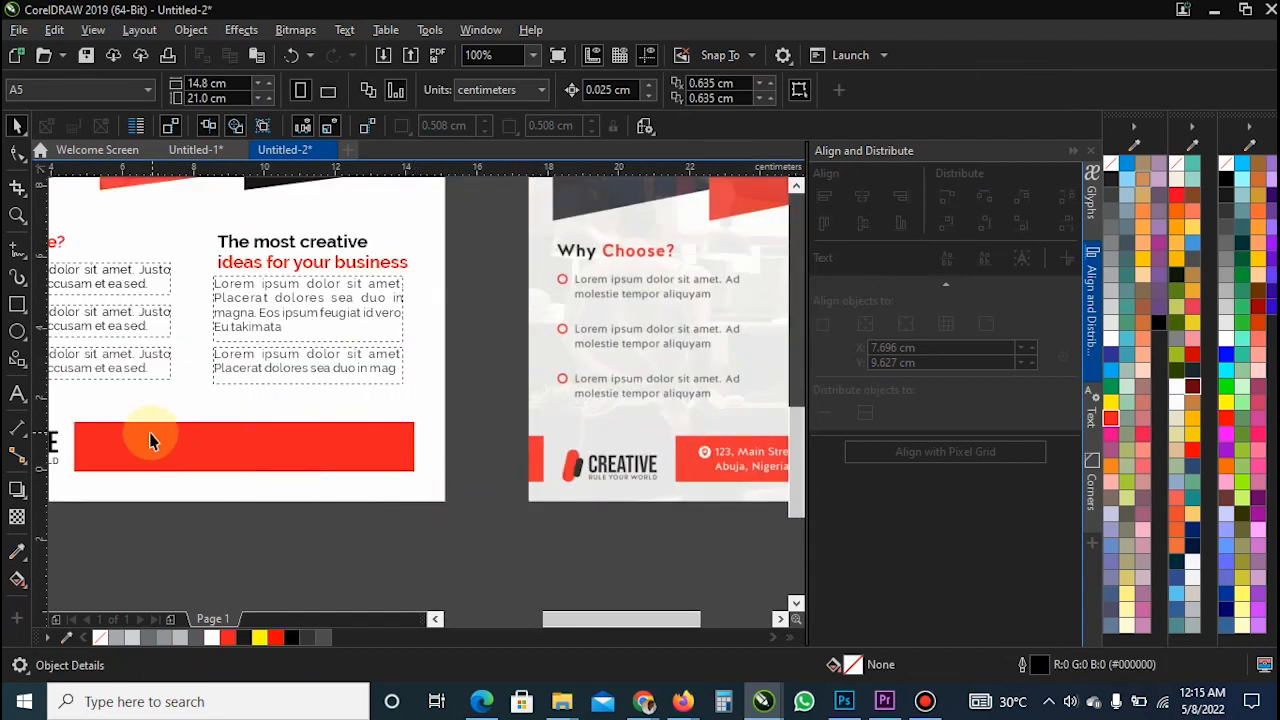
{"action": "left_click", "coordinate": [18, 396]}
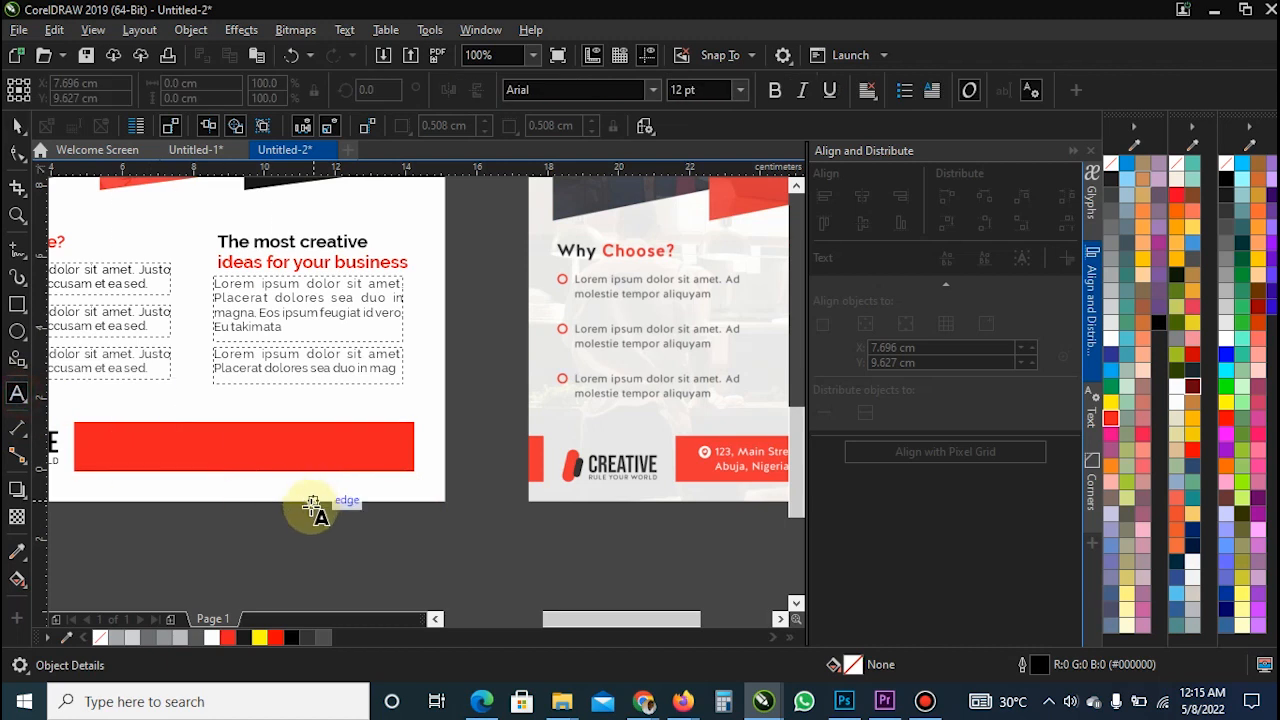
{"action": "left_click", "coordinate": [180, 430]}
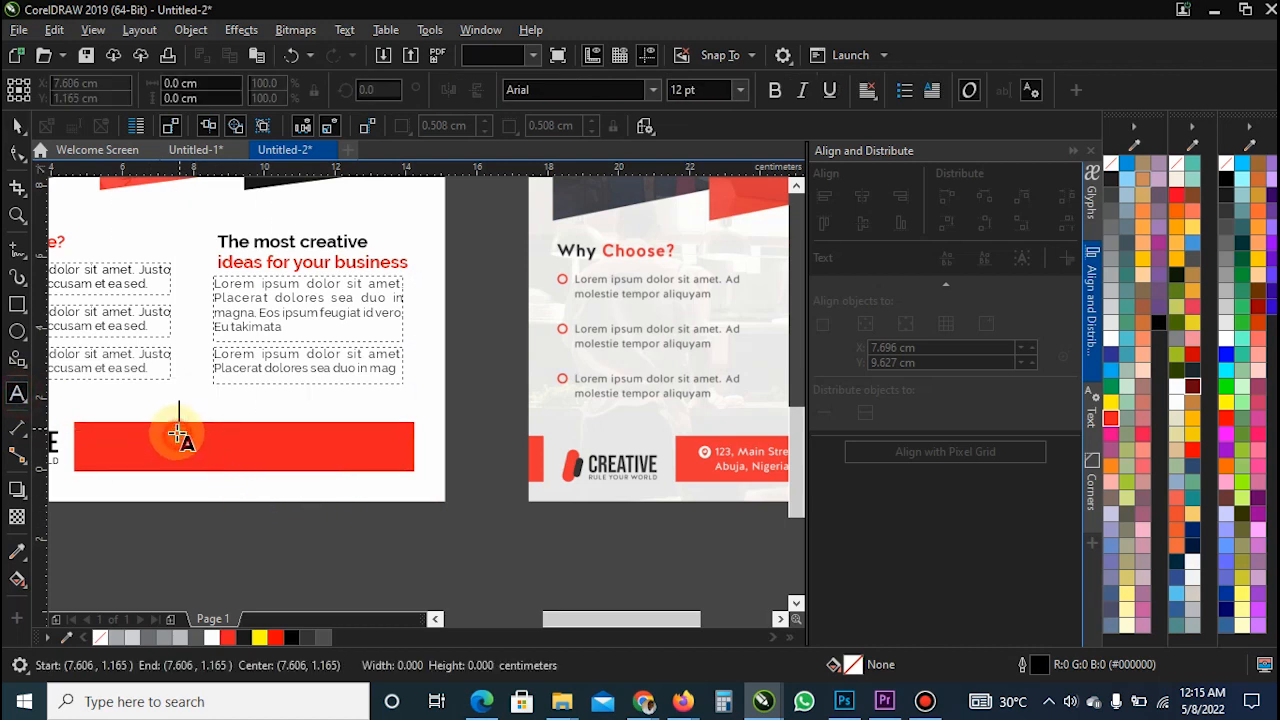
{"action": "type", "text": "1"}
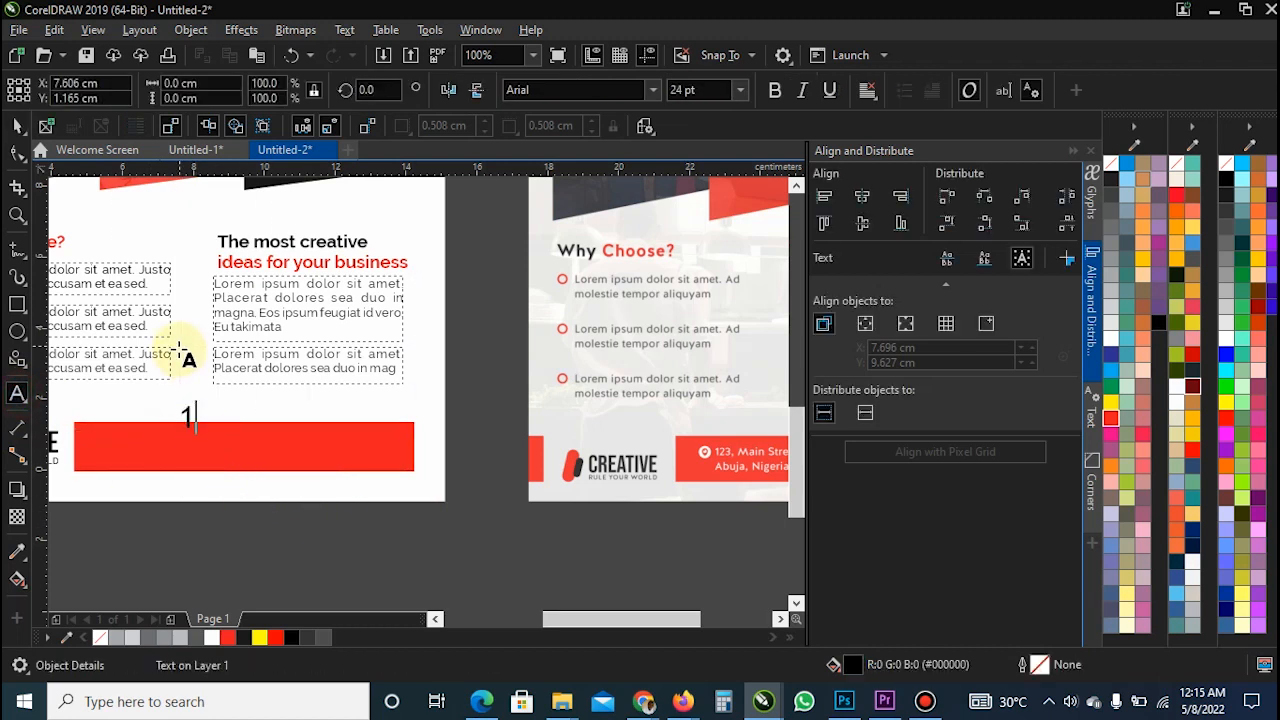
{"action": "type", "text": "23, Main  Street"}
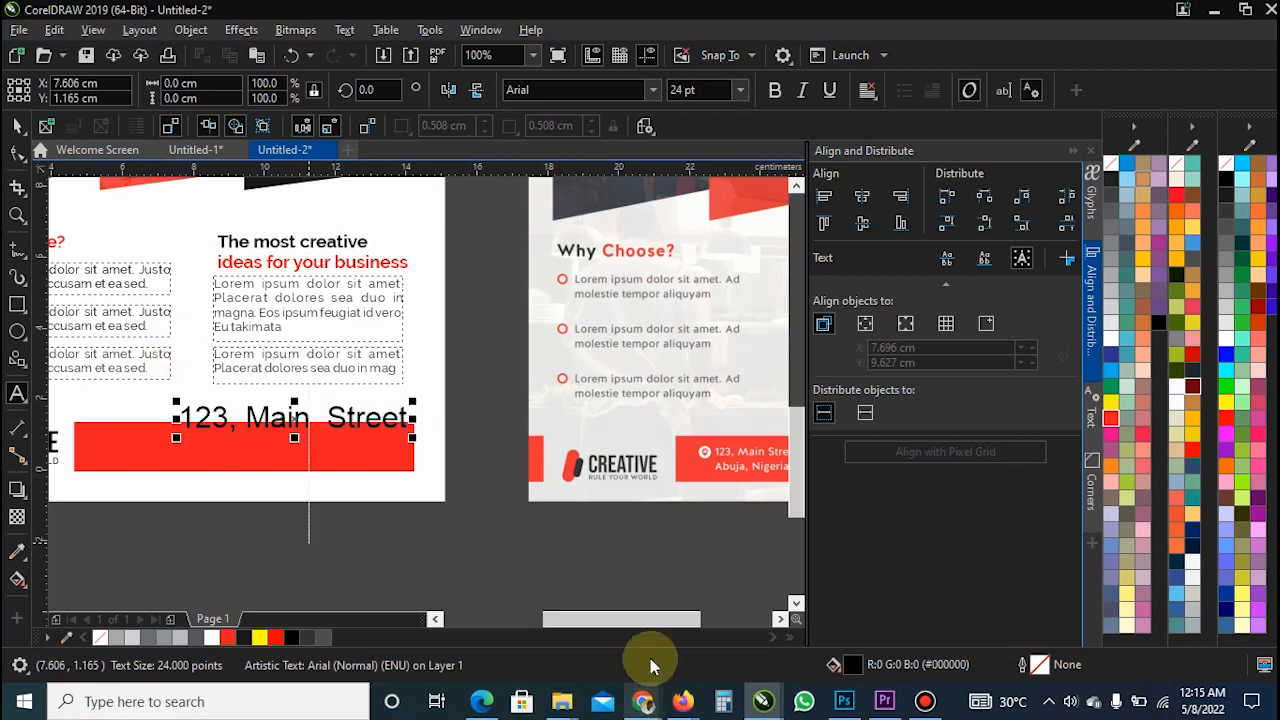
{"action": "scroll", "coordinate": [651, 619], "scroll_direction": "right", "scroll_amount": 1}
{"action": "scroll", "coordinate": [645, 623], "scroll_direction": "right", "scroll_amount": 1}
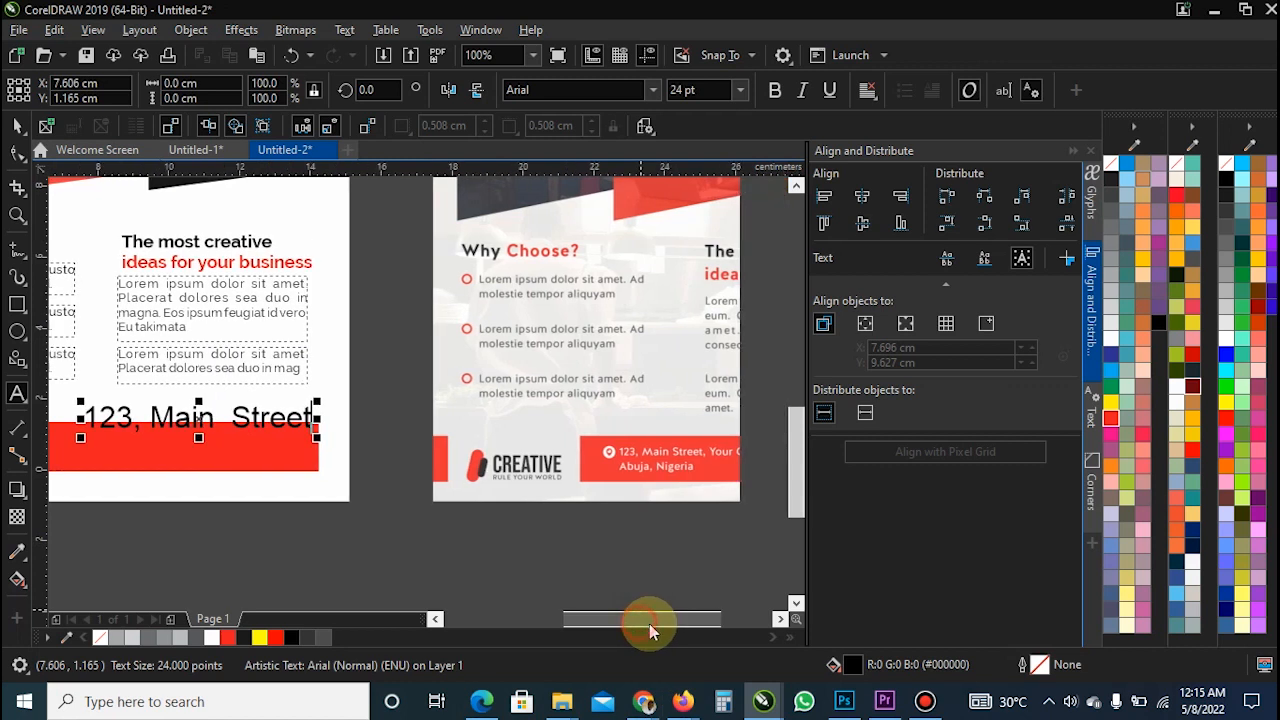
{"action": "left_click_drag", "start_coordinate": [650, 627], "coordinate": [641, 627]}
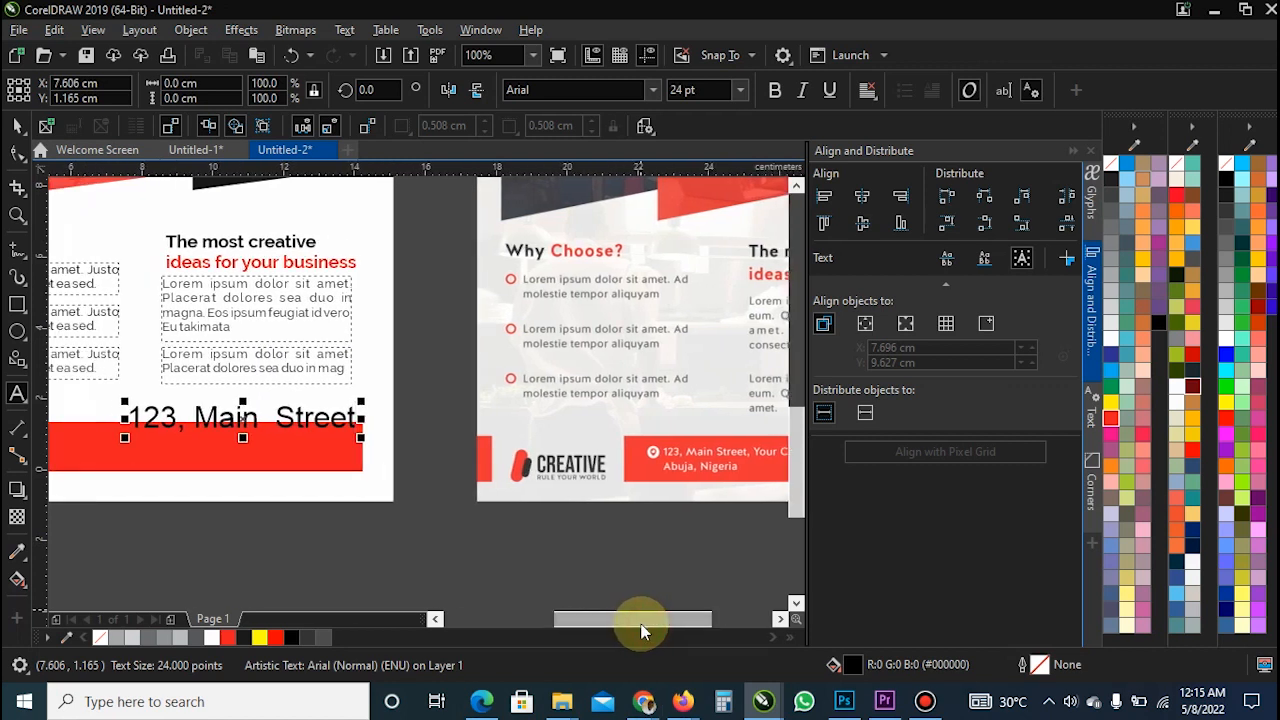
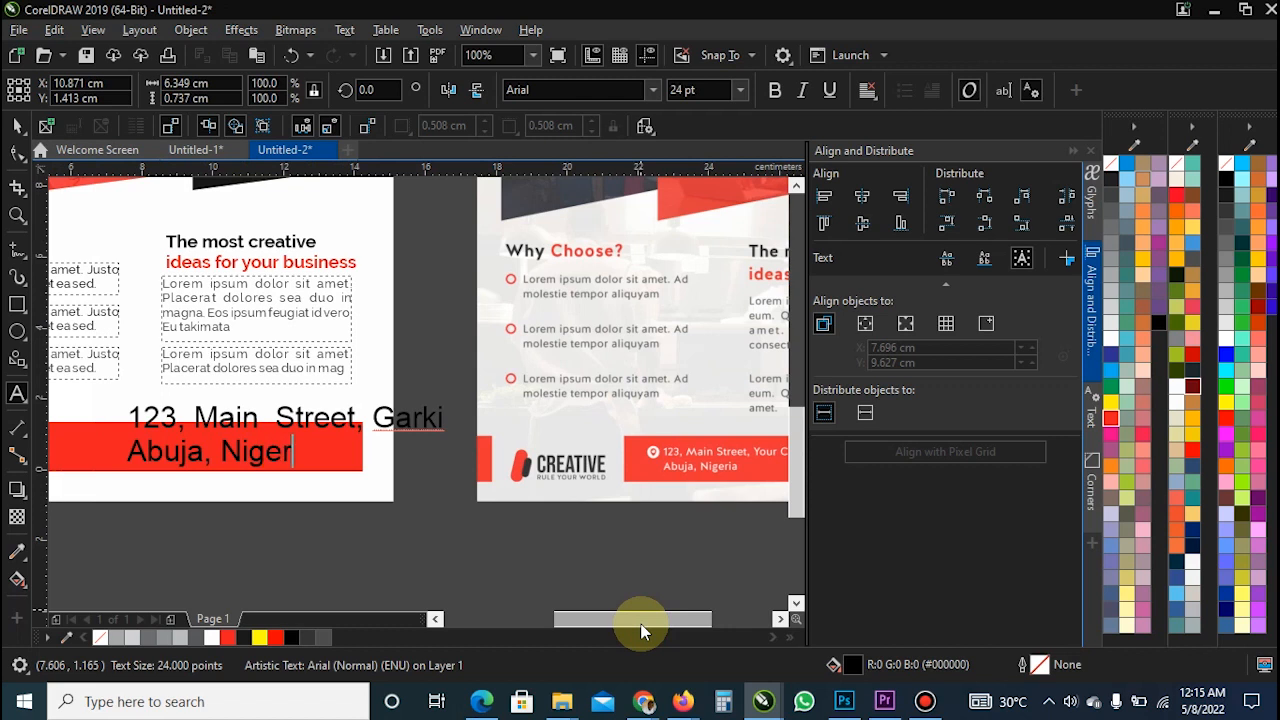
{"action": "key", "text": "ctrl+space"}
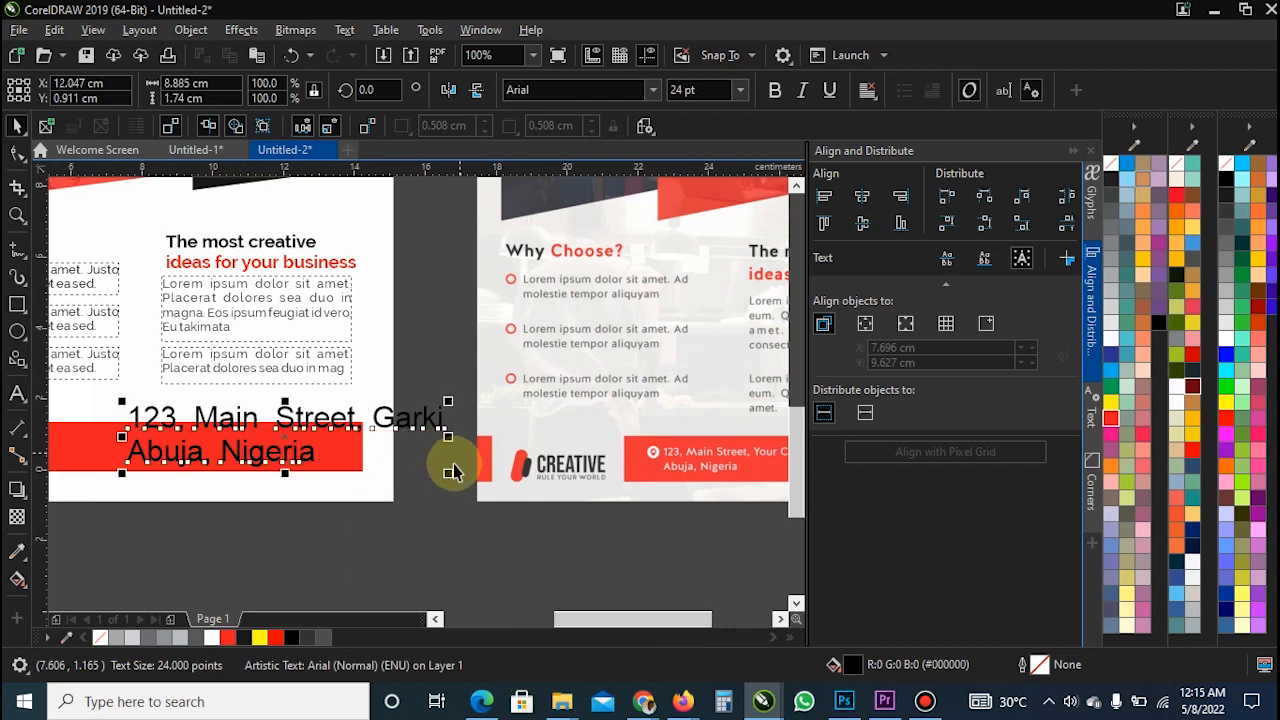
- Scale down the address text and format it as 10 pt Raleway Medium
{"action": "left_click_drag", "start_coordinate": [450, 473], "coordinate": [219, 429]}
{"action": "left_click", "coordinate": [740, 89]}
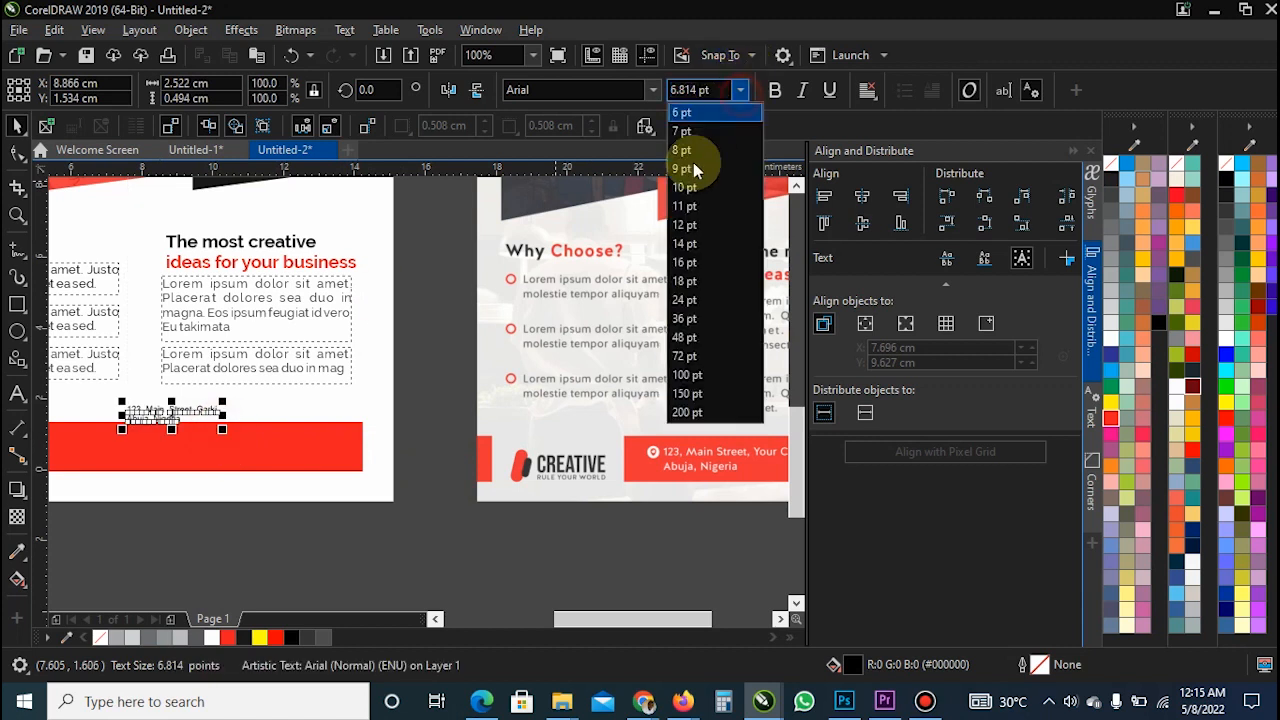
{"action": "left_click", "coordinate": [690, 189]}
{"action": "left_click", "coordinate": [652, 89]}
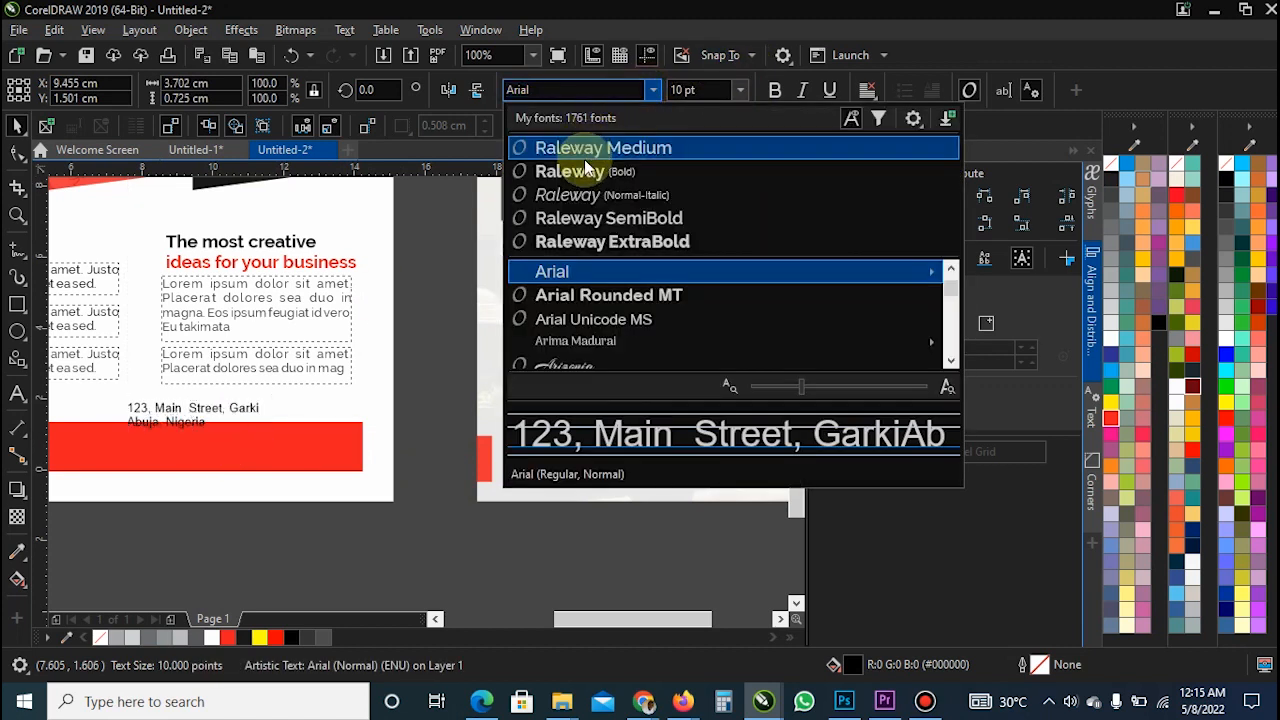
{"action": "left_click", "coordinate": [583, 160]}
- Move the address text onto the wide red footer bar, near its logo end and vertically centred
{"action": "scroll", "coordinate": [567, 397], "scroll_direction": "down", "scroll_amount": 1}
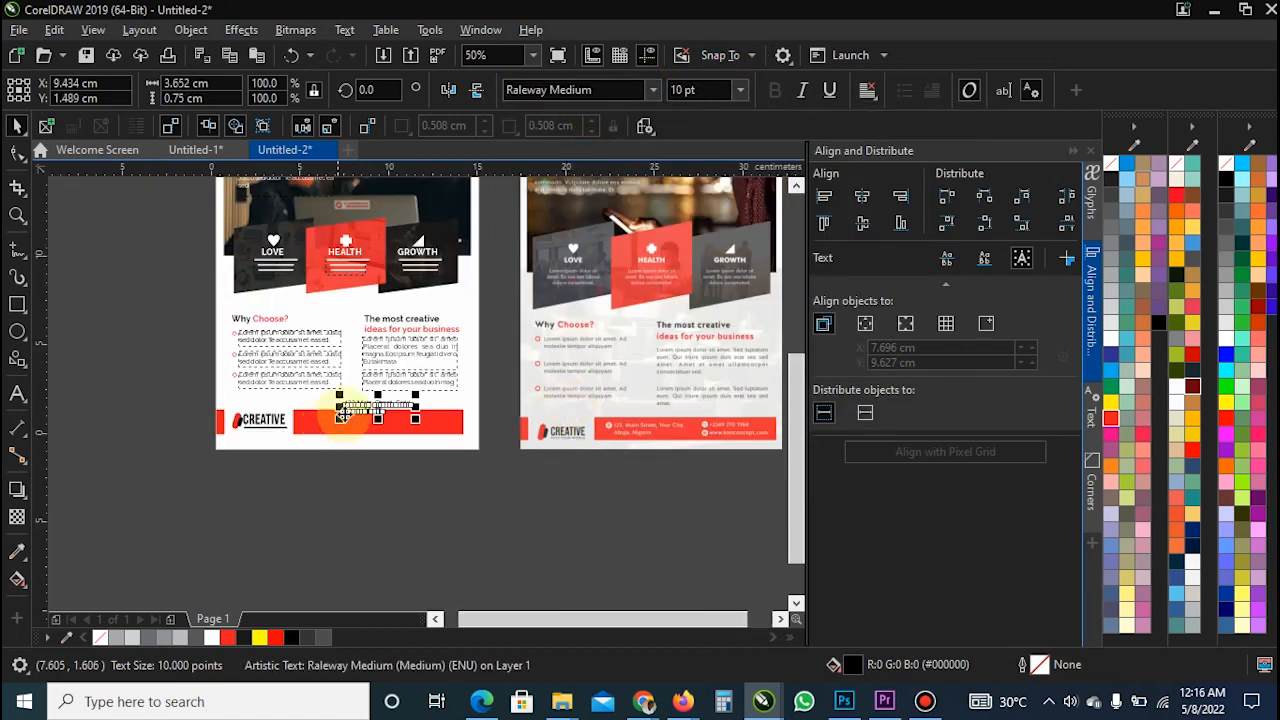
{"action": "scroll", "coordinate": [348, 411], "scroll_direction": "up", "scroll_amount": 1}
{"action": "left_click_drag", "start_coordinate": [390, 397], "coordinate": [335, 427]}
{"action": "scroll", "coordinate": [337, 428], "scroll_direction": "down", "scroll_amount": 1}
{"action": "scroll", "coordinate": [707, 443], "scroll_direction": "up", "scroll_amount": 1}
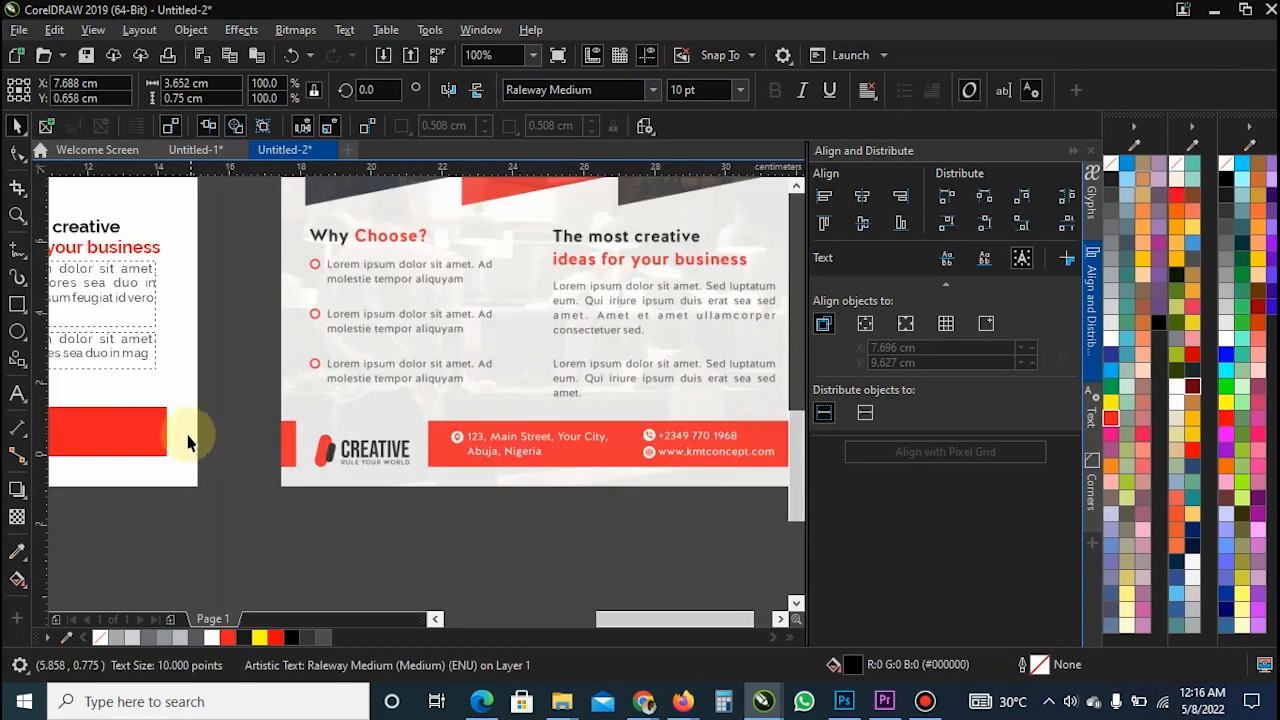
{"action": "scroll", "coordinate": [108, 472], "scroll_direction": "down", "scroll_amount": 1}
{"action": "scroll", "coordinate": [216, 433], "scroll_direction": "up", "scroll_amount": 1}
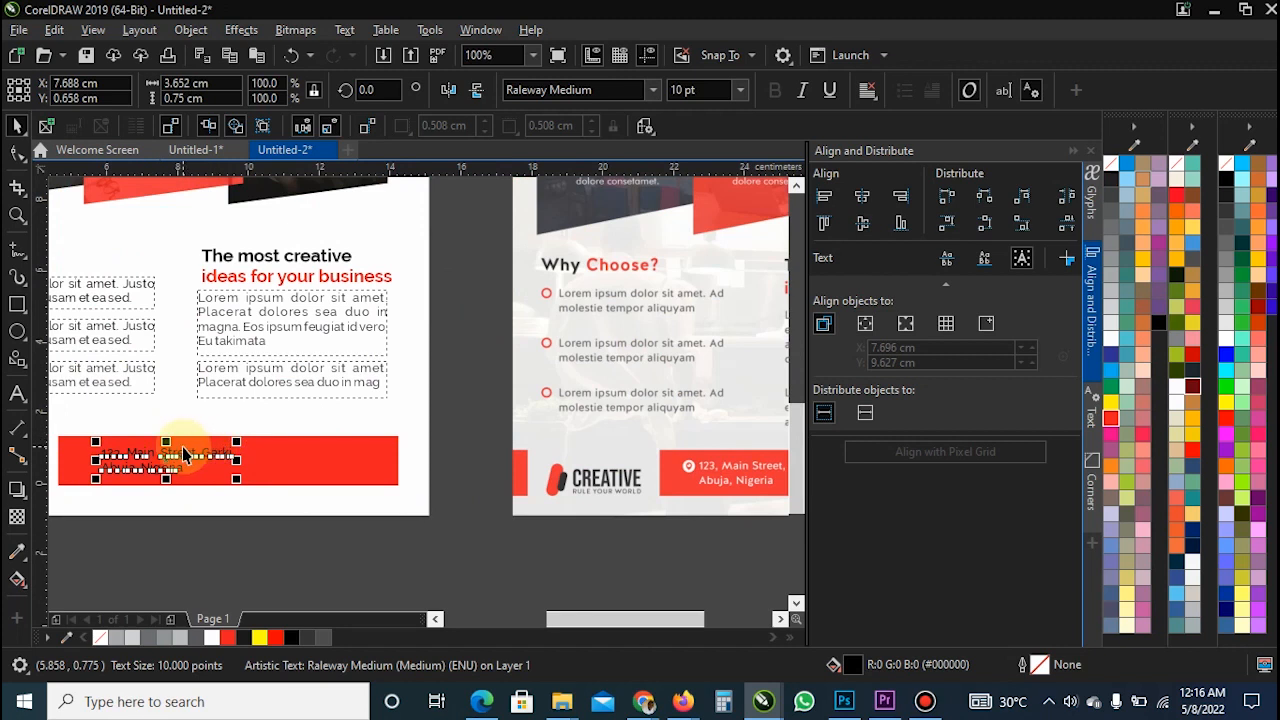
{"action": "left_click_drag", "start_coordinate": [179, 453], "coordinate": [312, 456]}
{"action": "right_click", "coordinate": [312, 455]}
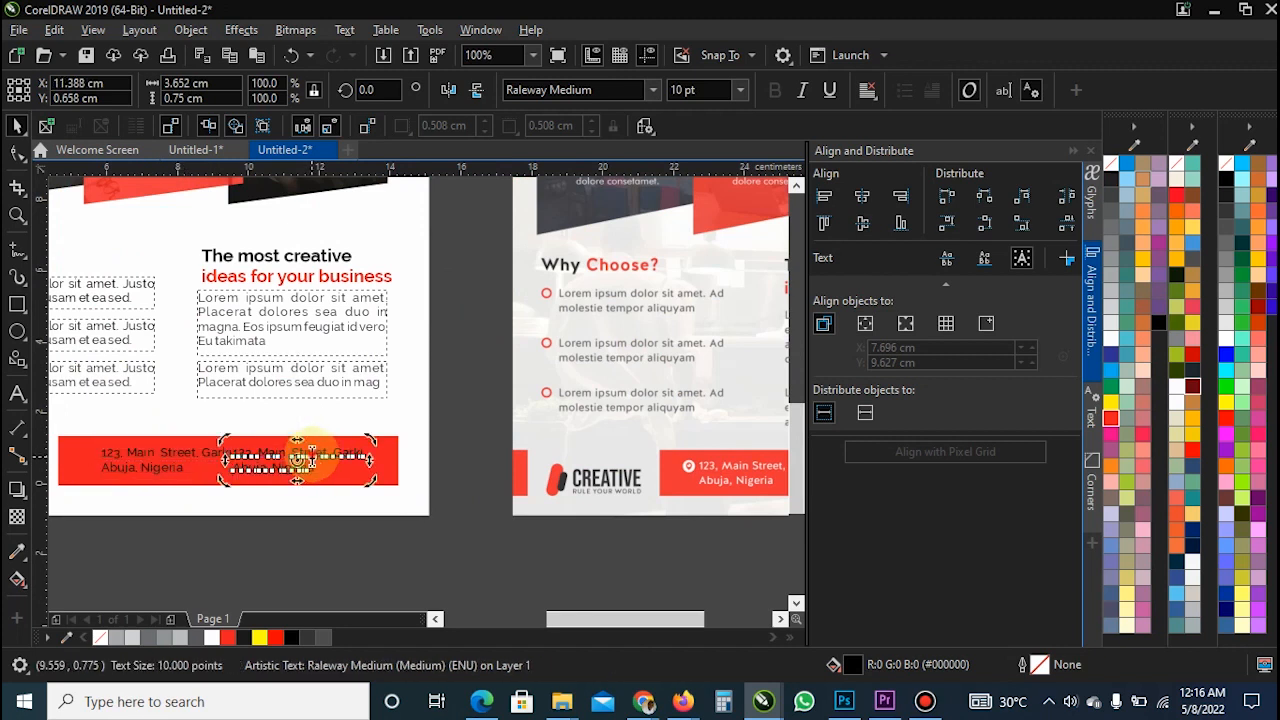
{"action": "double_click", "coordinate": [312, 456]}
{"action": "key", "text": "ctrl+a"}
{"action": "type", "text": "080"}
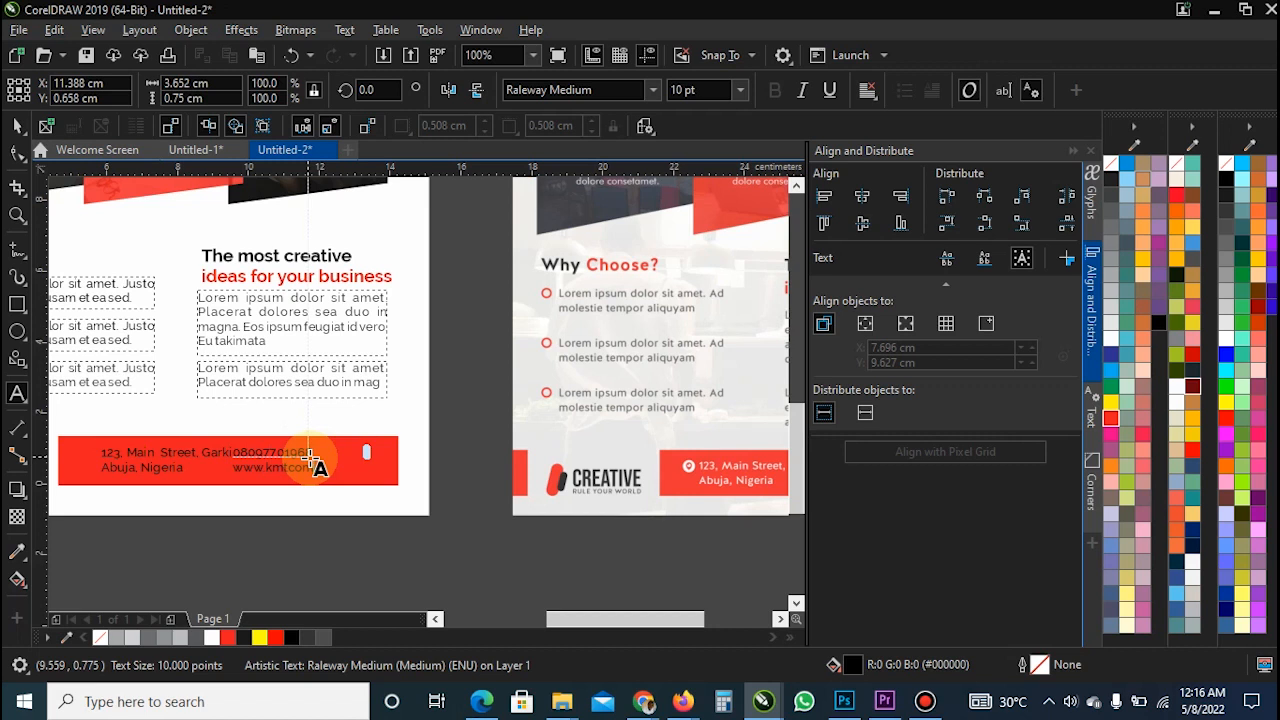
{"action": "key", "text": "BackSpace"}
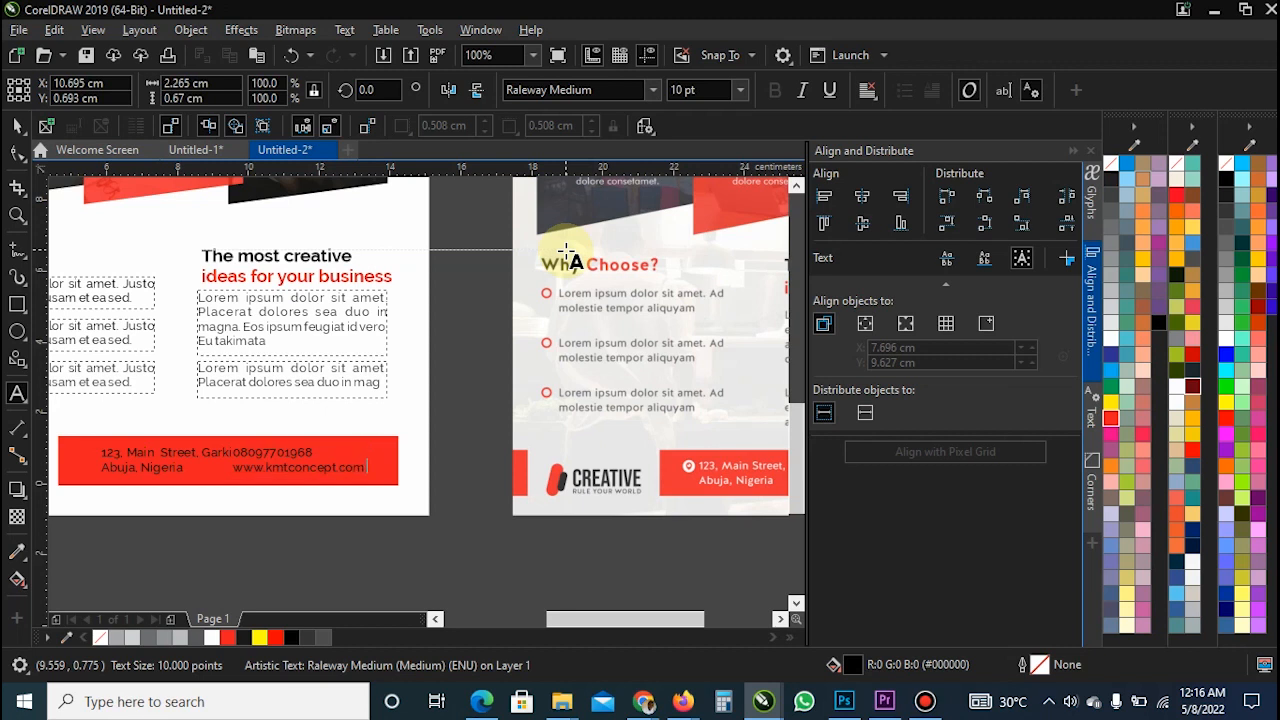
{"action": "key", "text": "ctrl+space"}
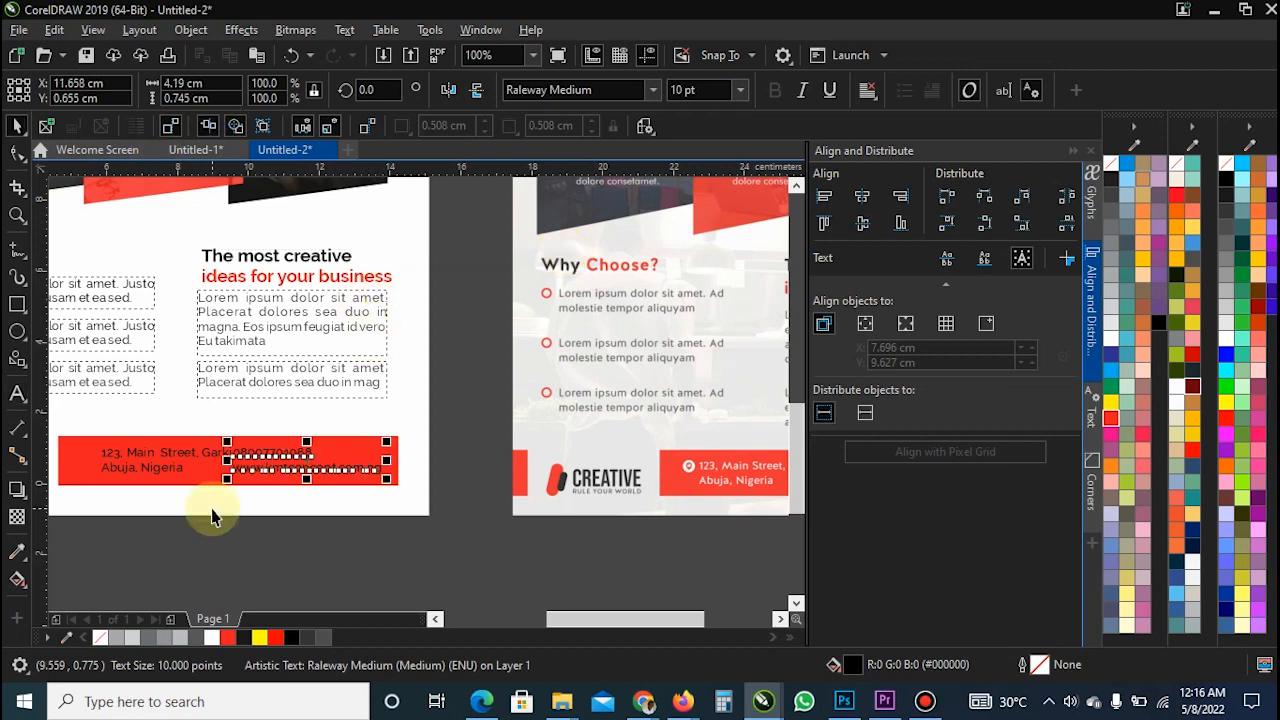
- Break the phone and website text into separate lines and move both farther from the address within the footer
{"action": "key", "text": "Tab"}
{"action": "scroll", "coordinate": [232, 512], "scroll_direction": "down", "scroll_amount": 1}
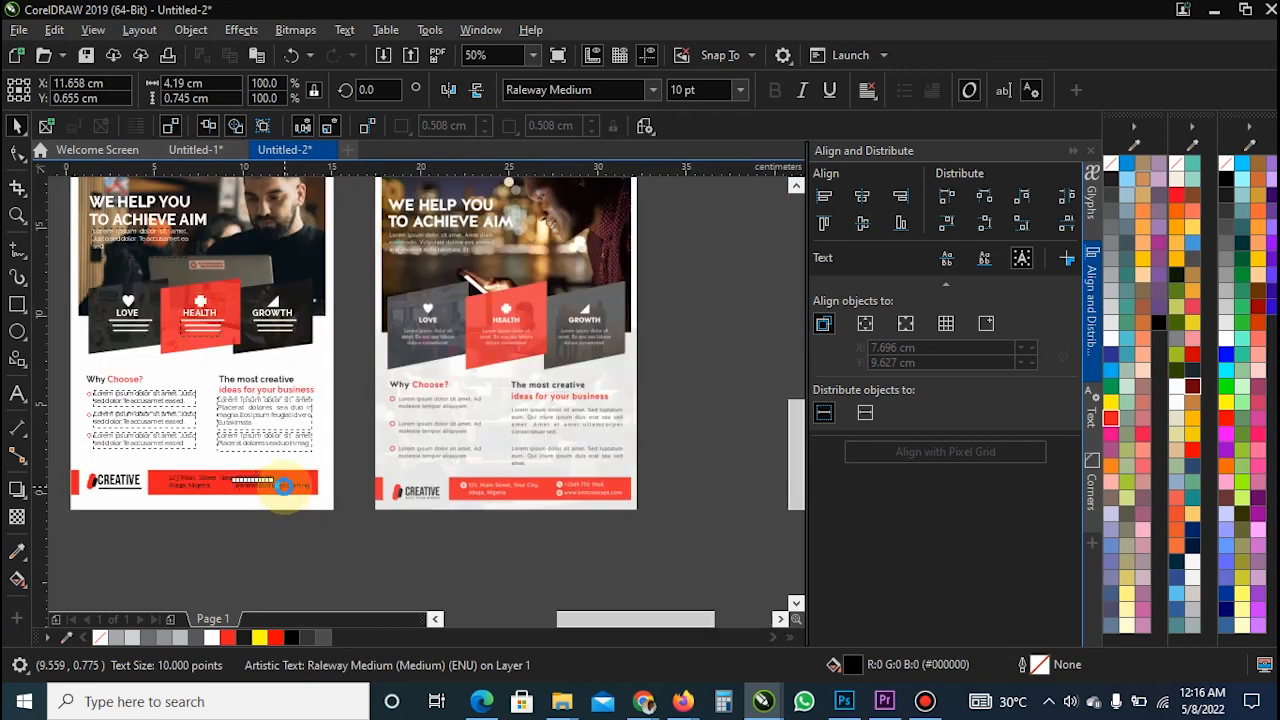
{"action": "scroll", "coordinate": [229, 486], "scroll_direction": "up", "scroll_amount": 2}
{"action": "left_click", "coordinate": [210, 483]}
{"action": "left_click_drag", "start_coordinate": [206, 483], "coordinate": [243, 490]}
- Fill the phone, website and address texts on the red footer bar with white
{"action": "left_click", "coordinate": [1111, 337]}
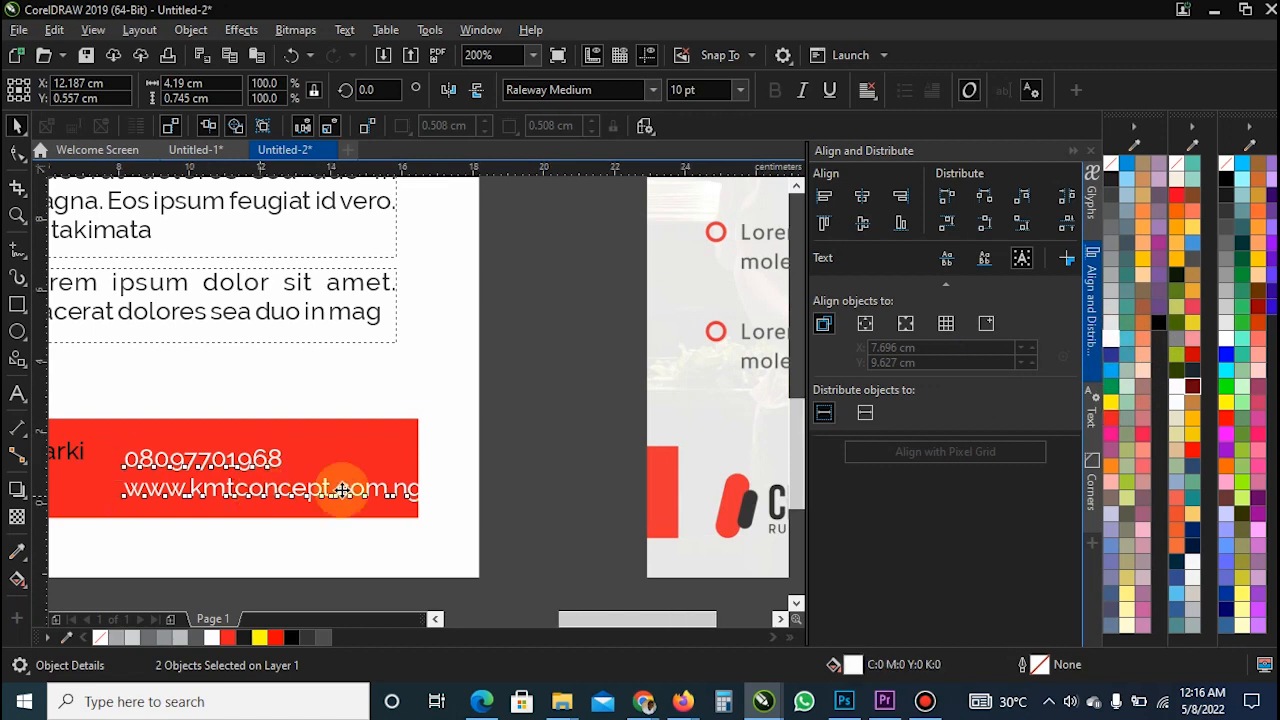
{"action": "scroll", "coordinate": [337, 486], "scroll_direction": "down", "scroll_amount": 2}
{"action": "scroll", "coordinate": [224, 503], "scroll_direction": "up", "scroll_amount": 2}
{"action": "left_click", "coordinate": [270, 386]}
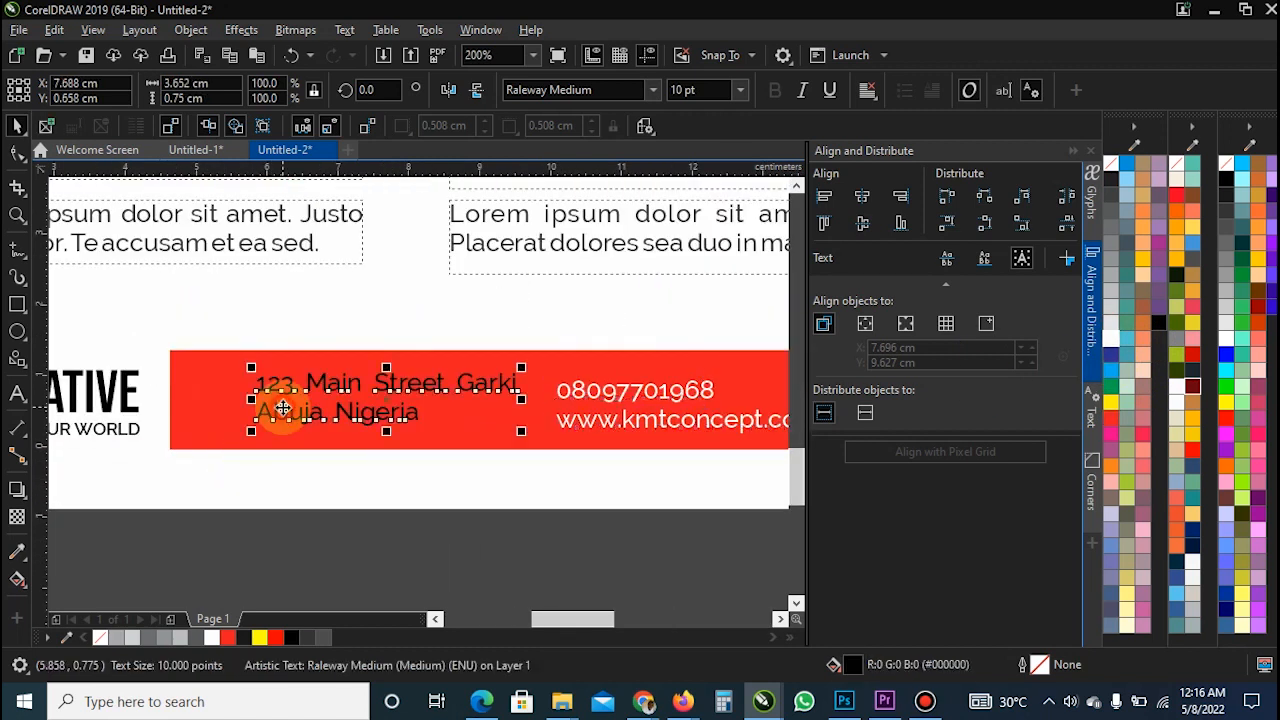
{"action": "left_click", "coordinate": [1114, 338]}
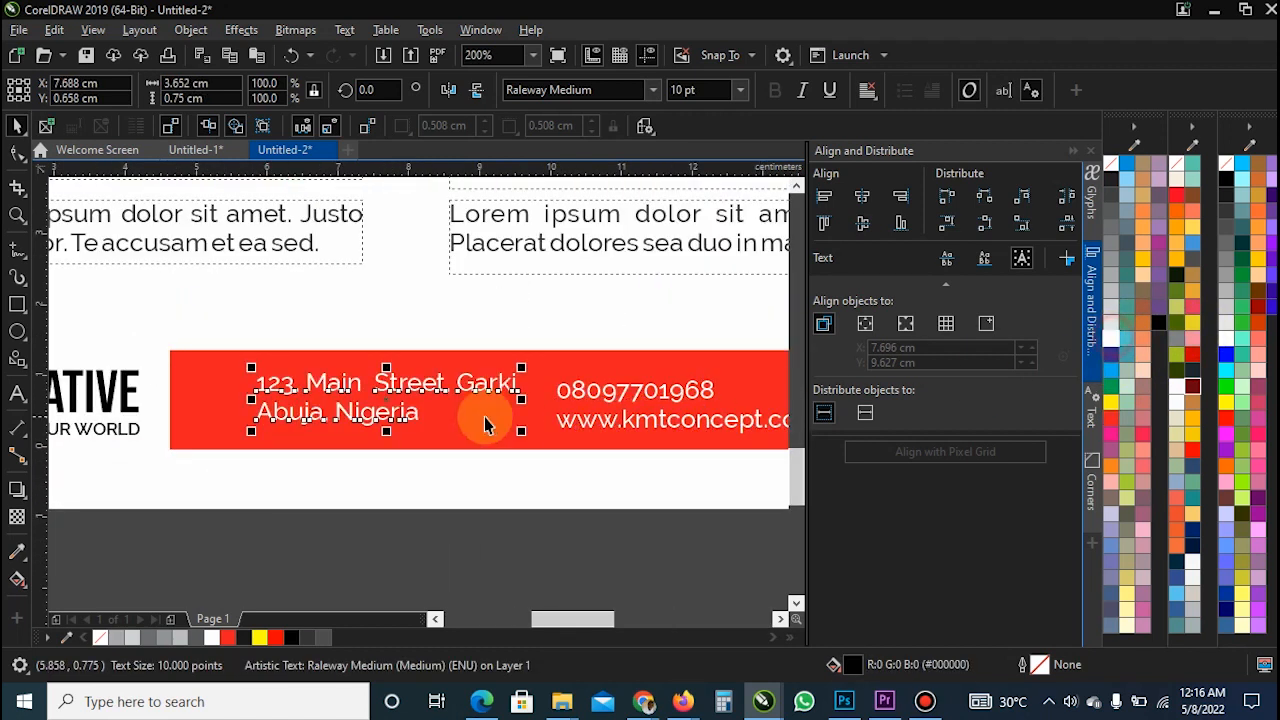
- Add the artistic text "6zcvbn" just below the wide red footer bar
{"action": "left_click", "coordinate": [243, 526]}
{"action": "left_click", "coordinate": [17, 396]}
{"action": "left_click", "coordinate": [223, 486]}
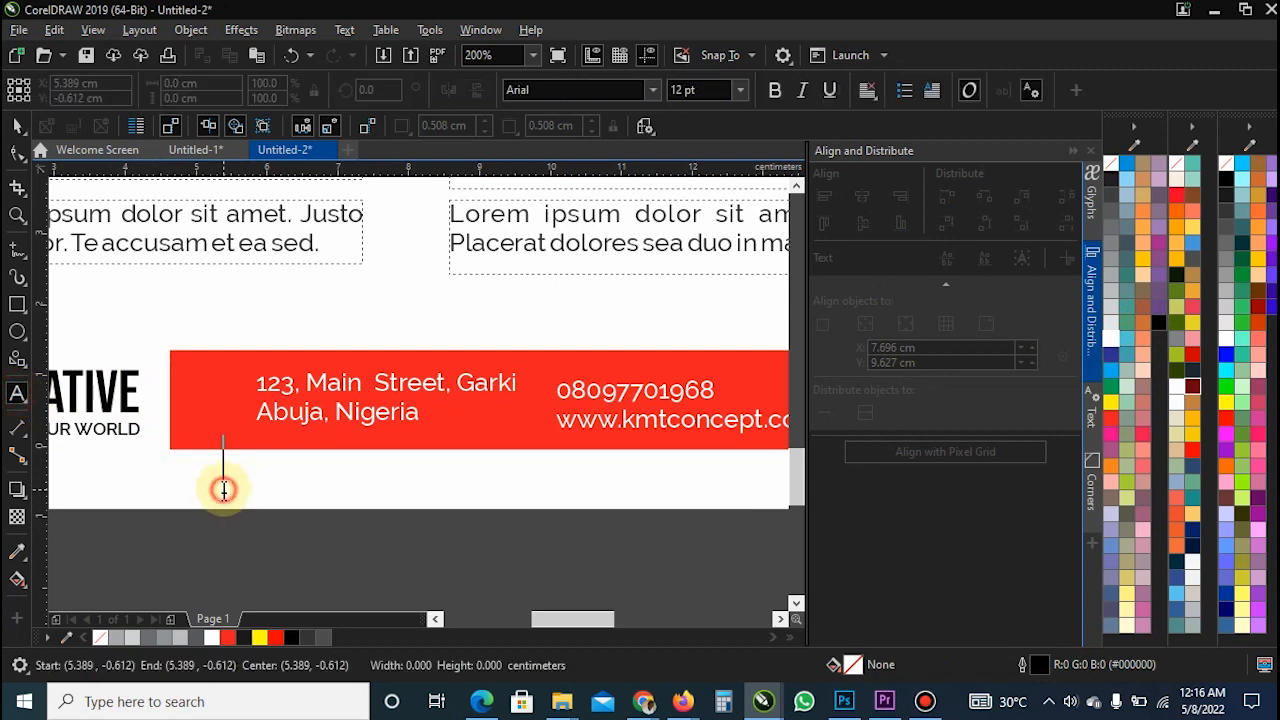
{"action": "type", "text": "6"}
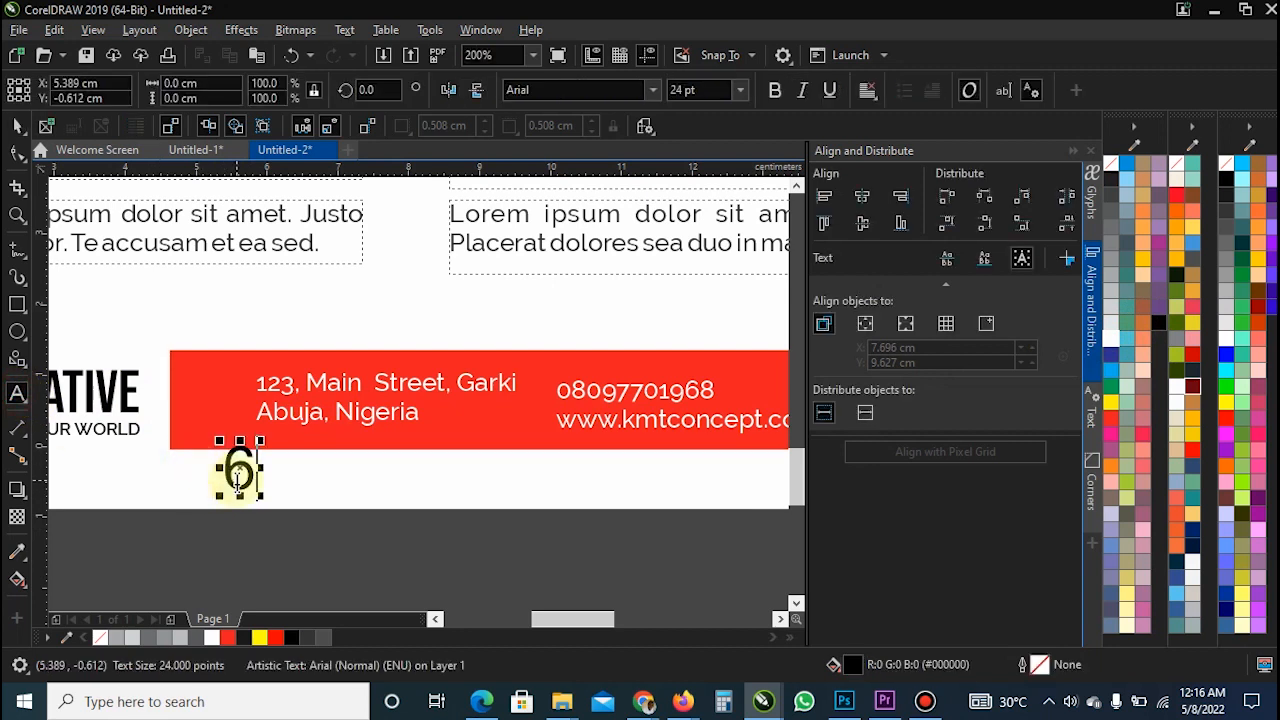
{"action": "scroll", "coordinate": [236, 492], "scroll_direction": "down", "scroll_amount": 2}
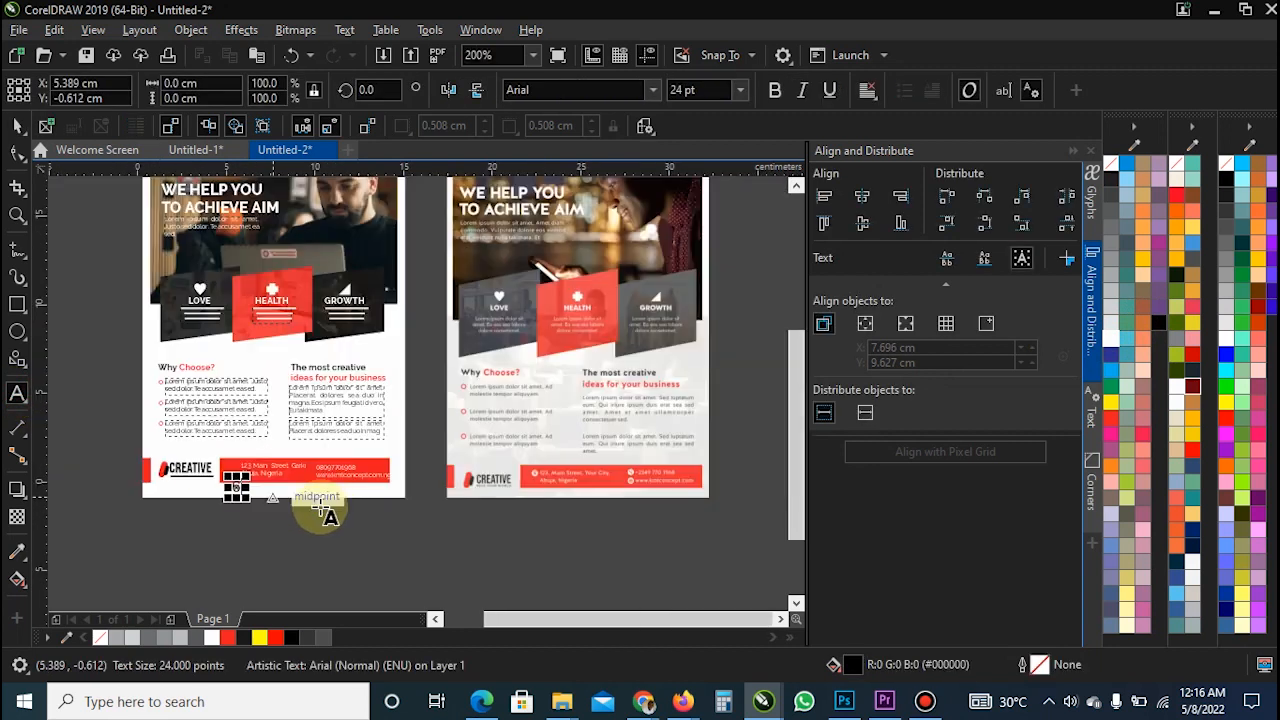
{"action": "scroll", "coordinate": [593, 508], "scroll_direction": "up", "scroll_amount": 1}
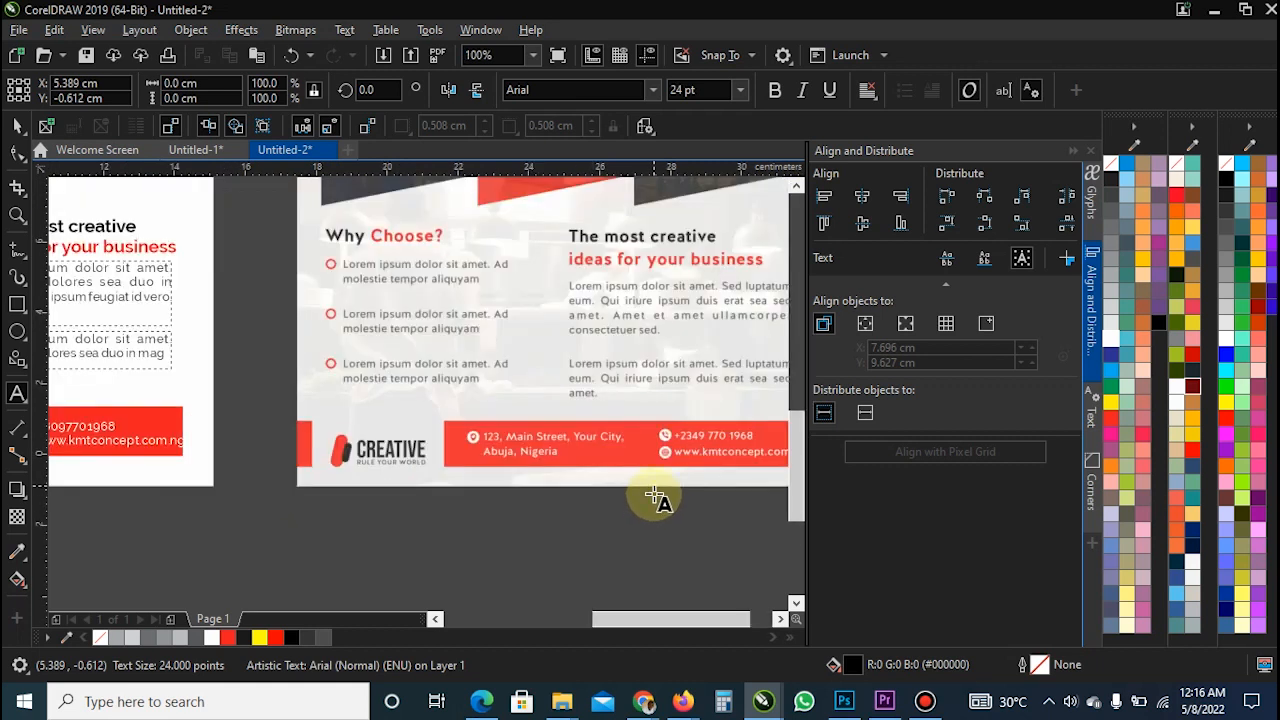
{"action": "type", "text": "6zcvbn"}
{"action": "scroll", "coordinate": [470, 494], "scroll_direction": "down", "scroll_amount": 1}
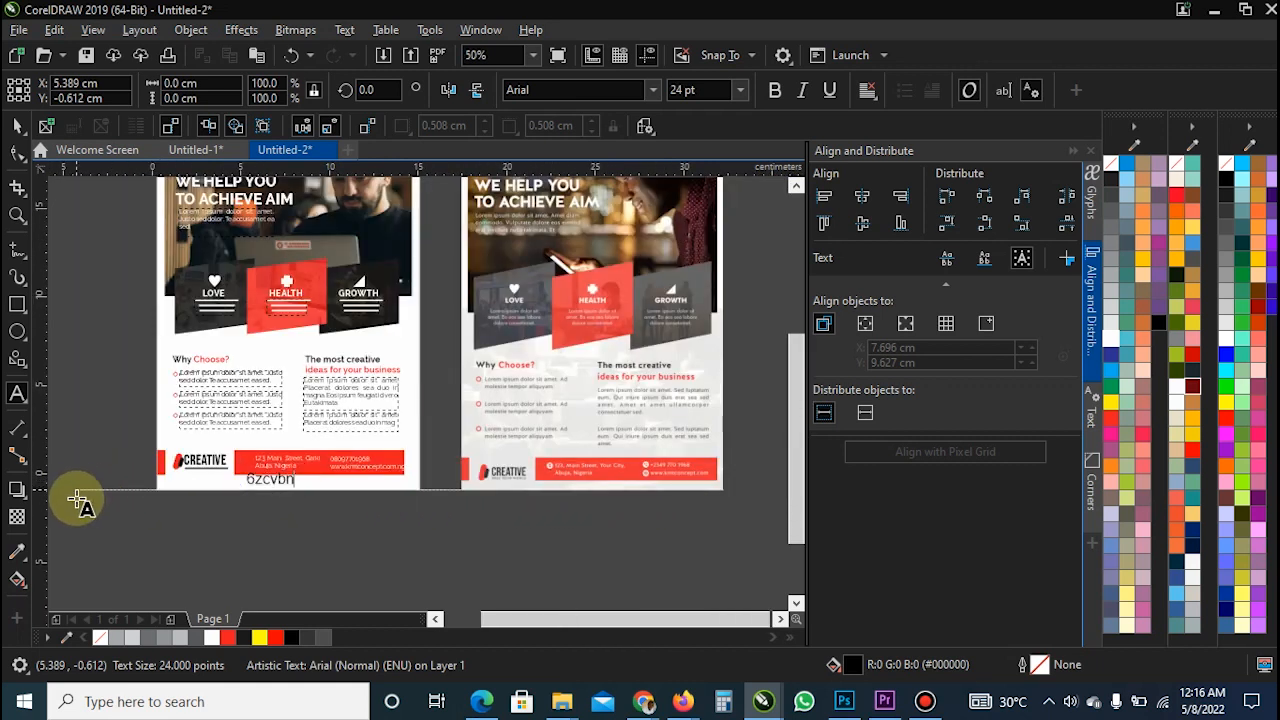
{"action": "key", "text": "ctrl+space"}
- Change the 6zcvbn text to the font 100 icons typeface
{"action": "scroll", "coordinate": [222, 494], "scroll_direction": "up", "scroll_amount": 1}
{"action": "left_click", "coordinate": [651, 89]}
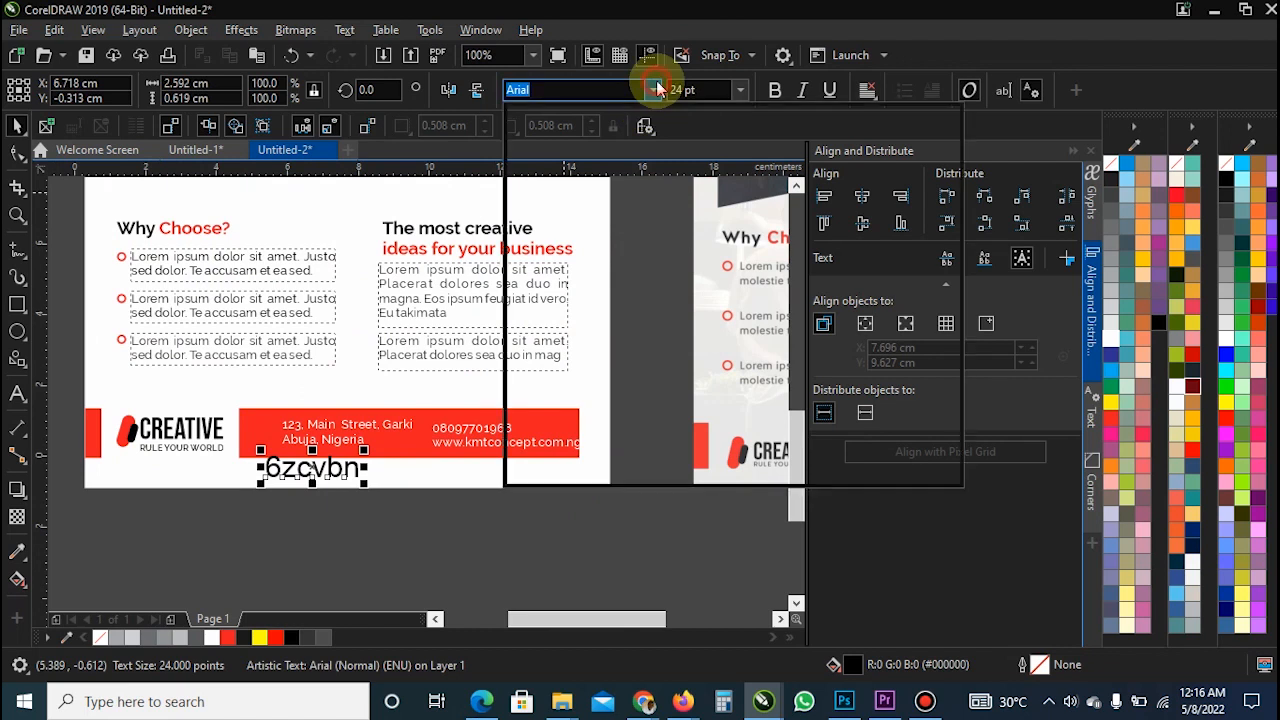
{"action": "type", "text": "font"}
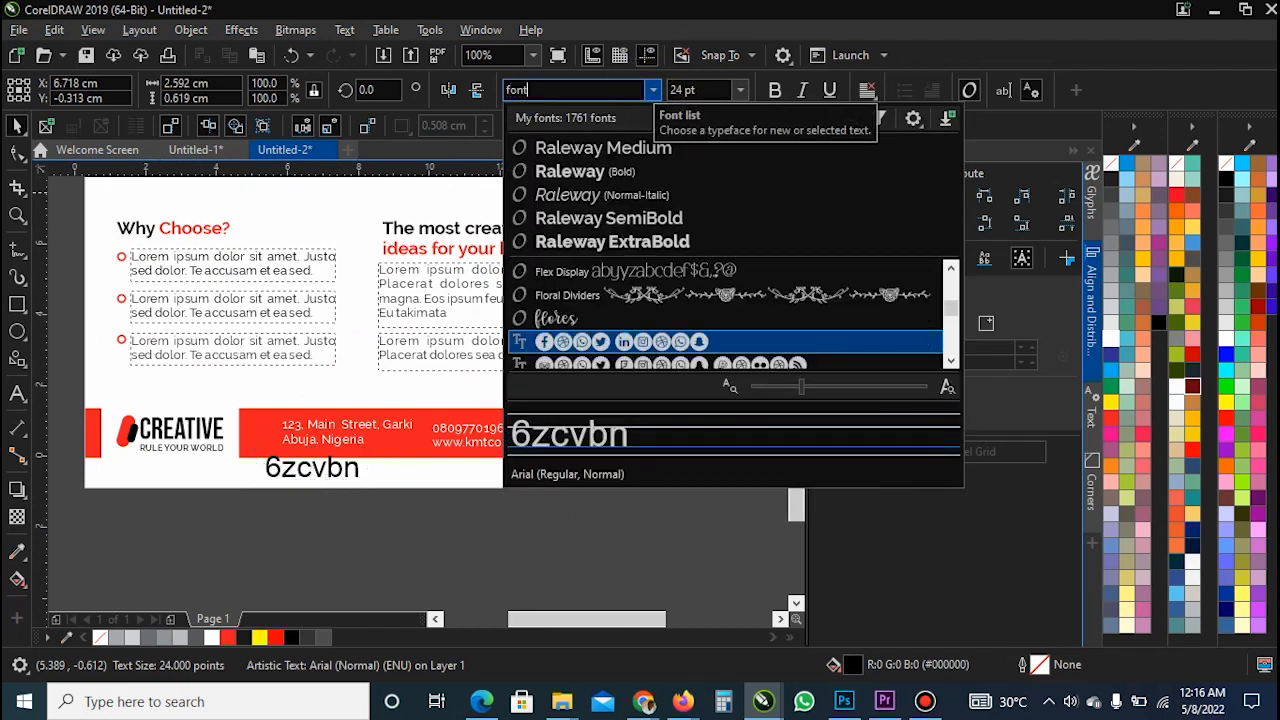
{"action": "left_click", "coordinate": [586, 271]}
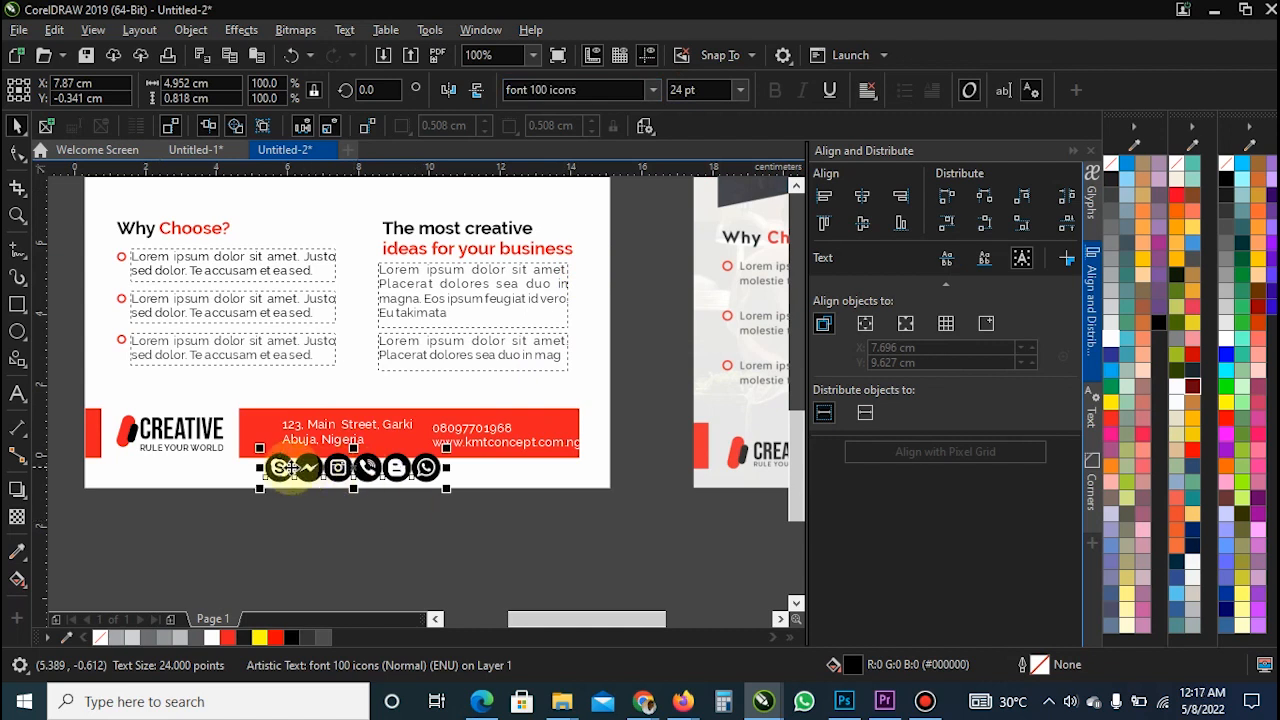
- Edit the icon text to keep only location, phone and globe icons, and break it apart into separate icons
{"action": "double_click", "coordinate": [291, 467]}
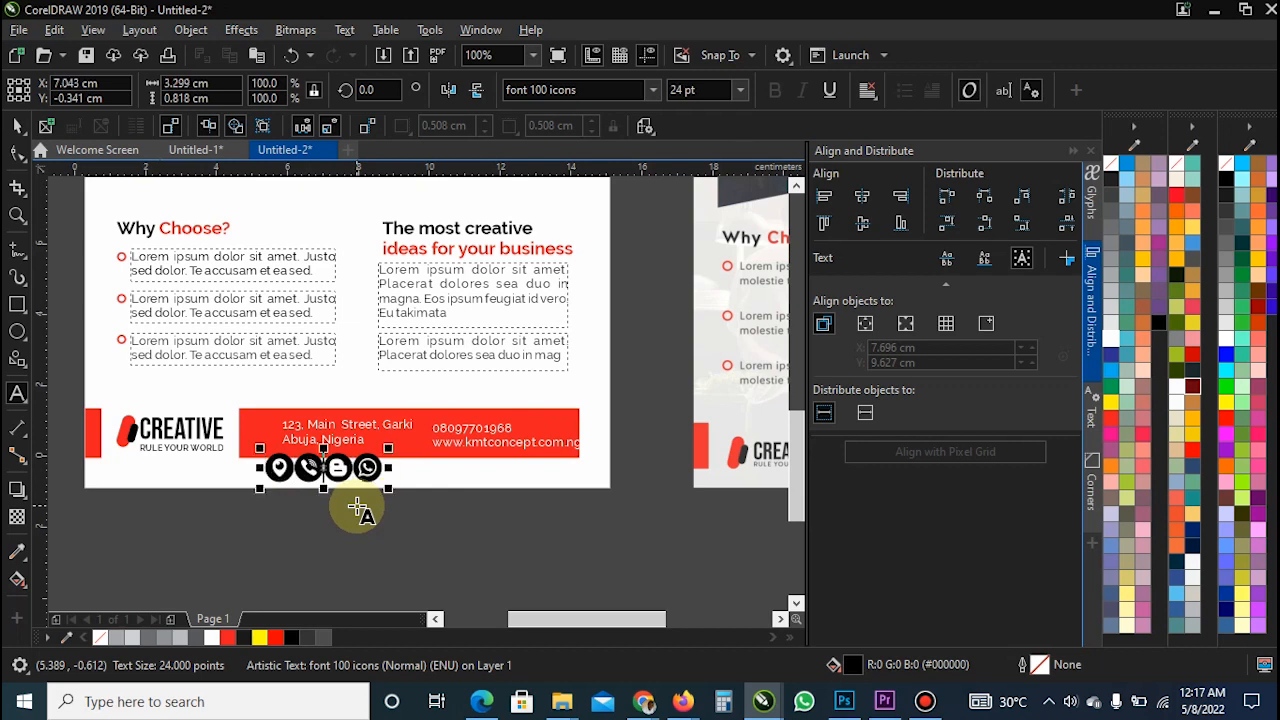
{"action": "key", "text": "Delete"}
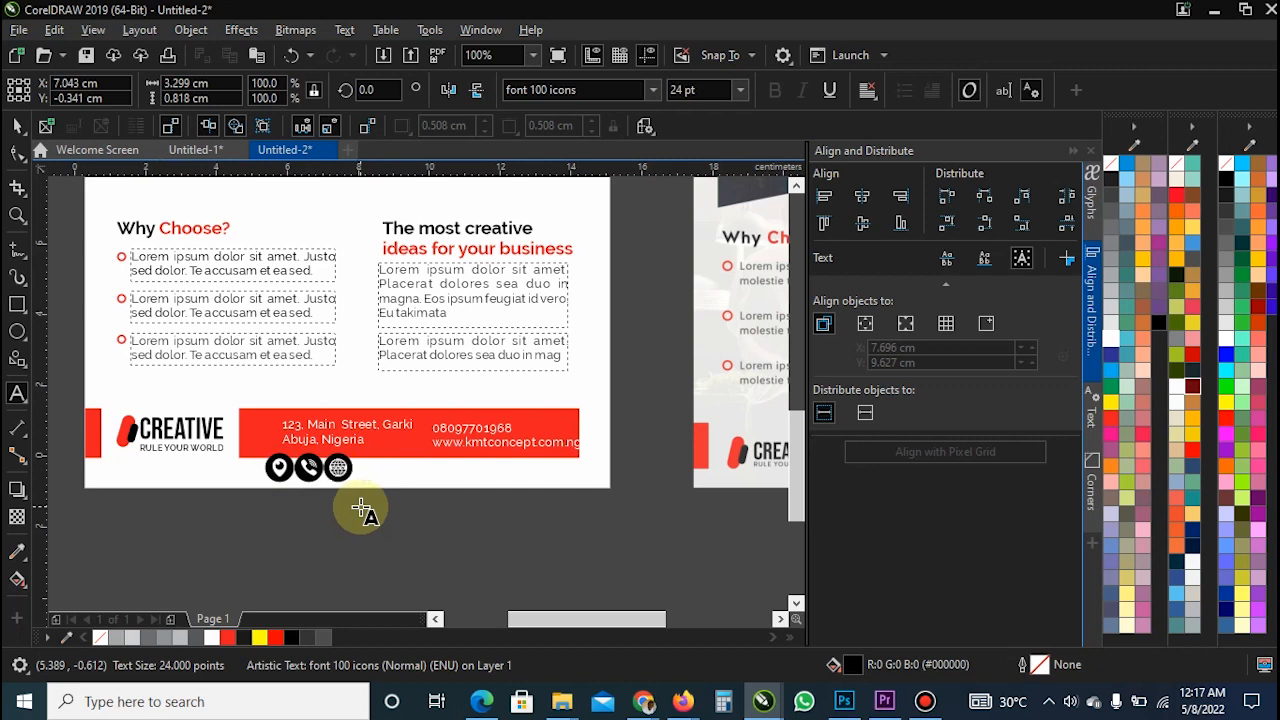
{"action": "key", "text": "ctrl+space"}
{"action": "key", "text": "ctrl+k"}
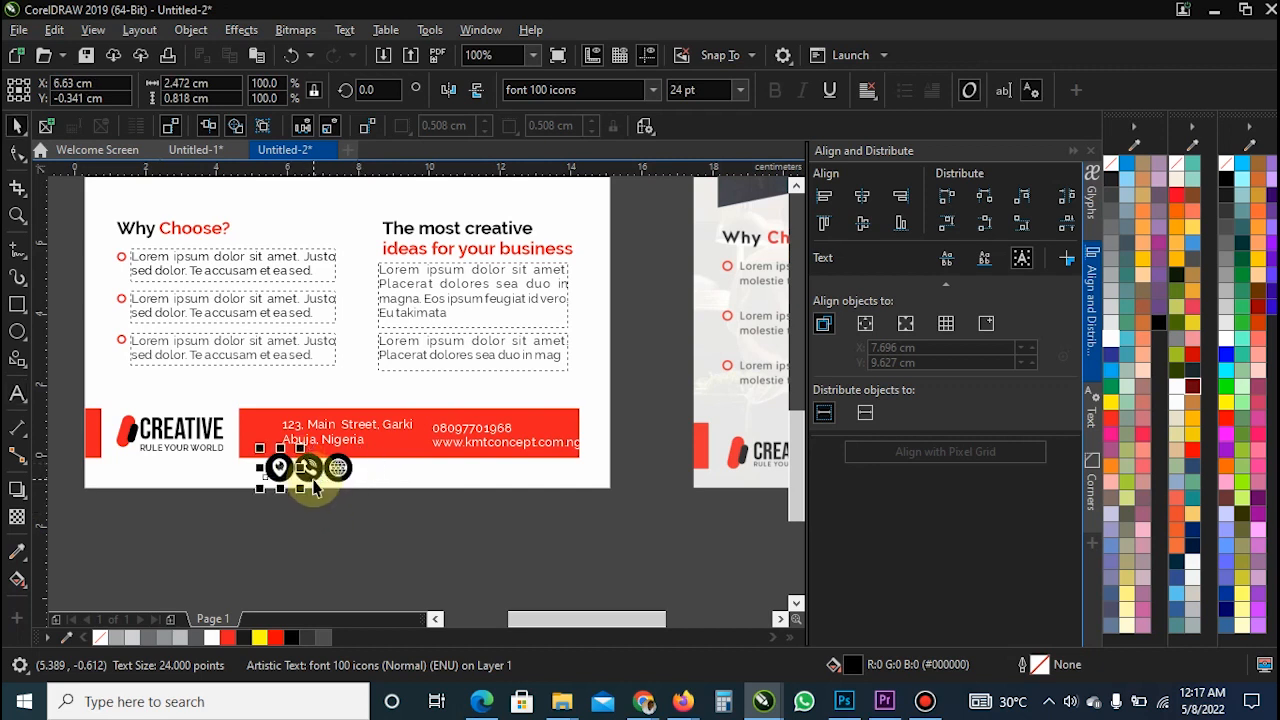
- Set the location, phone and globe icons to 12 pt
{"action": "left_click_drag", "start_coordinate": [378, 536], "coordinate": [262, 436]}
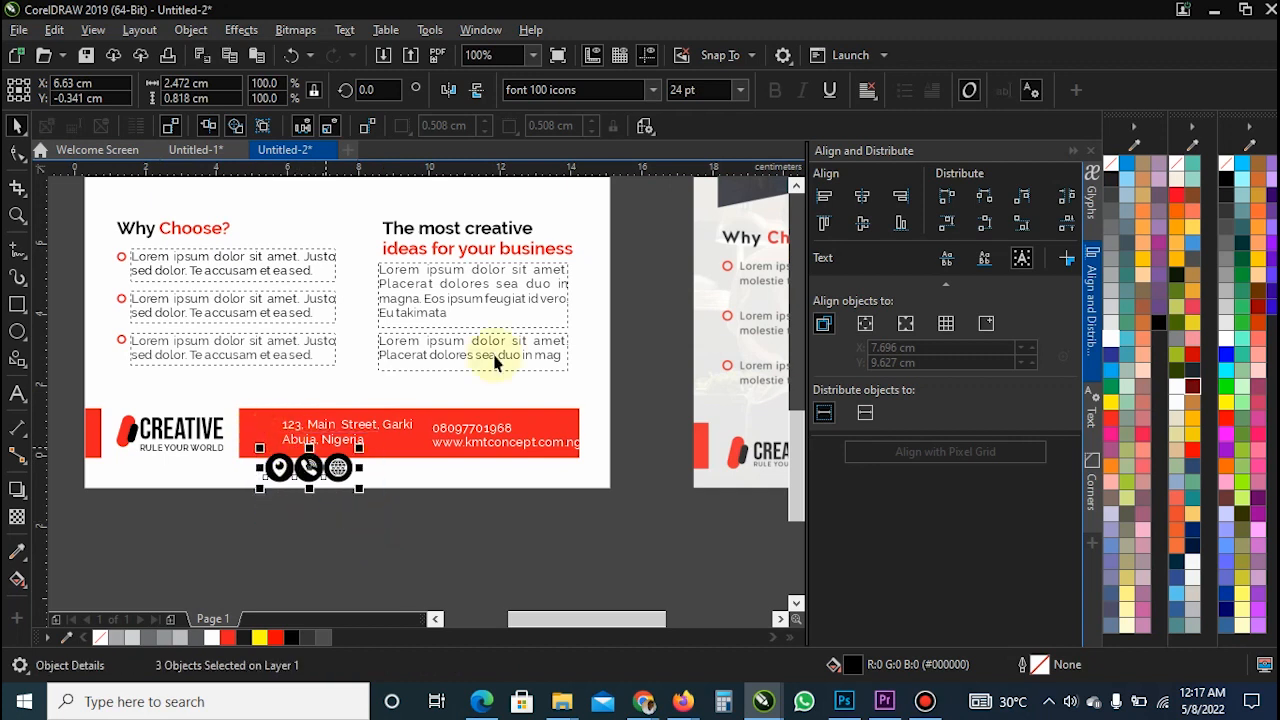
{"action": "left_click", "coordinate": [740, 90]}
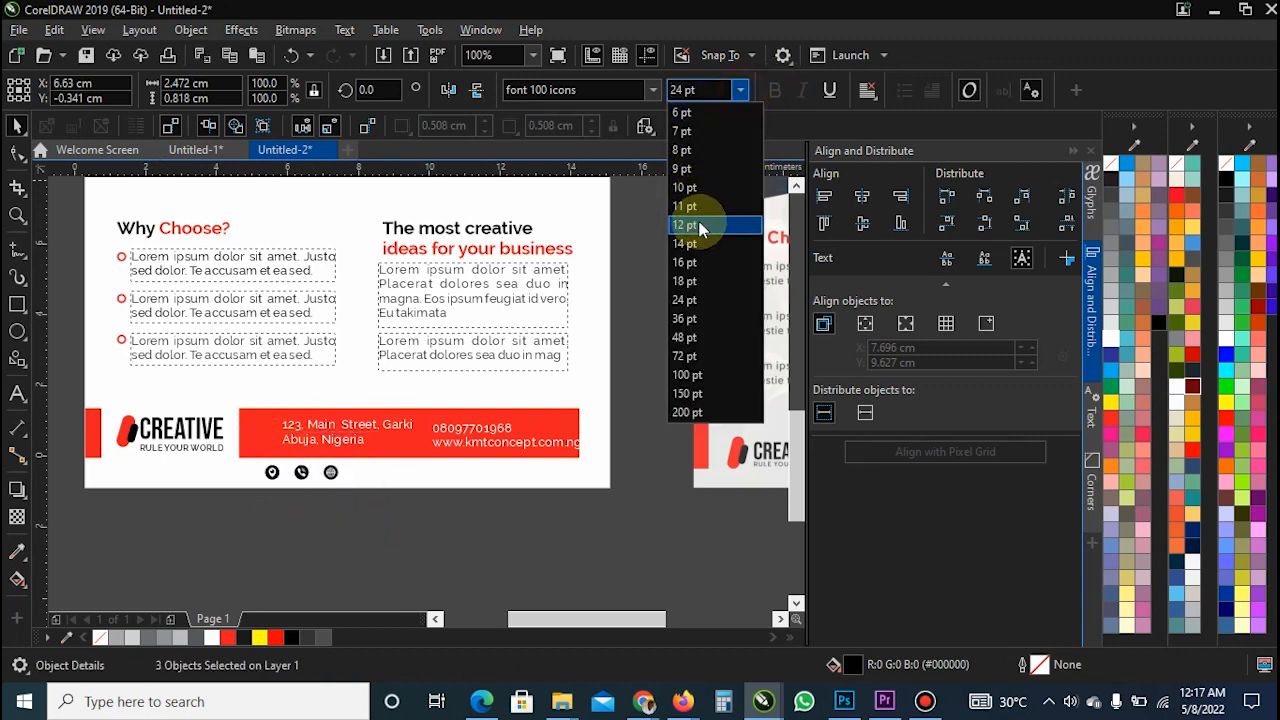
{"action": "left_click", "coordinate": [686, 243]}
{"action": "left_click", "coordinate": [325, 512]}
- Place the location icon in front of the address on the red bar and fill it white
{"action": "scroll", "coordinate": [260, 442], "scroll_direction": "up", "scroll_amount": 2}
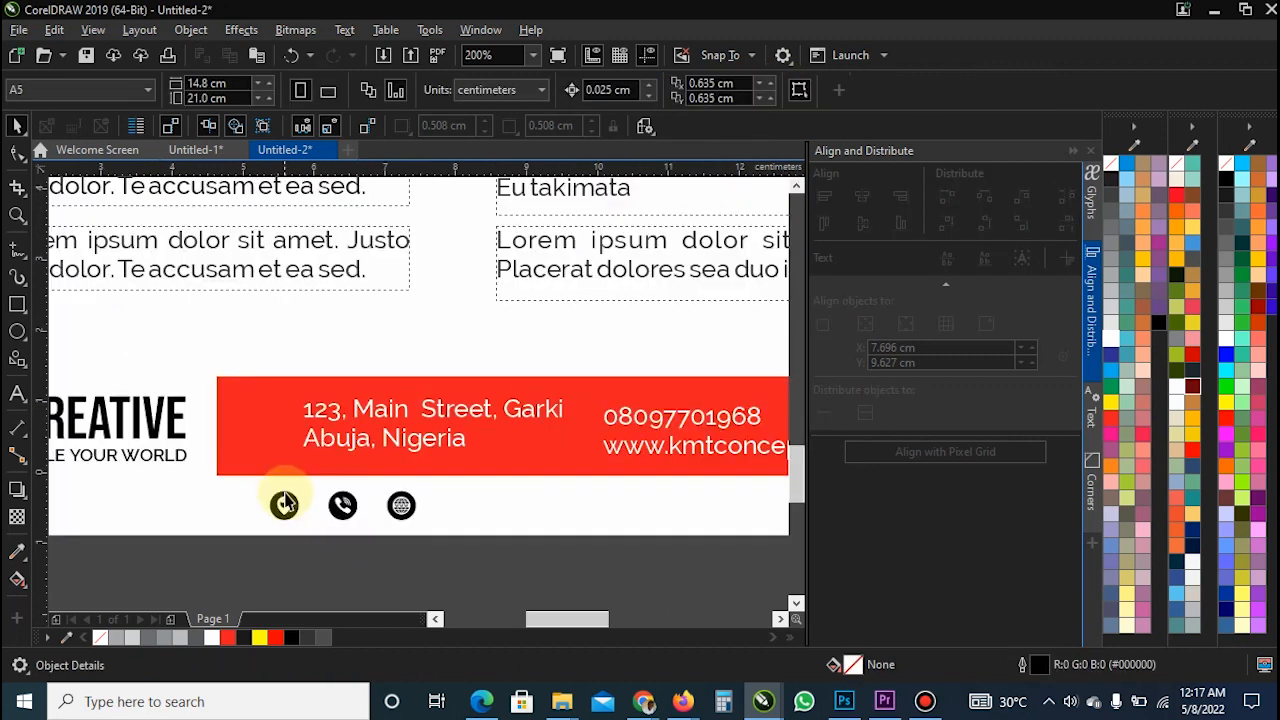
{"action": "left_click_drag", "start_coordinate": [284, 503], "coordinate": [283, 410]}
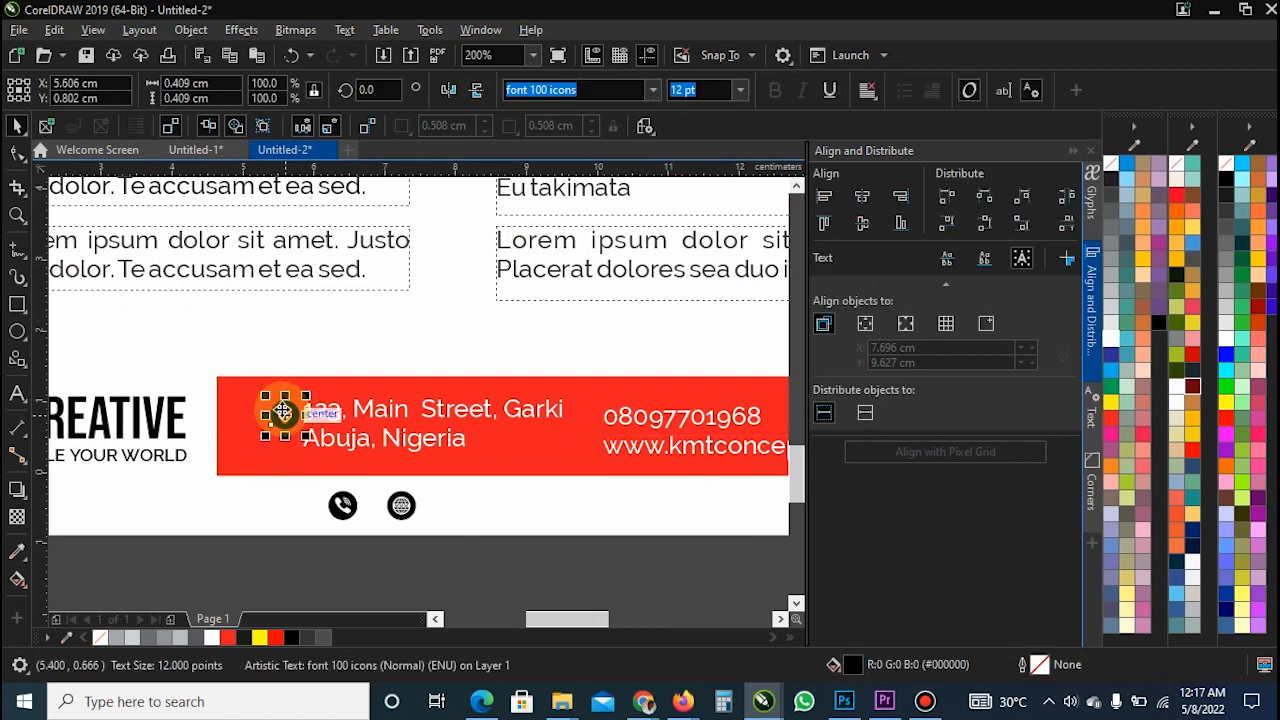
{"action": "left_click", "coordinate": [1100, 330]}
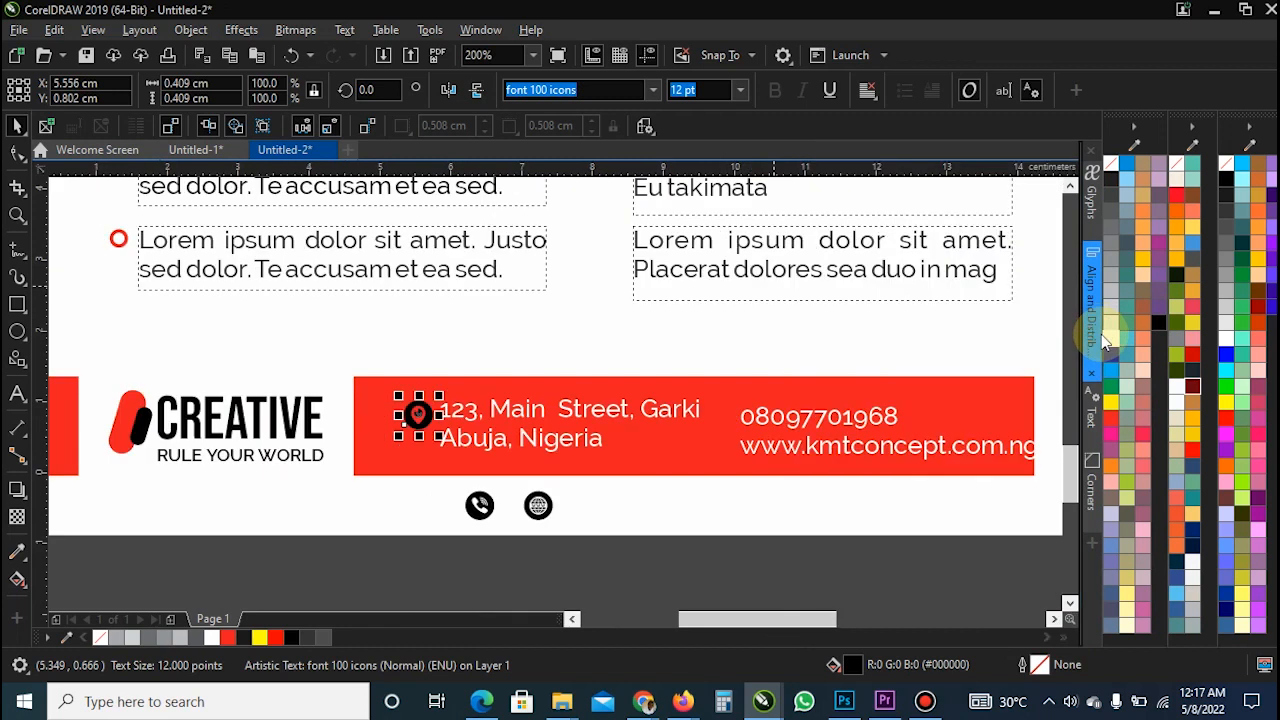
- Place the phone and globe icons in front of the phone and website lines and fill both white
{"action": "left_click_drag", "start_coordinate": [479, 505], "coordinate": [722, 421]}
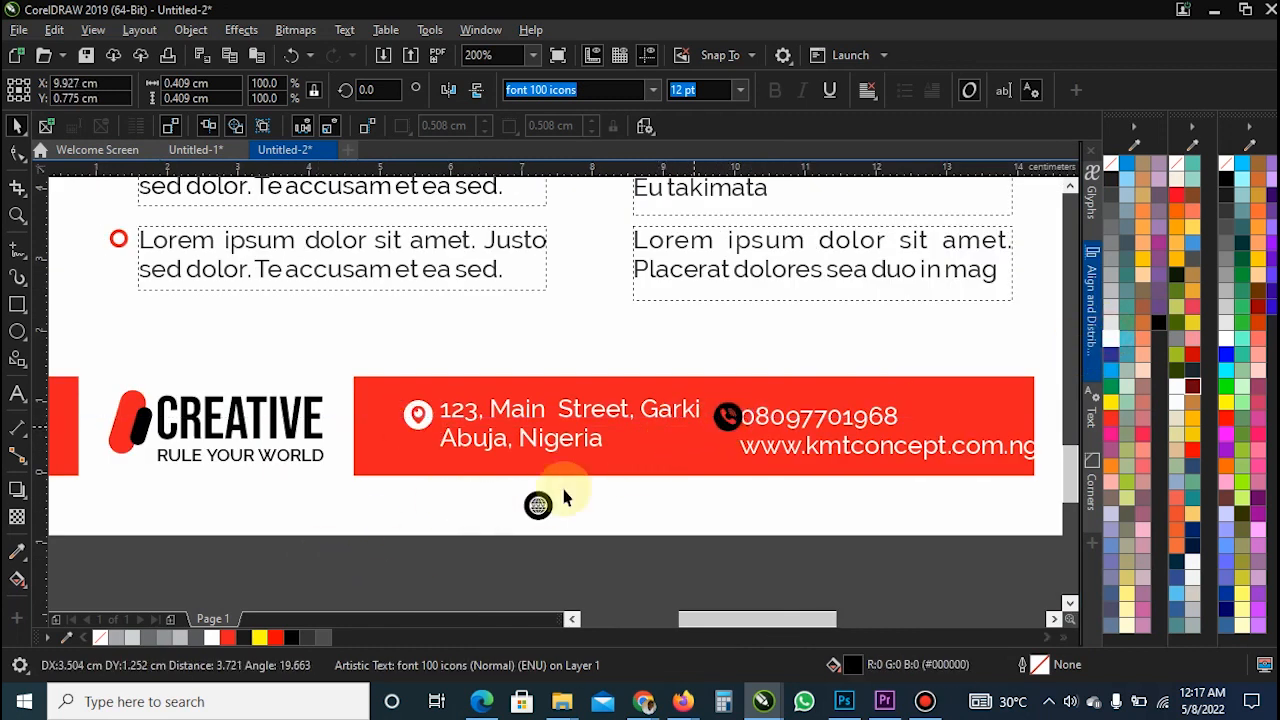
{"action": "left_click", "coordinate": [538, 505]}
{"action": "left_click_drag", "start_coordinate": [538, 505], "coordinate": [725, 451]}
{"action": "left_click_drag", "start_coordinate": [731, 403], "coordinate": [677, 357]}
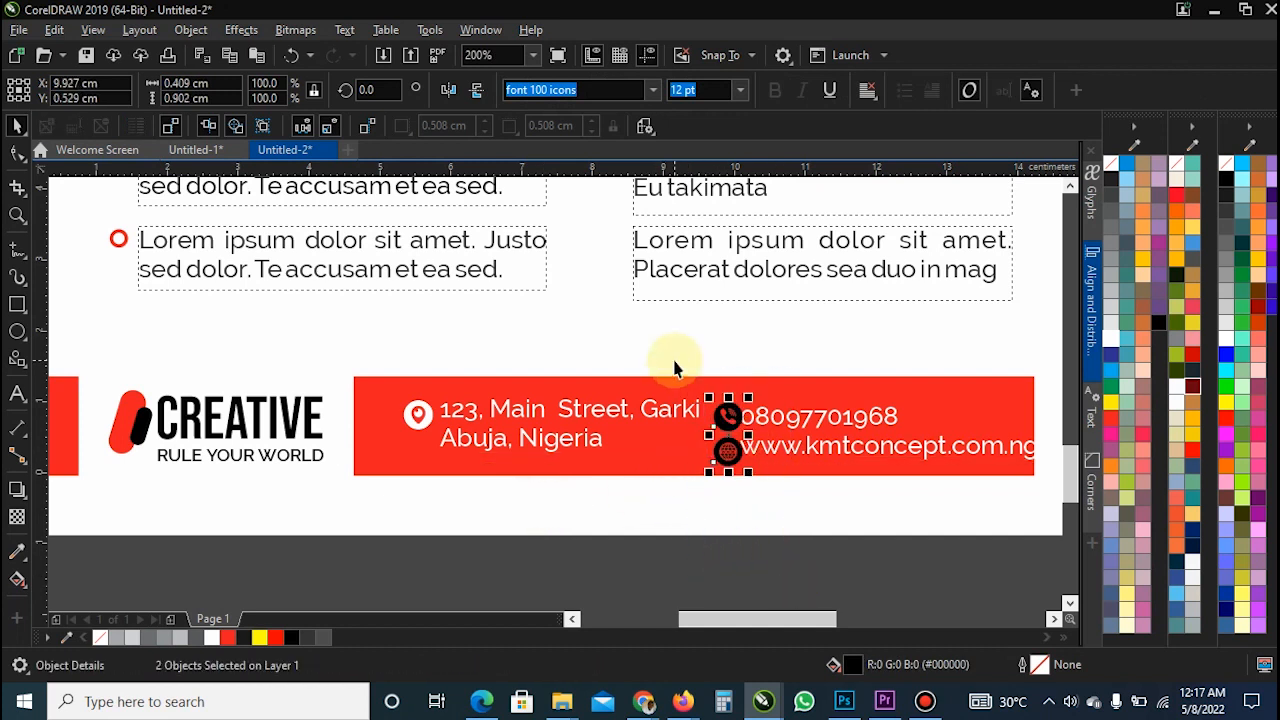
{"action": "left_click", "coordinate": [776, 578]}
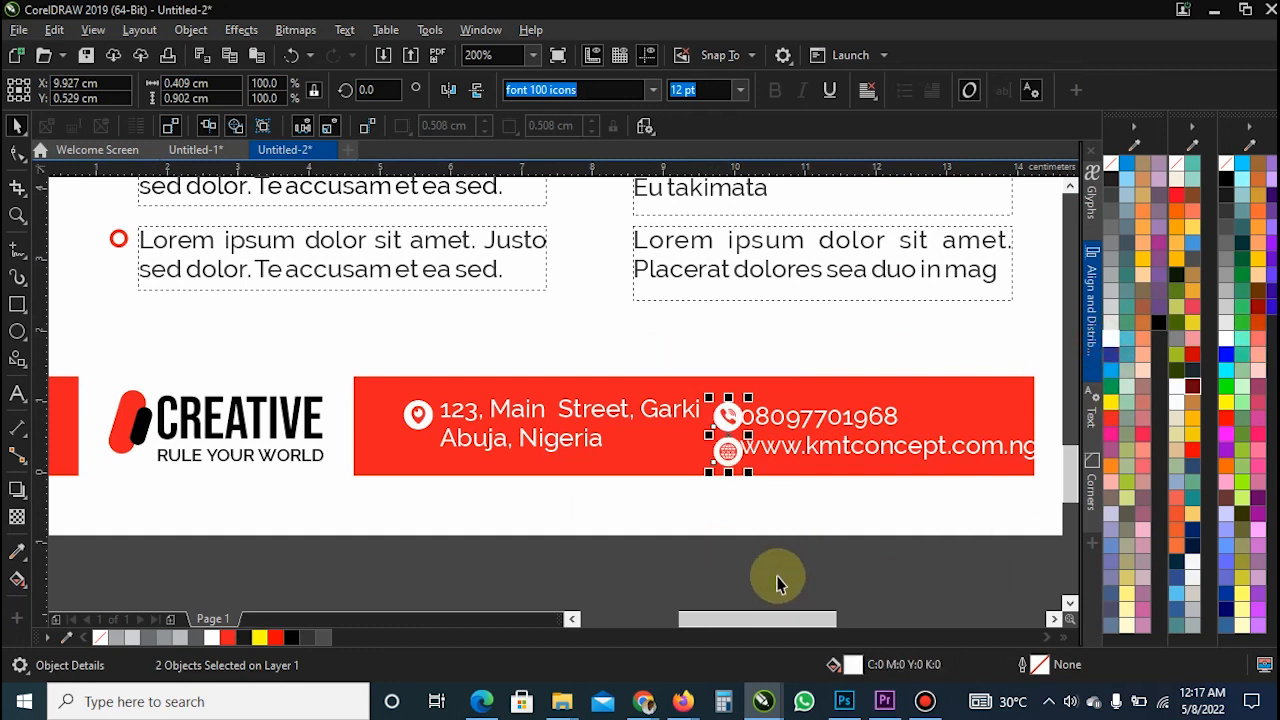
- Shift the website line clear of the globe icon and level with it
{"action": "left_click", "coordinate": [770, 455]}
{"action": "left_click_drag", "start_coordinate": [731, 455], "coordinate": [737, 461]}
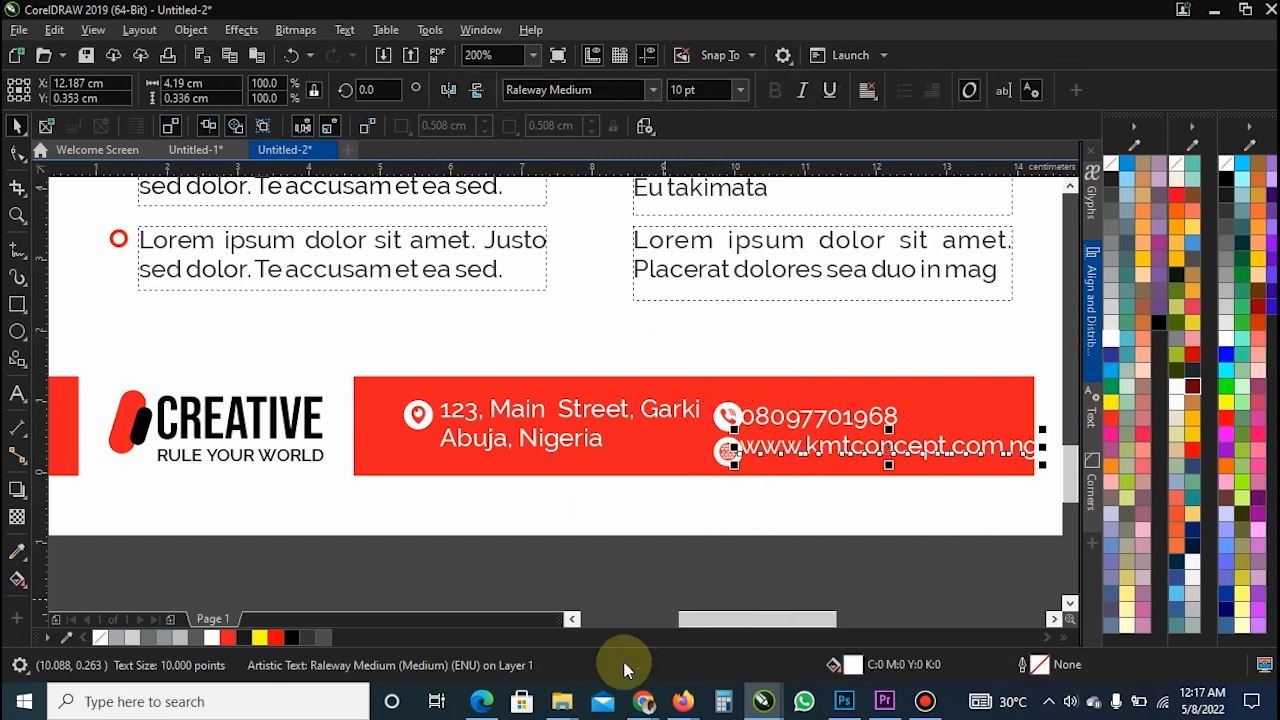
{"action": "key", "text": "Right"}
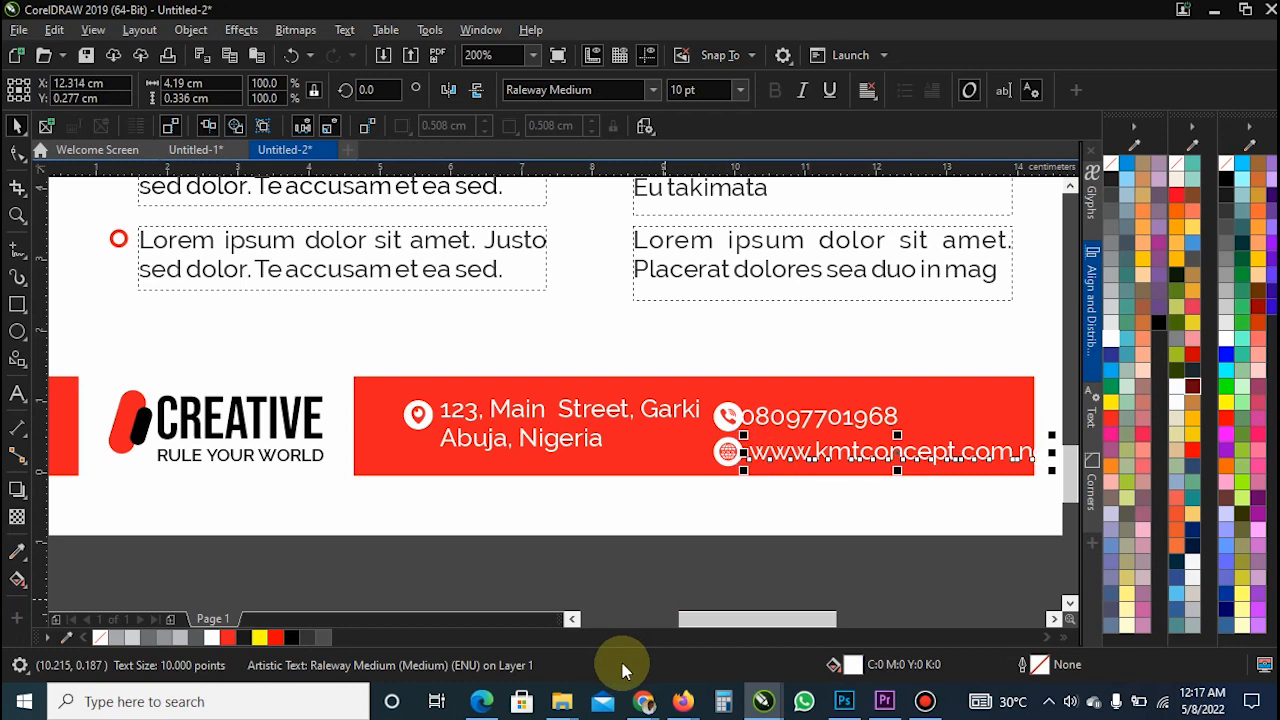
- Nudge the phone number clear of its icon and left-align it with the website line
{"action": "left_click", "coordinate": [767, 418]}
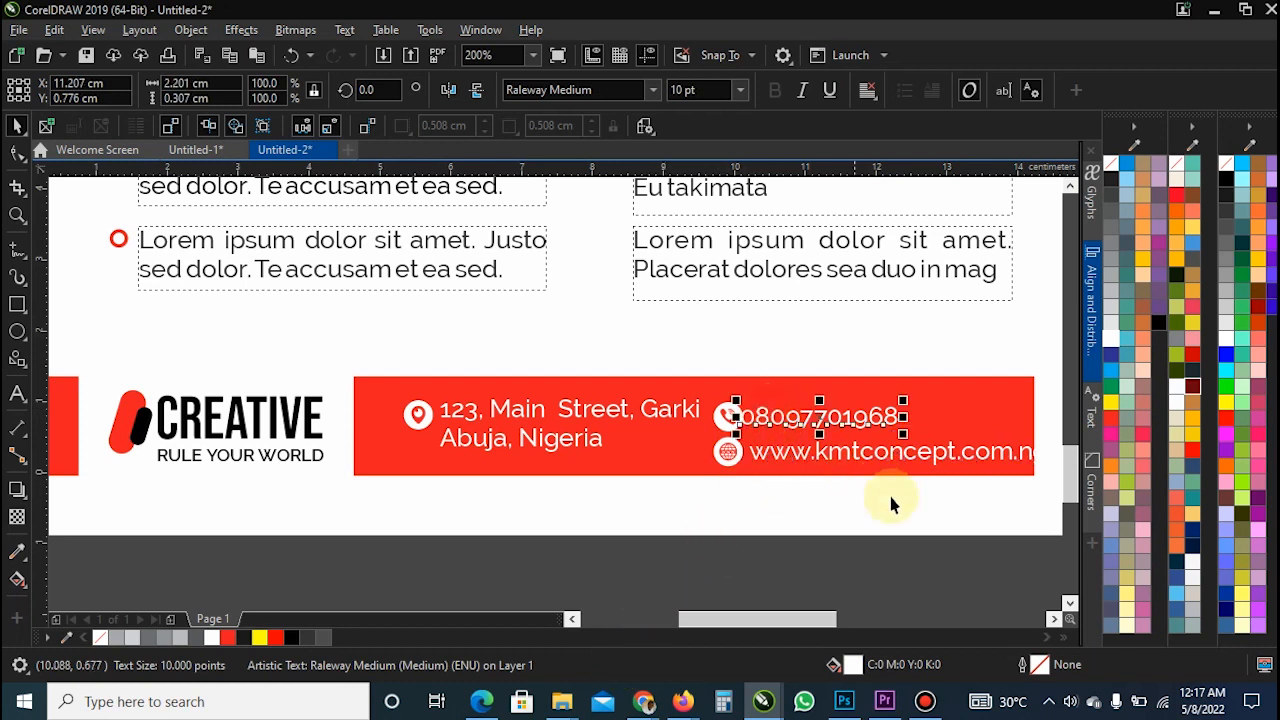
{"action": "key", "text": "Right"}
{"action": "key", "text": "Right"}
{"action": "key", "text": "Right"}
{"action": "key", "text": "Up"}
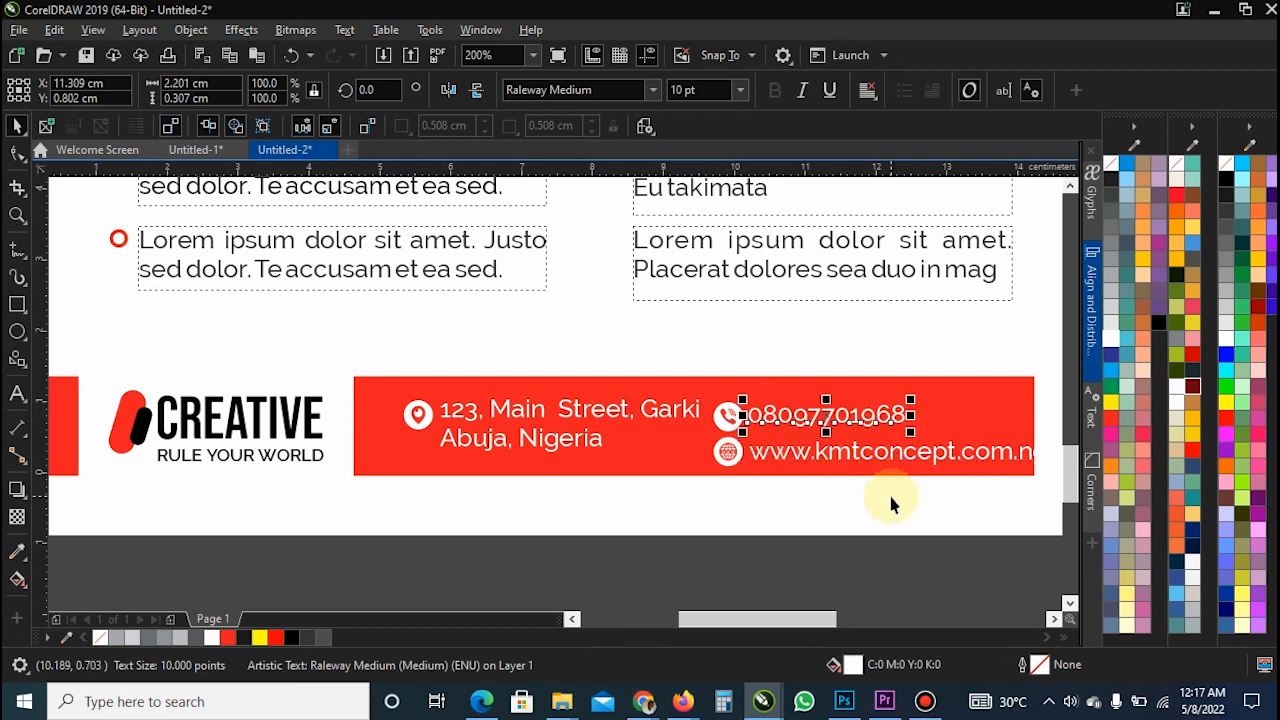
{"action": "left_click", "coordinate": [810, 451], "text": "shift"}
{"action": "key", "text": "l"}
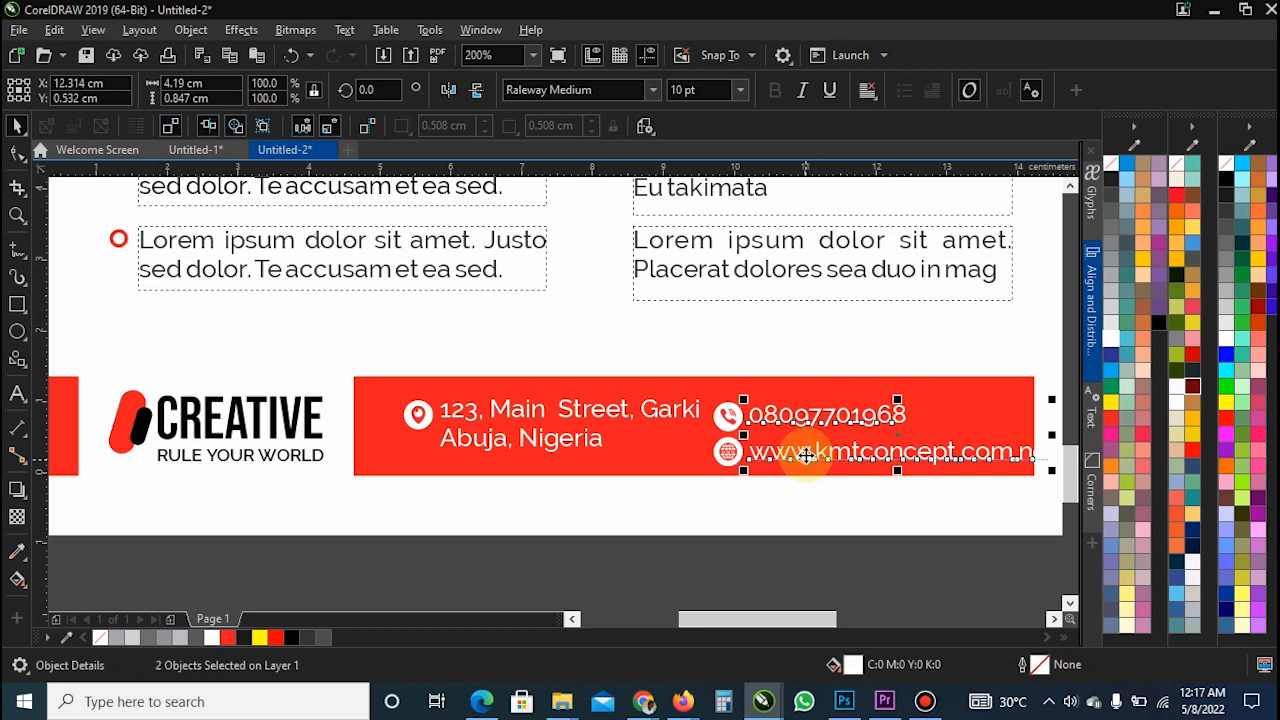
- Group the phone and website lines with their icons and nudge the group back inside the red footer bar
{"action": "scroll", "coordinate": [484, 538], "scroll_direction": "down", "scroll_amount": 1}
{"action": "left_click_drag", "start_coordinate": [819, 556], "coordinate": [619, 470]}
{"action": "key", "text": "ctrl+g"}
{"action": "scroll", "coordinate": [637, 466], "scroll_direction": "up", "scroll_amount": 1}
{"action": "key", "text": "Left"}
{"action": "key", "text": "Left"}
{"action": "key", "text": "Left"}
{"action": "key", "text": "Left"}
{"action": "key", "text": "Left"}
{"action": "key", "text": "Left"}
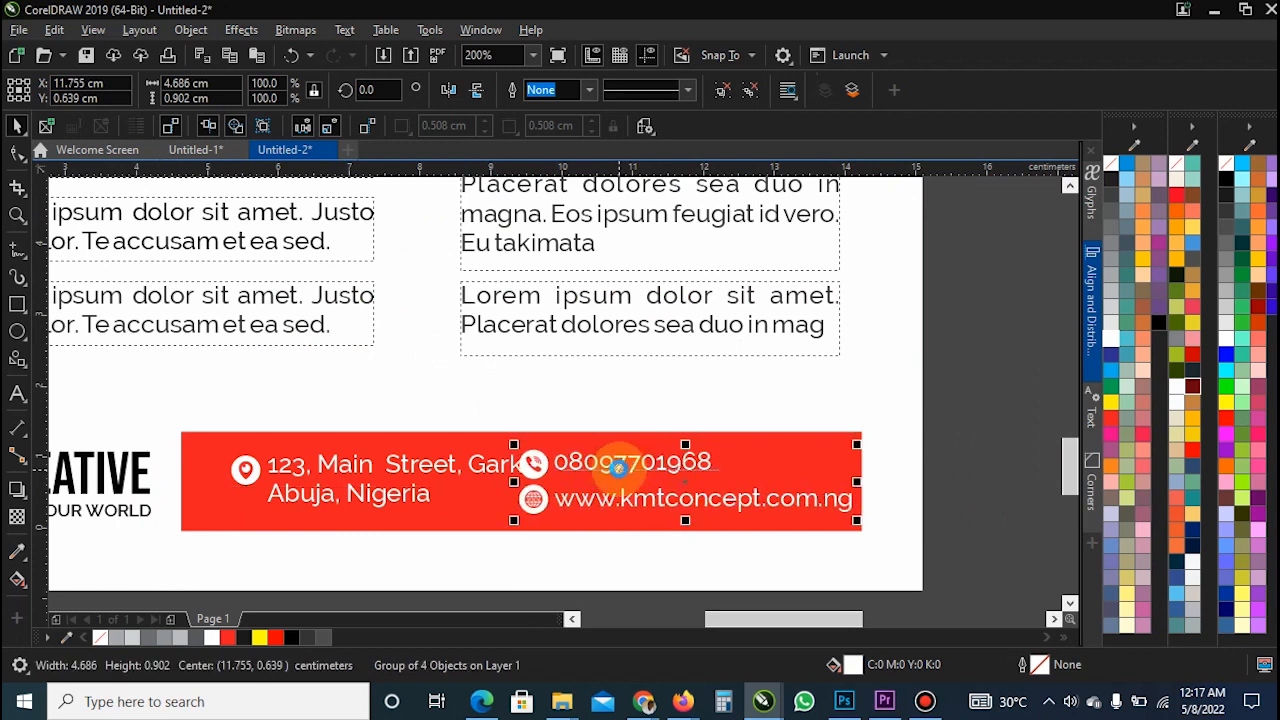
- Group the footer's address text with its location icon and shift the group clear of the phone icon
{"action": "left_click", "coordinate": [467, 501], "text": "shift"}
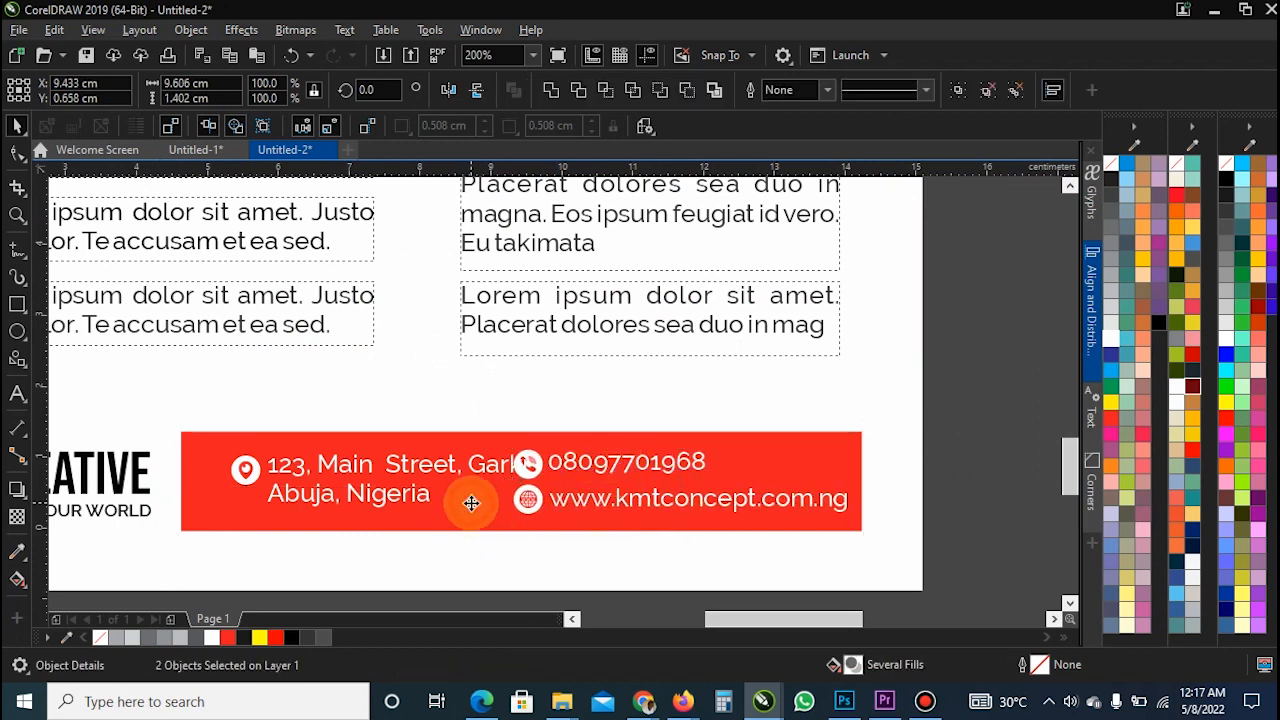
{"action": "left_click", "coordinate": [523, 586]}
{"action": "left_click", "coordinate": [390, 496]}
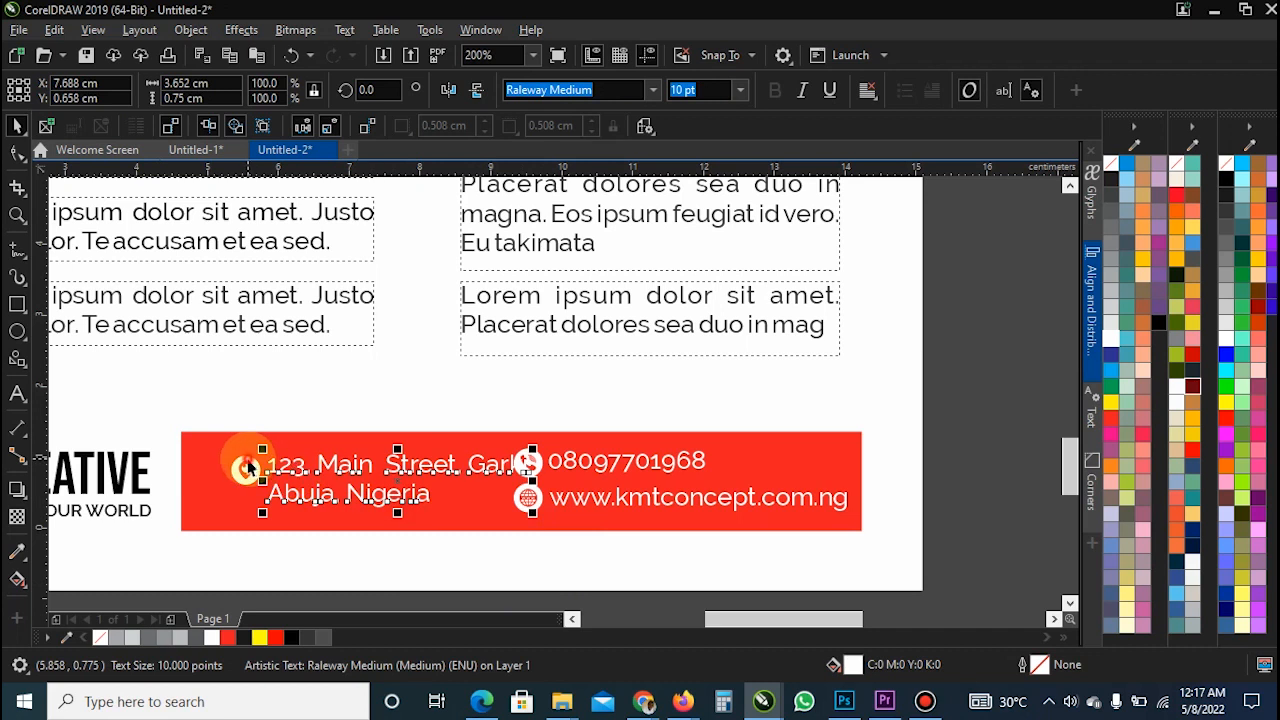
{"action": "left_click", "coordinate": [248, 460], "text": "shift"}
{"action": "key", "text": "ctrl+g"}
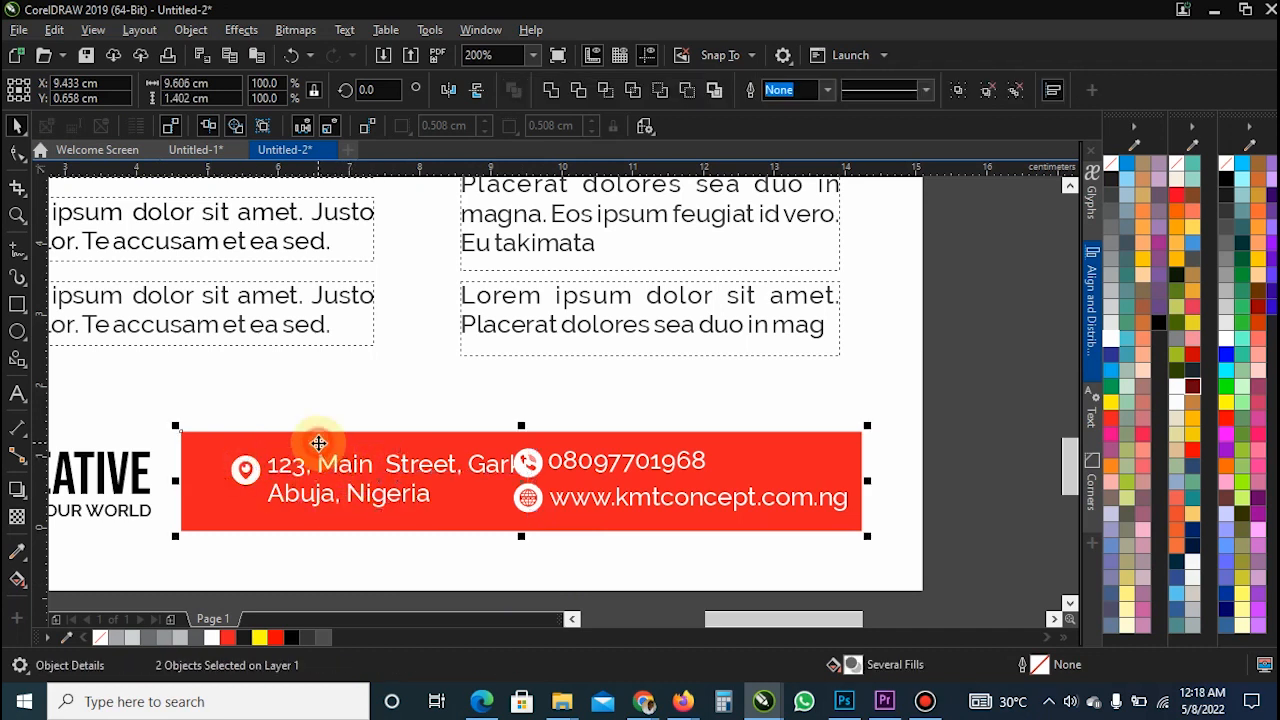
{"action": "left_click", "coordinate": [388, 598]}
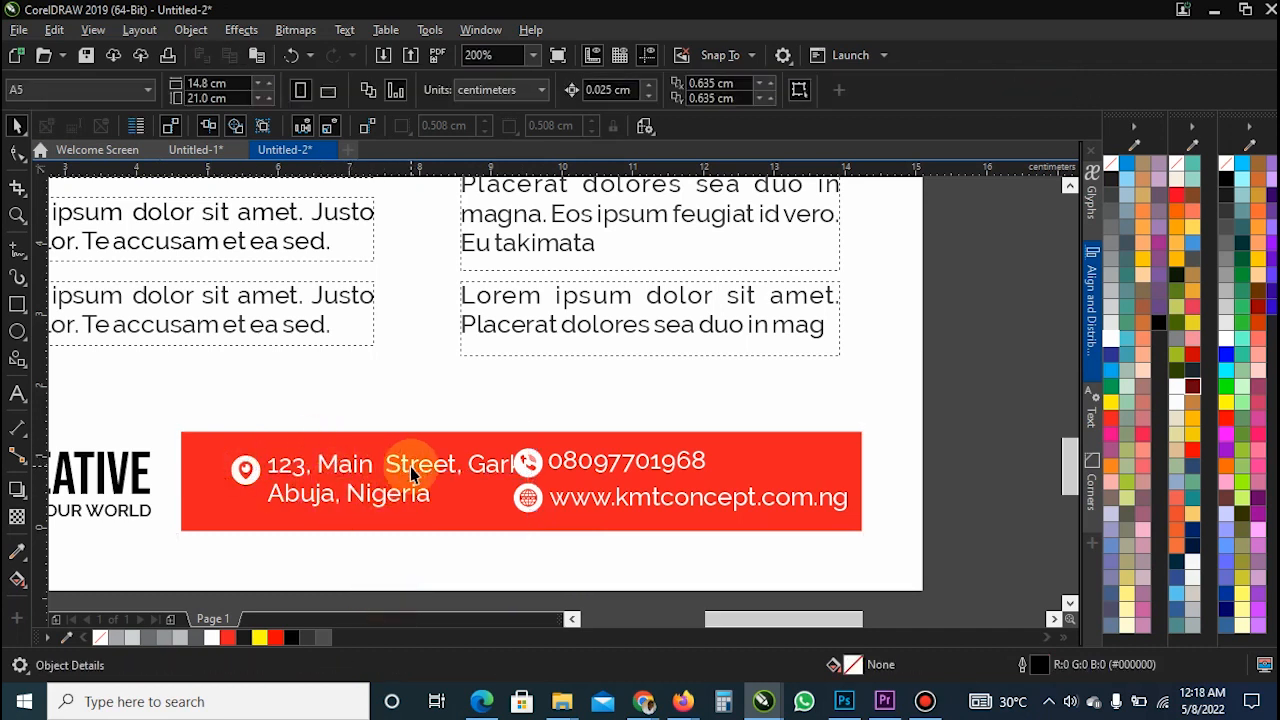
{"action": "left_click", "coordinate": [410, 466]}
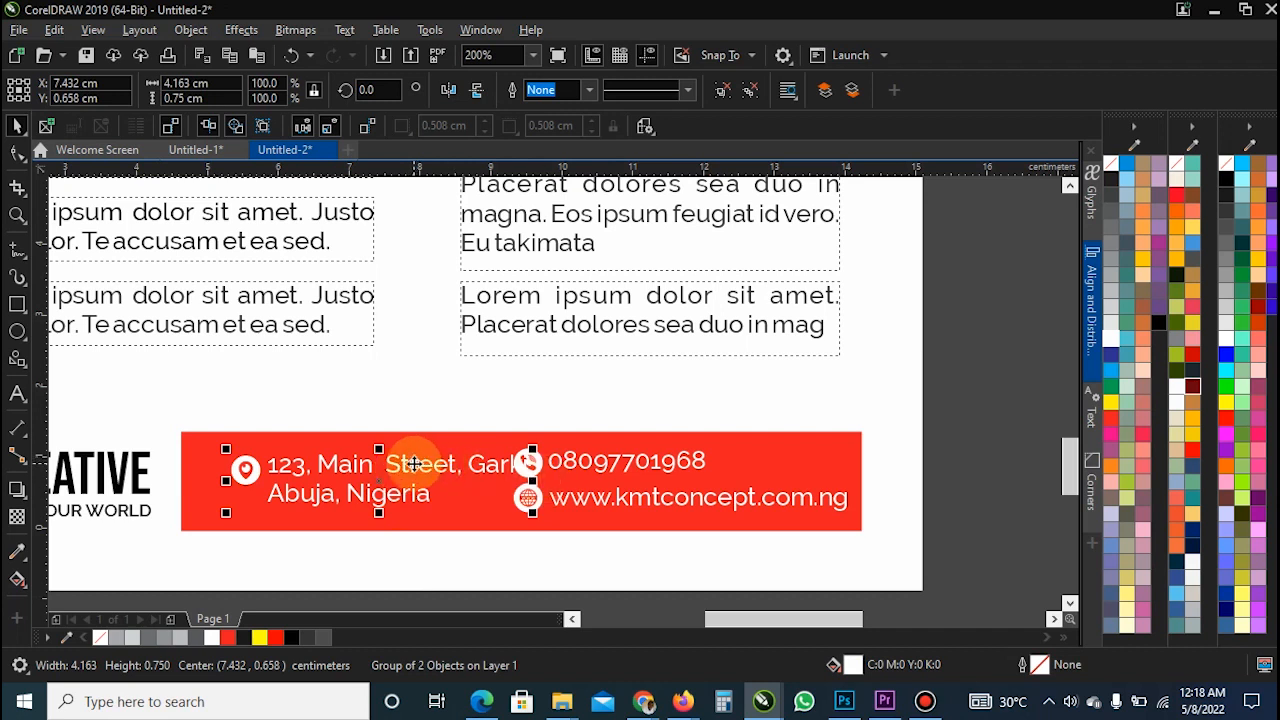
{"action": "left_click_drag", "start_coordinate": [414, 464], "coordinate": [378, 464]}
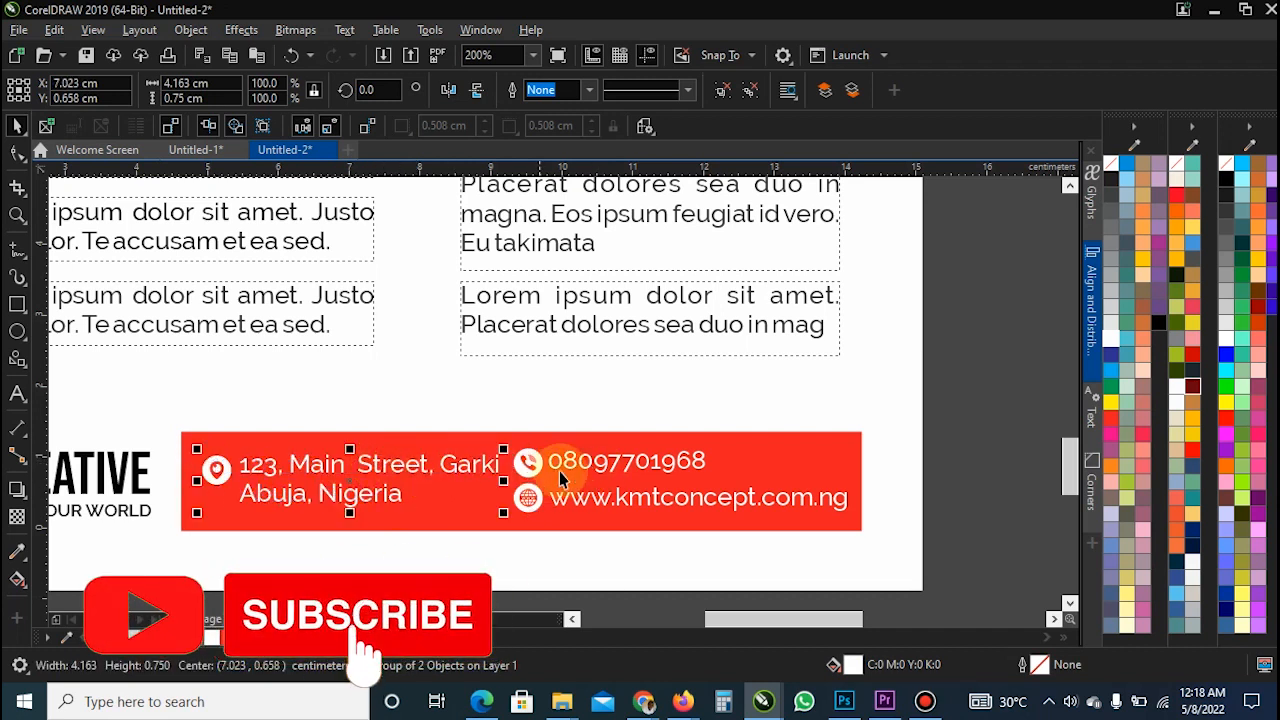
- Lengthen the red footer bar slightly toward the page's outer edge, past the website line
{"action": "scroll", "coordinate": [560, 480], "scroll_direction": "down", "scroll_amount": 2}
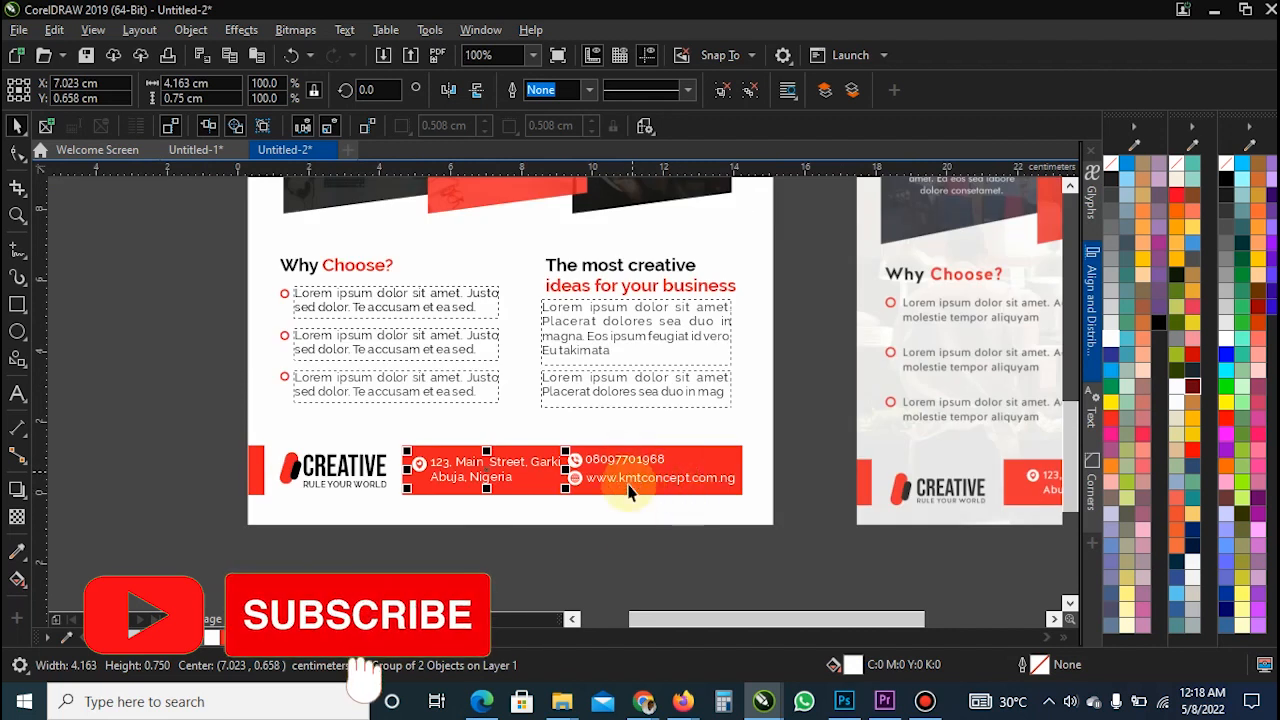
{"action": "left_click", "coordinate": [586, 534]}
{"action": "scroll", "coordinate": [586, 534], "scroll_direction": "down", "scroll_amount": 2}
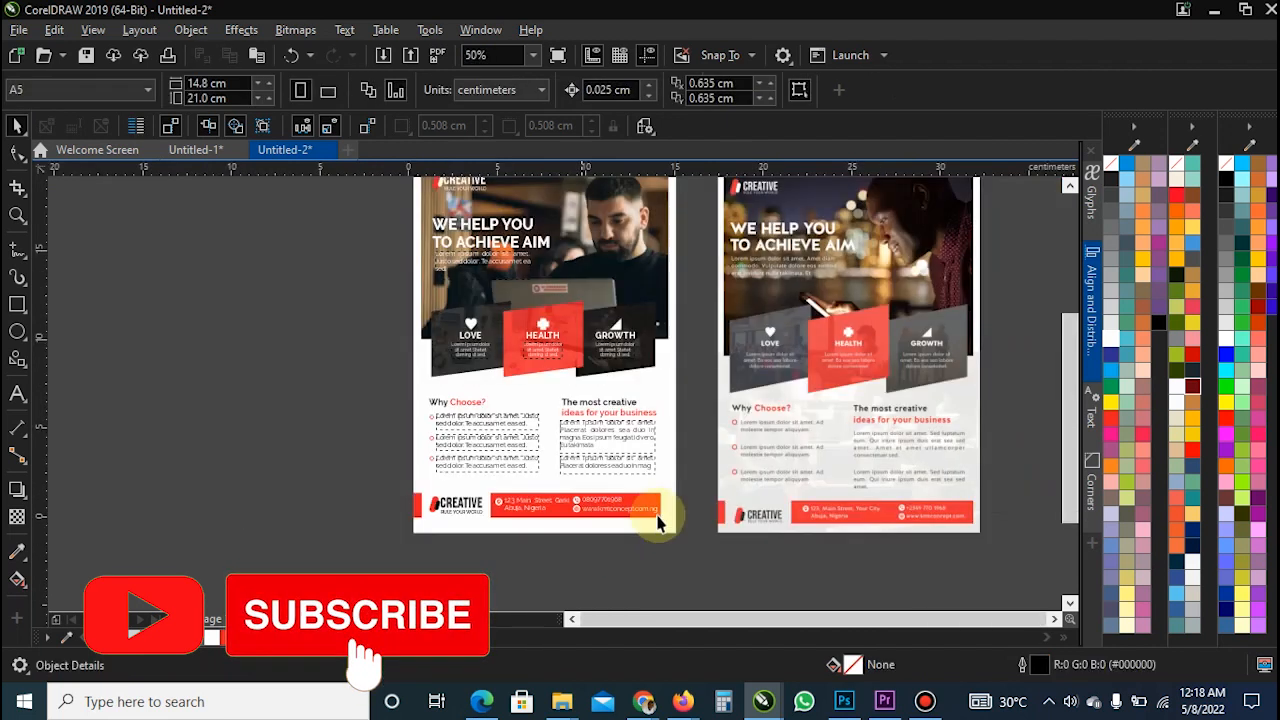
{"action": "scroll", "coordinate": [640, 557], "scroll_direction": "up", "scroll_amount": 2}
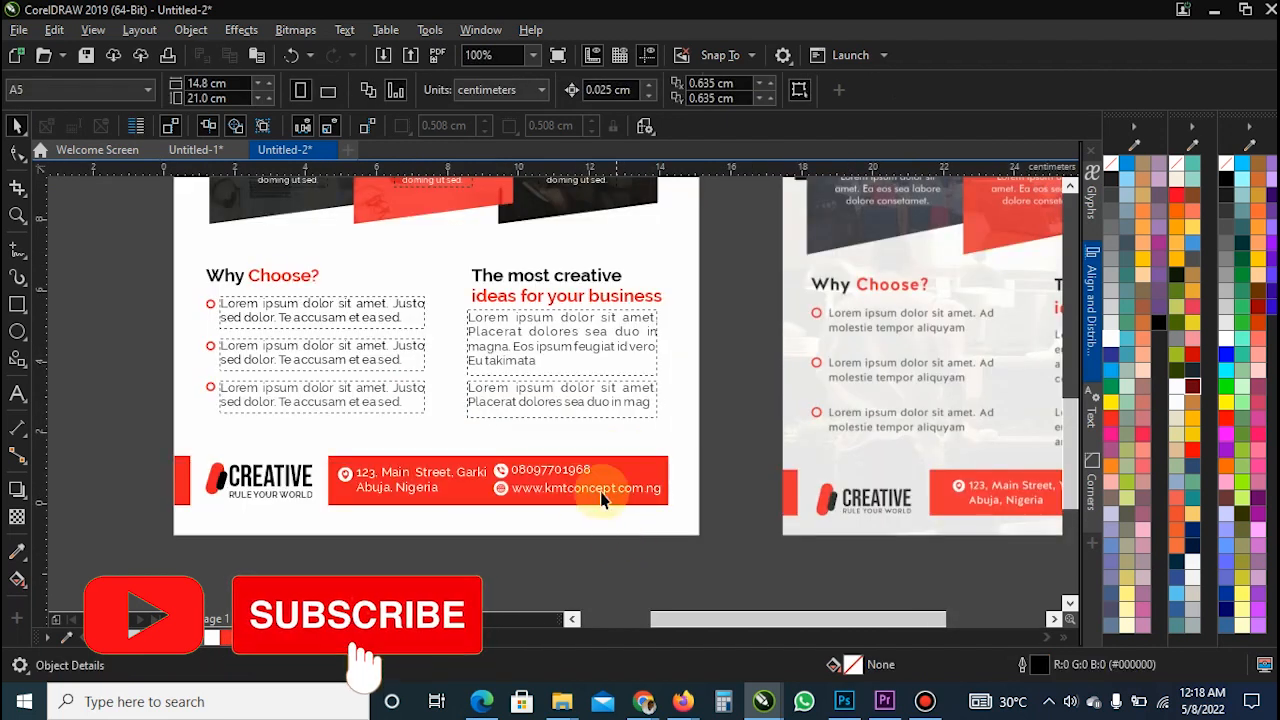
{"action": "left_click", "coordinate": [658, 464]}
{"action": "left_click_drag", "start_coordinate": [676, 480], "coordinate": [681, 481]}
{"action": "left_click", "coordinate": [563, 591]}
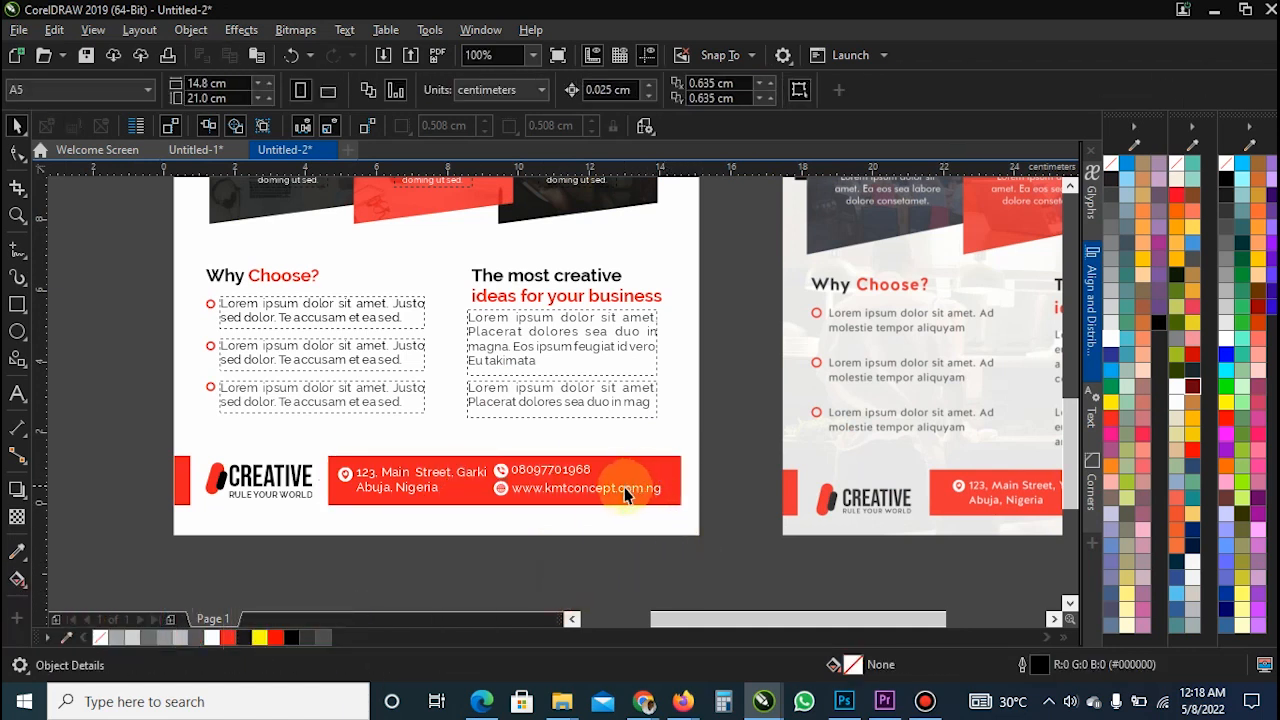
- Shift the grouped phone and website lines away from the address, keeping them inside the lengthened footer bar
{"action": "left_click", "coordinate": [624, 494]}
{"action": "left_click_drag", "start_coordinate": [551, 486], "coordinate": [562, 490]}
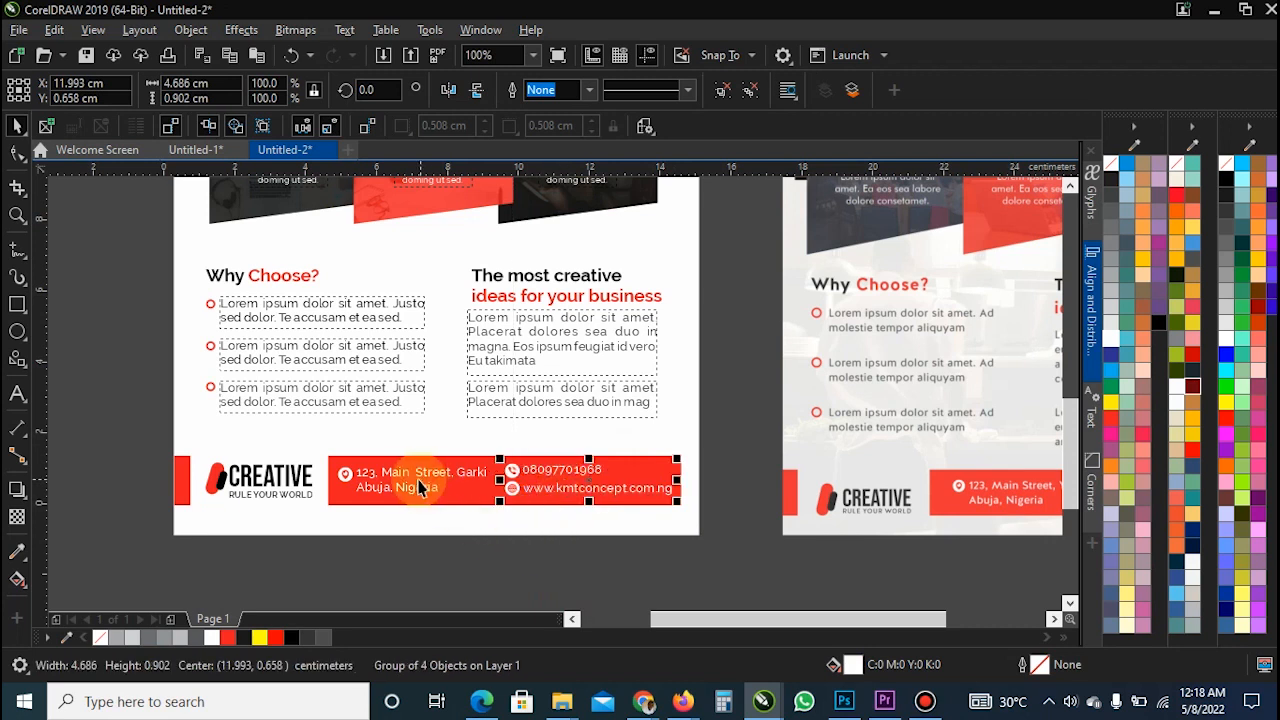
{"action": "left_click", "coordinate": [420, 486]}
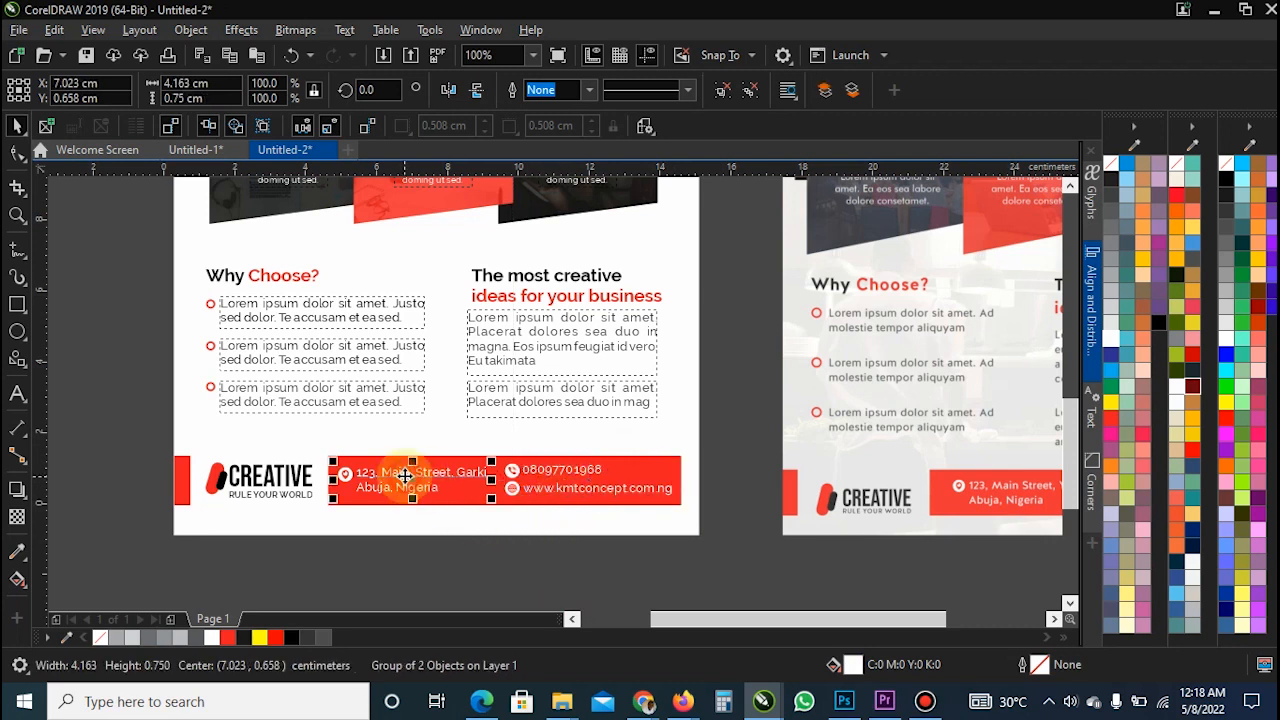
{"action": "left_click", "coordinate": [303, 594]}
- Place a vertical guideline at about 14.65 cm, along the outer edge of the flyer's main photo
{"action": "scroll", "coordinate": [679, 475], "scroll_direction": "down", "scroll_amount": 1}
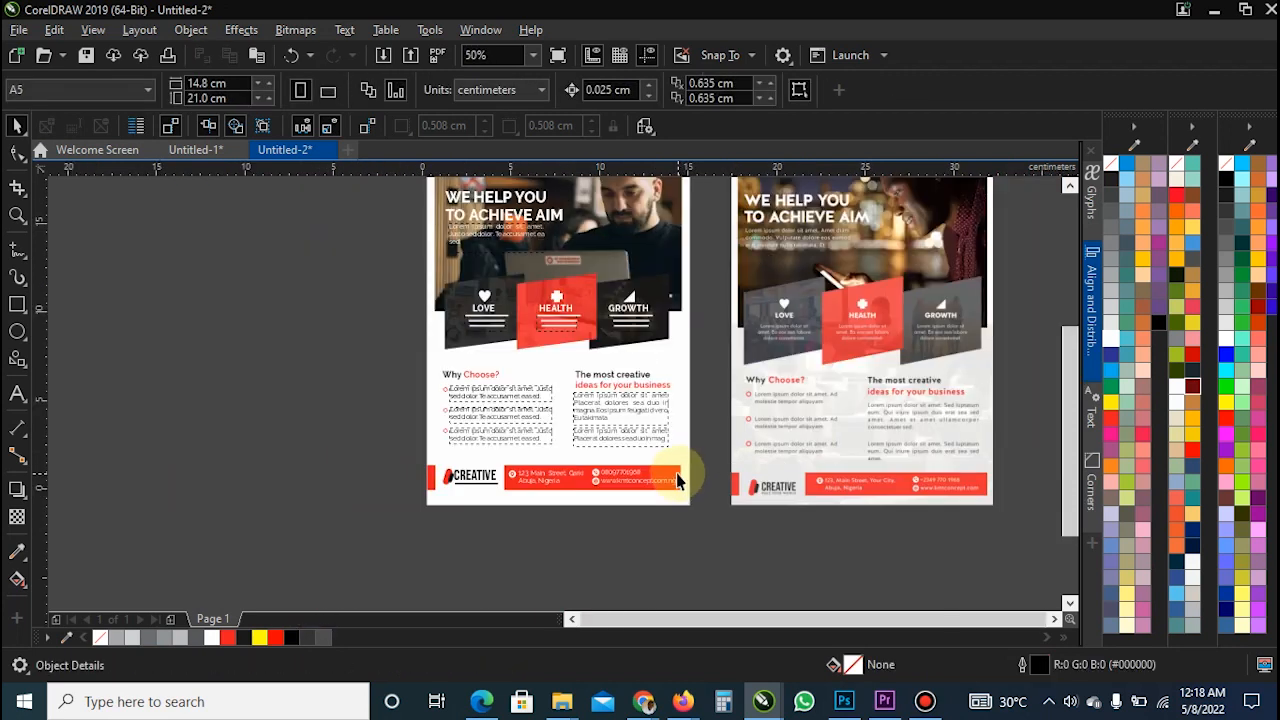
{"action": "scroll", "coordinate": [676, 472], "scroll_direction": "up", "scroll_amount": 1}
{"action": "scroll", "coordinate": [379, 428], "scroll_direction": "down", "scroll_amount": 1}
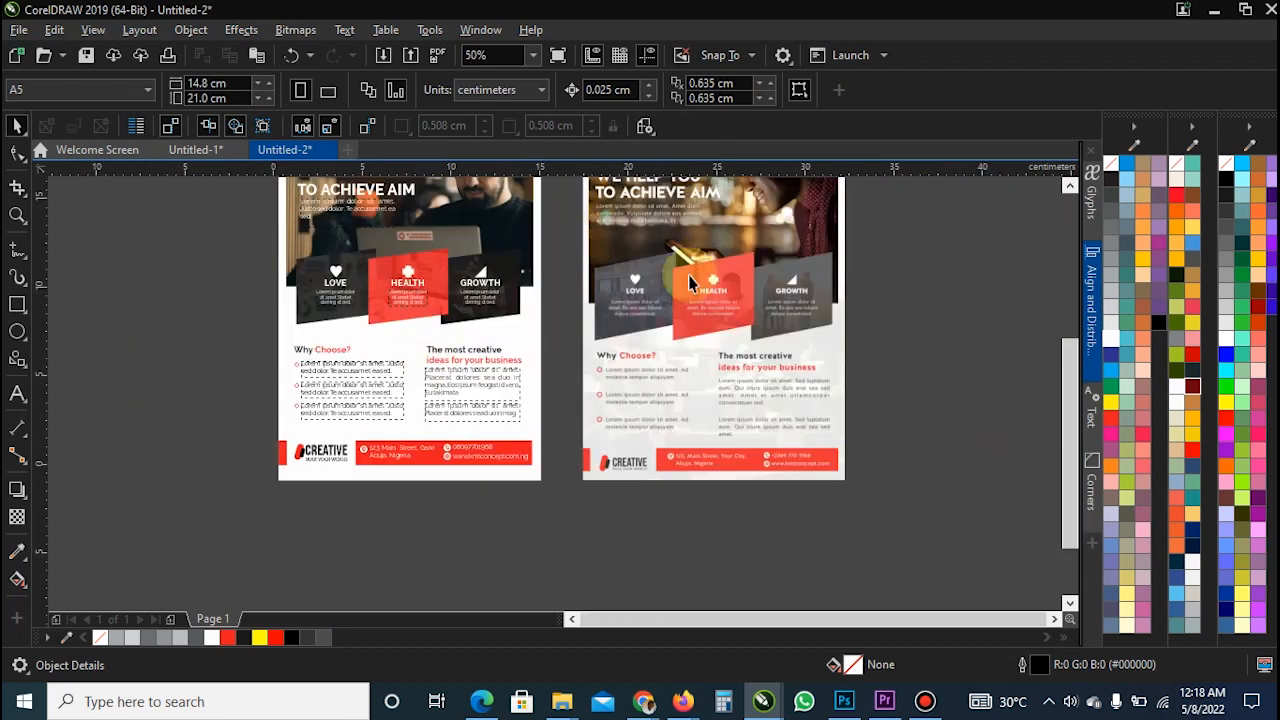
{"action": "scroll", "coordinate": [557, 297], "scroll_direction": "up", "scroll_amount": 1}
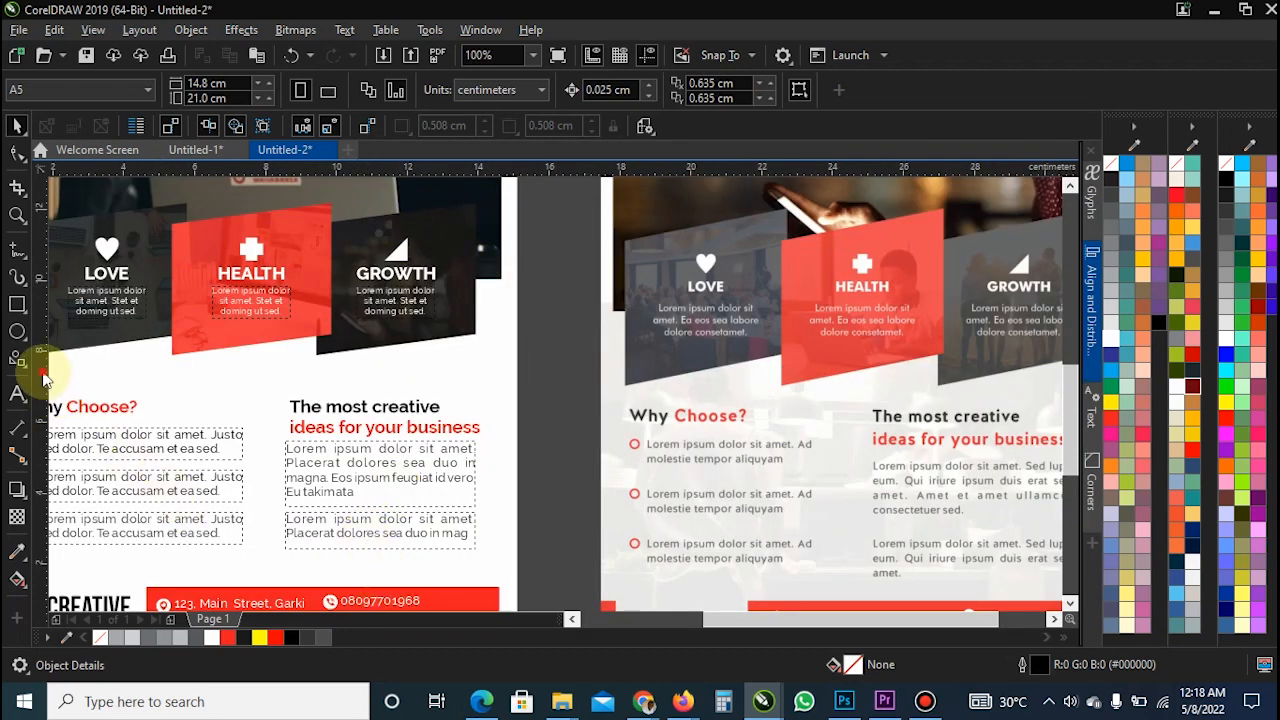
{"action": "left_click_drag", "start_coordinate": [43, 378], "coordinate": [505, 470]}
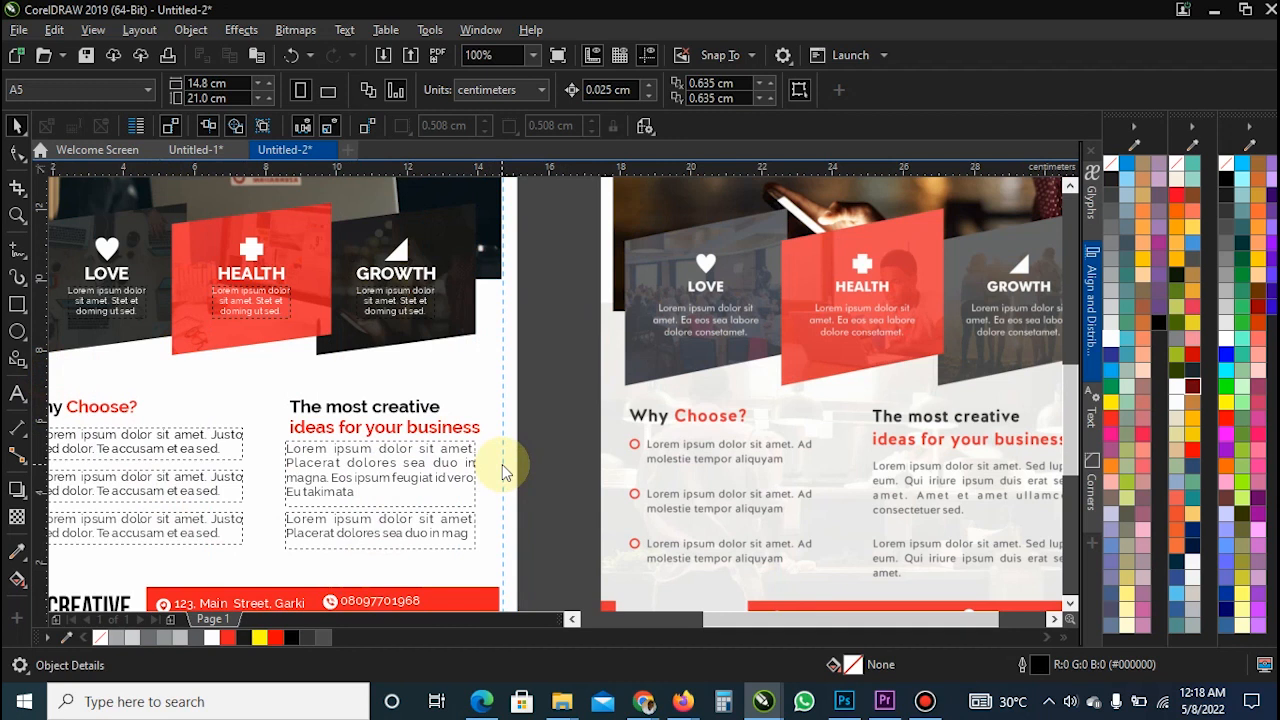
{"action": "left_click", "coordinate": [502, 464]}
- Stretch the red footer bar to the guideline for a width of about 10.02 cm, and remove the guideline
{"action": "scroll", "coordinate": [502, 460], "scroll_direction": "down", "scroll_amount": 2}
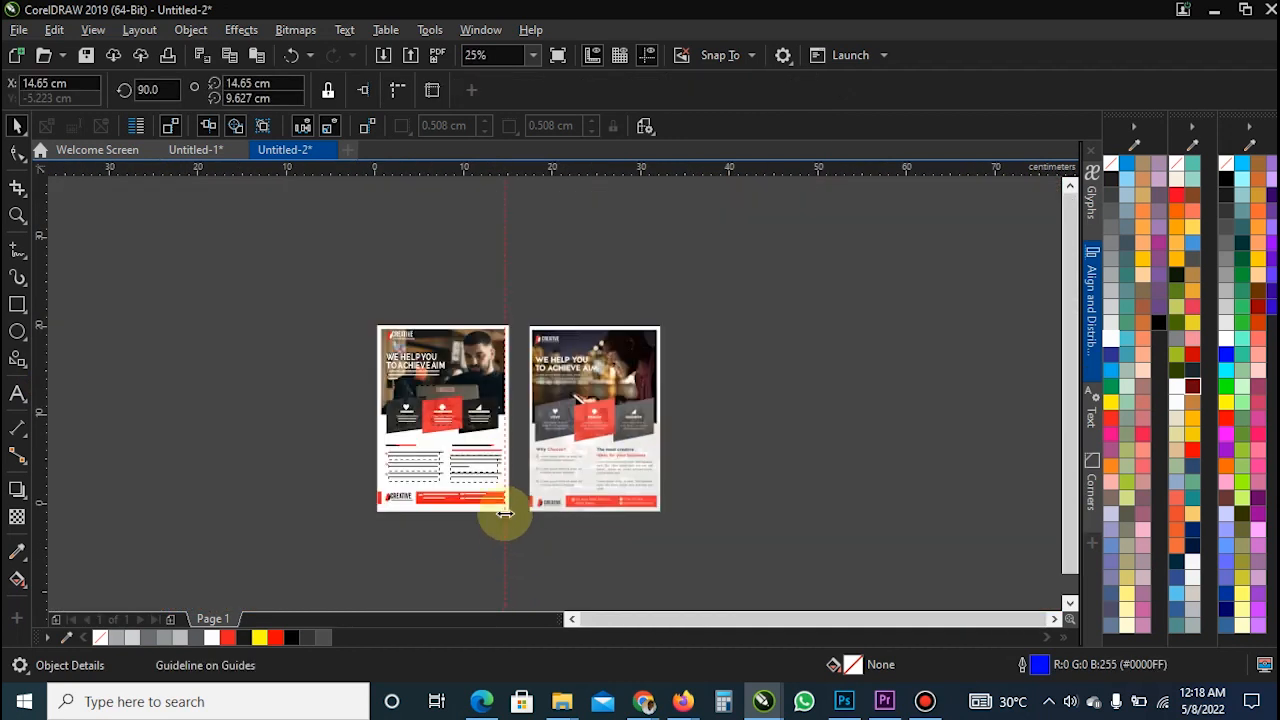
{"action": "scroll", "coordinate": [501, 505], "scroll_direction": "up", "scroll_amount": 2}
{"action": "scroll", "coordinate": [502, 496], "scroll_direction": "up", "scroll_amount": 2}
{"action": "left_click", "coordinate": [503, 479]}
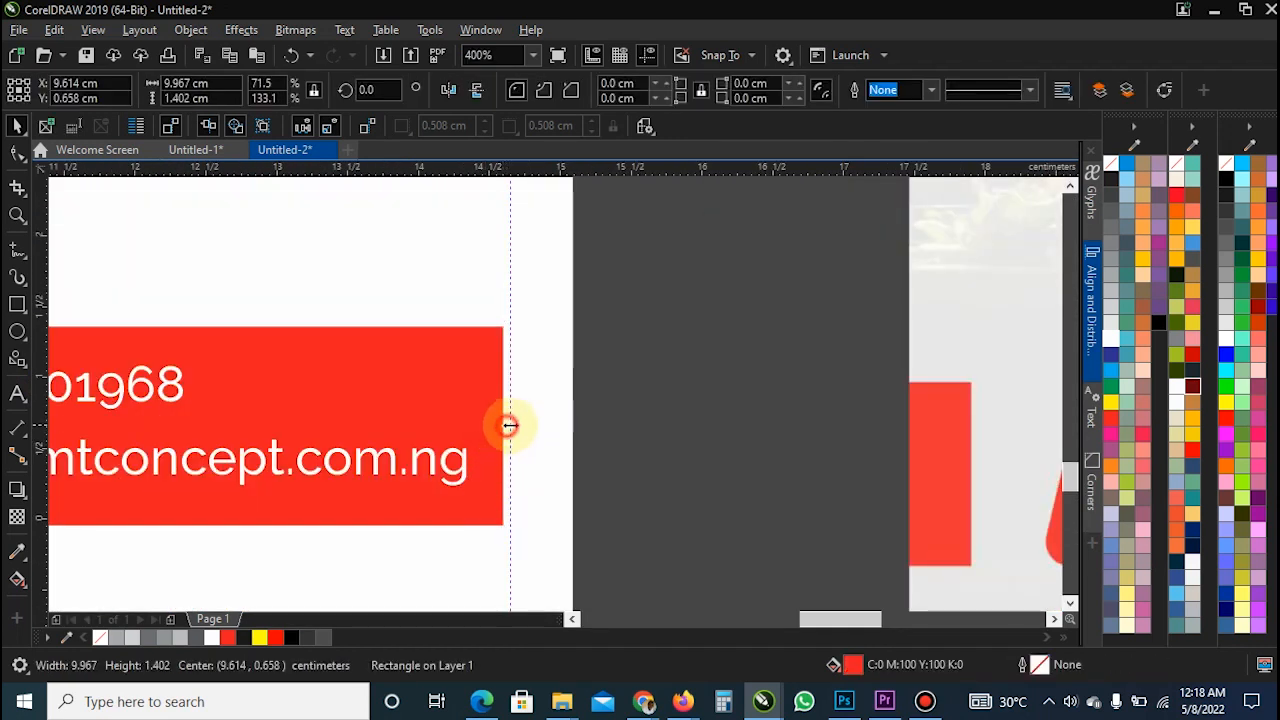
{"action": "left_click_drag", "start_coordinate": [509, 426], "coordinate": [500, 427]}
{"action": "scroll", "coordinate": [510, 430], "scroll_direction": "up", "scroll_amount": 2}
{"action": "scroll", "coordinate": [500, 427], "scroll_direction": "down", "scroll_amount": 2}
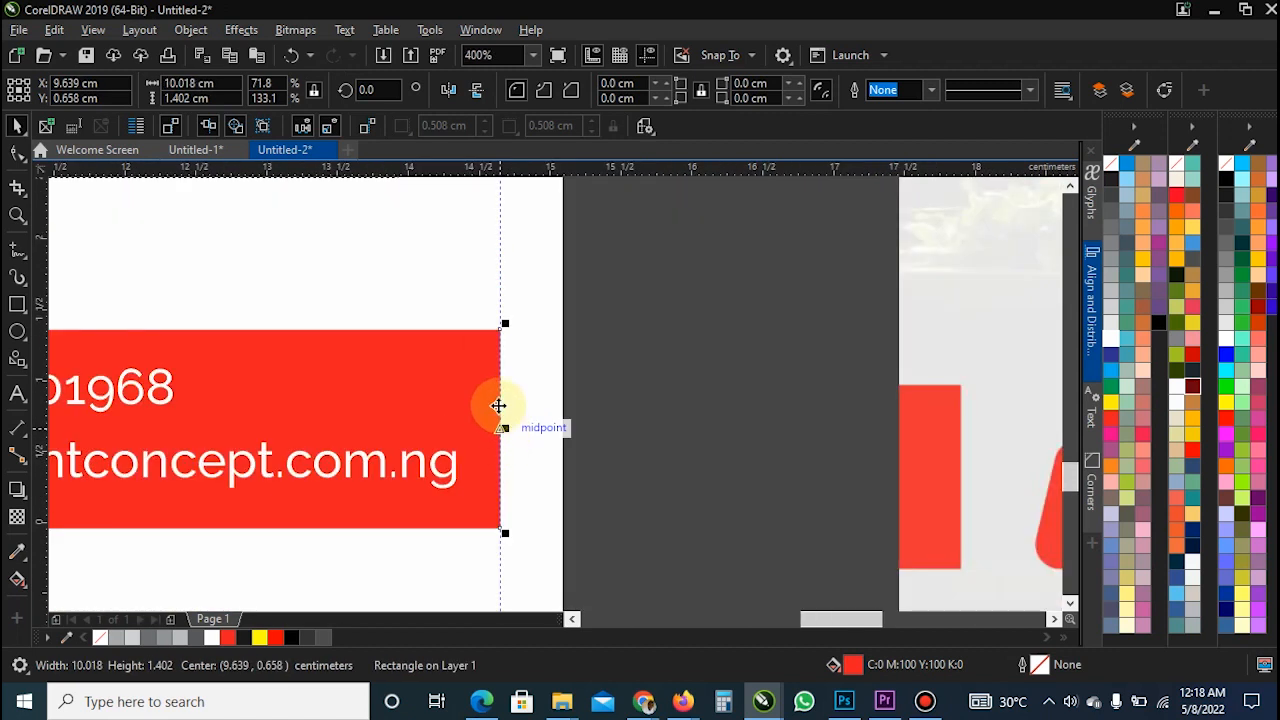
{"action": "left_click", "coordinate": [503, 303]}
{"action": "left_click", "coordinate": [746, 363]}
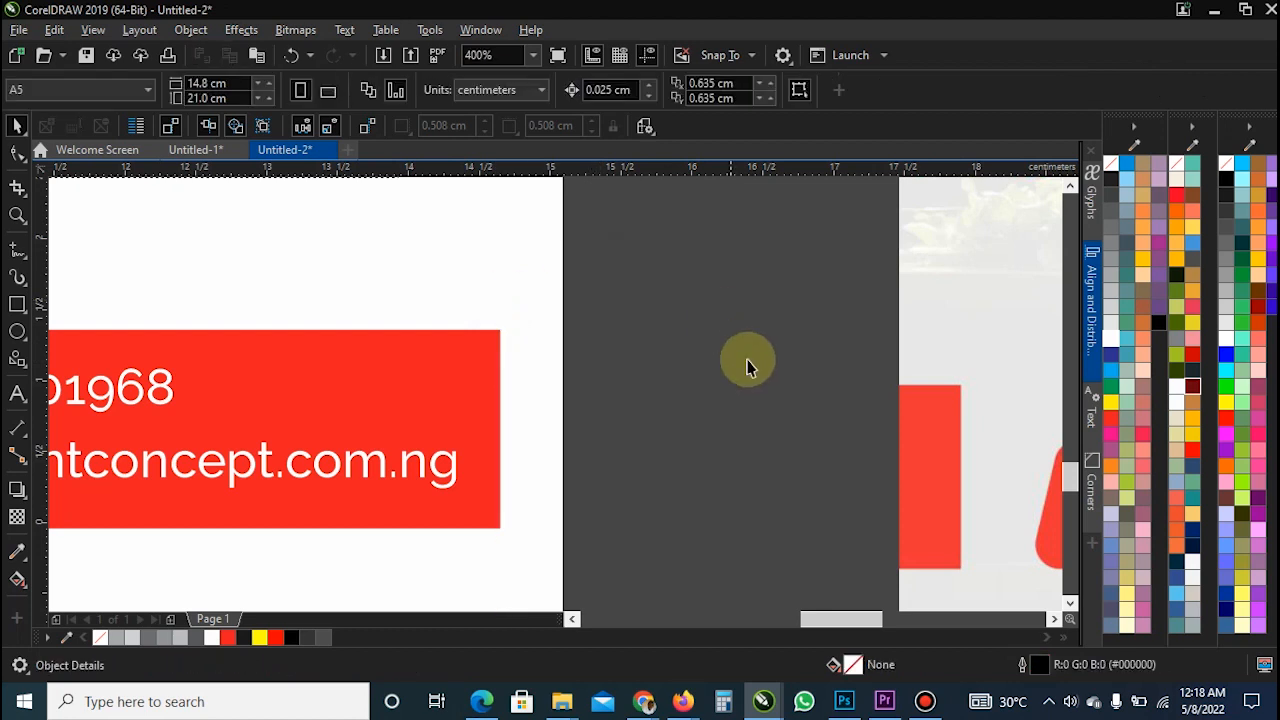
- Compare the flyer's footer and overall layout with the reference flyer
{"action": "scroll", "coordinate": [647, 399], "scroll_direction": "down", "scroll_amount": 3}
{"action": "scroll", "coordinate": [646, 399], "scroll_direction": "up", "scroll_amount": 1}
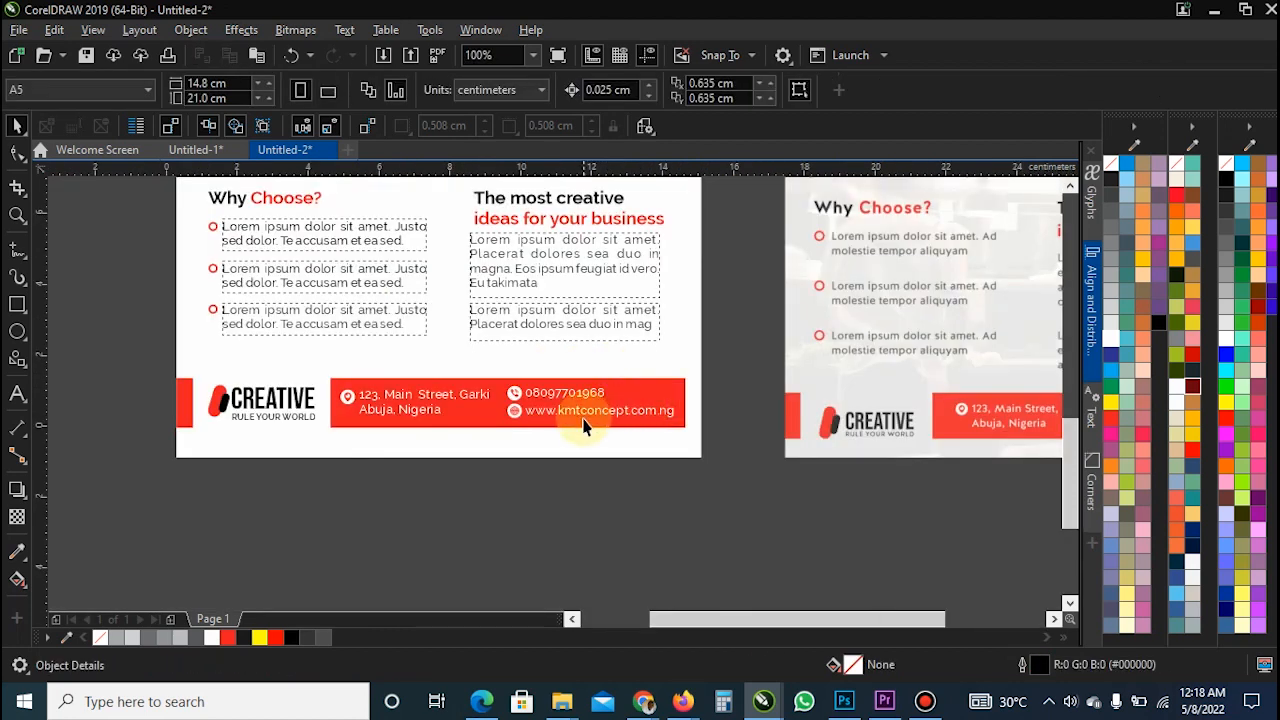
{"action": "scroll", "coordinate": [585, 425], "scroll_direction": "down", "scroll_amount": 2}
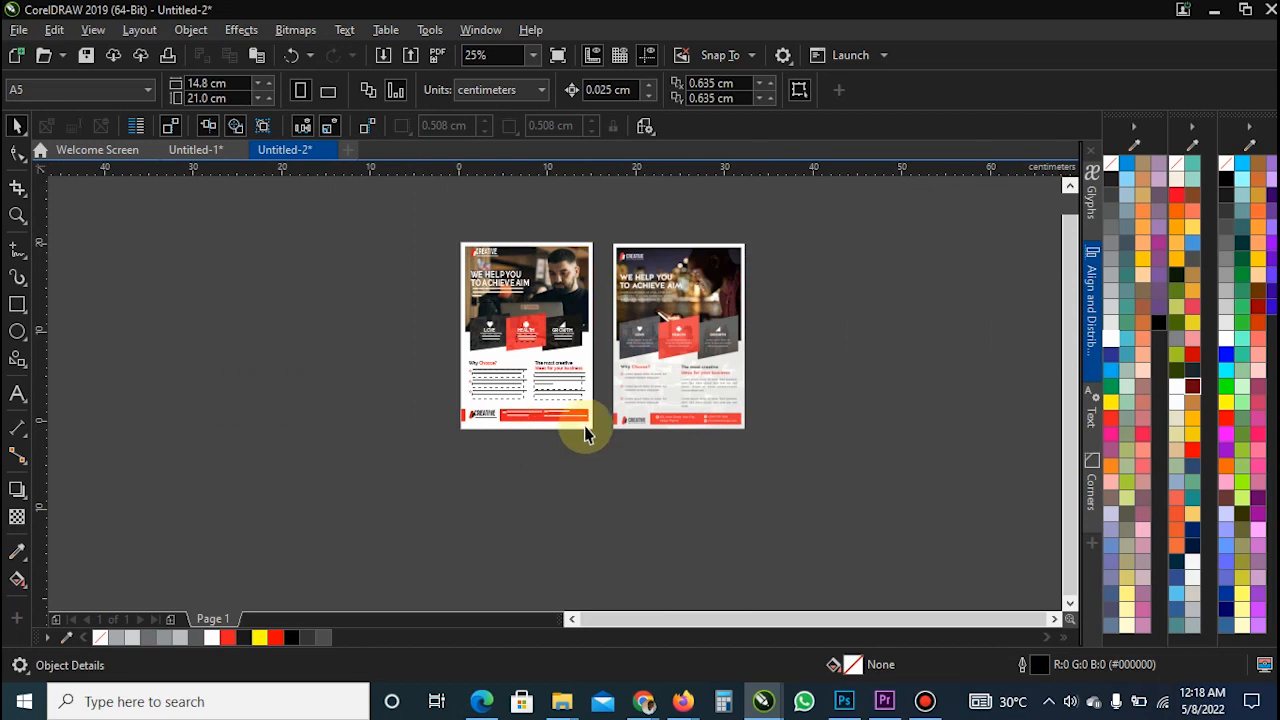
{"action": "scroll", "coordinate": [583, 430], "scroll_direction": "up", "scroll_amount": 1}
{"action": "scroll", "coordinate": [580, 434], "scroll_direction": "down", "scroll_amount": 1}
{"action": "scroll", "coordinate": [577, 429], "scroll_direction": "up", "scroll_amount": 1}
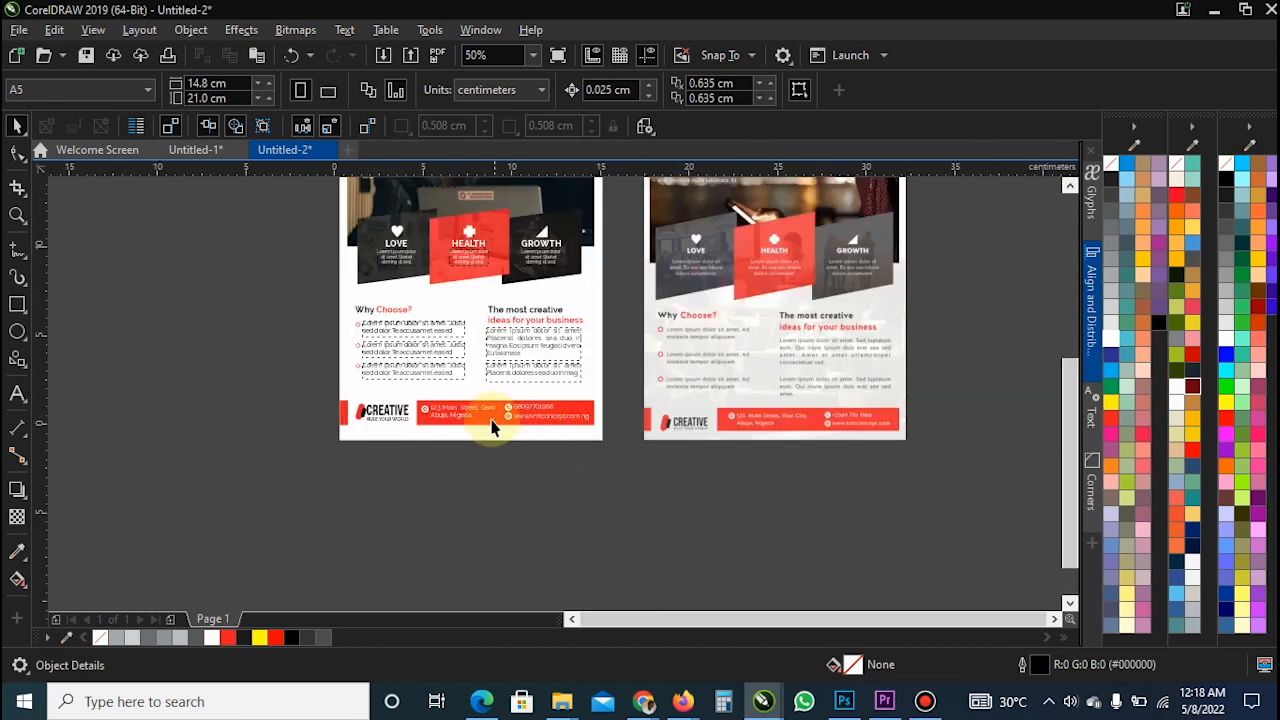
{"action": "scroll", "coordinate": [488, 427], "scroll_direction": "down", "scroll_amount": 1}
{"action": "scroll", "coordinate": [512, 370], "scroll_direction": "up", "scroll_amount": 1}
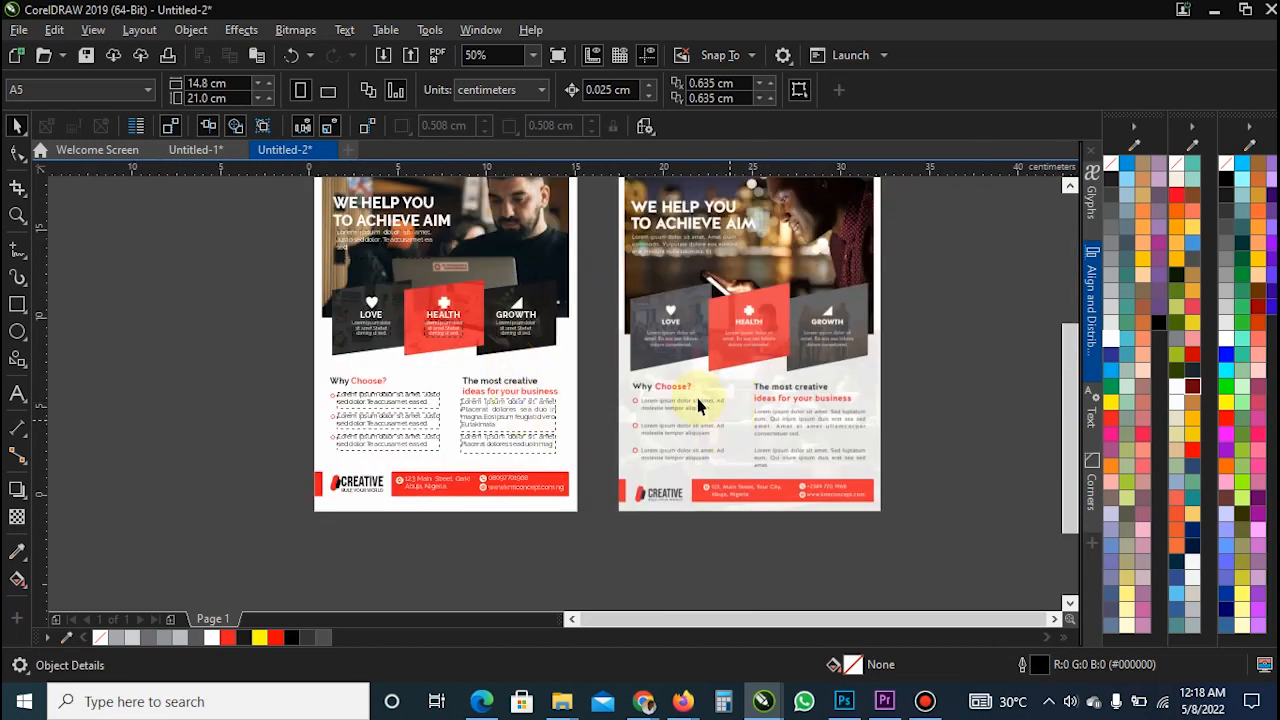
- Import the workshop photo 5aebcaa2a3105cdce0a5fbf0 from the class 2 folder onto the empty area beside the flyer
{"action": "left_click", "coordinate": [557, 360]}
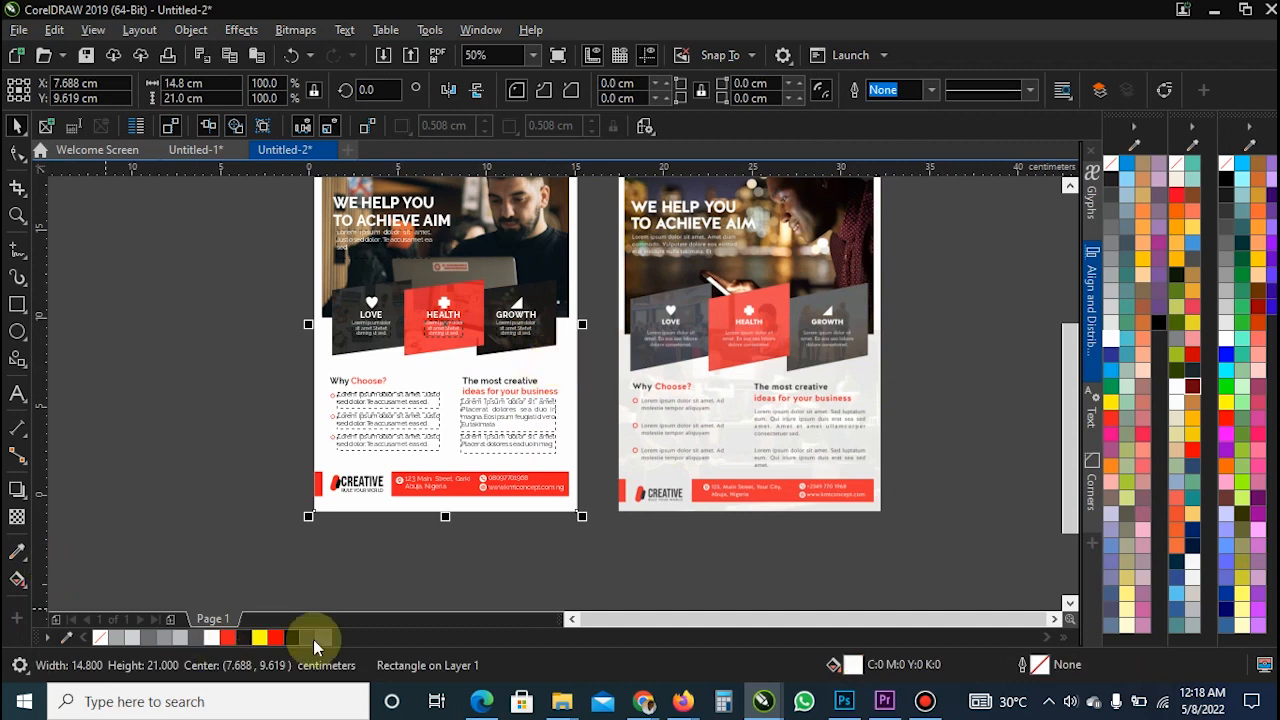
{"action": "mouse_move", "coordinate": [561, 701]}
{"action": "left_click", "coordinate": [748, 626]}
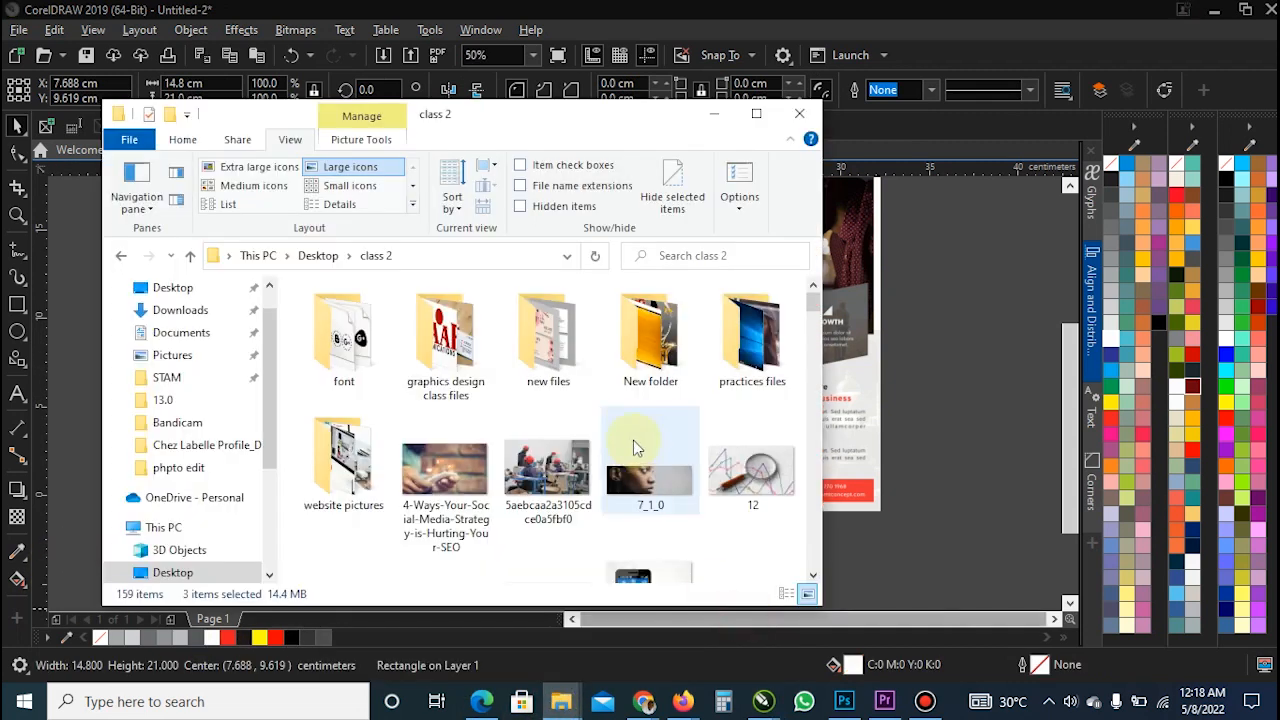
{"action": "scroll", "coordinate": [633, 440], "scroll_direction": "down", "scroll_amount": 5}
{"action": "scroll", "coordinate": [633, 440], "scroll_direction": "up", "scroll_amount": 5}
{"action": "left_click", "coordinate": [547, 476]}
{"action": "left_click_drag", "start_coordinate": [547, 476], "coordinate": [74, 451]}
- PowerClip the workshop photo inside the flyer's white background rectangle
{"action": "right_click", "coordinate": [78, 450]}
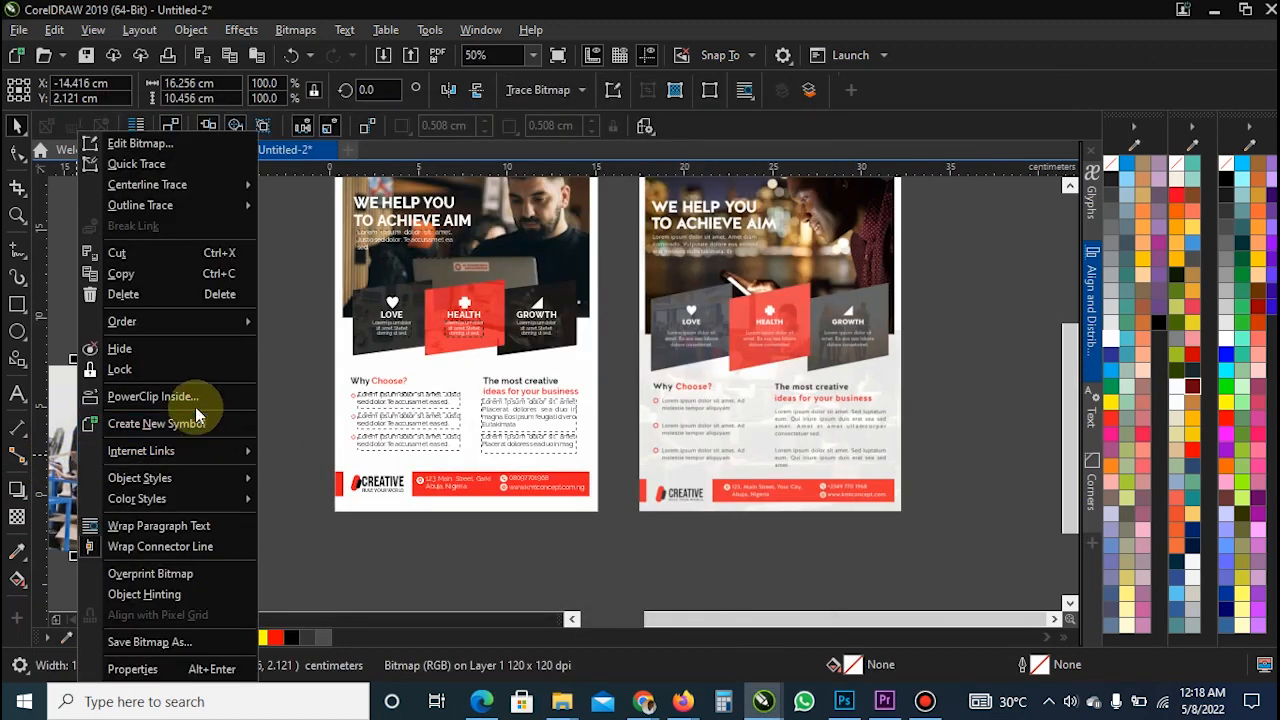
{"action": "left_click", "coordinate": [230, 396]}
{"action": "left_click", "coordinate": [462, 372]}
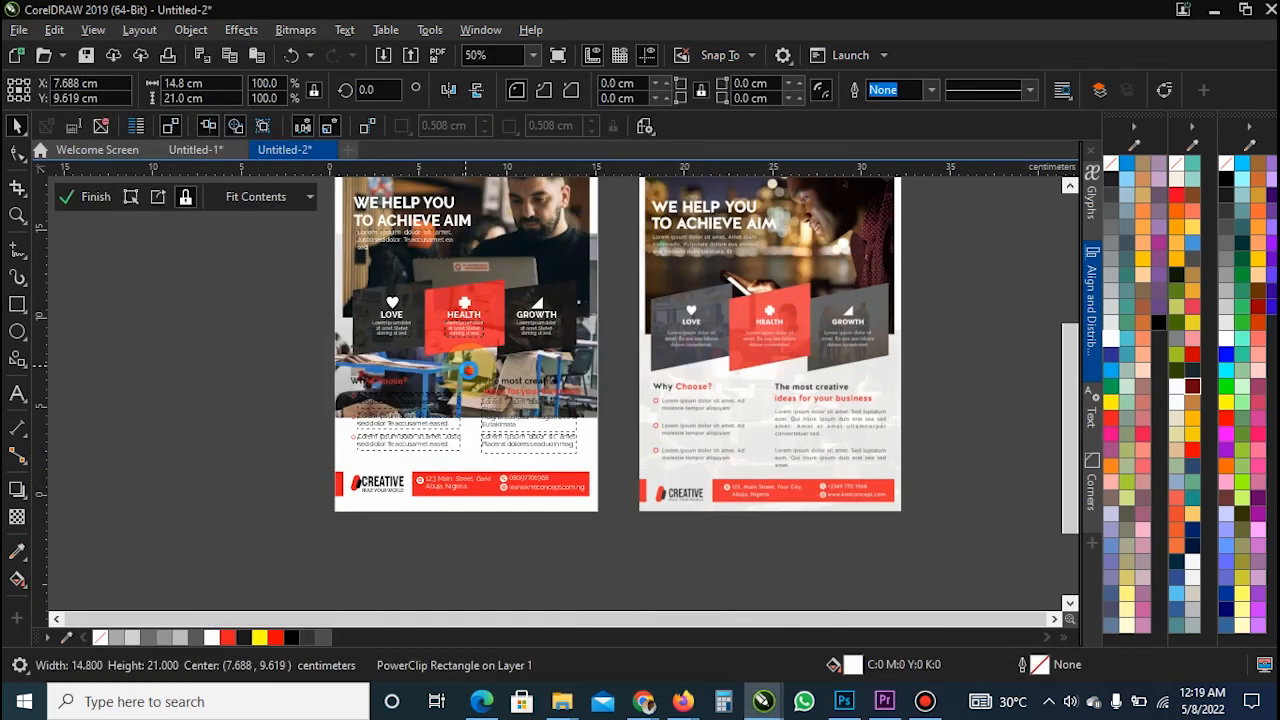
- Edit the clipped photo, moving it over the flyer's lower half and enlarging it to about 19.6 × 12.6 cm
{"action": "left_click", "coordinate": [462, 364], "text": "ctrl"}
{"action": "left_click_drag", "start_coordinate": [502, 386], "coordinate": [491, 452]}
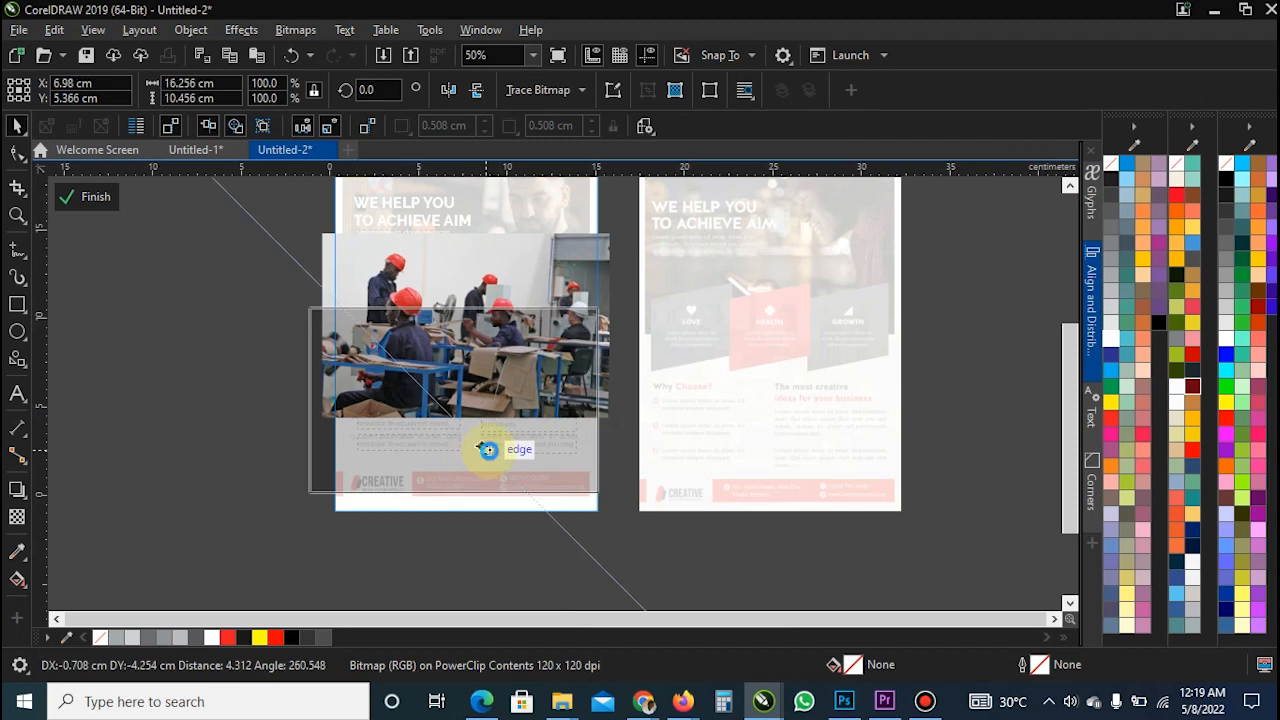
{"action": "left_click_drag", "start_coordinate": [604, 498], "coordinate": [656, 531]}
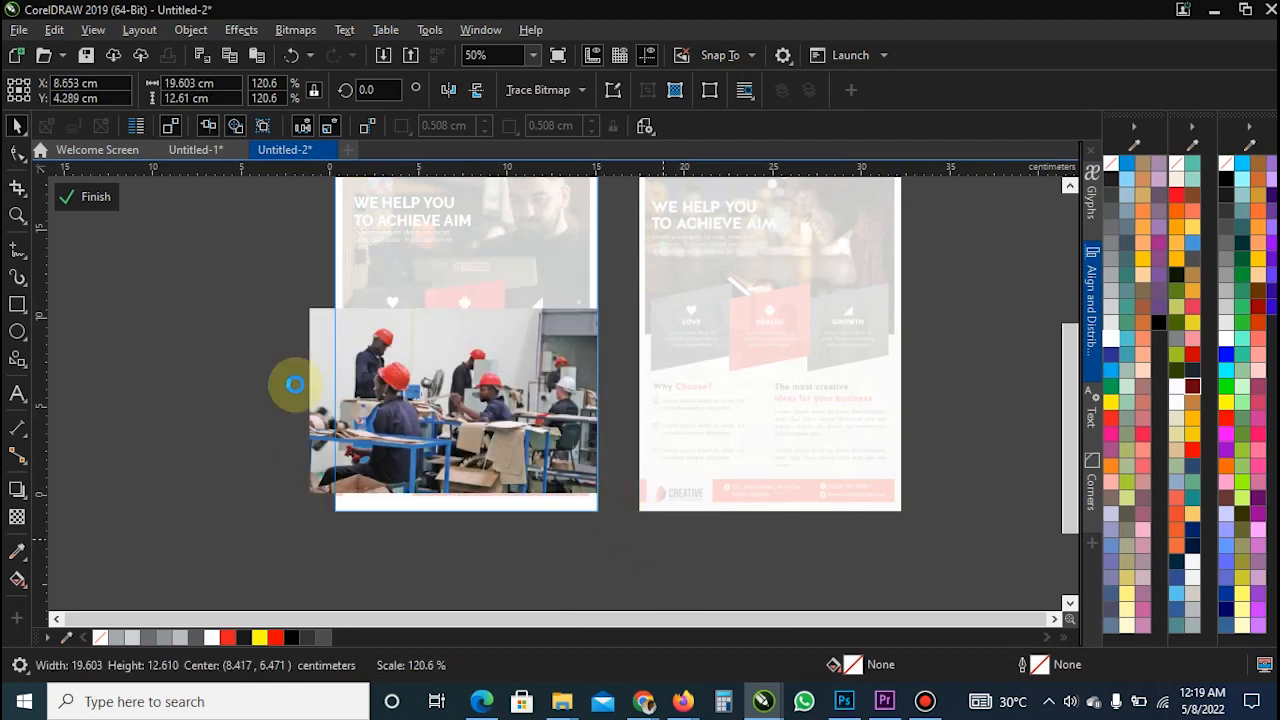
- Give the clipped workshop photo a uniform transparency of 90 and finish editing the PowerClip contents
{"action": "left_click", "coordinate": [17, 516]}
{"action": "left_click", "coordinate": [44, 90]}
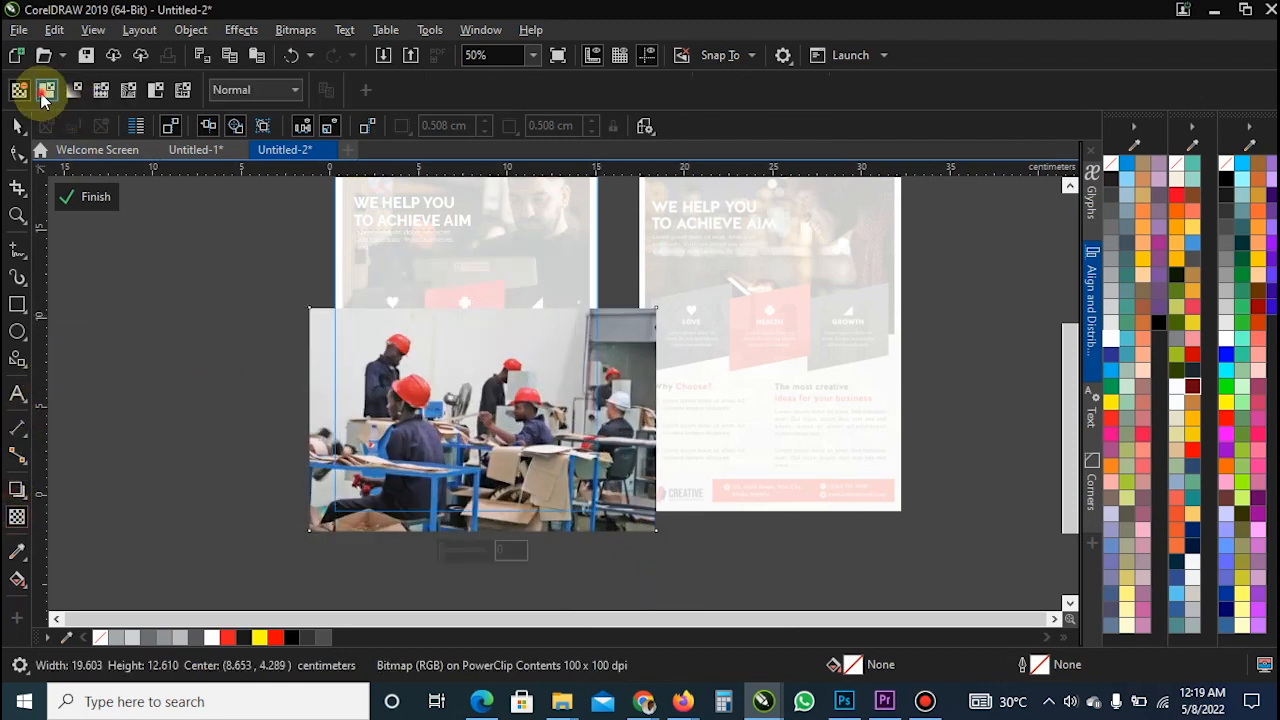
{"action": "double_click", "coordinate": [364, 89]}
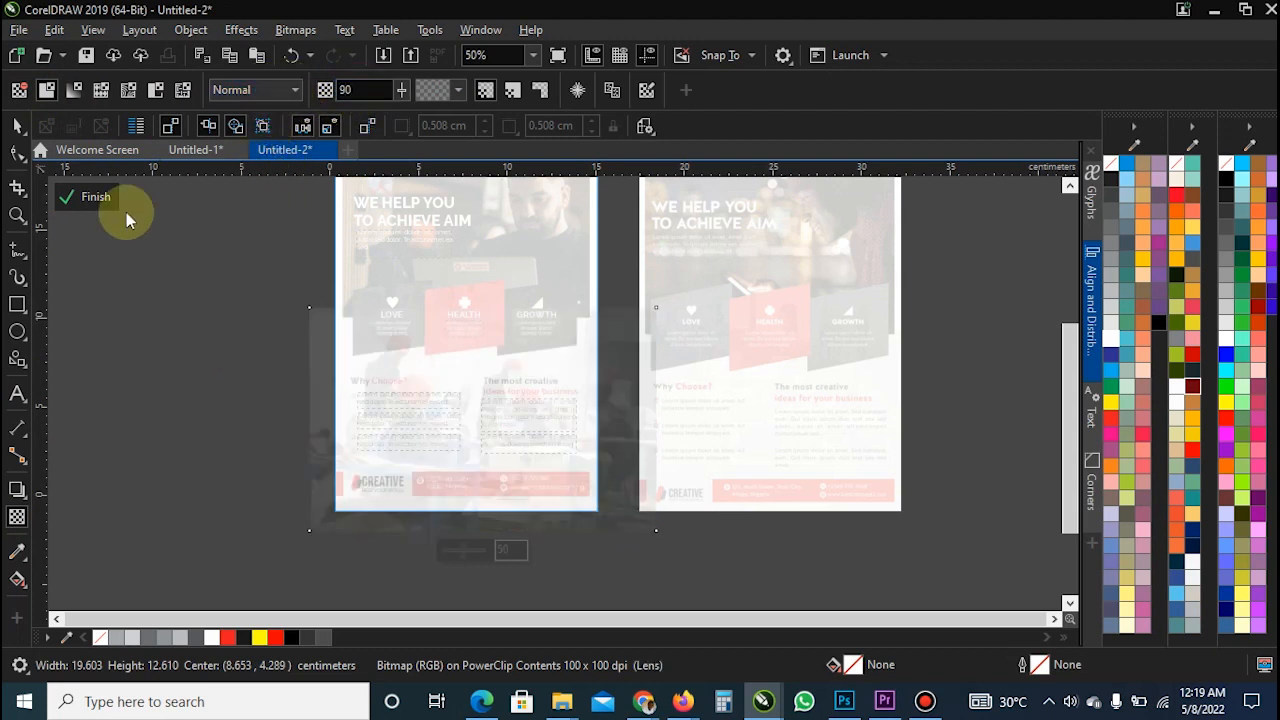
{"action": "left_click", "coordinate": [86, 193]}
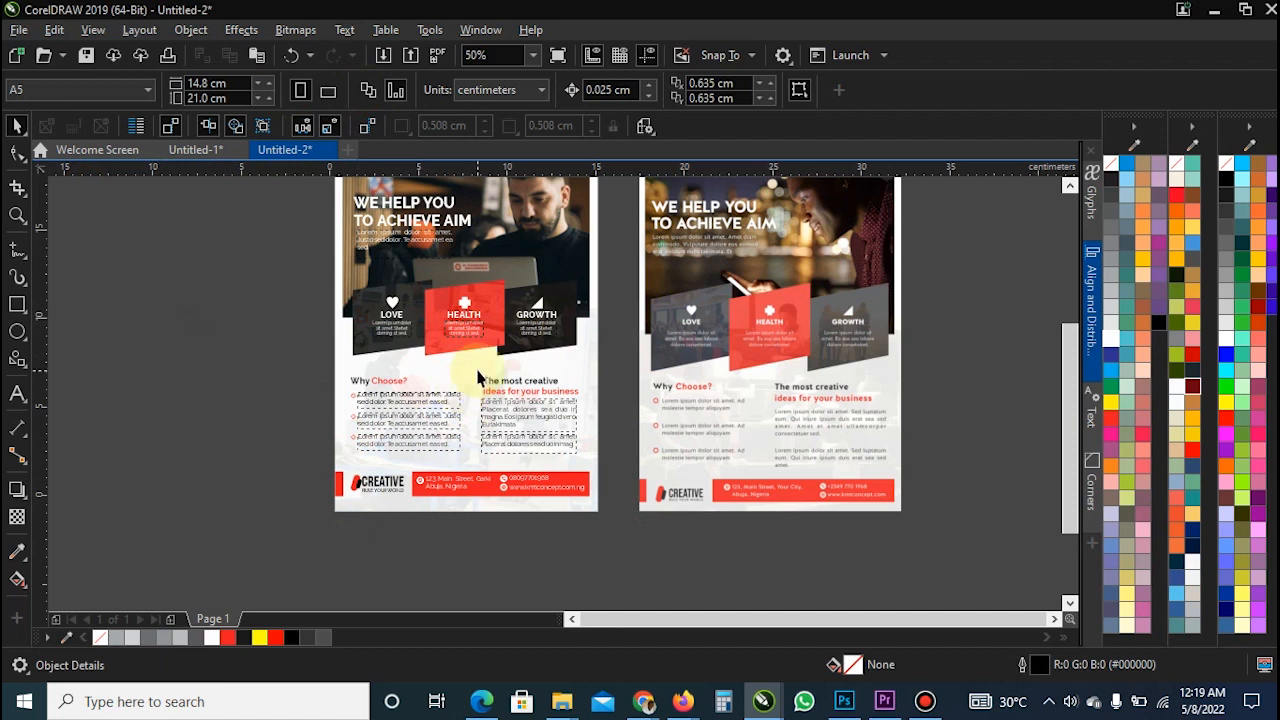
{"action": "scroll", "coordinate": [423, 409], "scroll_direction": "down", "scroll_amount": 1}
{"action": "scroll", "coordinate": [460, 305], "scroll_direction": "up", "scroll_amount": 1}
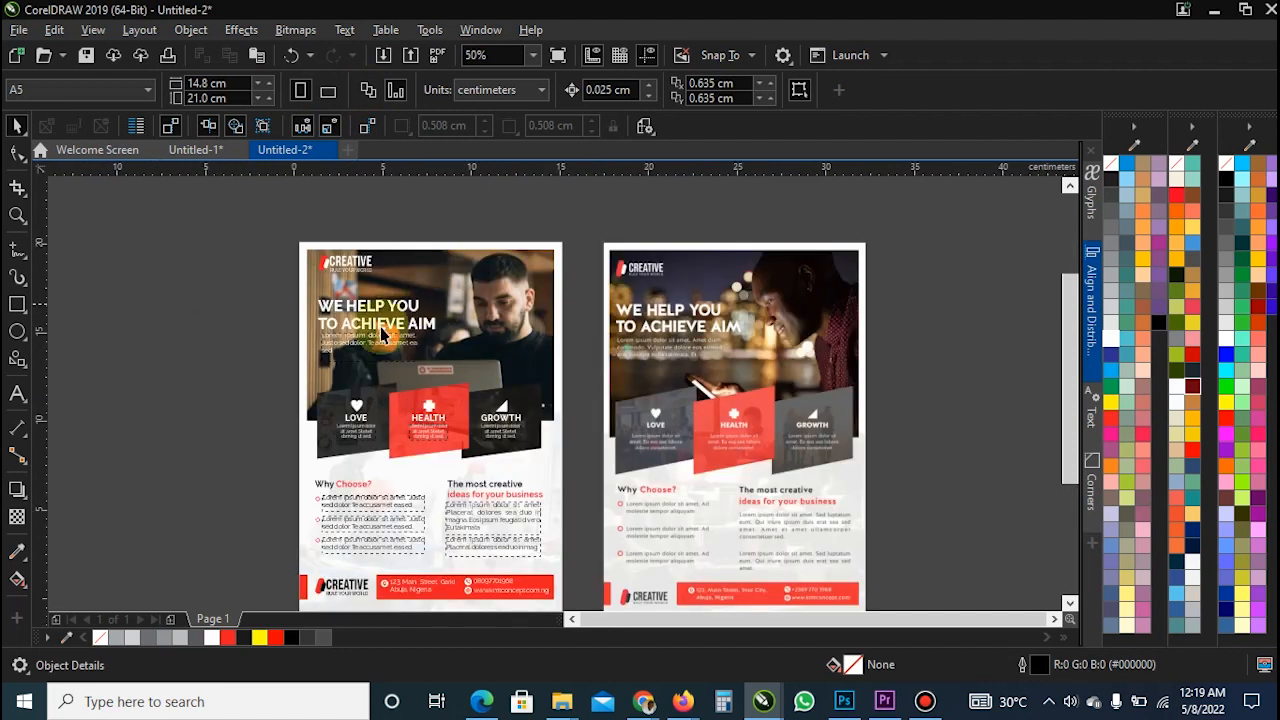
{"action": "scroll", "coordinate": [336, 317], "scroll_direction": "up", "scroll_amount": 1}
{"action": "scroll", "coordinate": [430, 400], "scroll_direction": "down", "scroll_amount": 1}
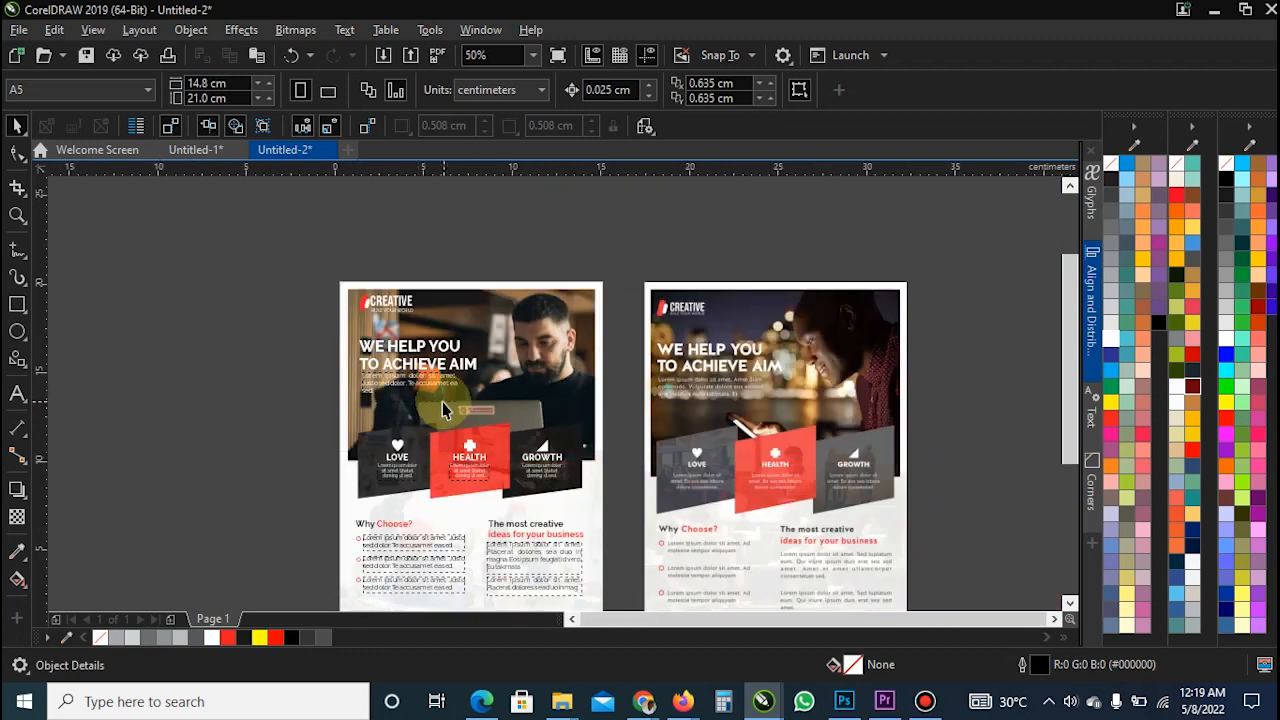
- Edit the clipped header photo, adding a linear transparency from near its middle to 53 beyond its left edge, and finish editing
{"action": "scroll", "coordinate": [395, 370], "scroll_direction": "up", "scroll_amount": 1}
{"action": "left_click", "coordinate": [395, 375]}
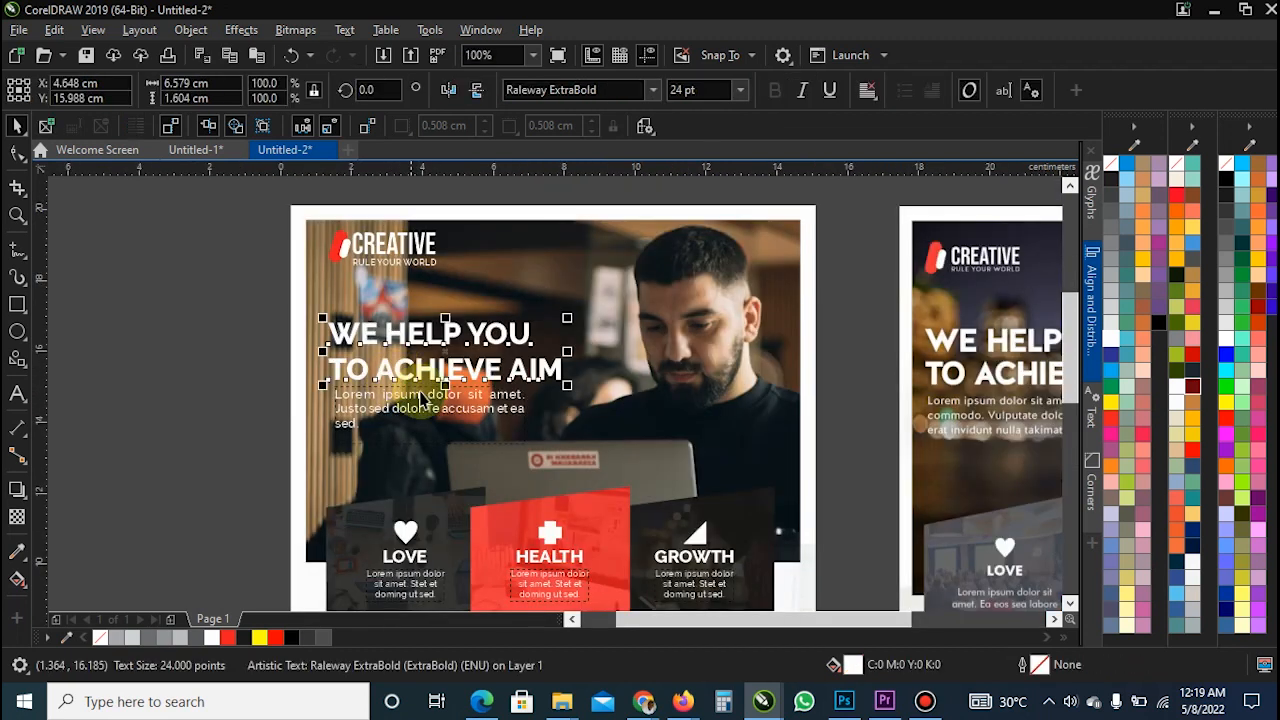
{"action": "left_click", "coordinate": [692, 383]}
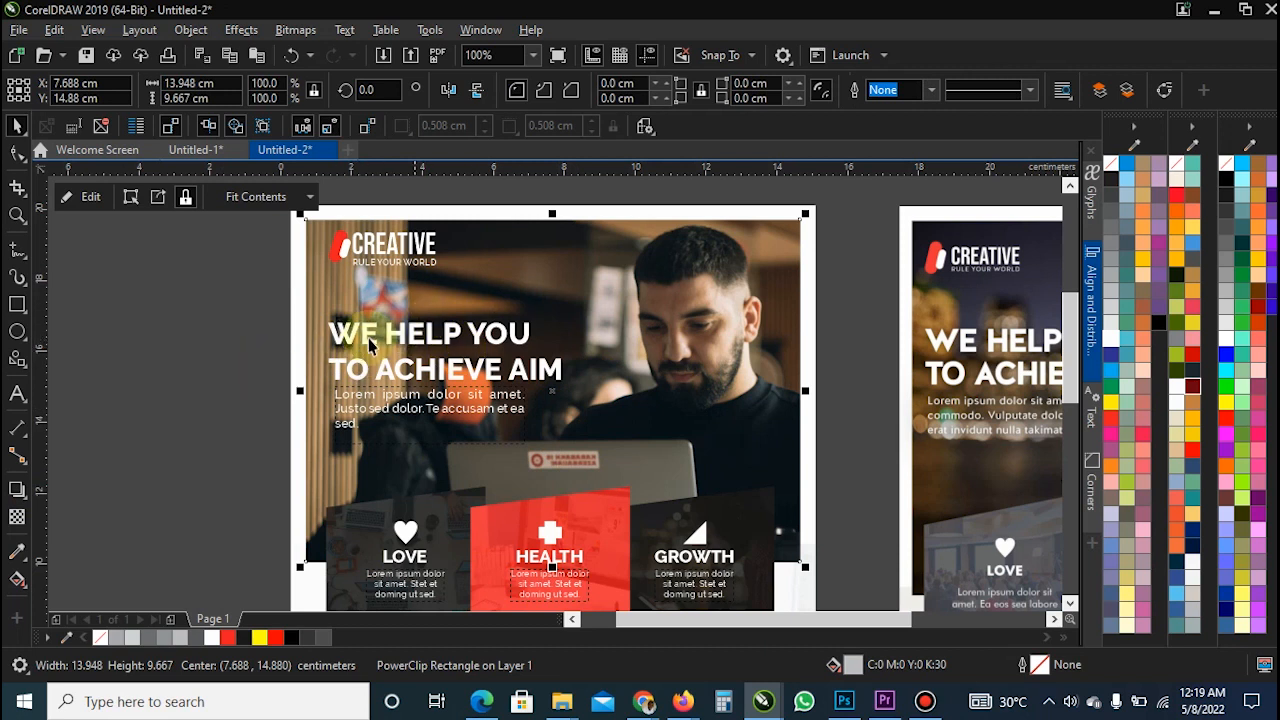
{"action": "double_click", "coordinate": [729, 357]}
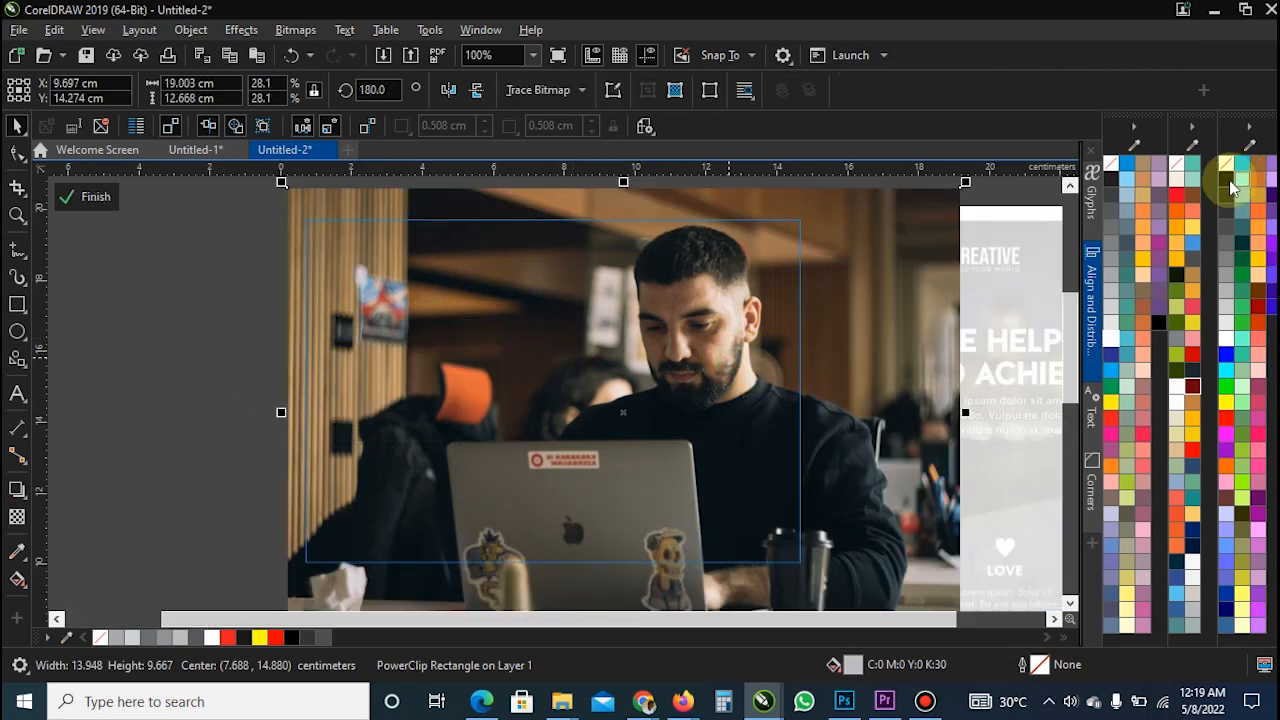
{"action": "left_click", "coordinate": [17, 517]}
{"action": "left_click_drag", "start_coordinate": [570, 367], "coordinate": [211, 370]}
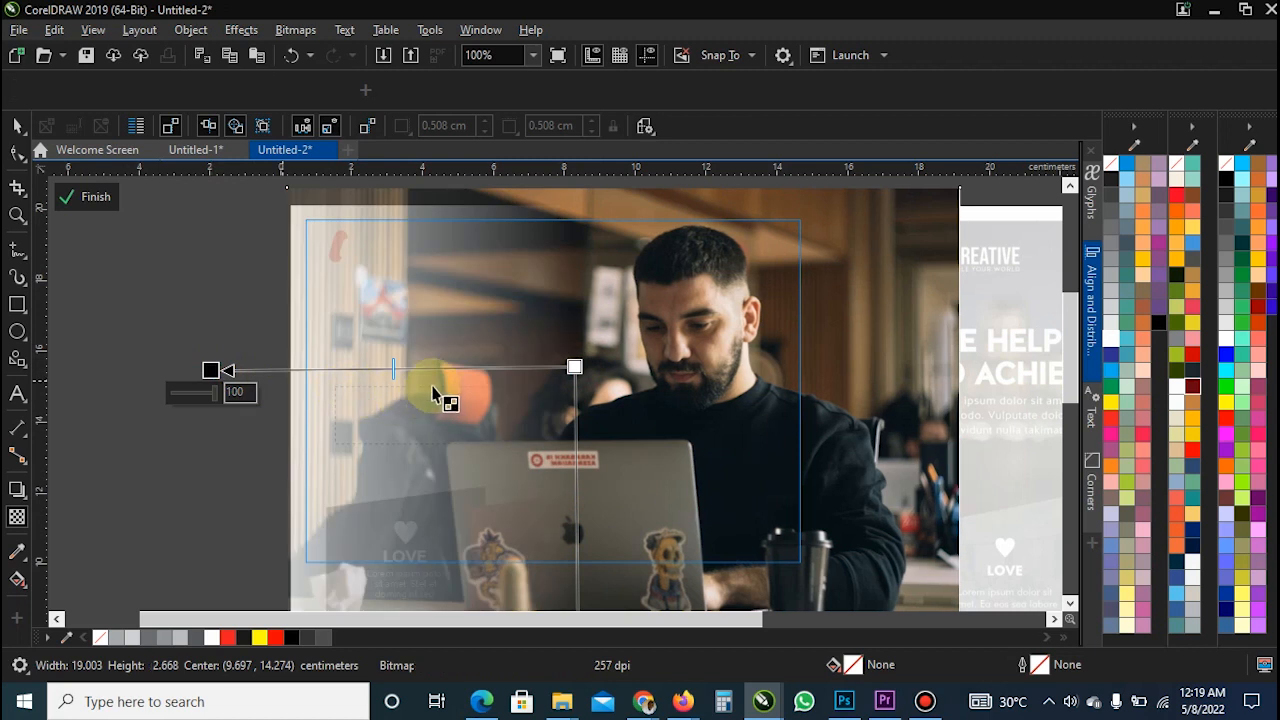
{"action": "mouse_move", "coordinate": [215, 393]}
{"action": "left_mouse_down"}
{"action": "mouse_move", "coordinate": [182, 389]}
{"action": "mouse_move", "coordinate": [196, 401]}
{"action": "left_mouse_up"}
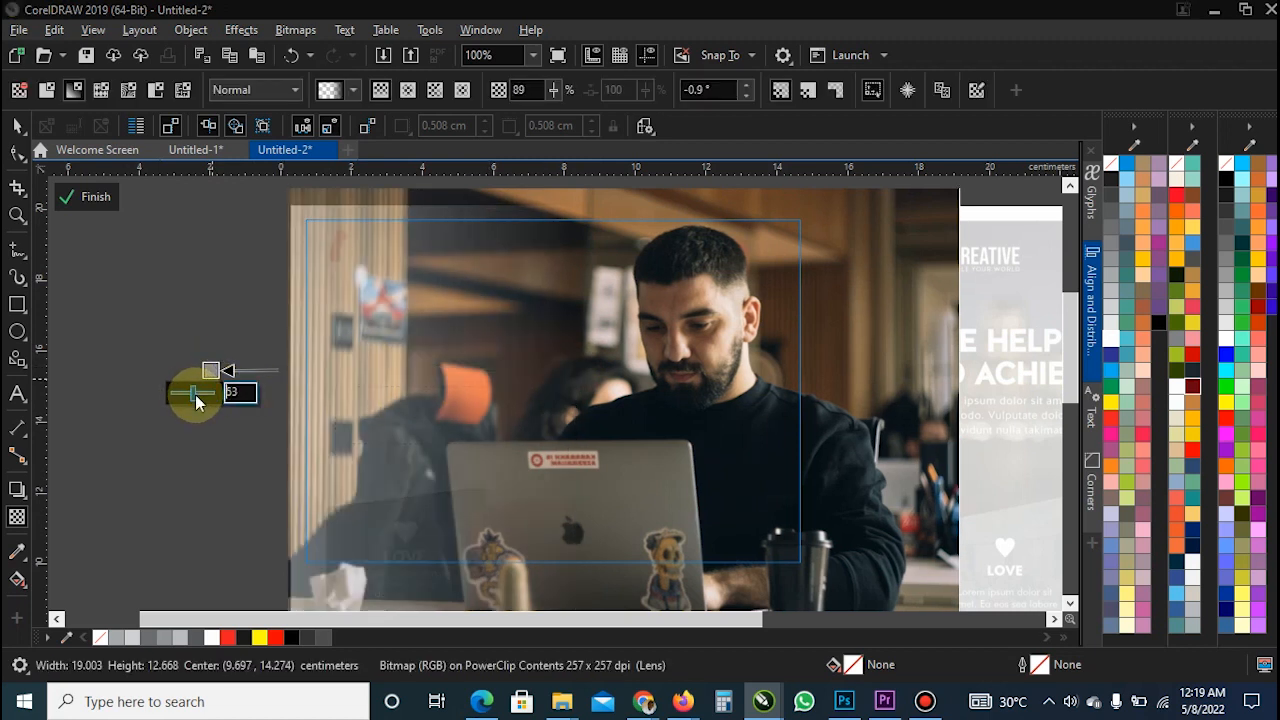
{"action": "left_click", "coordinate": [88, 198]}
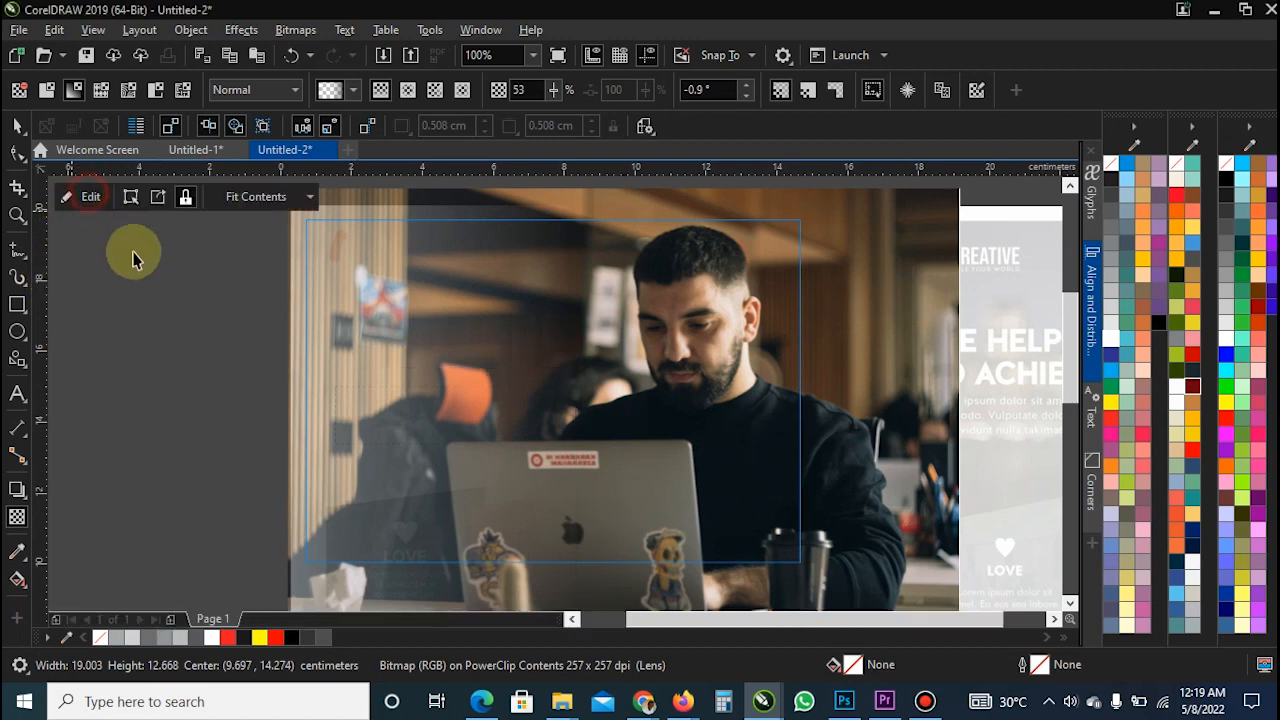
- Fill the header photo's PowerClip rectangle with black and deselect it
{"action": "left_click", "coordinate": [1227, 177]}
{"action": "left_click", "coordinate": [740, 463]}
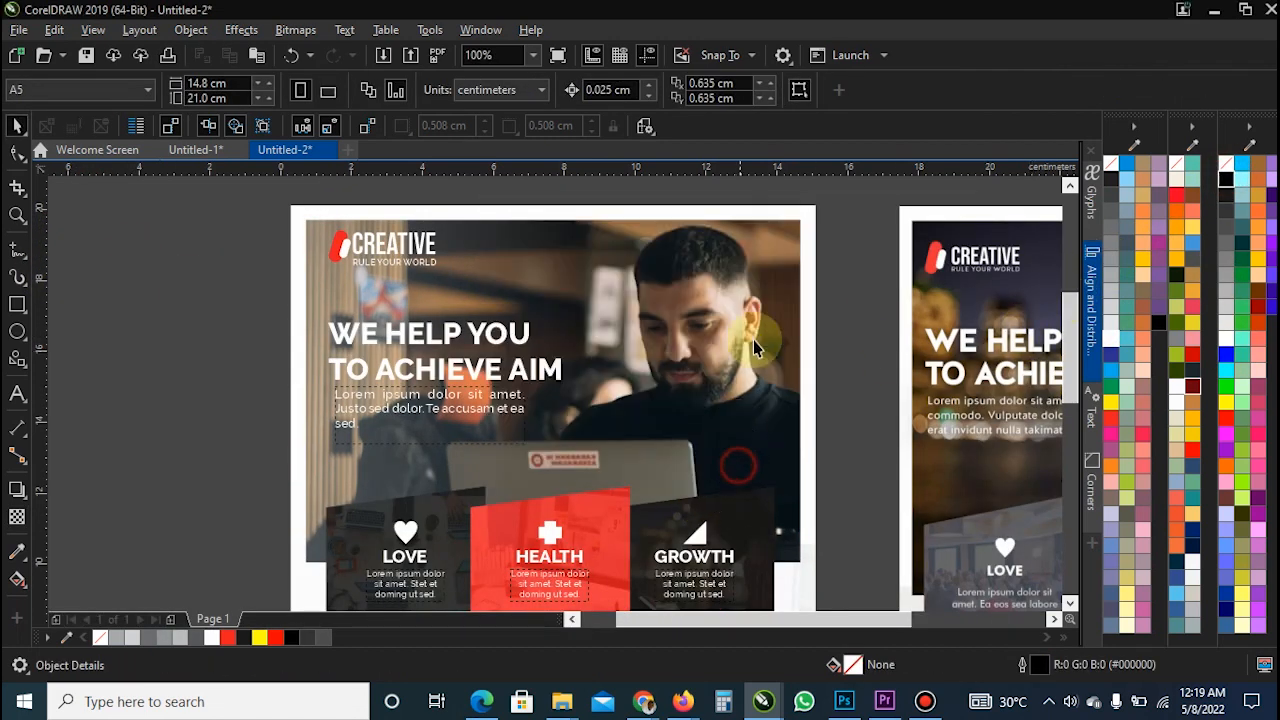
{"action": "left_click", "coordinate": [755, 347]}
{"action": "left_click", "coordinate": [1228, 183]}
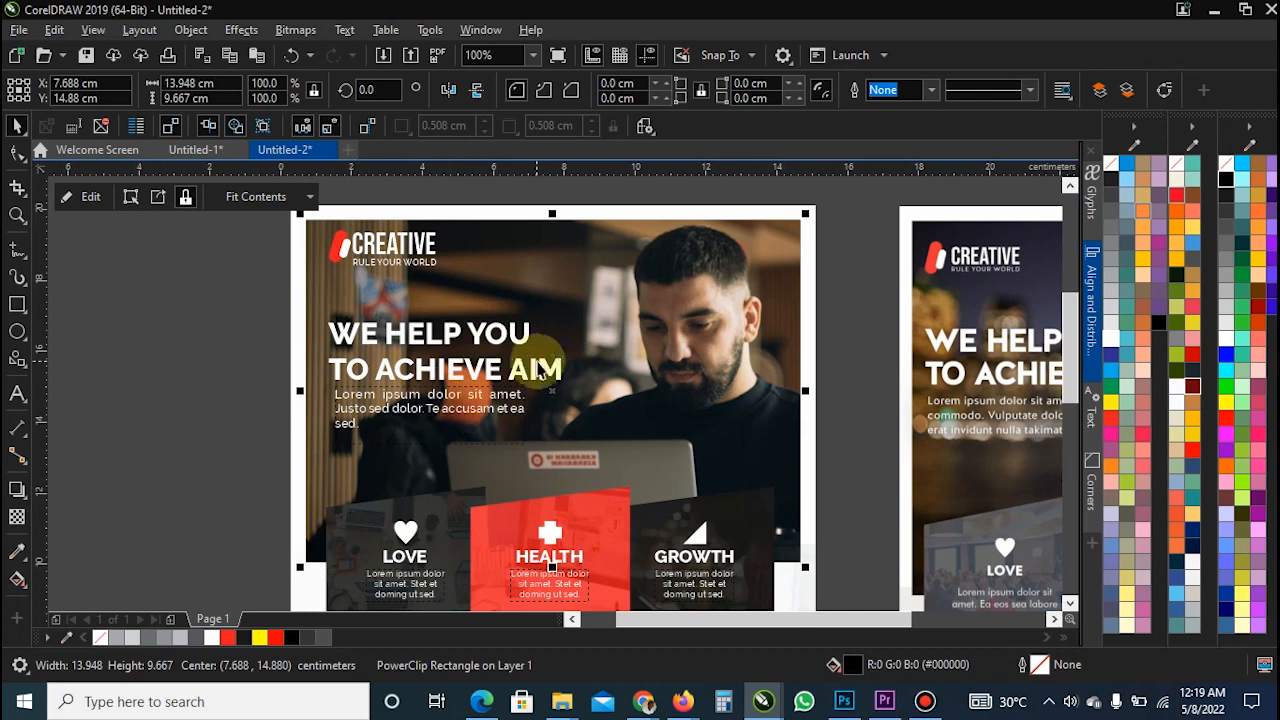
{"action": "scroll", "coordinate": [469, 382], "scroll_direction": "down", "scroll_amount": 1}
{"action": "left_click", "coordinate": [208, 389]}
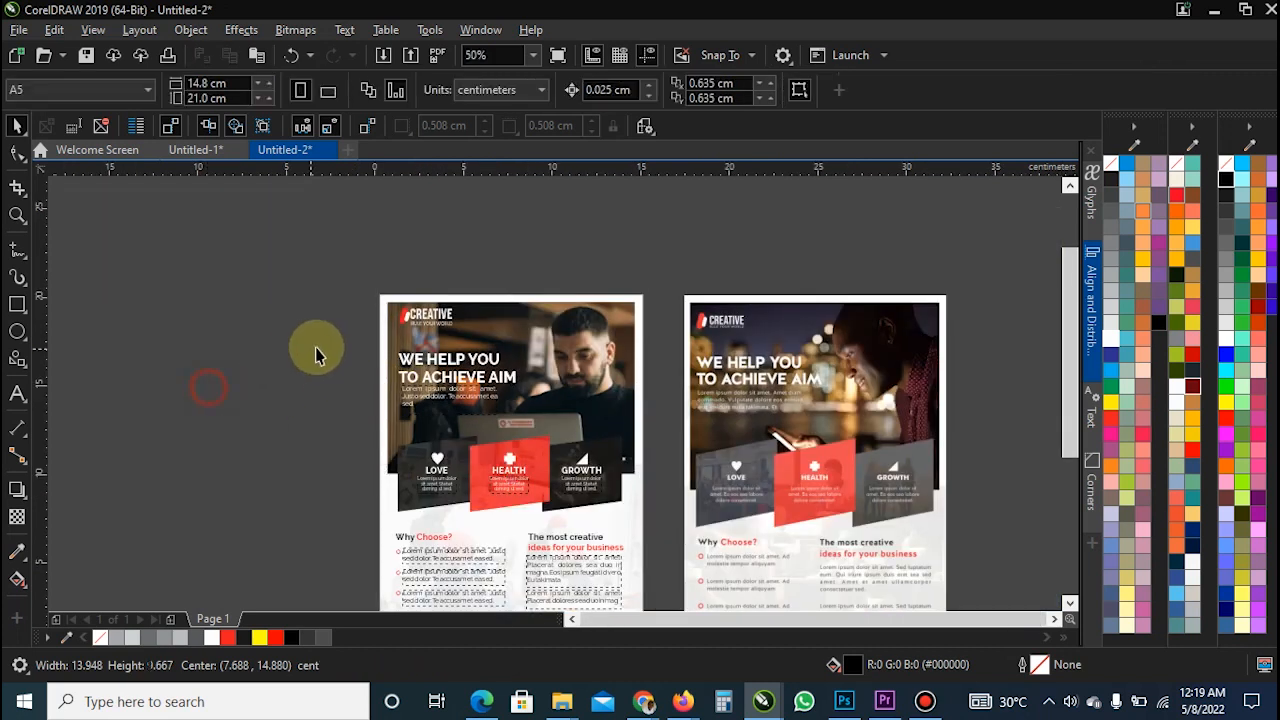
- Compare the whole recreated flyer with the reference flyer beside it
{"action": "scroll", "coordinate": [321, 350], "scroll_direction": "down", "scroll_amount": 1}
{"action": "scroll", "coordinate": [365, 432], "scroll_direction": "up", "scroll_amount": 1}
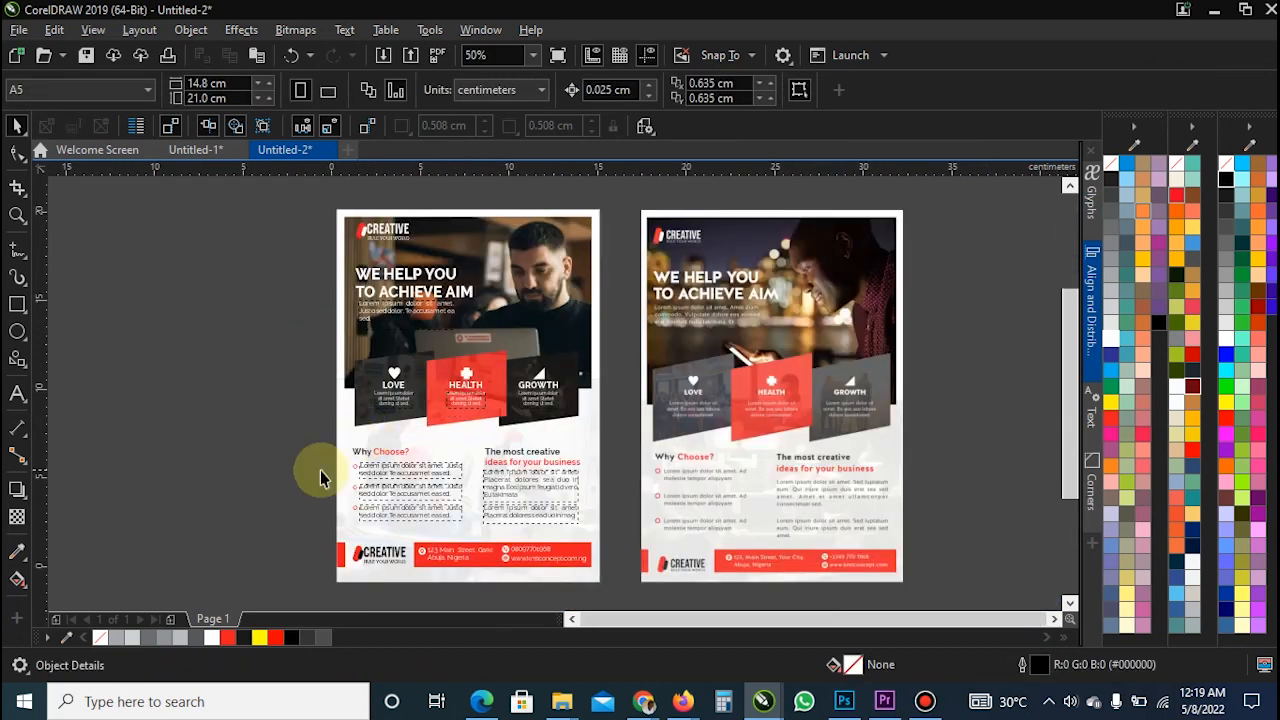
{"action": "left_click", "coordinate": [252, 478]}
{"action": "scroll", "coordinate": [308, 483], "scroll_direction": "down", "scroll_amount": 1}
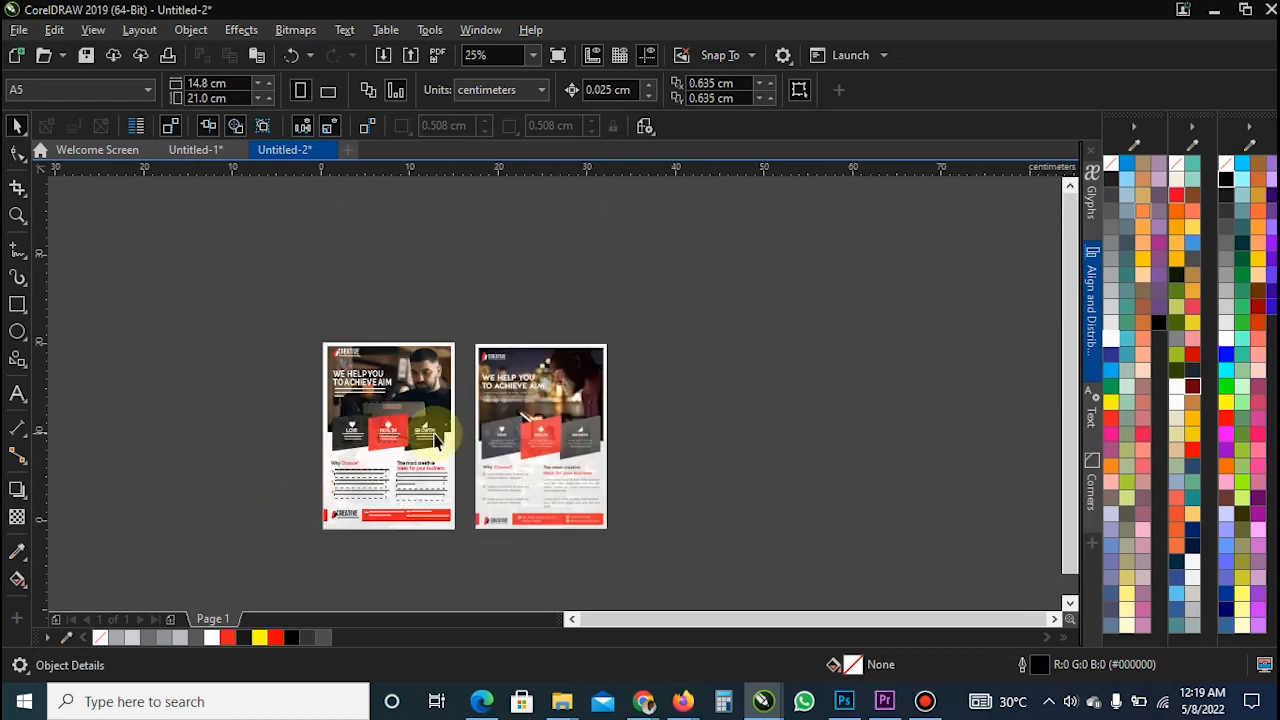
{"action": "scroll", "coordinate": [290, 492], "scroll_direction": "up", "scroll_amount": 1}
{"action": "scroll", "coordinate": [265, 500], "scroll_direction": "down", "scroll_amount": 1}
{"action": "scroll", "coordinate": [245, 506], "scroll_direction": "up", "scroll_amount": 1}
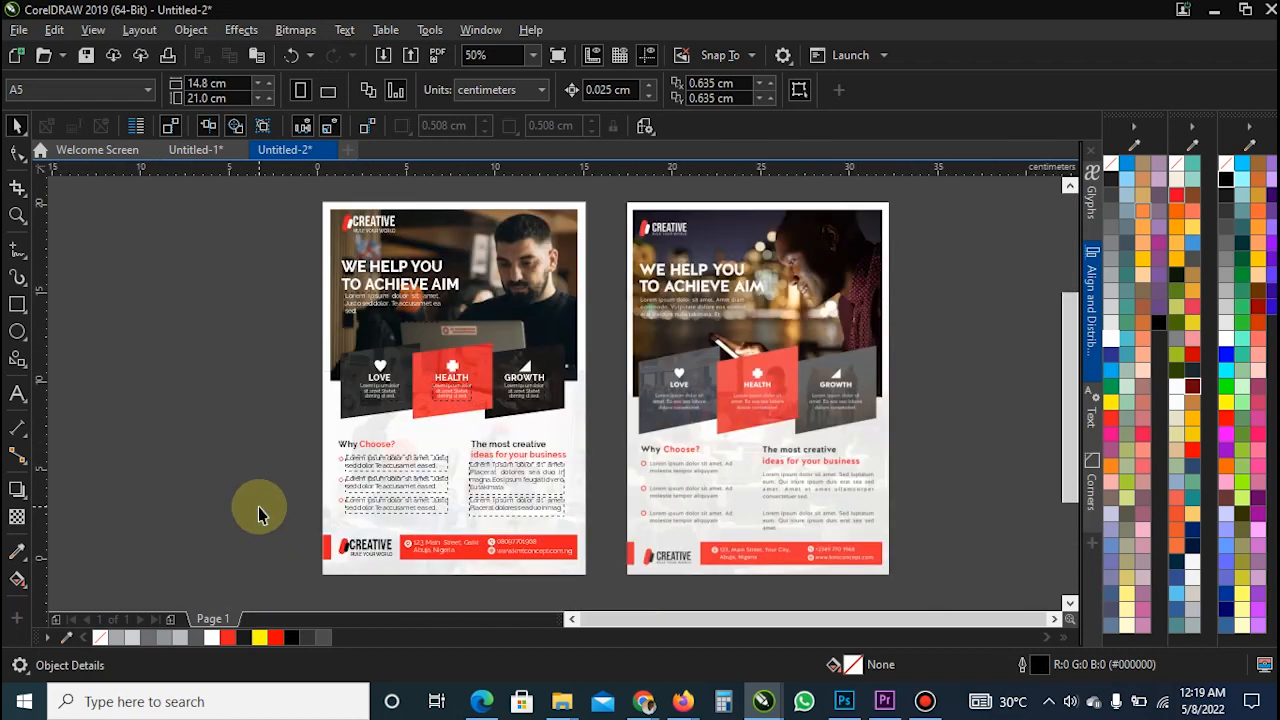